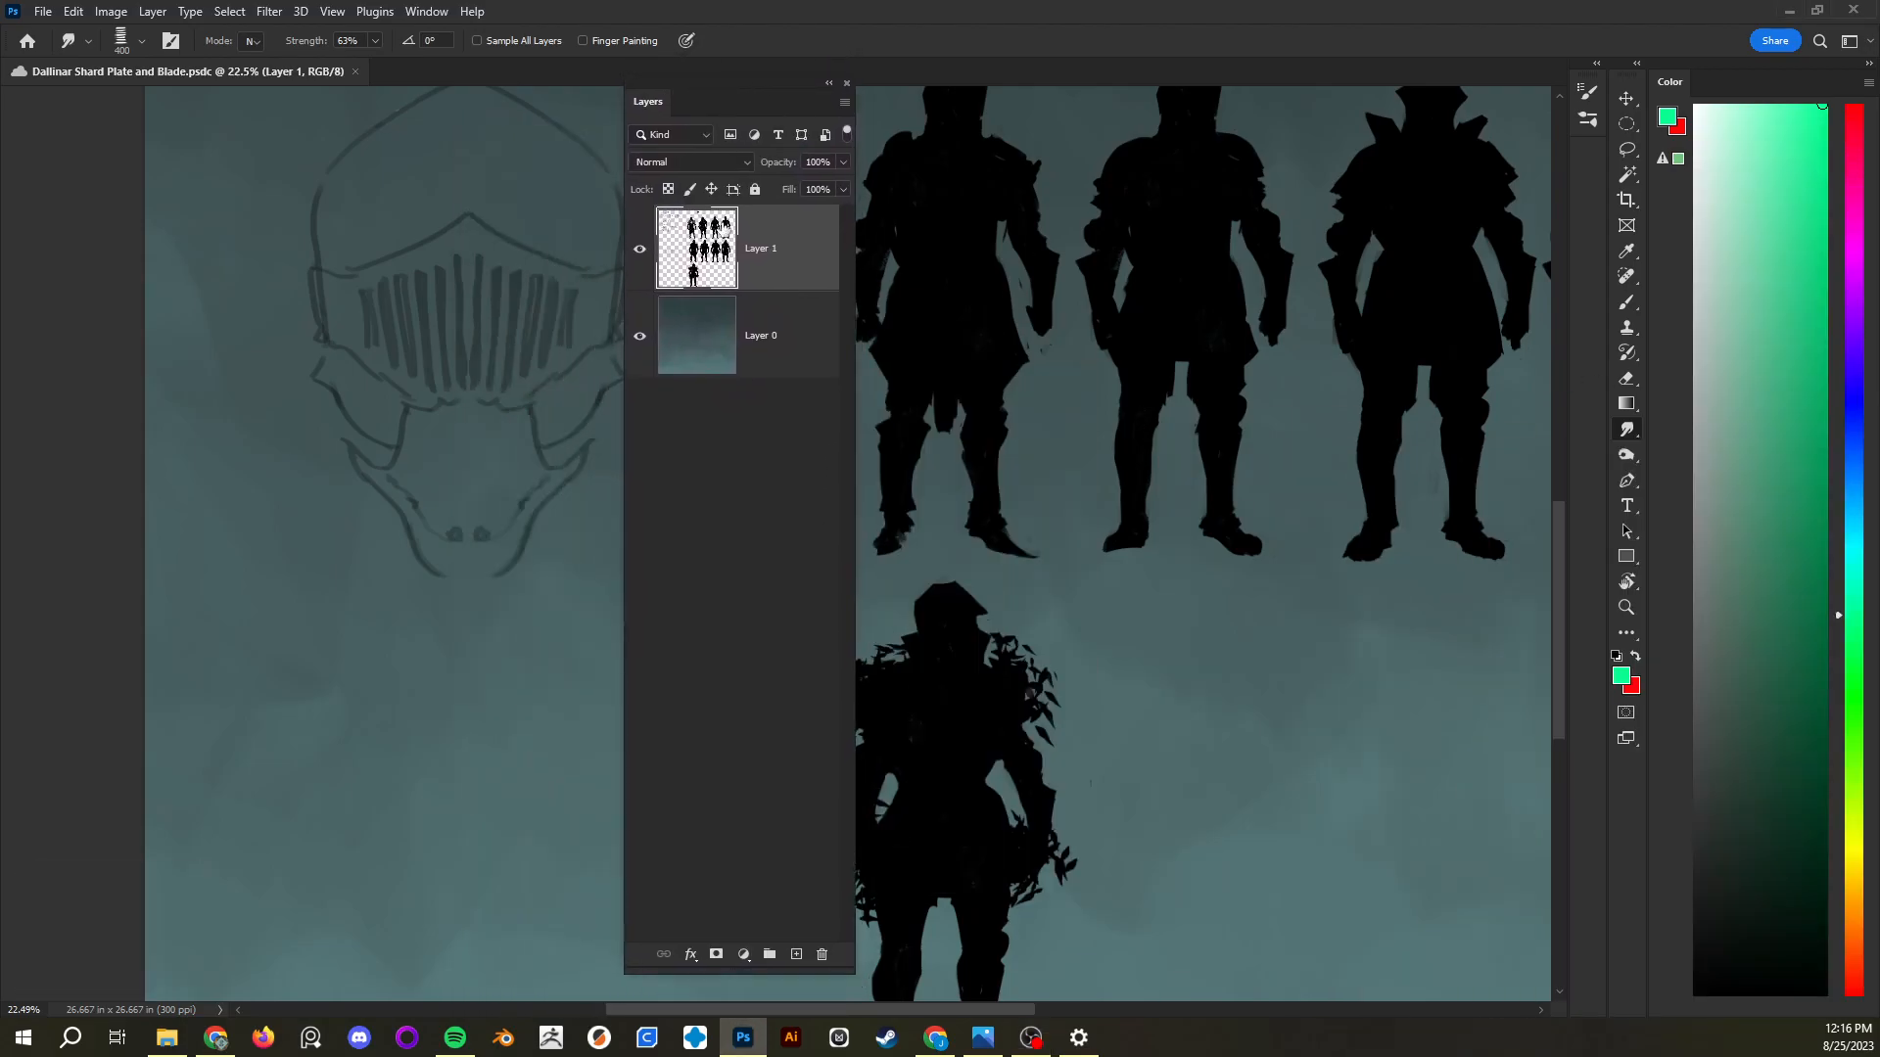
# Shorten the floating Layers panel and move it over the canvas beside the silhouettes
pyautogui.moveTo(749, 975); pyautogui.dragTo(749, 749)
pyautogui.moveTo(714, 83); pyautogui.dragTo(685, 195)
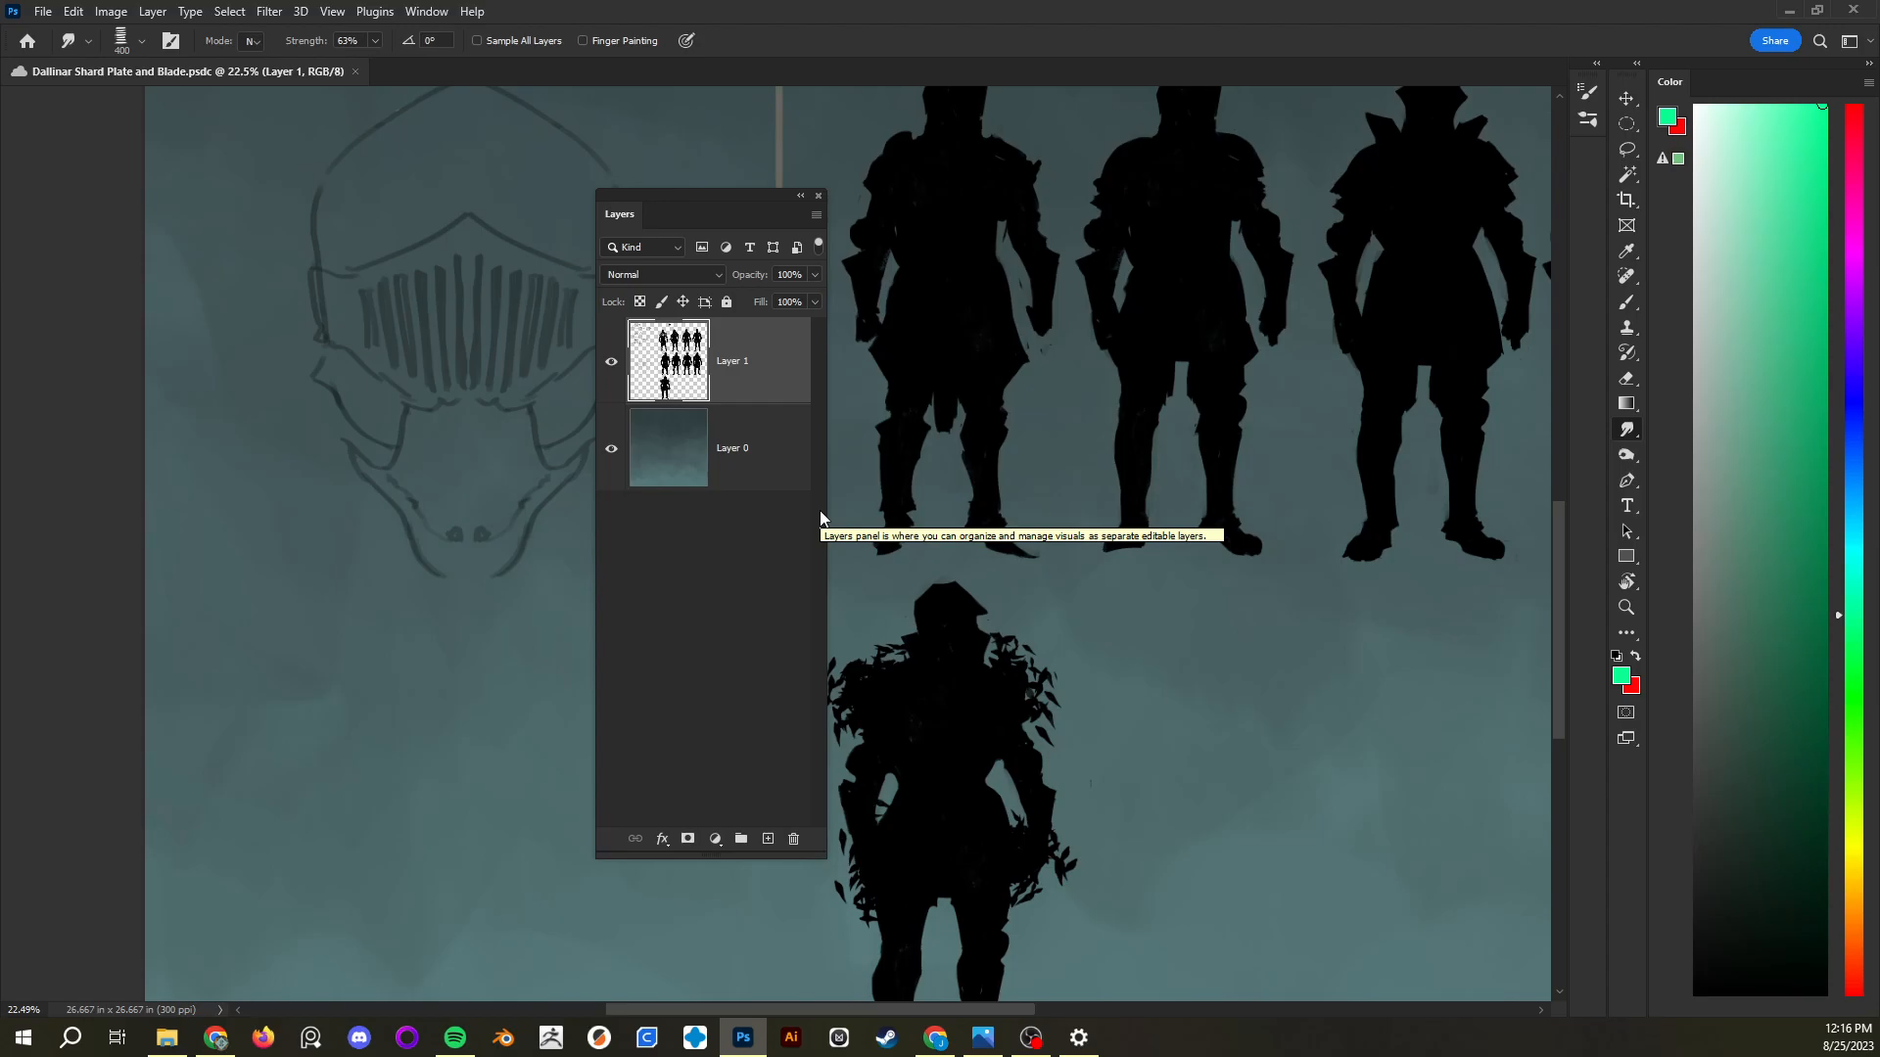
pyautogui.moveTo(832, 783); pyautogui.dragTo(755, 768)
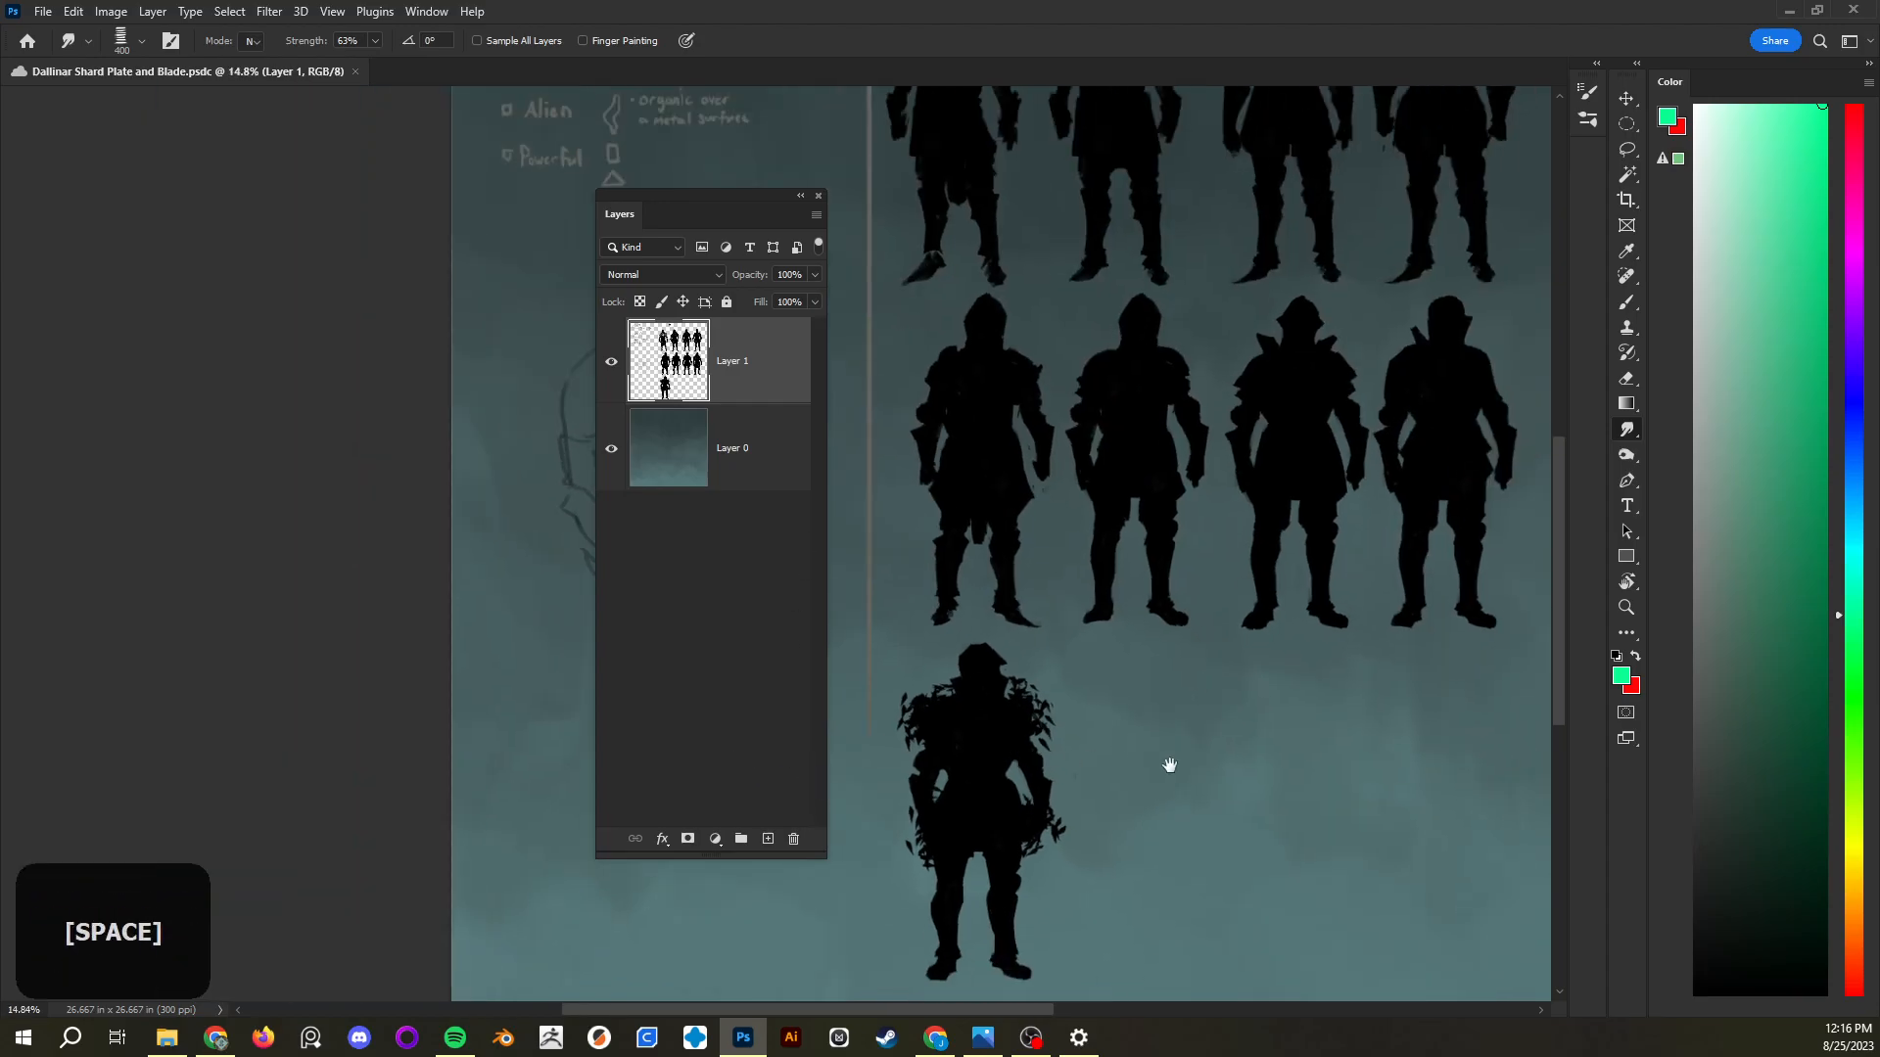
# Try to move only the last silhouette in the second row using a lasso selection, undo the move and deselect
pyautogui.moveTo(1166, 760); pyautogui.dragTo(1024, 705)
pyautogui.press('v')
pyautogui.moveTo(1003, 429); pyautogui.dragTo(972, 423)
pyautogui.press('l')
pyautogui.moveTo(1245, 604)
pyautogui.mouseDown()
pyautogui.moveTo(1205, 556)
pyautogui.moveTo(1220, 295)
pyautogui.moveTo(1239, 234)
pyautogui.moveTo(1320, 239)
pyautogui.moveTo(1392, 380)
pyautogui.moveTo(1386, 535)
pyautogui.moveTo(1273, 615)
pyautogui.mouseUp()
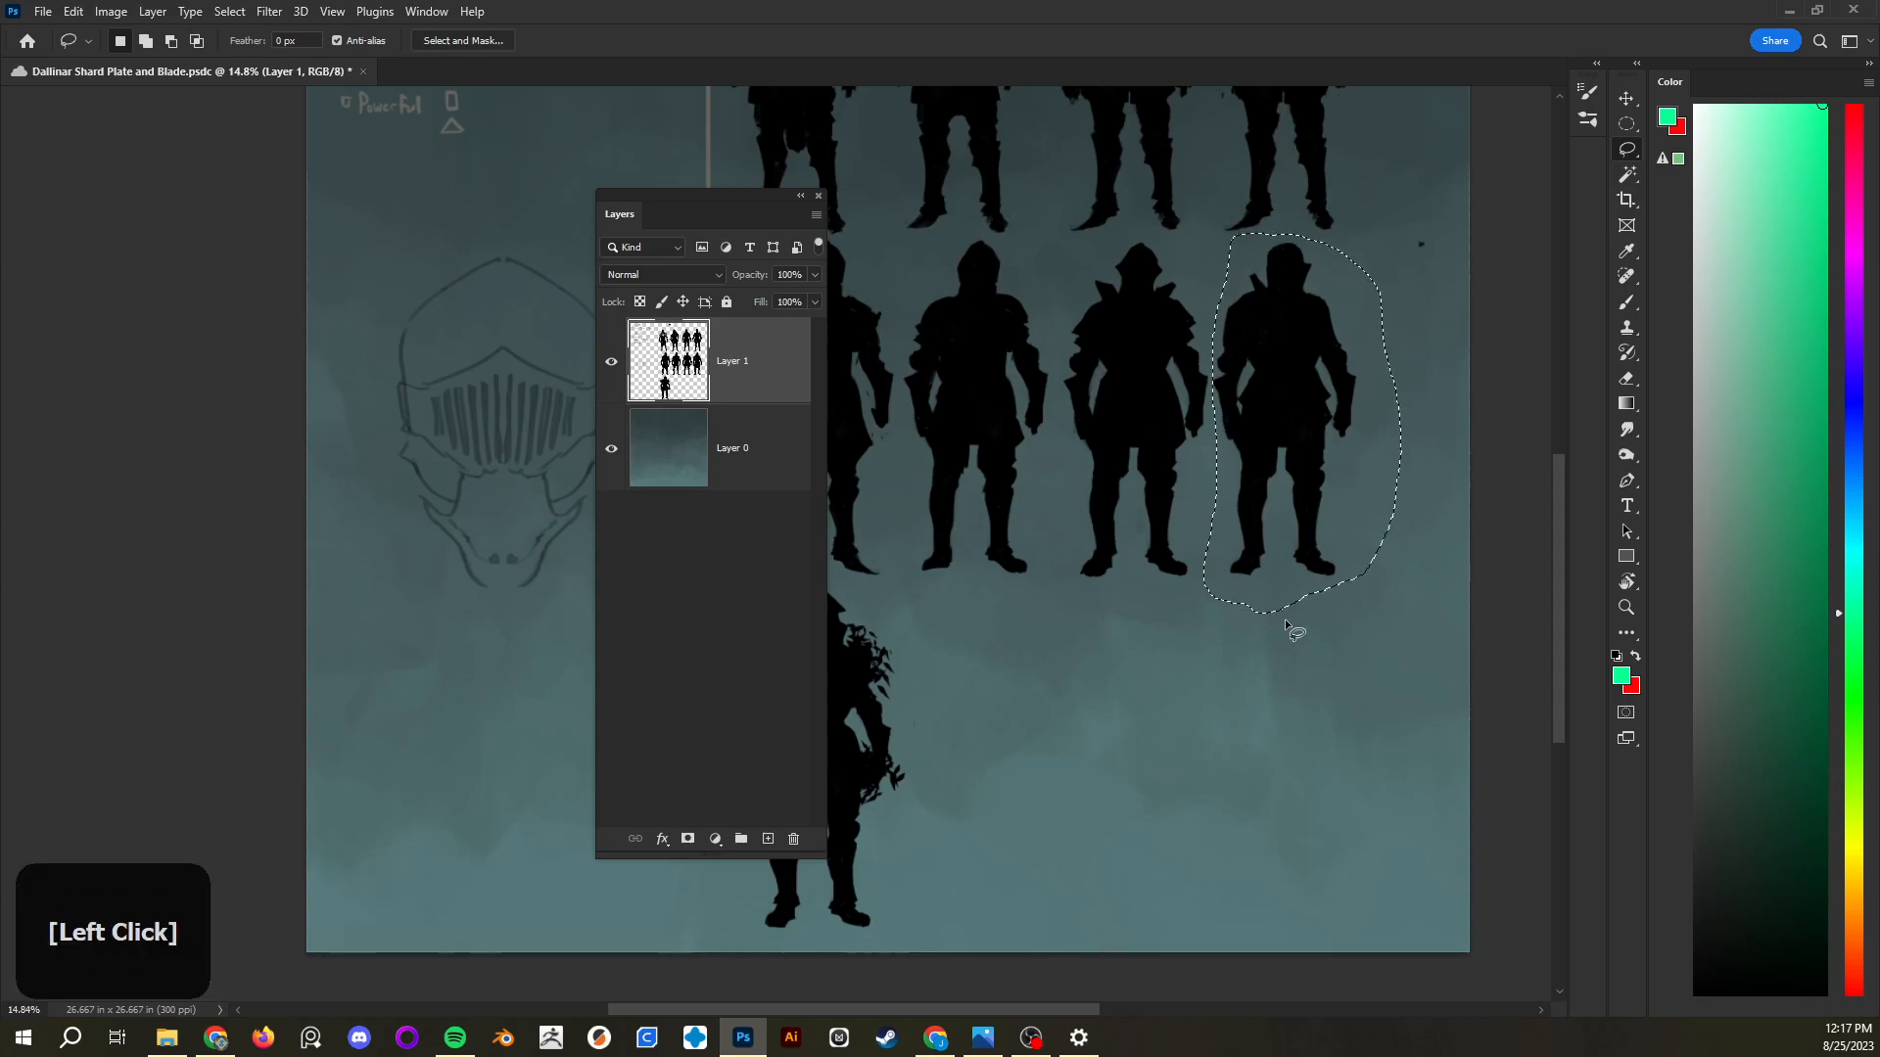
pyautogui.press('v')
pyautogui.moveTo(1285, 446)
pyautogui.mouseDown()
pyautogui.moveTo(1315, 744)
pyautogui.moveTo(1321, 543)
pyautogui.moveTo(1305, 445)
pyautogui.moveTo(1286, 439)
pyautogui.moveTo(1331, 797)
pyautogui.moveTo(1312, 500)
pyautogui.moveTo(1272, 428)
pyautogui.mouseUp()
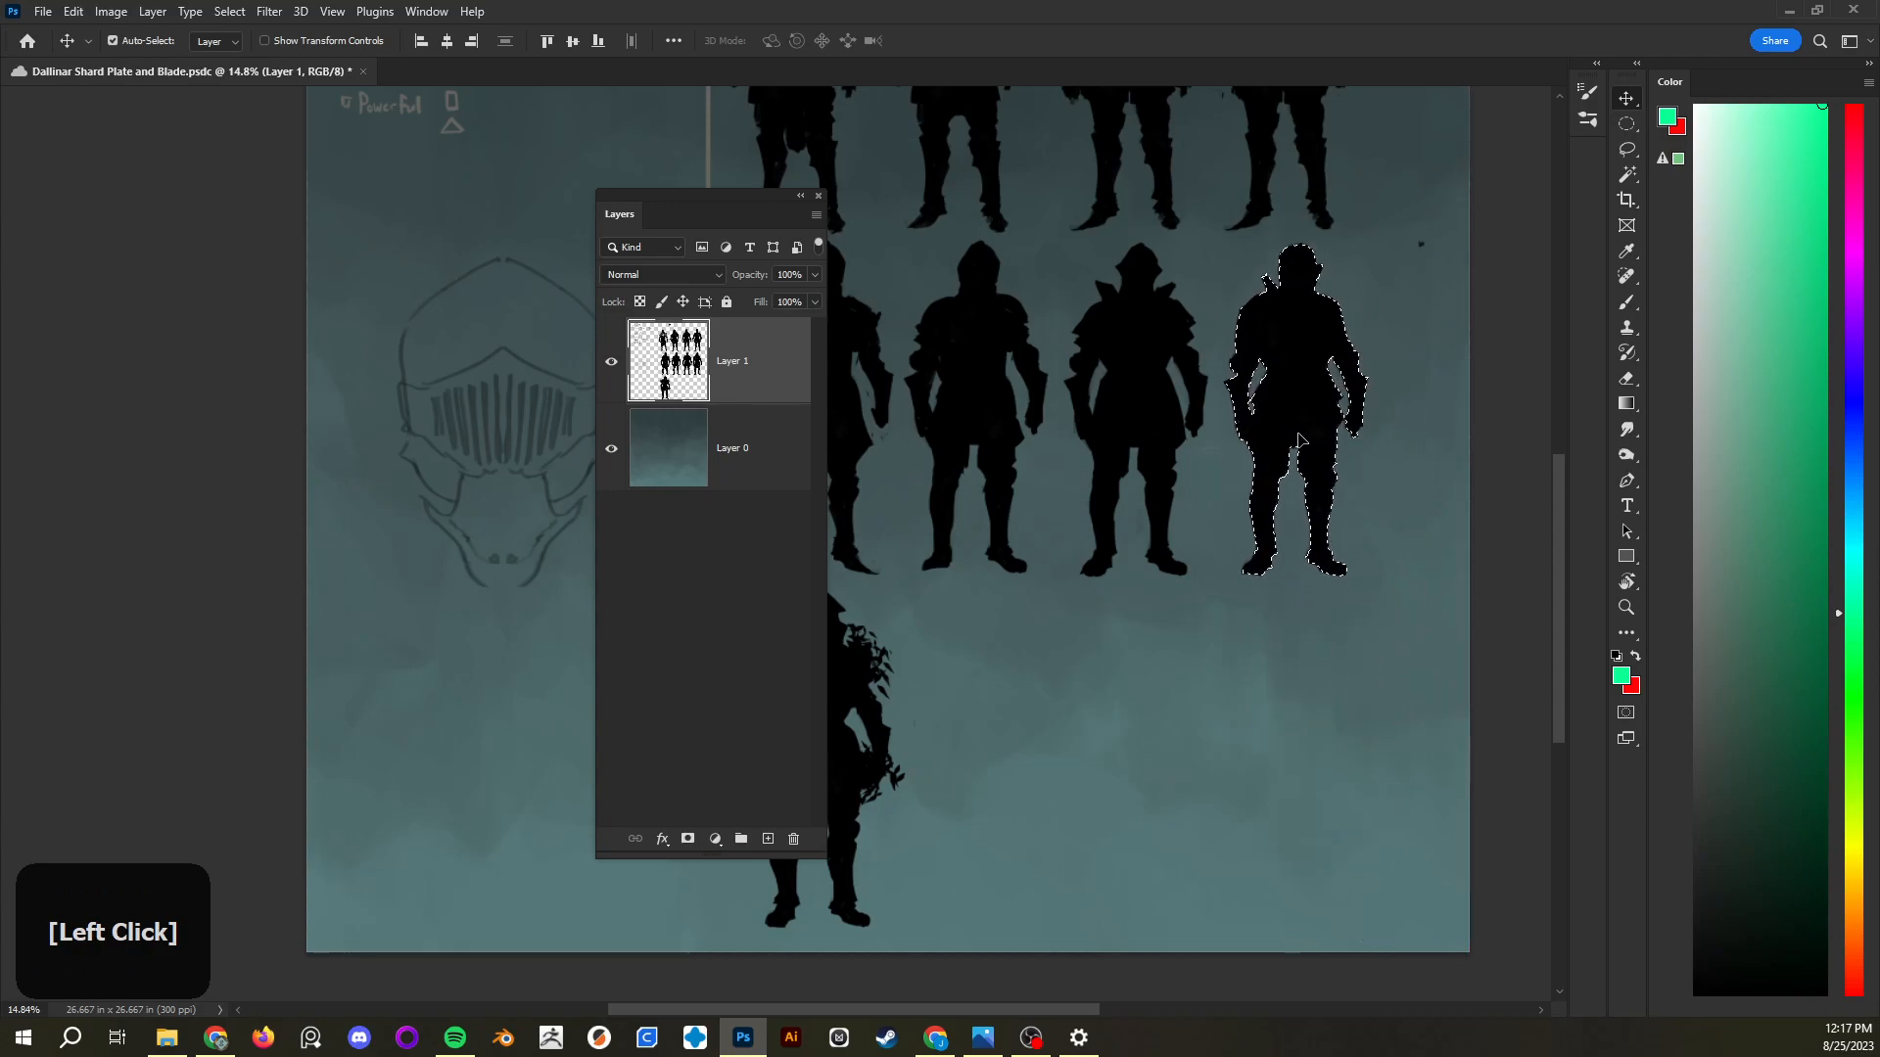
pyautogui.hotkey('ctrl', 'z')
pyautogui.hotkey('ctrl', 'd')
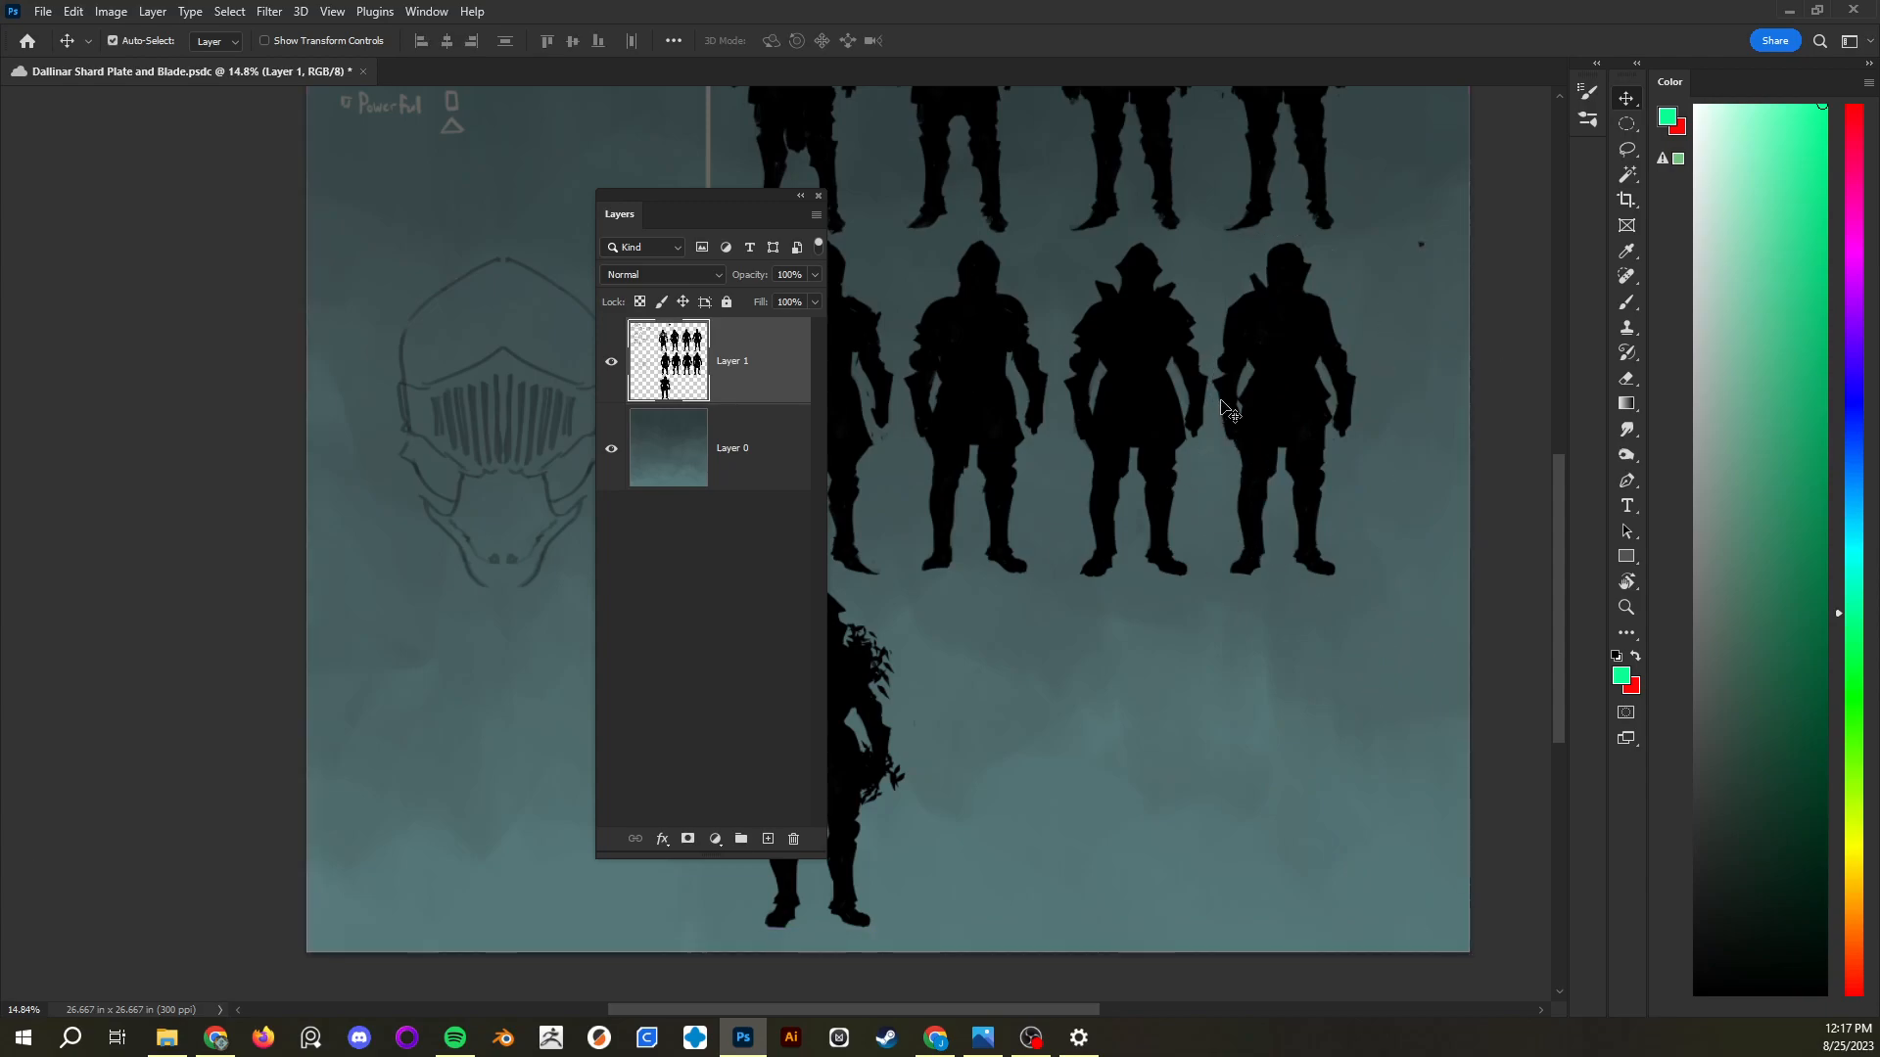
# Fit more of the canvas in view and move the Layers panel closer to its centre
pyautogui.moveTo(1219, 440); pyautogui.dragTo(1044, 348)
pyautogui.moveTo(1102, 462)
pyautogui.mouseDown()
pyautogui.moveTo(1053, 444)
pyautogui.moveTo(1083, 466)
pyautogui.mouseUp()
pyautogui.moveTo(709, 197); pyautogui.dragTo(825, 202)
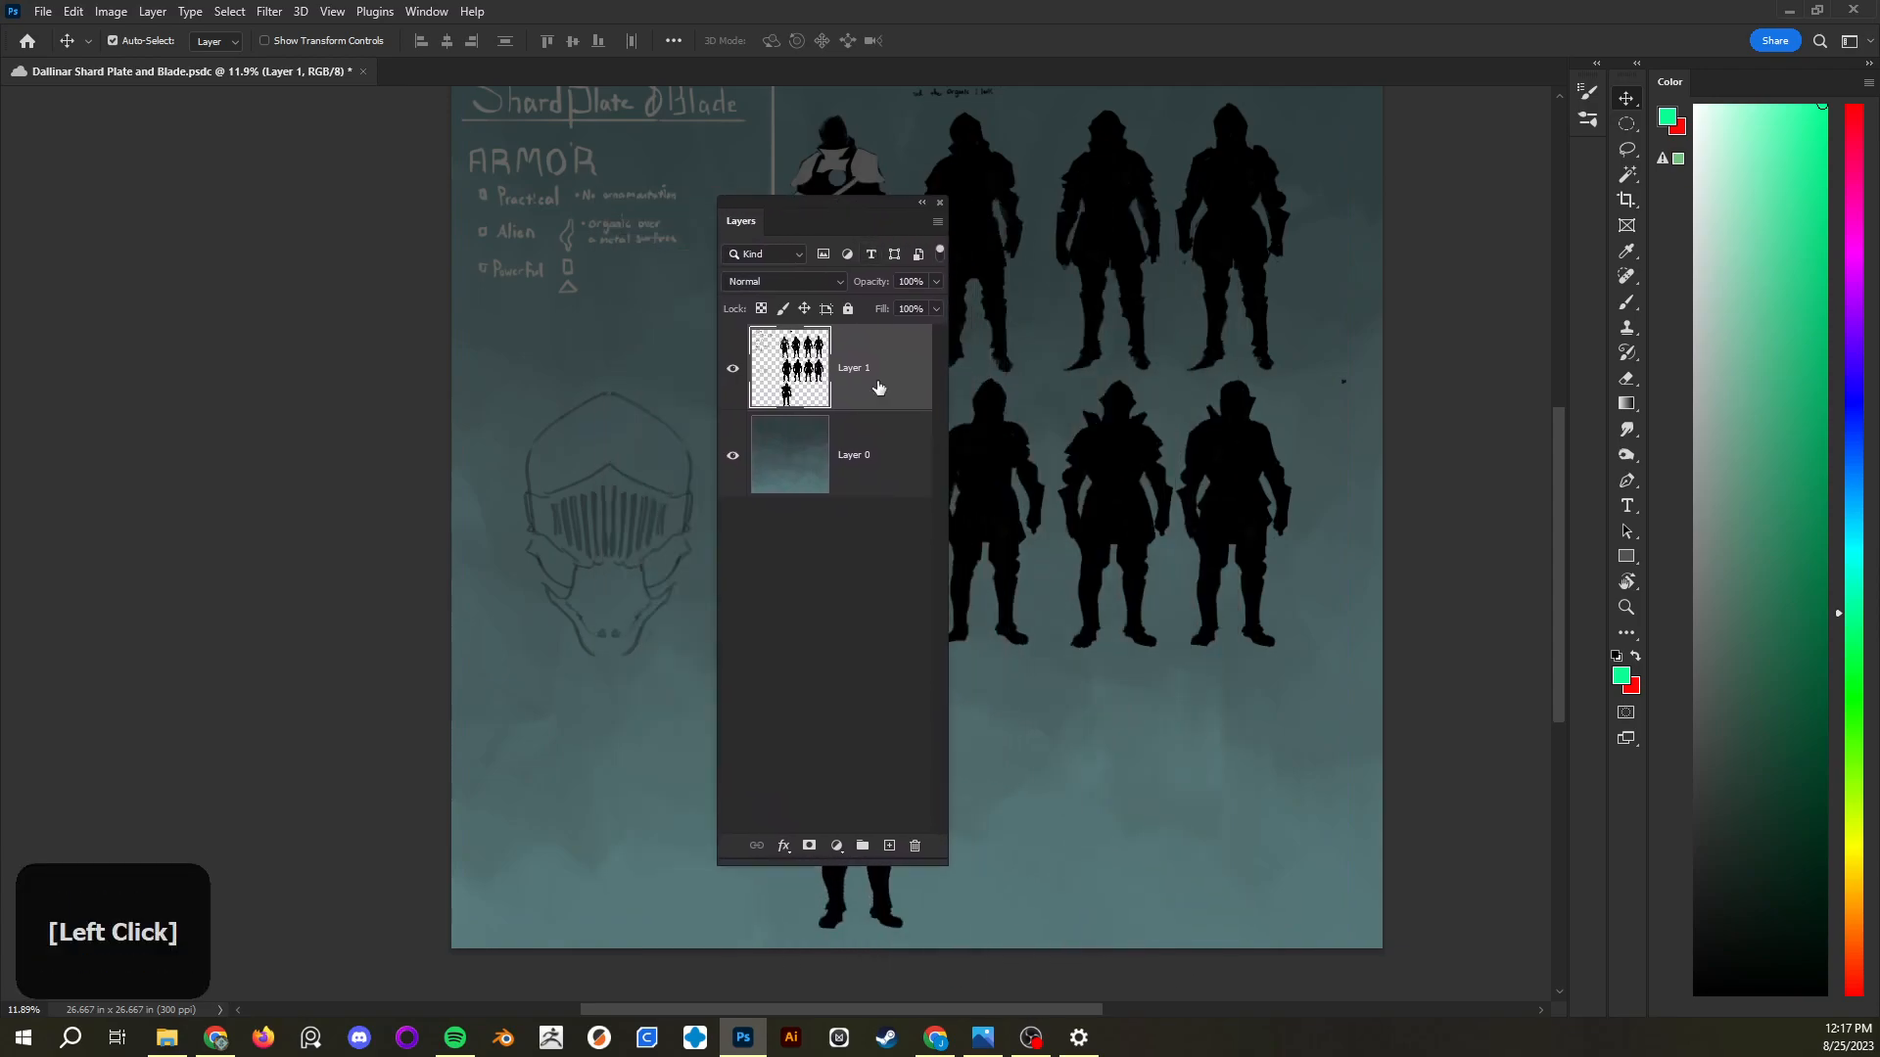
# Select Layer 0 and lock it completely
pyautogui.click(855, 475)
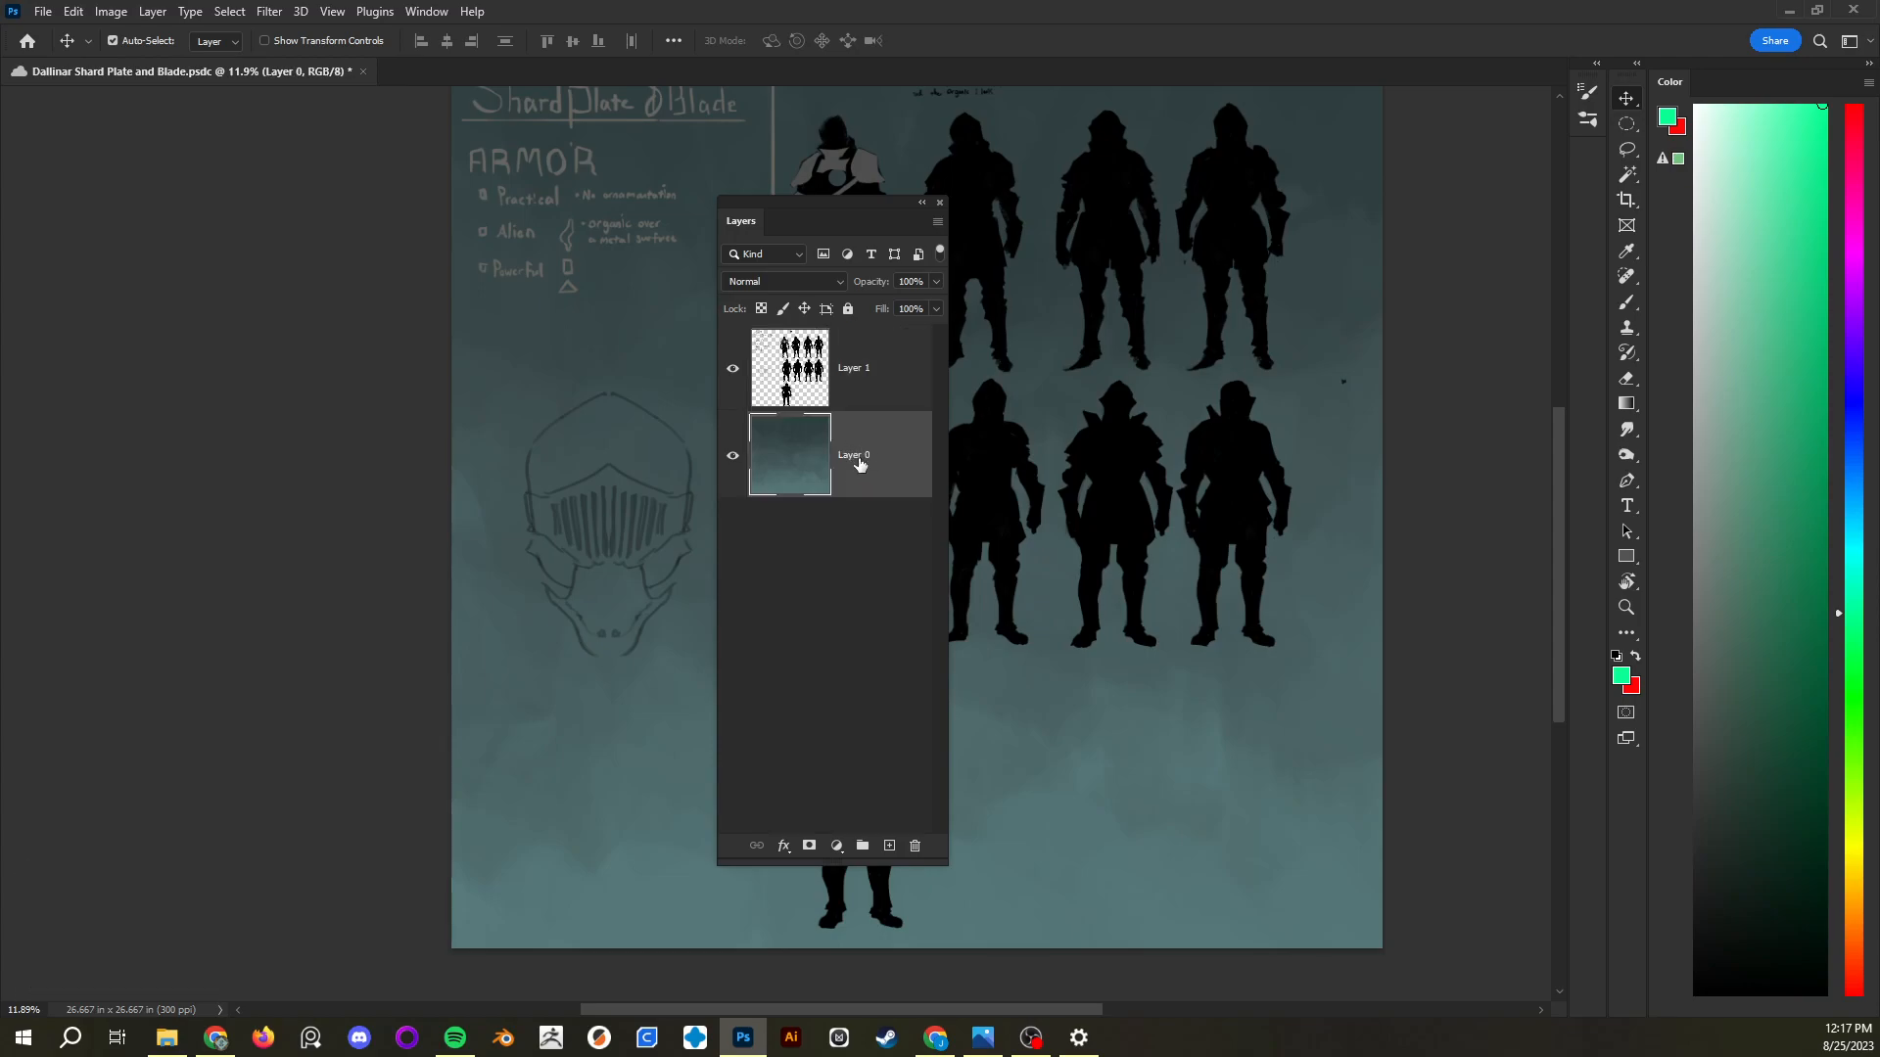
pyautogui.click(848, 308)
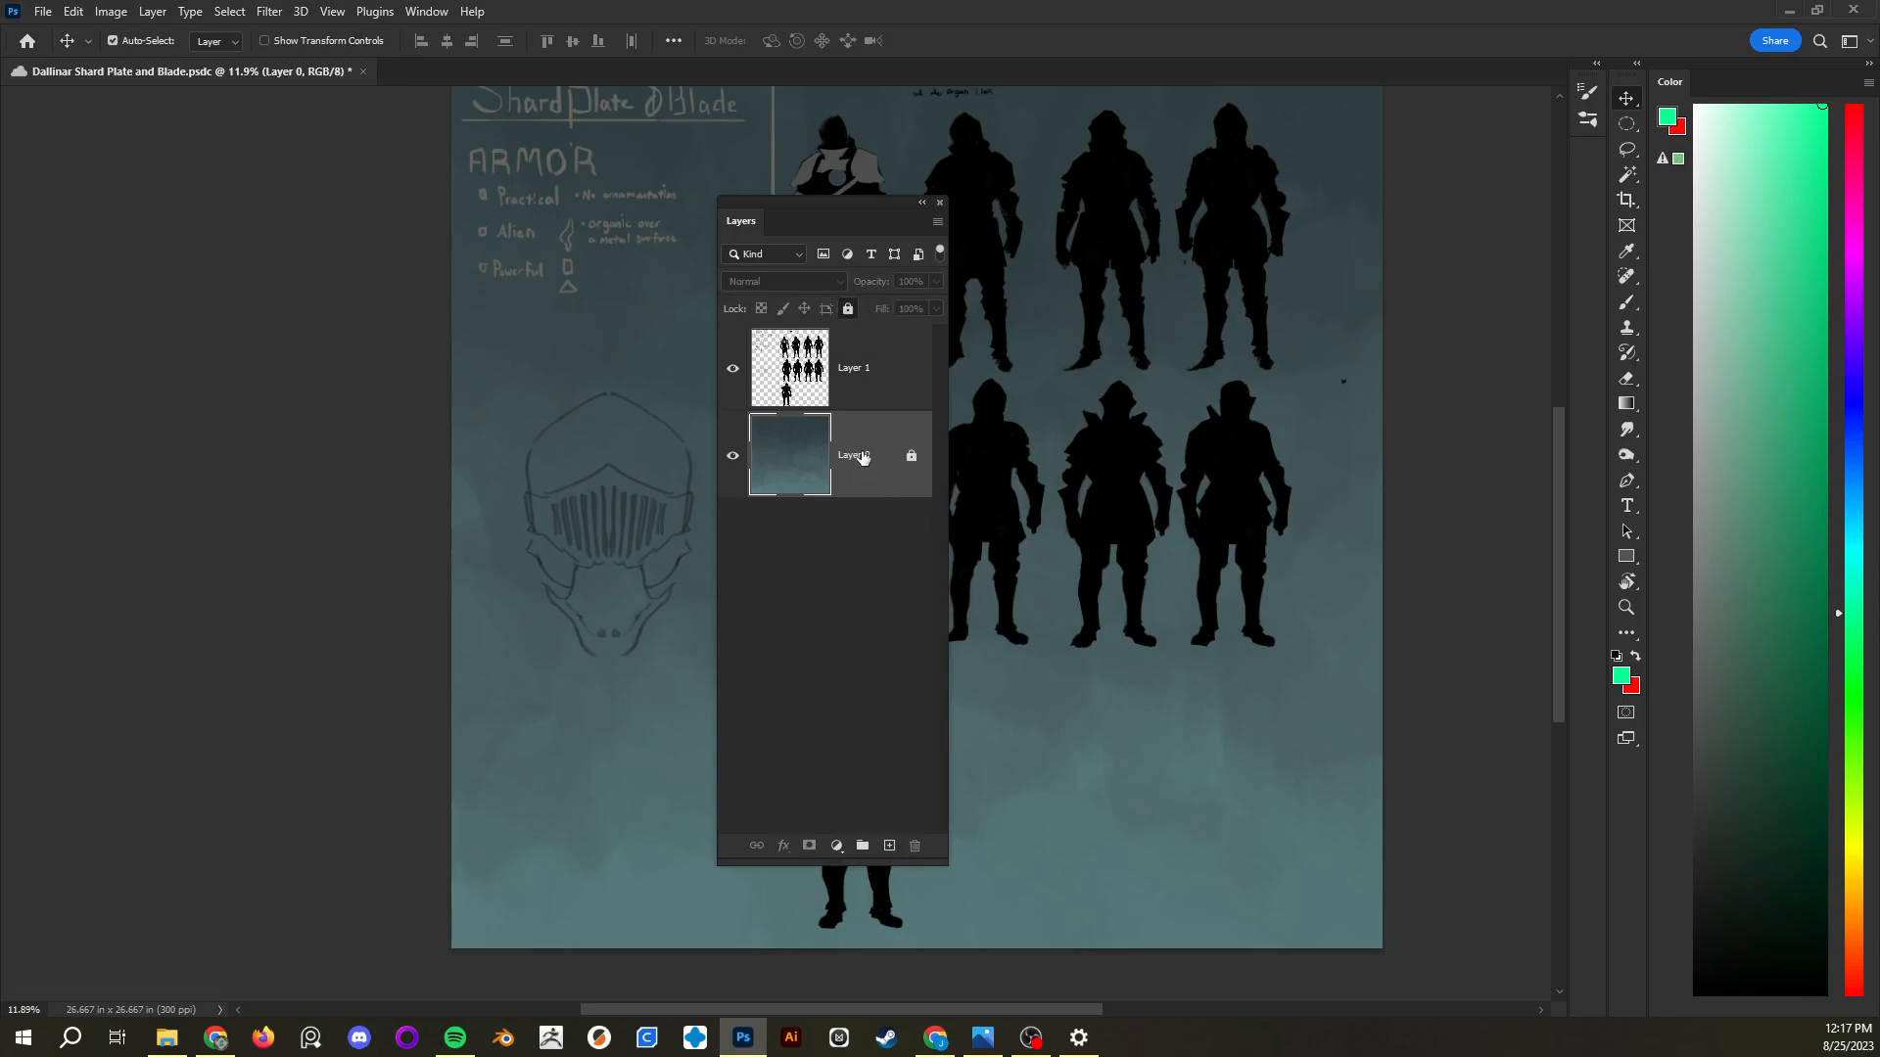
pyautogui.click(1136, 730)
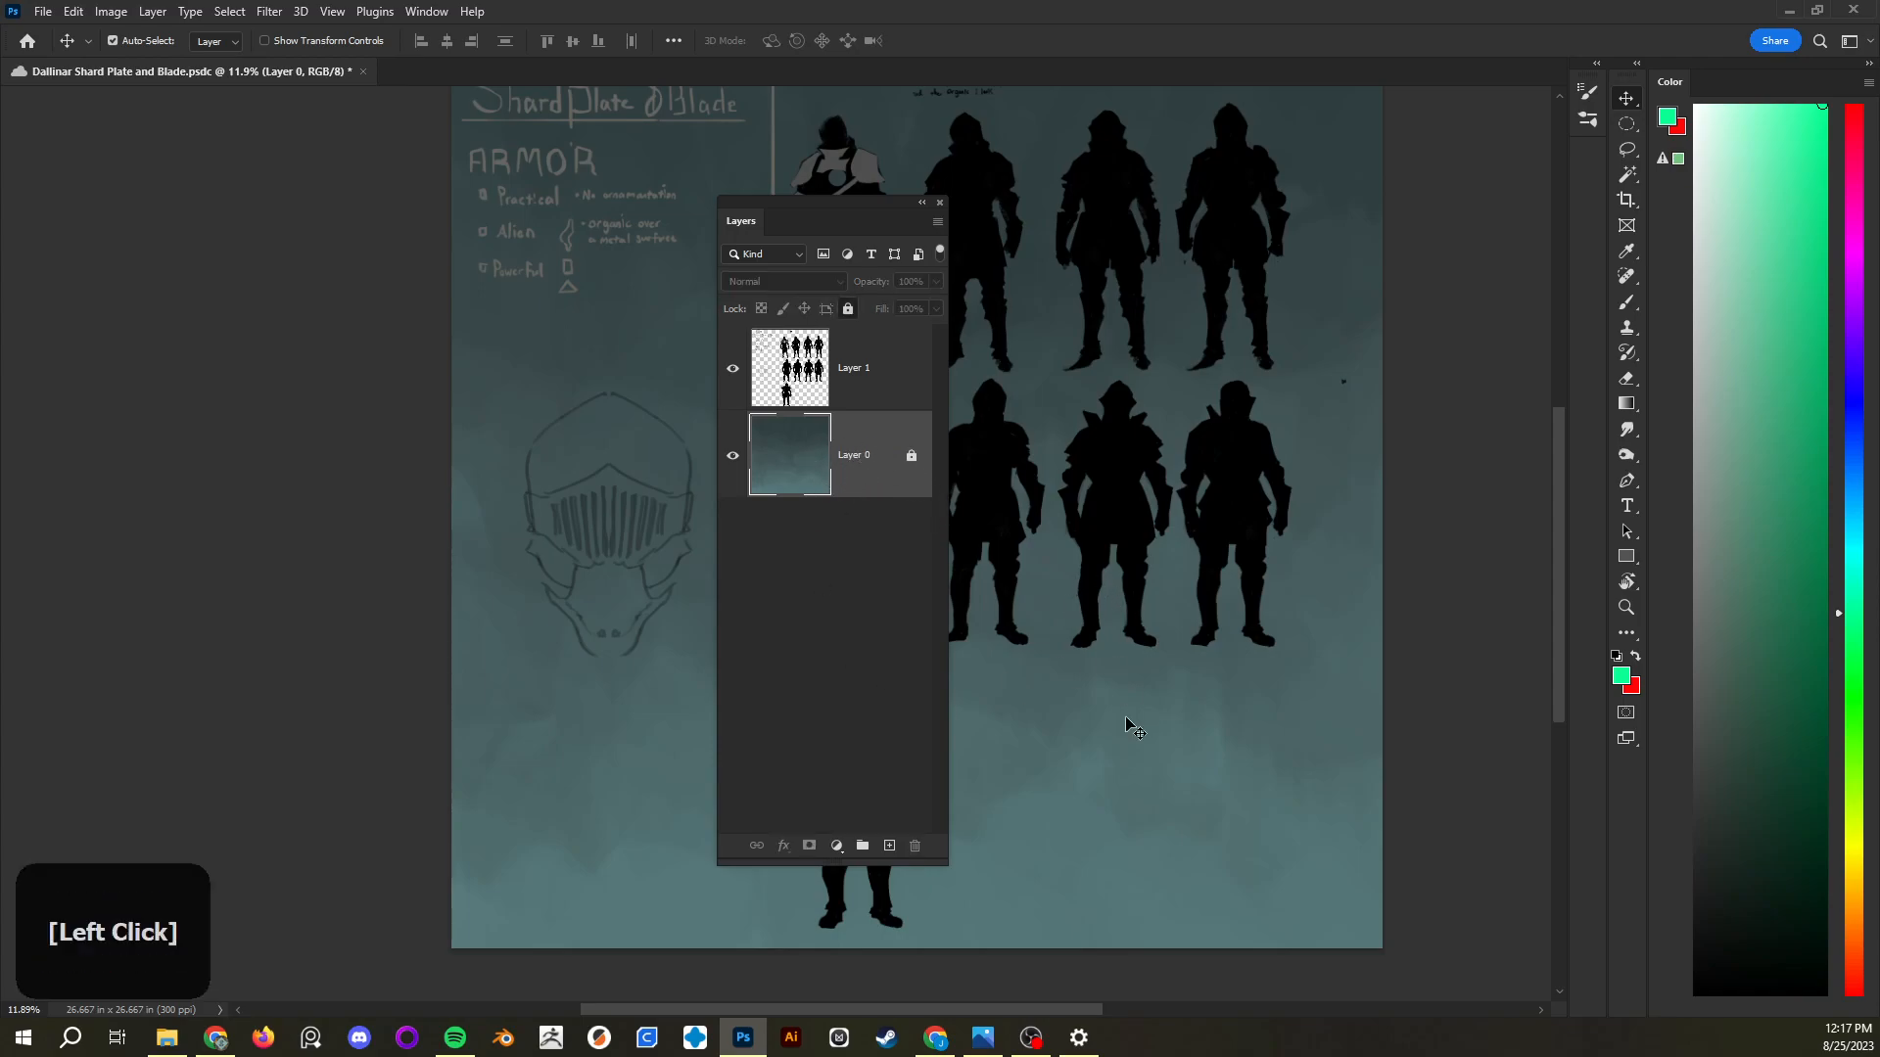
# Try to paint on the locked Layer 0 with the Brush tool and dismiss the alert
pyautogui.press('b')
pyautogui.moveTo(1067, 759); pyautogui.dragTo(1111, 801)
pyautogui.moveTo(1259, 875); pyautogui.dragTo(1284, 877)
pyautogui.moveTo(1216, 820); pyautogui.dragTo(1254, 825)
pyautogui.moveTo(1140, 771); pyautogui.dragTo(1186, 792)
pyautogui.hotkey('ctrl', 'z')
pyautogui.hotkey('ctrl', 'z')
pyautogui.hotkey('ctrl', 'z')
pyautogui.click(798, 477)
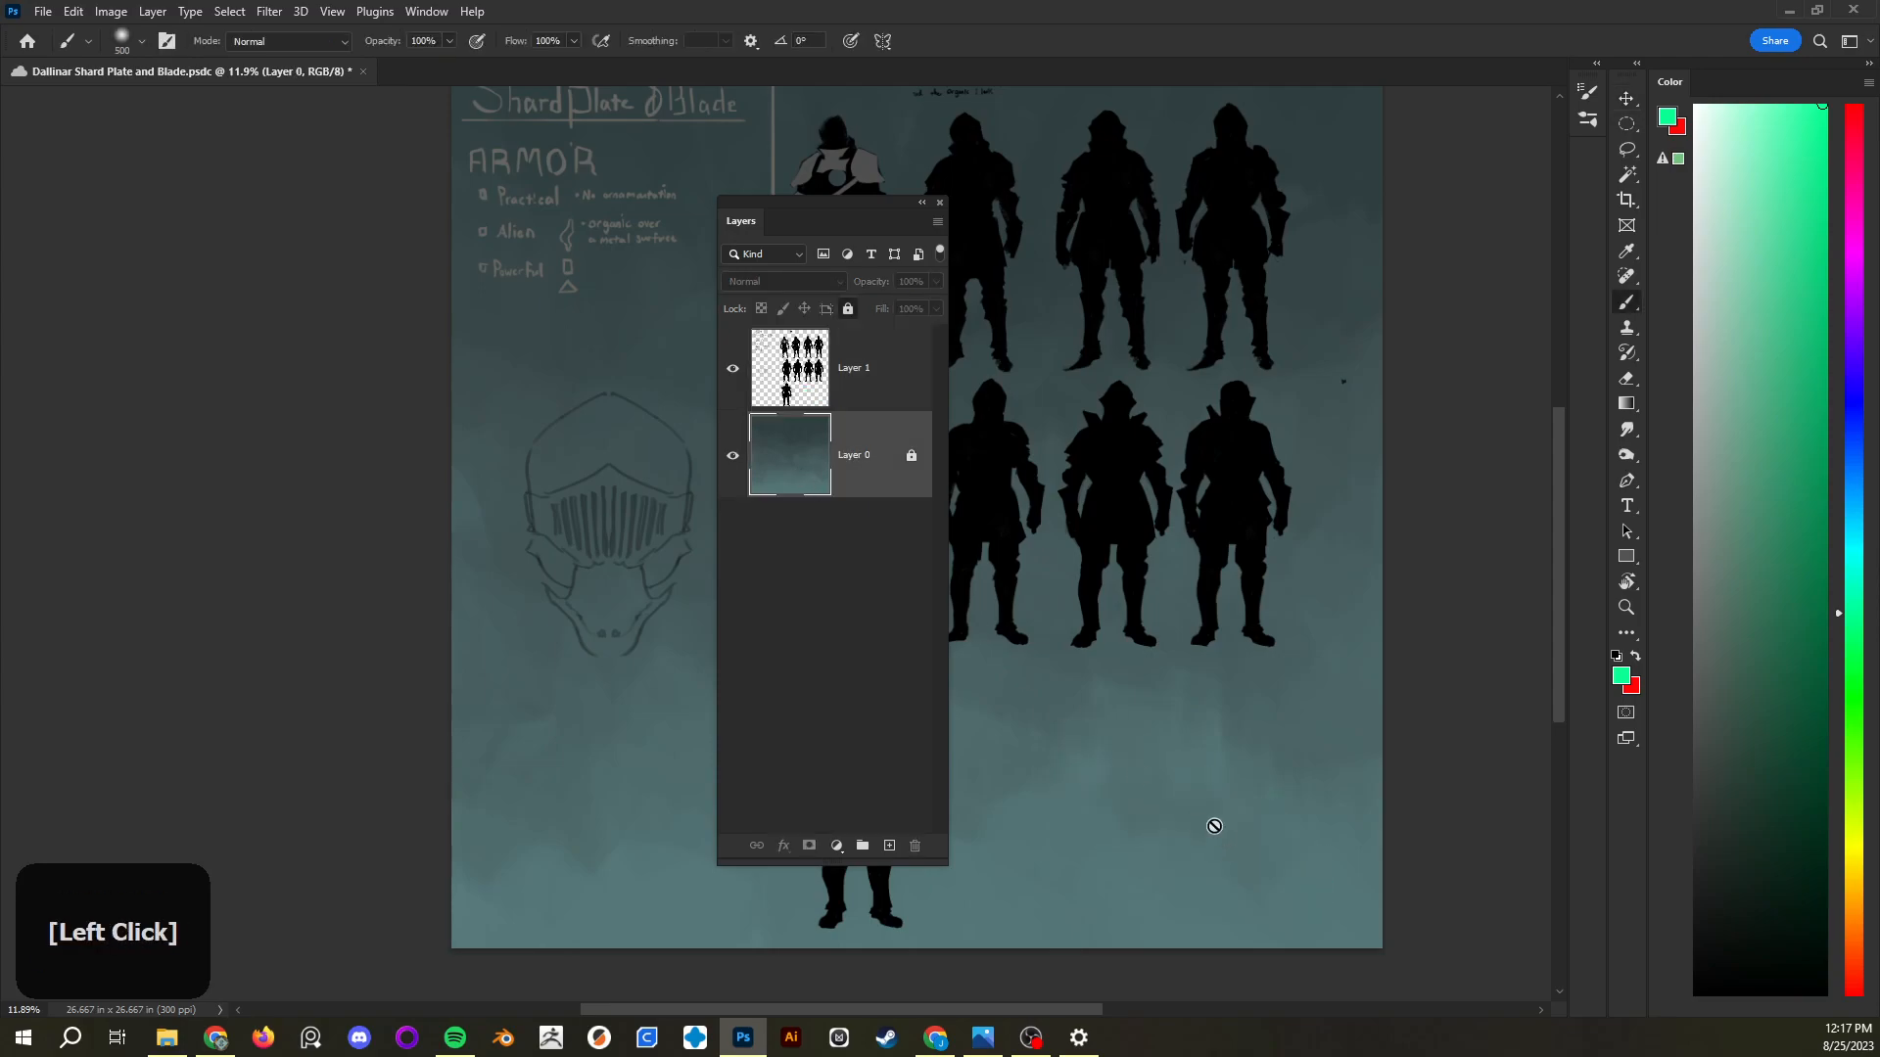
pyautogui.click(1217, 832)
pyautogui.click(1146, 797)
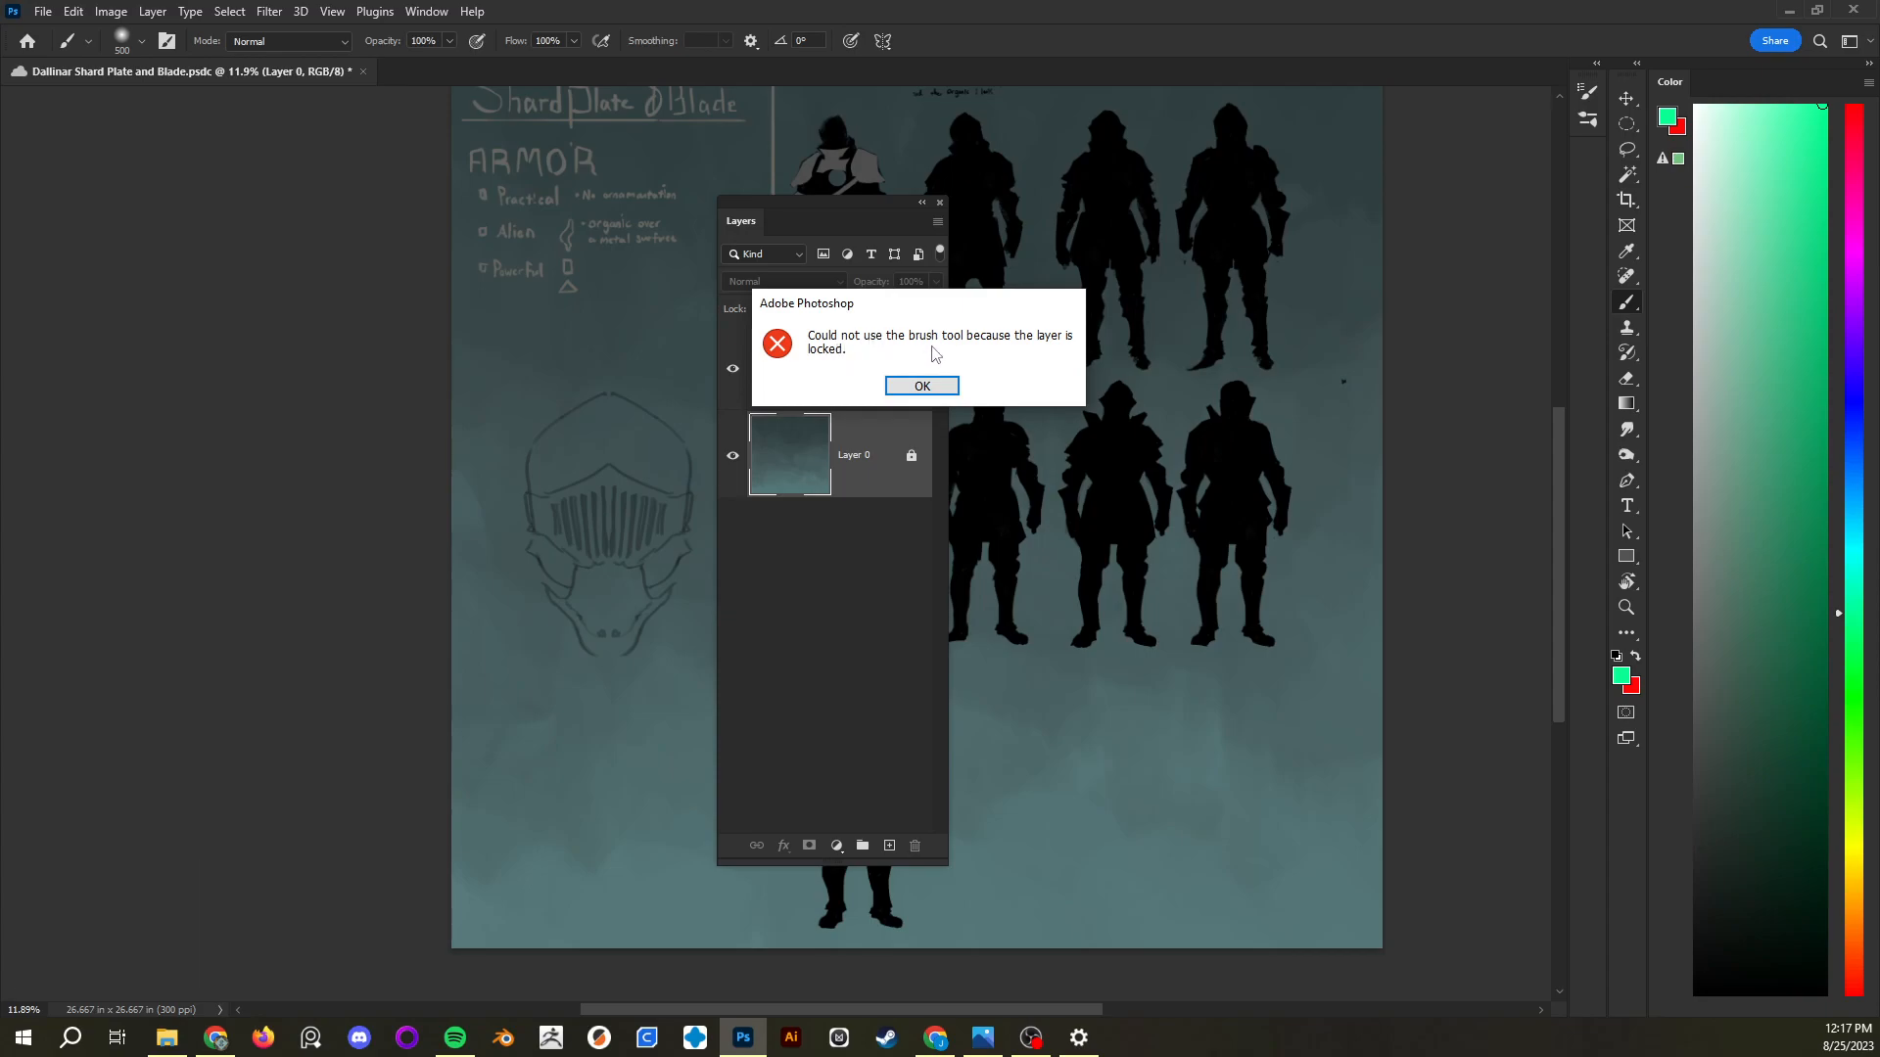
pyautogui.click(922, 385)
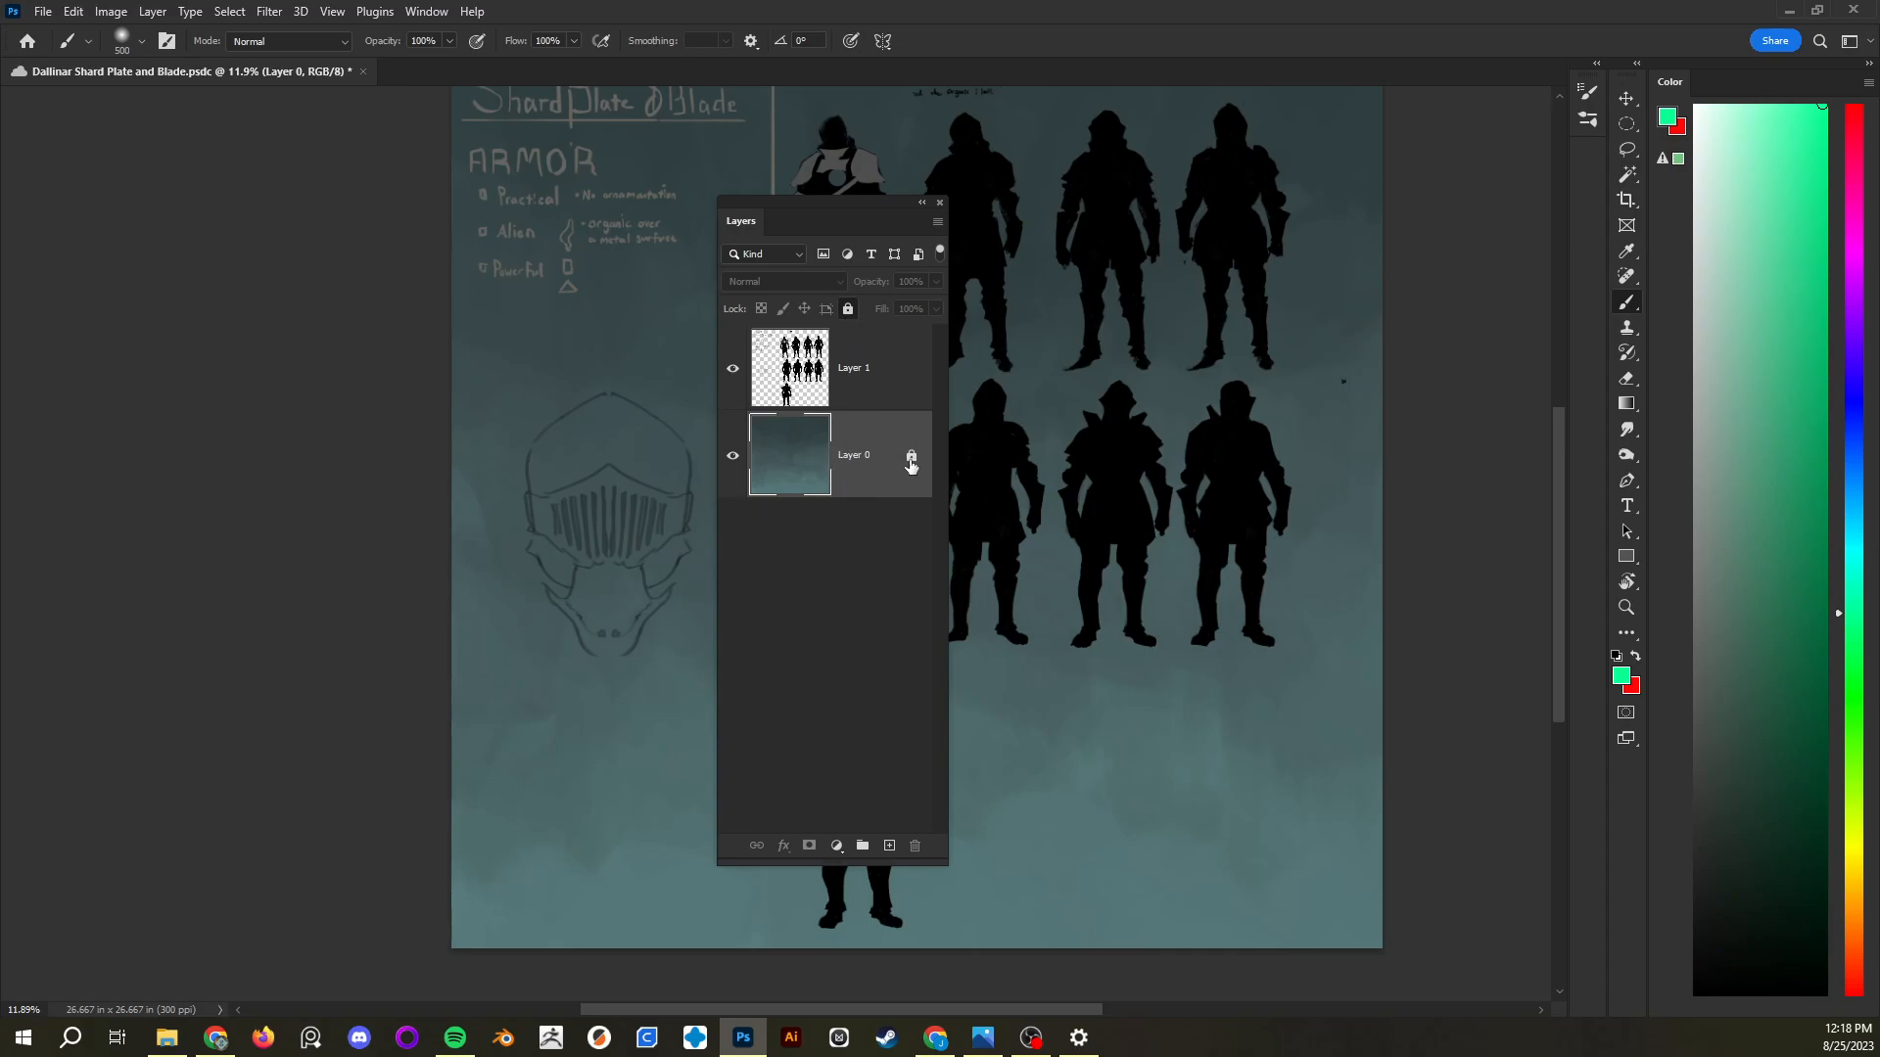
# Unlock Layer 0, brush a green blob onto the empty area below the silhouettes and undo it
pyautogui.click(848, 309)
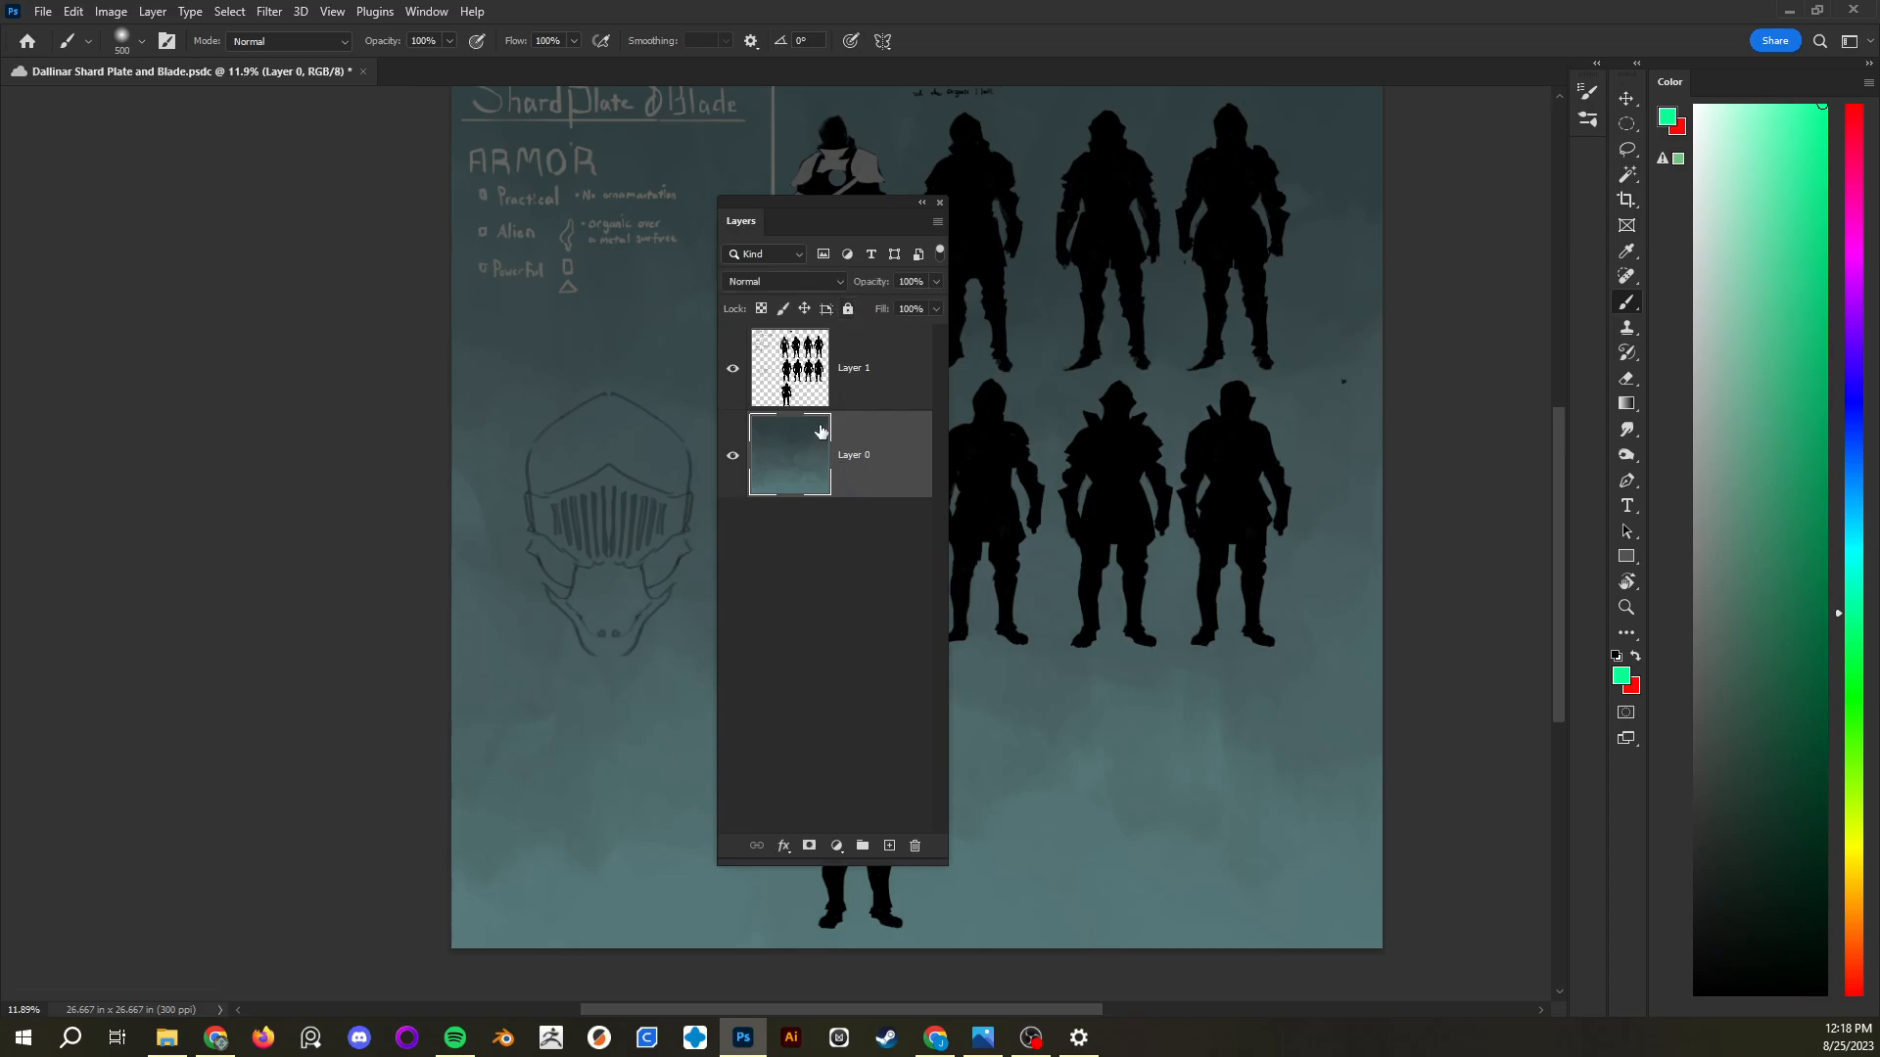
pyautogui.moveTo(1087, 773)
pyautogui.mouseDown()
pyautogui.moveTo(1181, 794)
pyautogui.moveTo(1231, 873)
pyautogui.moveTo(1243, 773)
pyautogui.mouseUp()
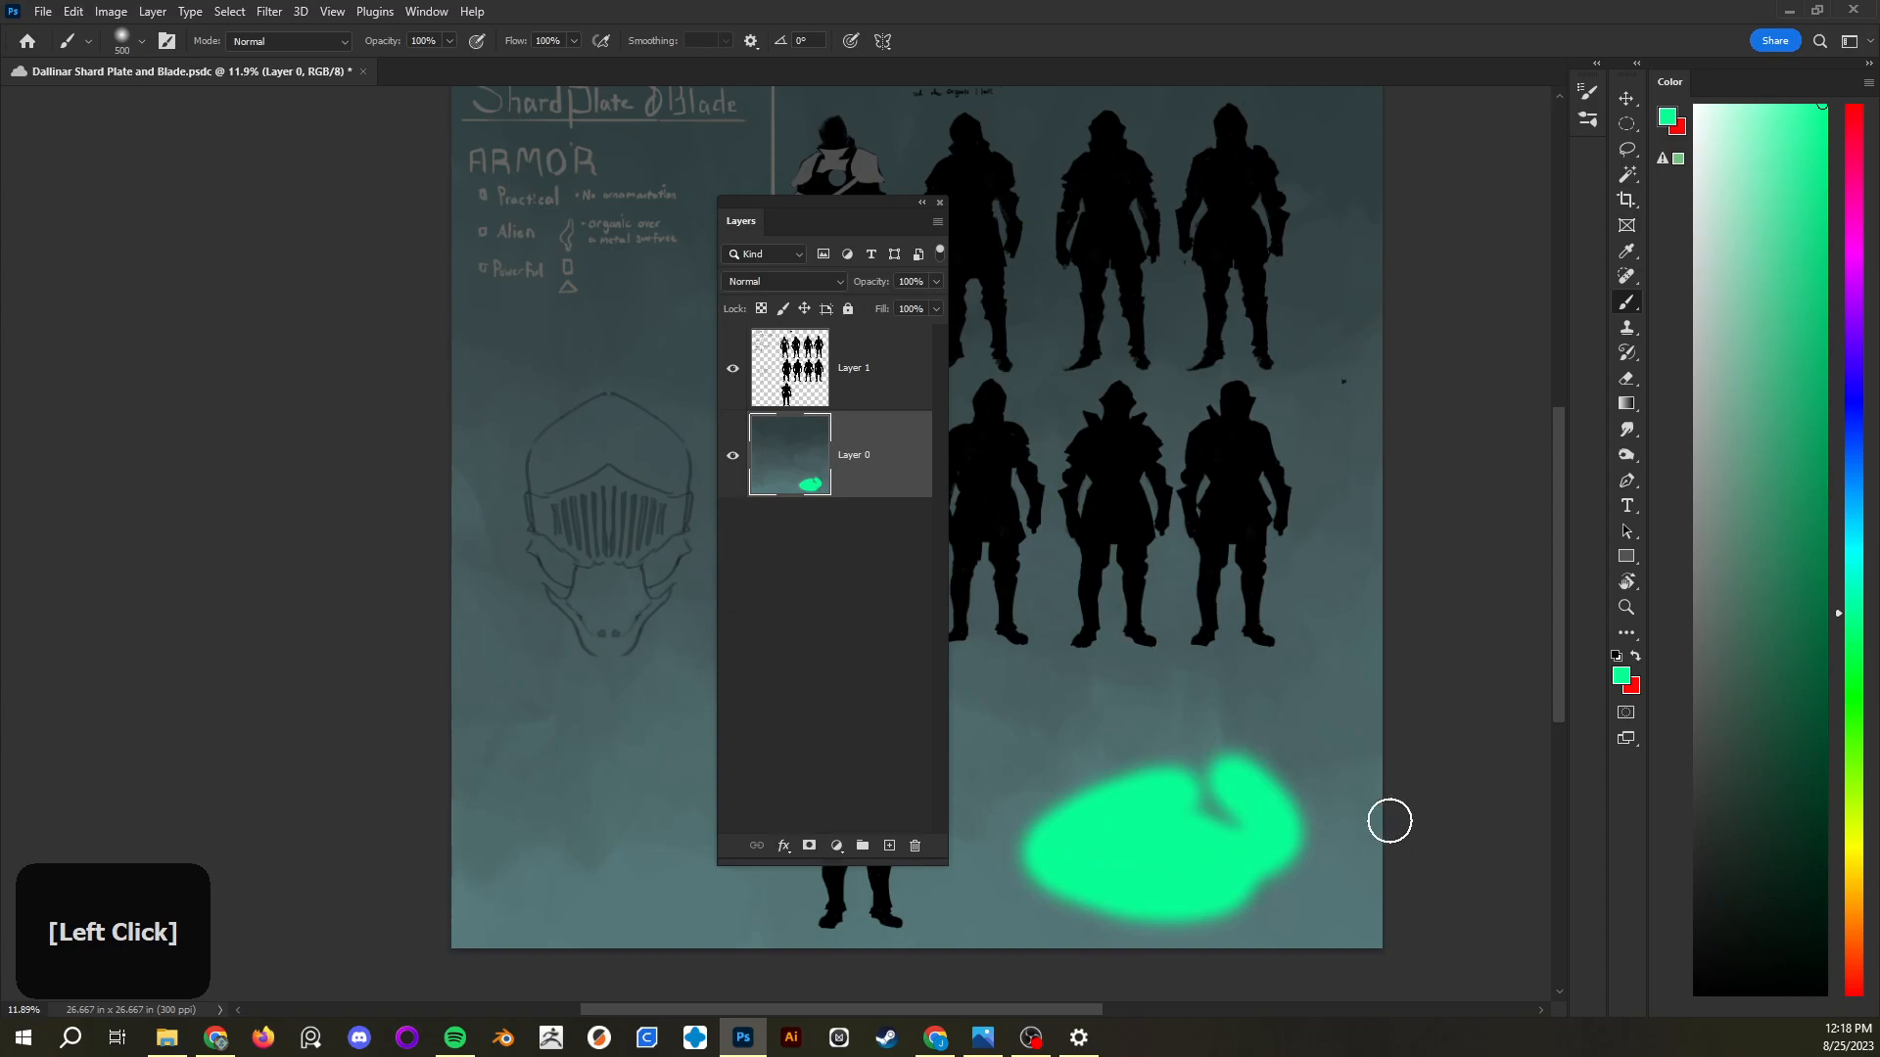
pyautogui.press('ctrl')
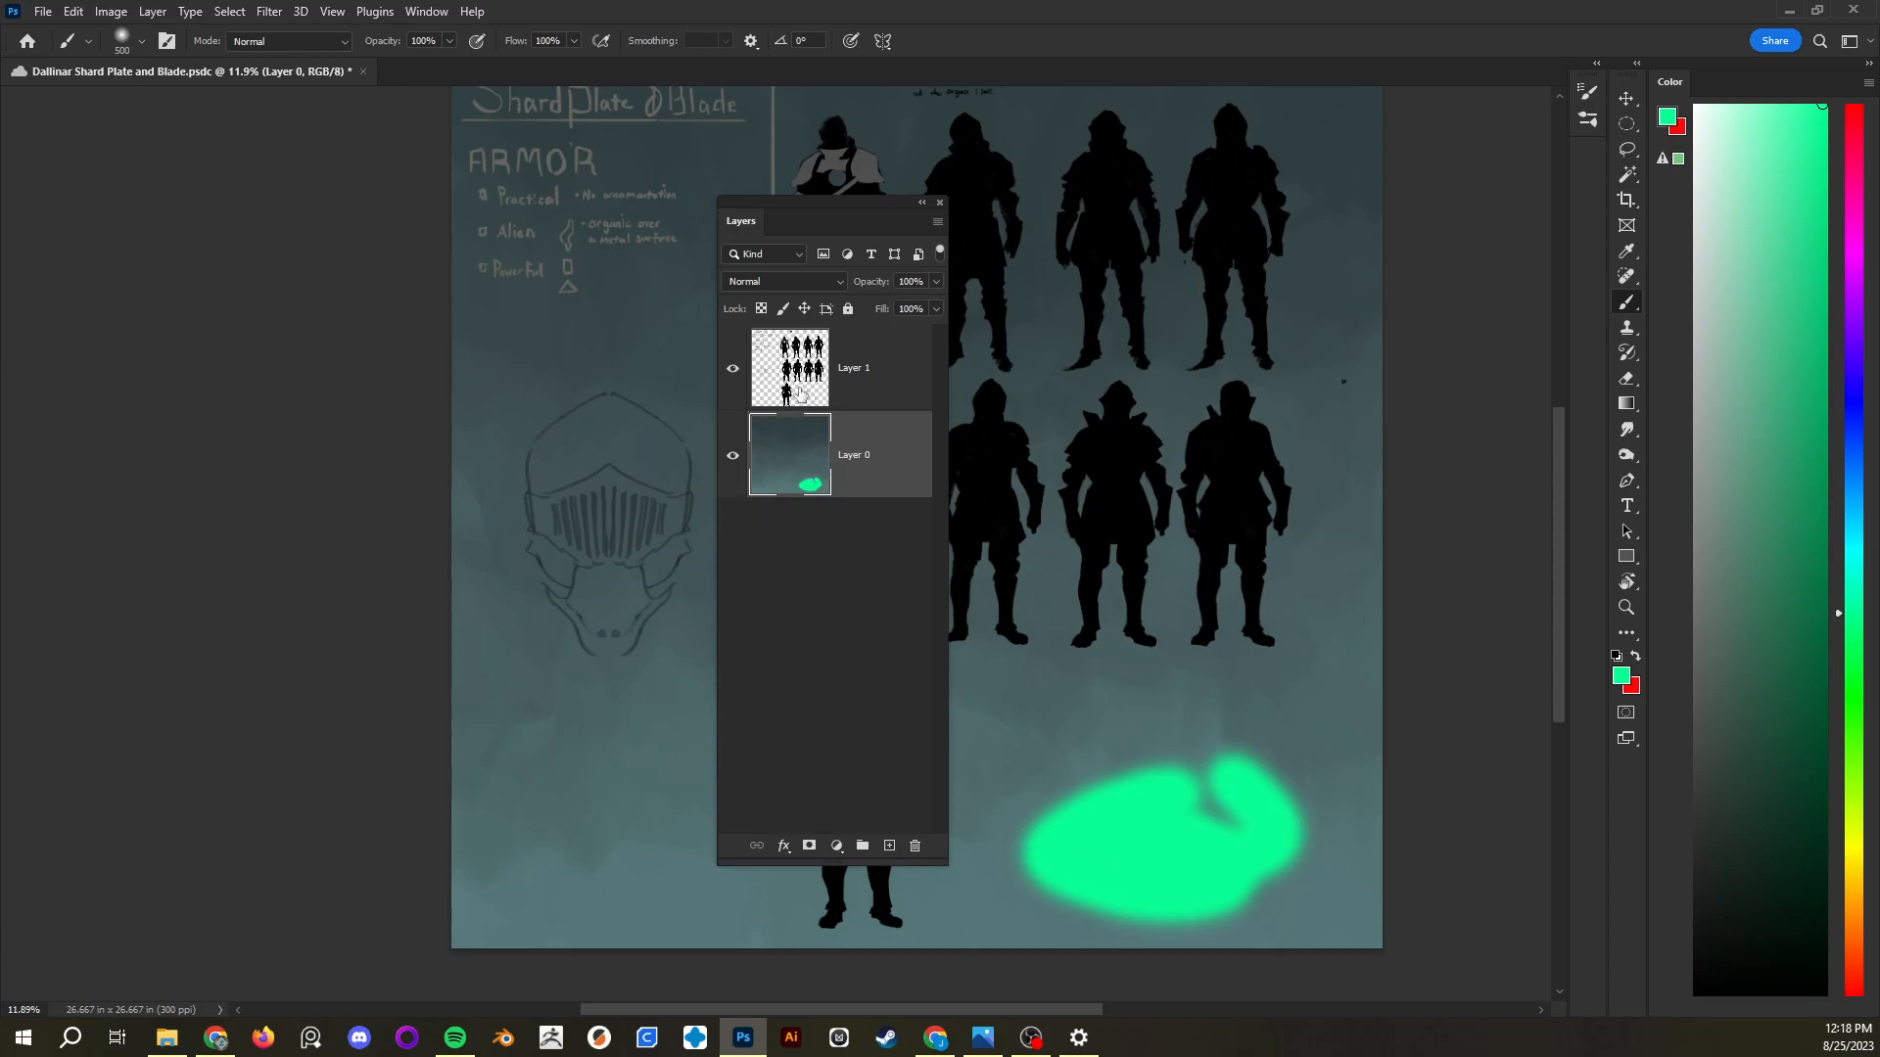
pyautogui.hotkey('ctrl', 'x')
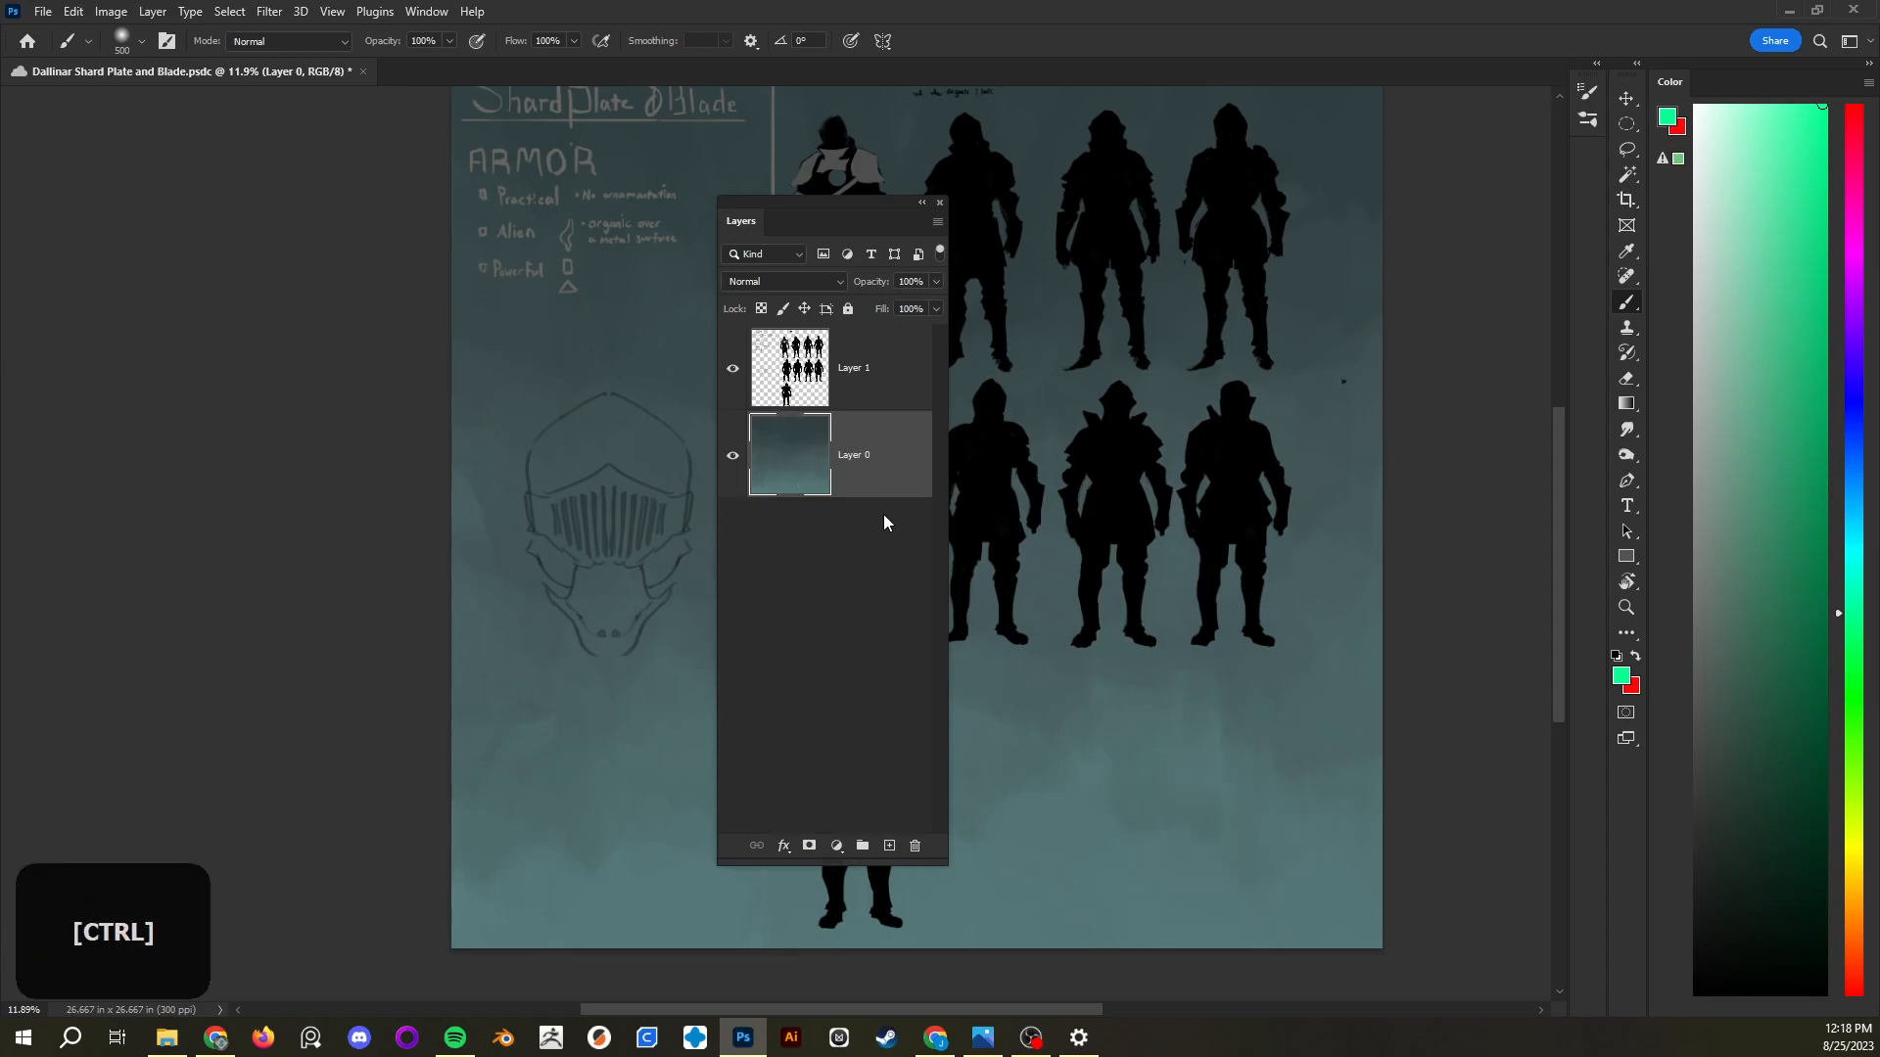
# Move Layer 1 beneath Layer 0 in the layer stack and select Layer 0
pyautogui.click(858, 384)
pyautogui.click(863, 472)
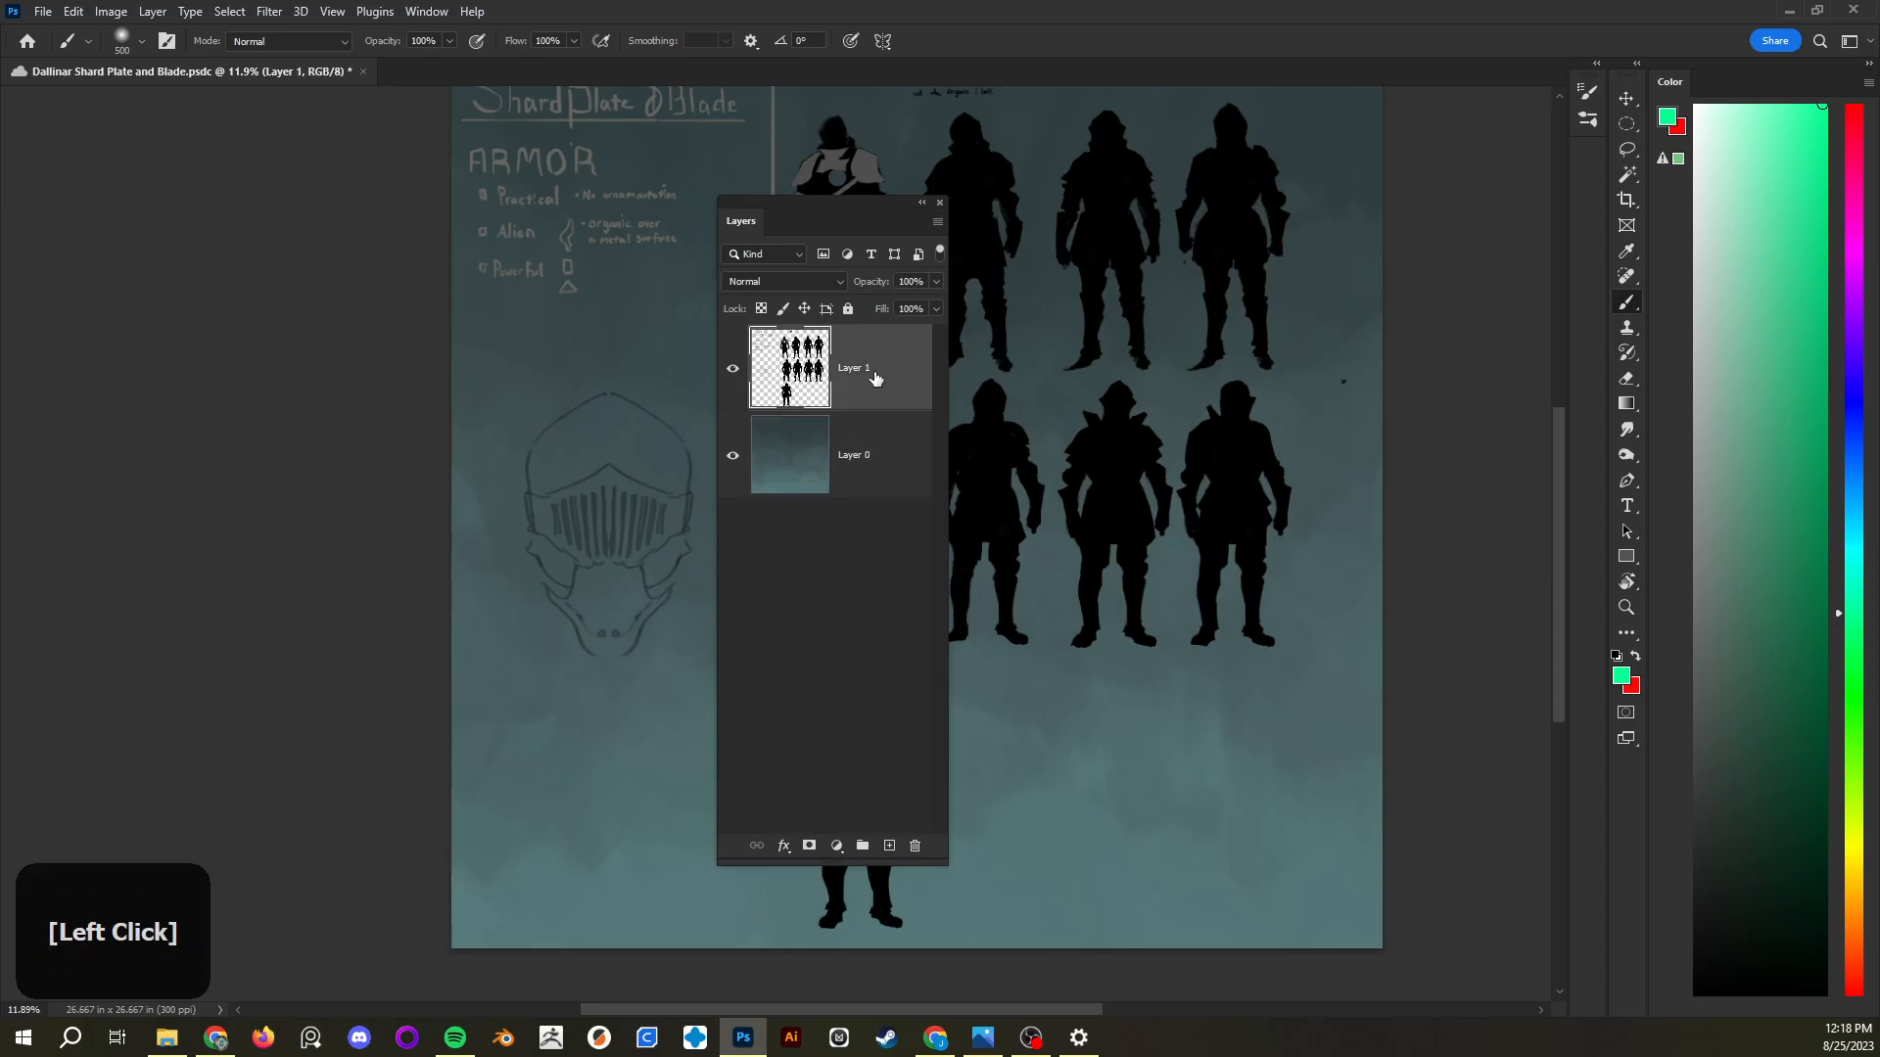
pyautogui.moveTo(876, 363); pyautogui.dragTo(868, 484)
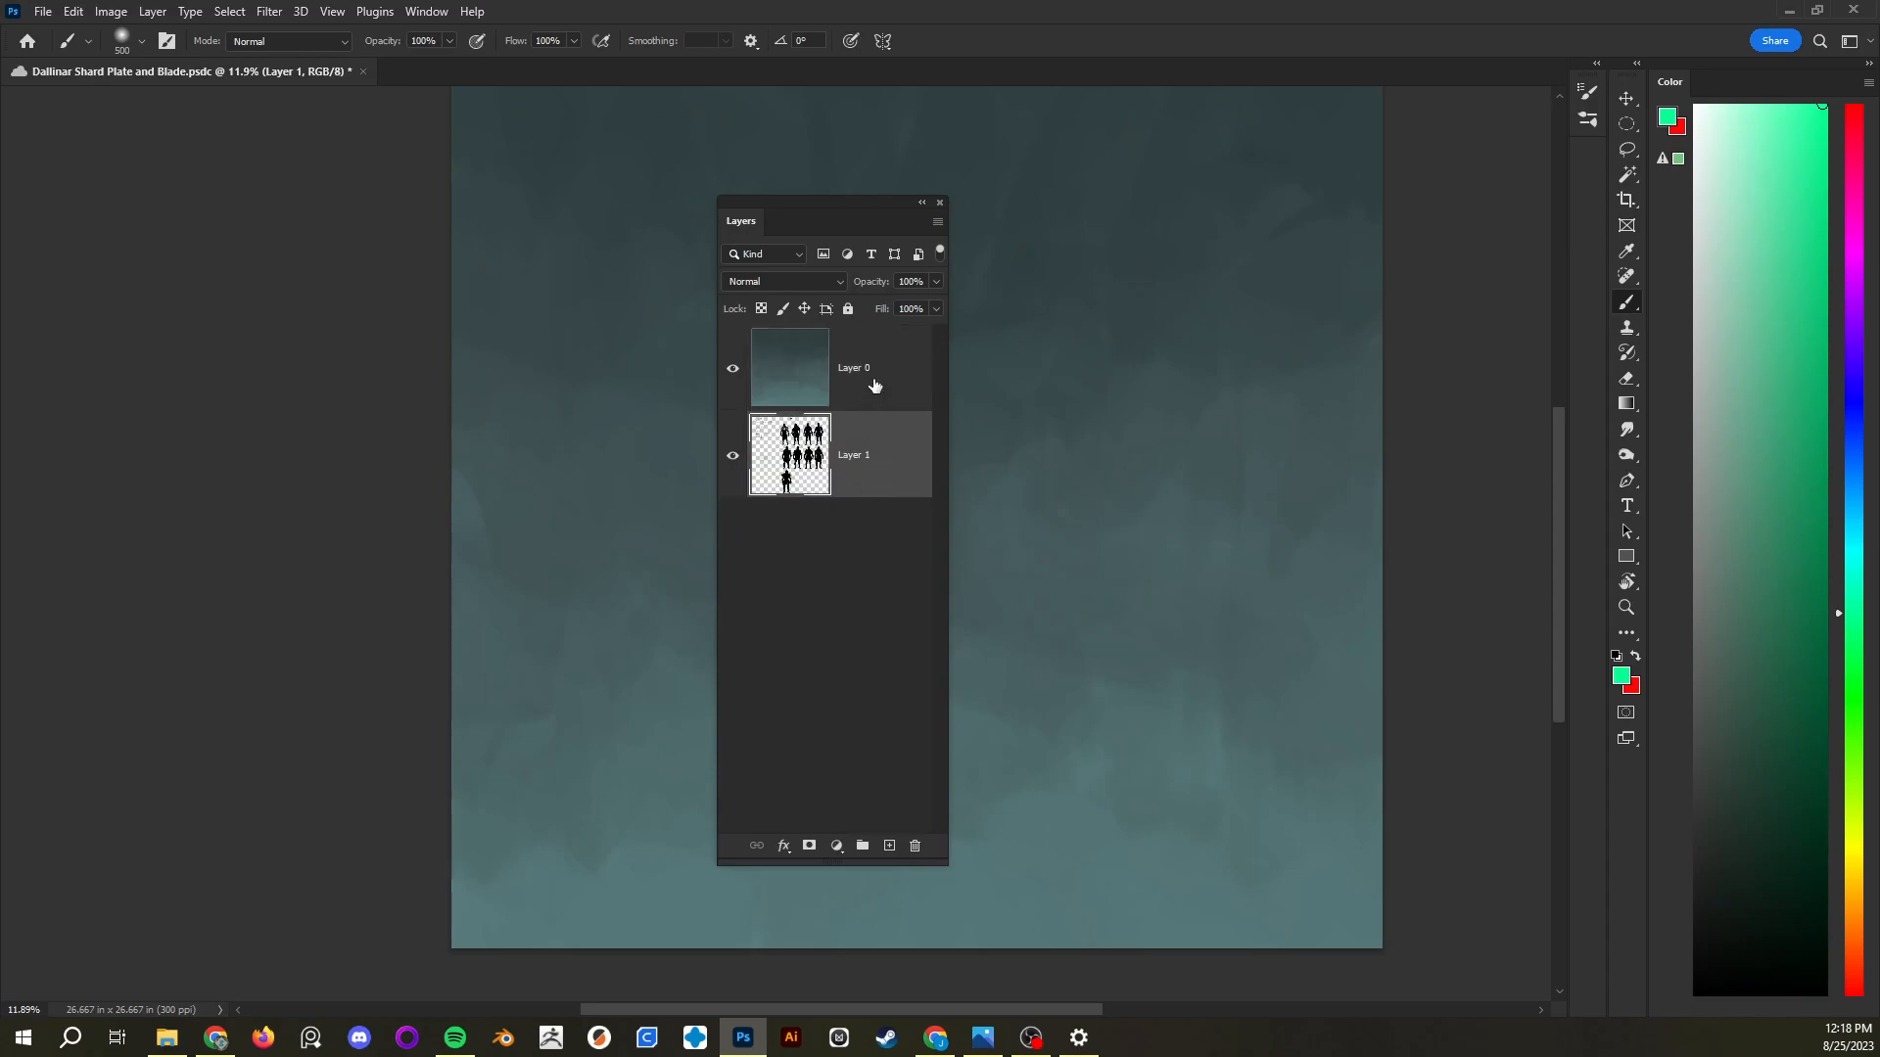
pyautogui.click(876, 391)
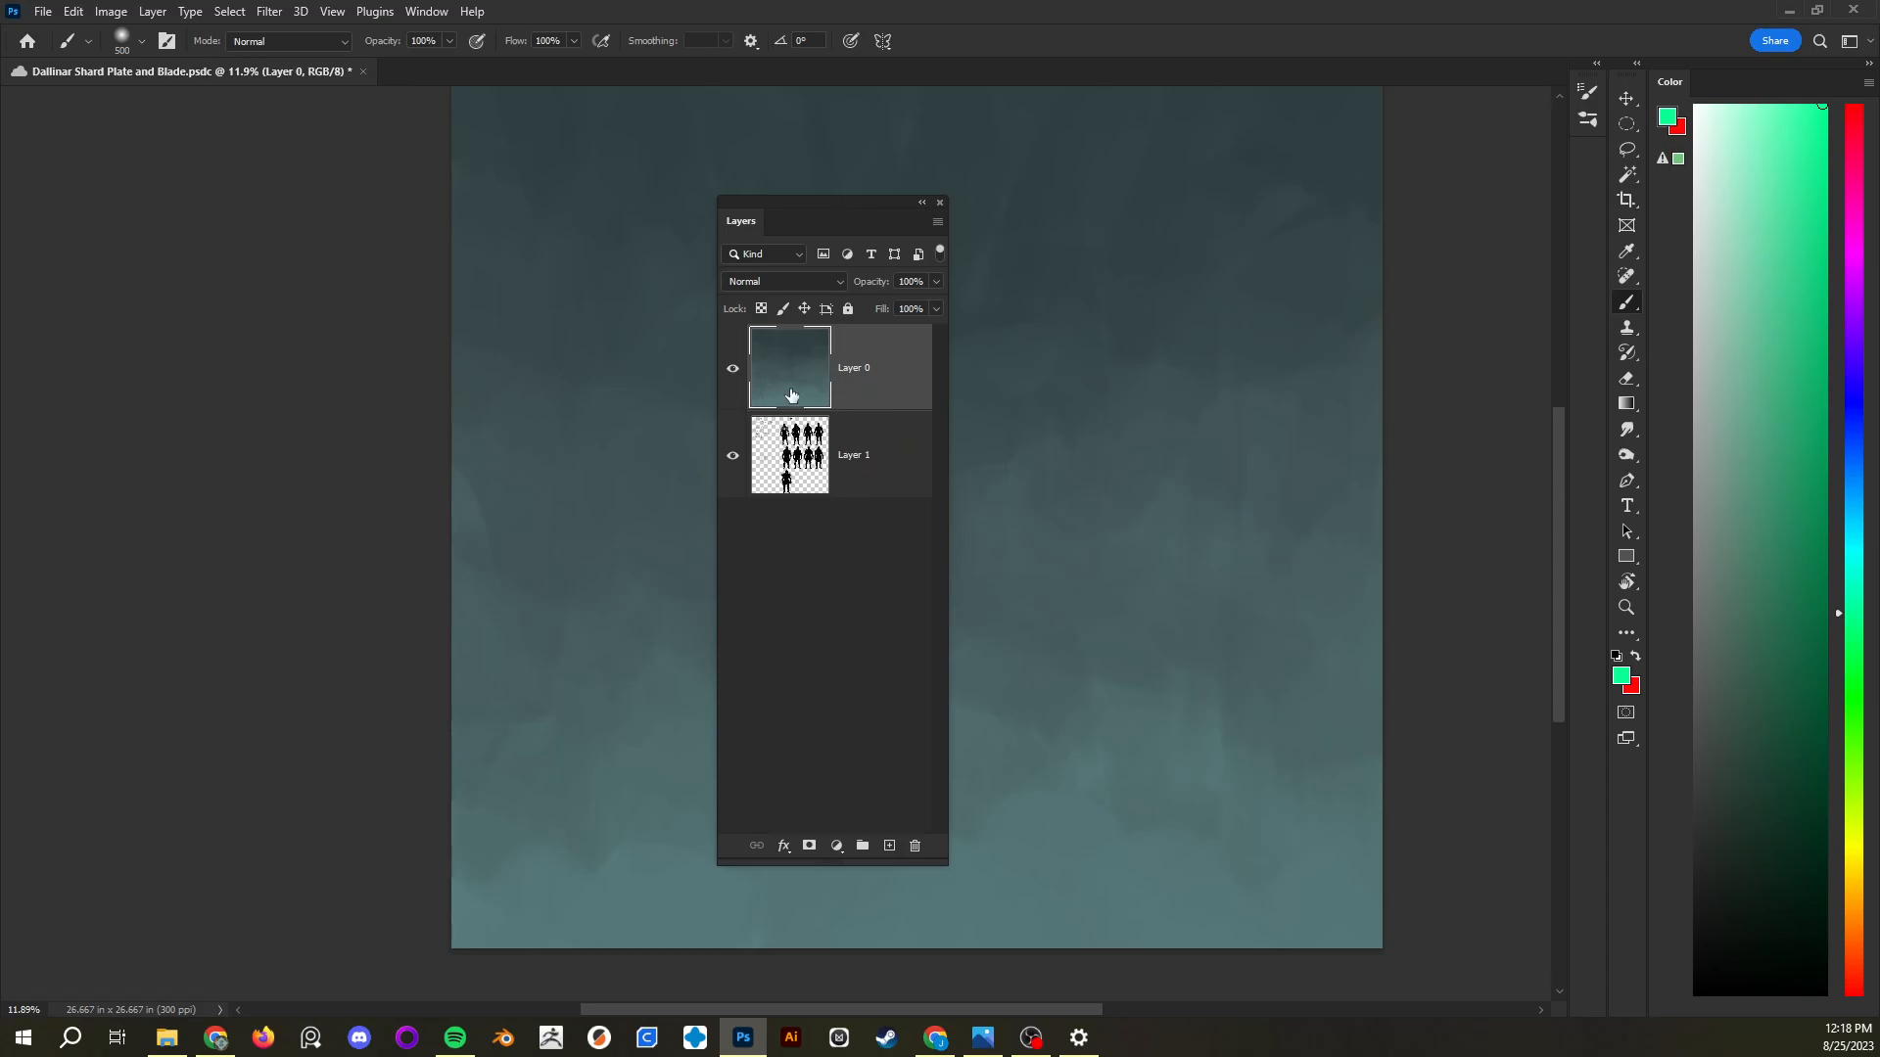
# Hide Layer 0, show it again and move it back beneath Layer 1
pyautogui.moveTo(850, 380)
pyautogui.mouseDown()
pyautogui.moveTo(803, 431)
pyautogui.moveTo(797, 495)
pyautogui.moveTo(874, 387)
pyautogui.moveTo(876, 345)
pyautogui.mouseUp()
pyautogui.click(732, 370)
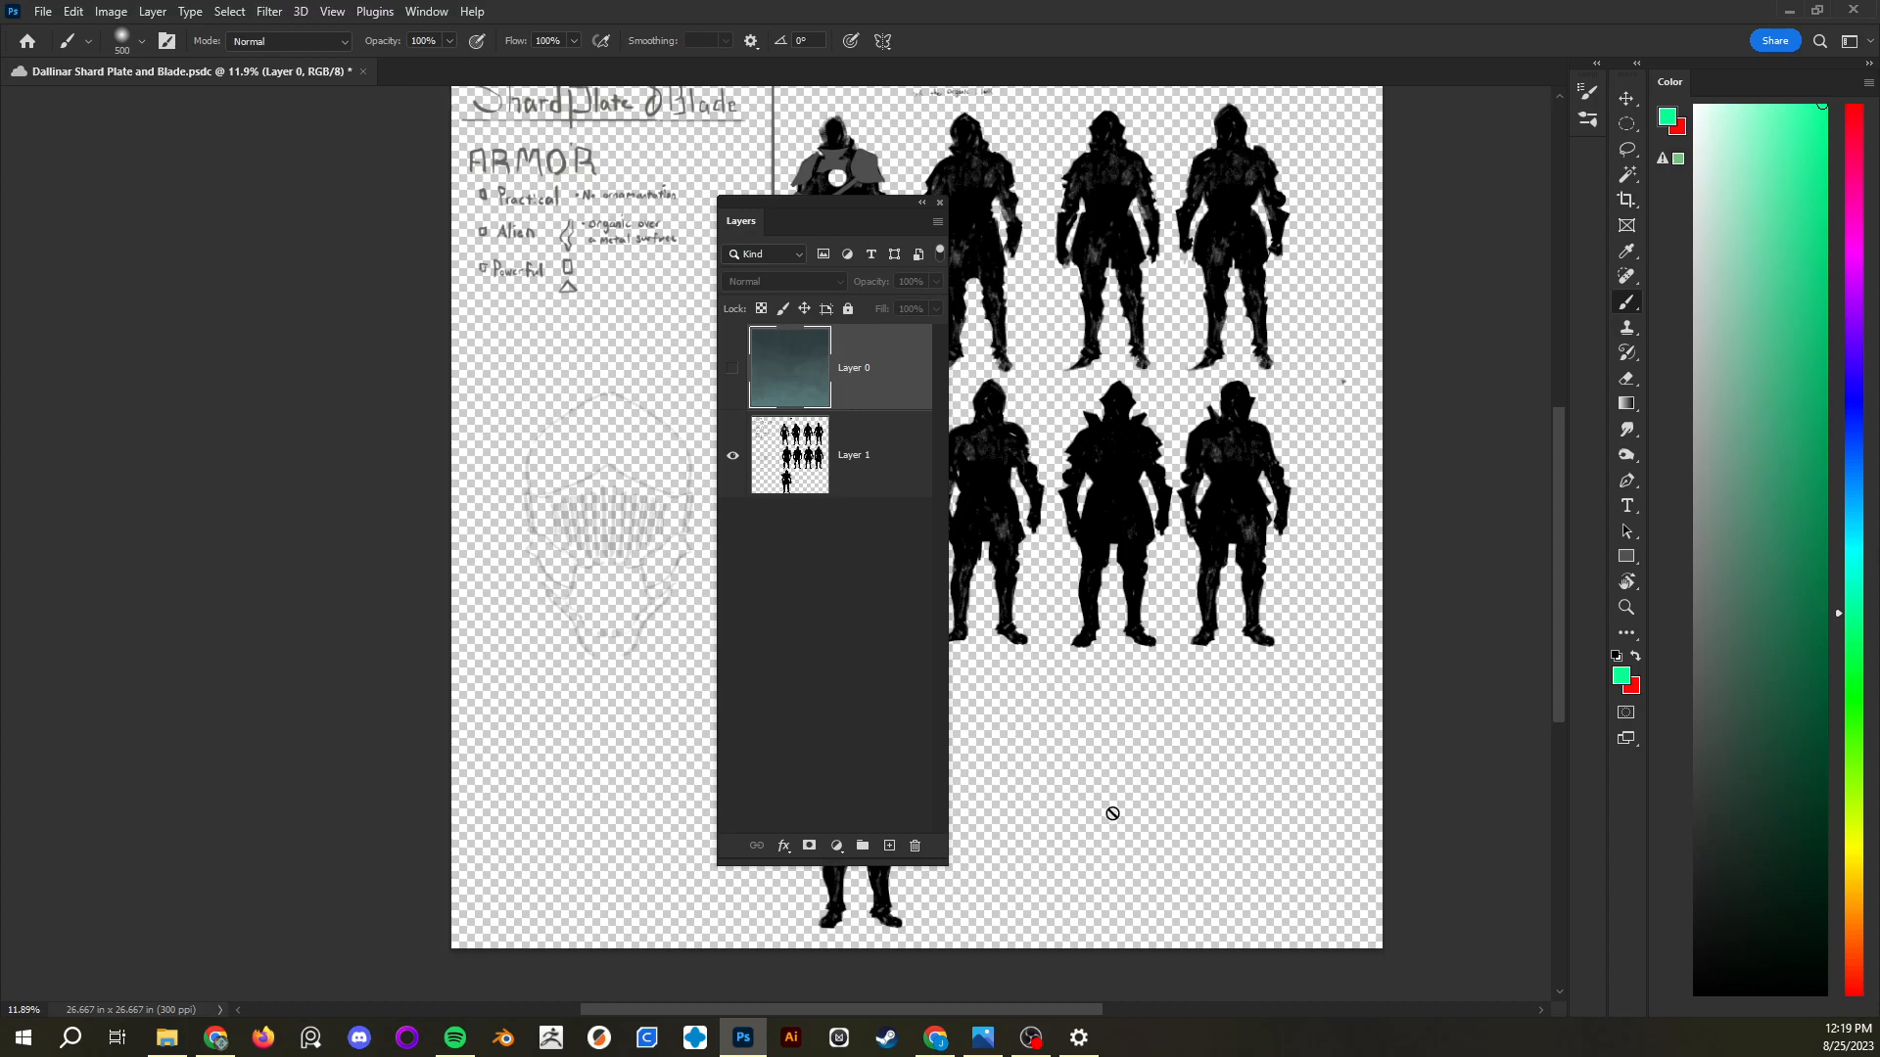
pyautogui.click(732, 369)
pyautogui.moveTo(858, 392); pyautogui.dragTo(861, 495)
# Add a new layer between Layer 1 and Layer 0 and fill it with white
pyautogui.click(891, 848)
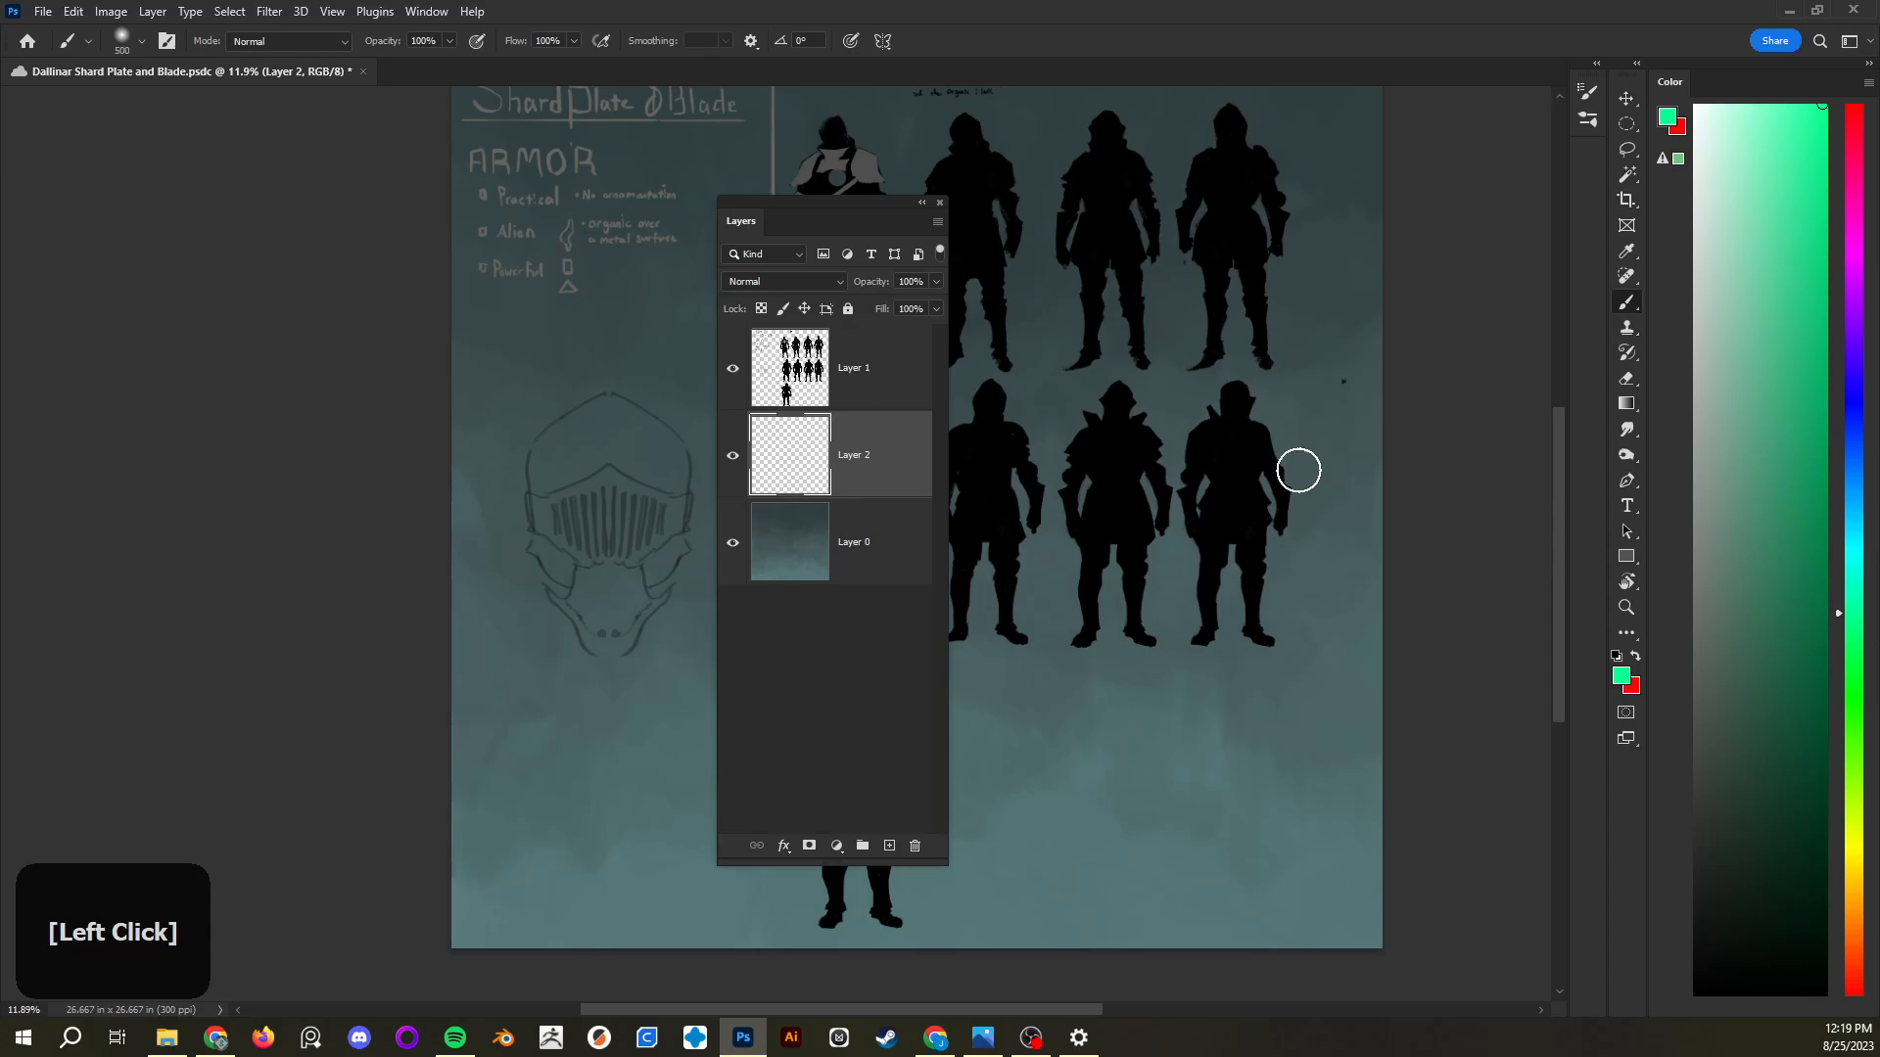
pyautogui.click(1694, 131)
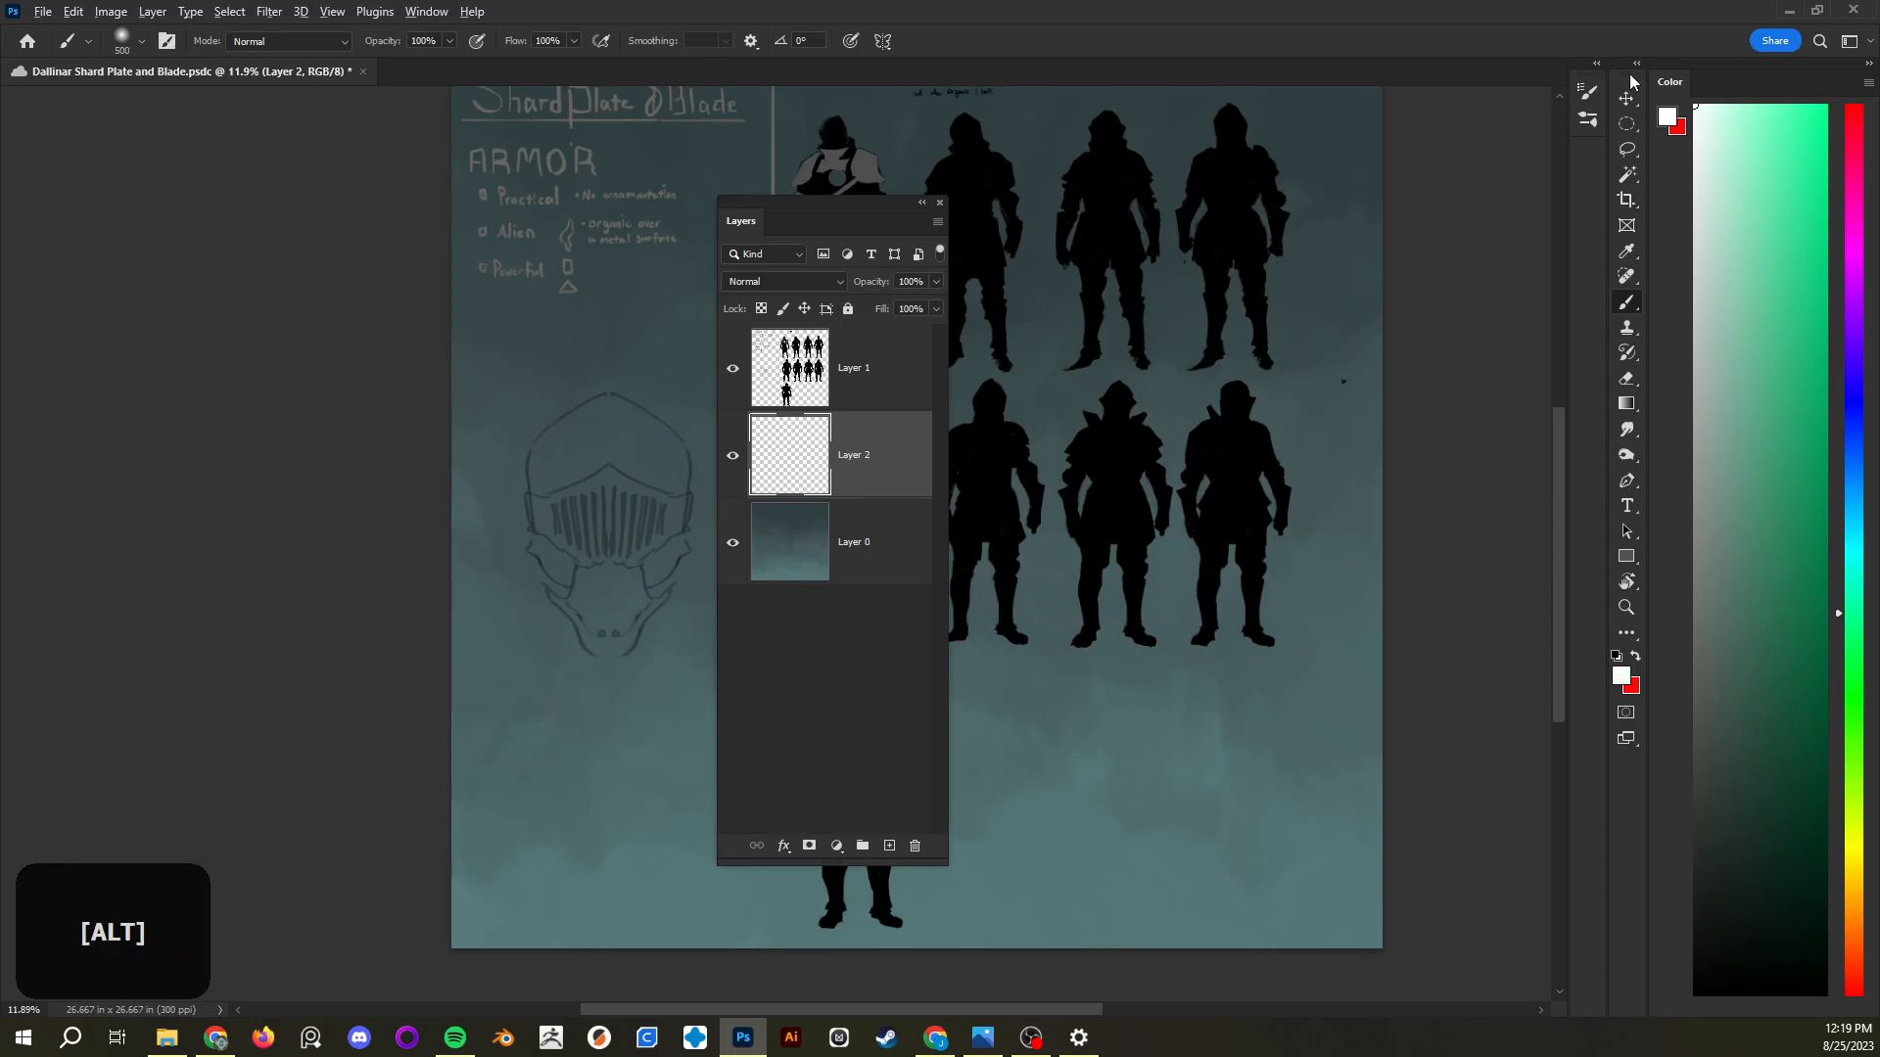
pyautogui.hotkey('alt', 'BackSpace')
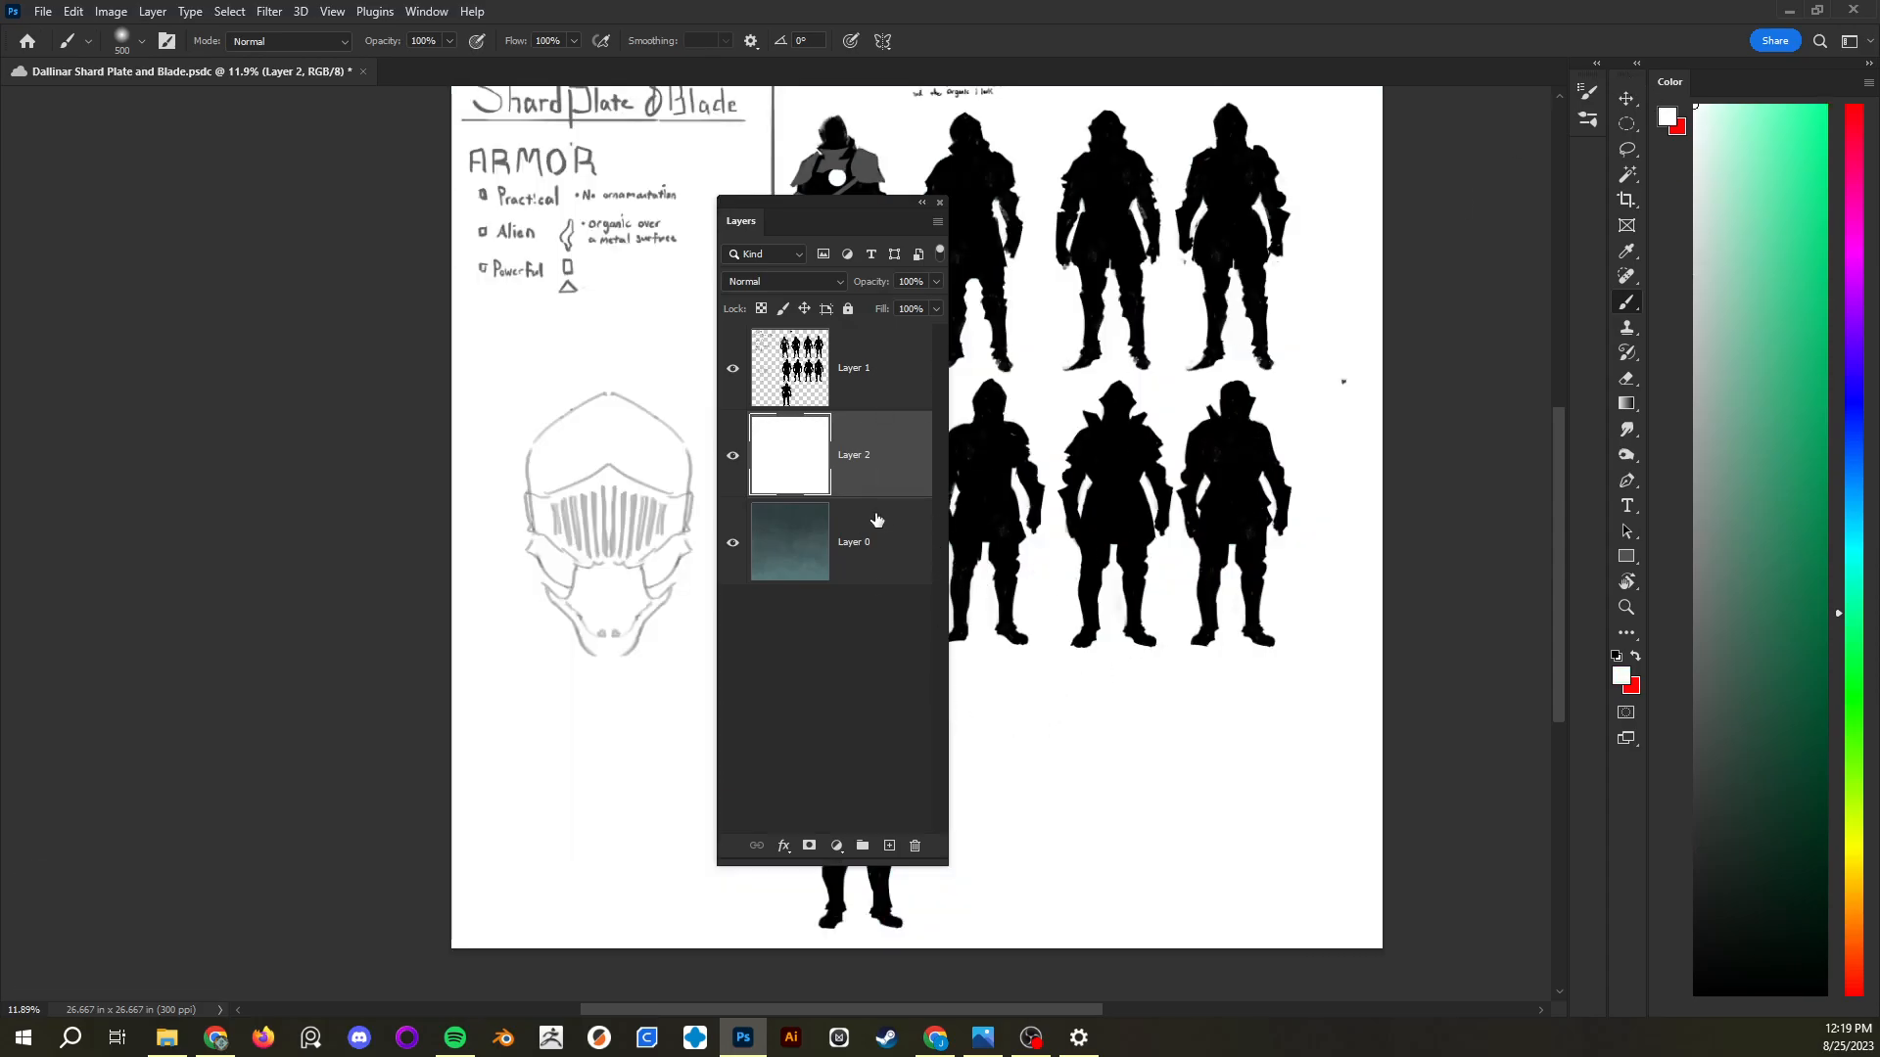
# Refill Layer 2 with mid grey and move Layer 0 above it
pyautogui.click(1698, 481)
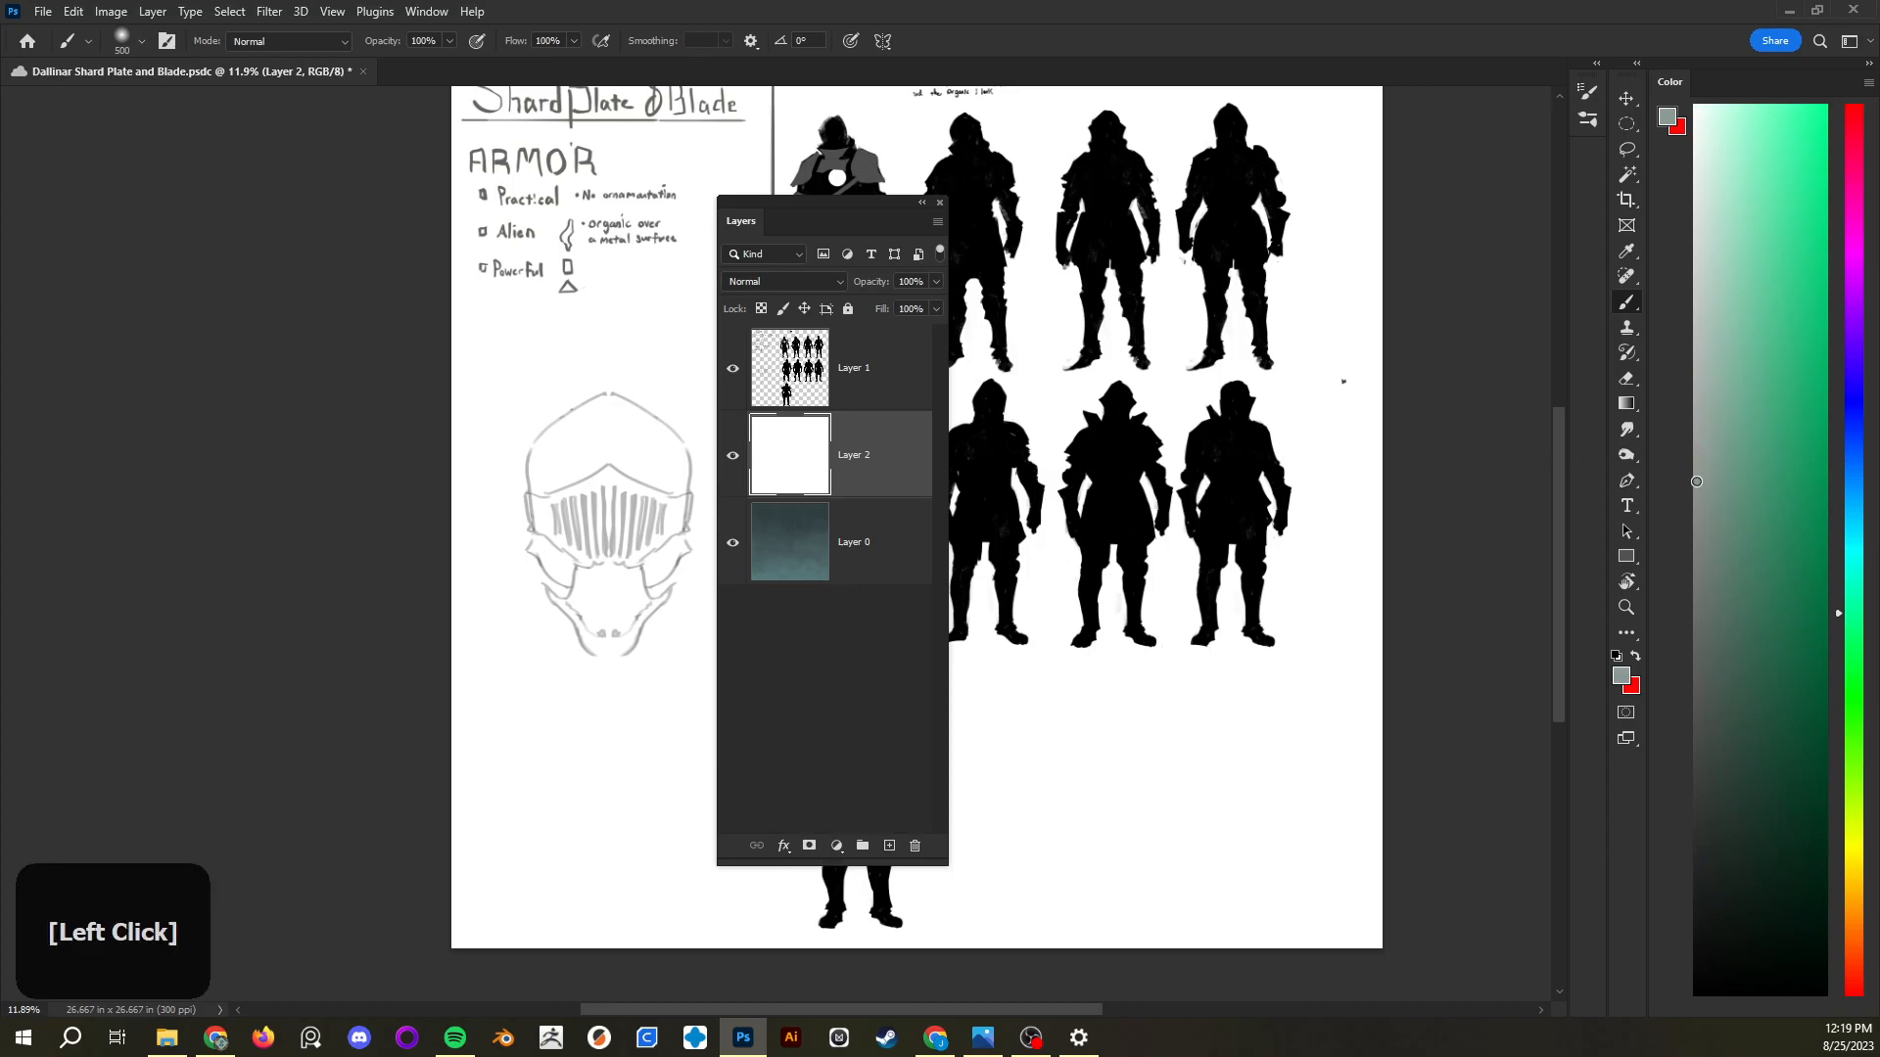
pyautogui.hotkey('alt', 'BackSpace')
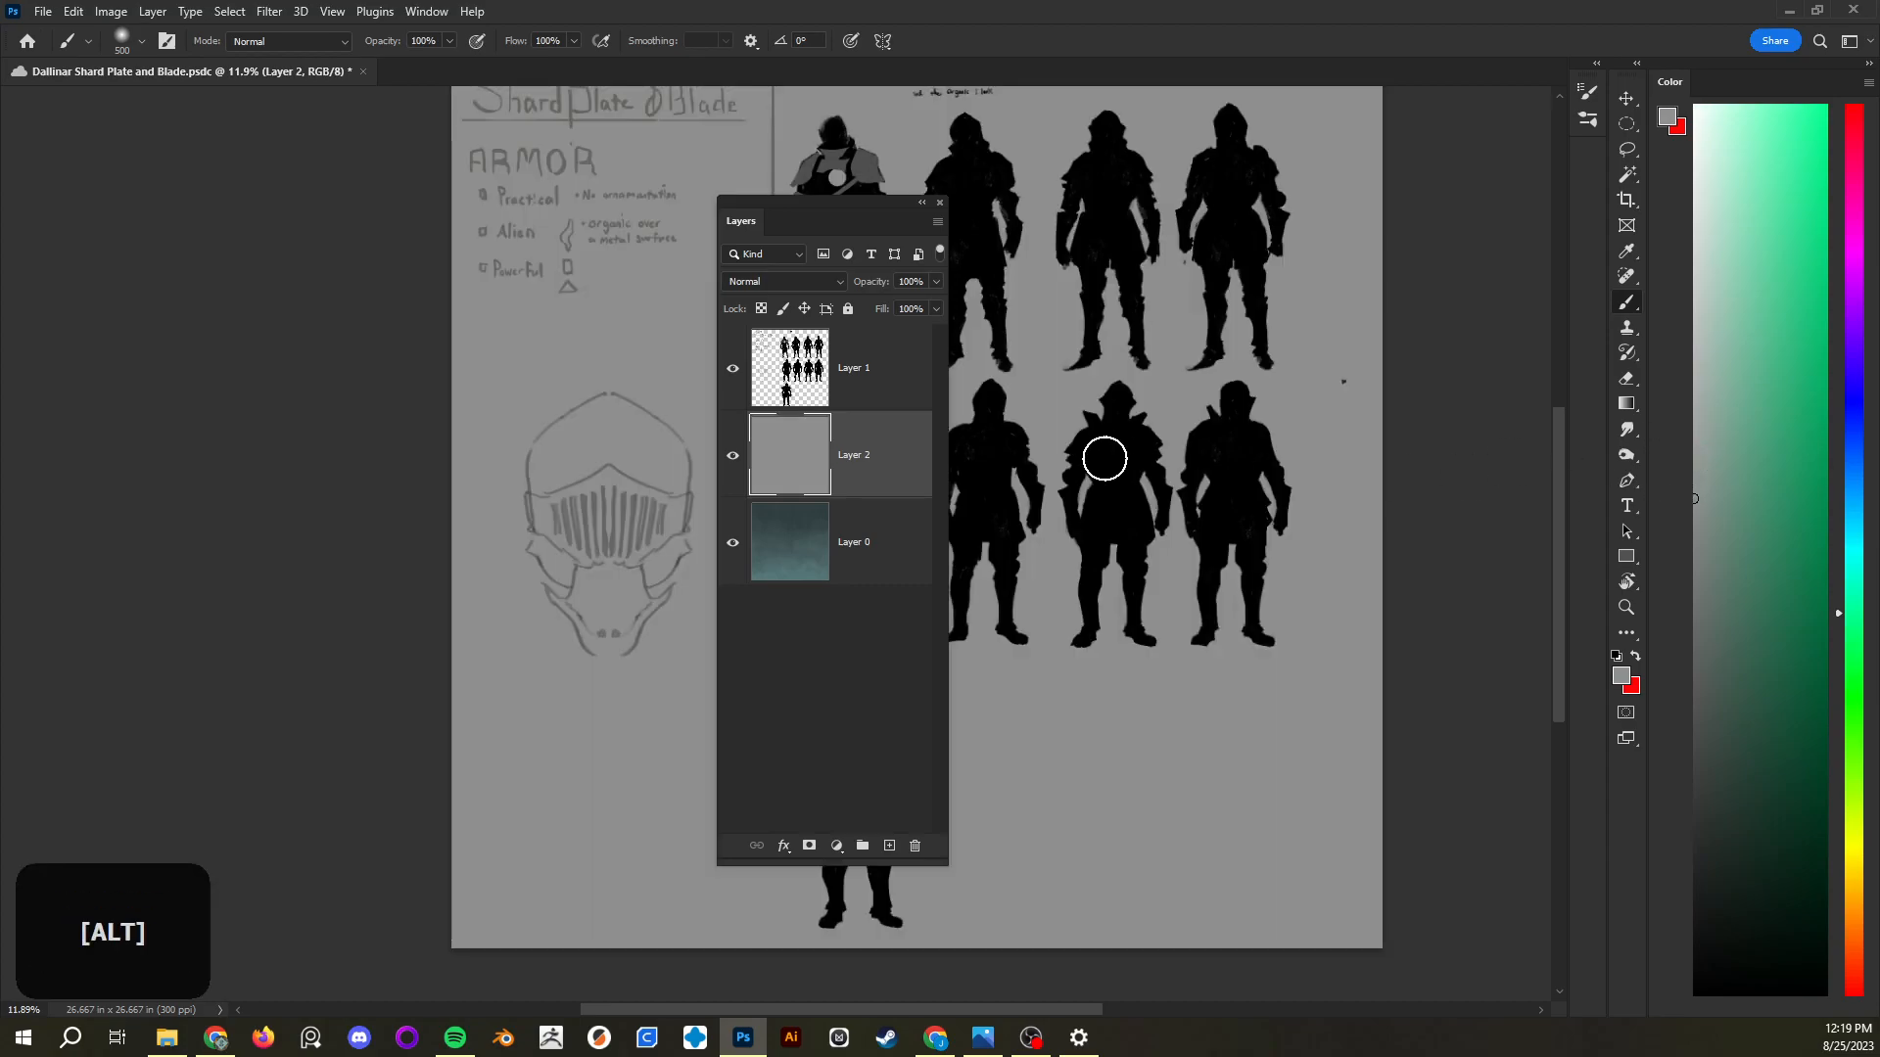
pyautogui.moveTo(874, 534); pyautogui.dragTo(894, 495)
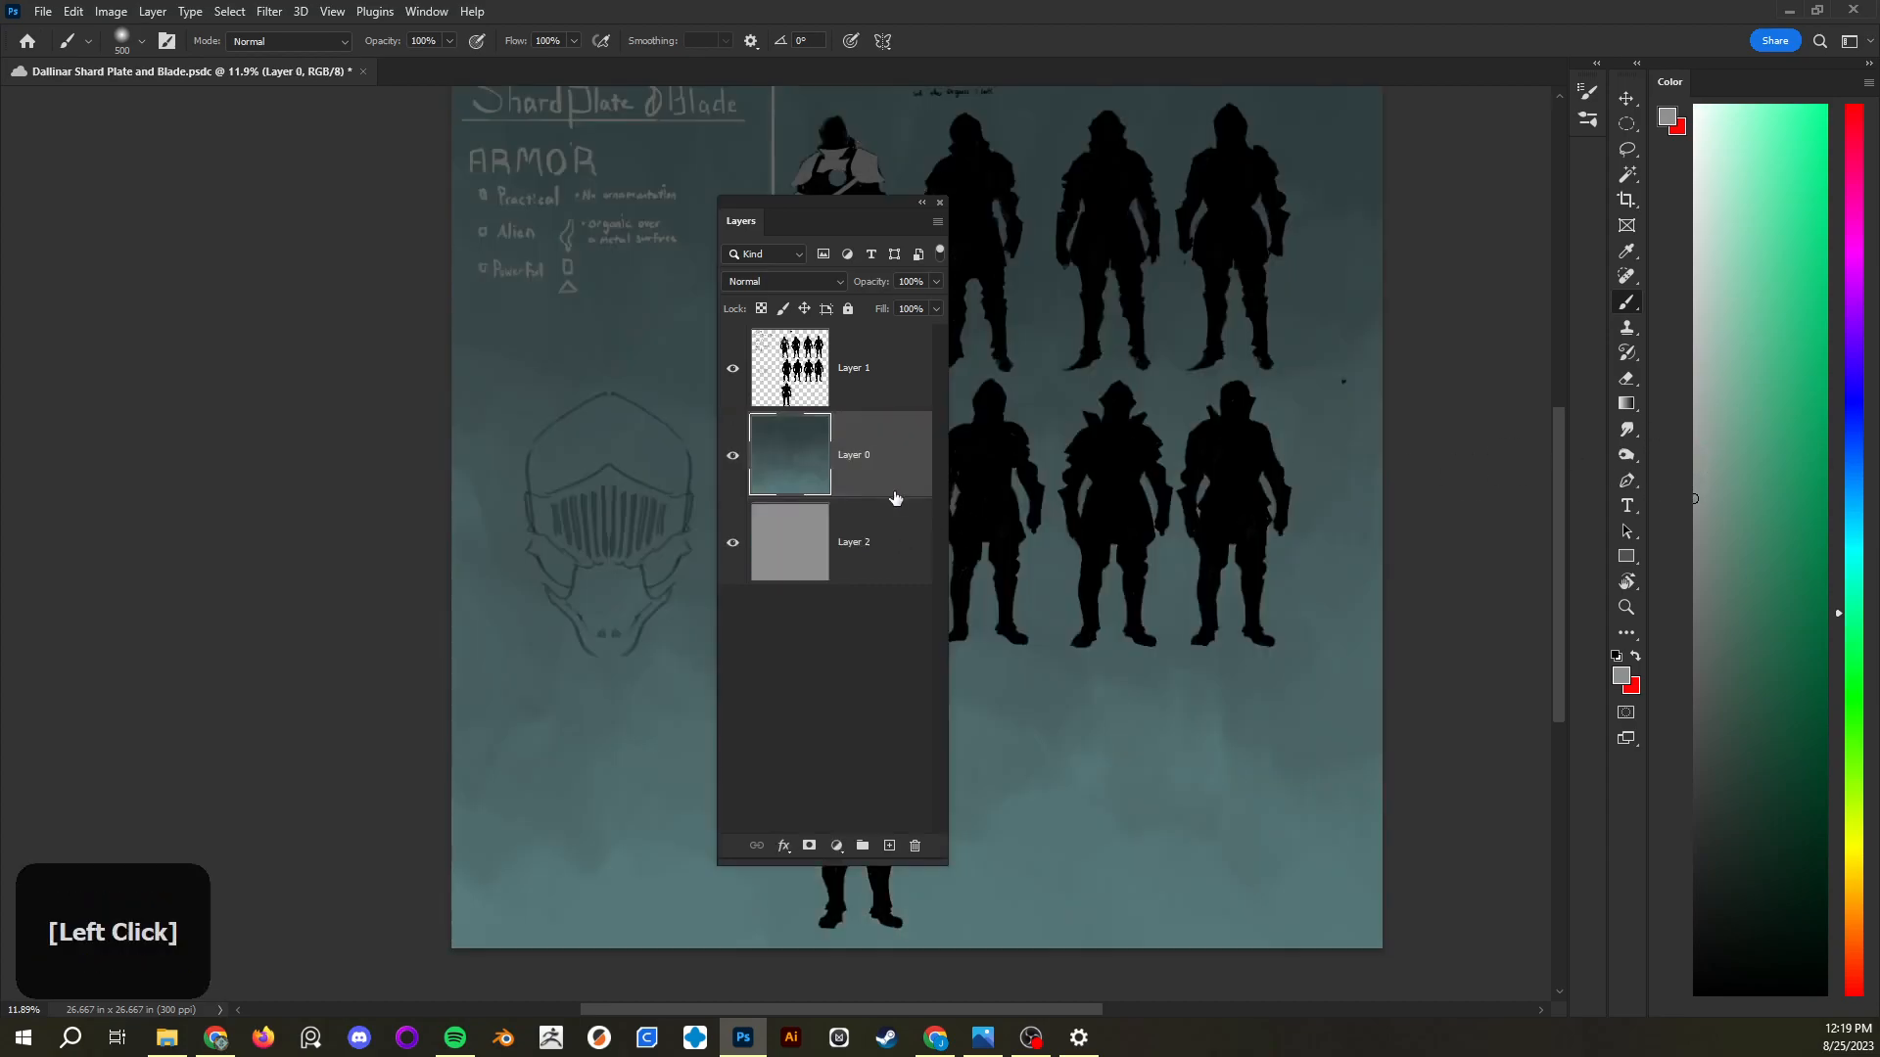
# Delete the grey-filled Layer 2
pyautogui.click(866, 555)
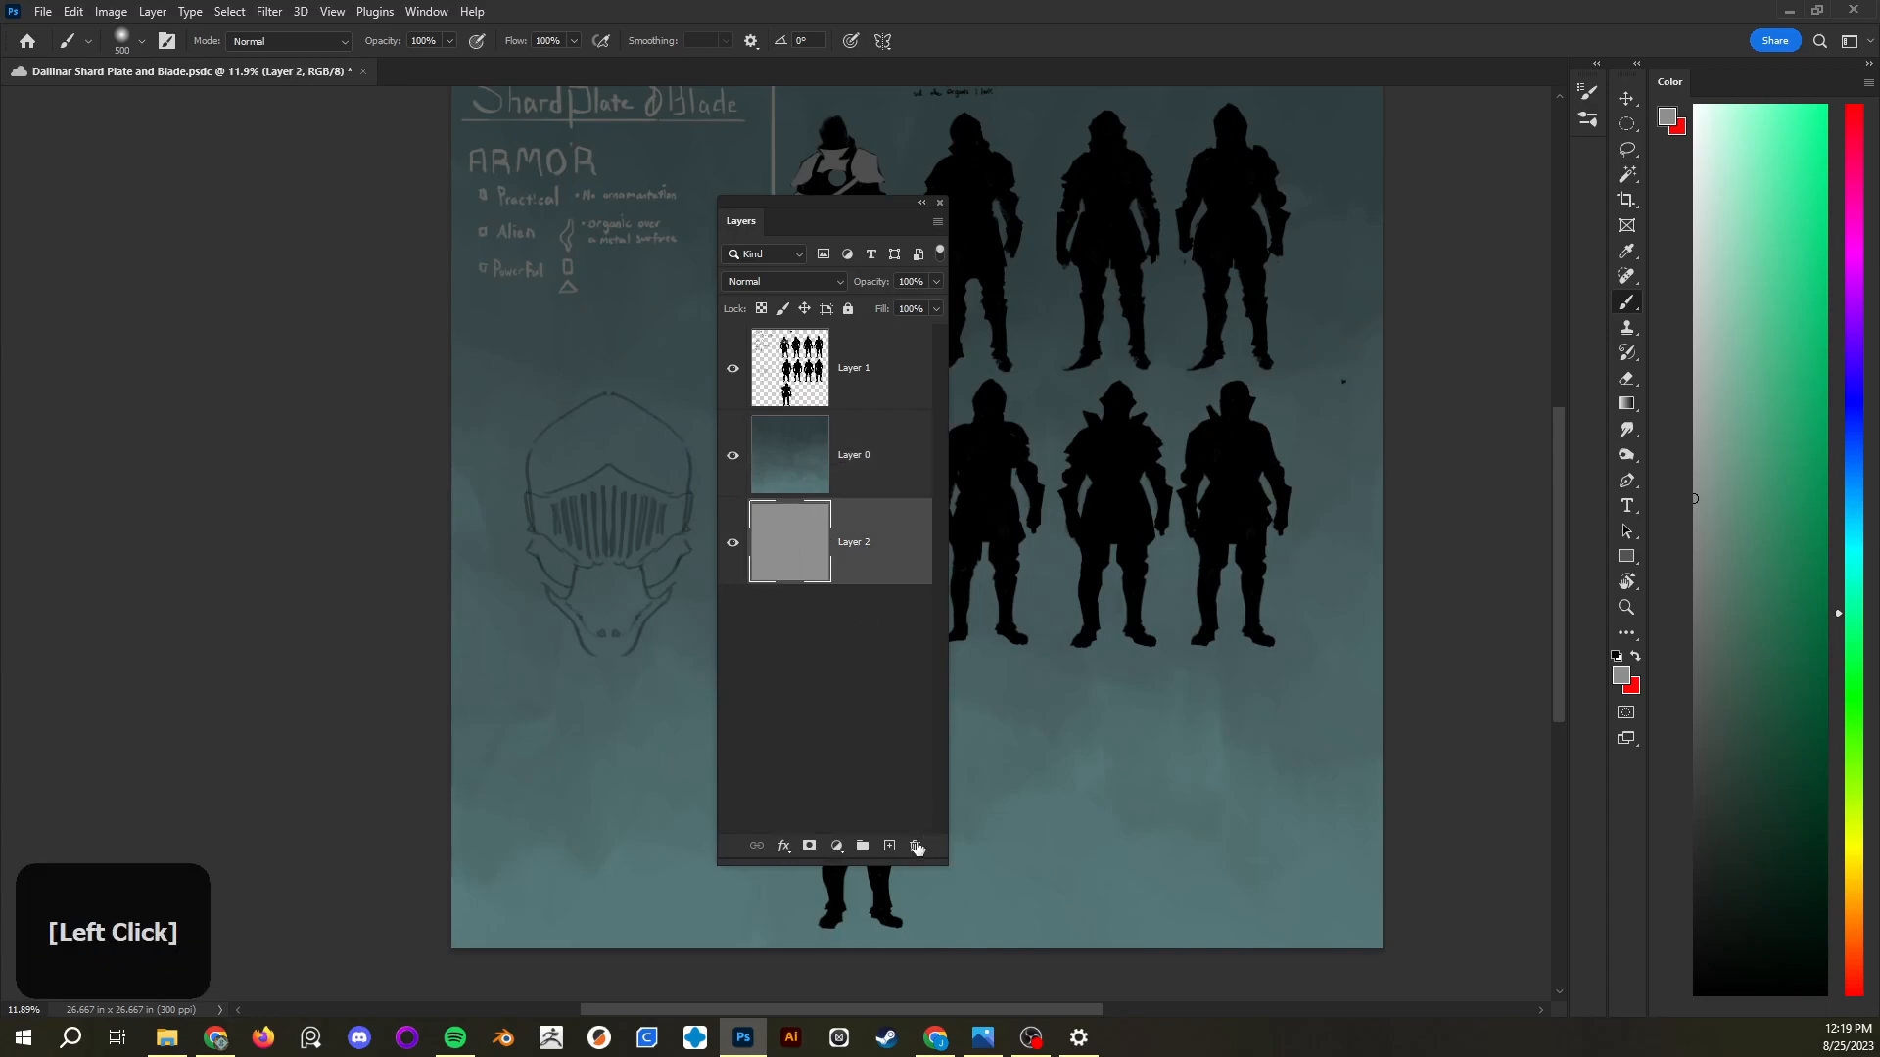
pyautogui.click(917, 845)
pyautogui.click(856, 389)
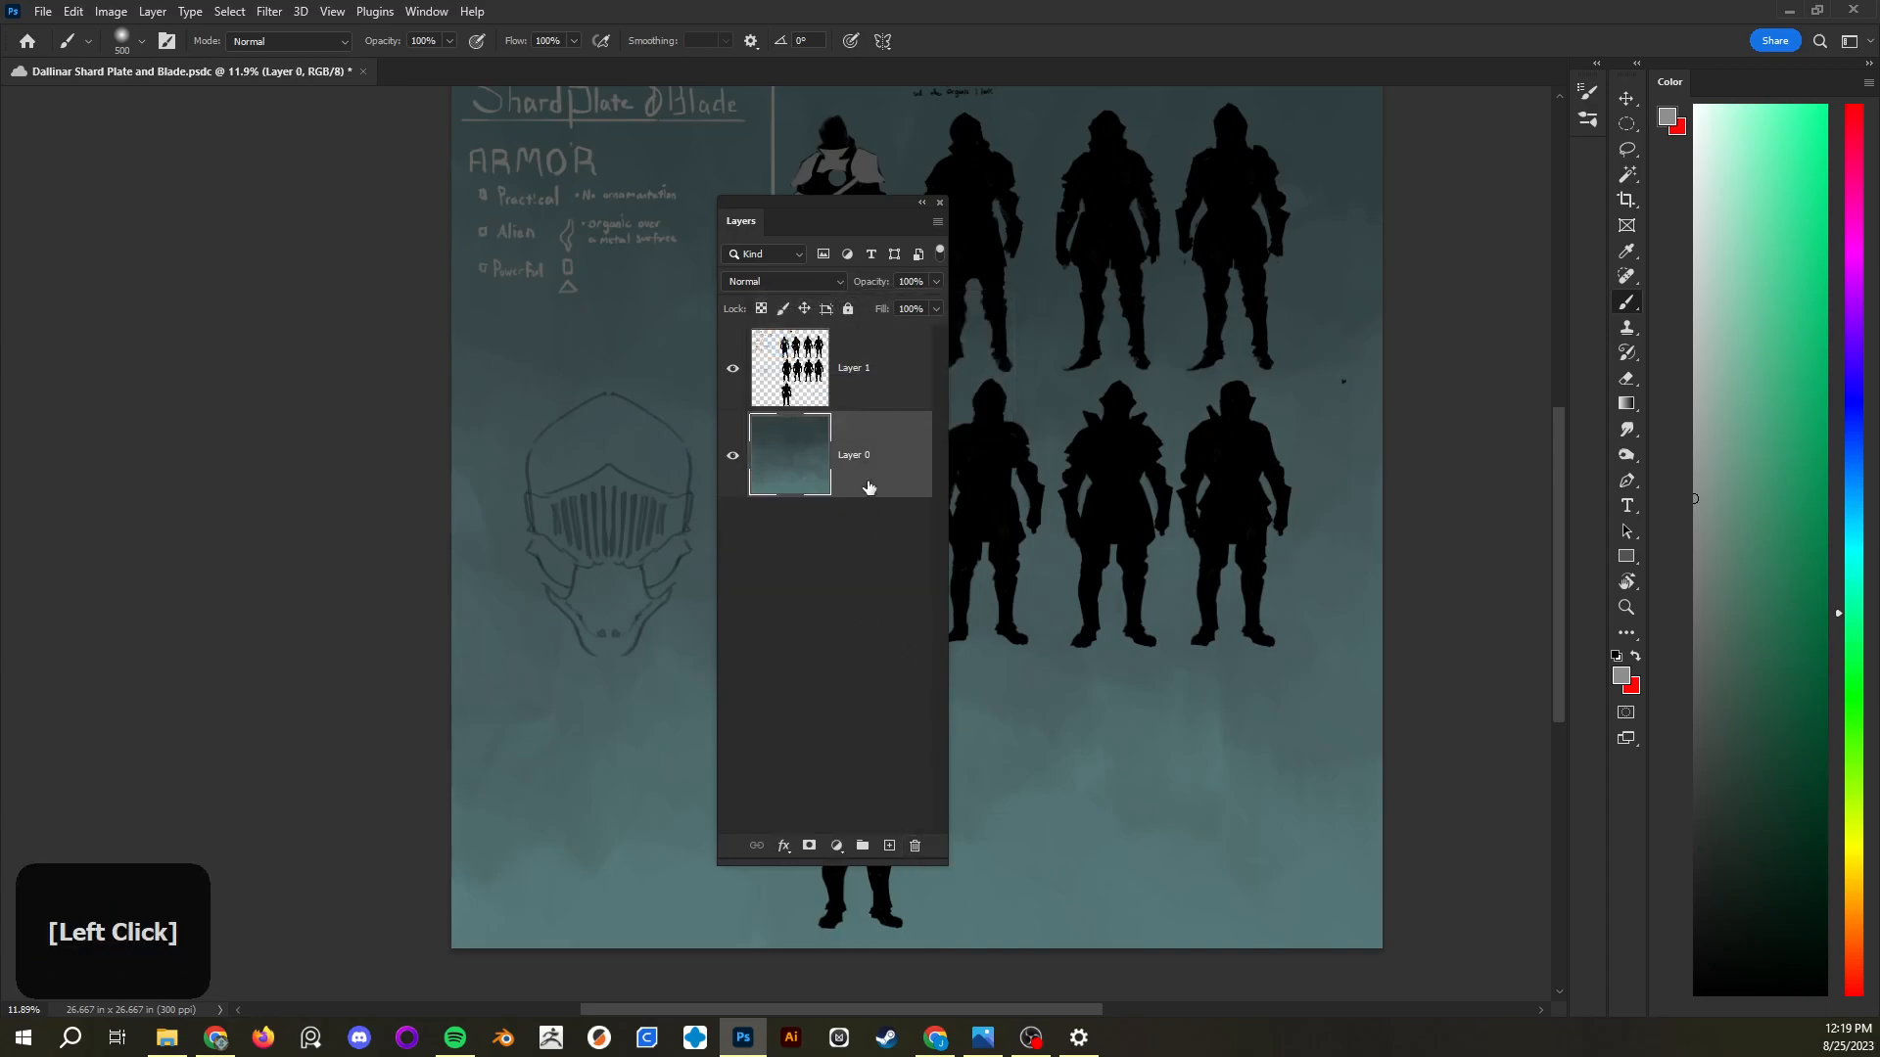
# Create an empty layer above Layer 1 and delete it, and repeat this once with another new layer
pyautogui.click(861, 386)
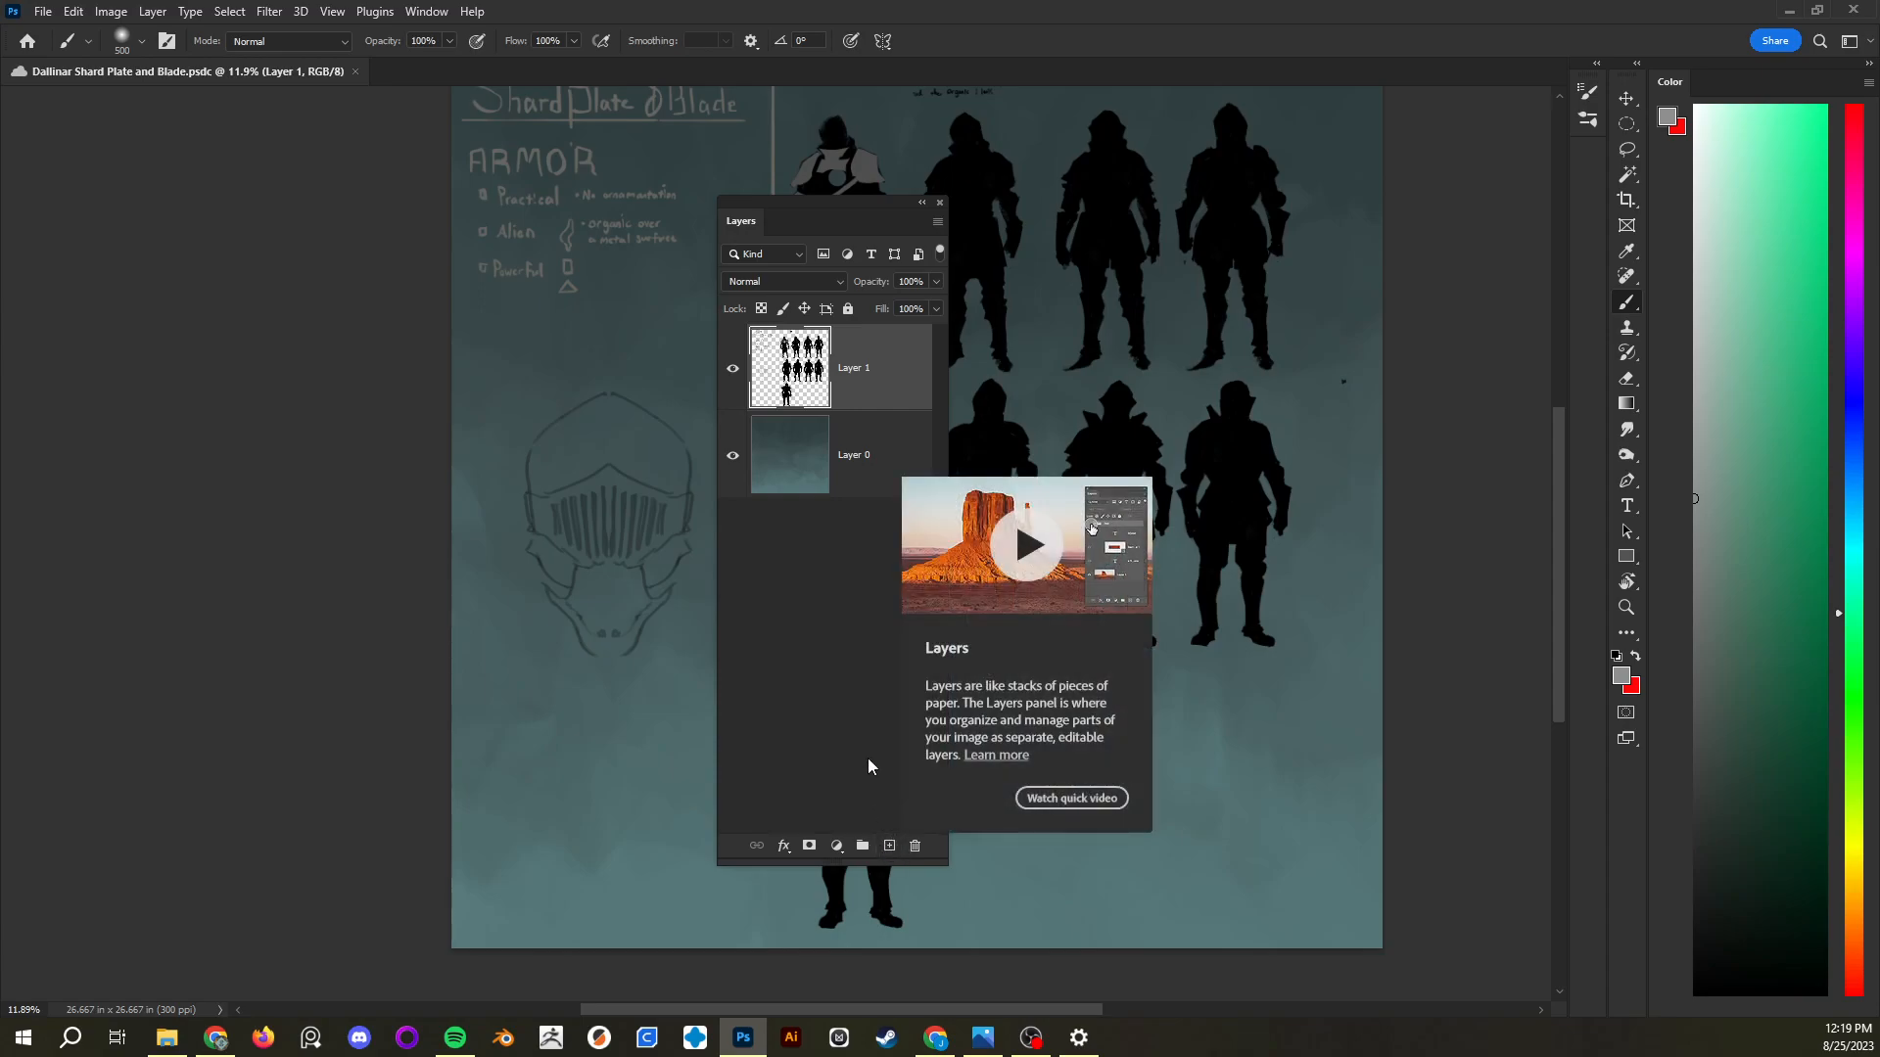
pyautogui.click(889, 846)
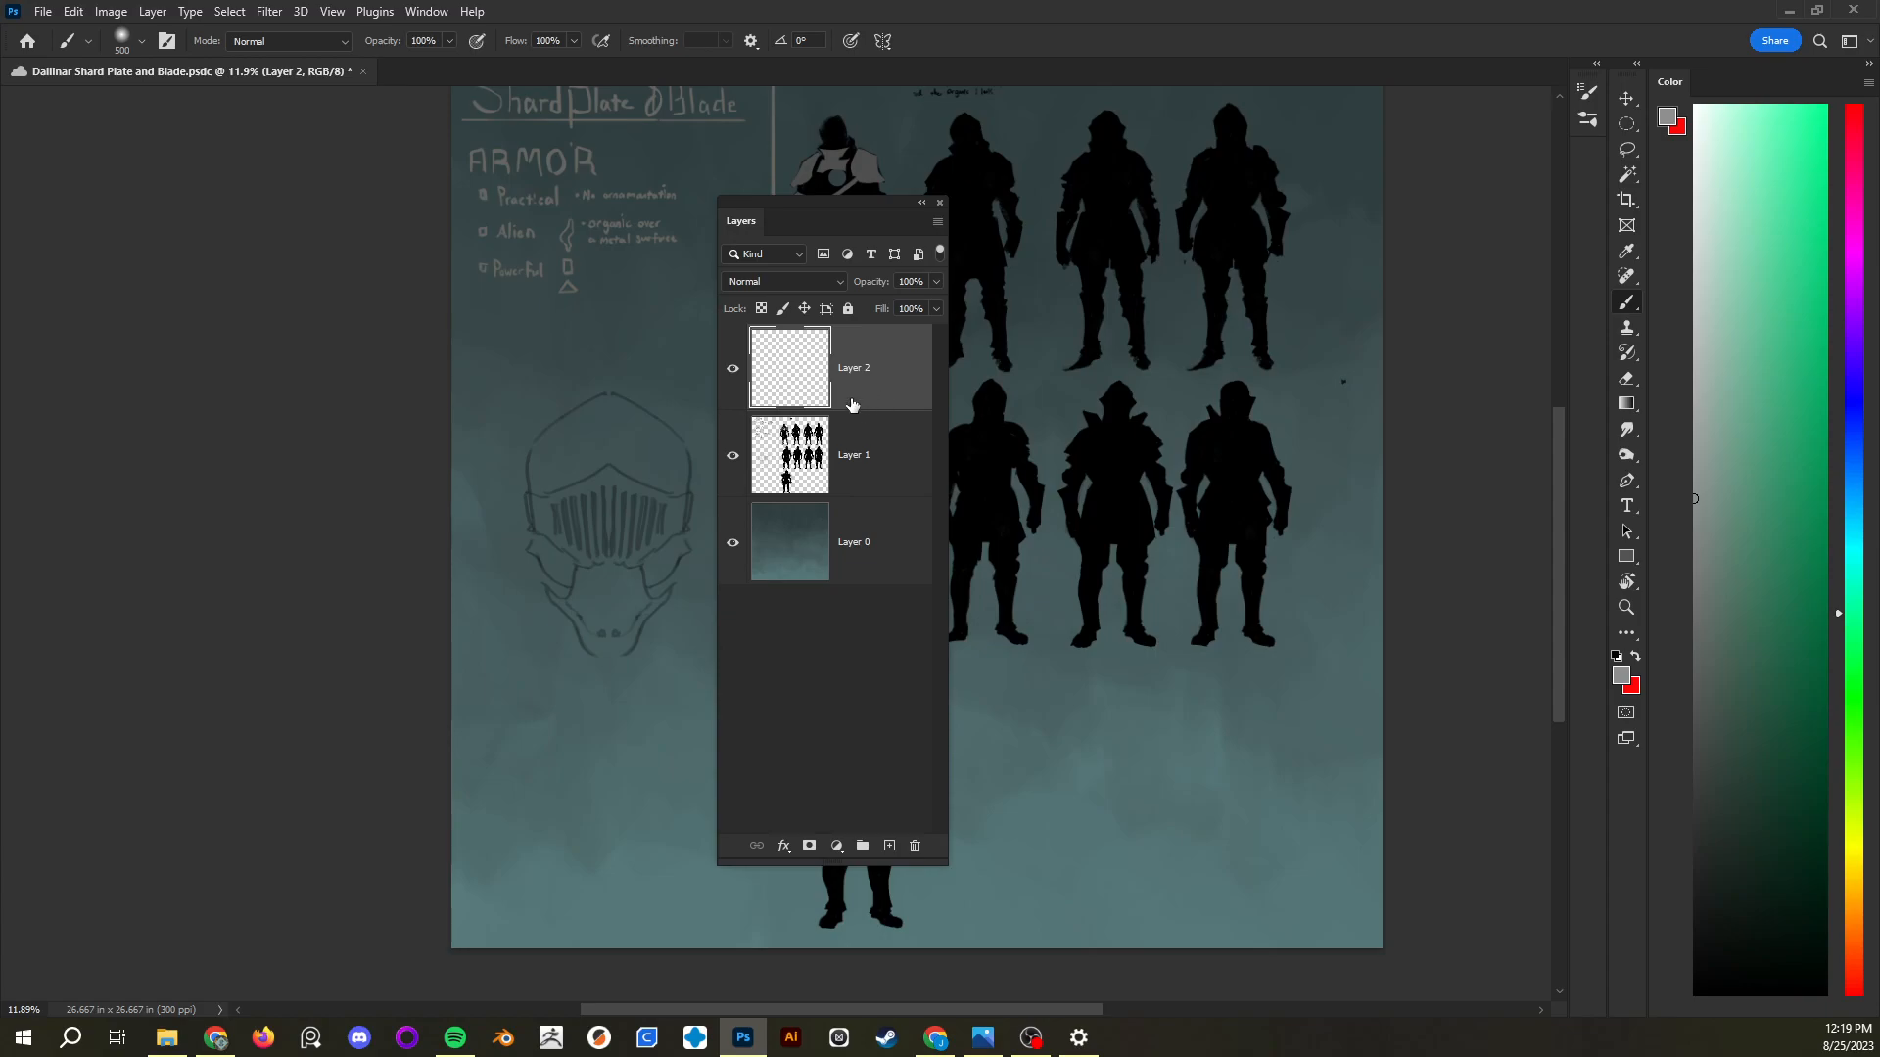
pyautogui.click(887, 484)
pyautogui.click(878, 386)
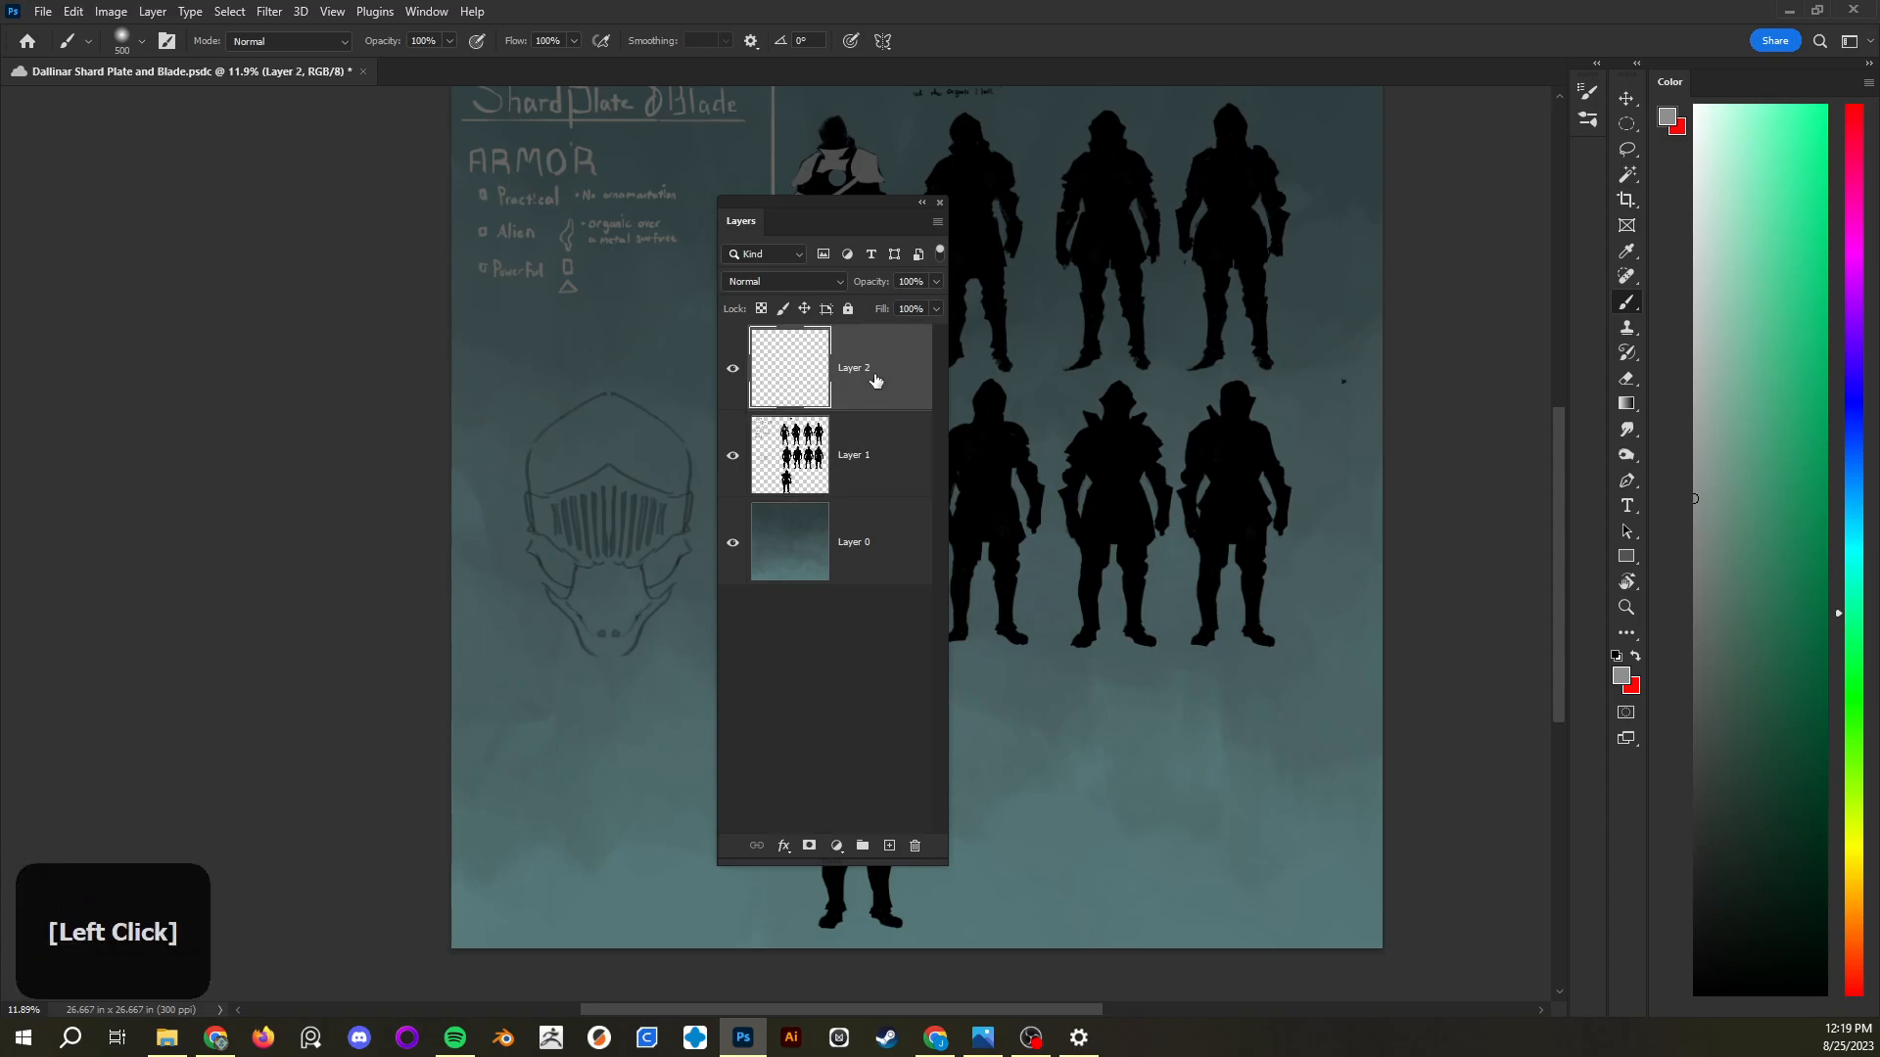
pyautogui.click(915, 848)
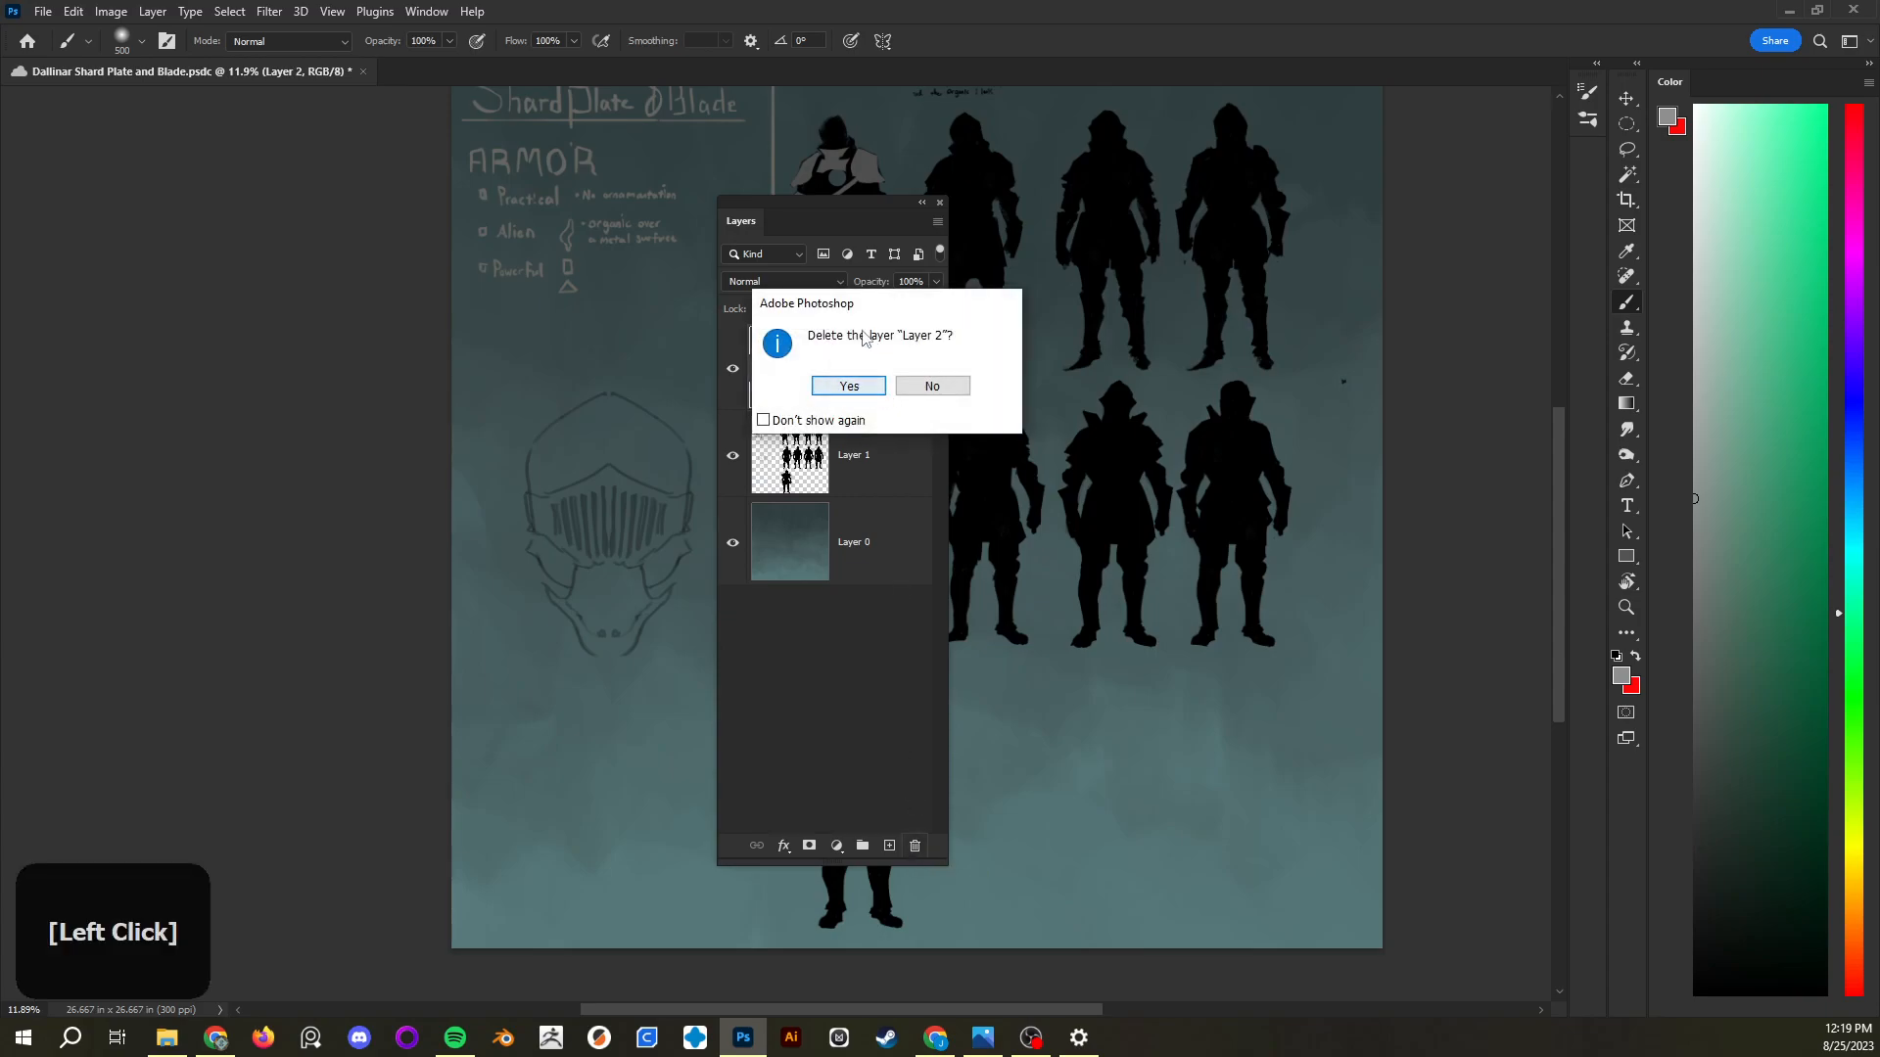
pyautogui.click(858, 381)
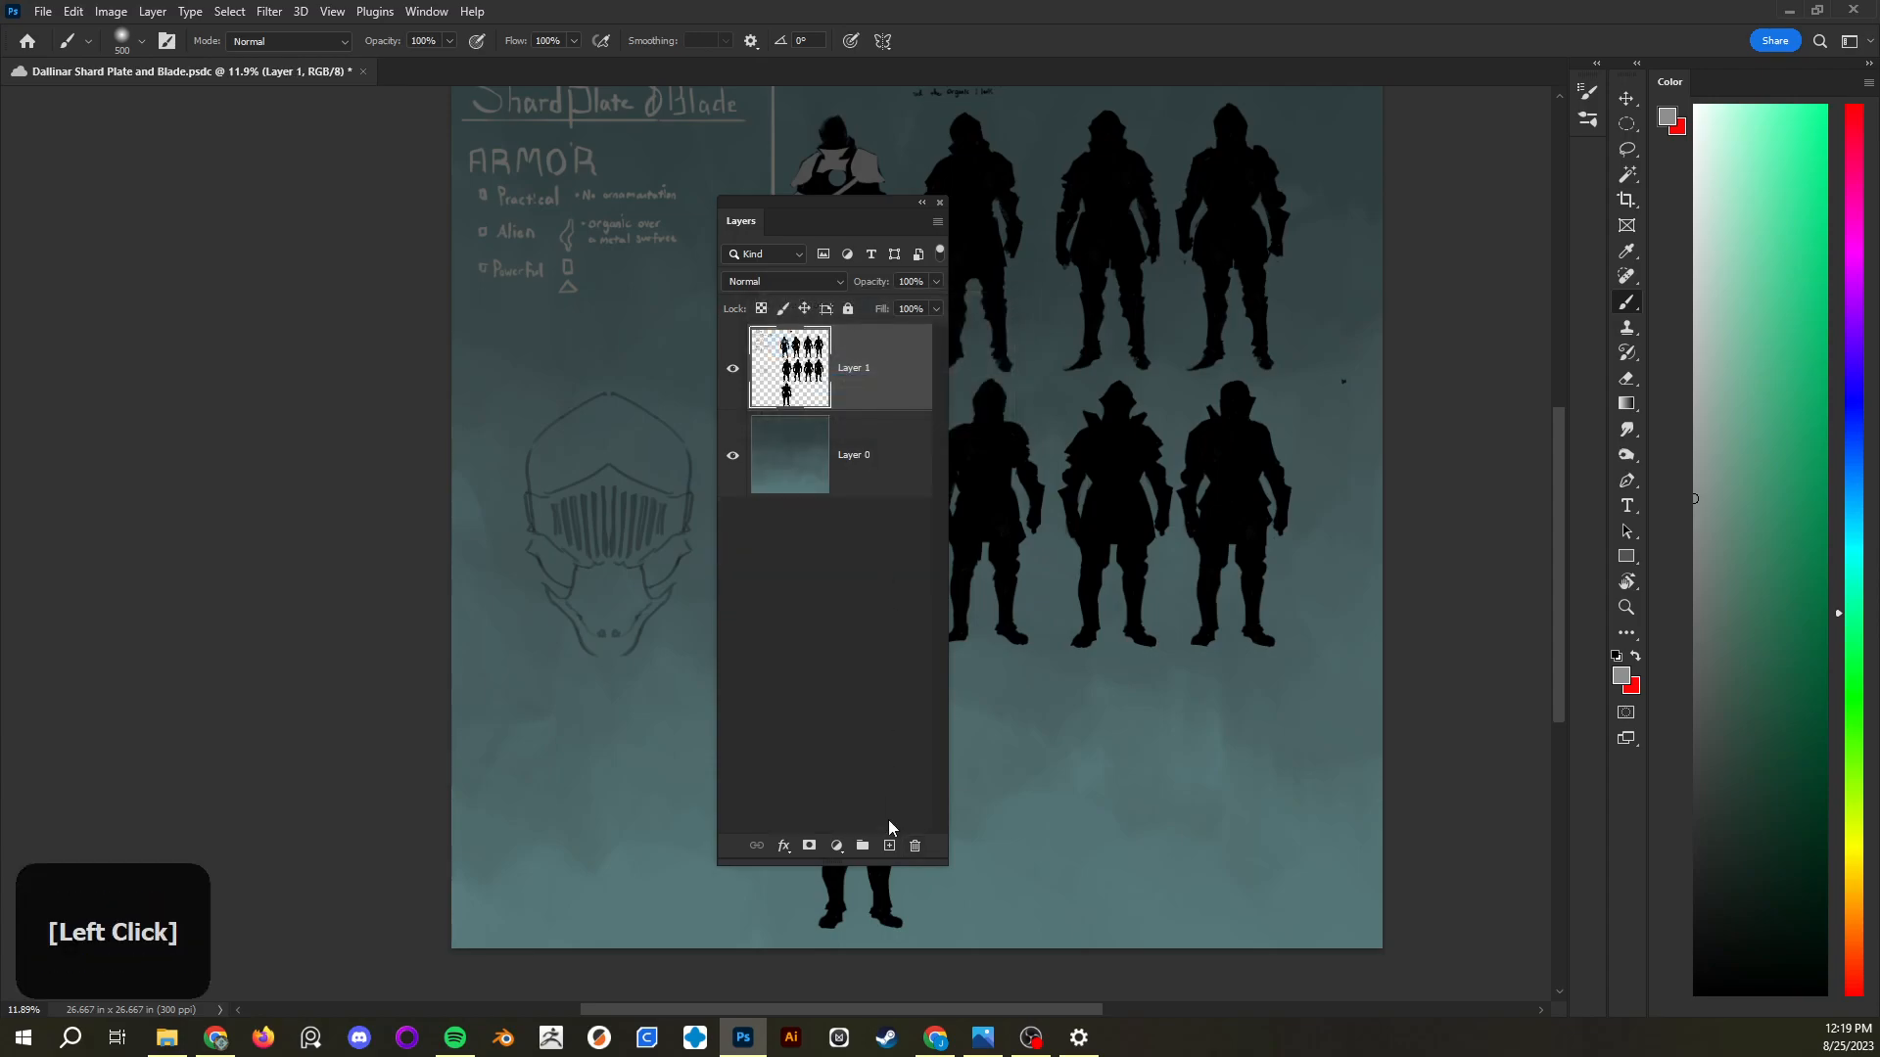
pyautogui.click(890, 848)
pyautogui.moveTo(875, 379); pyautogui.dragTo(914, 848)
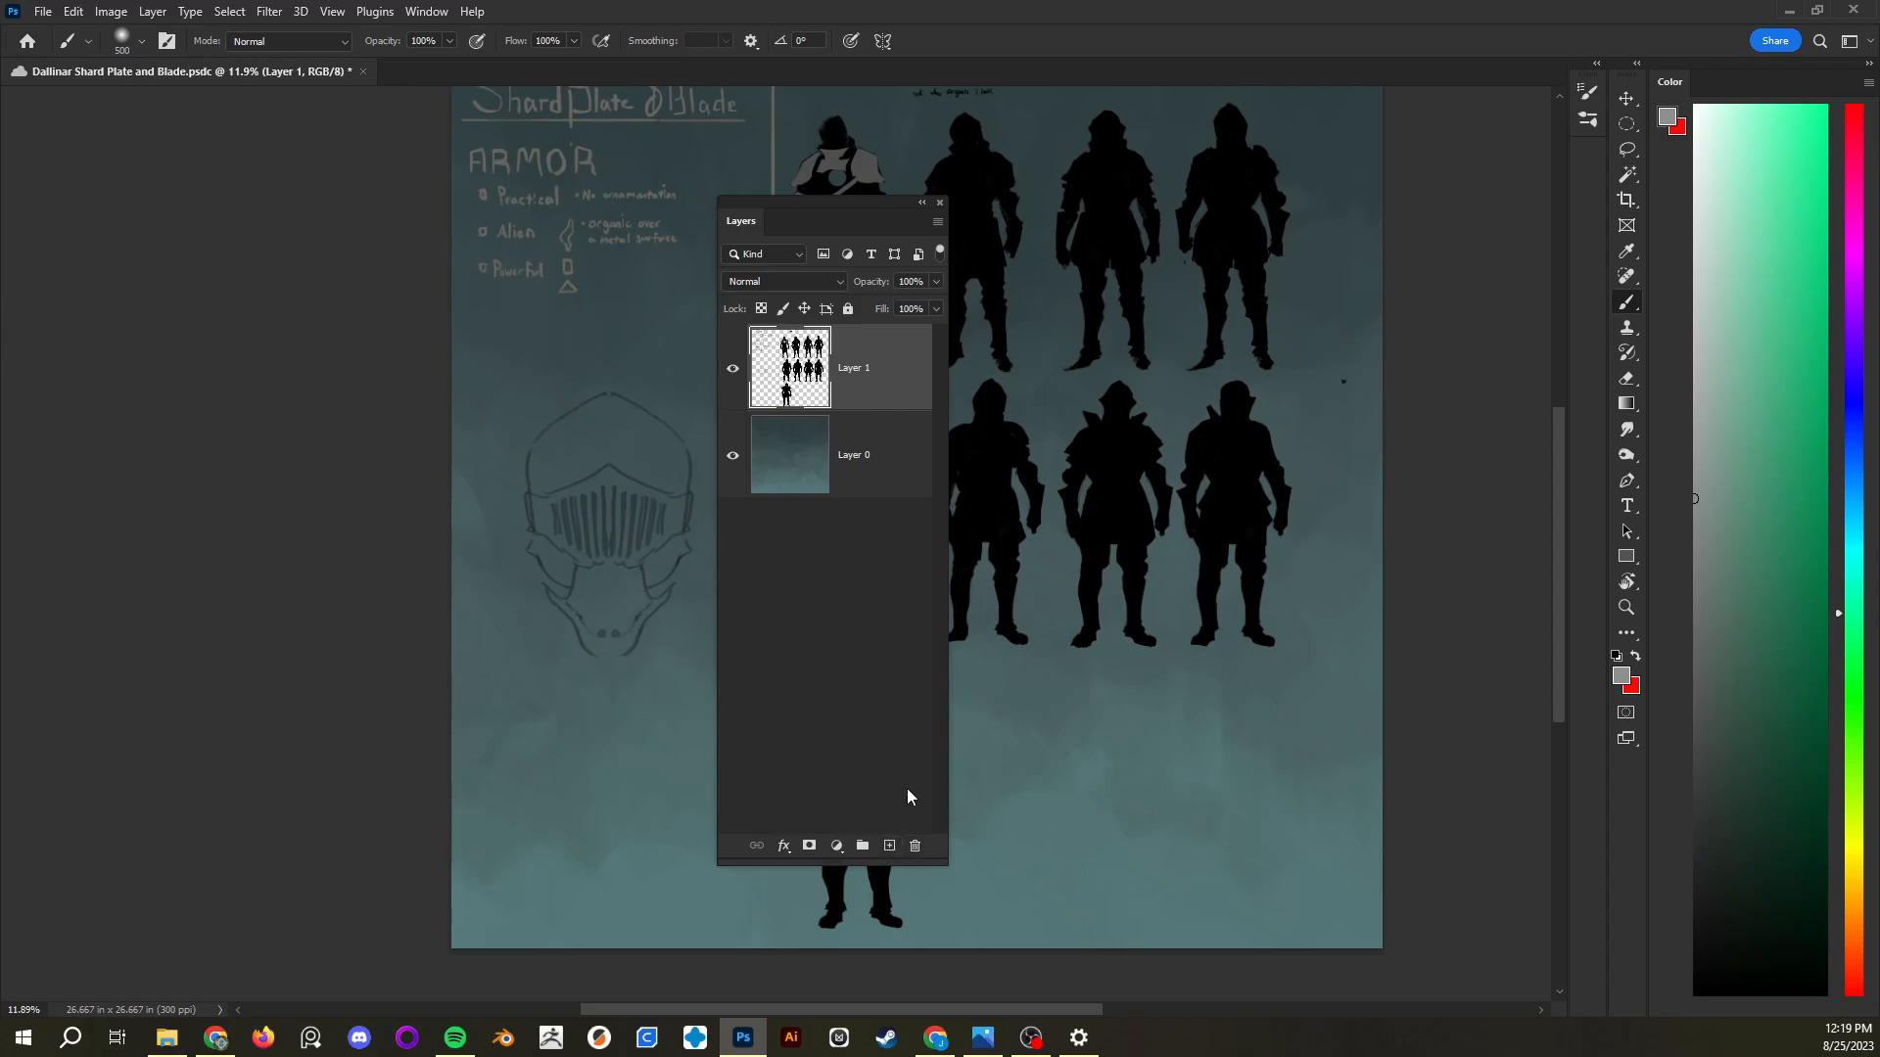
# Add four empty layers above Layer 1
pyautogui.click(889, 846)
pyautogui.click(890, 845)
pyautogui.click(889, 846)
pyautogui.click(889, 846)
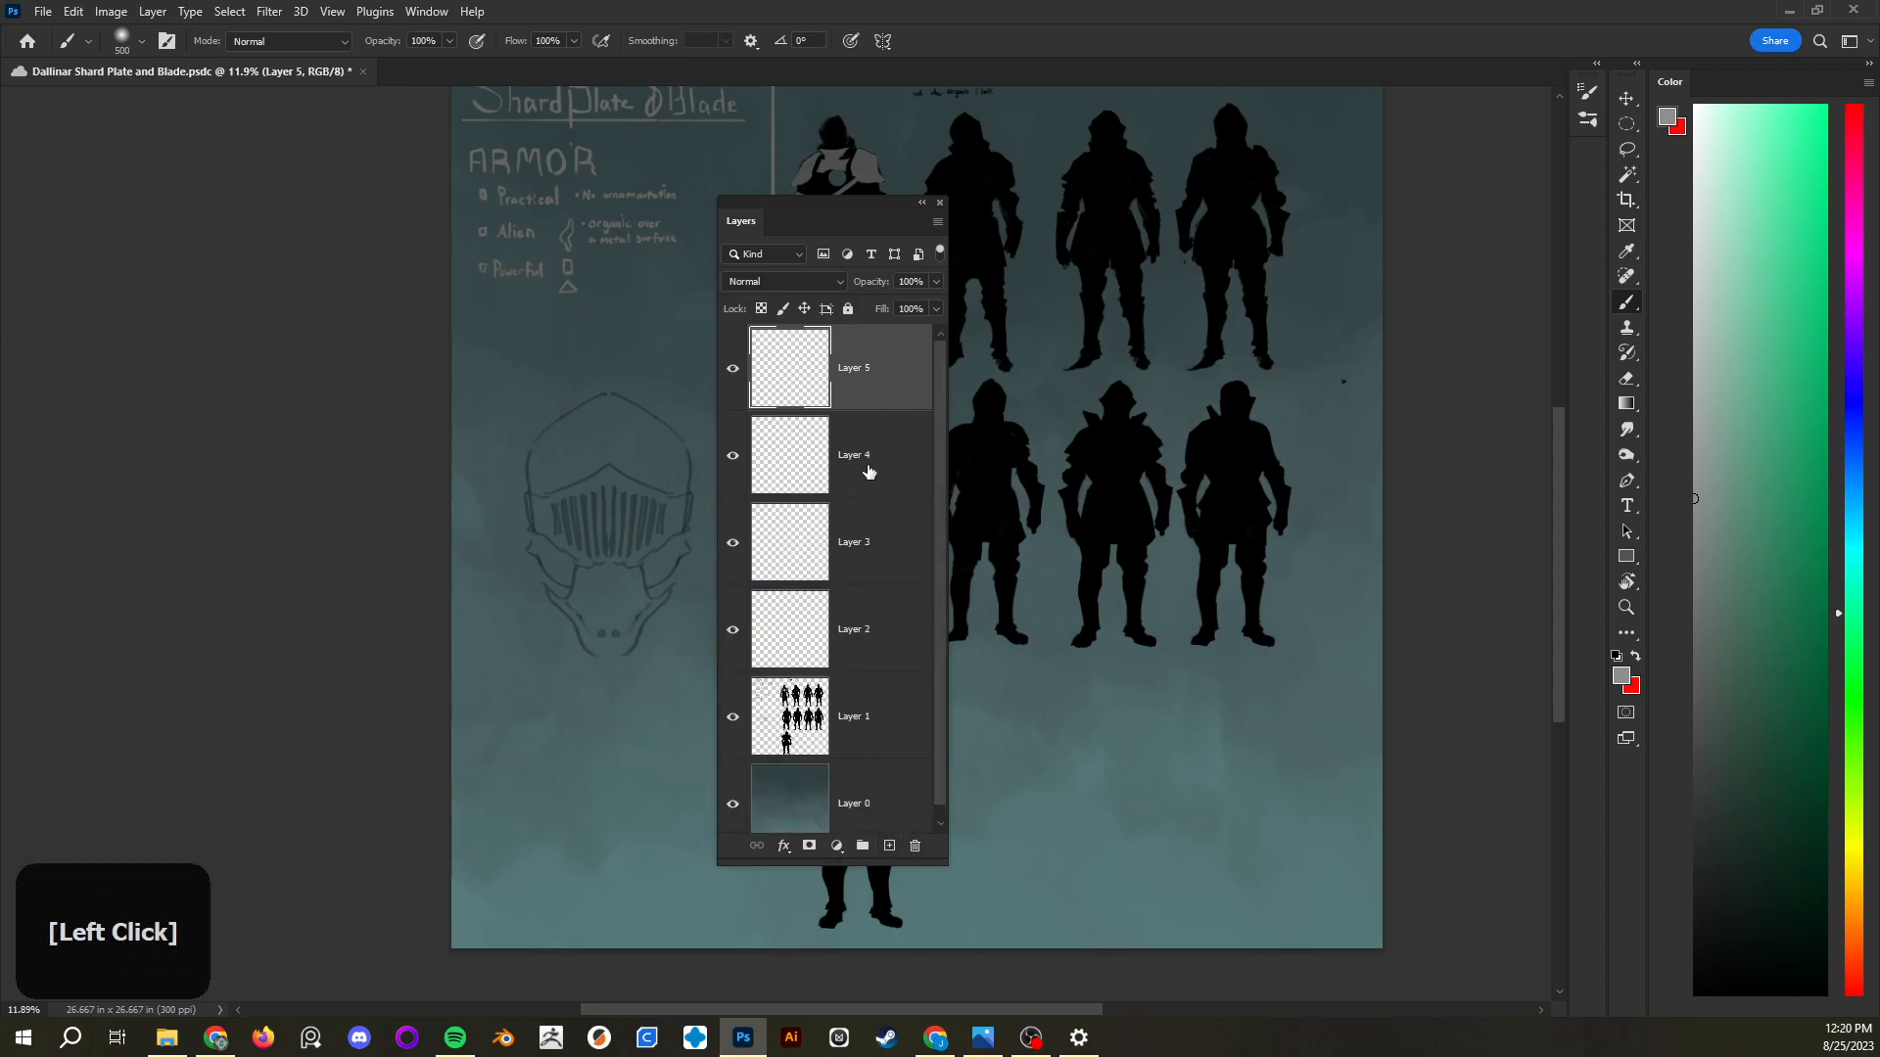
# Select Layer 5 through Layer 2 as a range and delete all four empty layers
pyautogui.keyDown('shift'); pyautogui.click(884, 621); pyautogui.keyUp('shift')
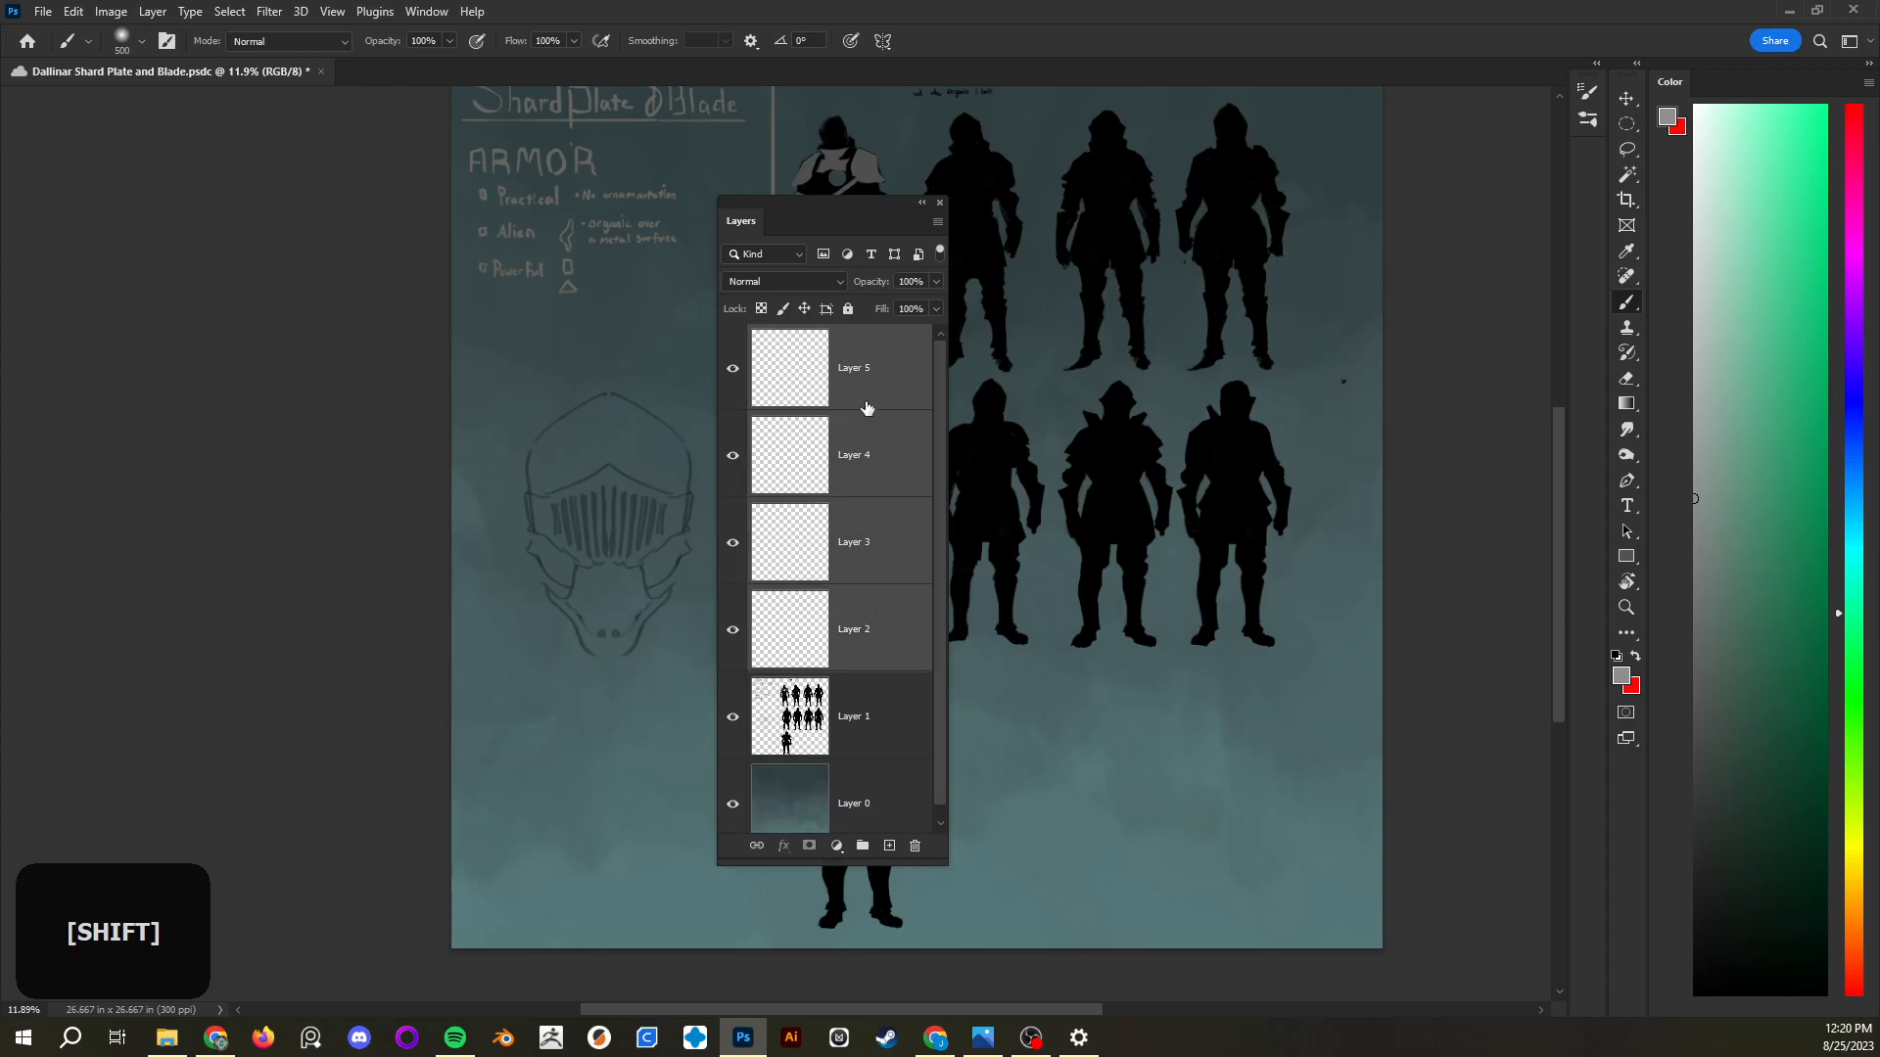
pyautogui.click(895, 416)
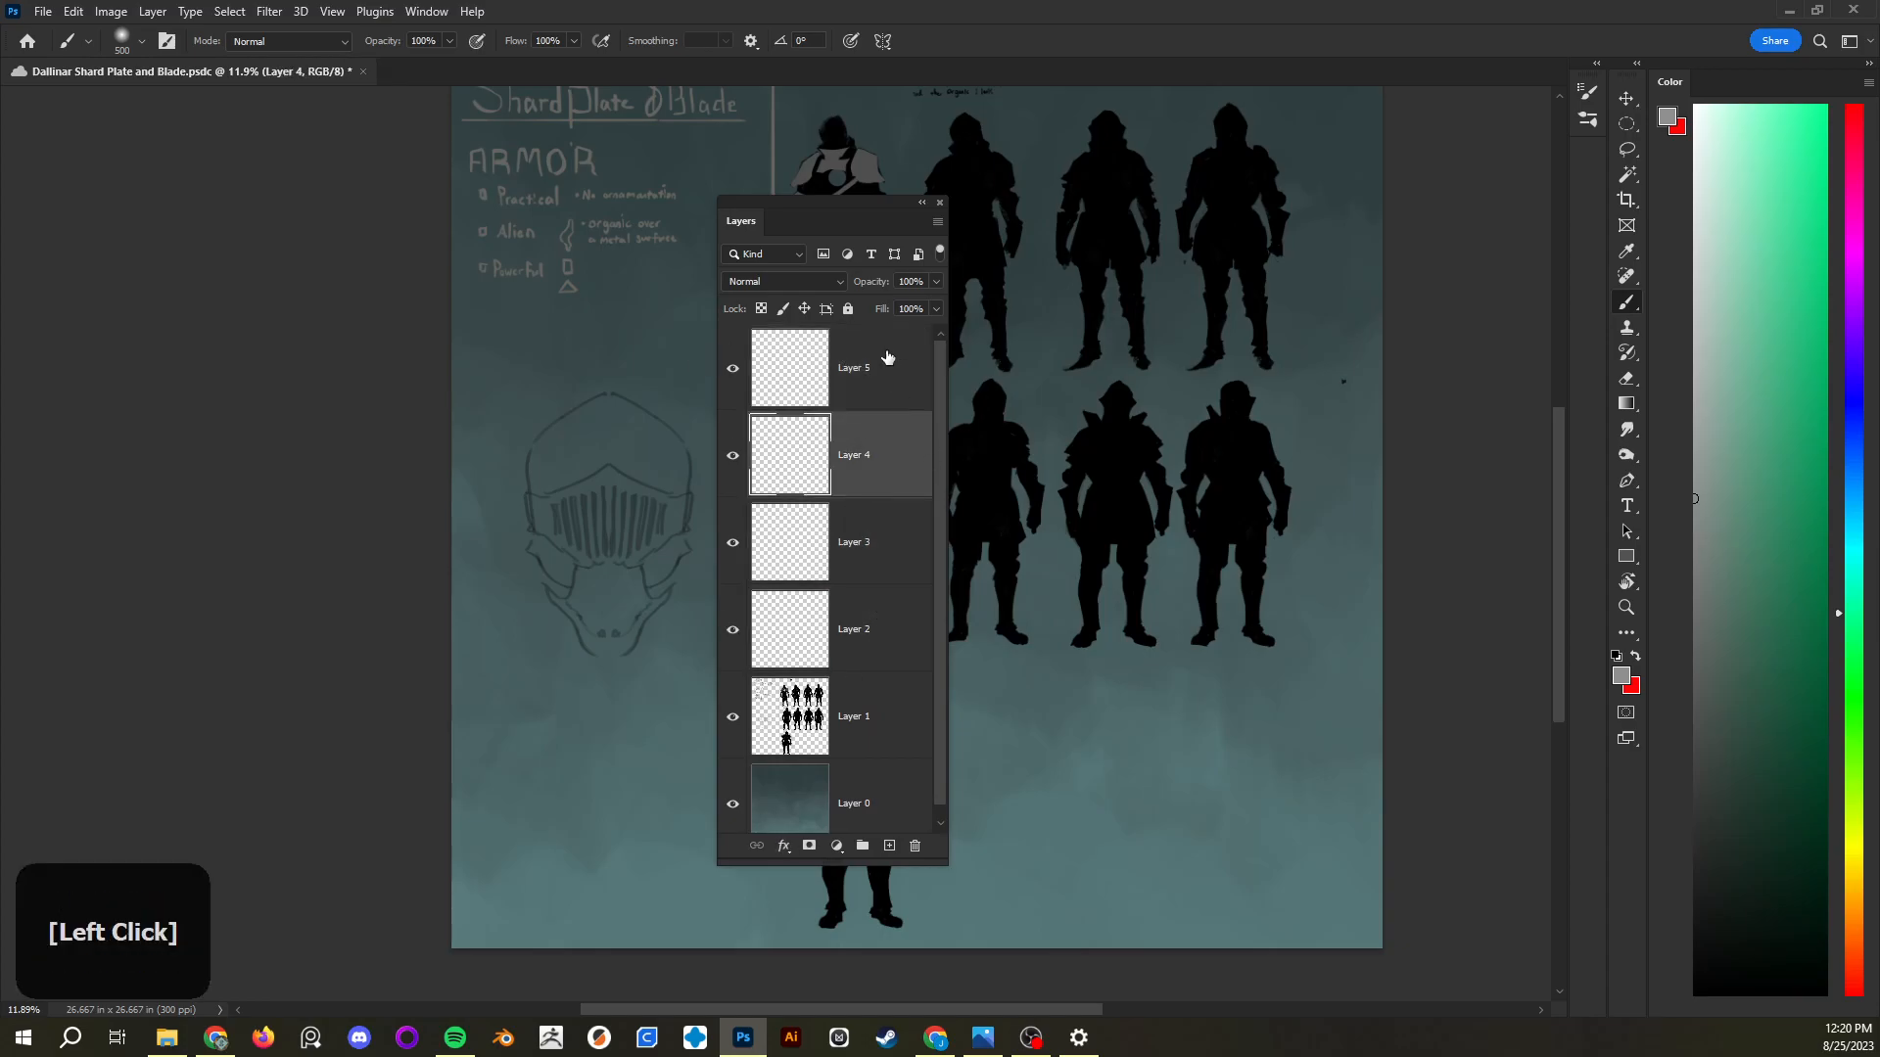
pyautogui.click(889, 357)
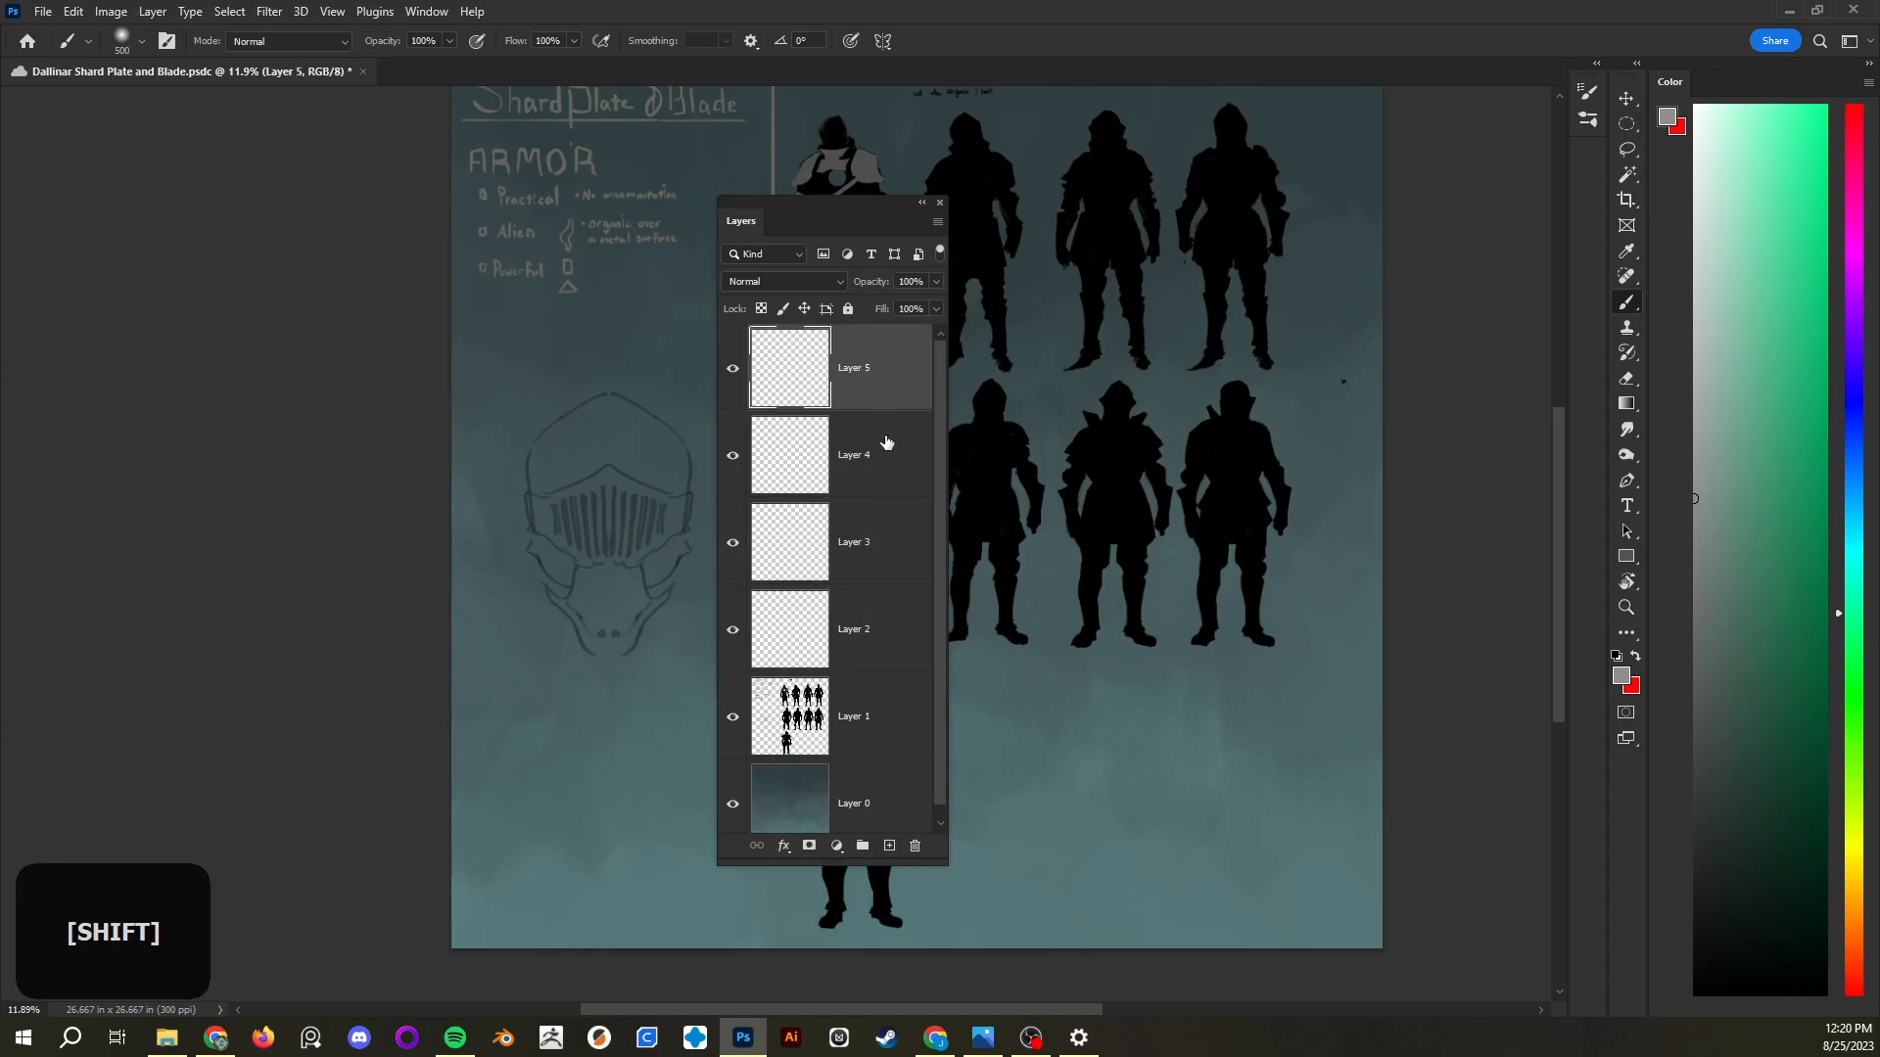
pyautogui.keyDown('shift'); pyautogui.click(887, 443); pyautogui.keyUp('shift')
pyautogui.keyDown('shift'); pyautogui.click(888, 540); pyautogui.keyUp('shift')
pyautogui.keyDown('shift'); pyautogui.click(893, 624); pyautogui.keyUp('shift')
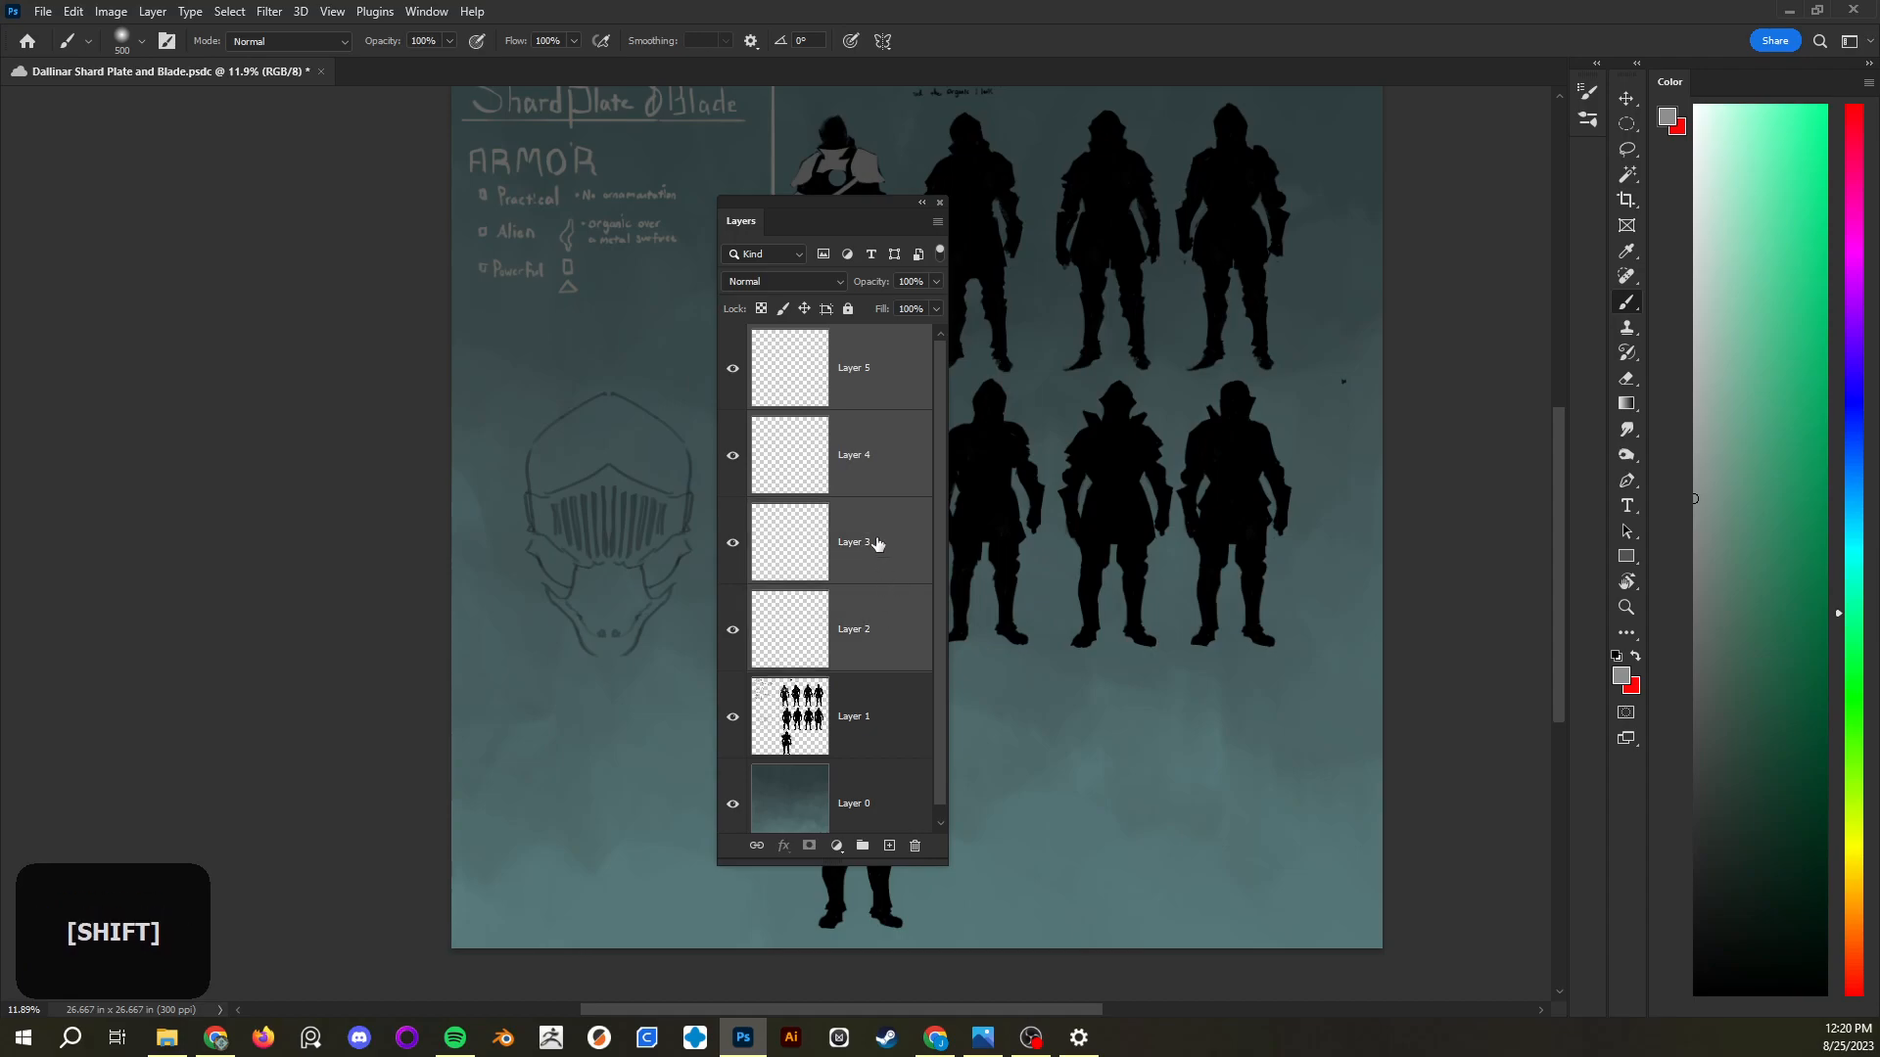
pyautogui.moveTo(815, 434); pyautogui.dragTo(918, 852)
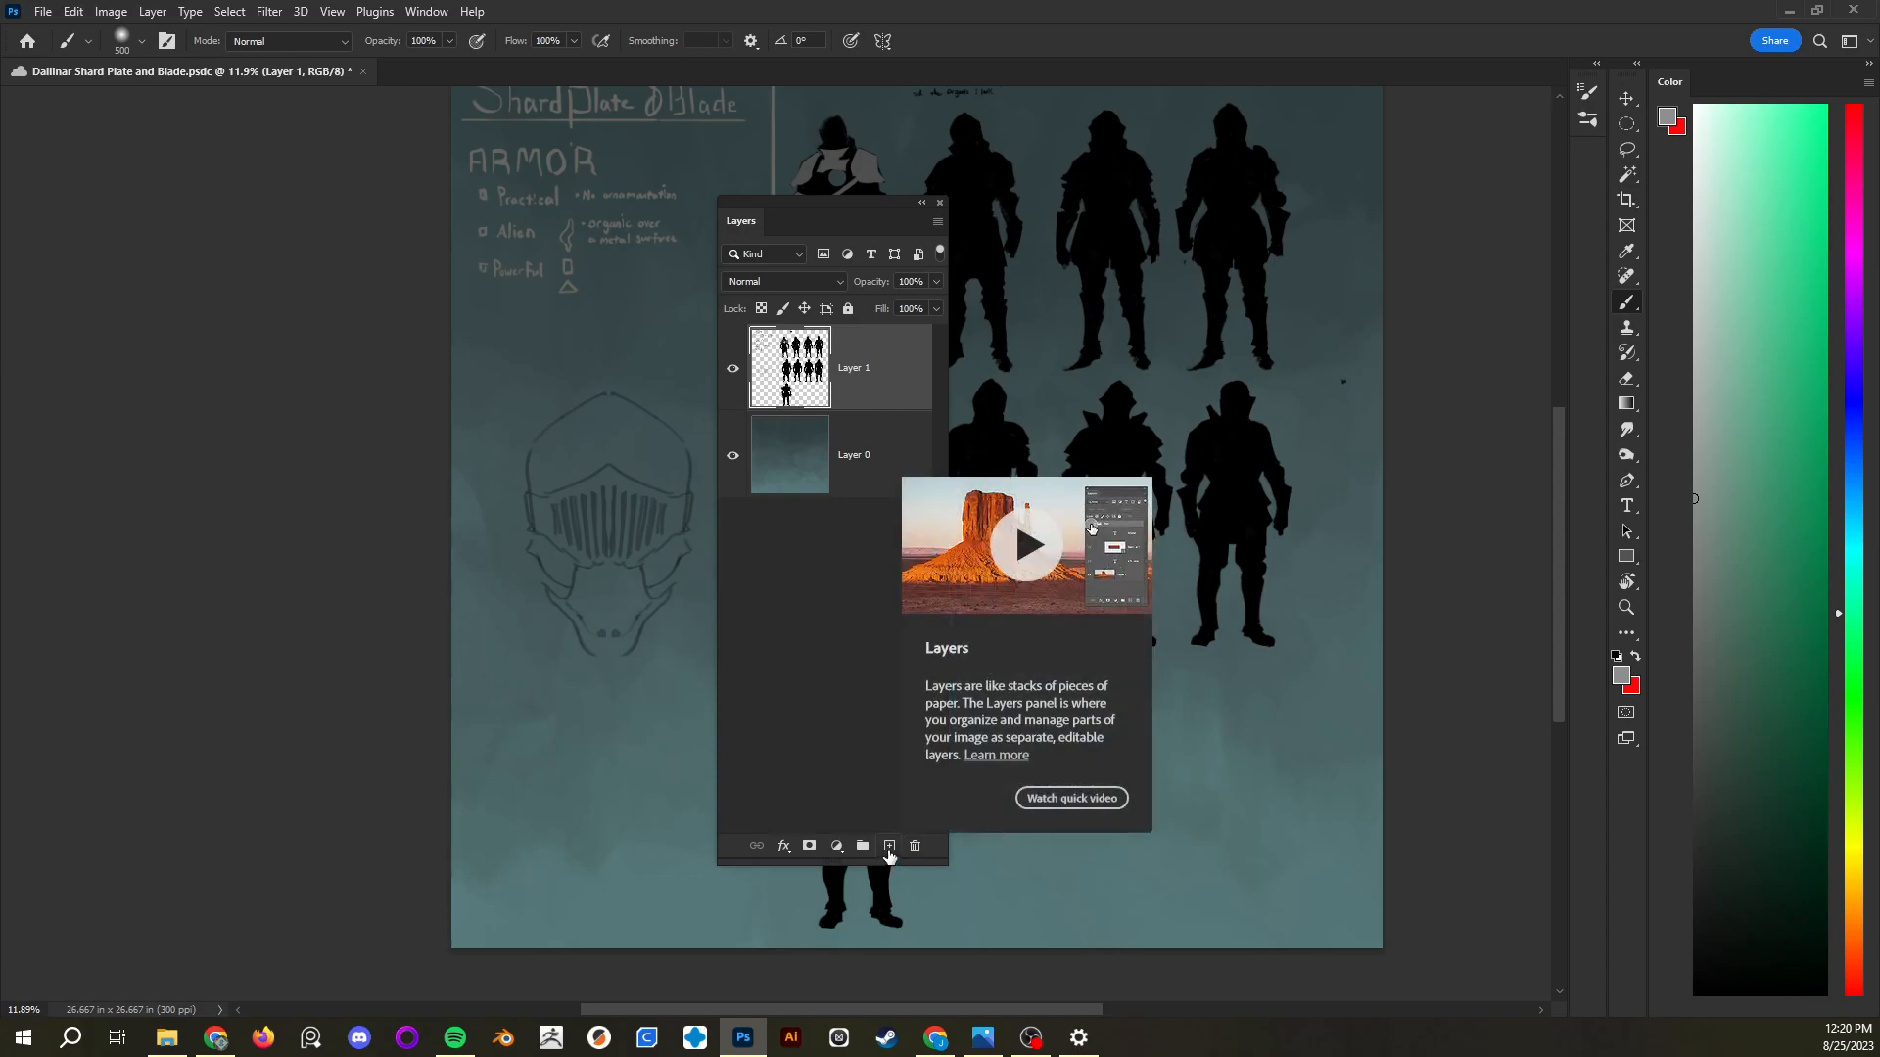
# Create an empty layer above Layer 1 and delete it, and add three new empty layers in its place
pyautogui.click(887, 848)
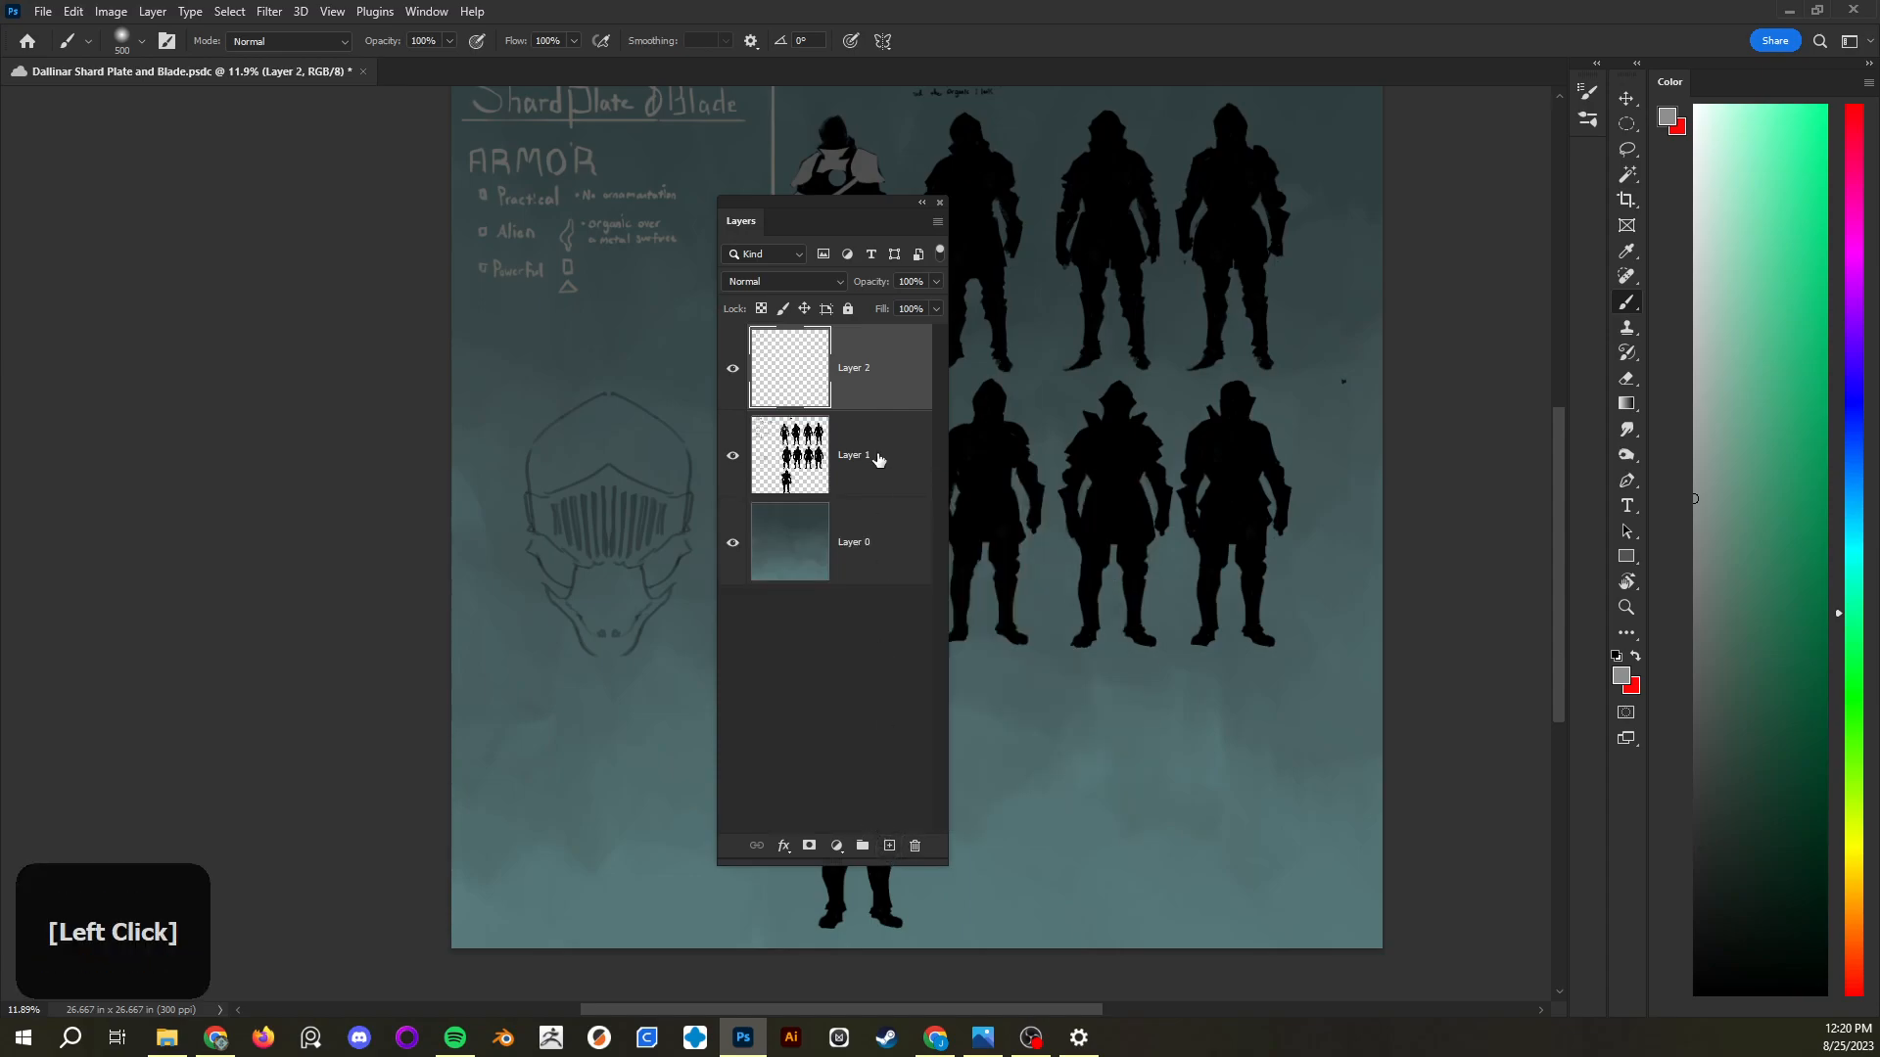
pyautogui.moveTo(852, 377); pyautogui.dragTo(915, 845)
pyautogui.click(889, 845)
pyautogui.click(889, 845)
pyautogui.click(889, 845)
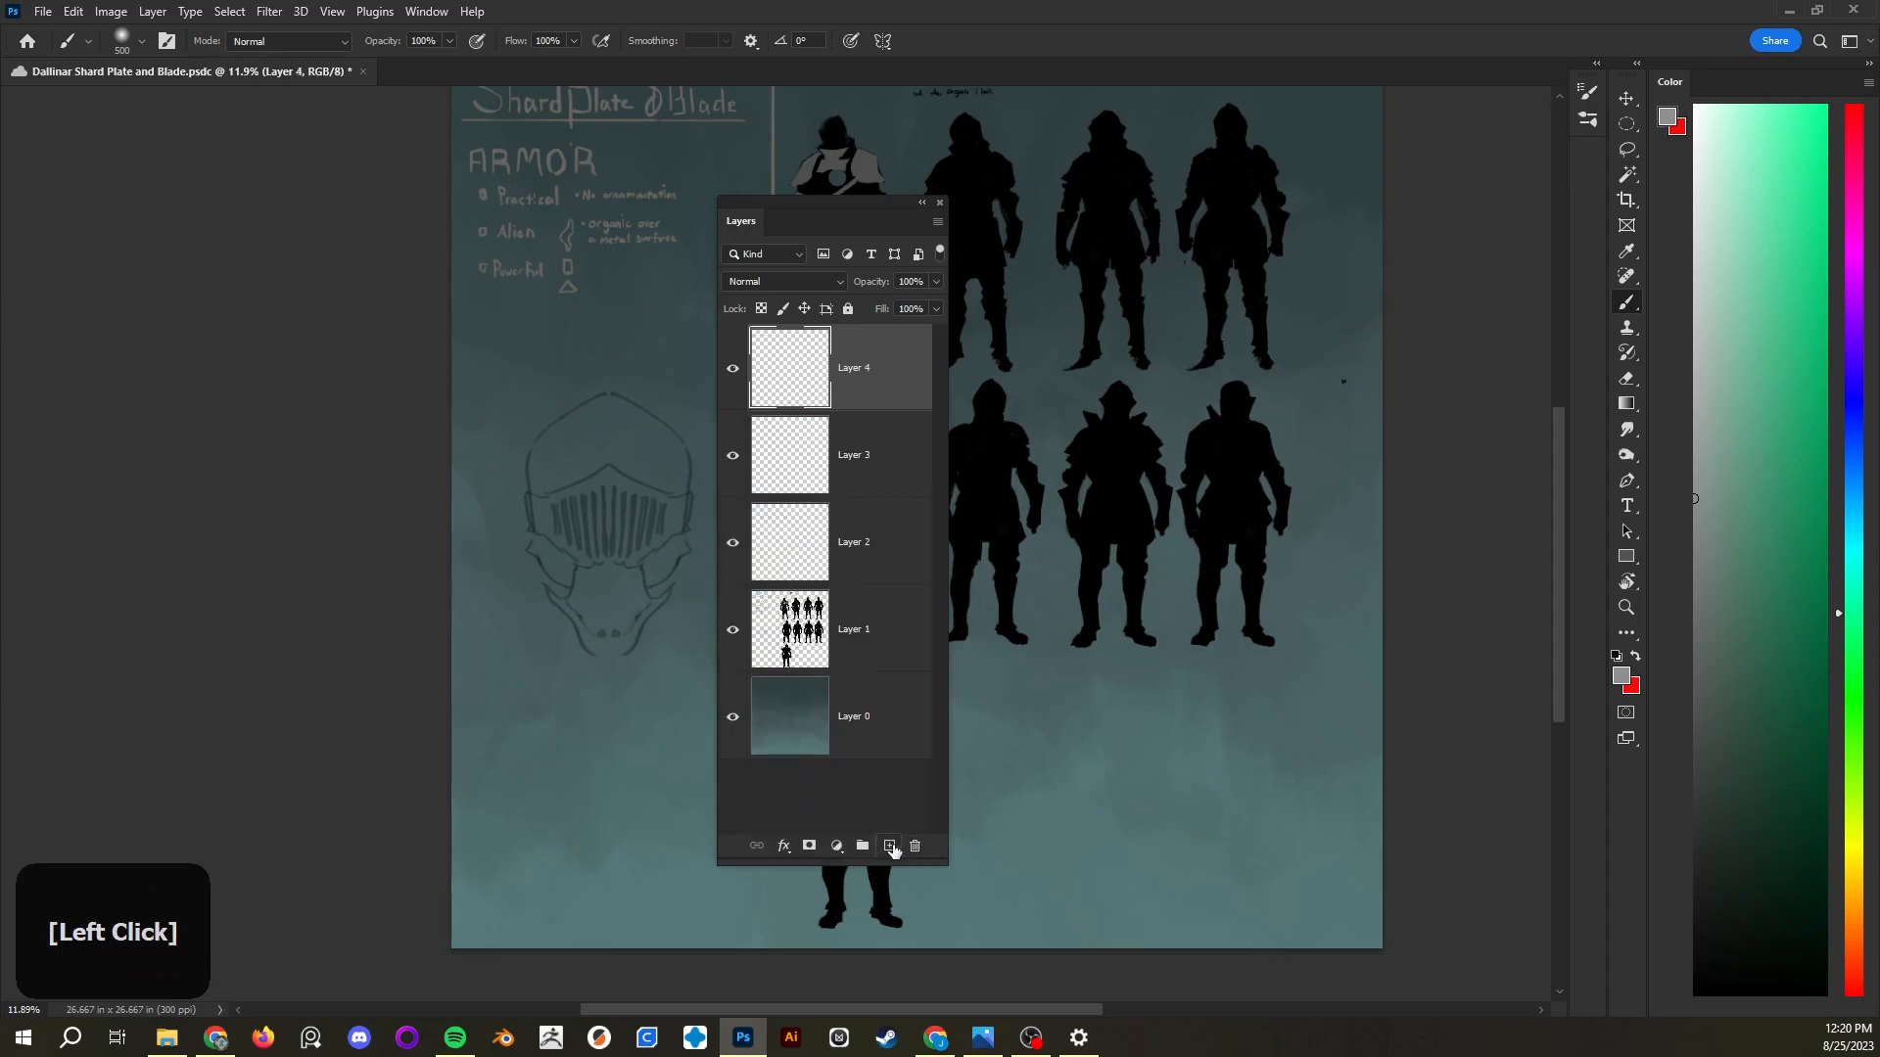
# Select Layer 4 through Layer 2 as a range and add the non-adjacent Layer 0 to the selection
pyautogui.keyDown('shift'); pyautogui.click(875, 442); pyautogui.keyUp('shift')
pyautogui.keyDown('shift'); pyautogui.click(886, 551); pyautogui.keyUp('shift')
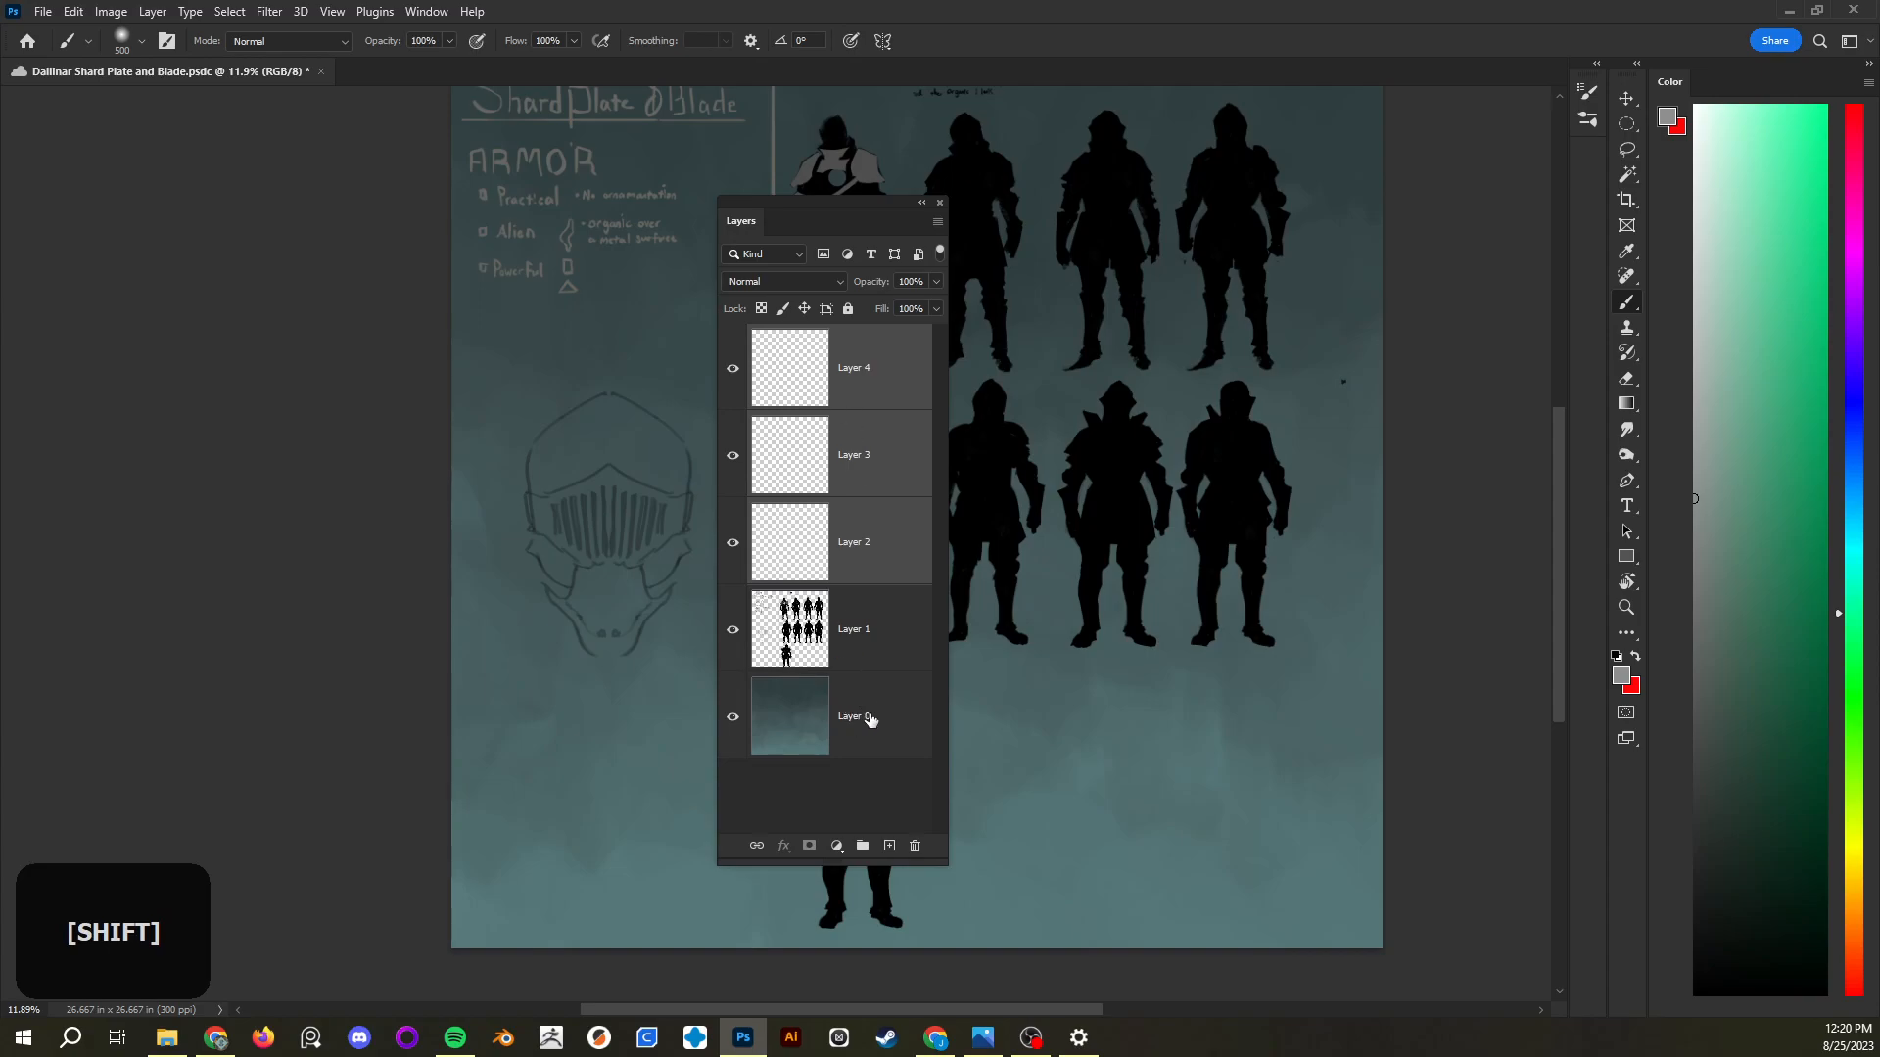
pyautogui.keyDown('ctrl'); pyautogui.click(869, 719); pyautogui.keyUp('ctrl')
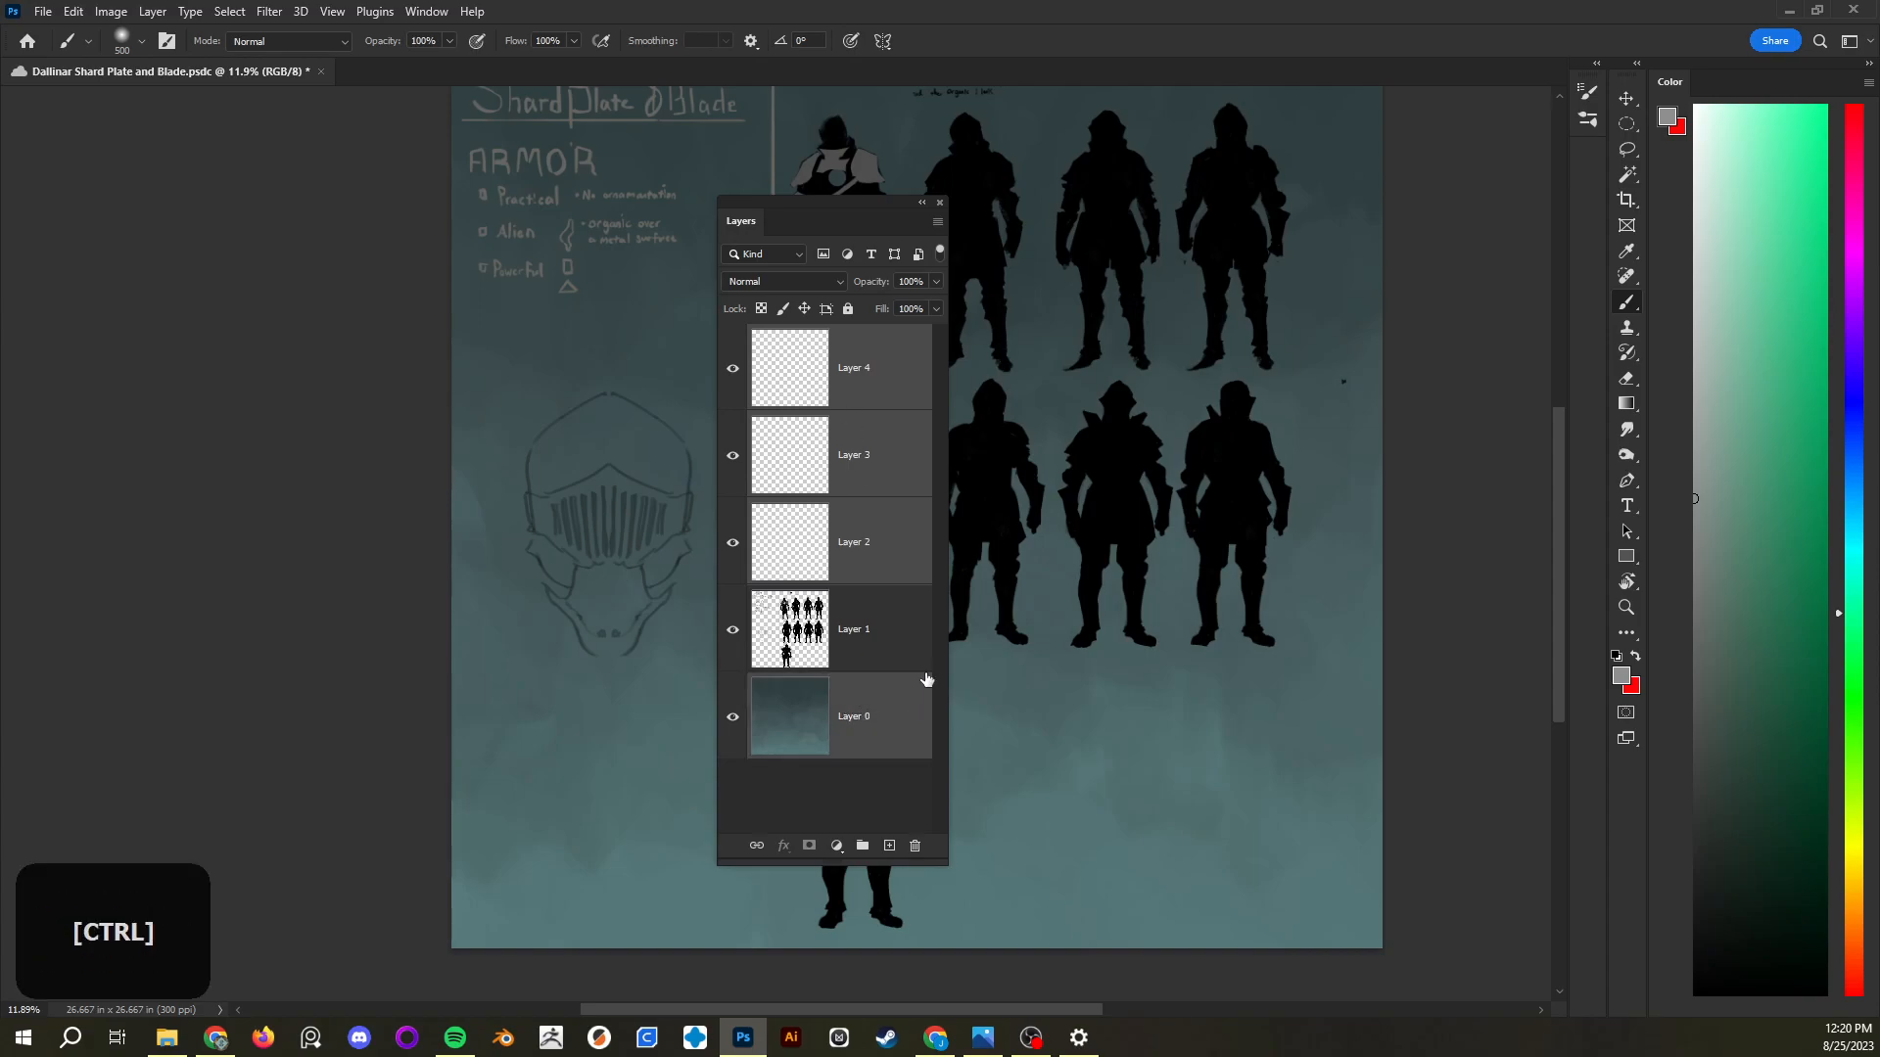
# Reselect Layer 4 through Layer 2 as a range, and then select only Layer 4 and Layer 2, skipping Layer 3
pyautogui.click(881, 443)
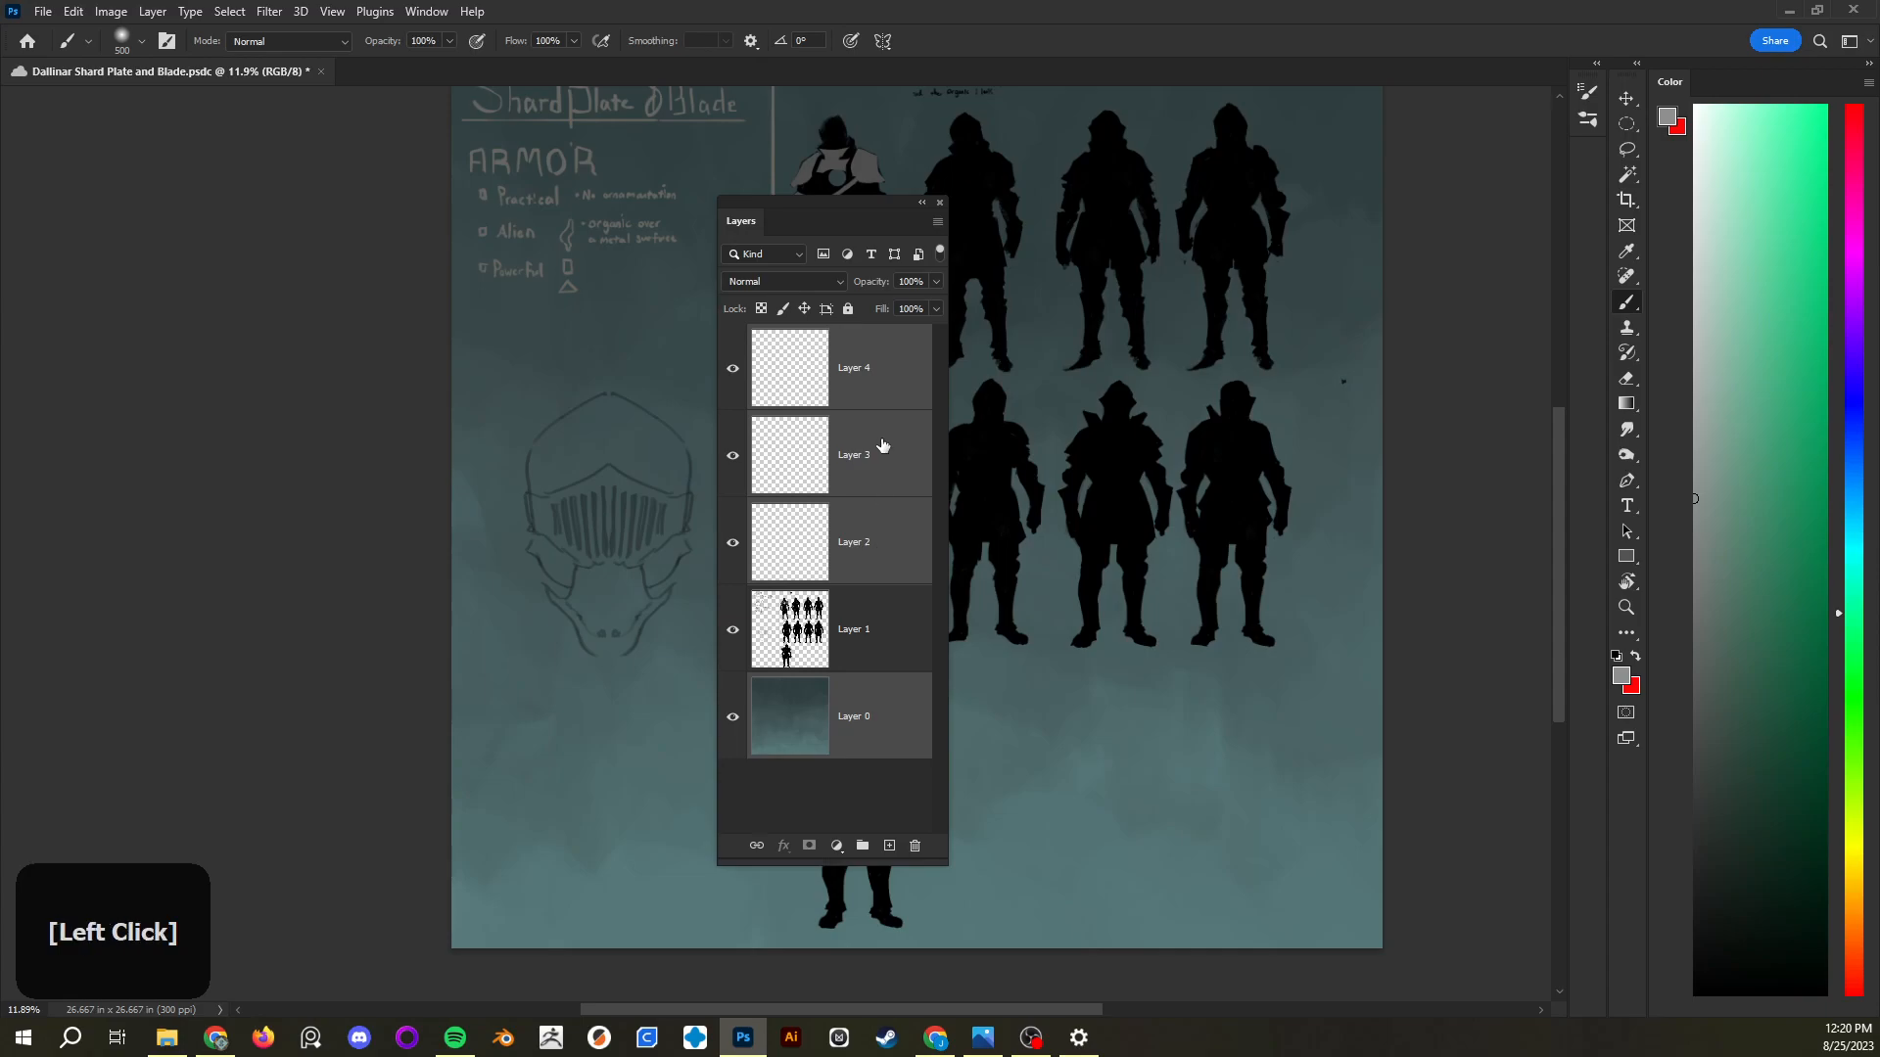
pyautogui.click(869, 361)
pyautogui.keyDown('shift'); pyautogui.click(867, 555); pyautogui.keyUp('shift')
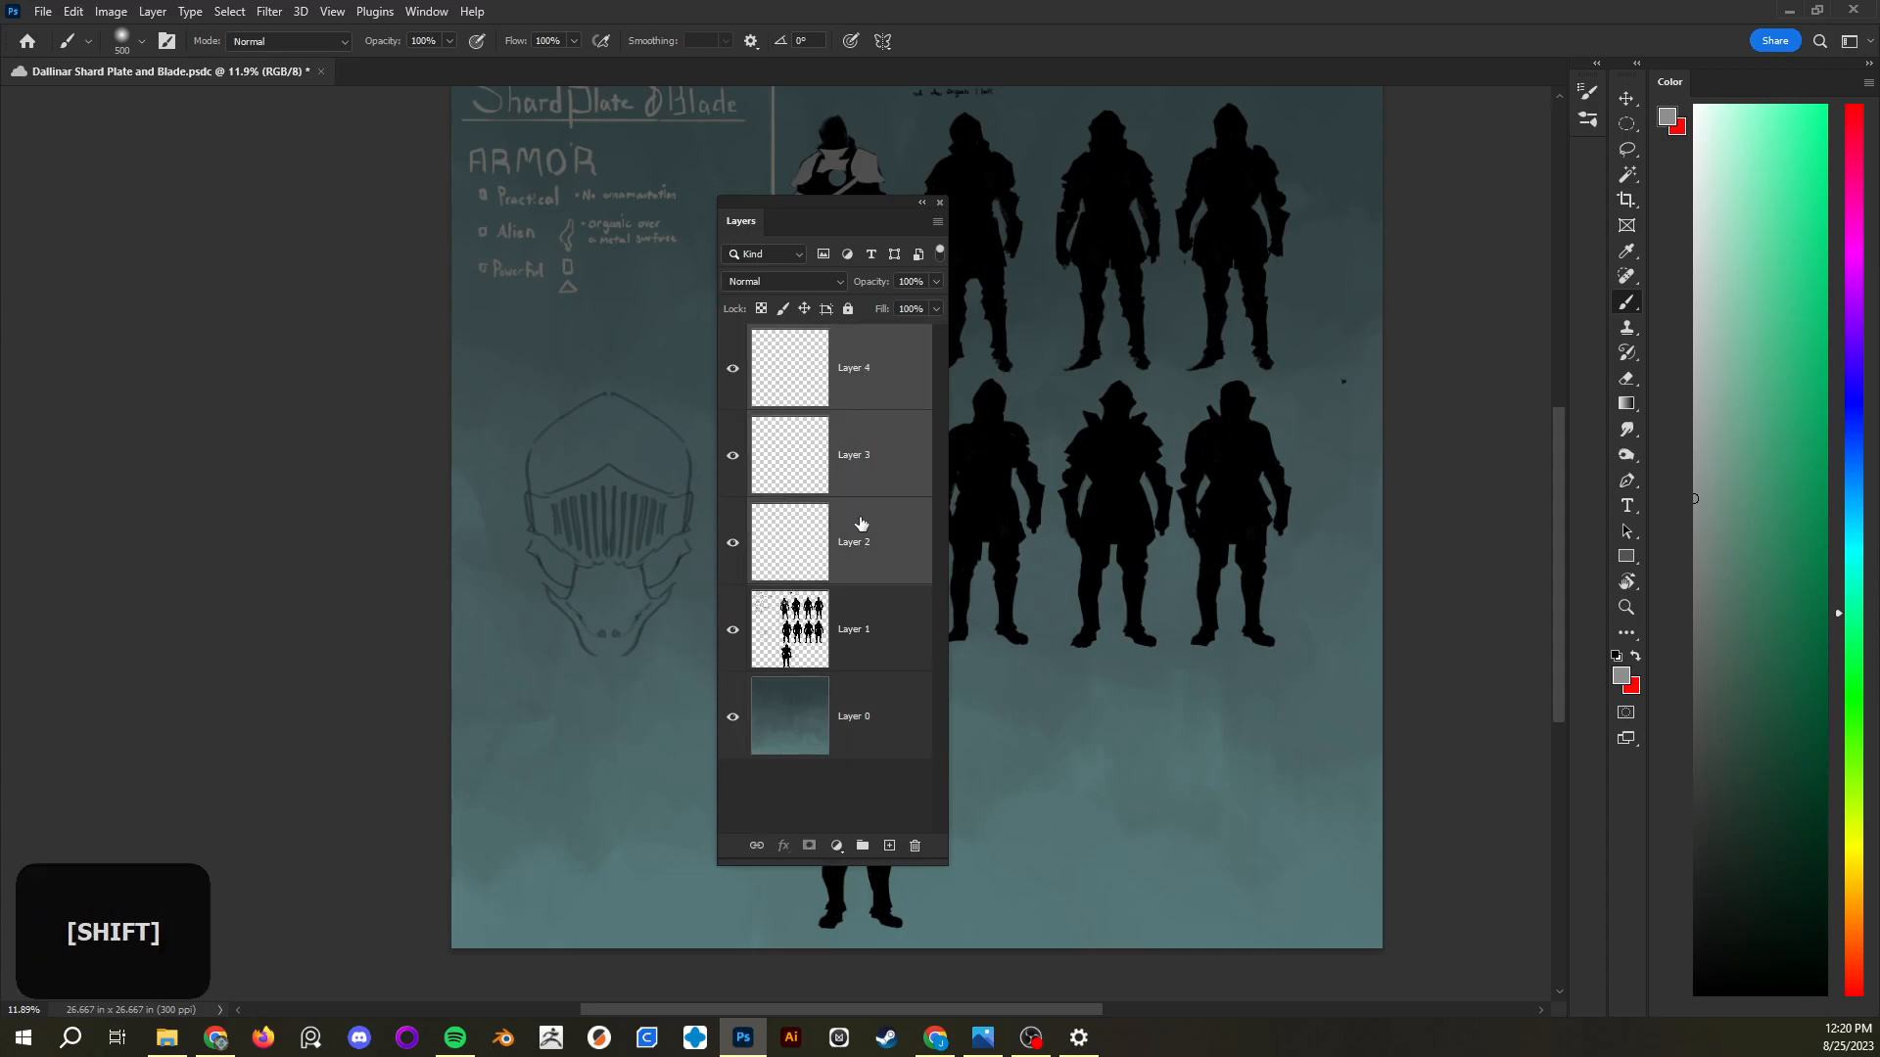
pyautogui.click(884, 403)
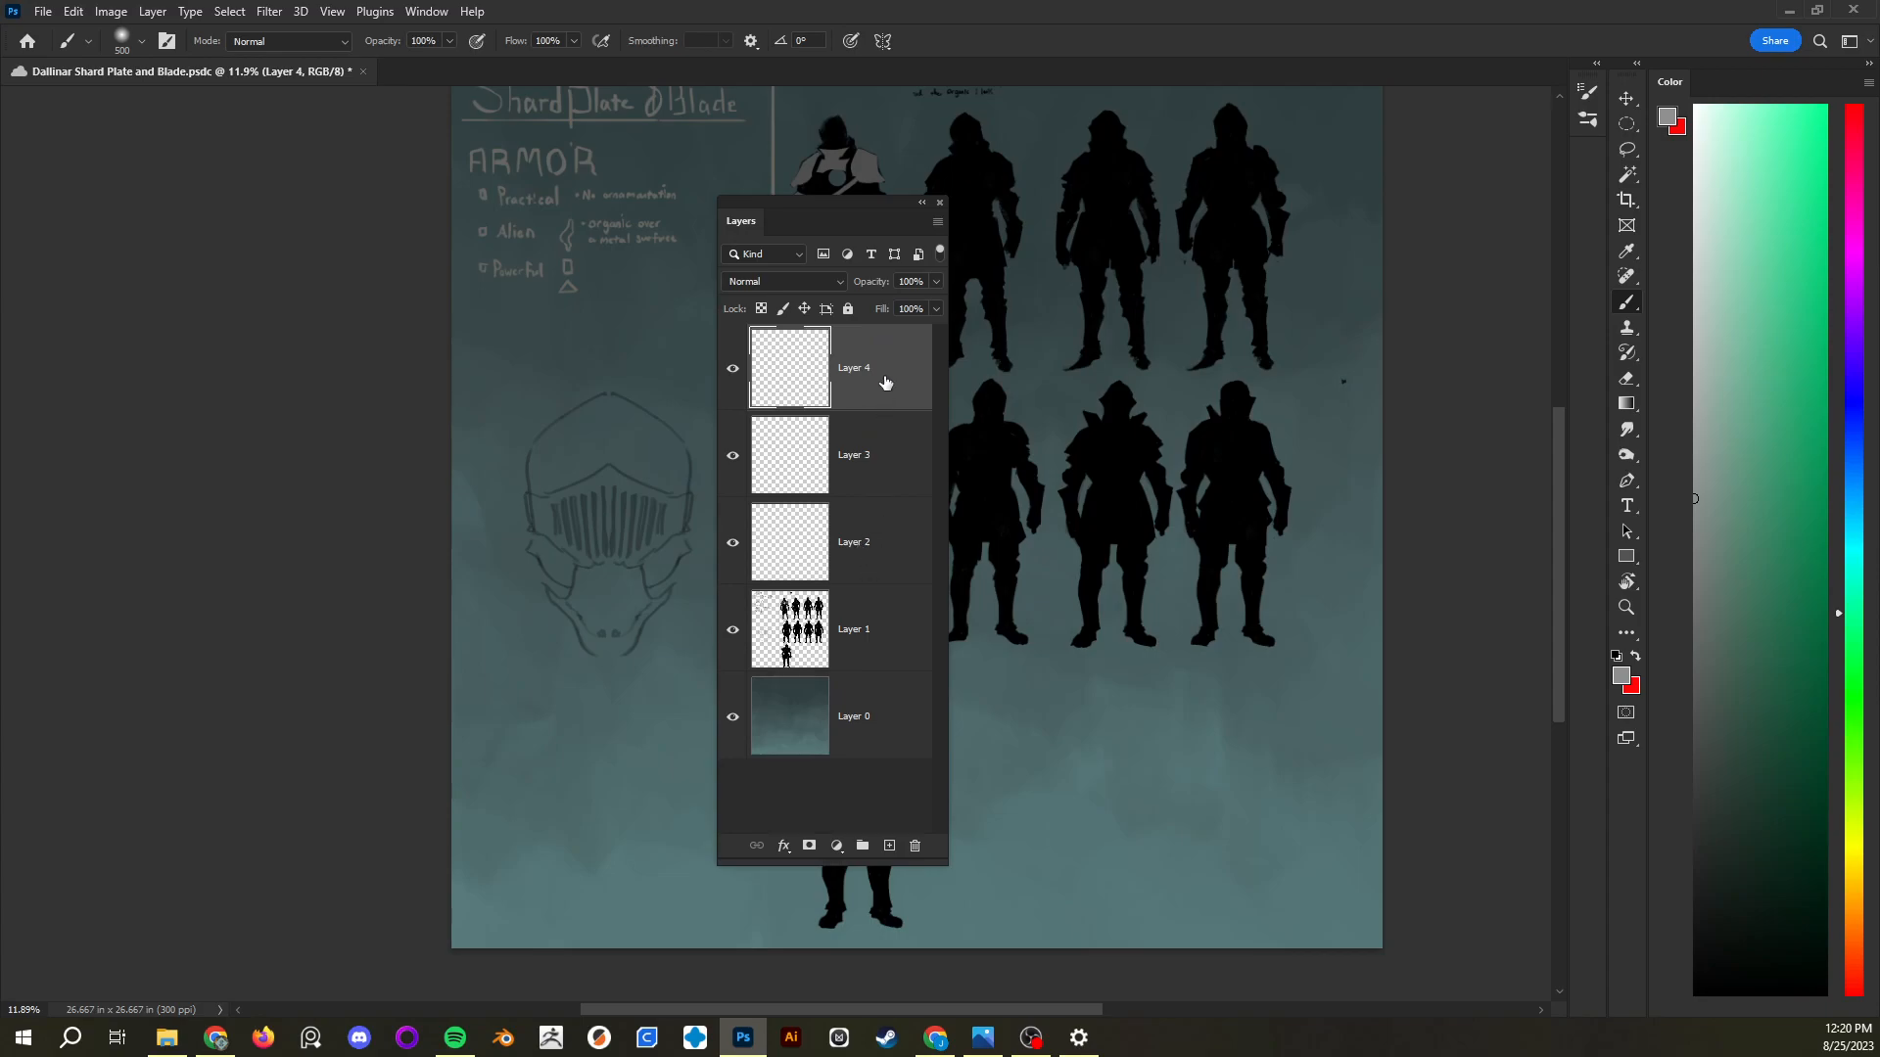
pyautogui.keyDown('shift'); pyautogui.click(874, 537); pyautogui.keyUp('shift')
pyautogui.click(869, 376)
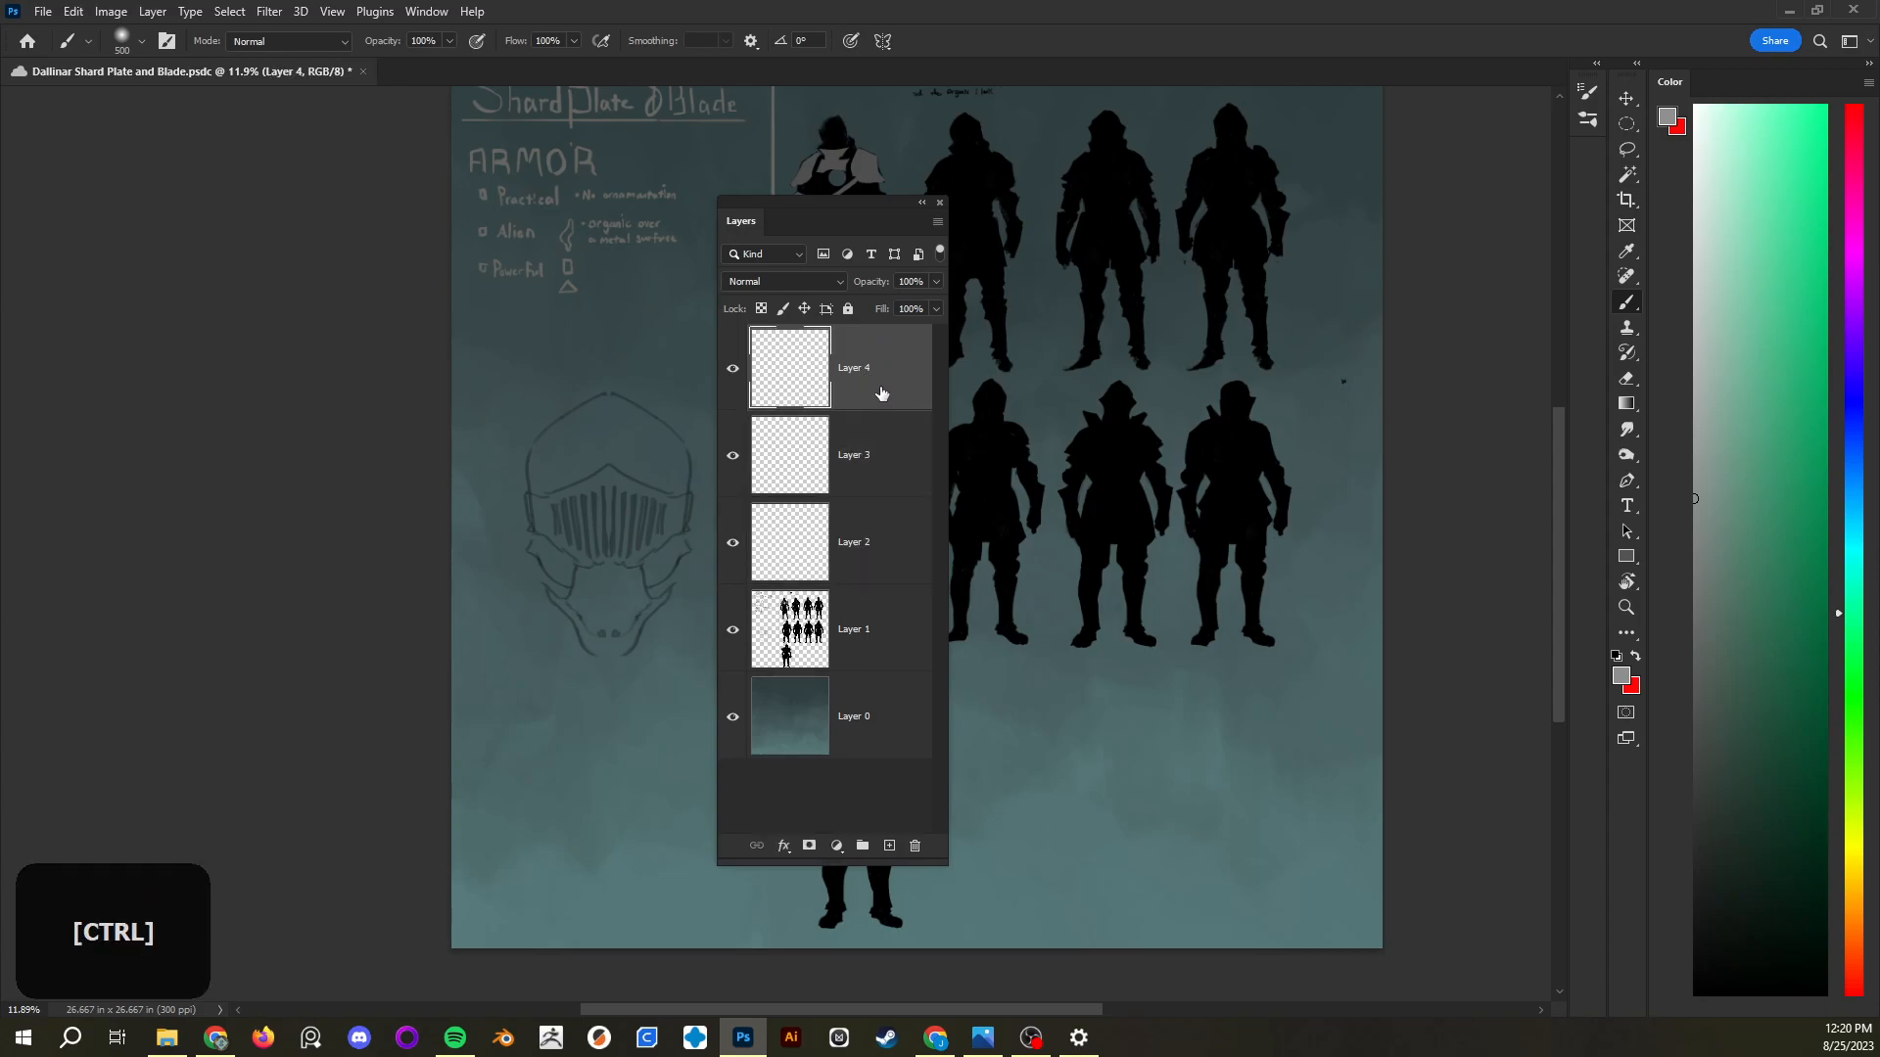
pyautogui.keyDown('ctrl'); pyautogui.click(874, 575); pyautogui.keyUp('ctrl')
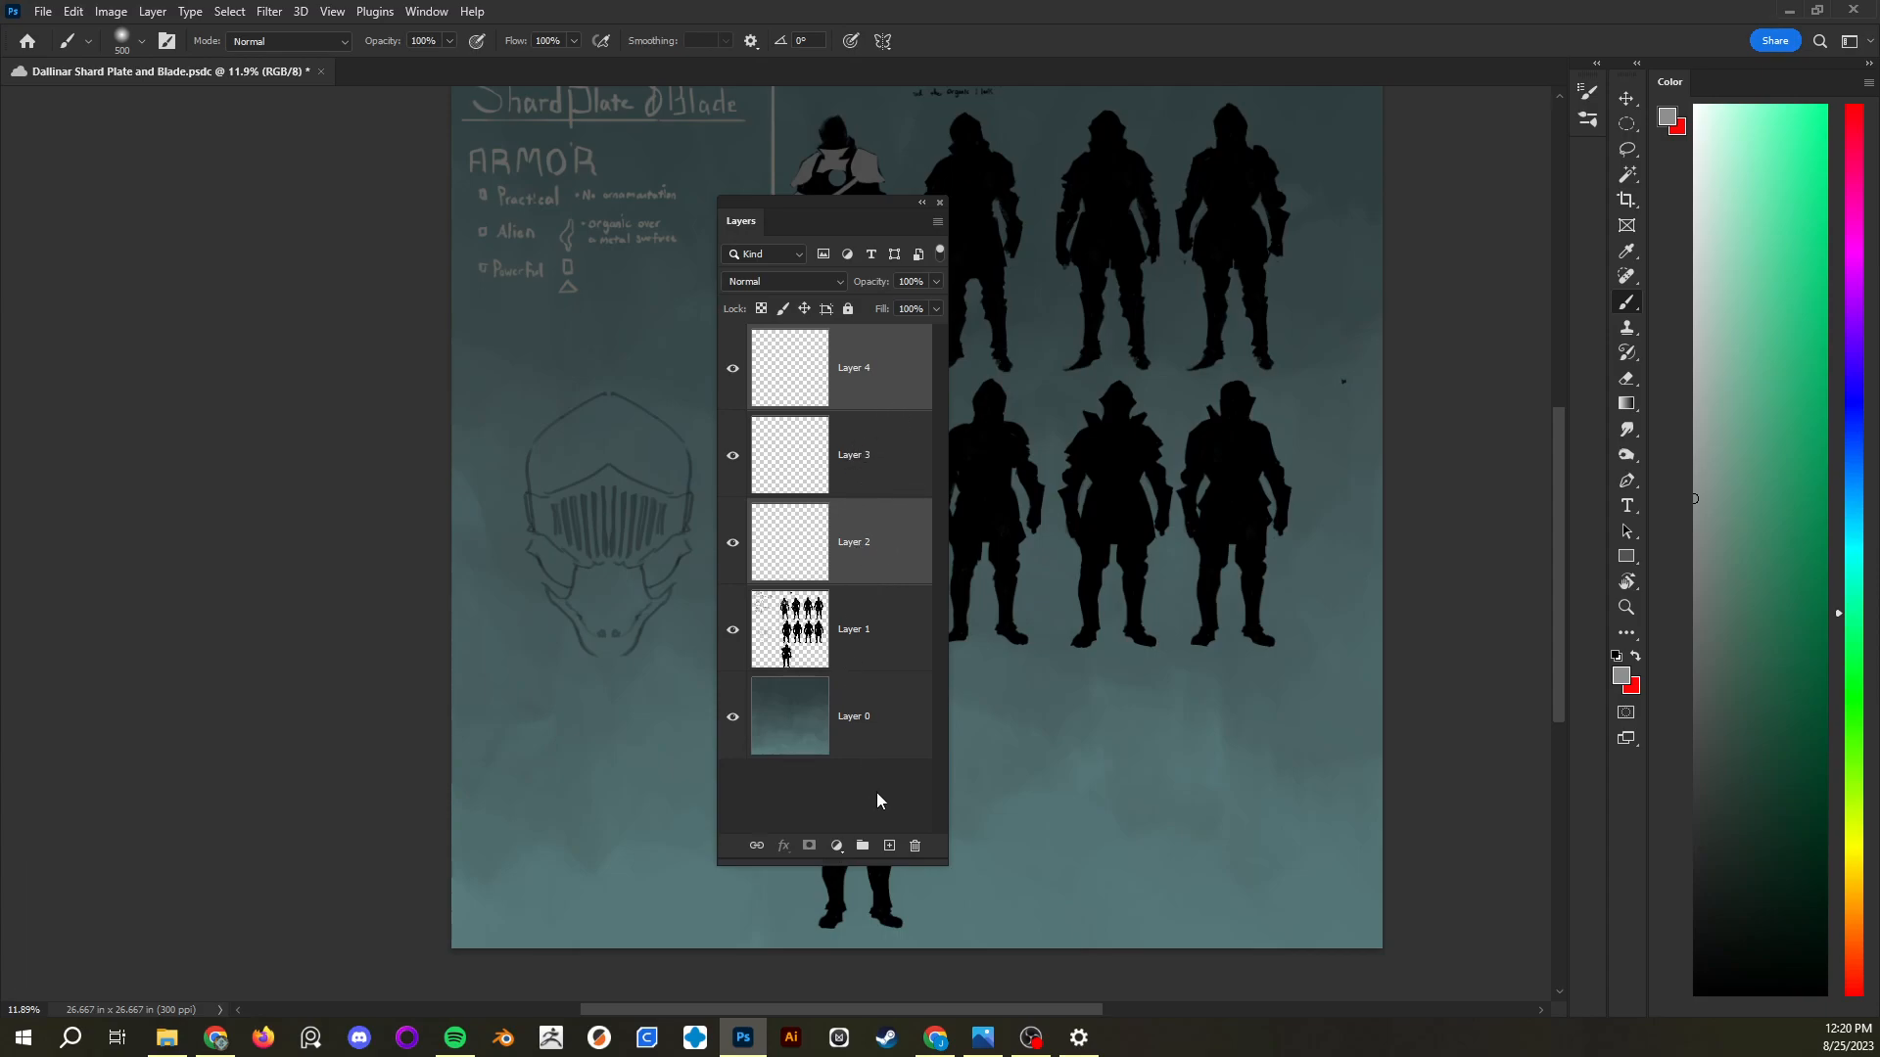
# Select Layer 4 through Layer 2 as a range and delete the three empty layers
pyautogui.click(876, 396)
pyautogui.keyDown('shift'); pyautogui.click(856, 512); pyautogui.keyUp('shift')
pyautogui.moveTo(861, 432); pyautogui.dragTo(915, 846)
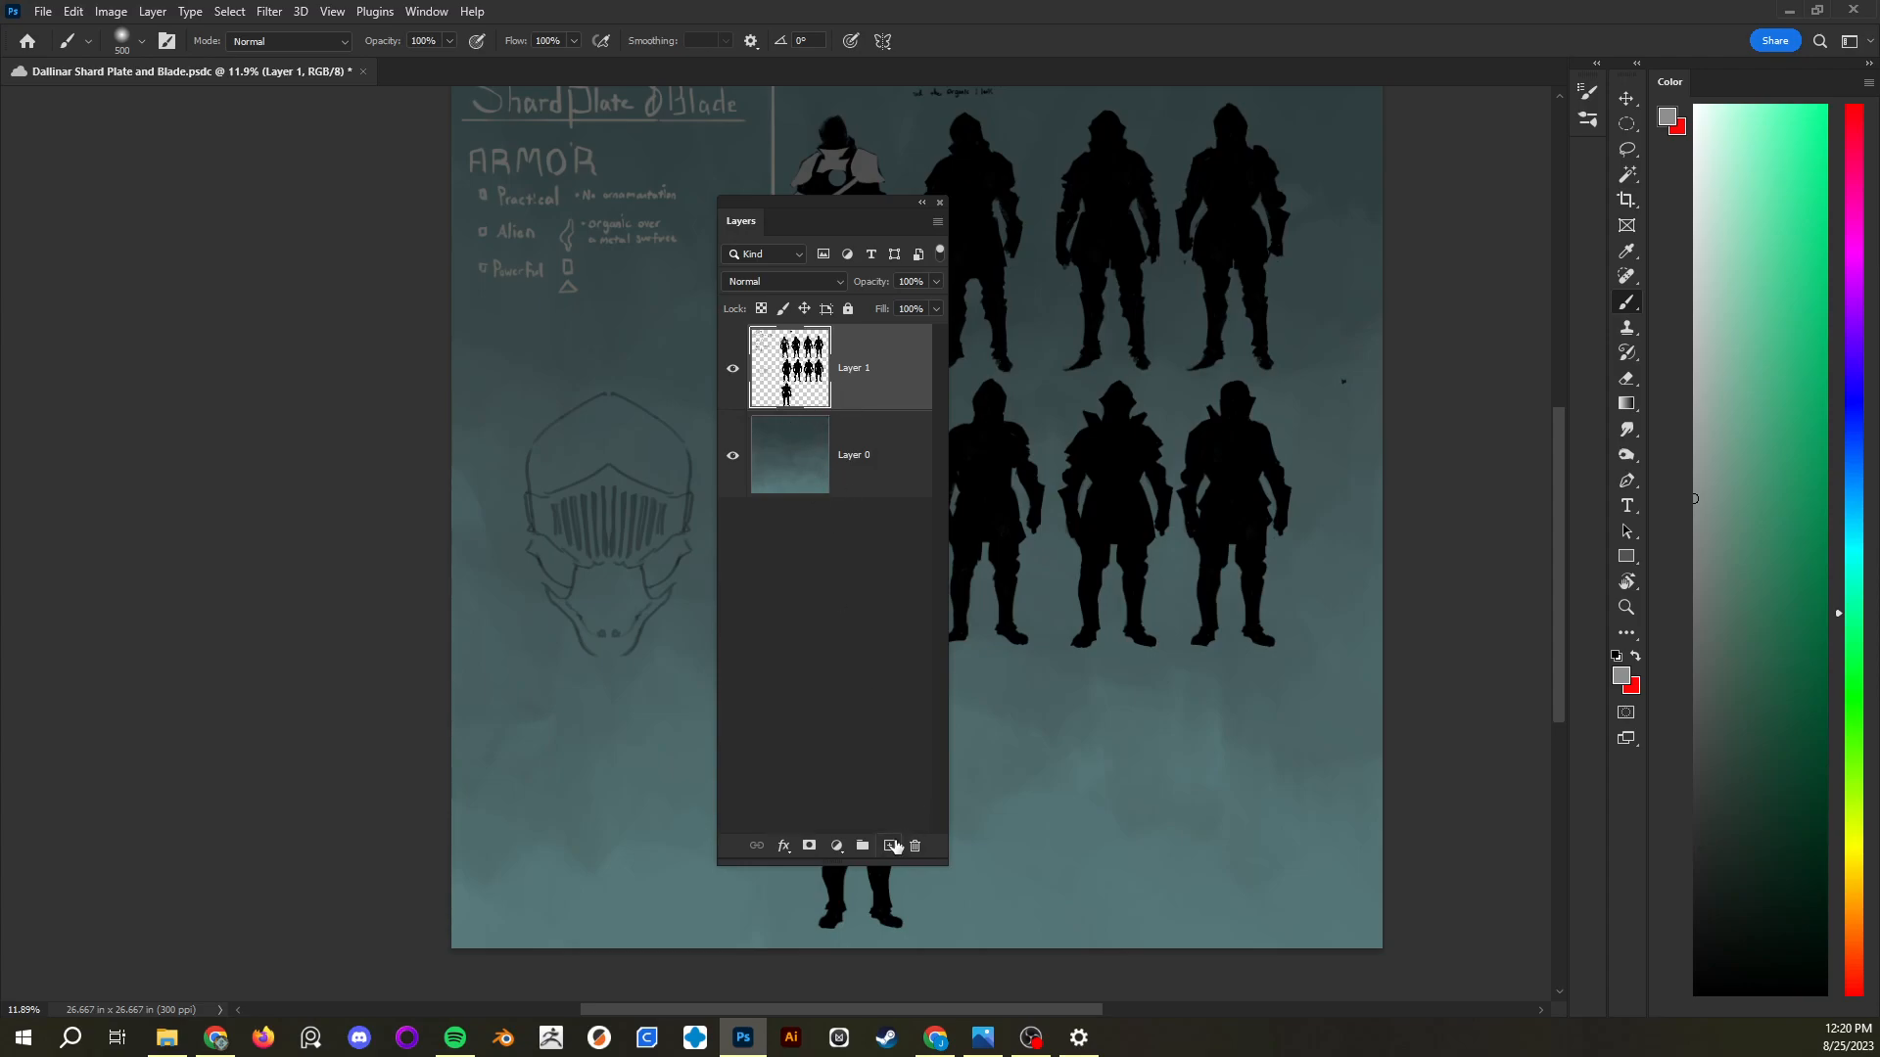
# Add three empty layers above Layer 1 and fill the topmost one with the grey foreground color
pyautogui.click(890, 846)
pyautogui.click(890, 845)
pyautogui.click(890, 846)
pyautogui.hotkey('alt', 'BackSpace')
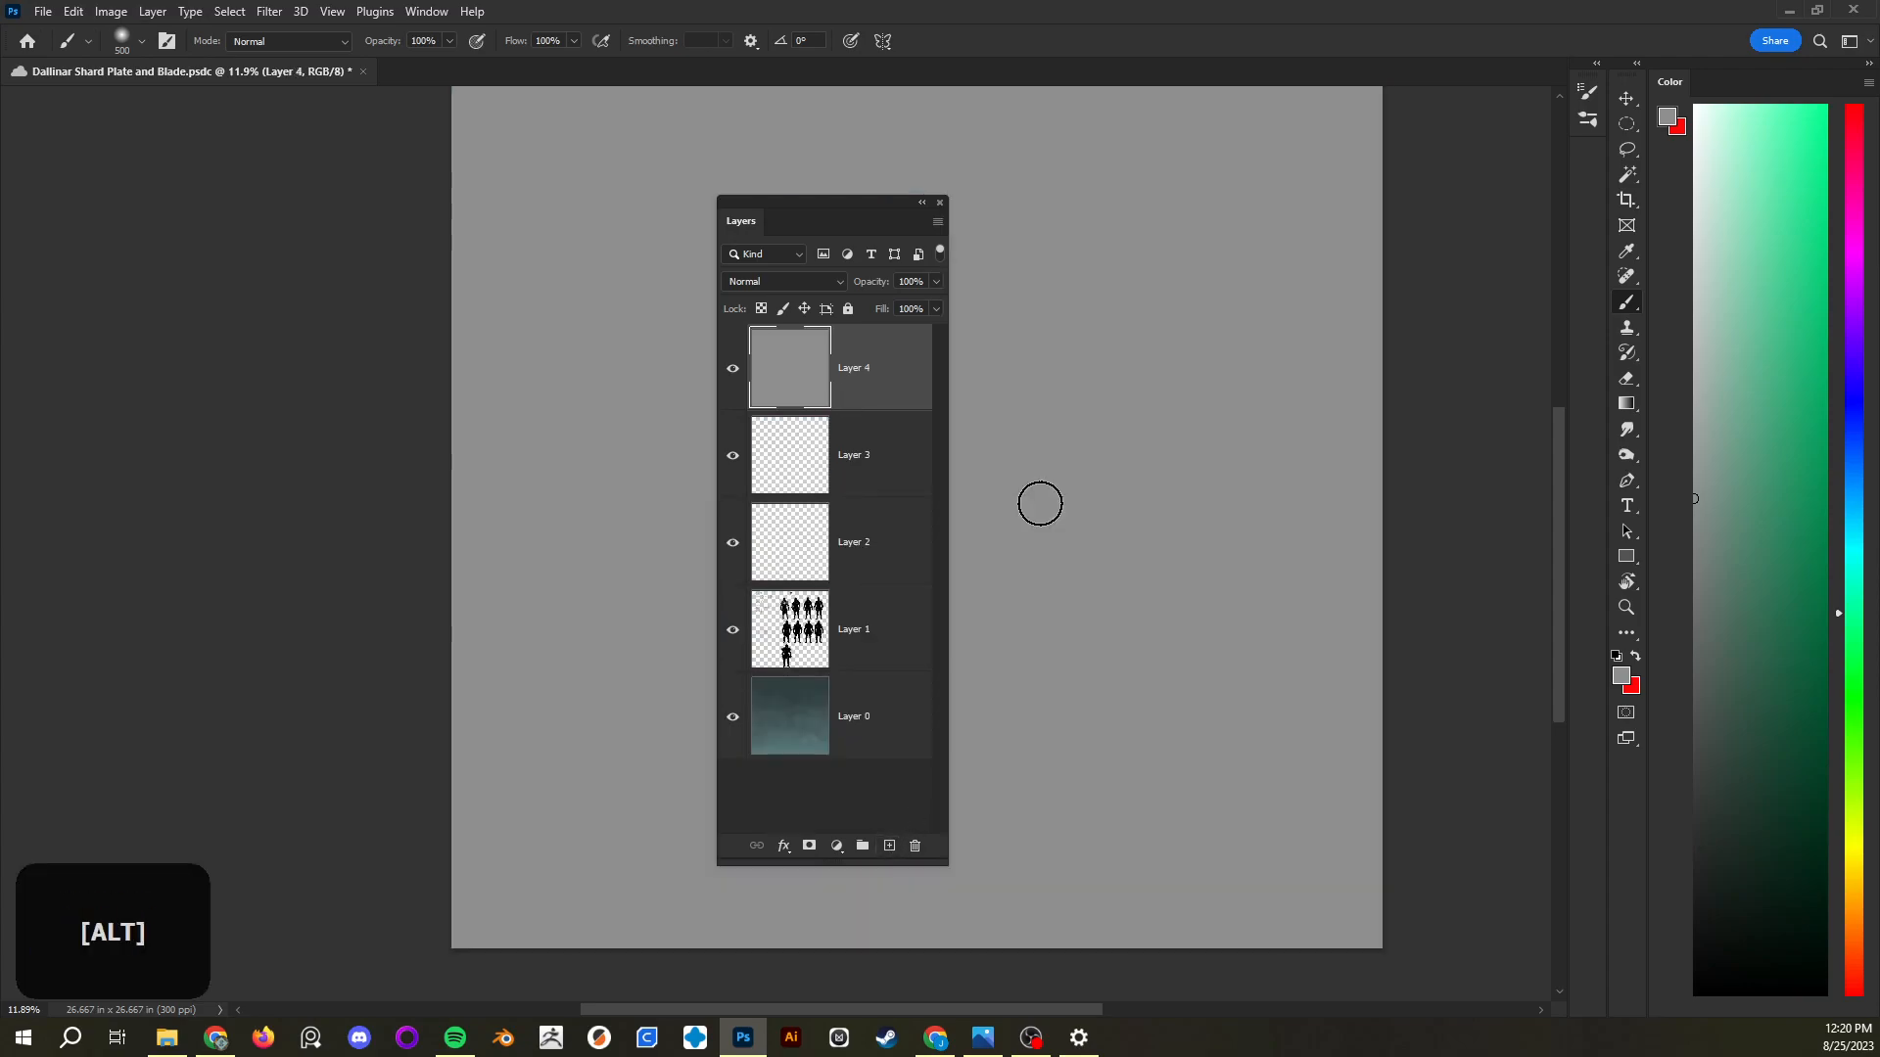
# Fill Layer 3 with a medium green and Layer 2 with a bright mint green
pyautogui.moveTo(1726, 491); pyautogui.dragTo(1790, 410)
pyautogui.click(813, 481)
pyautogui.hotkey('alt', 'BackSpace')
pyautogui.click(1771, 163)
pyautogui.click(902, 548)
pyautogui.hotkey('alt', 'BackSpace')
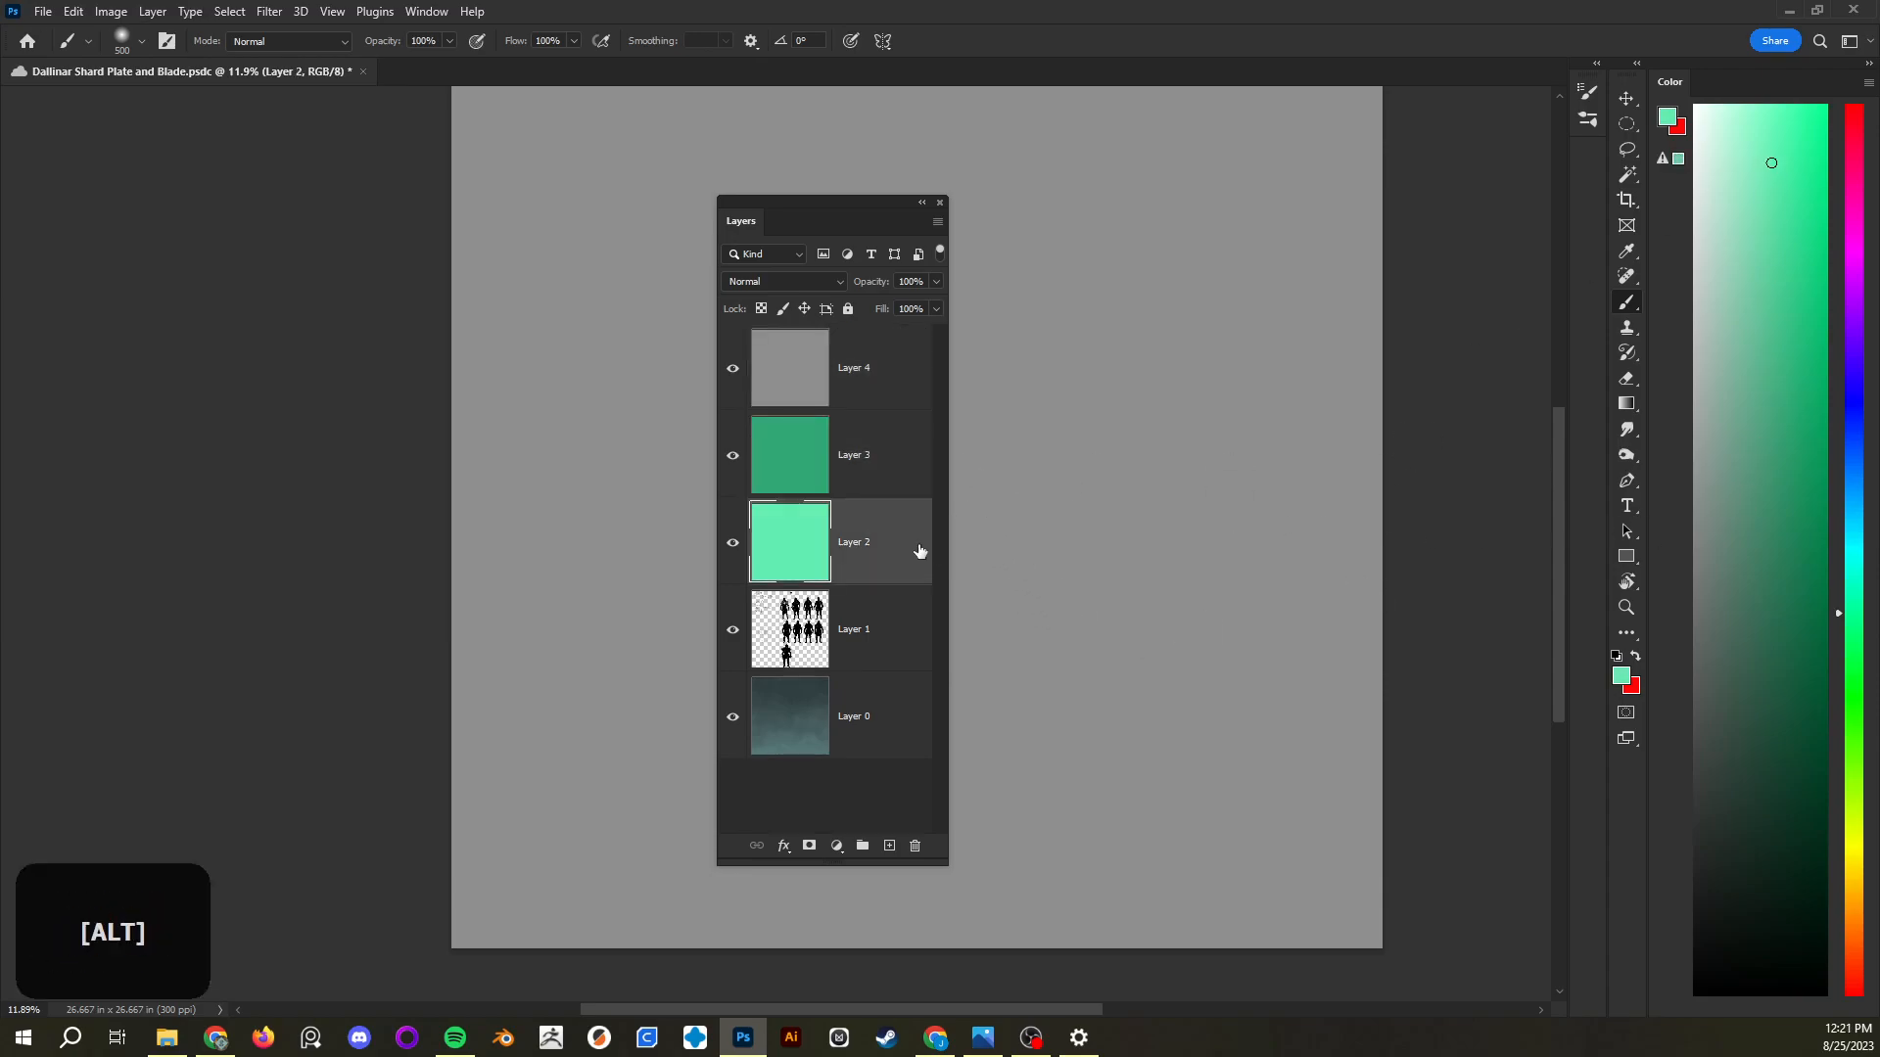
# Refill Layer 4 with a dark green
pyautogui.click(840, 368)
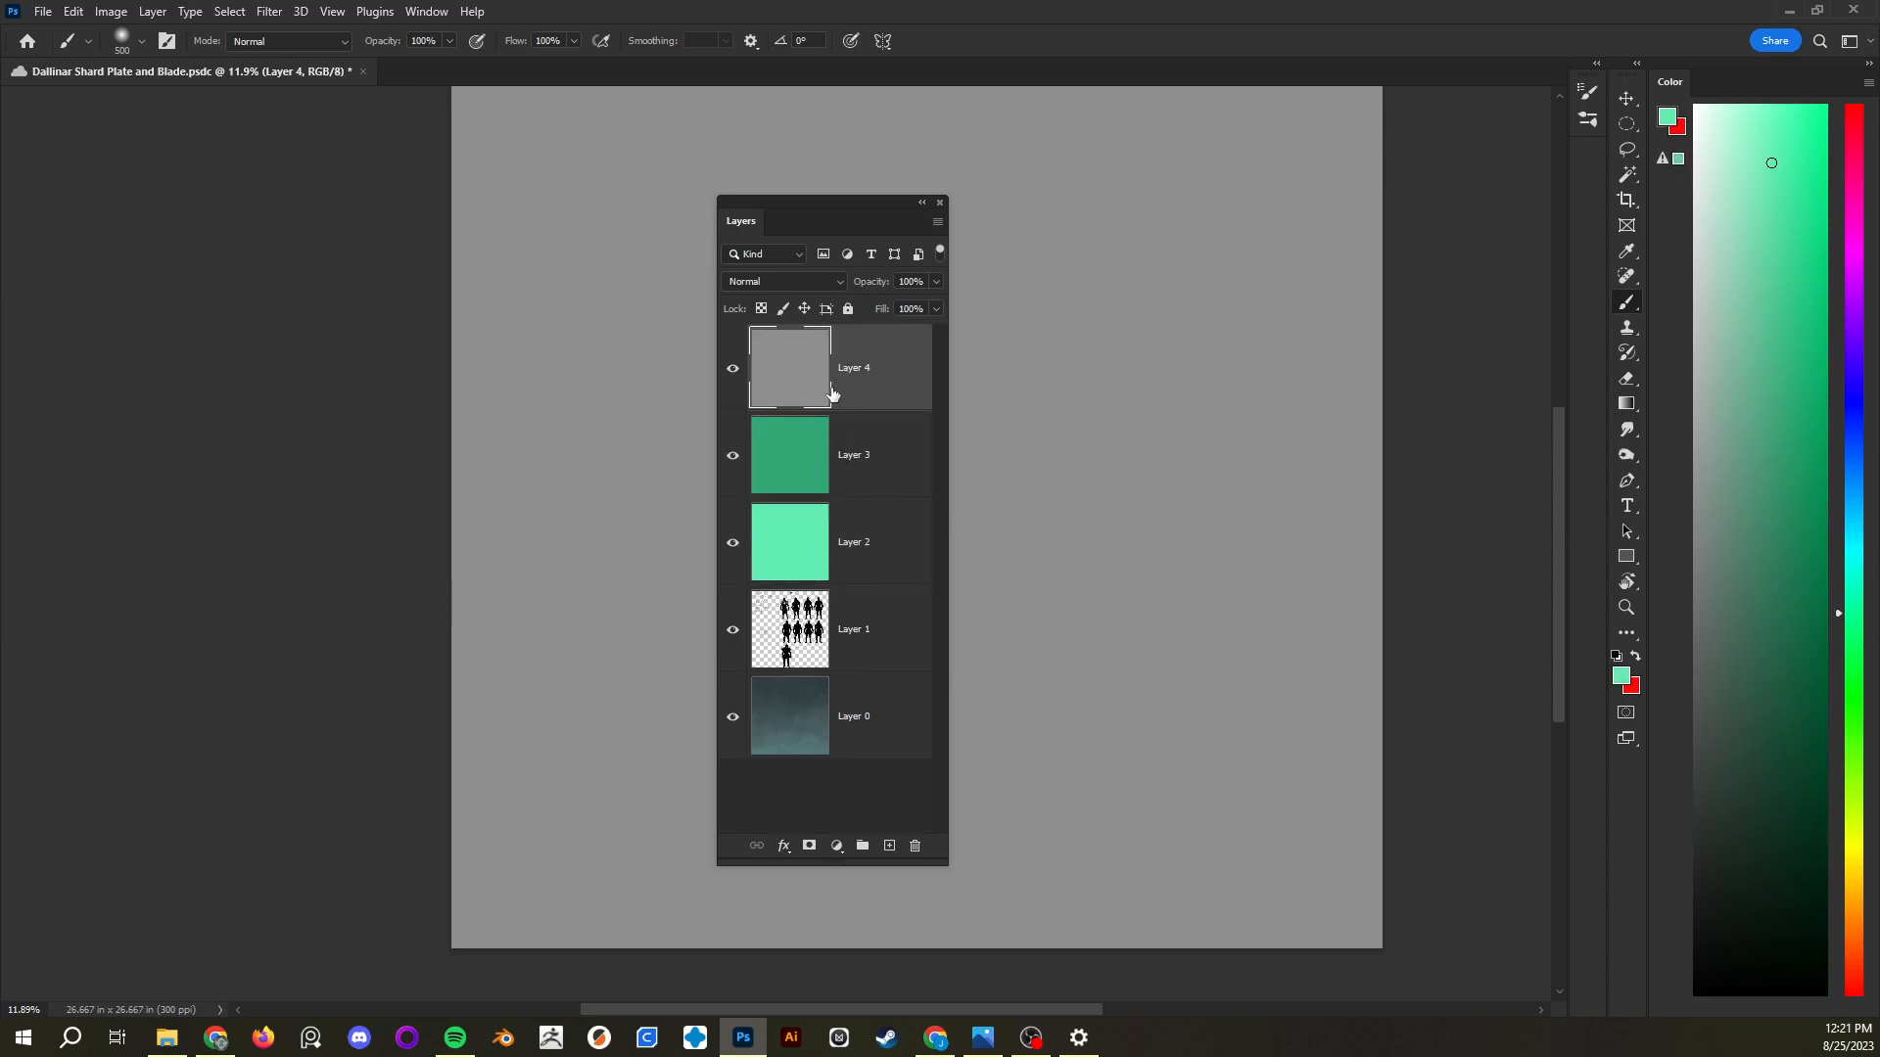
pyautogui.click(1820, 654)
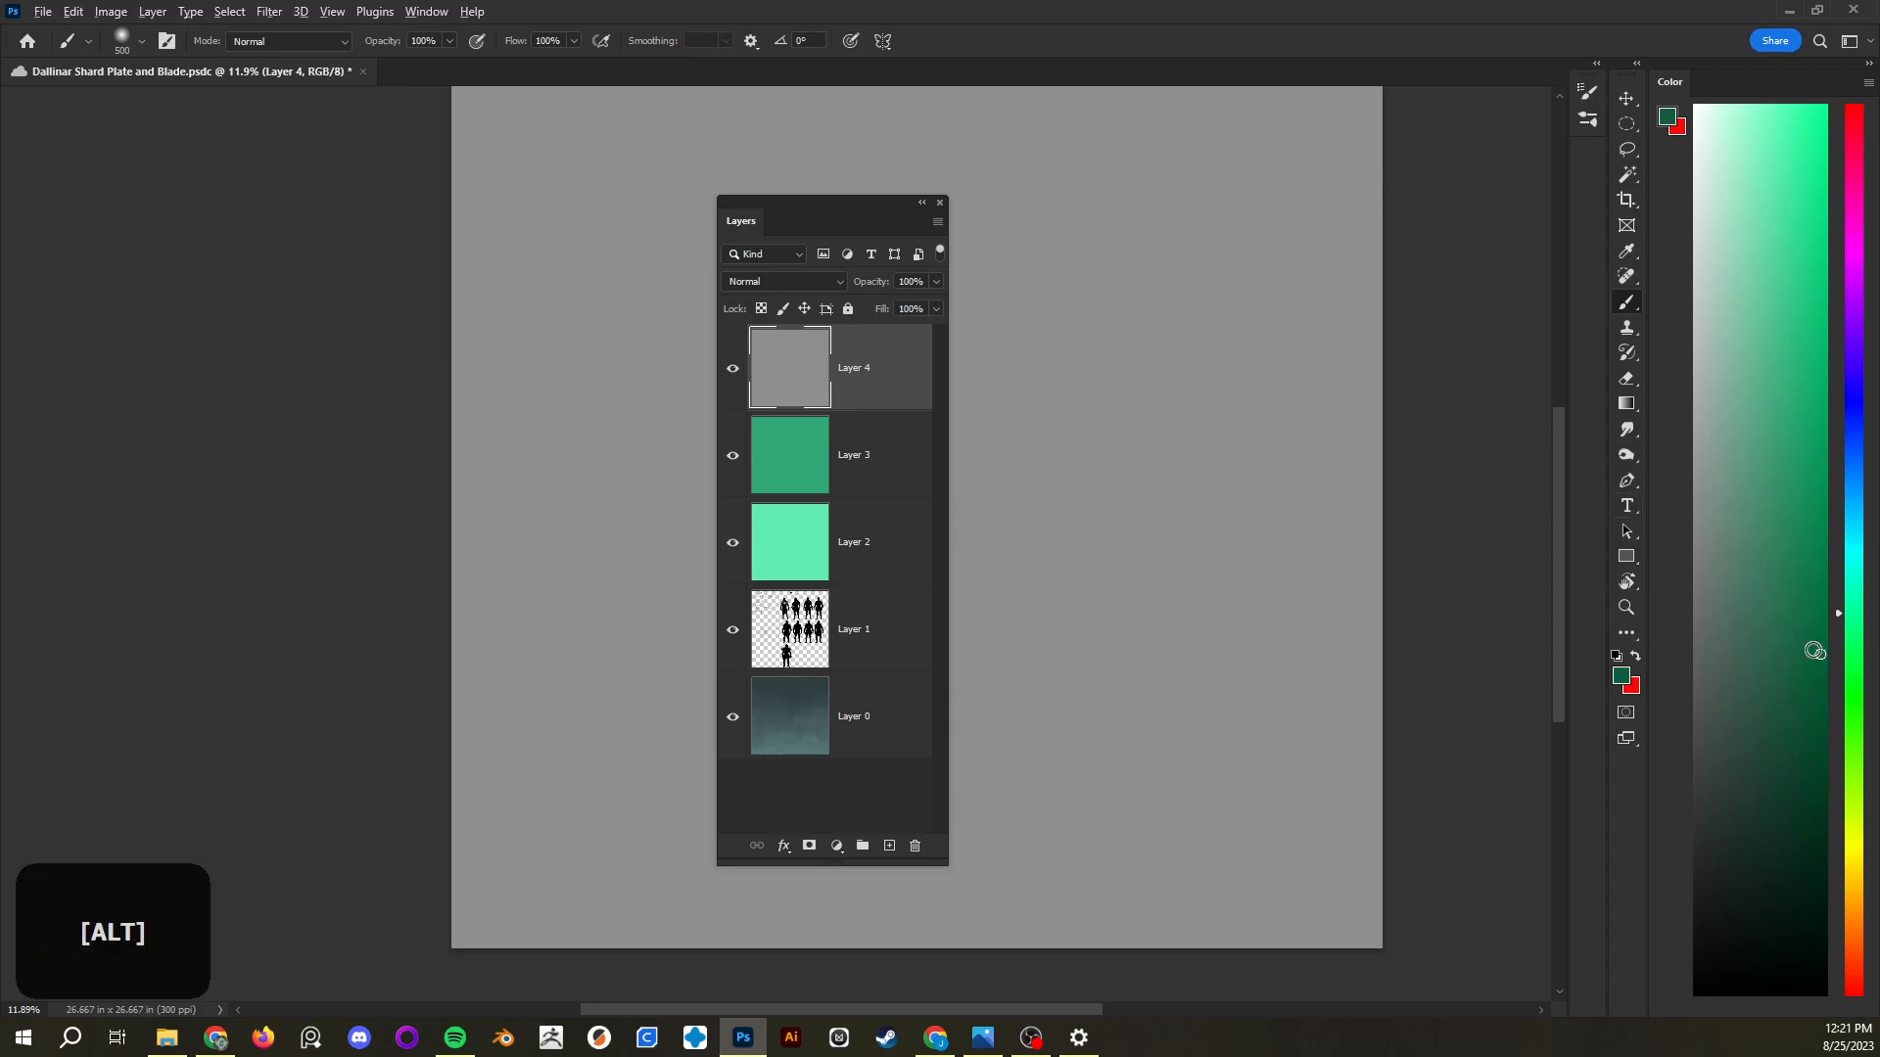
pyautogui.hotkey('alt', 'BackSpace')
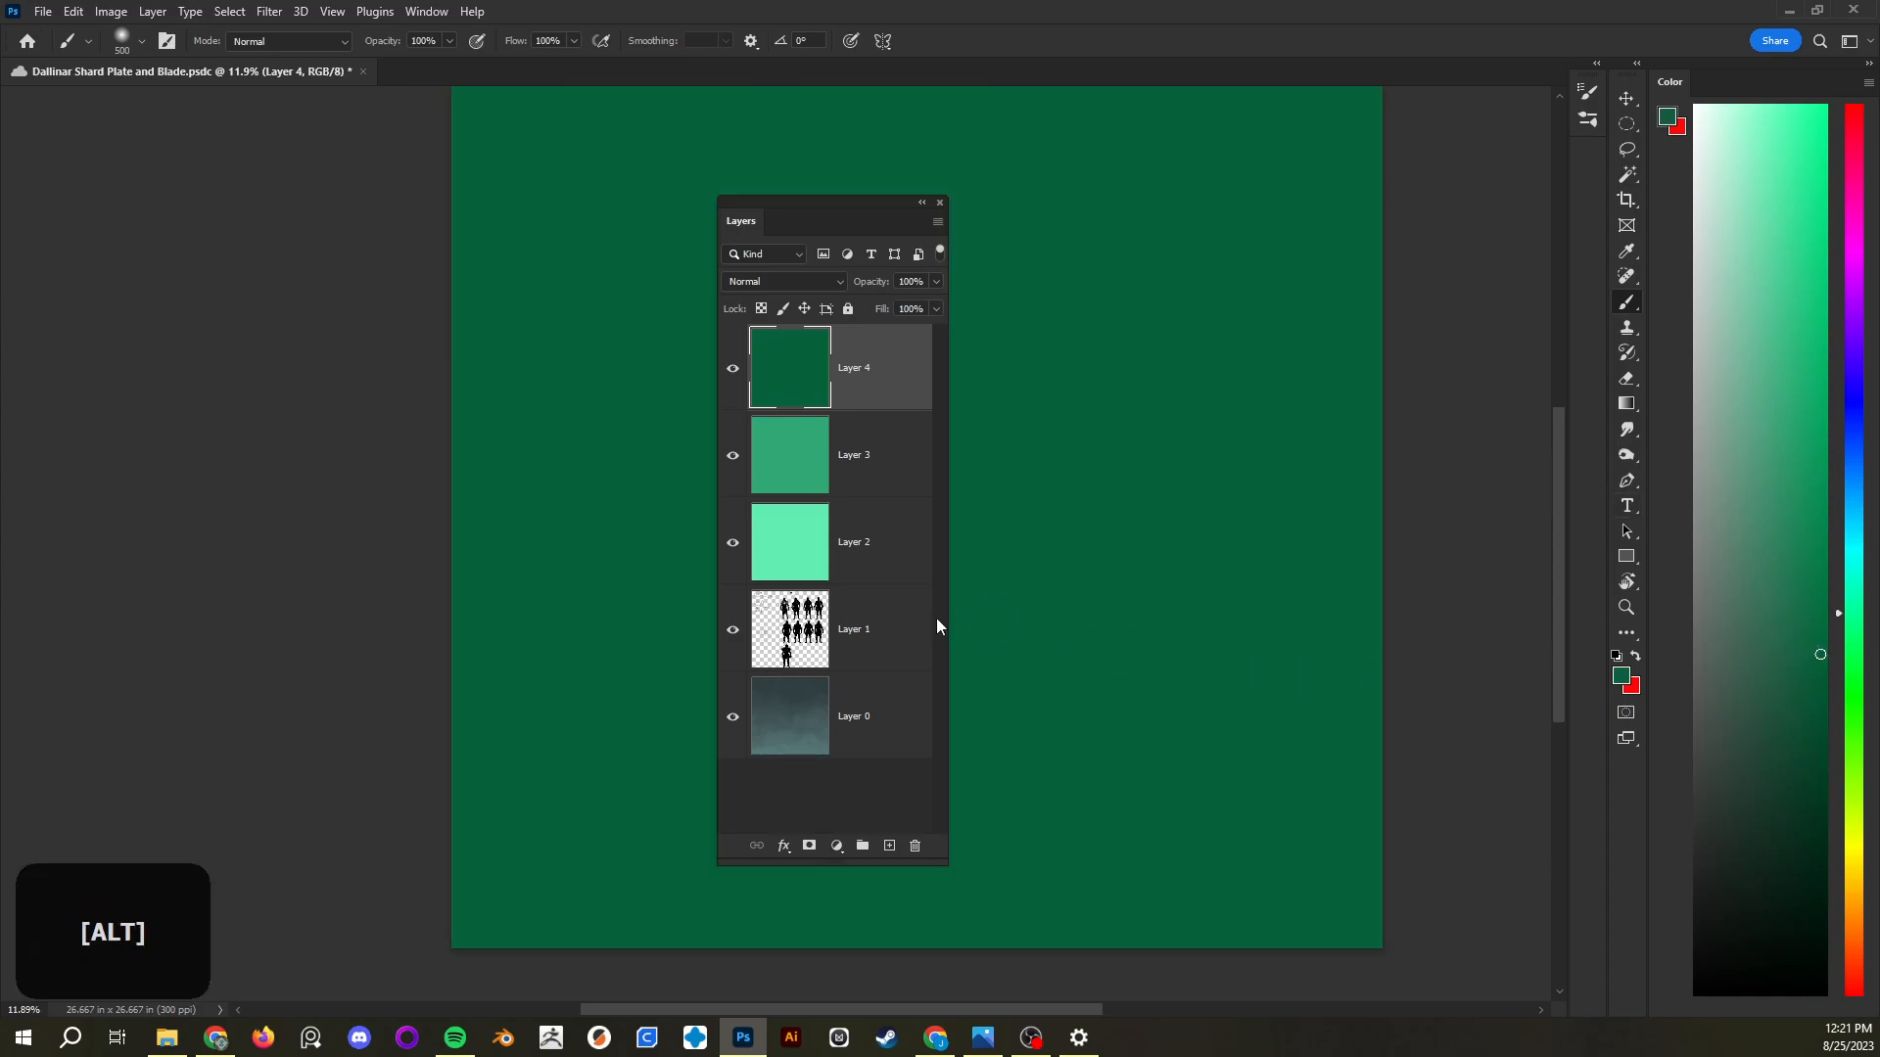
# Toggle the visibility of Layers 4, 3 and 2 off and on to compare their green fills on the canvas
pyautogui.click(788, 433)
pyautogui.click(857, 519)
pyautogui.click(854, 454)
pyautogui.click(774, 392)
pyautogui.click(733, 369)
pyautogui.click(733, 455)
pyautogui.click(732, 542)
pyautogui.click(732, 543)
pyautogui.click(732, 456)
pyautogui.click(732, 369)
pyautogui.moveTo(731, 388); pyautogui.dragTo(742, 490)
pyautogui.click(742, 487)
pyautogui.click(737, 534)
pyautogui.click(743, 382)
pyautogui.click(735, 437)
pyautogui.click(741, 388)
pyautogui.click(740, 550)
pyautogui.click(740, 521)
pyautogui.click(738, 465)
pyautogui.click(738, 382)
pyautogui.click(734, 456)
pyautogui.click(738, 394)
pyautogui.click(732, 475)
pyautogui.click(734, 374)
# Select Layers 4, 3 and 2 together and put them in a new layer group
pyautogui.keyDown('shift'); pyautogui.click(871, 563); pyautogui.keyUp('shift')
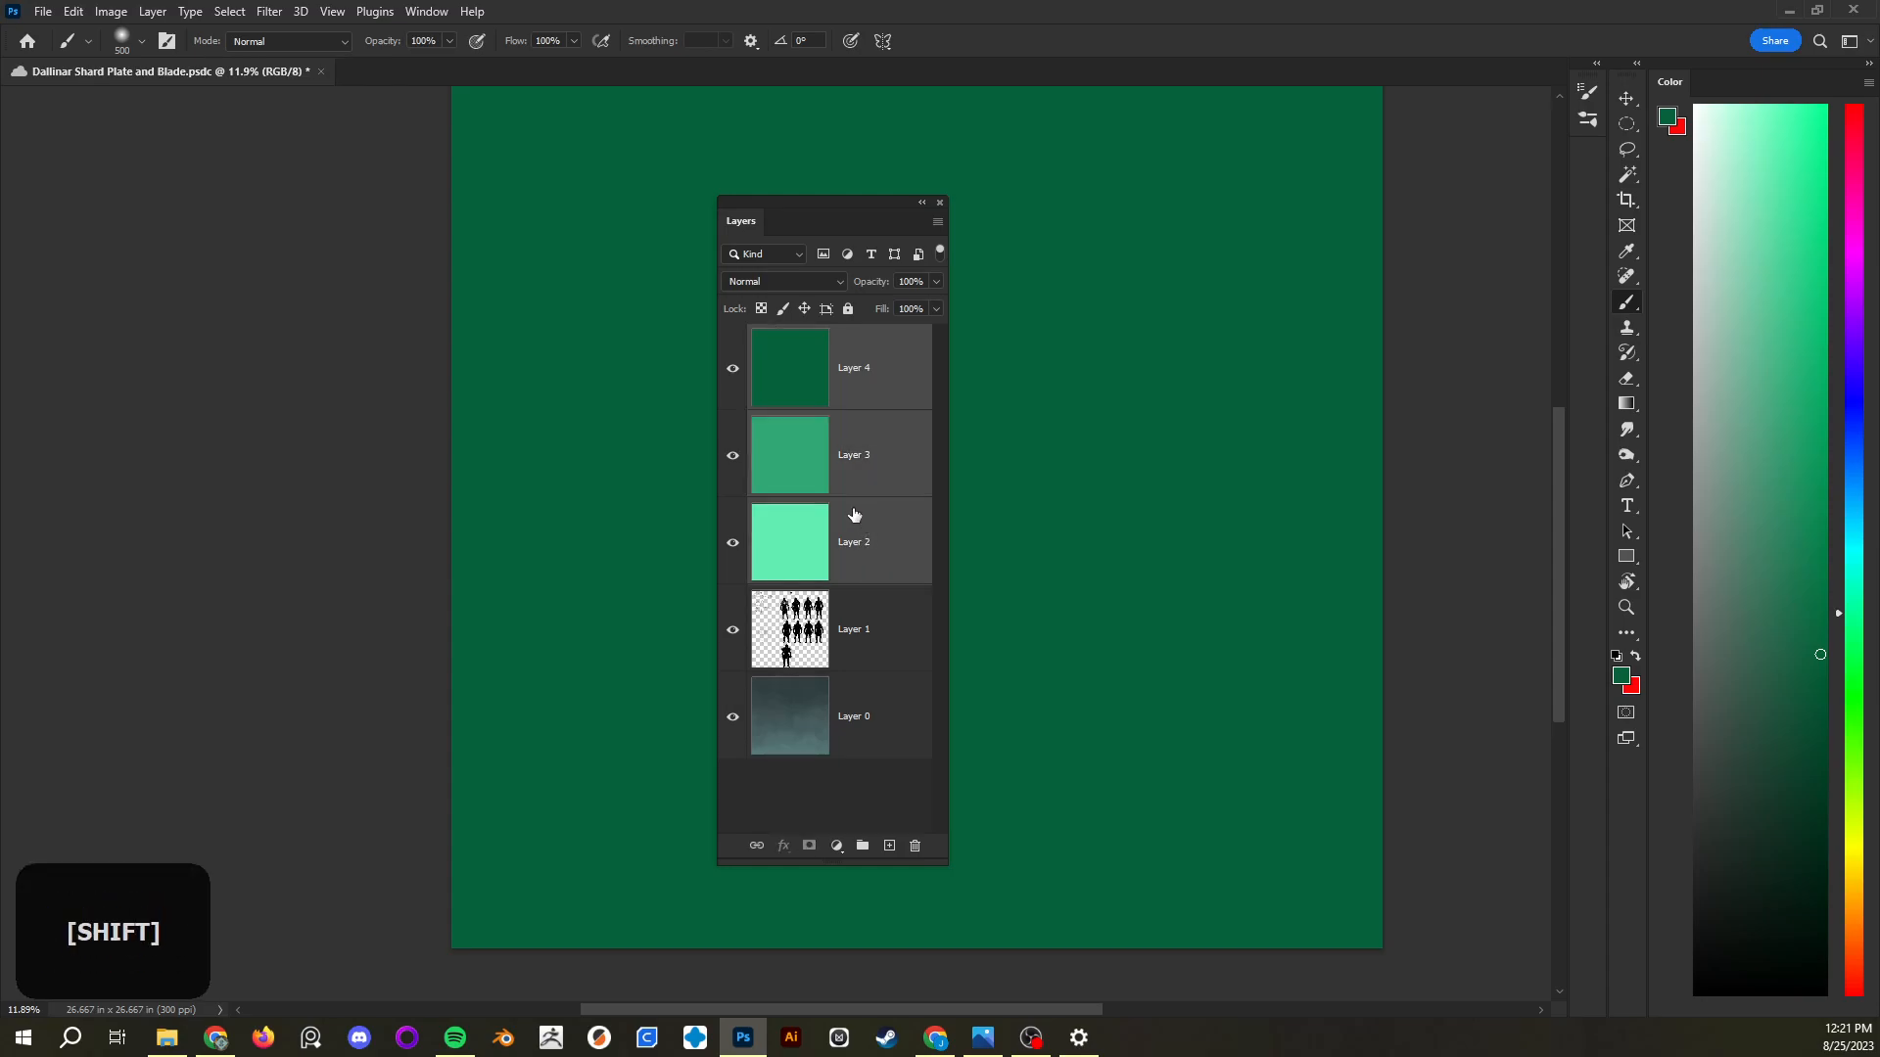
pyautogui.click(882, 522)
pyautogui.keyDown('ctrl'); pyautogui.click(868, 472); pyautogui.keyUp('ctrl')
pyautogui.keyDown('ctrl'); pyautogui.click(872, 386); pyautogui.keyUp('ctrl')
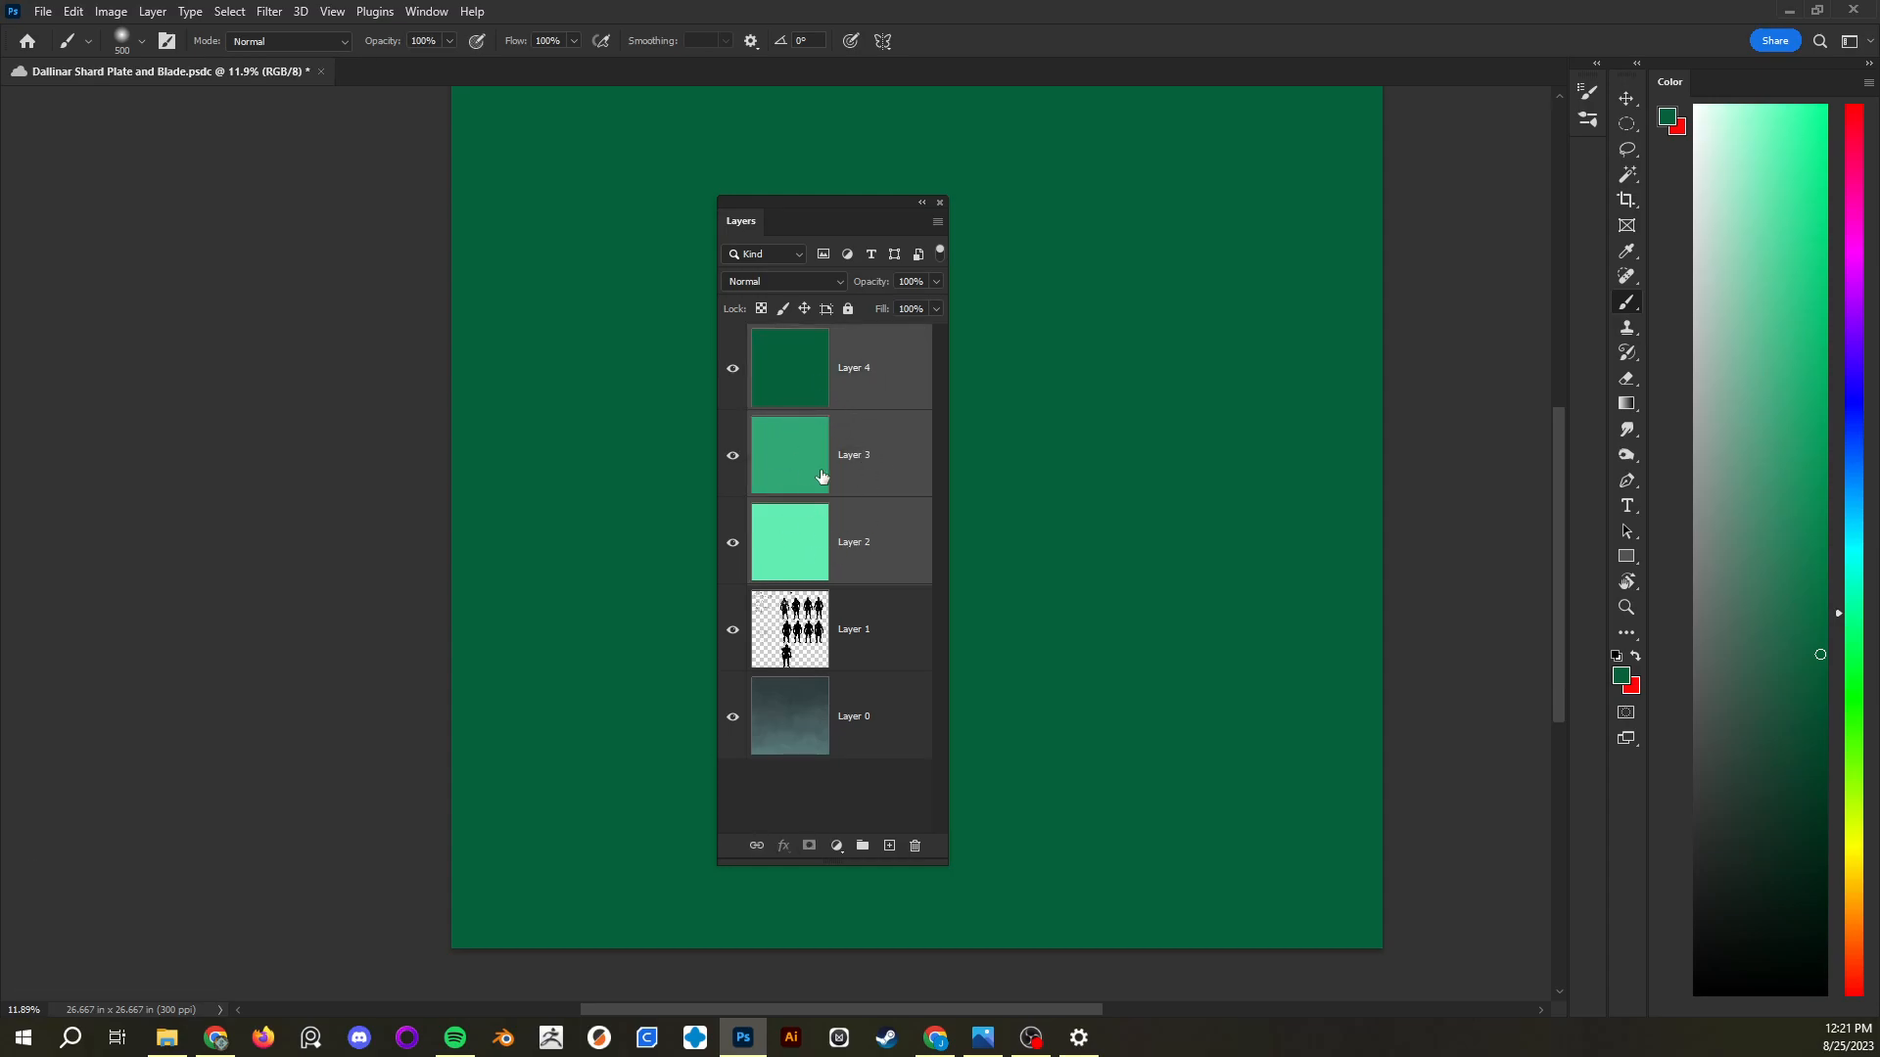
pyautogui.click(862, 850)
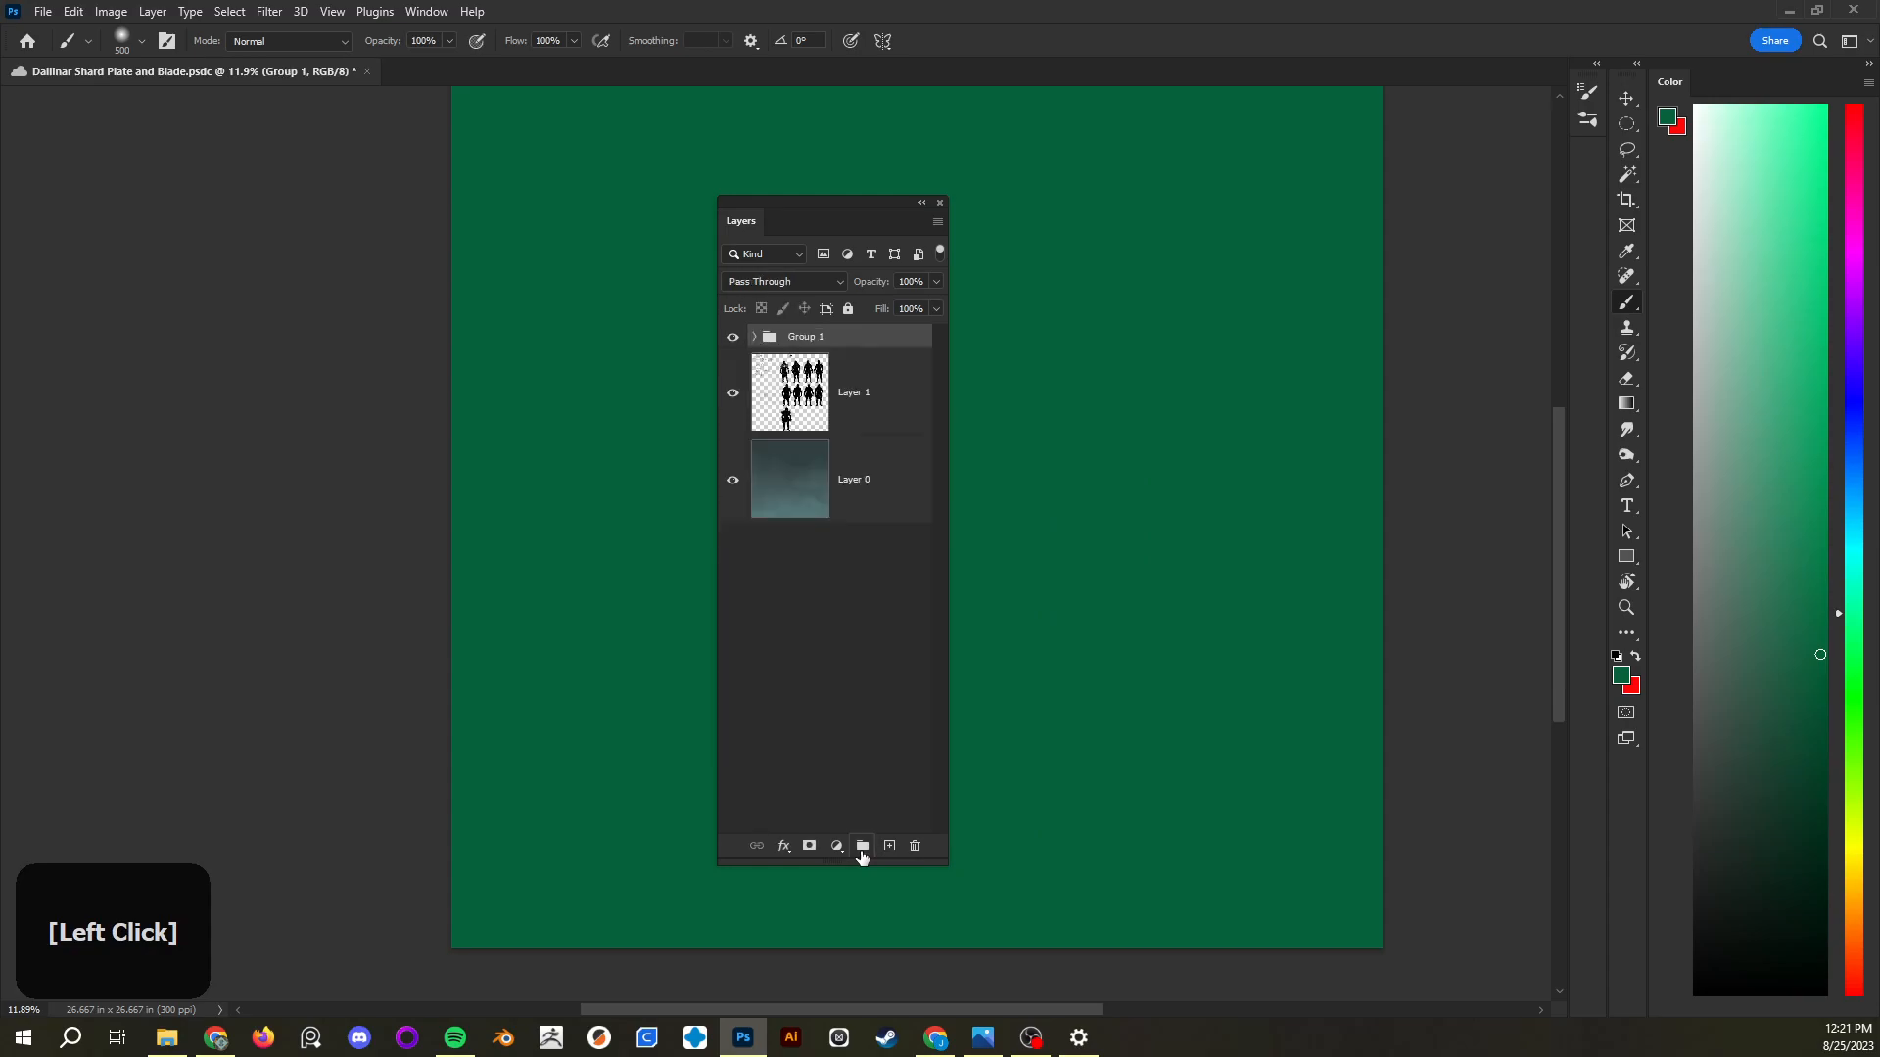
# Rename the new layer group as Green
pyautogui.doubleClick(803, 338)
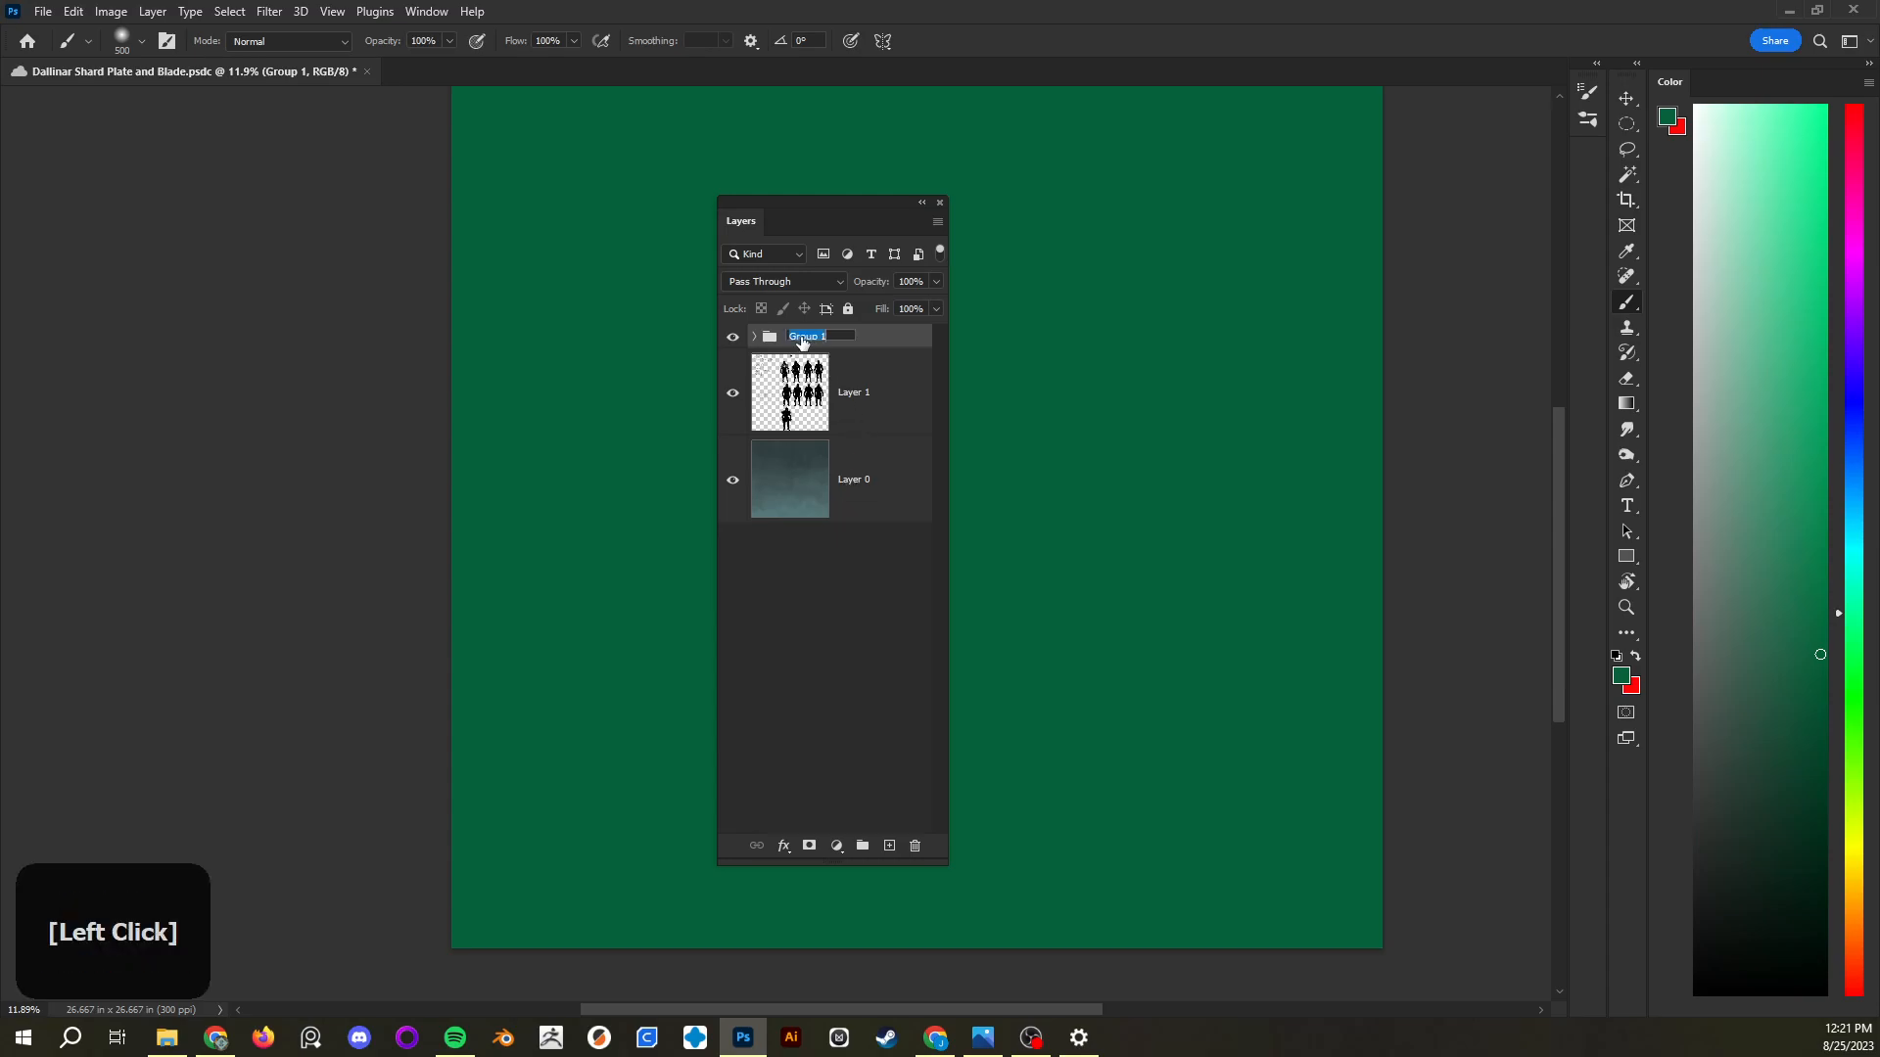
pyautogui.write('Gree')
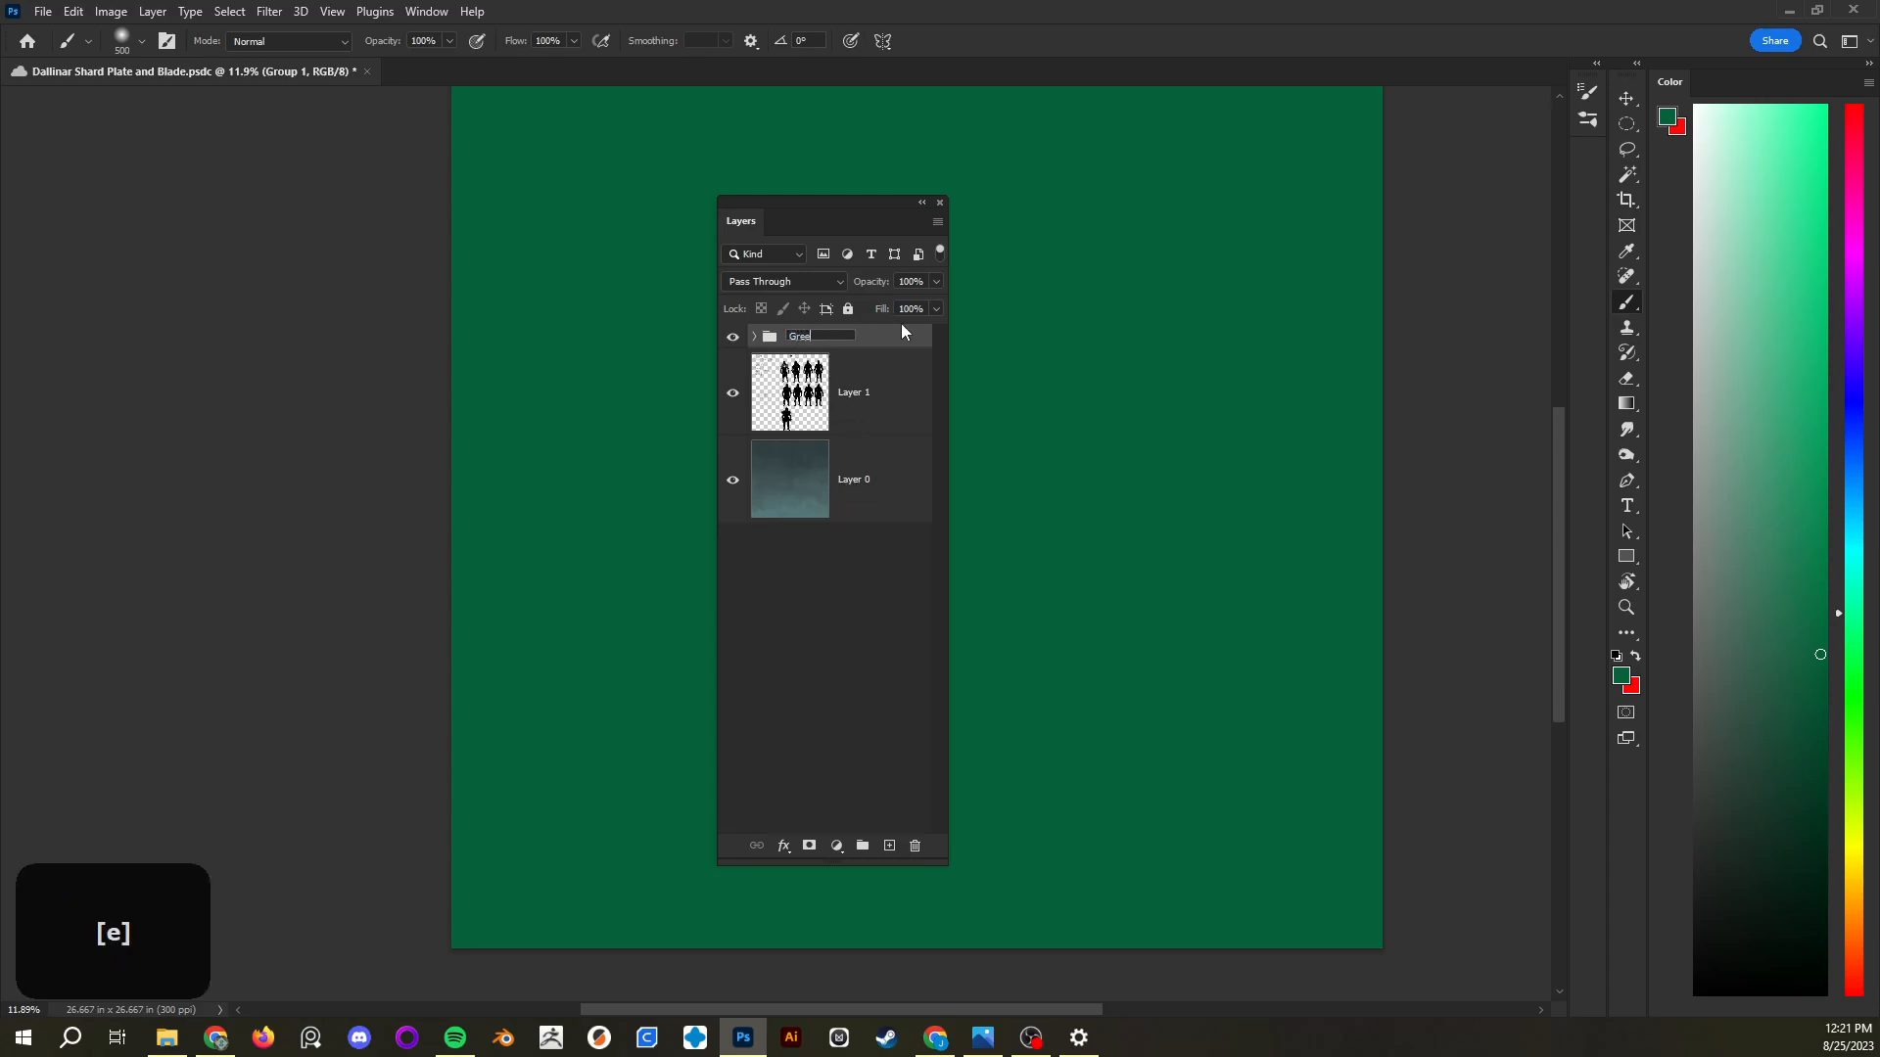
pyautogui.click(896, 342)
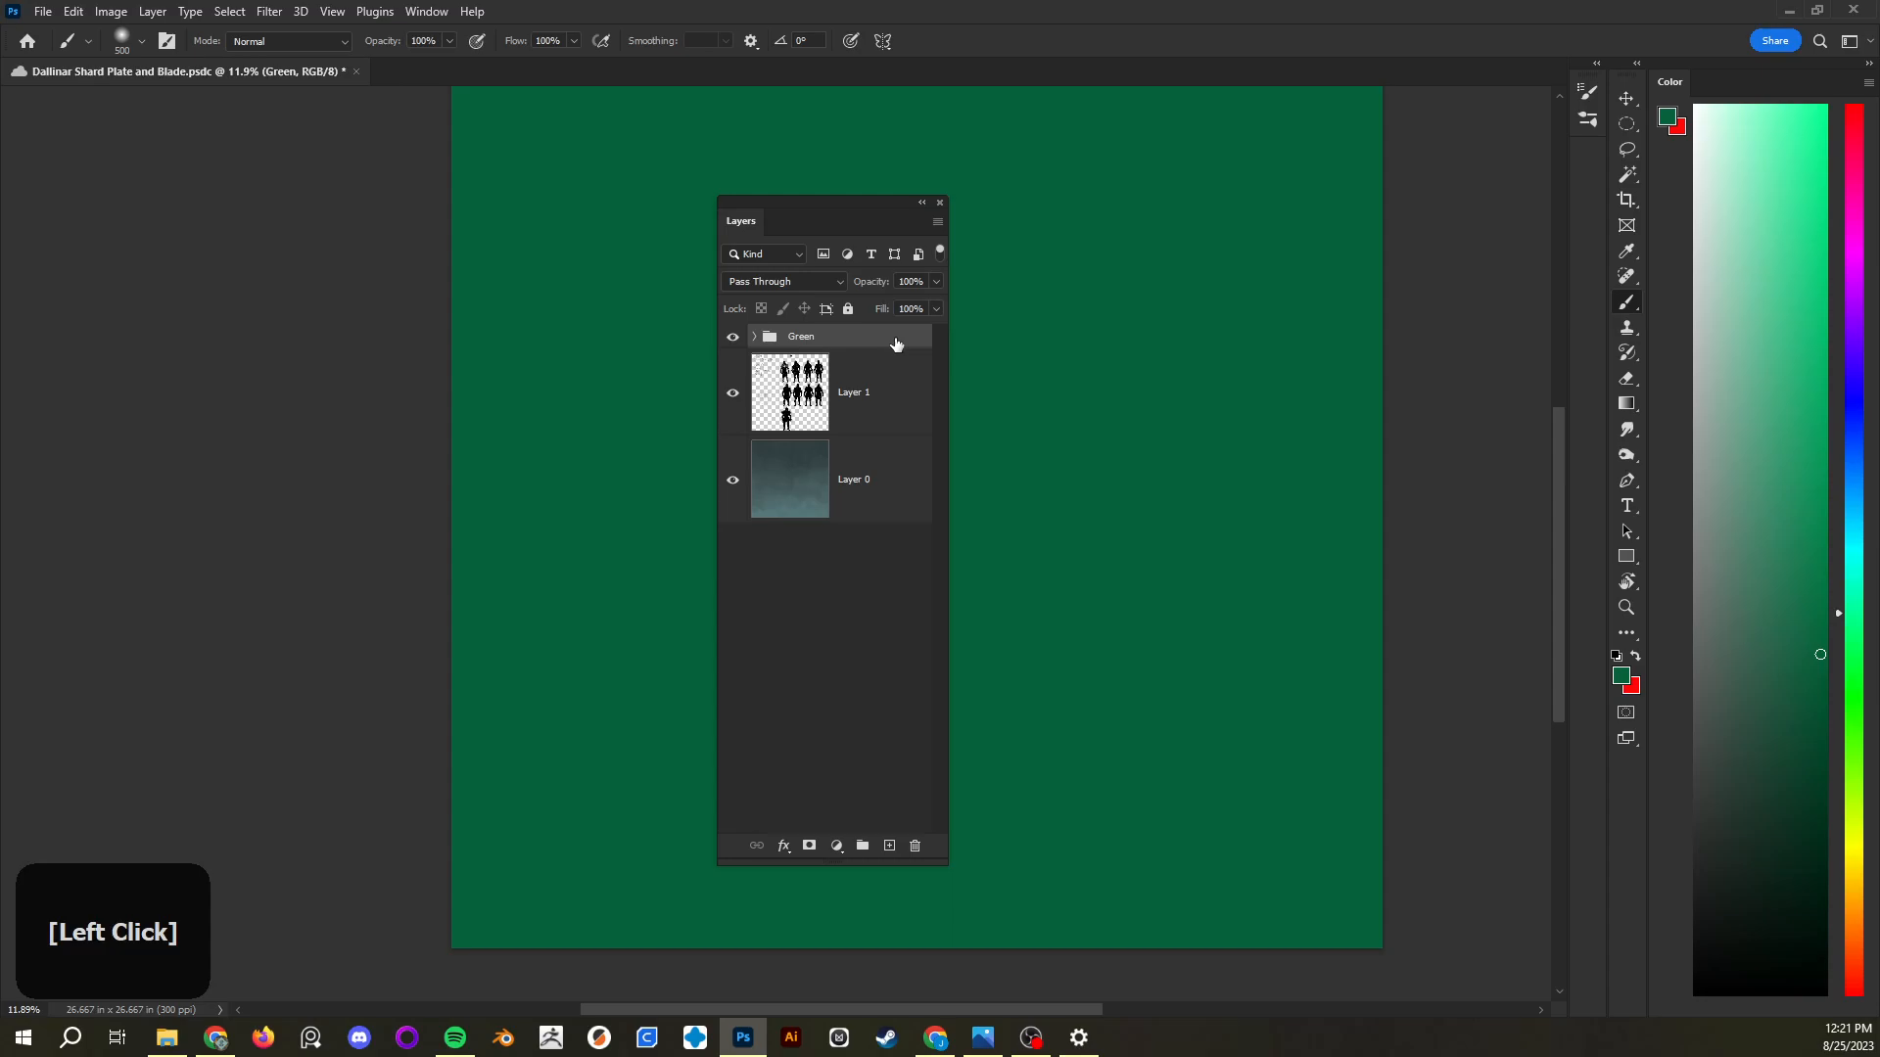
# Expand the Green group and toggle the visibility of its individual layers, Layer 4 and Layer 3
pyautogui.click(755, 338)
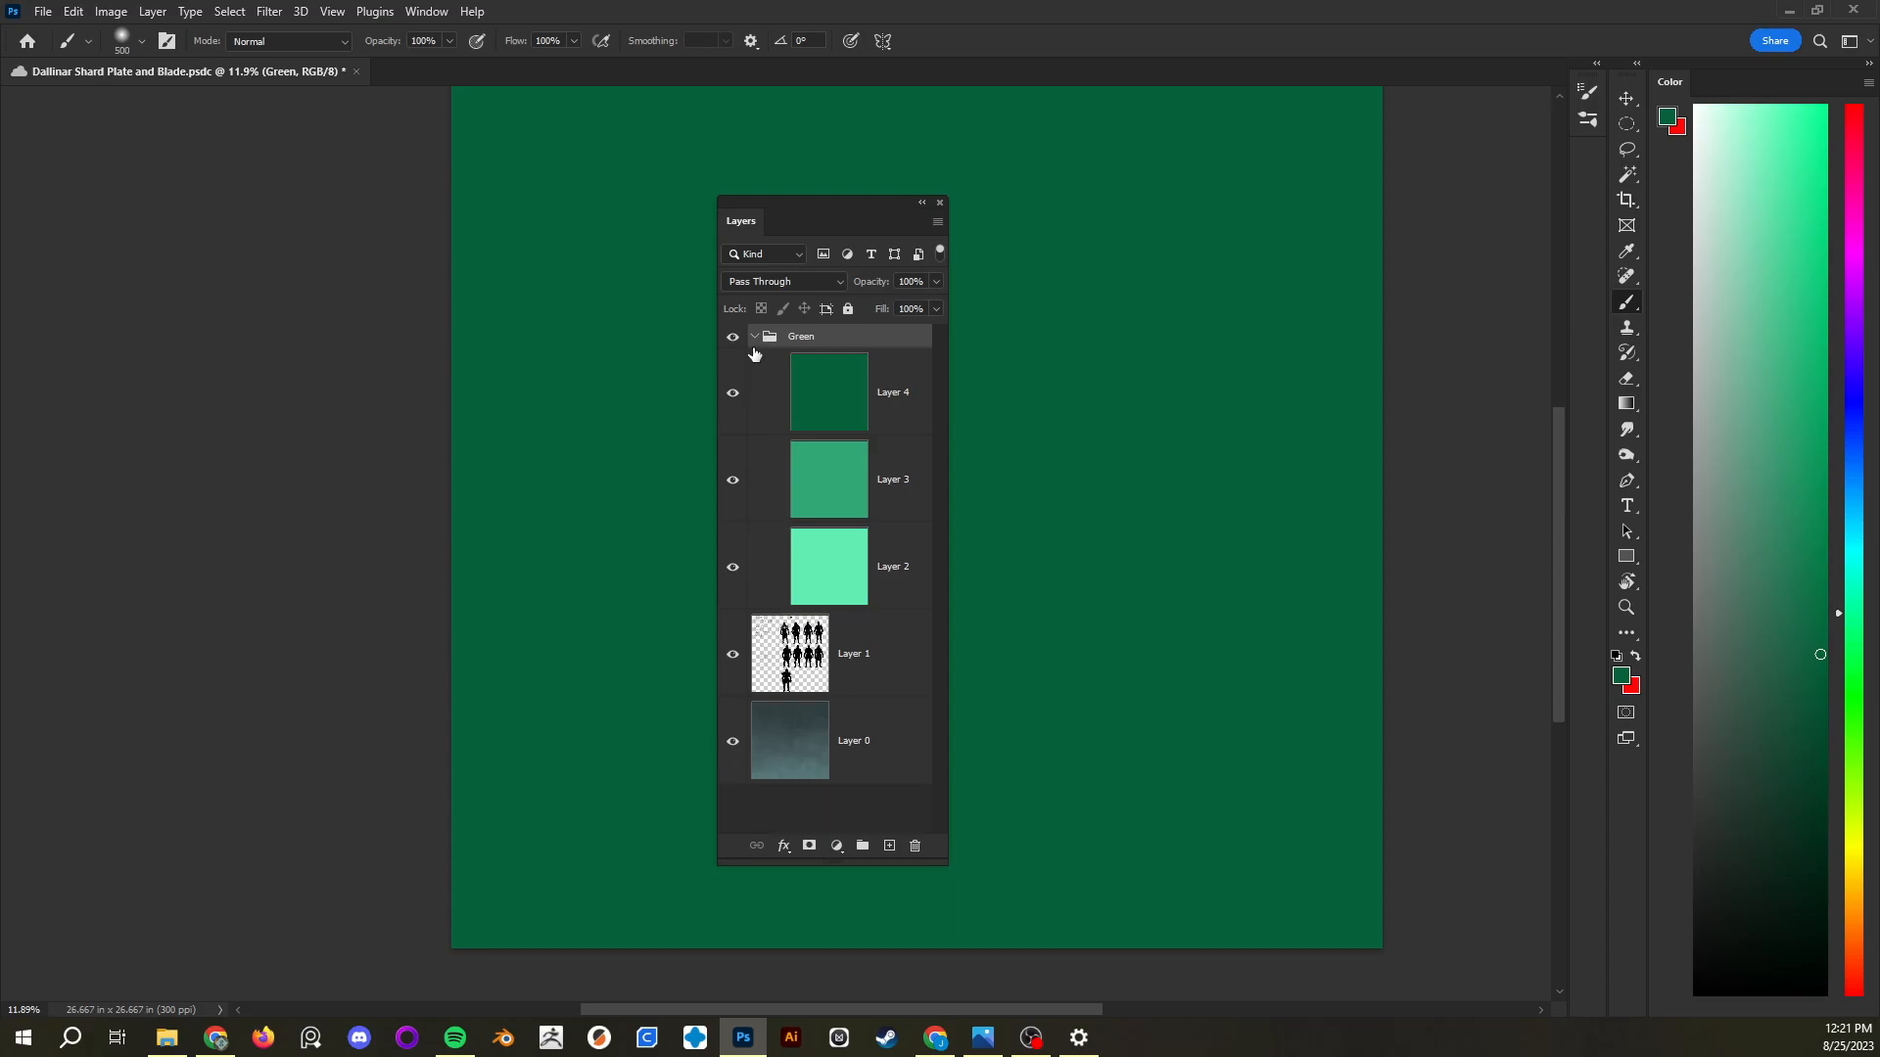
pyautogui.click(733, 397)
pyautogui.click(733, 397)
pyautogui.click(734, 472)
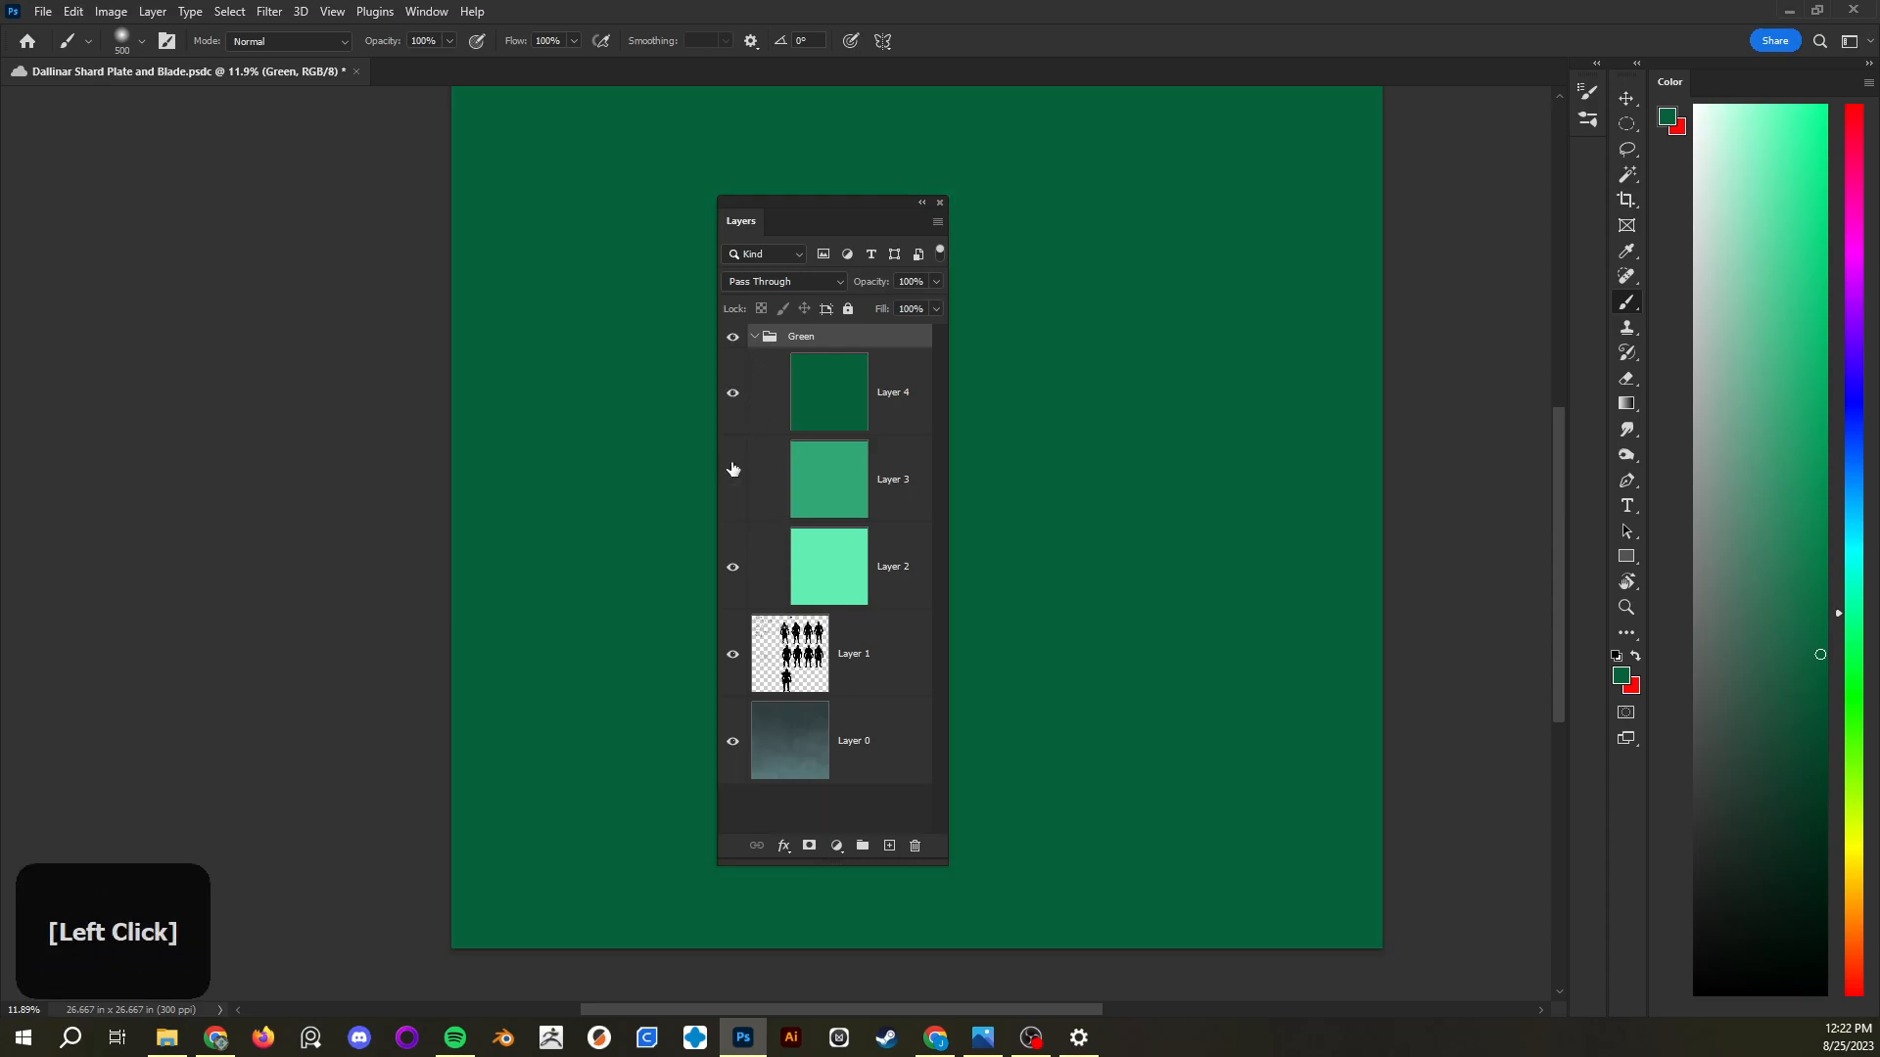
pyautogui.moveTo(733, 391)
pyautogui.mouseDown()
pyautogui.moveTo(738, 570)
pyautogui.moveTo(732, 413)
pyautogui.mouseUp()
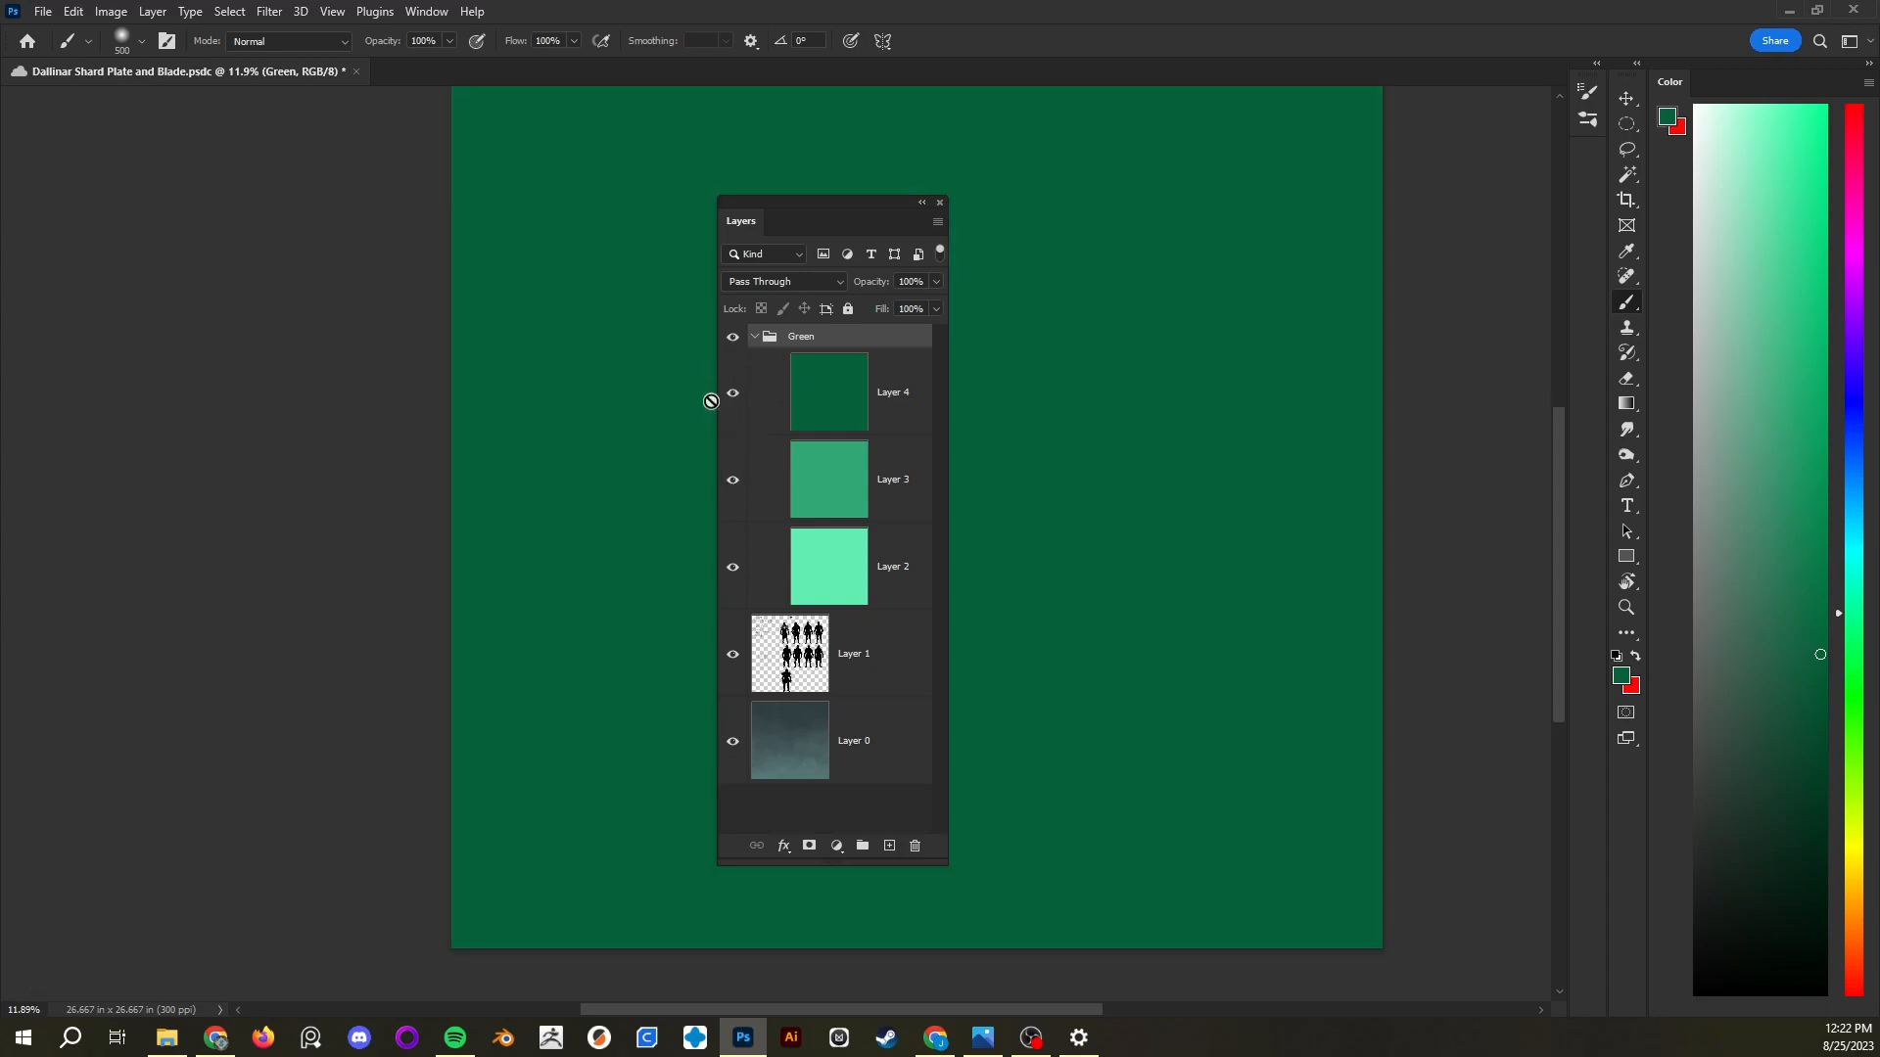
# Hide and show the whole Green group twice to view the canvas with and without it
pyautogui.click(737, 338)
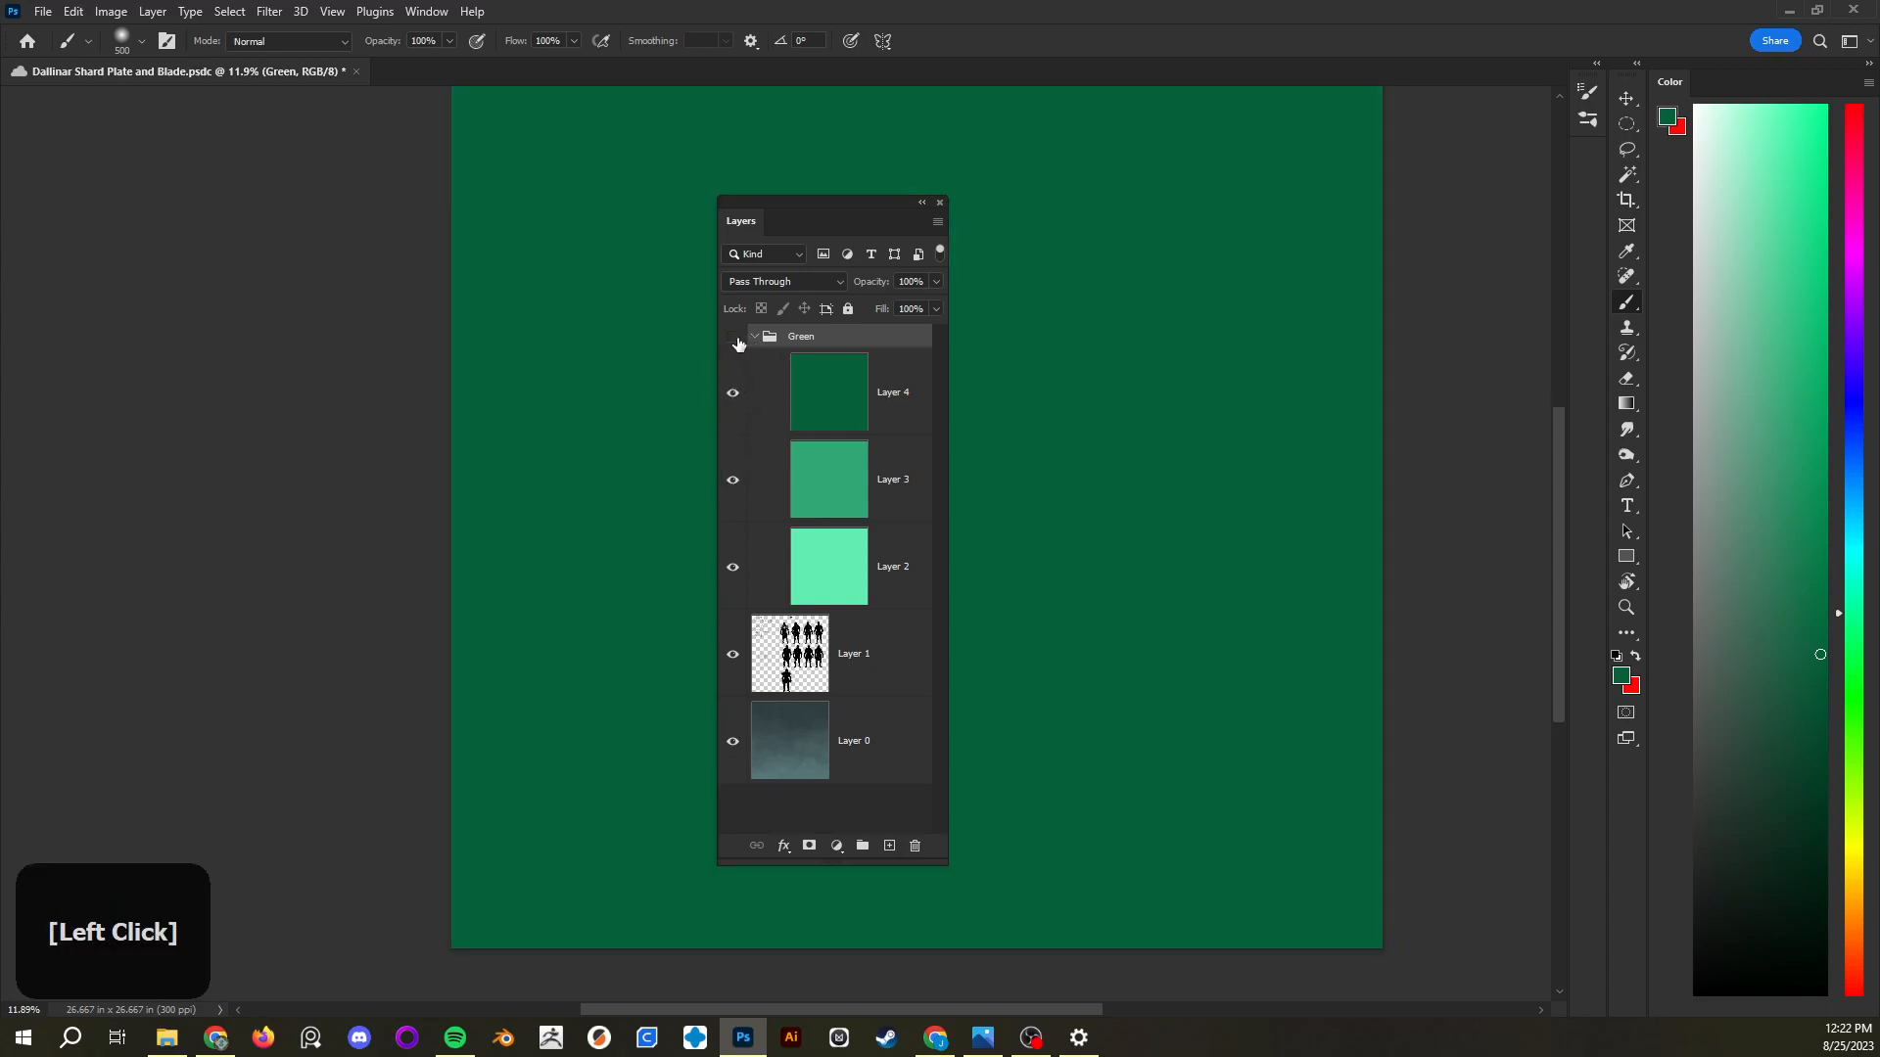
pyautogui.click(736, 339)
pyautogui.click(736, 339)
pyautogui.click(737, 339)
# Collapse and hide the Green group, and move it below Layer 0
pyautogui.click(756, 338)
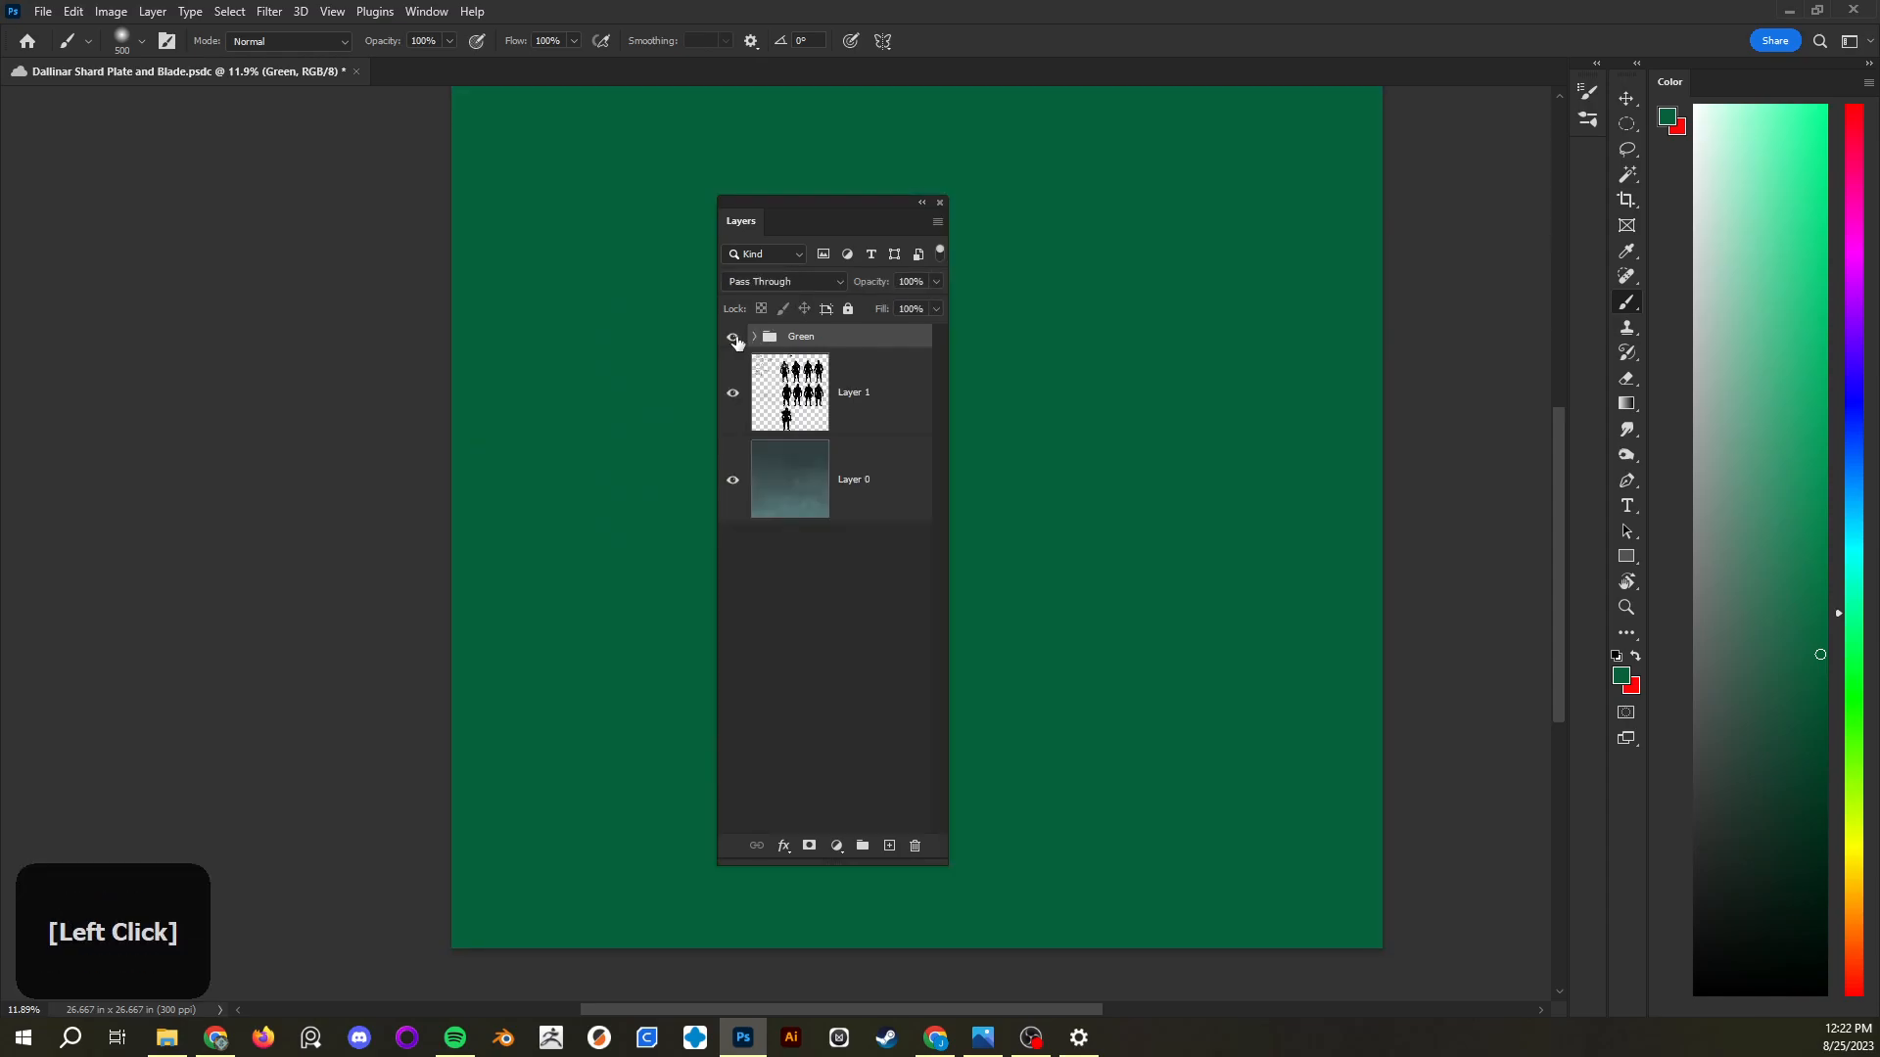
pyautogui.click(736, 339)
pyautogui.moveTo(791, 338); pyautogui.dragTo(834, 517)
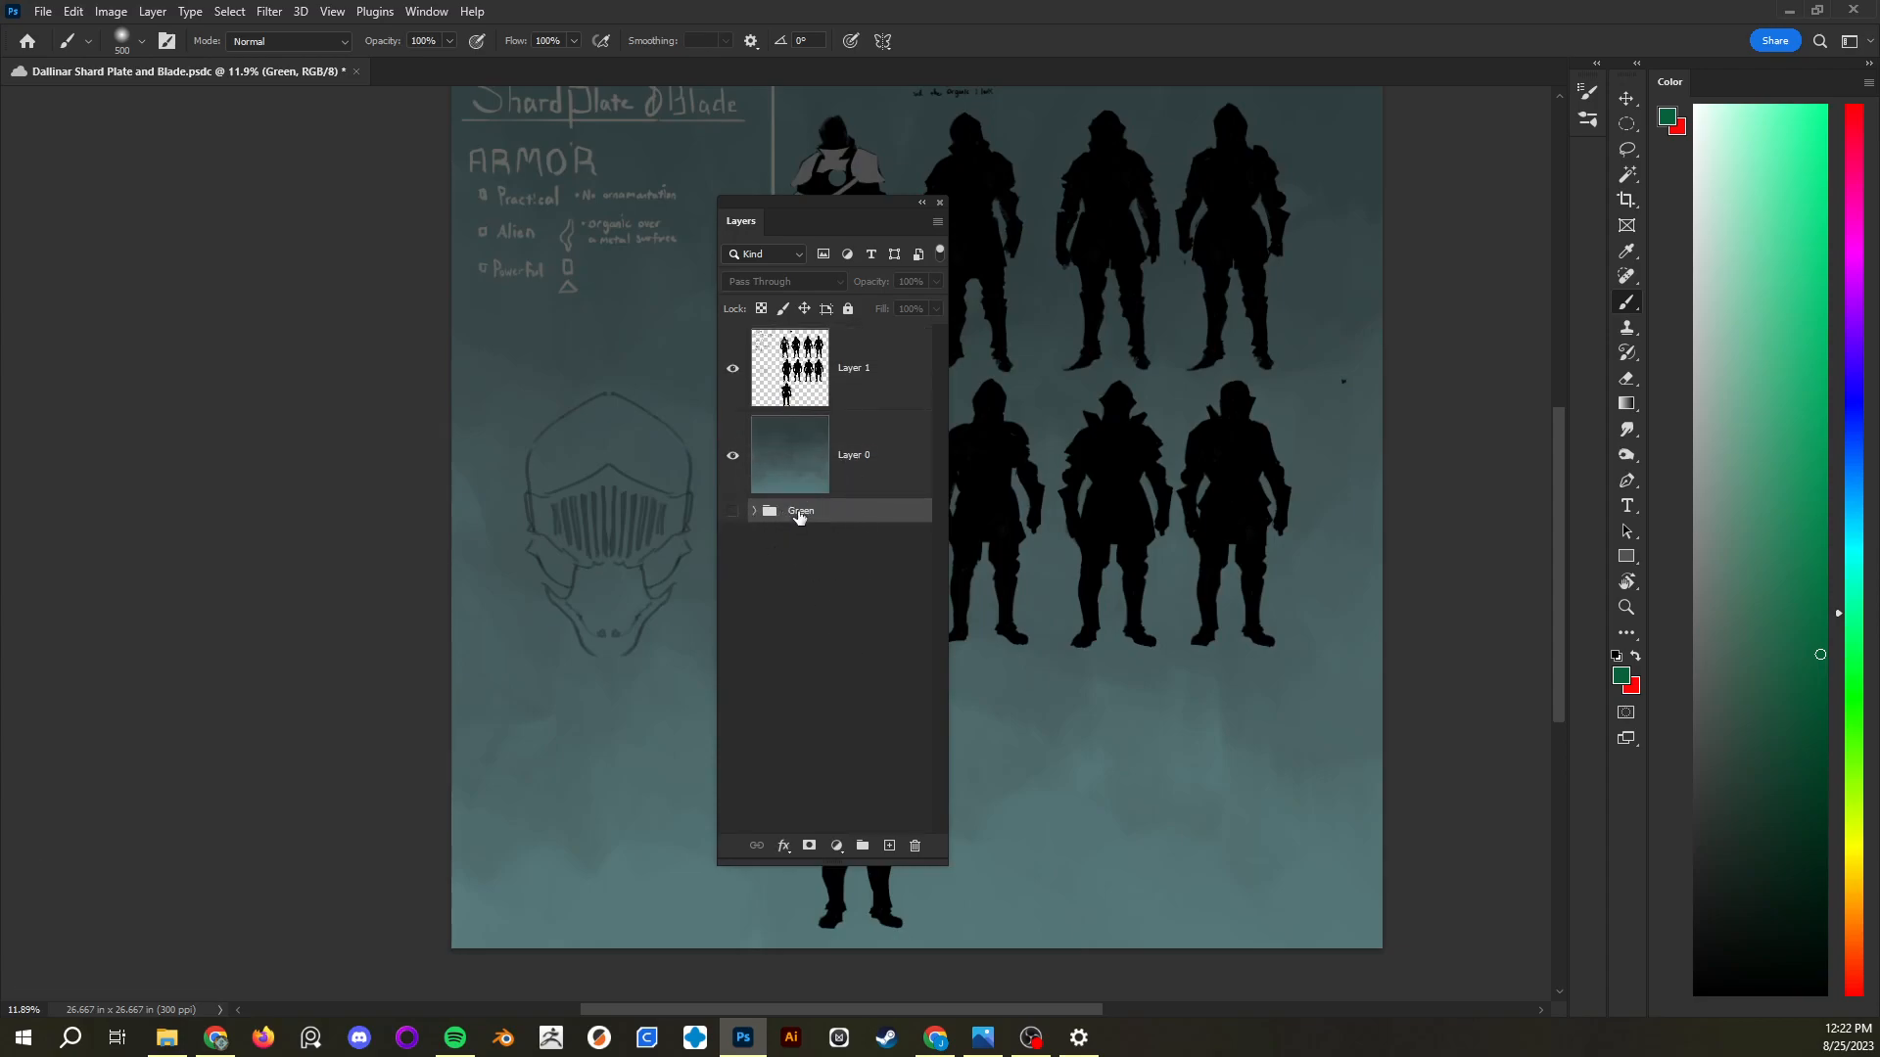
# Show and expand the Green group beneath Layer 0 to check its layers, and collapse and hide it again
pyautogui.click(734, 511)
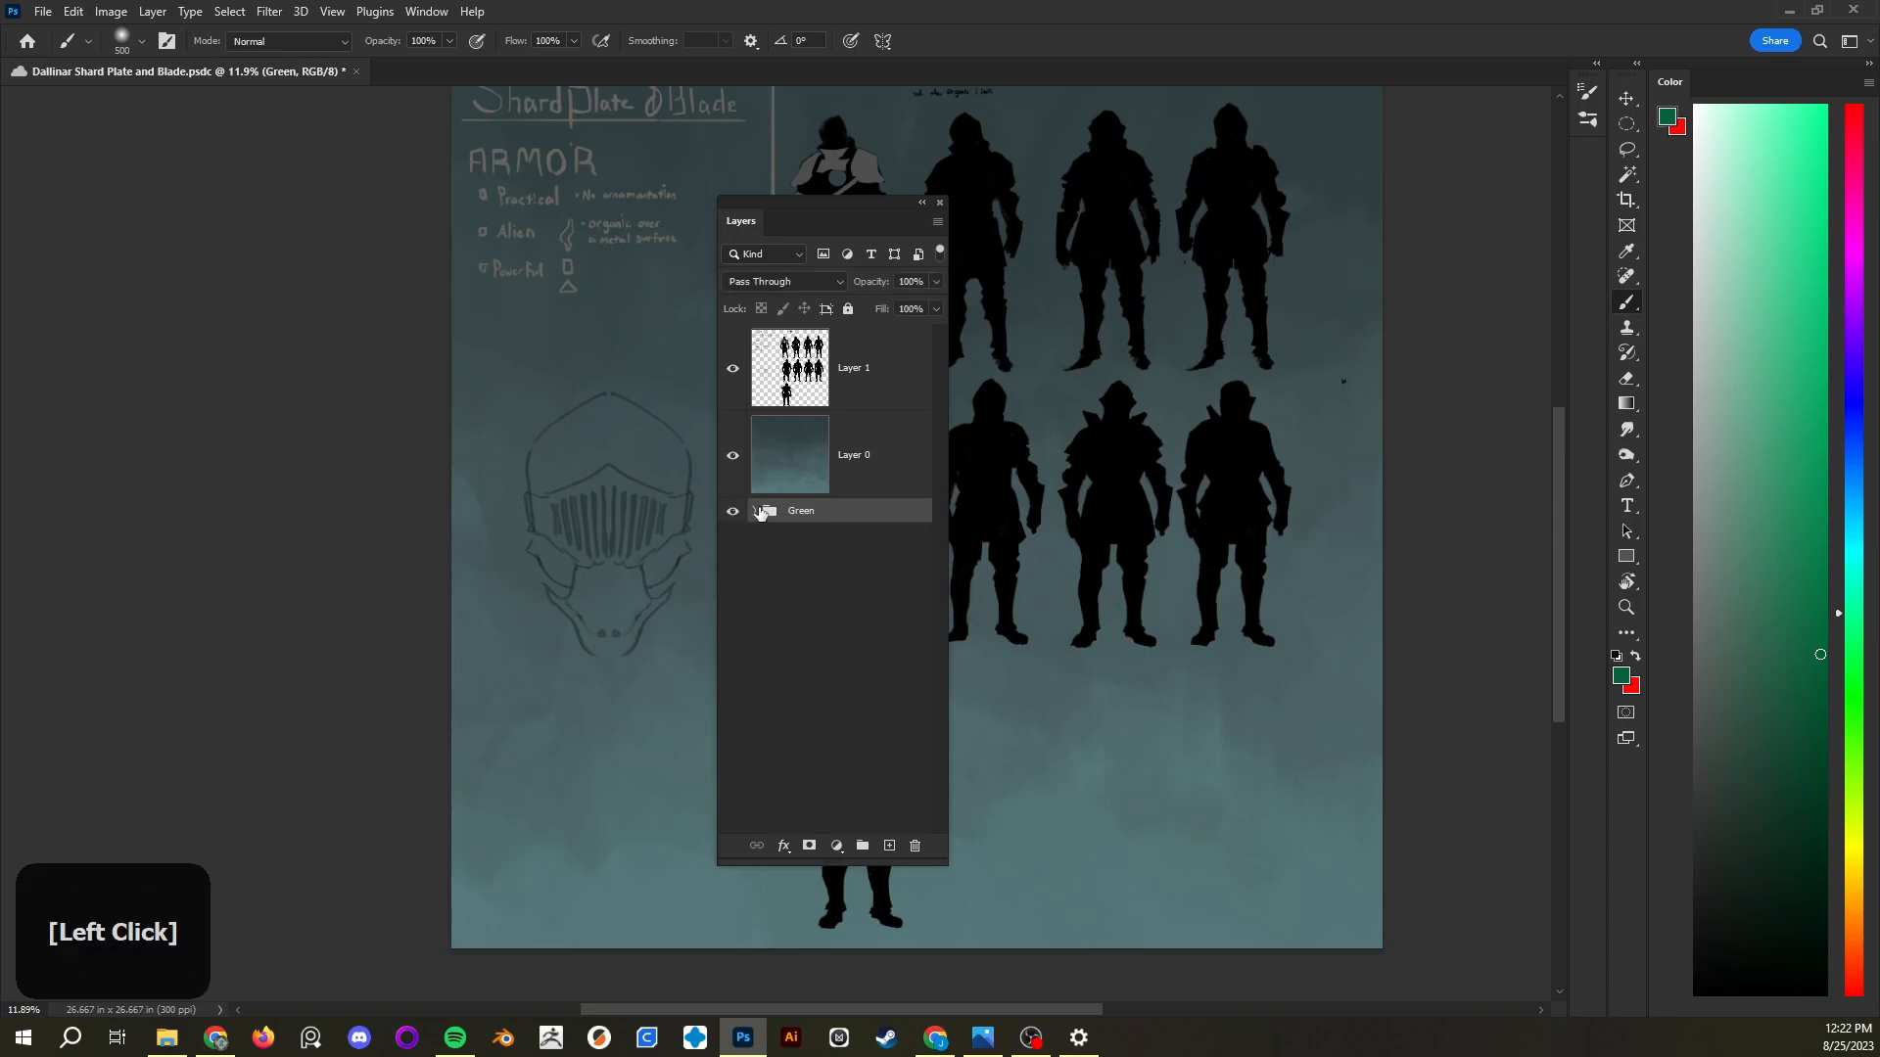
pyautogui.click(754, 510)
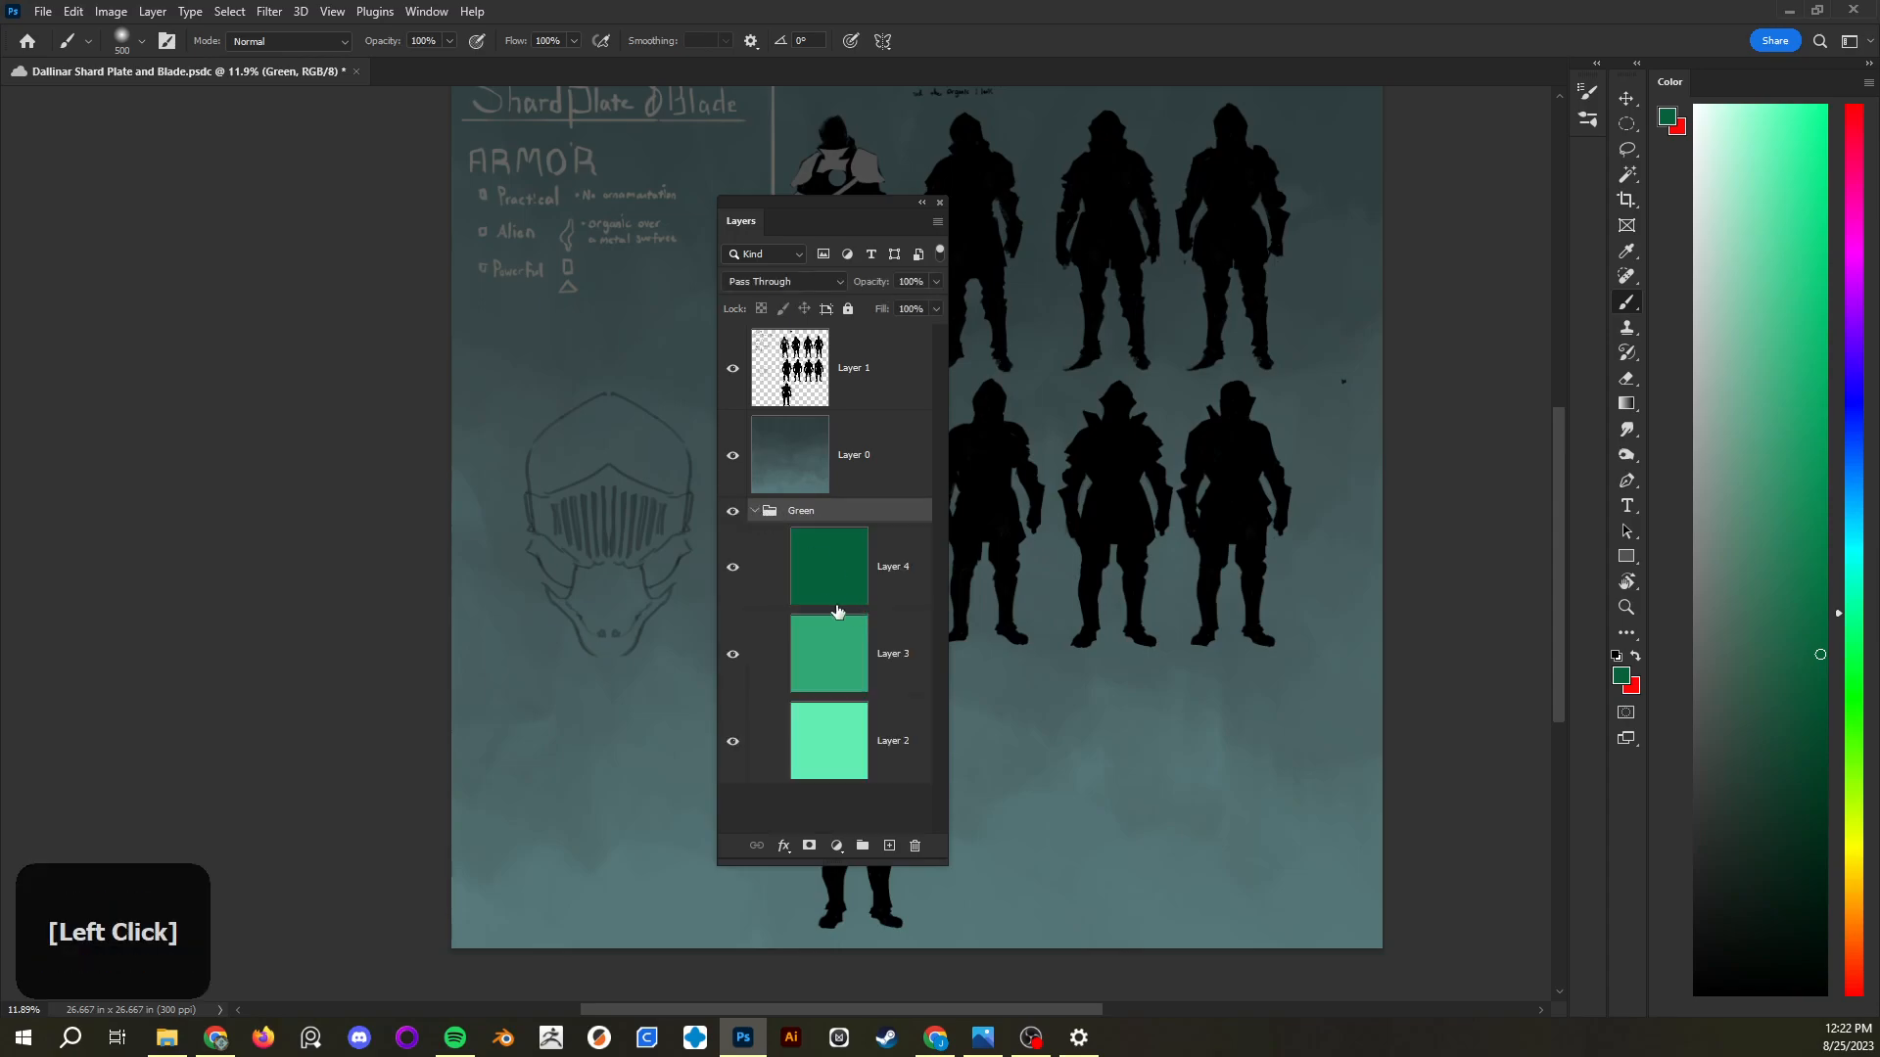
pyautogui.click(754, 510)
pyautogui.click(734, 511)
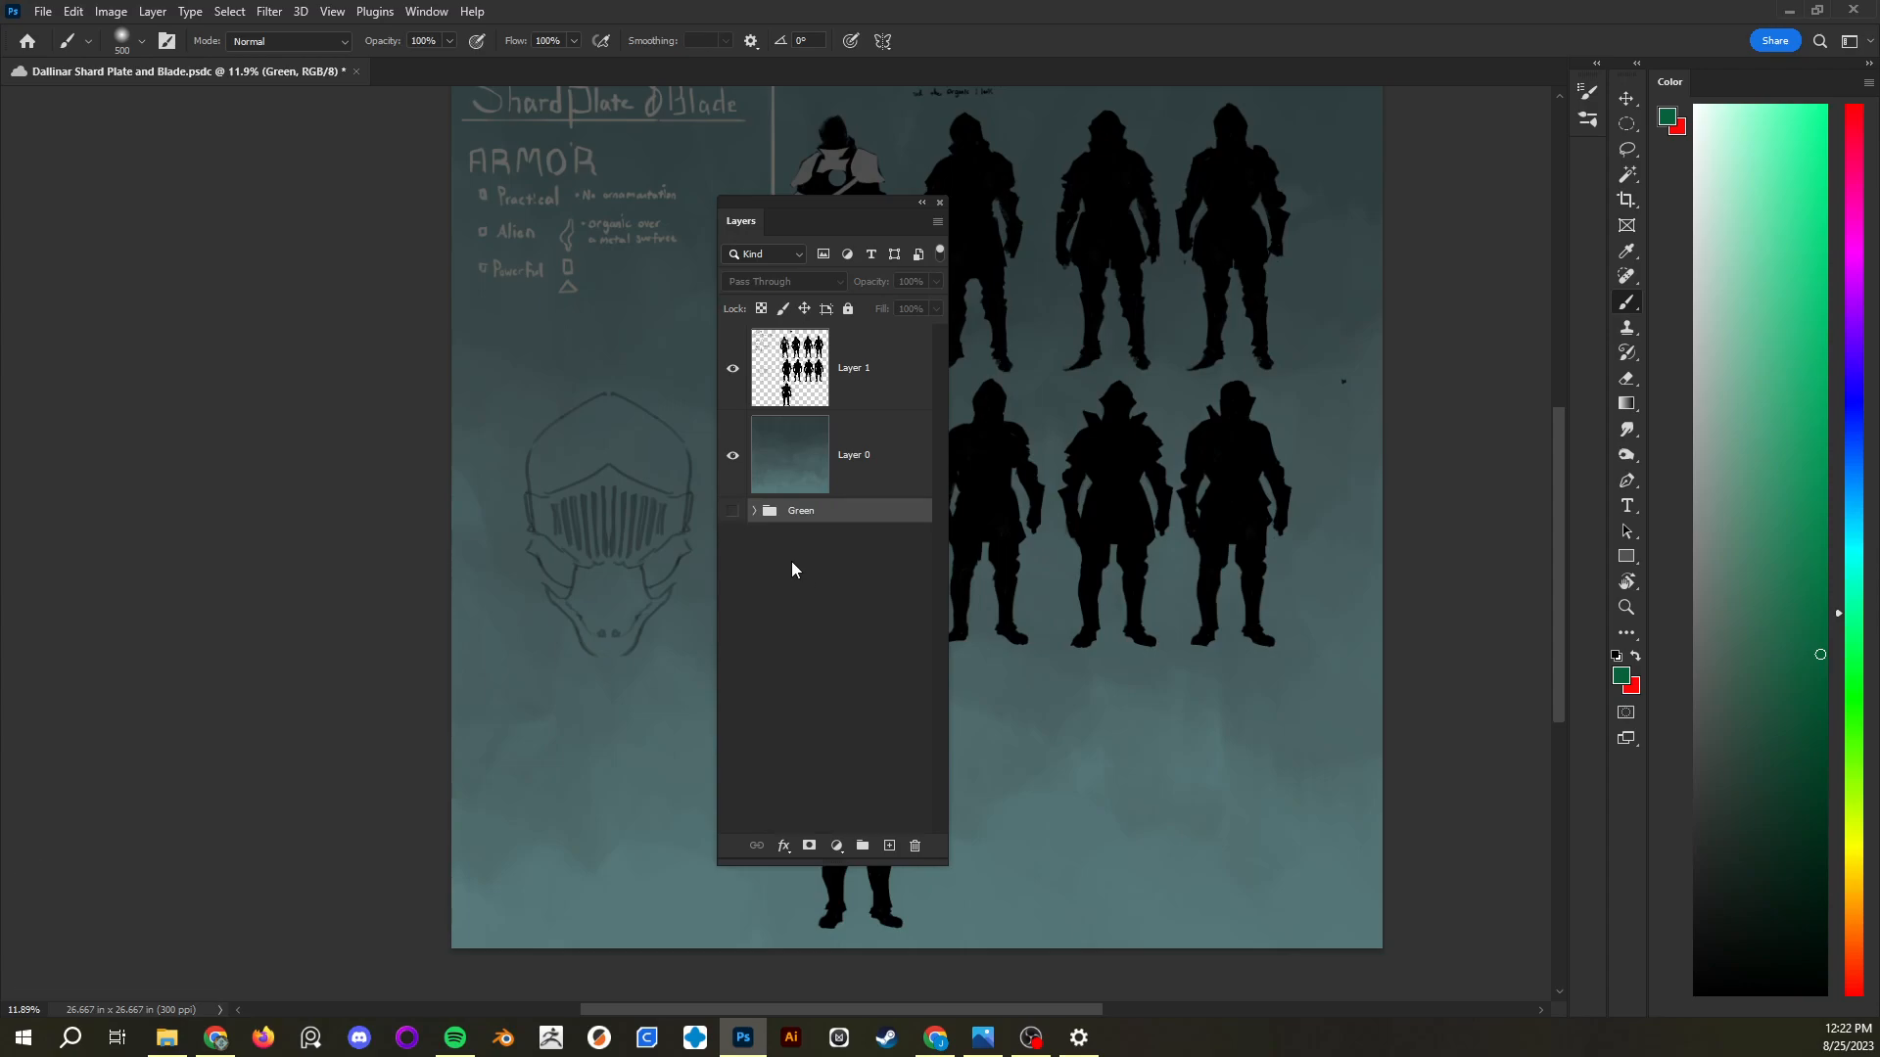
# Move the Green group above Layer 0, show and expand it, and reorder its layers with Layer 2 moved to the top
pyautogui.moveTo(780, 519); pyautogui.dragTo(844, 420)
pyautogui.click(734, 425)
pyautogui.click(754, 423)
pyautogui.click(888, 685)
pyautogui.moveTo(888, 685); pyautogui.dragTo(870, 448)
pyautogui.moveTo(885, 576); pyautogui.dragTo(876, 511)
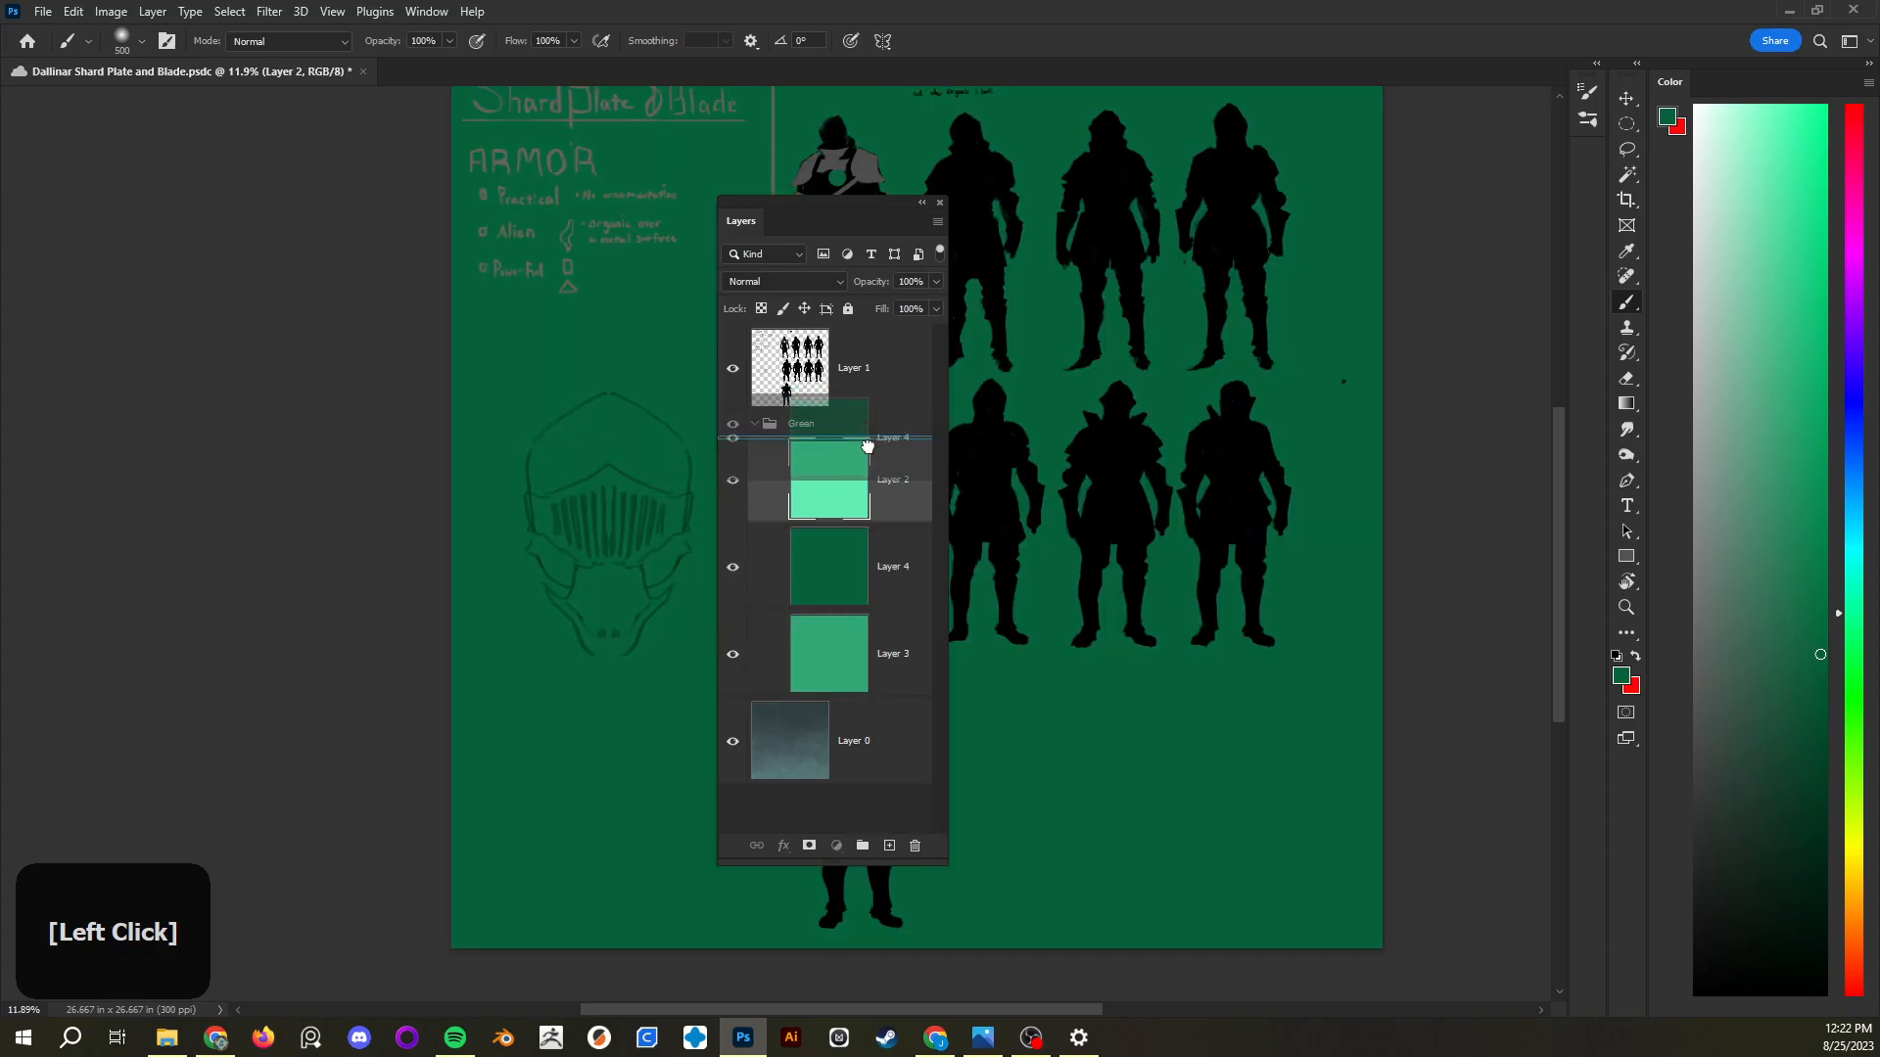
# Collapse and hide the Green group, and delete it
pyautogui.click(754, 423)
pyautogui.click(733, 424)
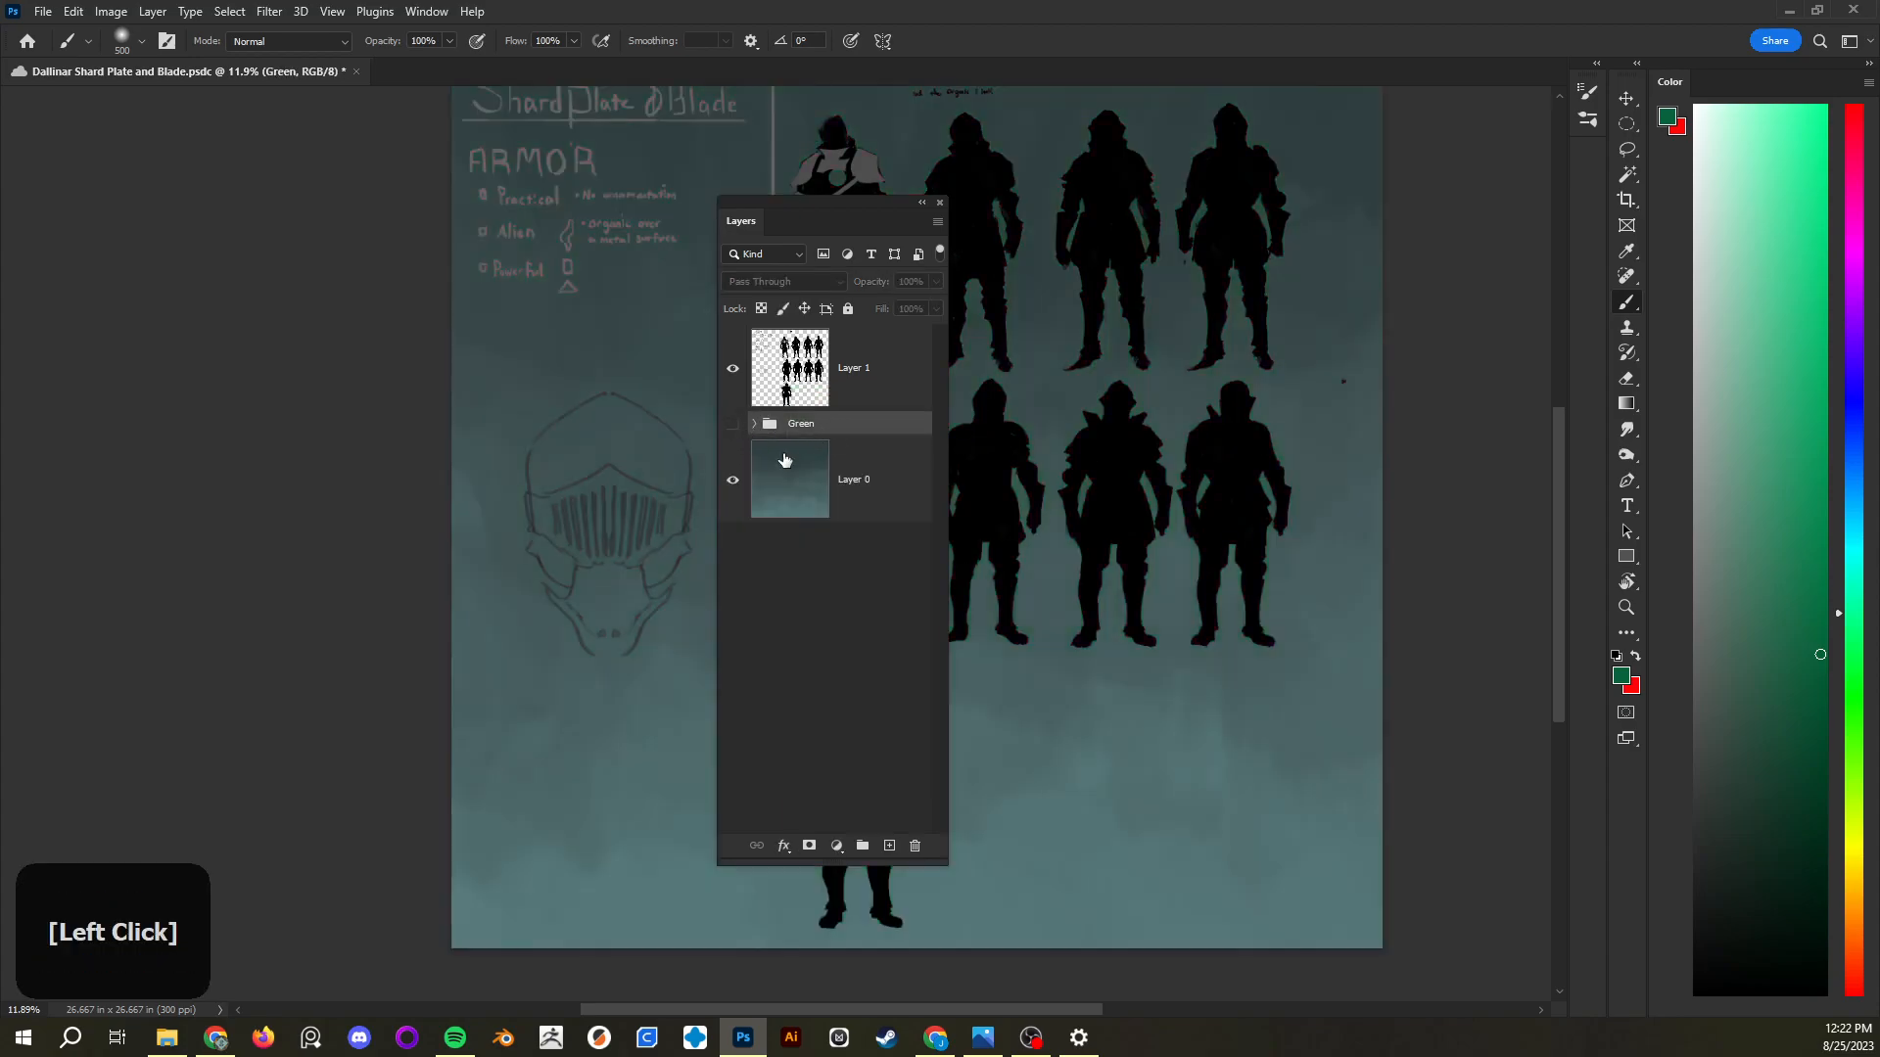
pyautogui.moveTo(830, 426); pyautogui.dragTo(920, 846)
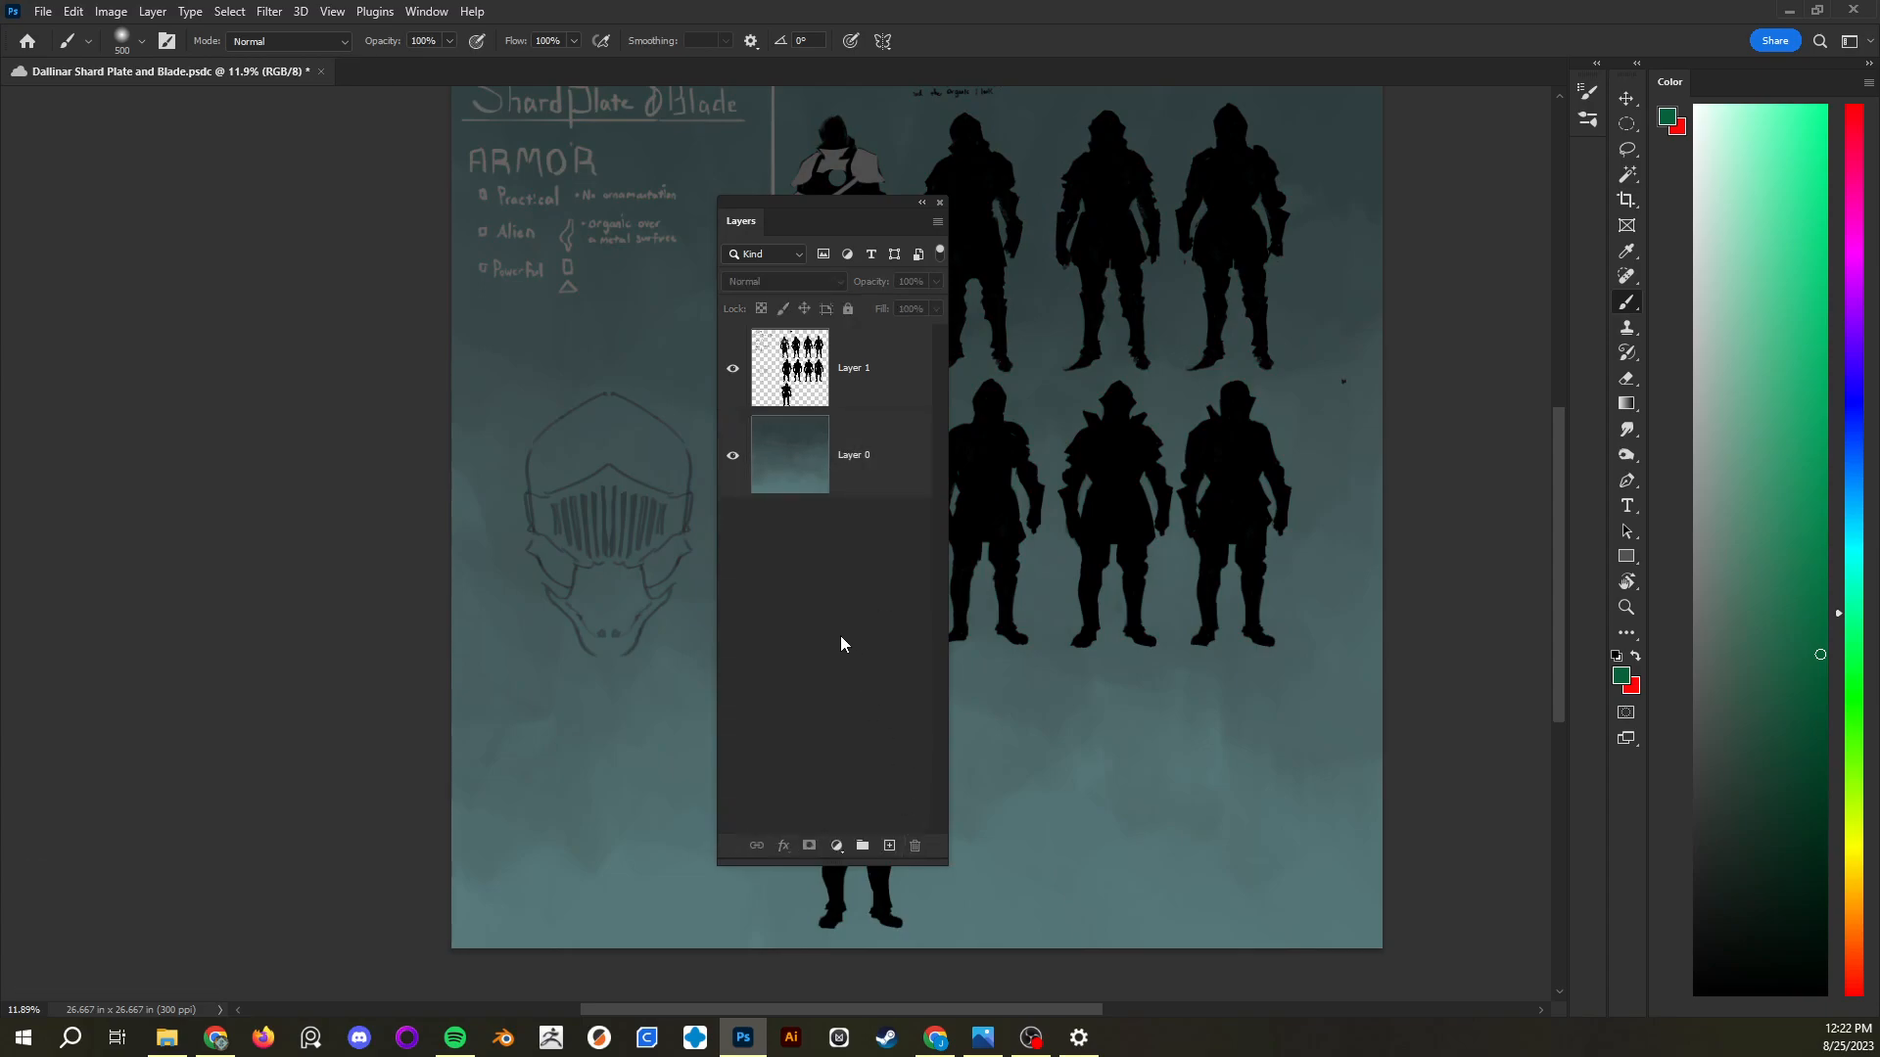
# Move the Layers panel clear of the figures, and try lower opacities on Layer 1, ending back at 100%
pyautogui.click(868, 377)
pyautogui.moveTo(842, 201); pyautogui.dragTo(394, 185)
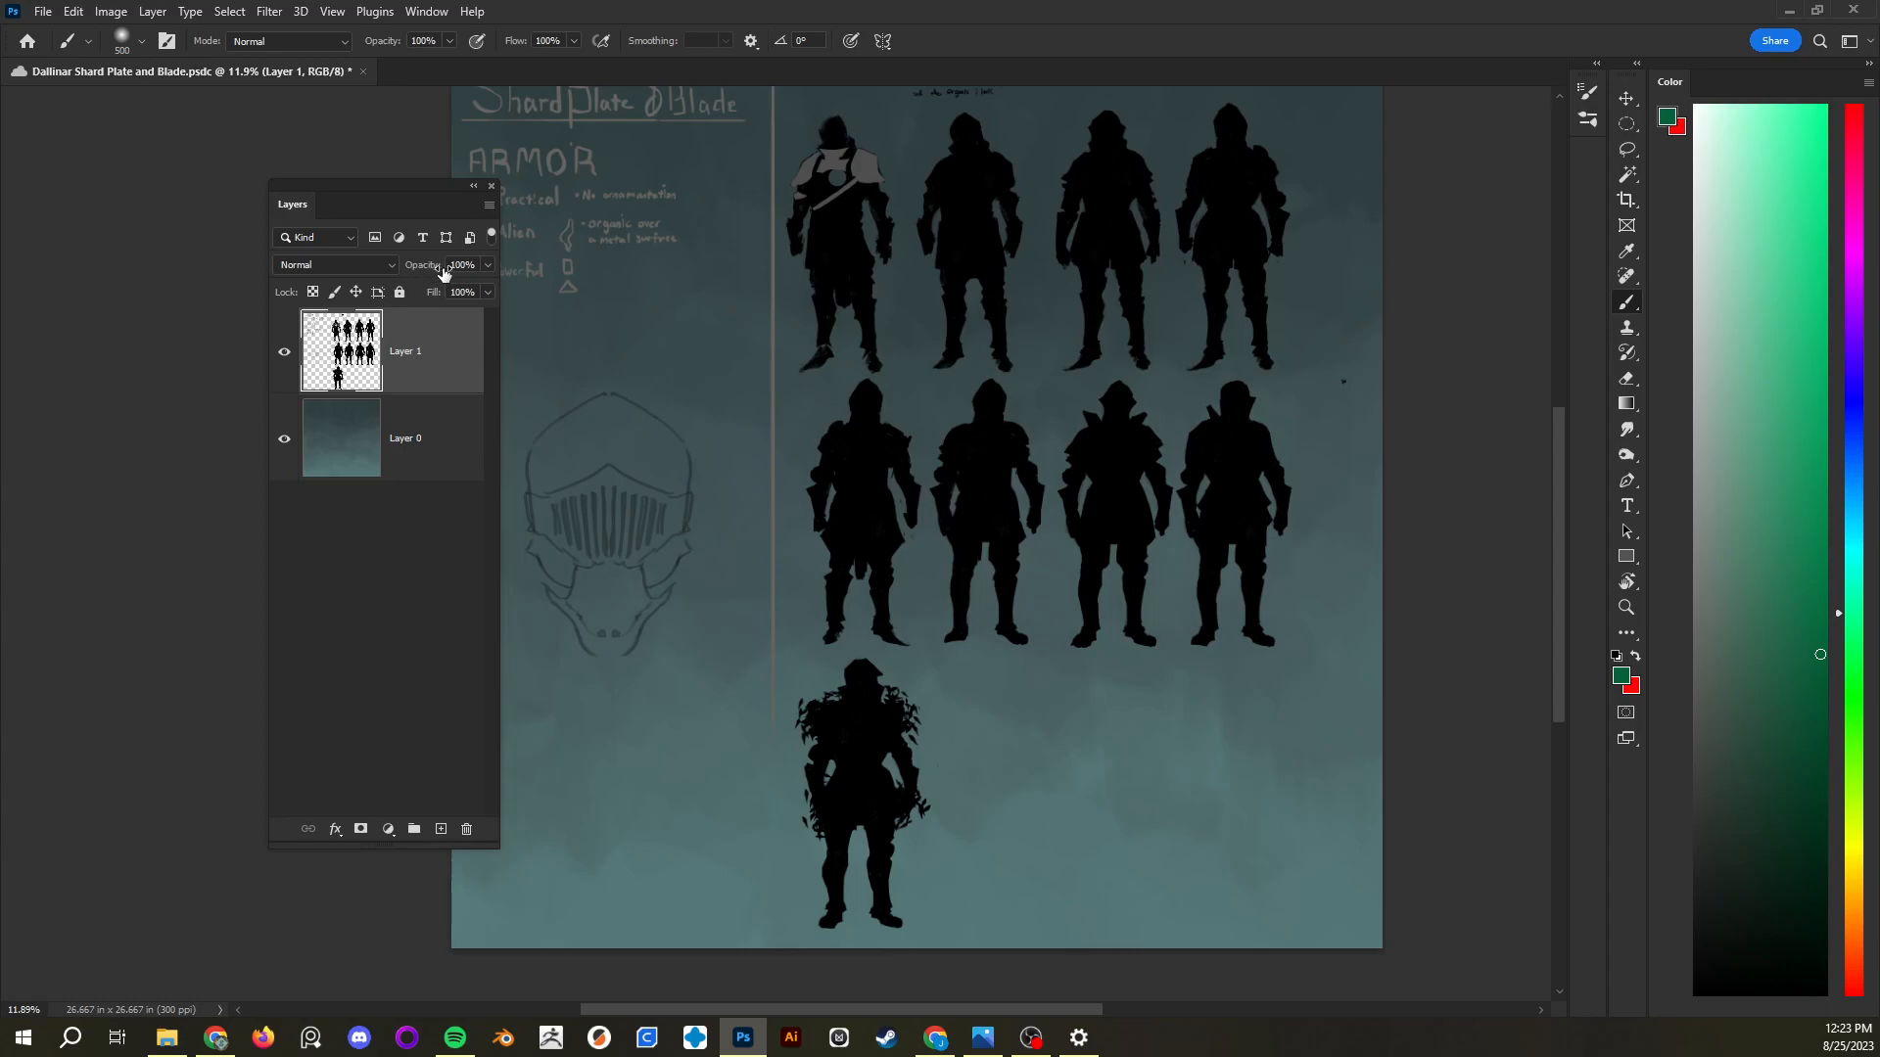
pyautogui.click(488, 264)
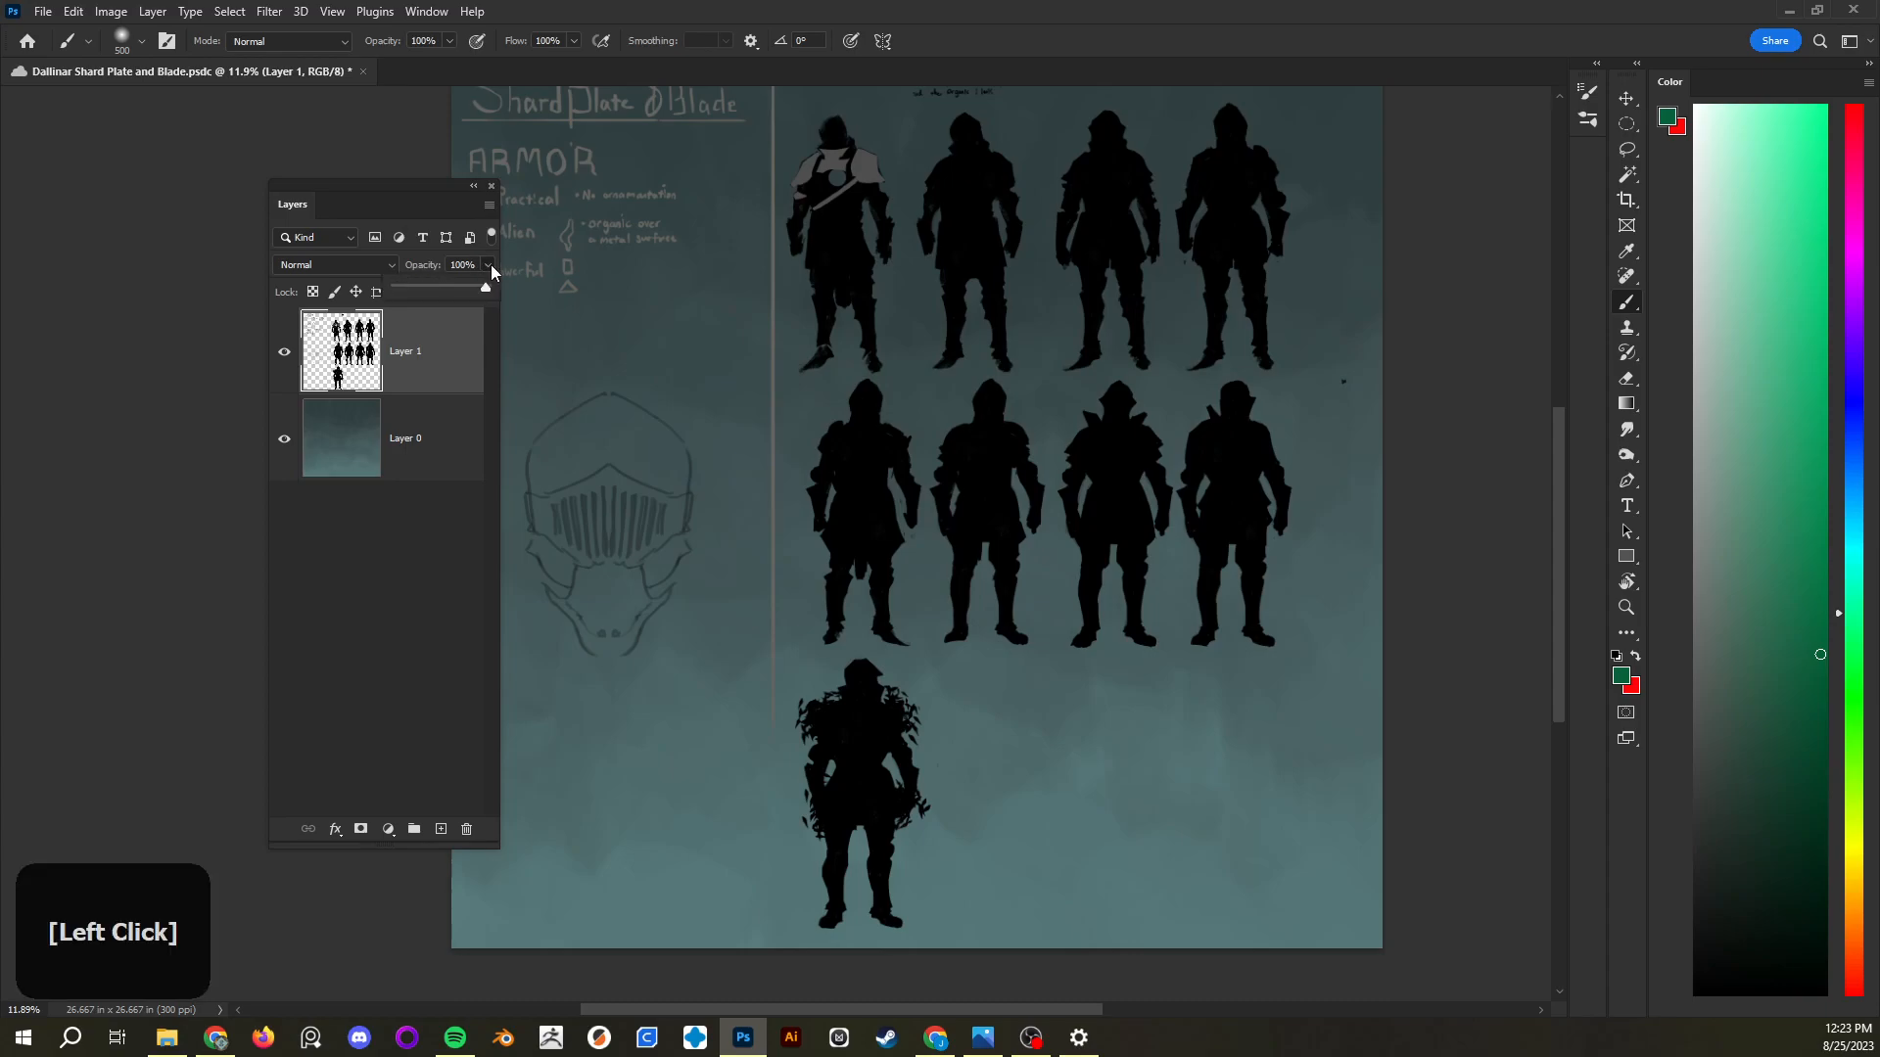
pyautogui.moveTo(489, 287); pyautogui.dragTo(476, 291)
pyautogui.moveTo(460, 291); pyautogui.dragTo(503, 290)
pyautogui.click(420, 296)
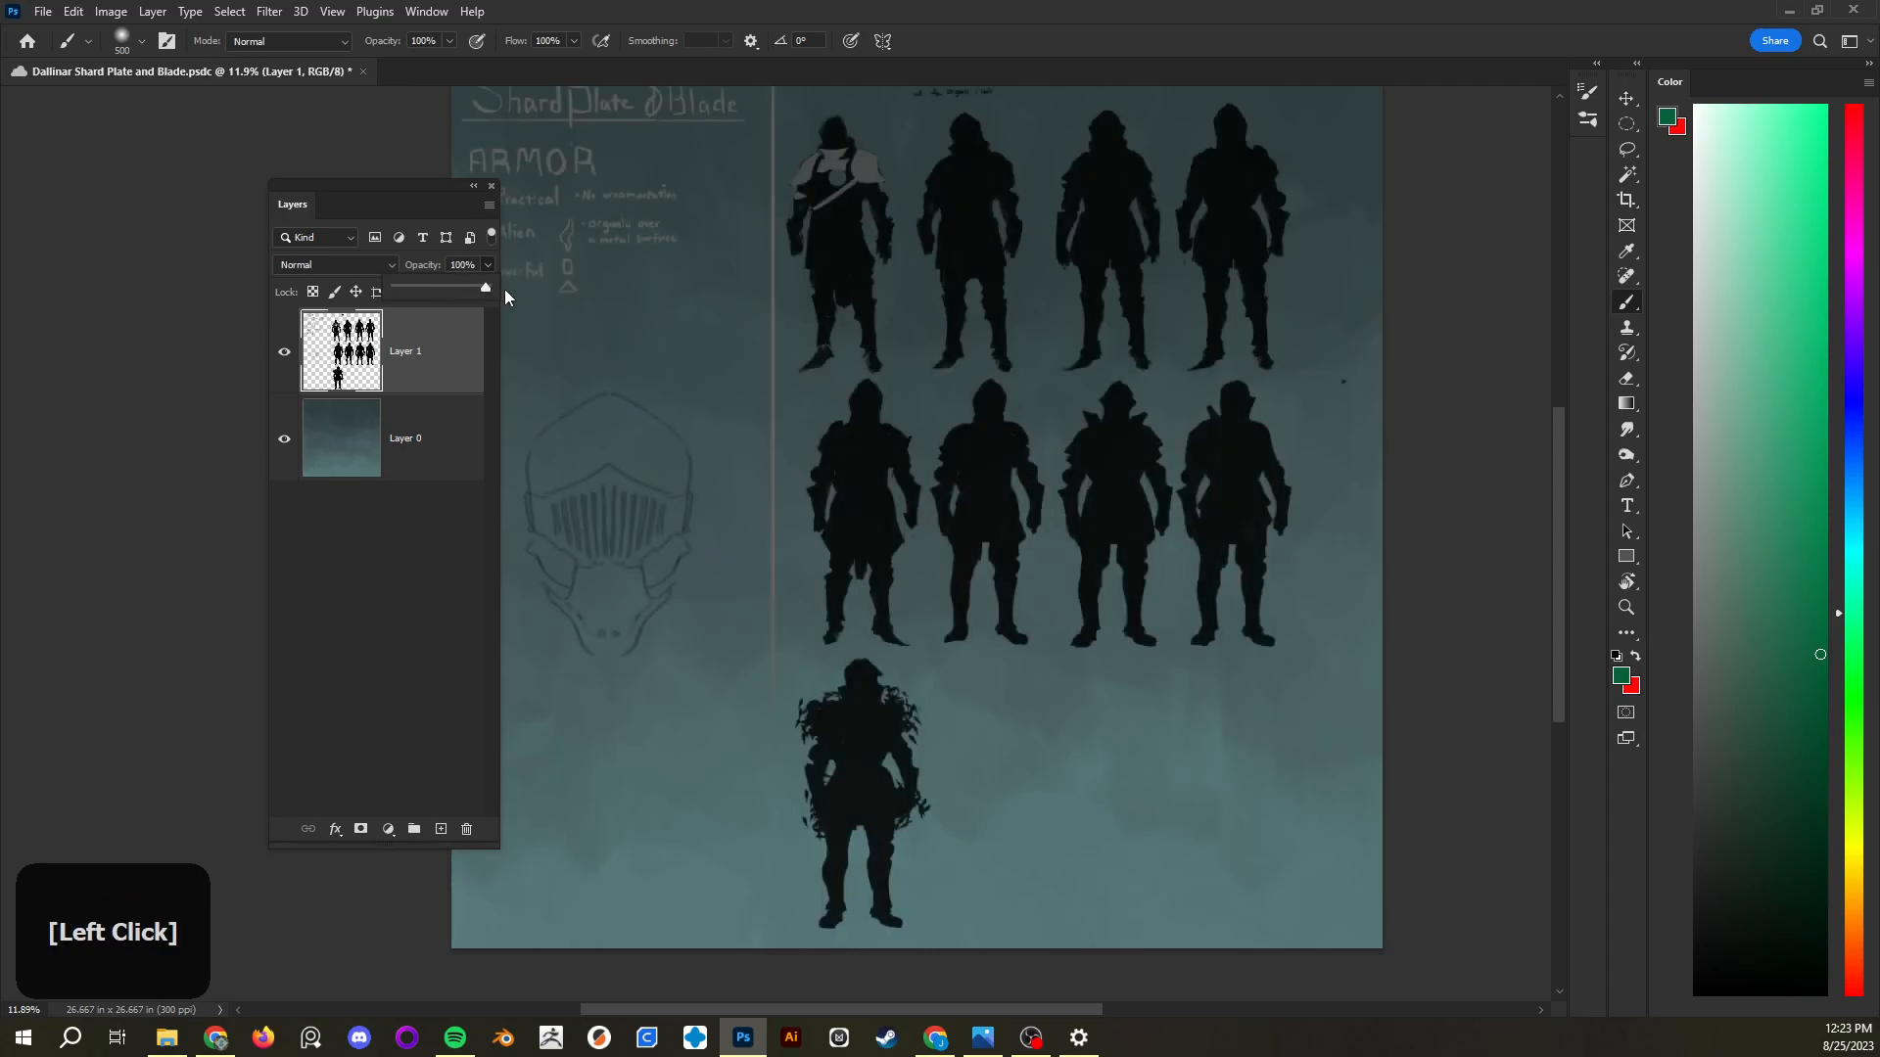
# Add a new layer above Layer 1 and set up the Drawing brush with black as the foreground colour
pyautogui.click(441, 828)
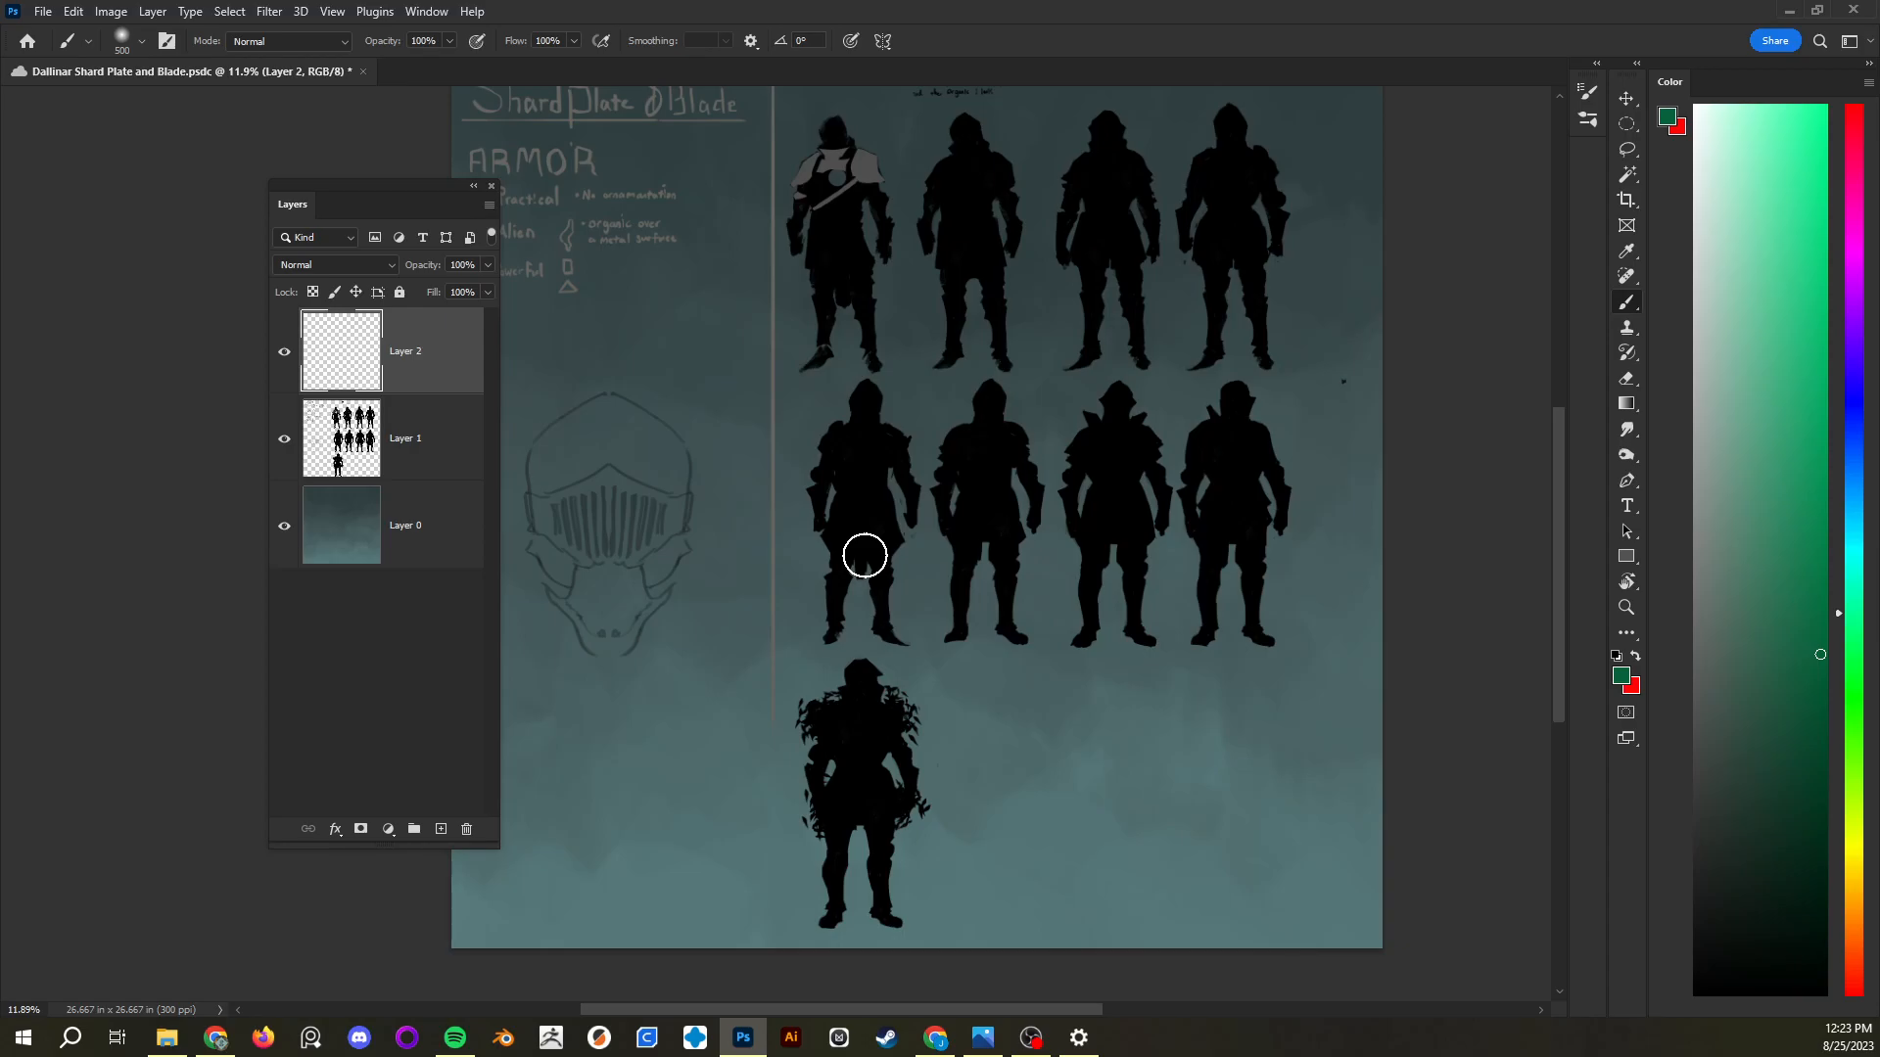
pyautogui.press('b')
pyautogui.click(1695, 994)
pyautogui.press('[')
pyautogui.press('[')
pyautogui.press('[')
pyautogui.press('[')
pyautogui.press('[')
pyautogui.press('[')
pyautogui.press('[')
pyautogui.rightClick(1006, 471)
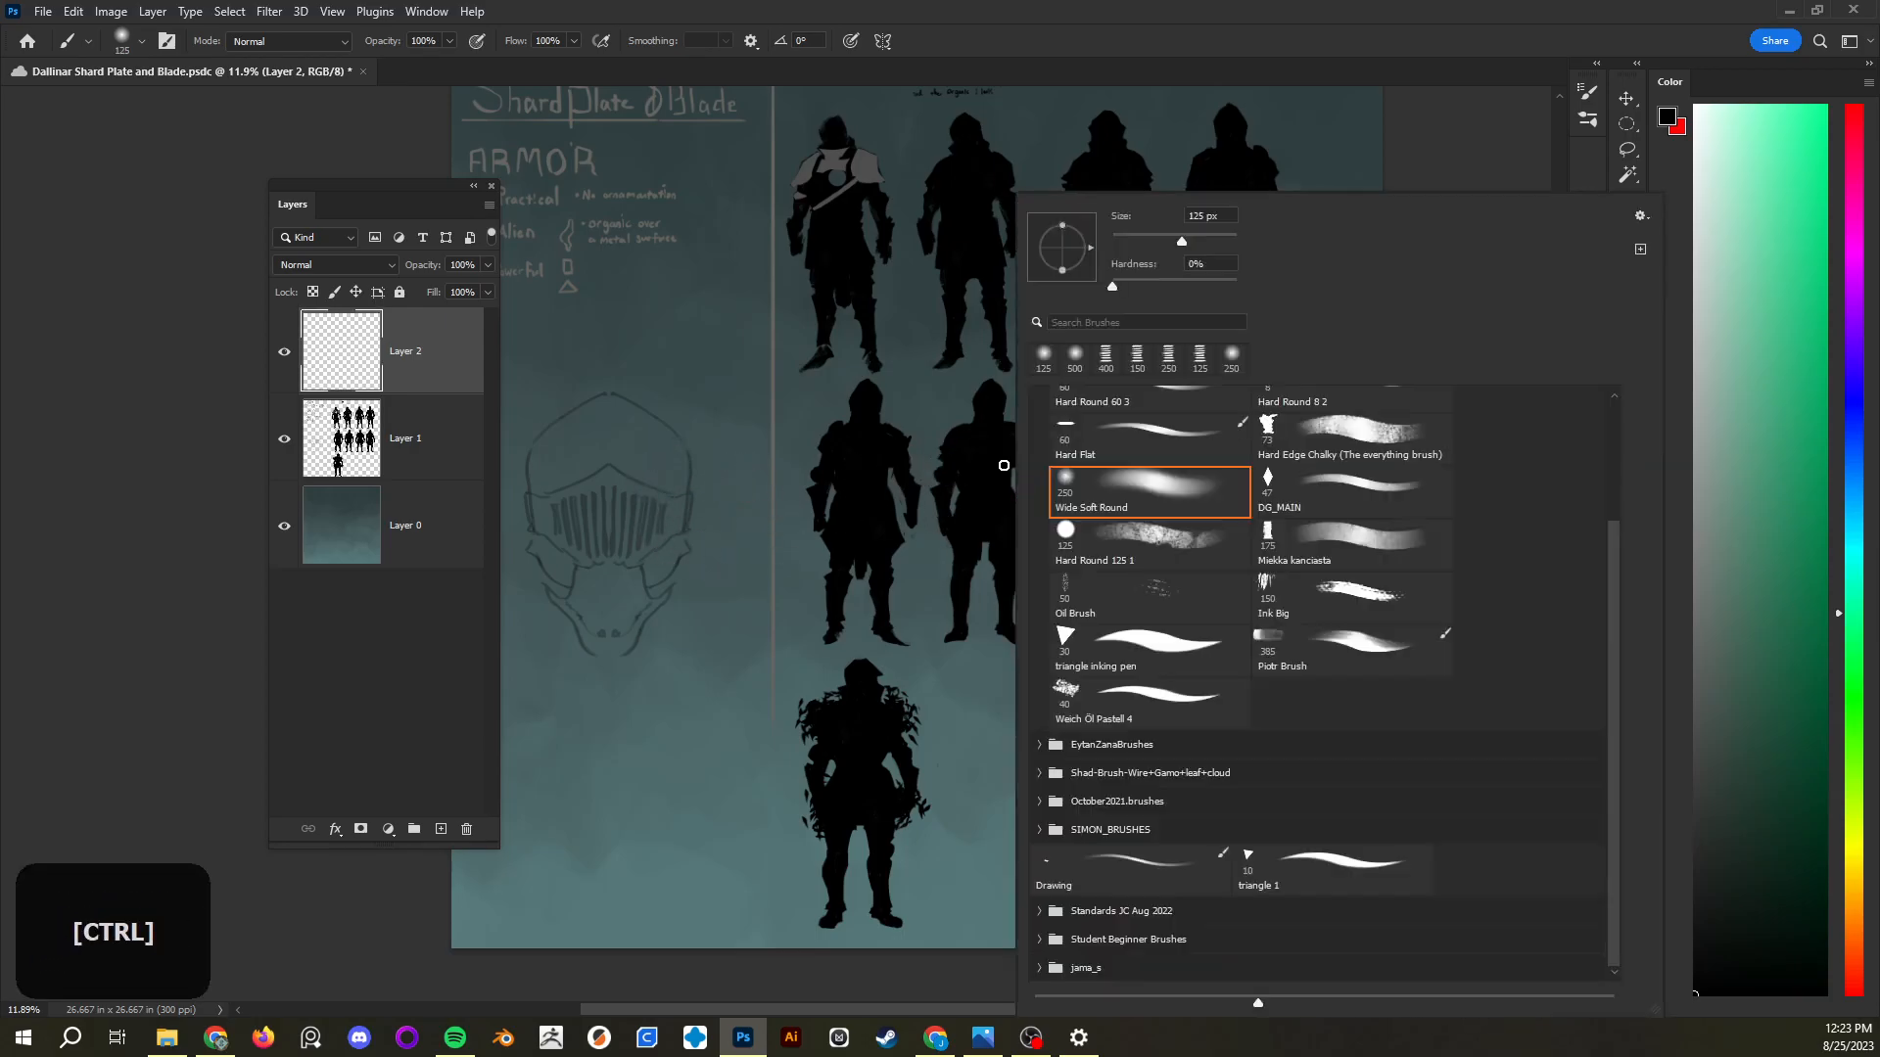
pyautogui.click(1167, 876)
pyautogui.click(931, 648)
pyautogui.hotkey('ctrl', 'z')
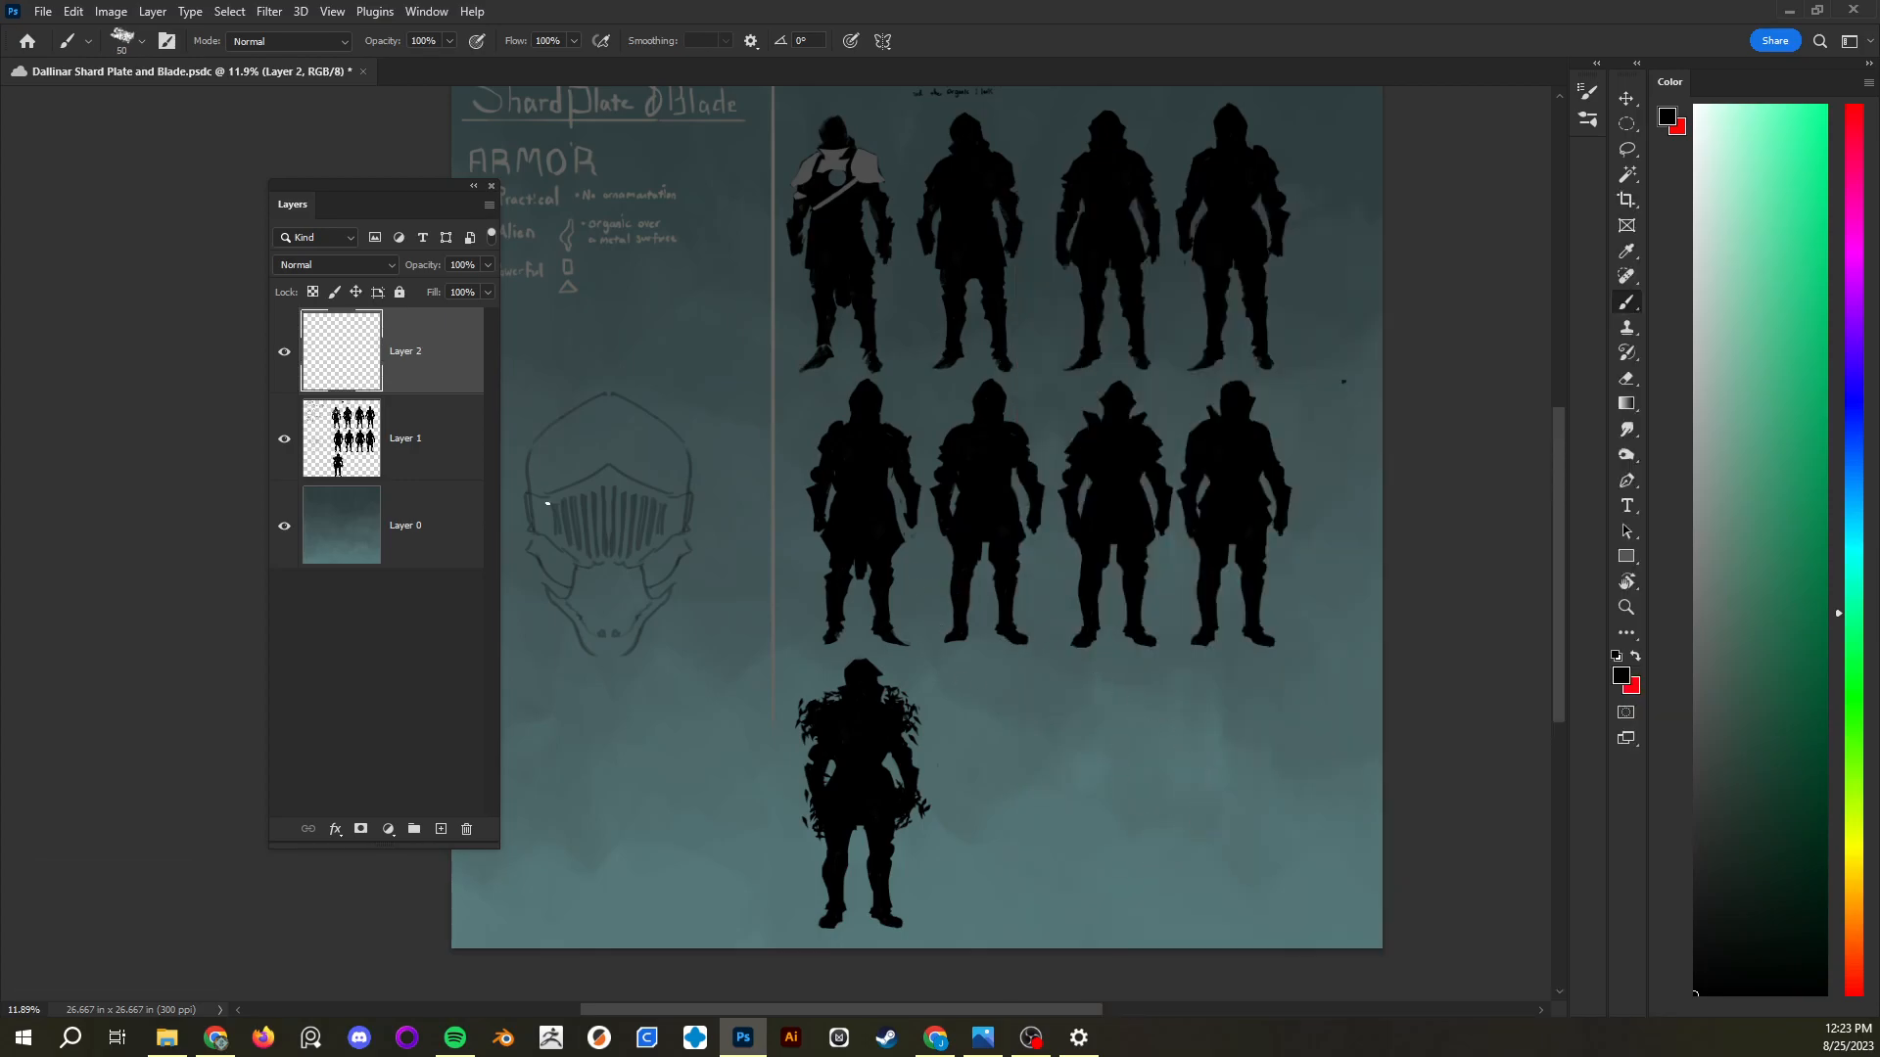
# Lower Layer 1's opacity to 22%
pyautogui.click(431, 437)
pyautogui.click(488, 265)
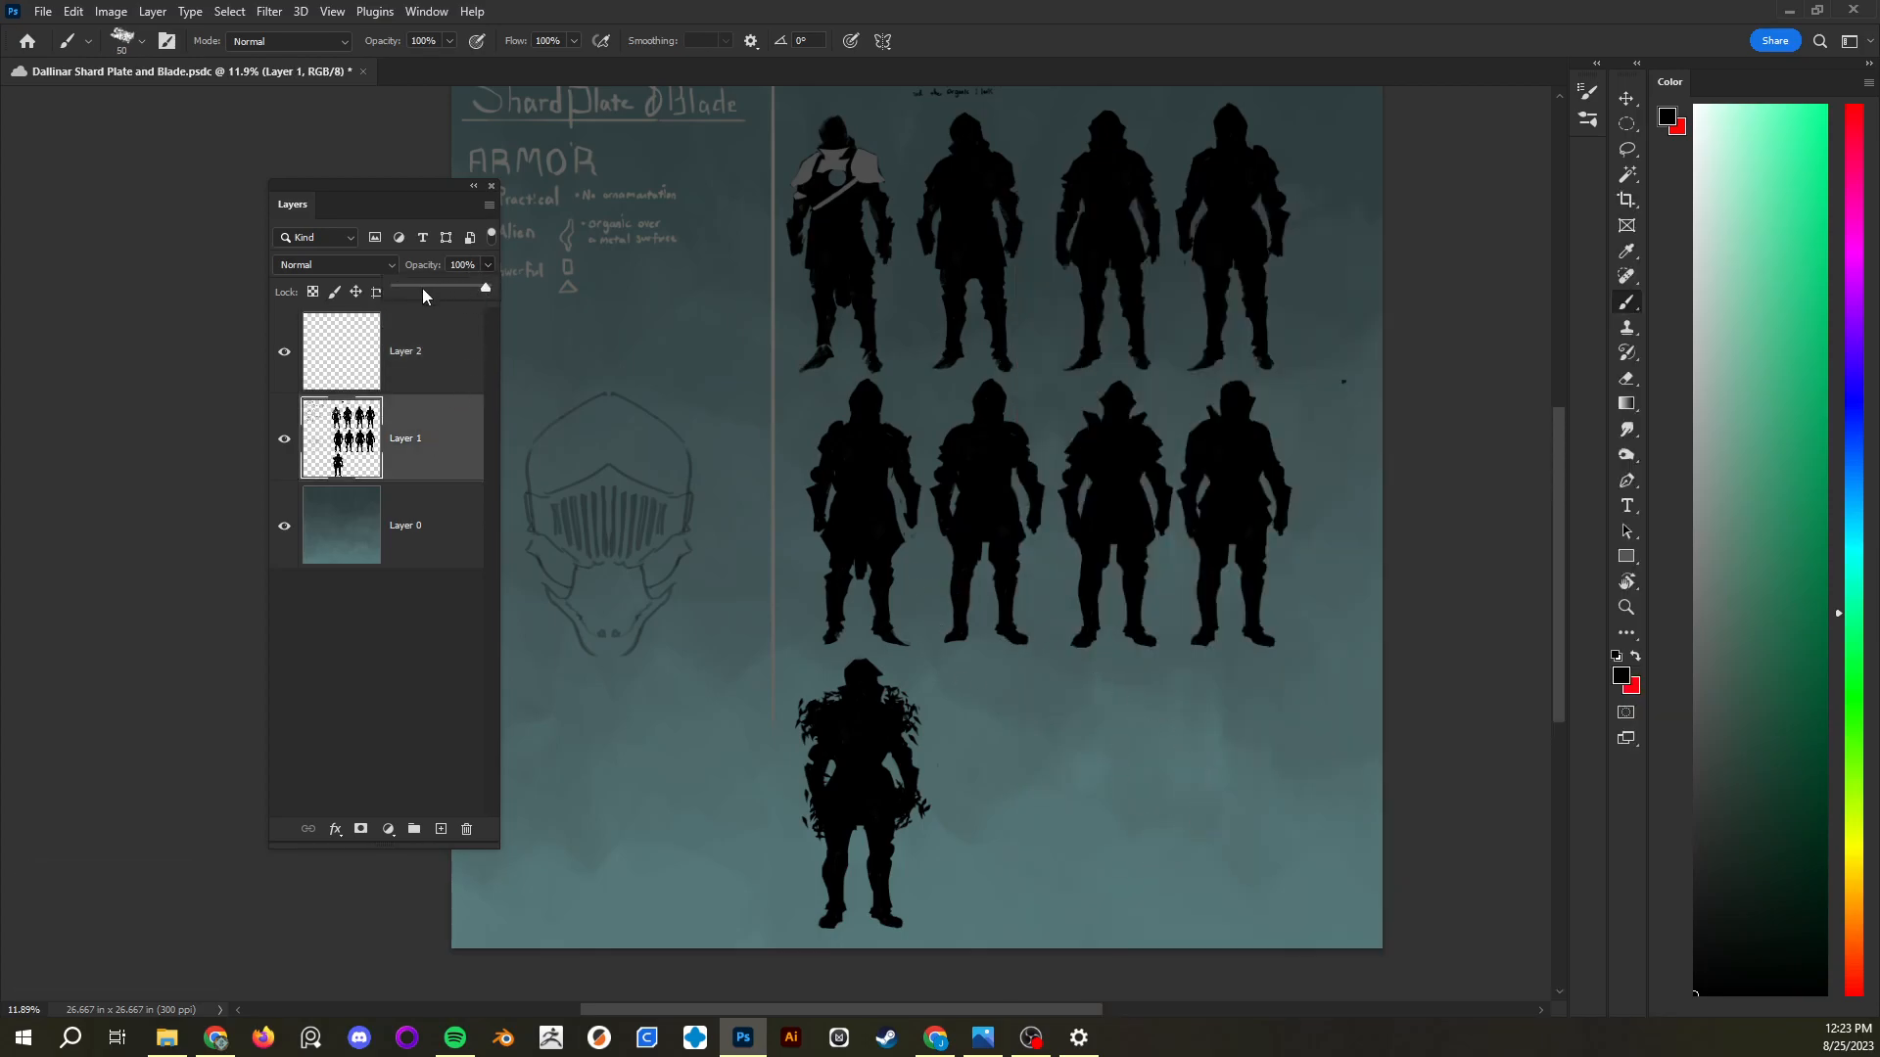
pyautogui.moveTo(421, 288); pyautogui.dragTo(413, 284)
# Sketch black armor lines for the chest, waist and skirt hem over the second figure of the middle row on Layer 2
pyautogui.click(441, 350)
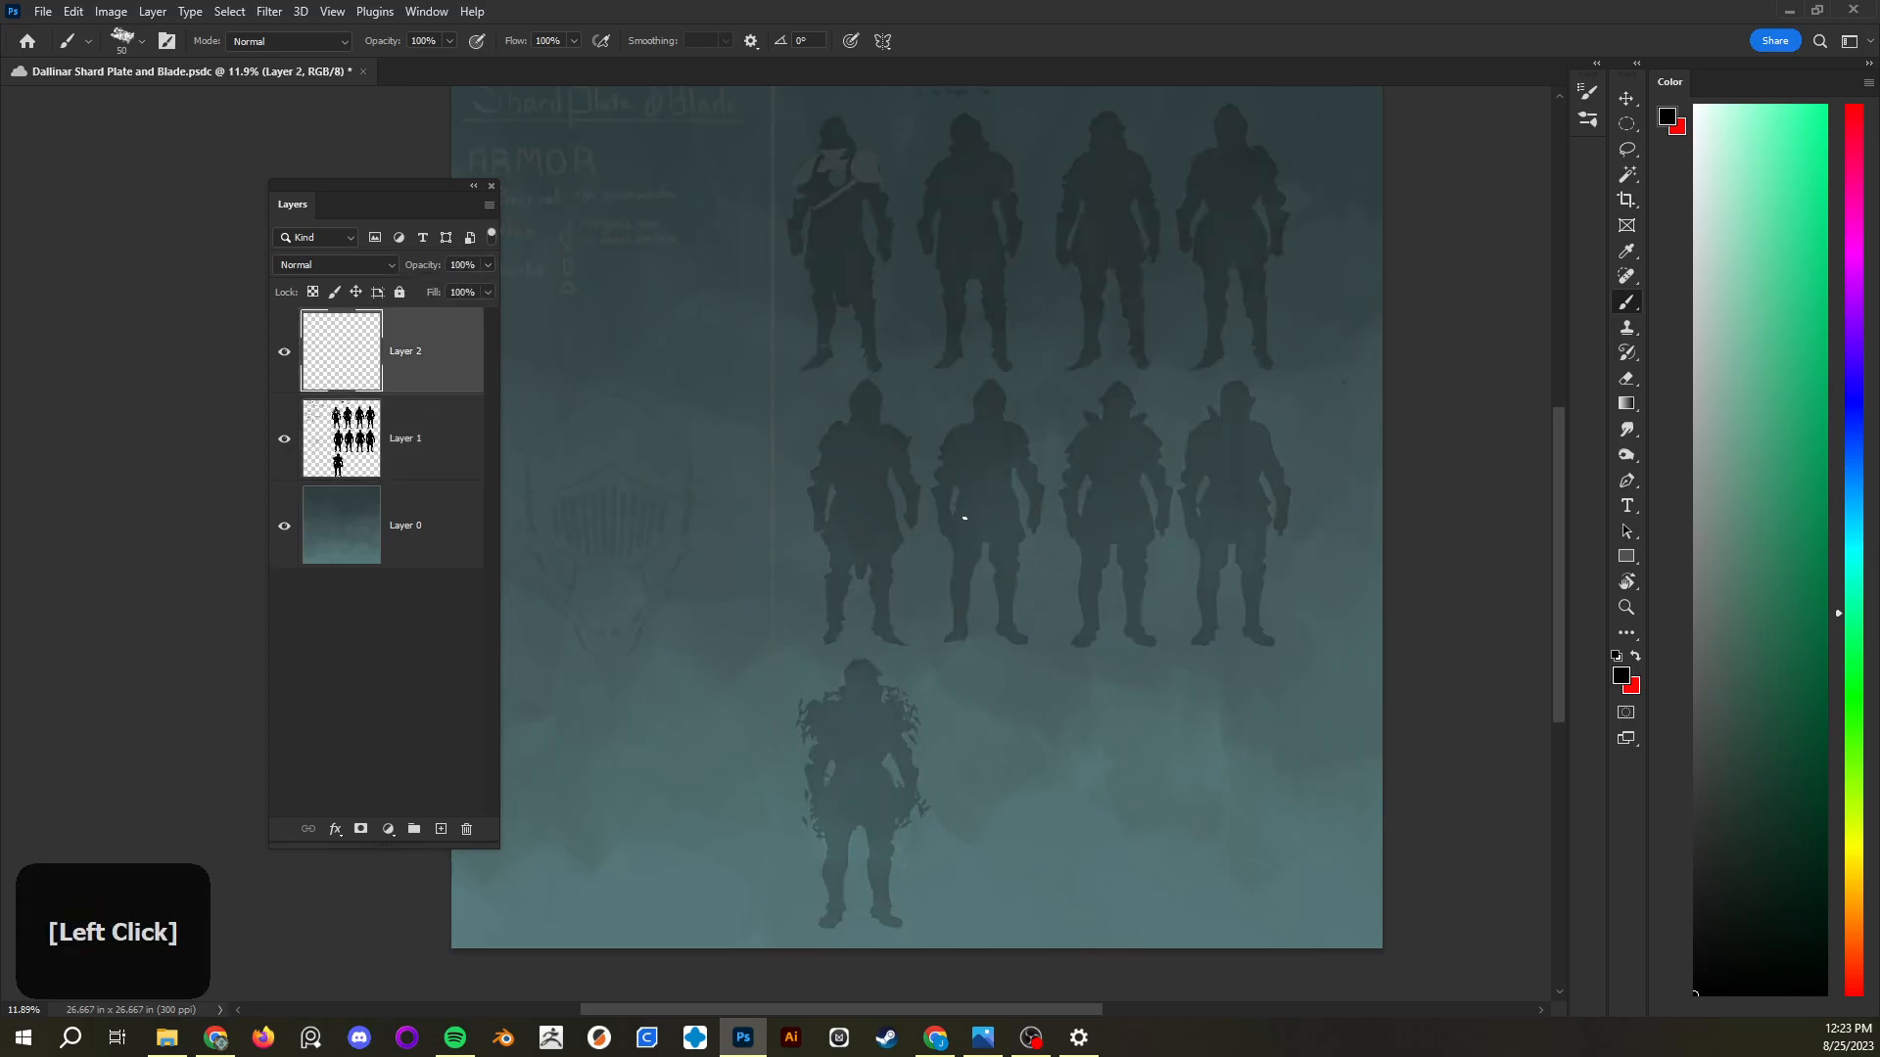
pyautogui.moveTo(963, 491)
pyautogui.mouseDown()
pyautogui.moveTo(999, 507)
pyautogui.moveTo(970, 434)
pyautogui.moveTo(1003, 445)
pyautogui.moveTo(986, 430)
pyautogui.mouseUp()
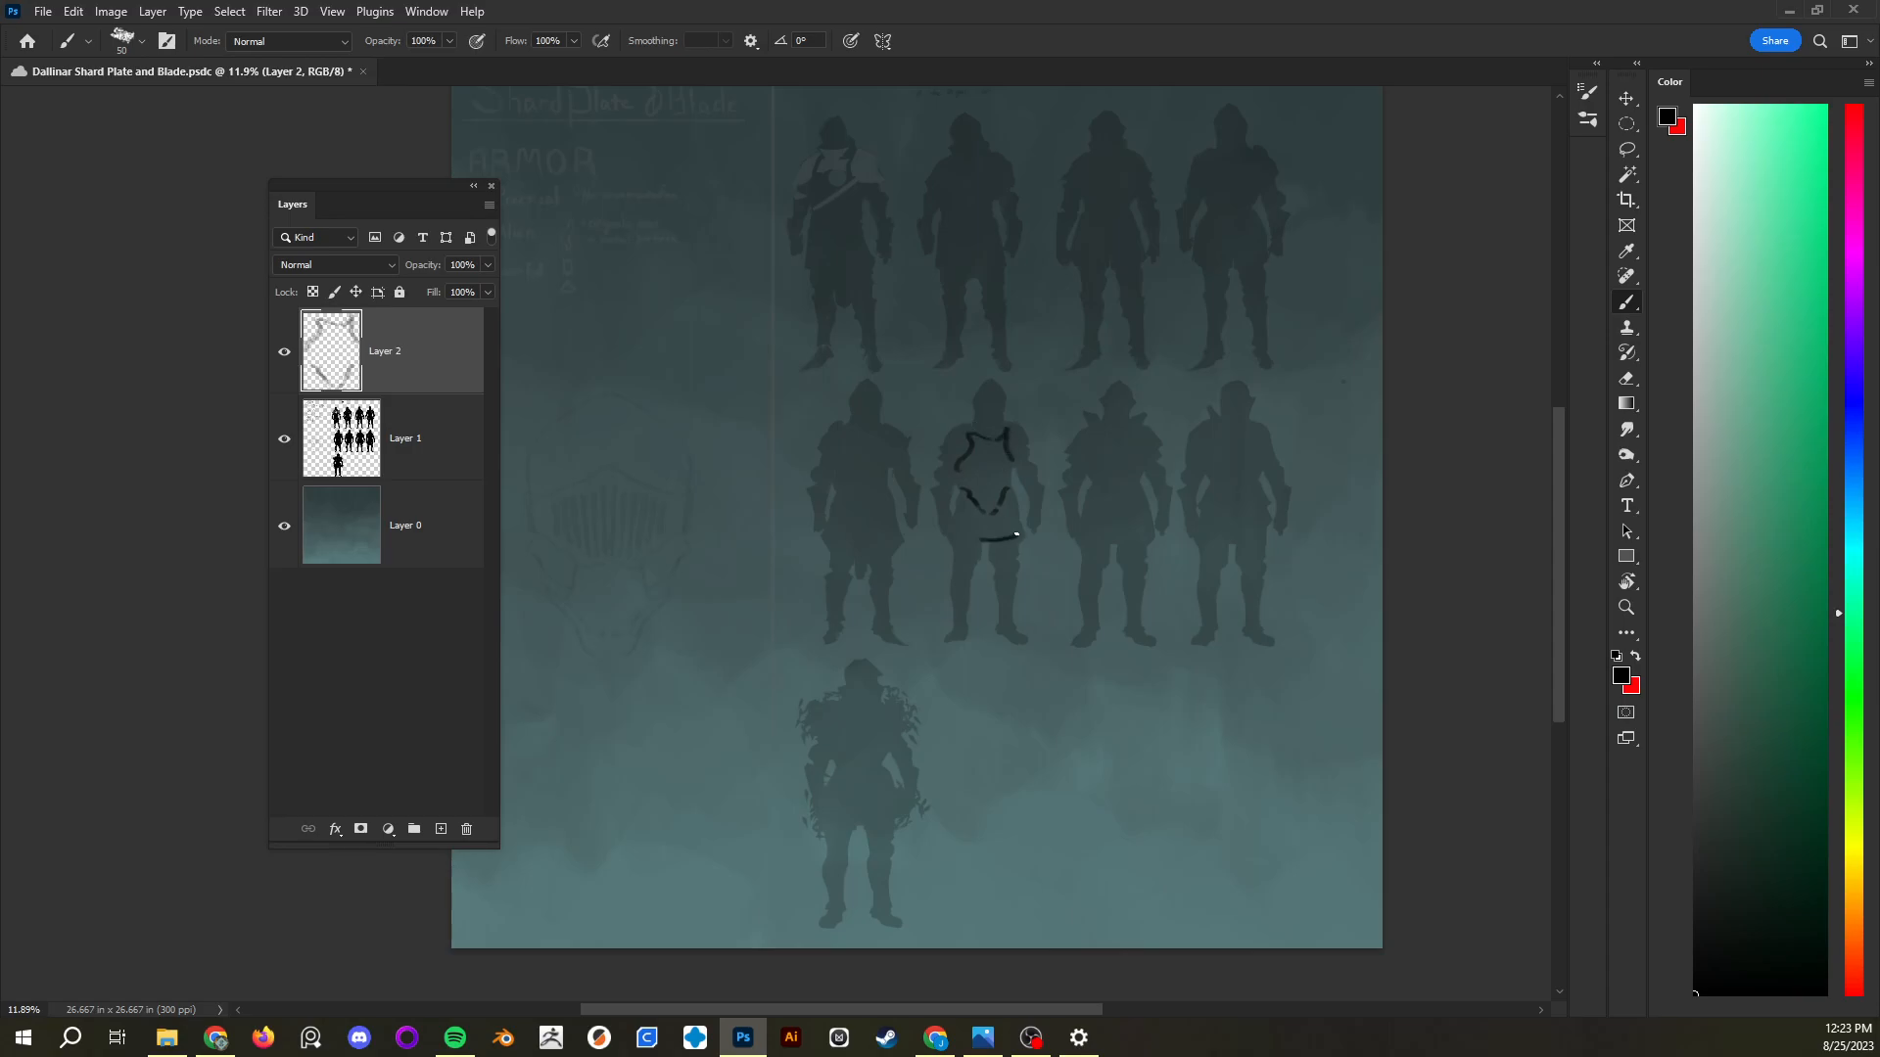
pyautogui.moveTo(1016, 534); pyautogui.dragTo(961, 540)
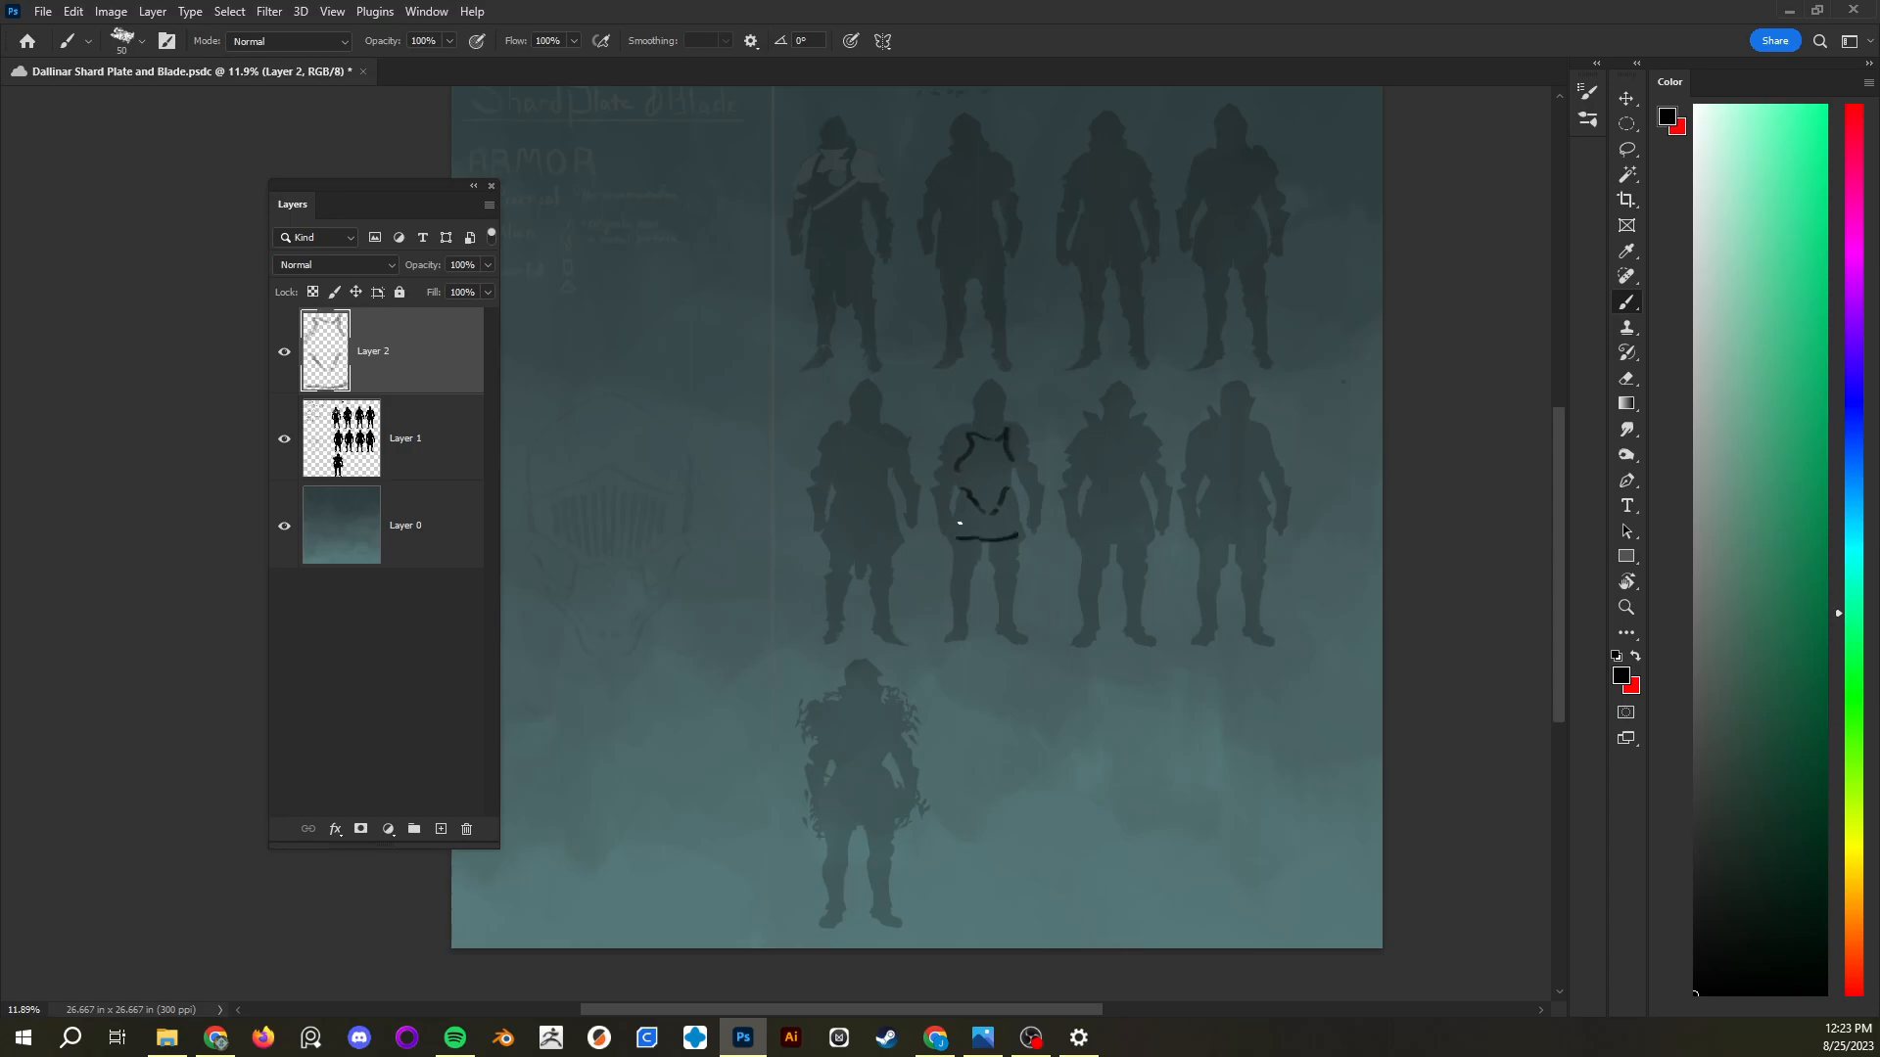
# Set Layer 1's opacity back to 100%
pyautogui.click(438, 445)
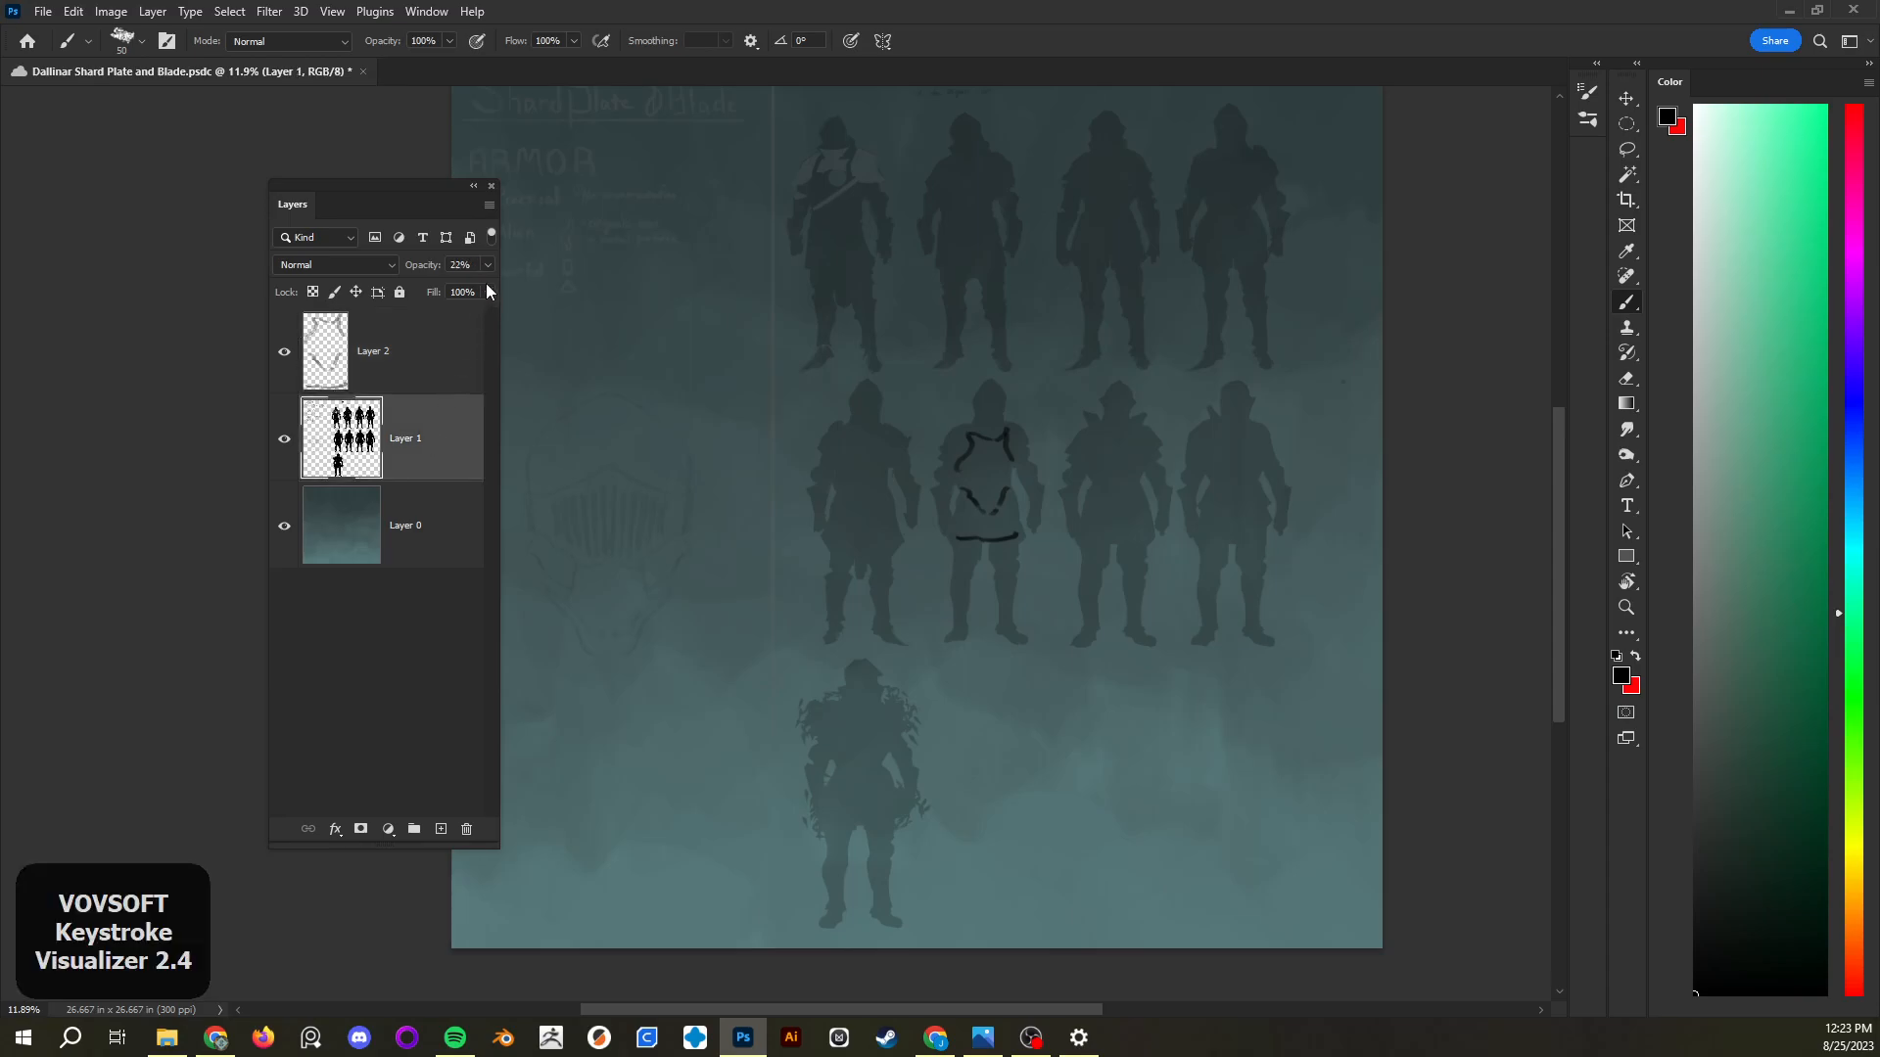
pyautogui.click(489, 266)
pyautogui.moveTo(417, 287); pyautogui.dragTo(503, 290)
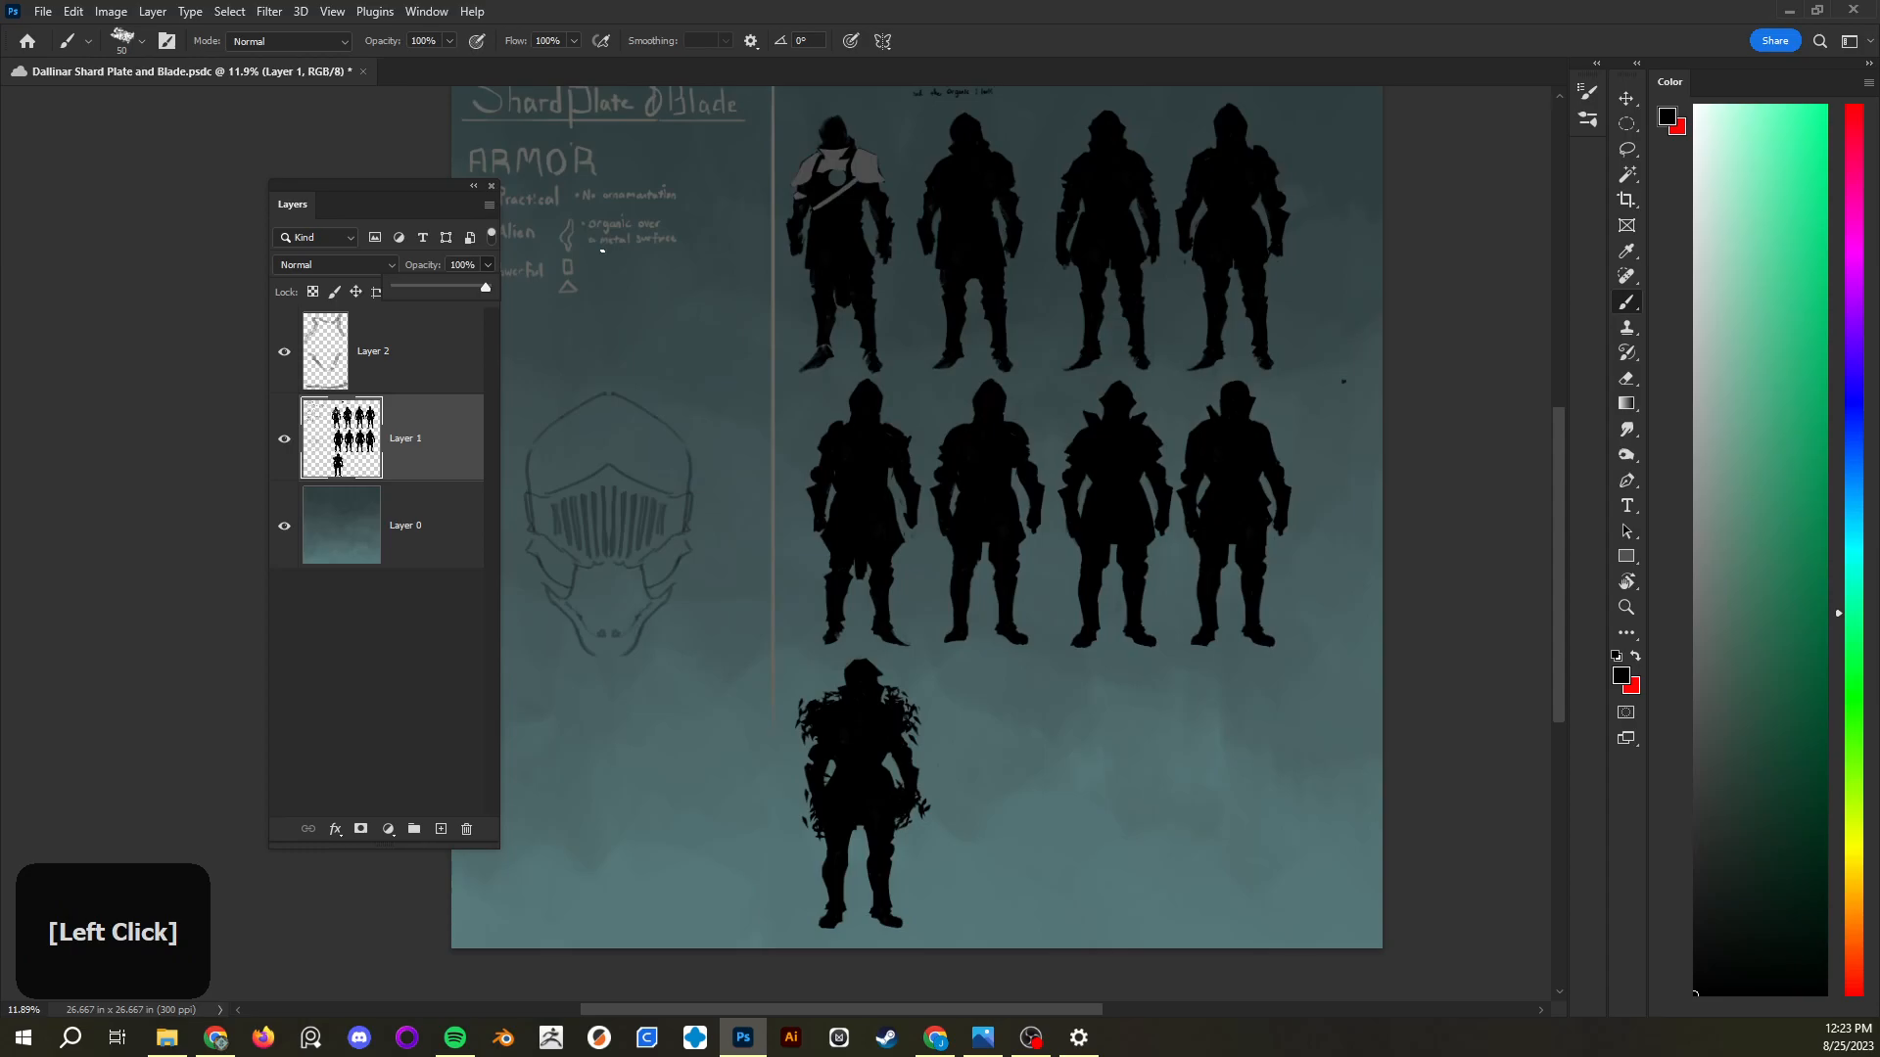
# Open Layer 2's layer style settings to view its blending options, and cancel without changes
pyautogui.doubleClick(435, 358)
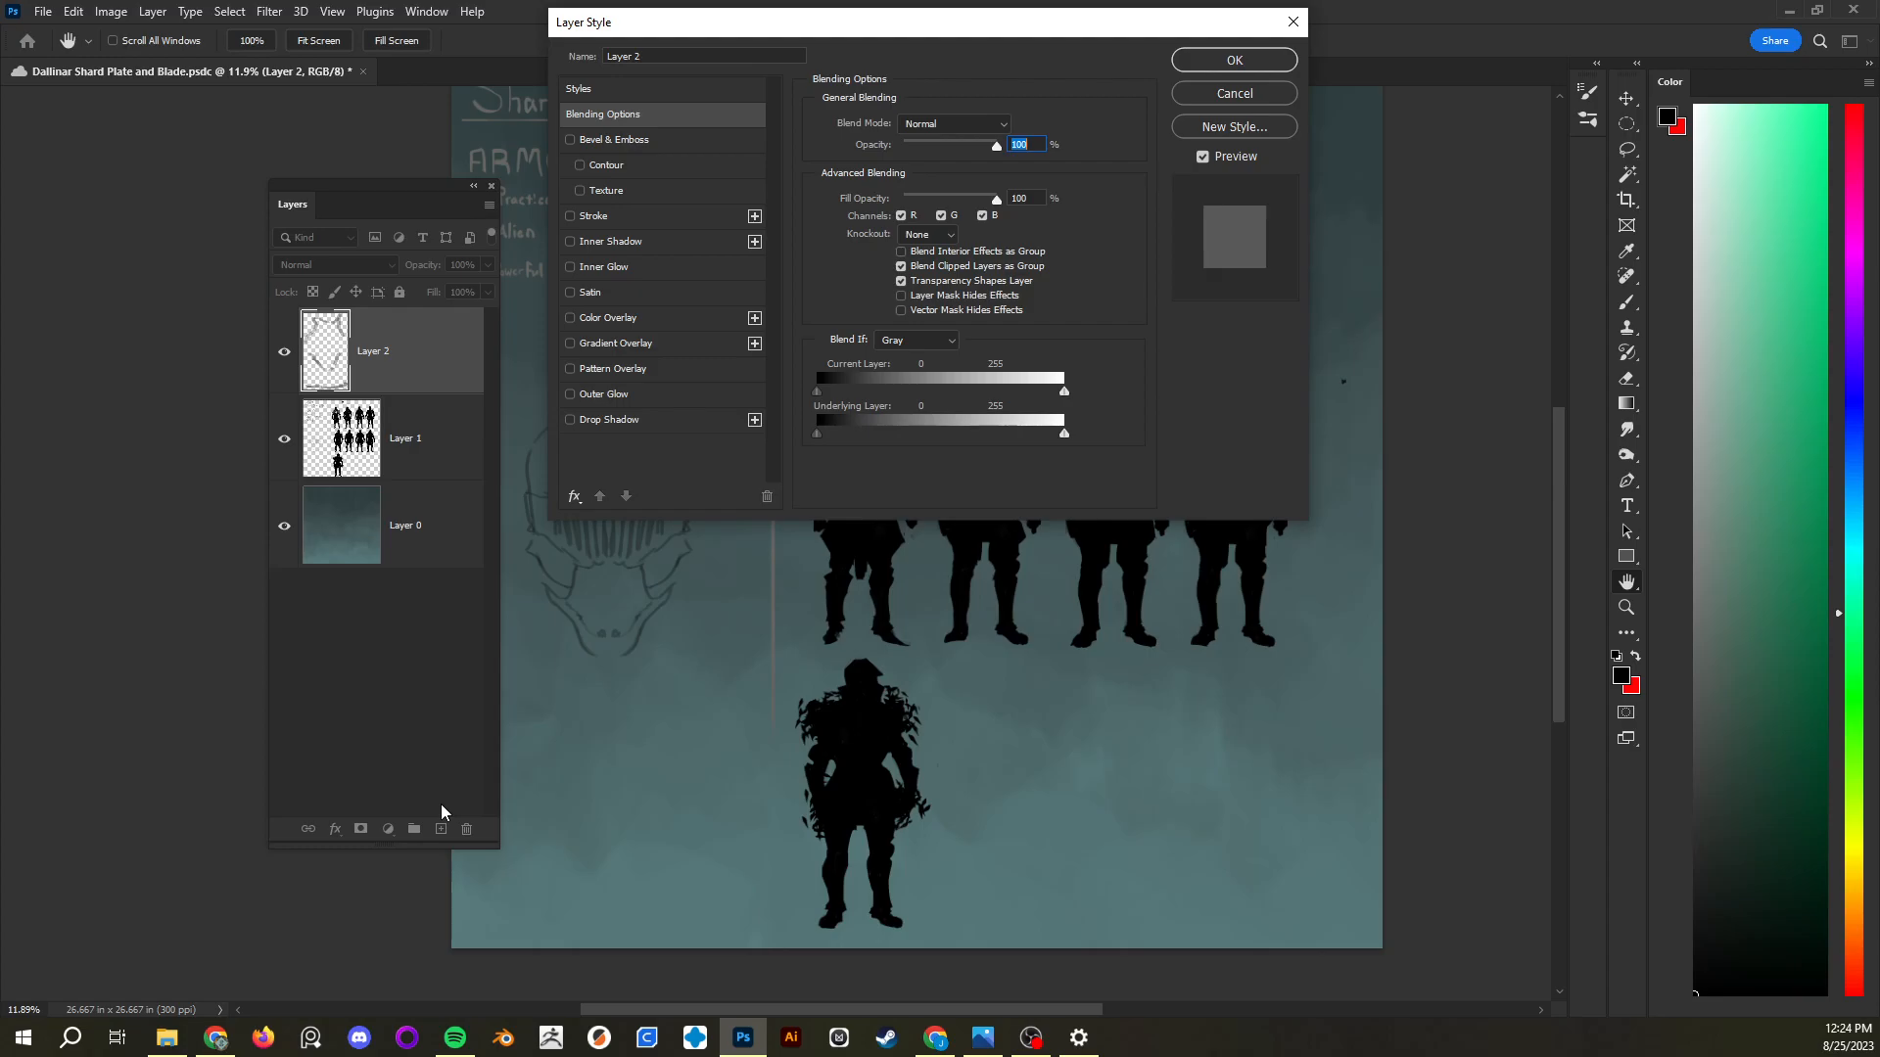
pyautogui.moveTo(1107, 27); pyautogui.dragTo(1256, 265)
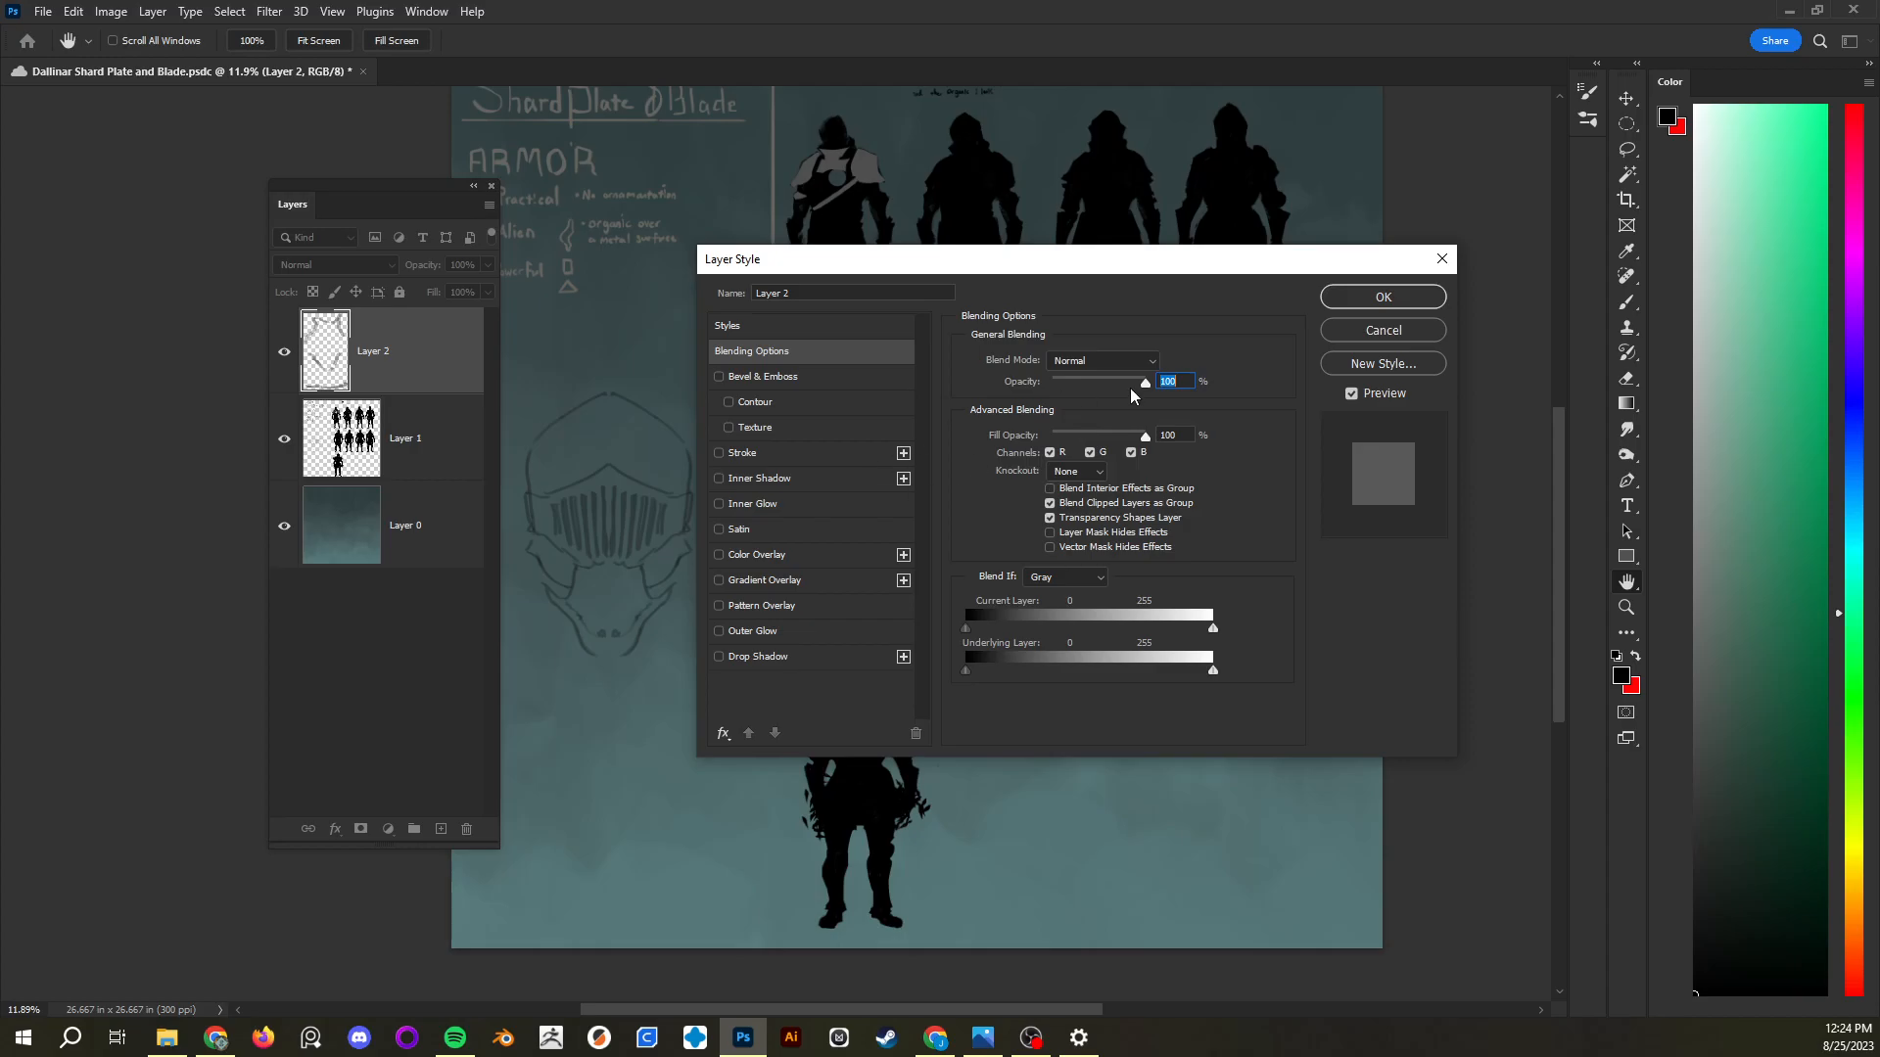
pyautogui.click(1419, 336)
# Delete Layer 2 and save the document
pyautogui.moveTo(430, 351); pyautogui.dragTo(466, 829)
pyautogui.hotkey('ctrl', 's')
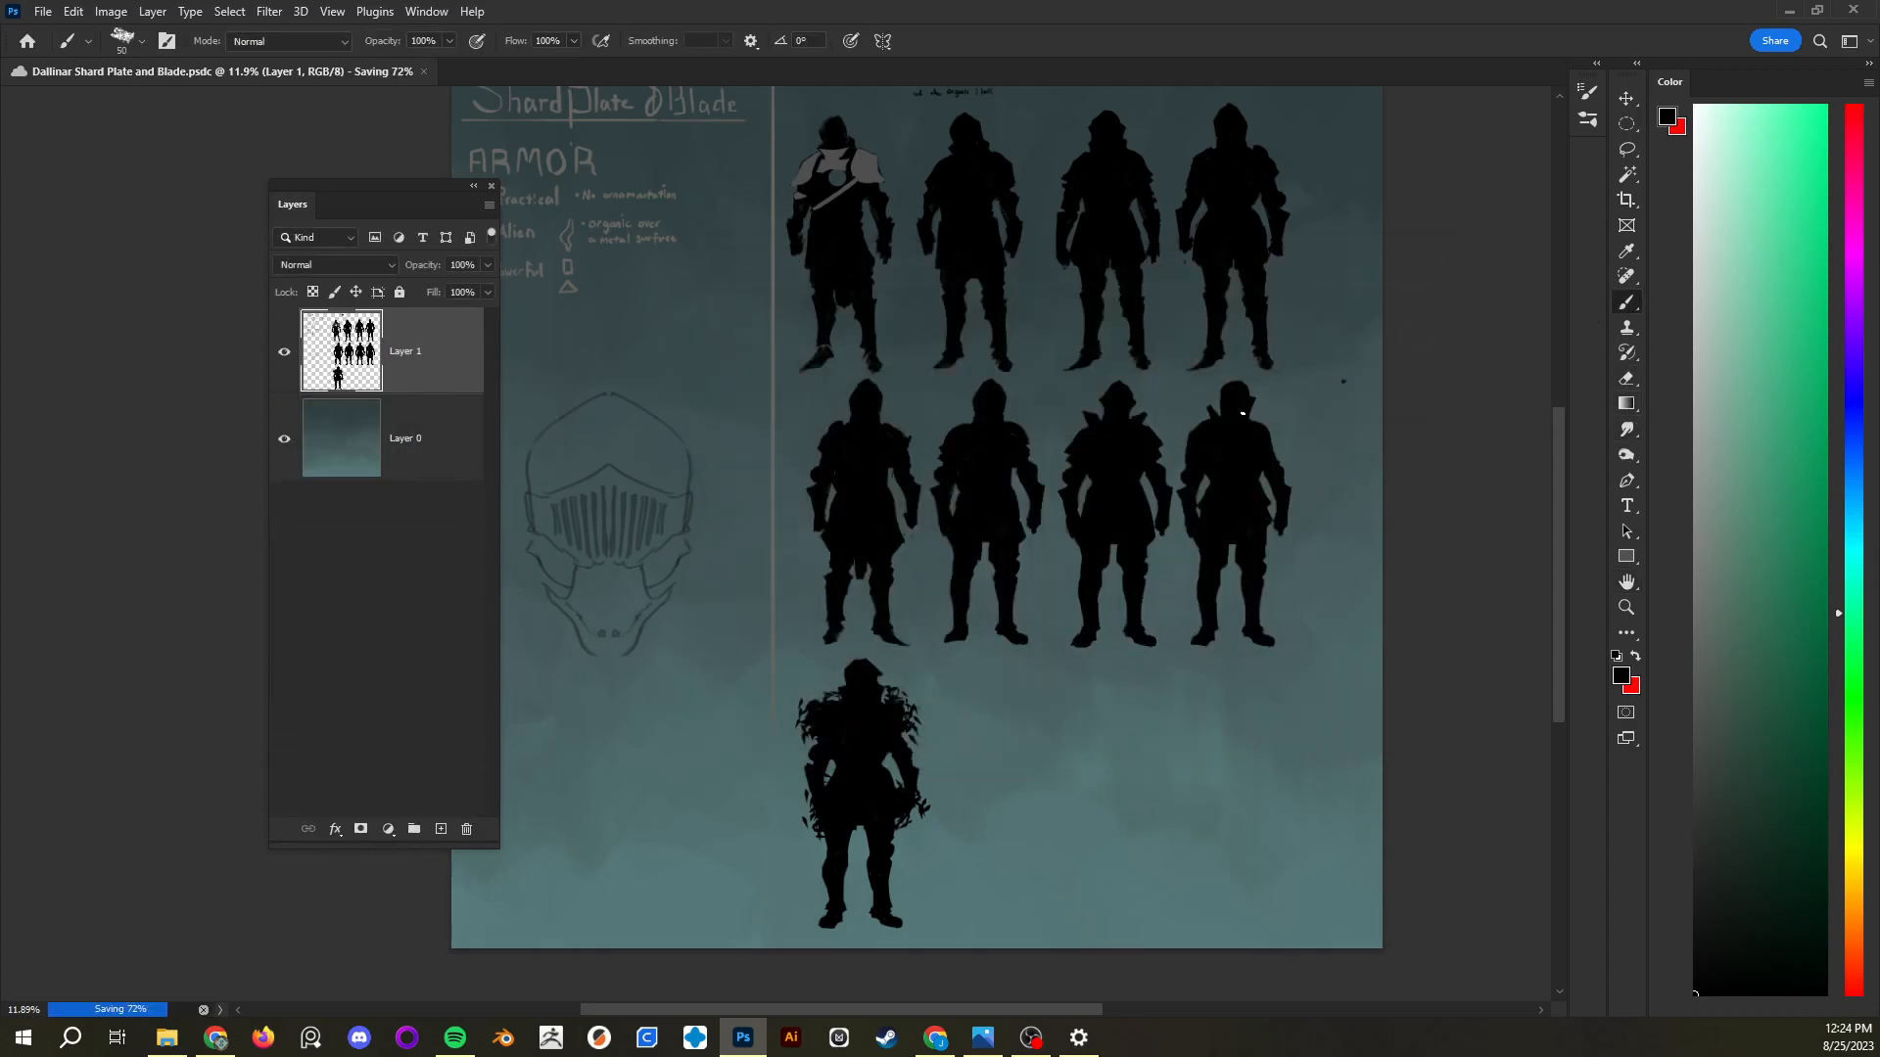
# Enlarge the brush to 1000 px and choose a bright red foreground colour, undoing the test stroke
pyautogui.press('b')
pyautogui.click(1854, 106)
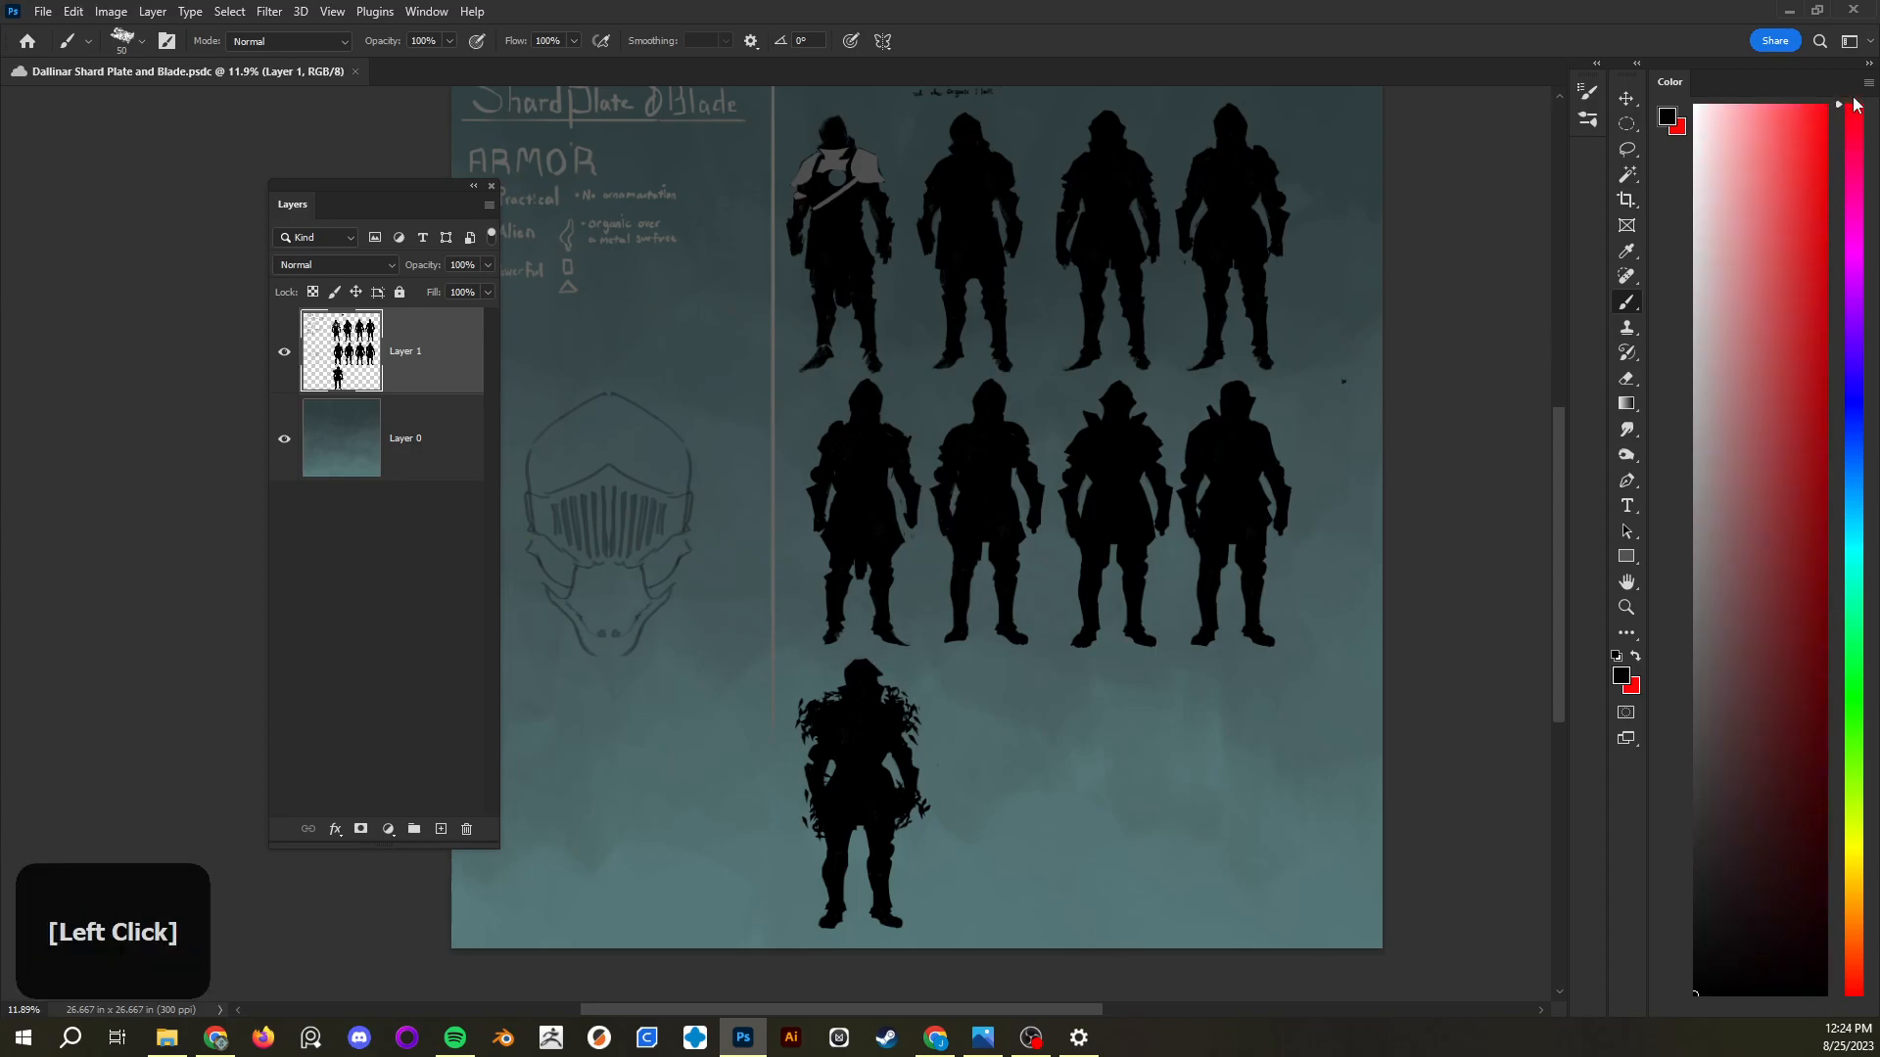
pyautogui.press(']')
pyautogui.press(']')
pyautogui.press(']')
pyautogui.press(']')
pyautogui.press(']')
pyautogui.press(']')
pyautogui.press(']')
pyautogui.press(']')
pyautogui.press(']')
pyautogui.press(']')
pyautogui.press(']')
pyautogui.press(']')
pyautogui.press(']')
pyautogui.press(']')
pyautogui.press(']')
pyautogui.press(']')
pyautogui.press(']')
pyautogui.moveTo(848, 525)
pyautogui.mouseDown()
pyautogui.moveTo(790, 437)
pyautogui.moveTo(900, 486)
pyautogui.moveTo(819, 450)
pyautogui.mouseUp()
pyautogui.hotkey('ctrl', 'z')
pyautogui.click(1825, 105)
# Undo a red test blob on Layer 1, and paint a large red blob on a new layer over the middle row's first two figures
pyautogui.moveTo(979, 480)
pyautogui.mouseDown()
pyautogui.moveTo(794, 460)
pyautogui.moveTo(889, 490)
pyautogui.moveTo(924, 391)
pyautogui.mouseUp()
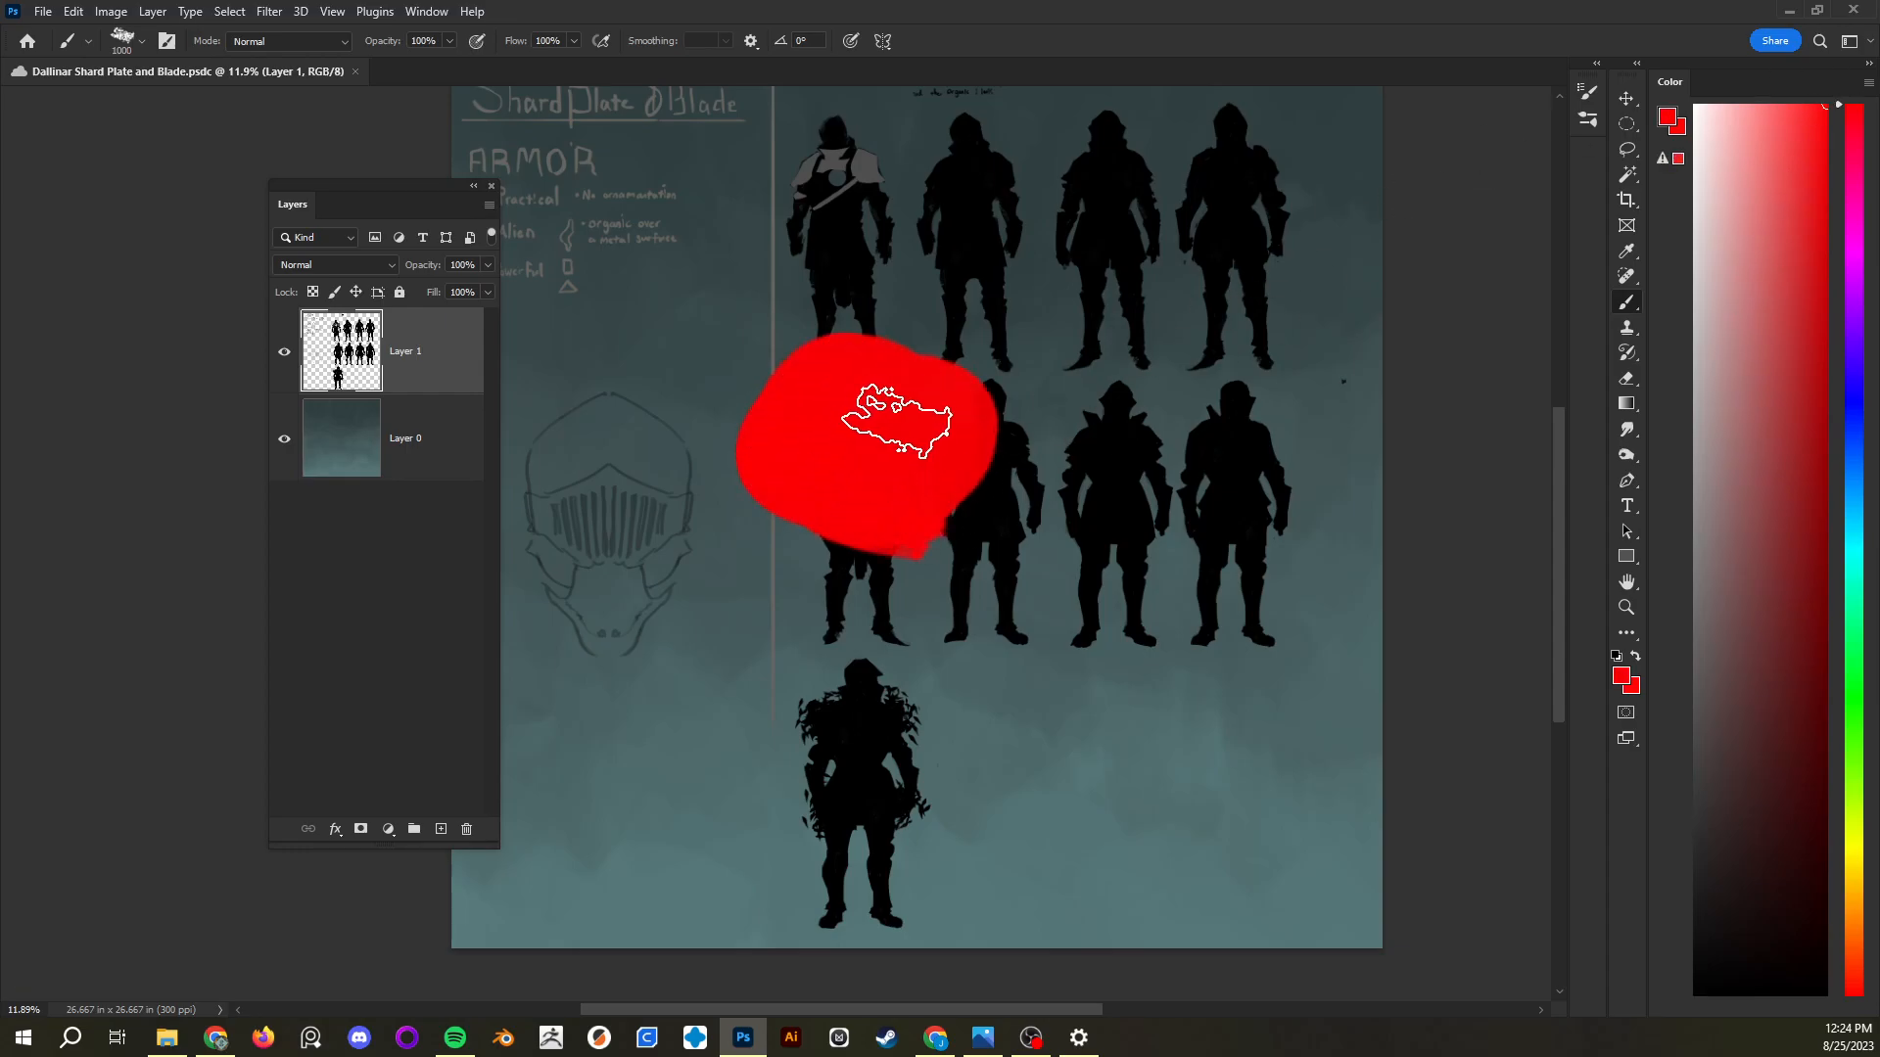
pyautogui.hotkey('ctrl', 'z')
pyautogui.click(441, 829)
pyautogui.moveTo(1014, 402)
pyautogui.mouseDown()
pyautogui.moveTo(872, 560)
pyautogui.moveTo(901, 453)
pyautogui.moveTo(964, 470)
pyautogui.mouseUp()
# Open Layer 2's layer style settings, enable Bevel & Emboss, and move the dialog clear of the red blob
pyautogui.click(439, 363)
pyautogui.doubleClick(440, 364)
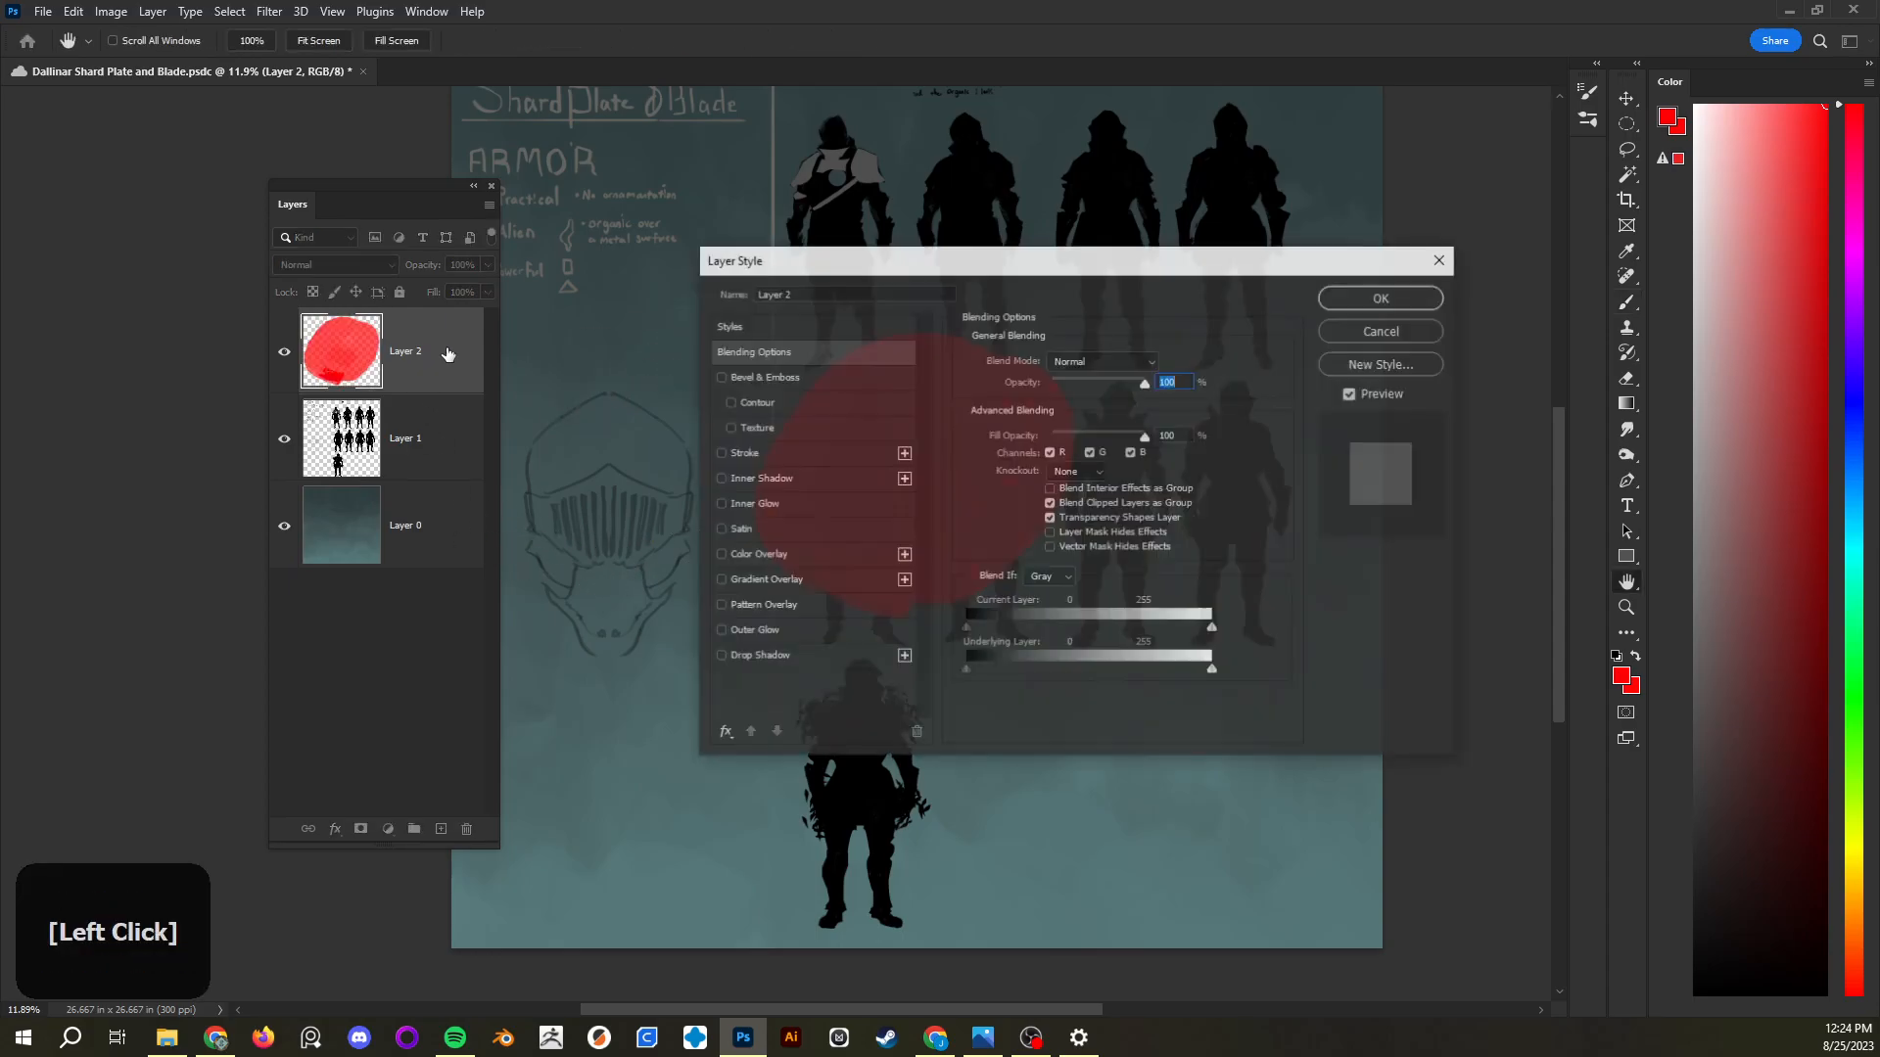
pyautogui.moveTo(1138, 254); pyautogui.dragTo(492, 289)
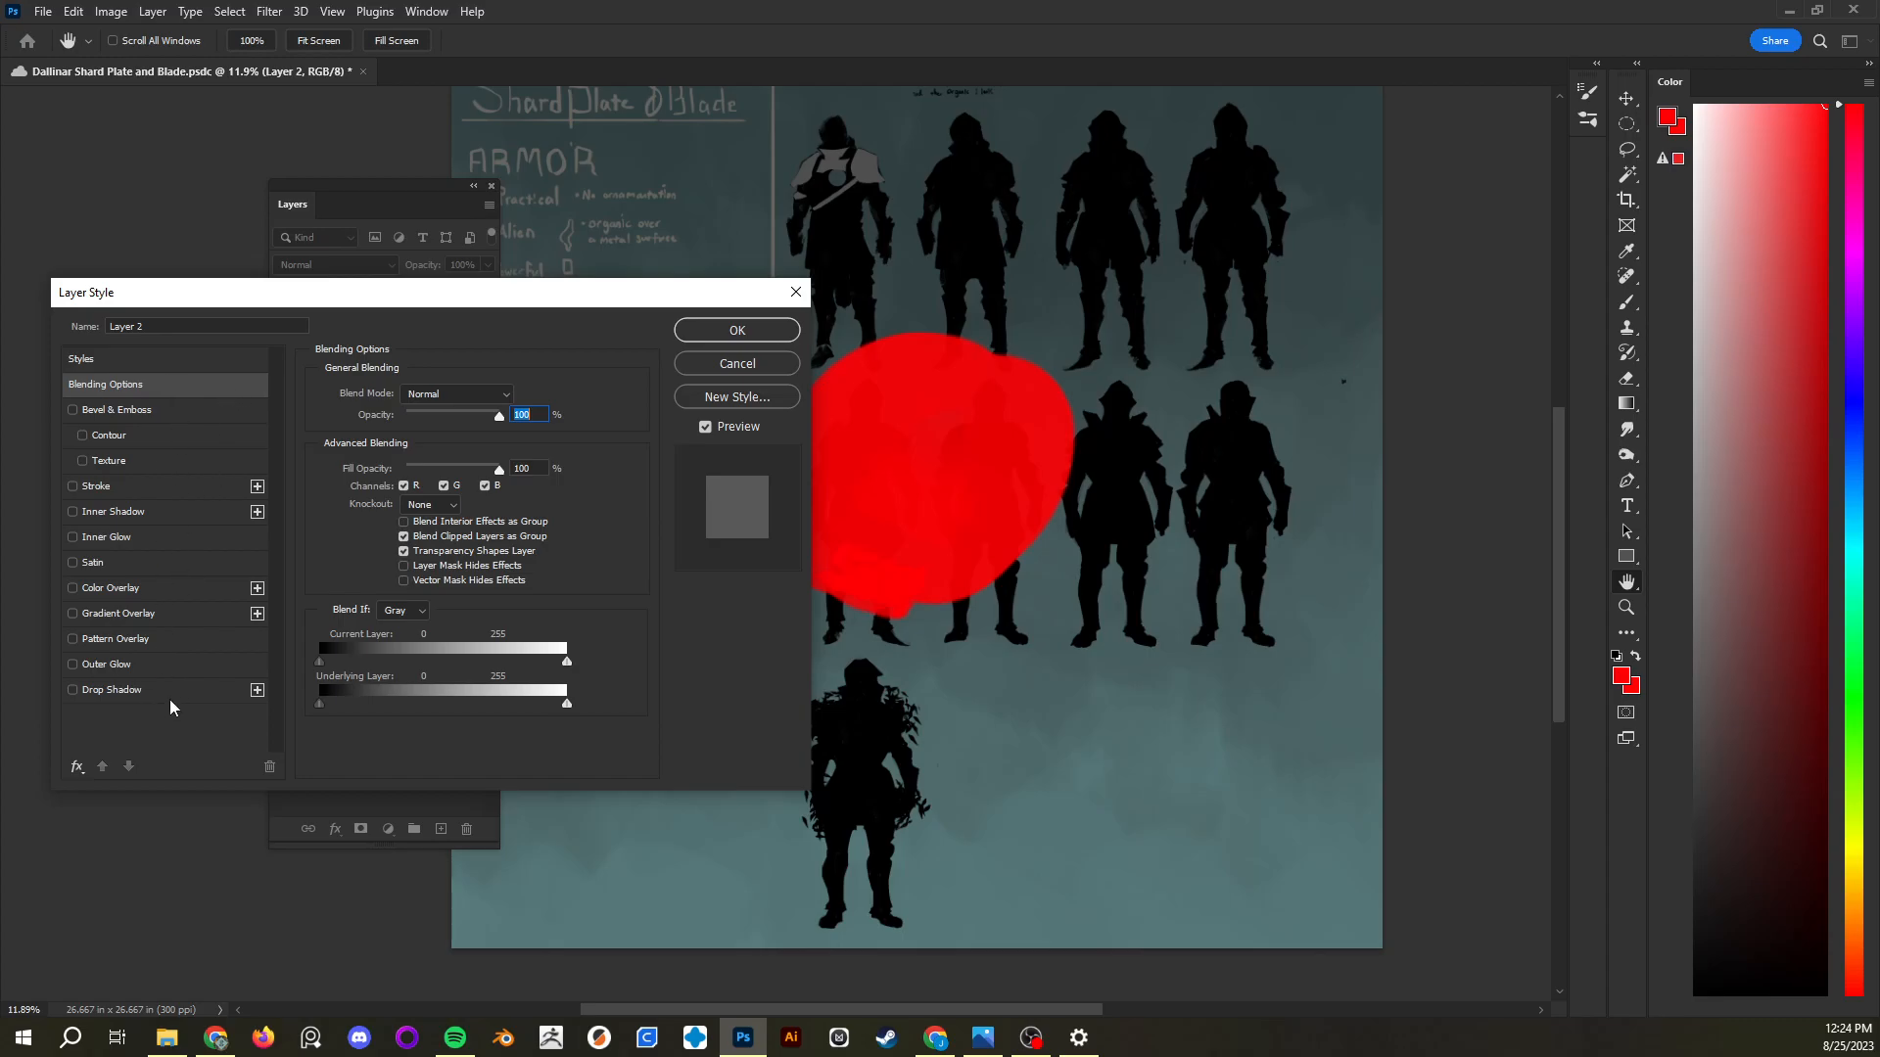
pyautogui.click(75, 411)
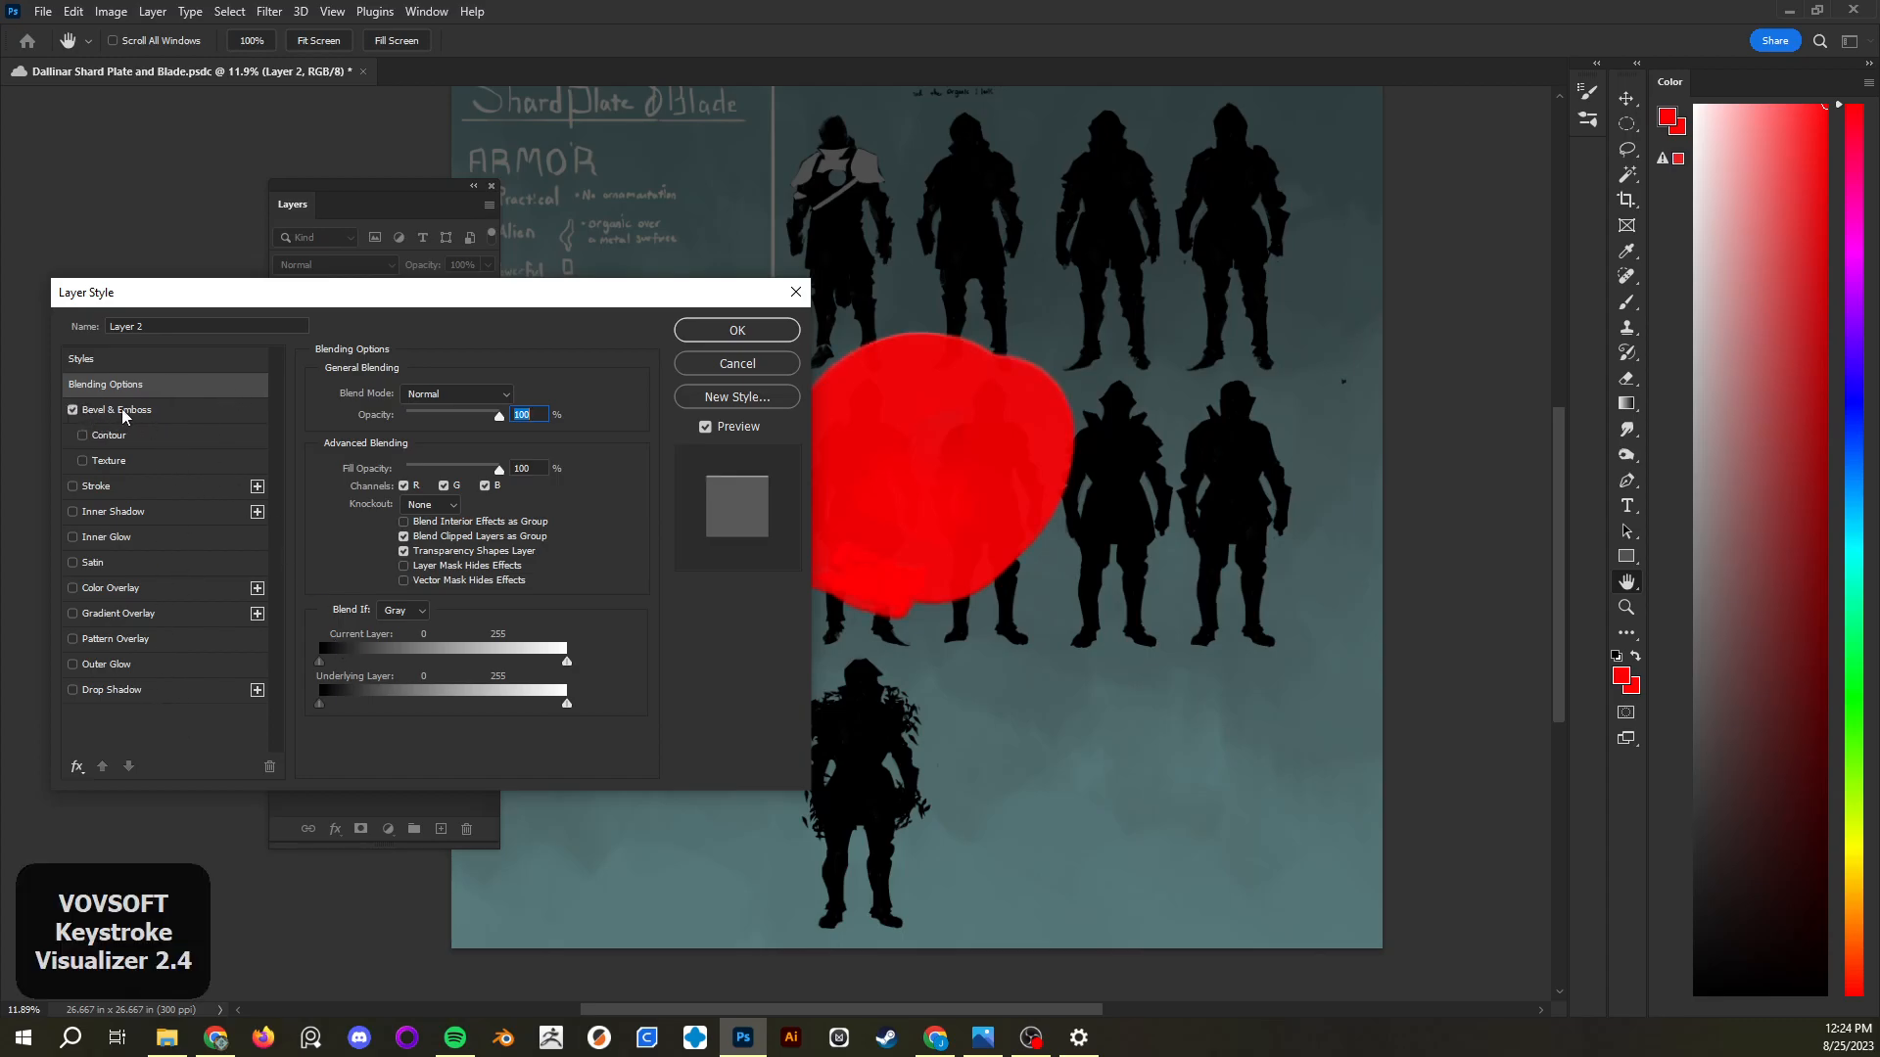
pyautogui.moveTo(676, 291); pyautogui.dragTo(1438, 532)
# Open the Bevel & Emboss options for the red blob and raise the depth to 1000%
pyautogui.click(946, 656)
pyautogui.moveTo(1168, 676); pyautogui.dragTo(1207, 677)
pyautogui.moveTo(1259, 533); pyautogui.dragTo(1535, 526)
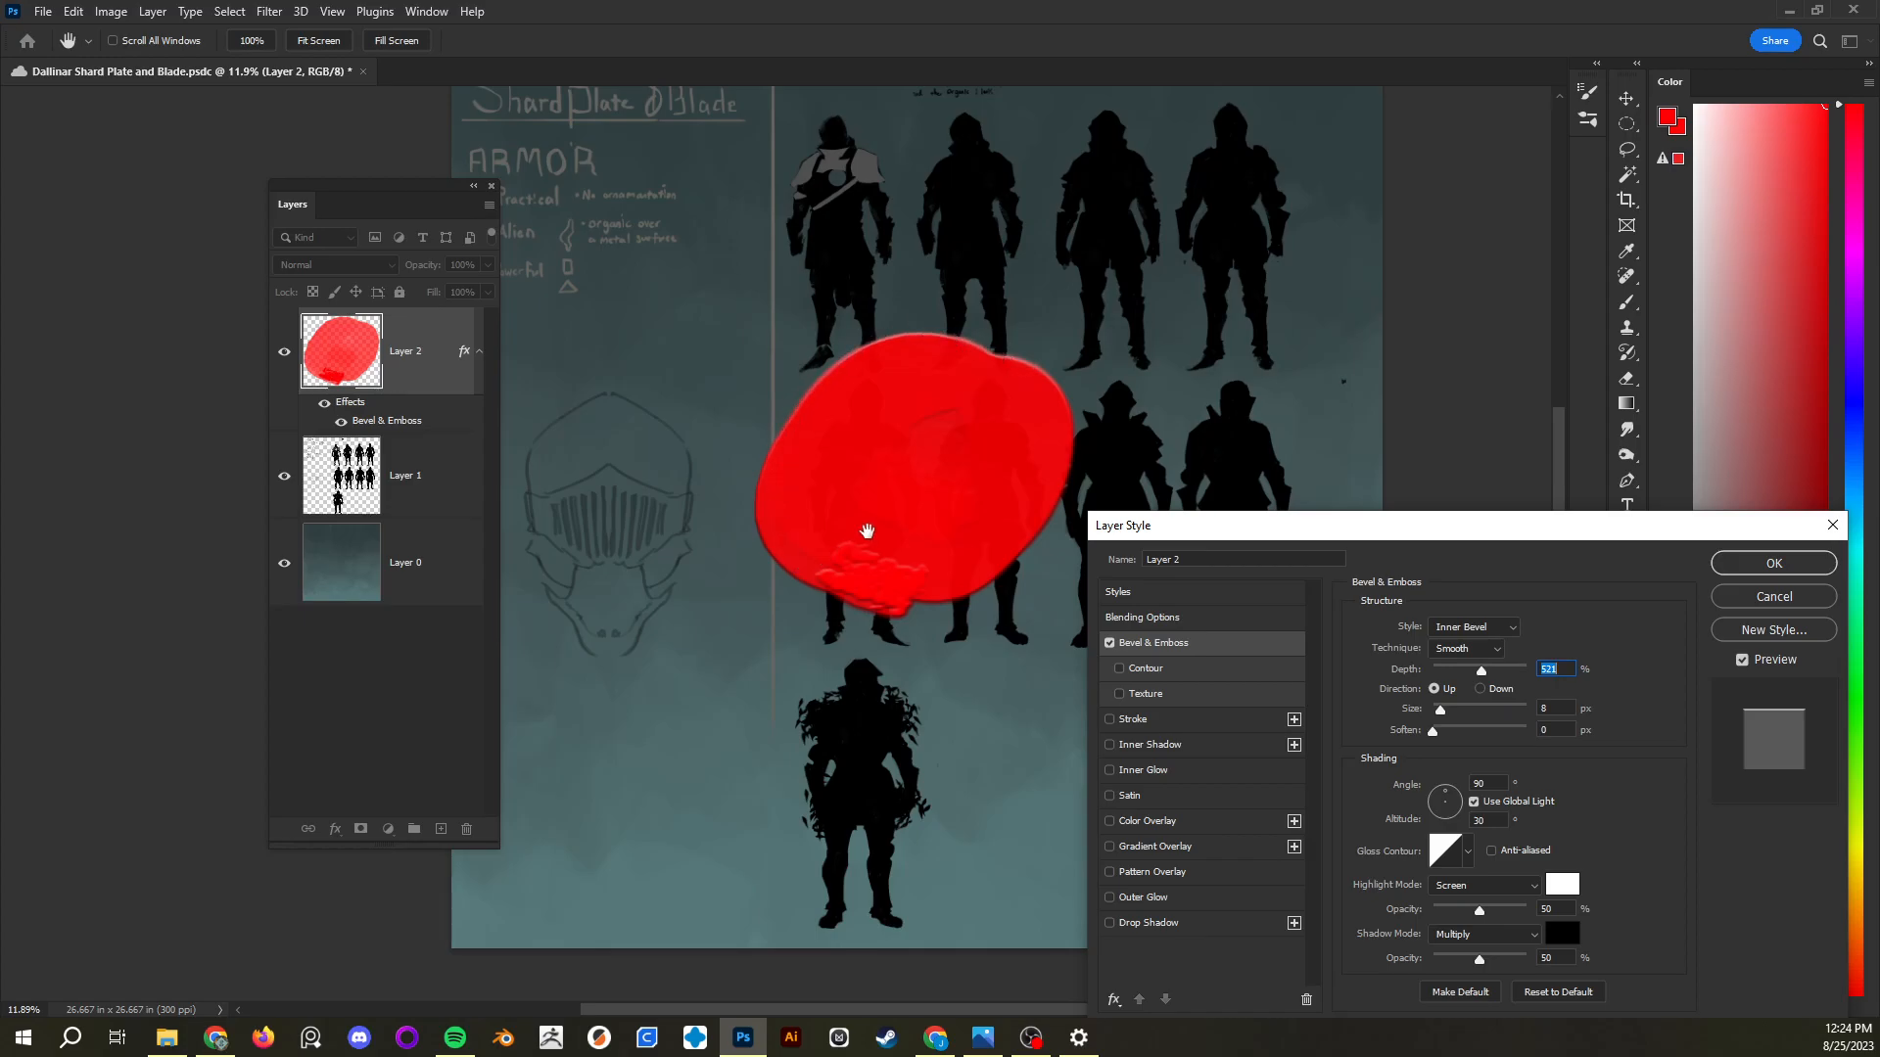
pyautogui.moveTo(1481, 672); pyautogui.dragTo(1545, 666)
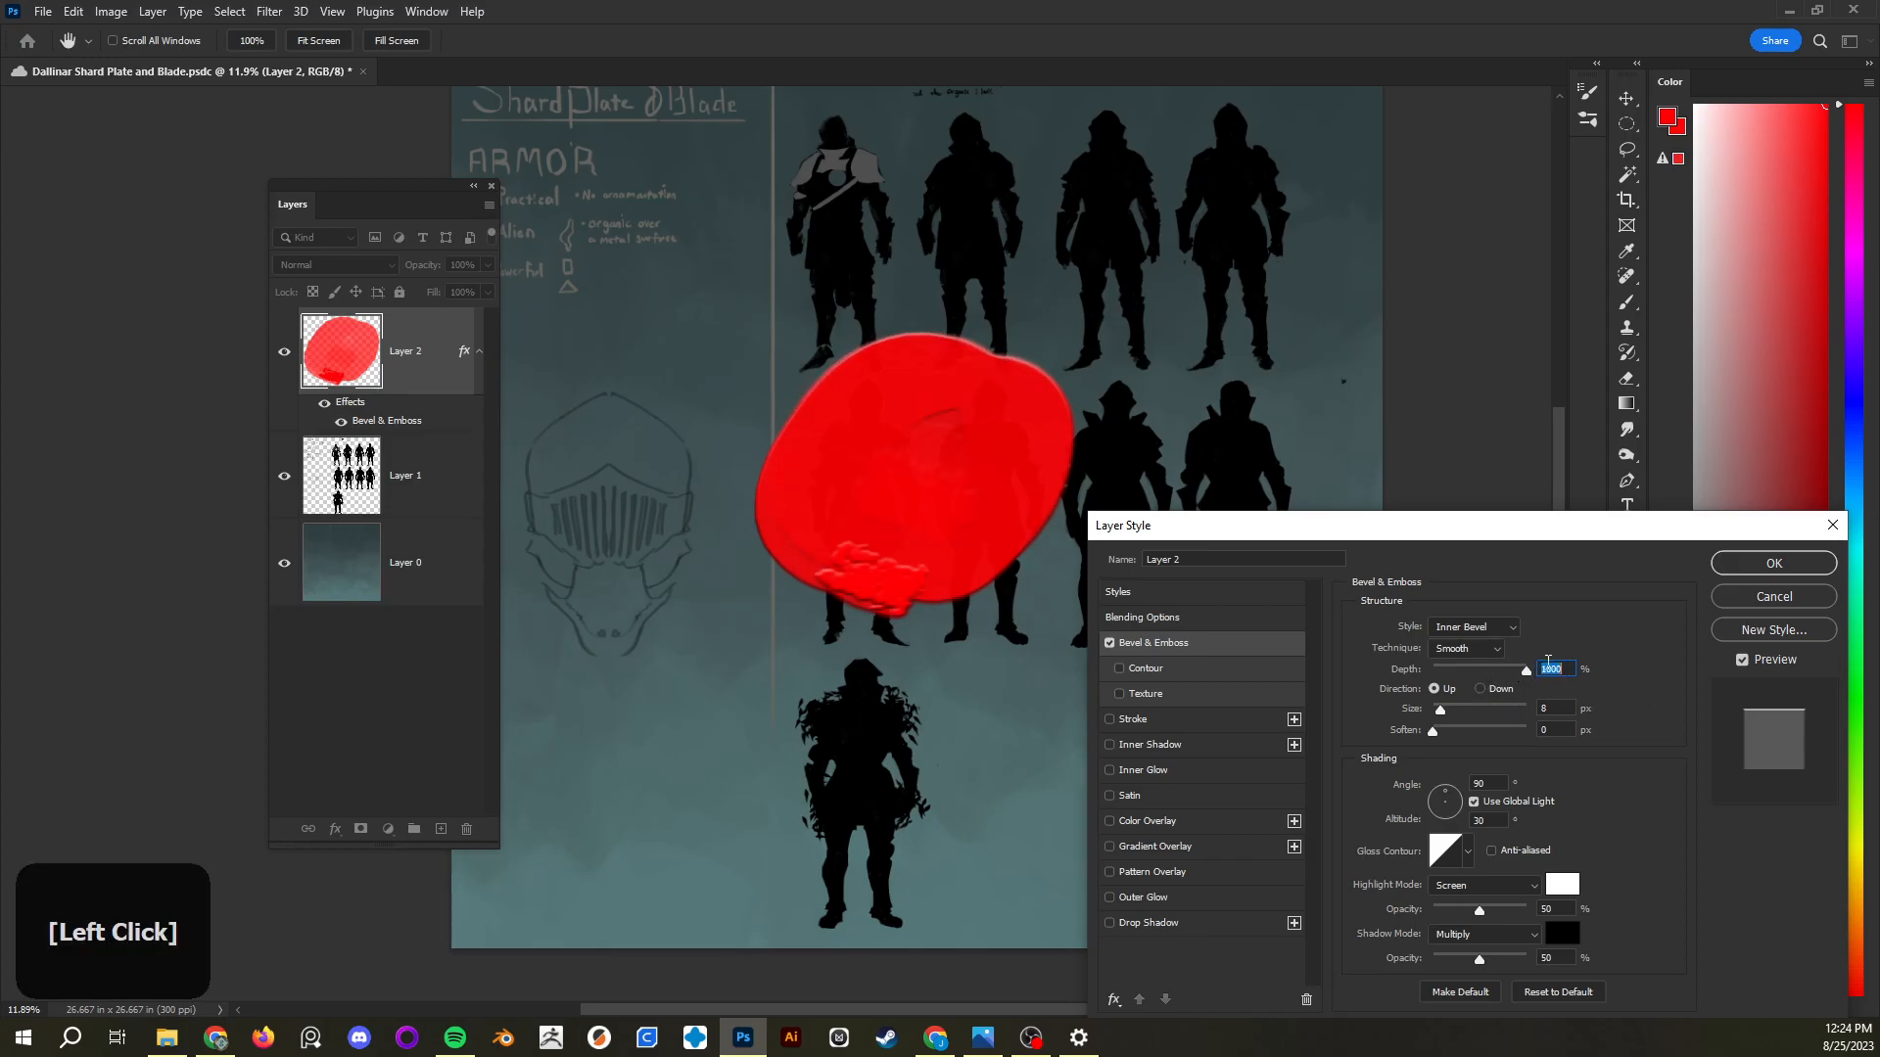
# Set the bevel direction to Down, the depth to 1%, and the style to Outer Bevel
pyautogui.click(1480, 689)
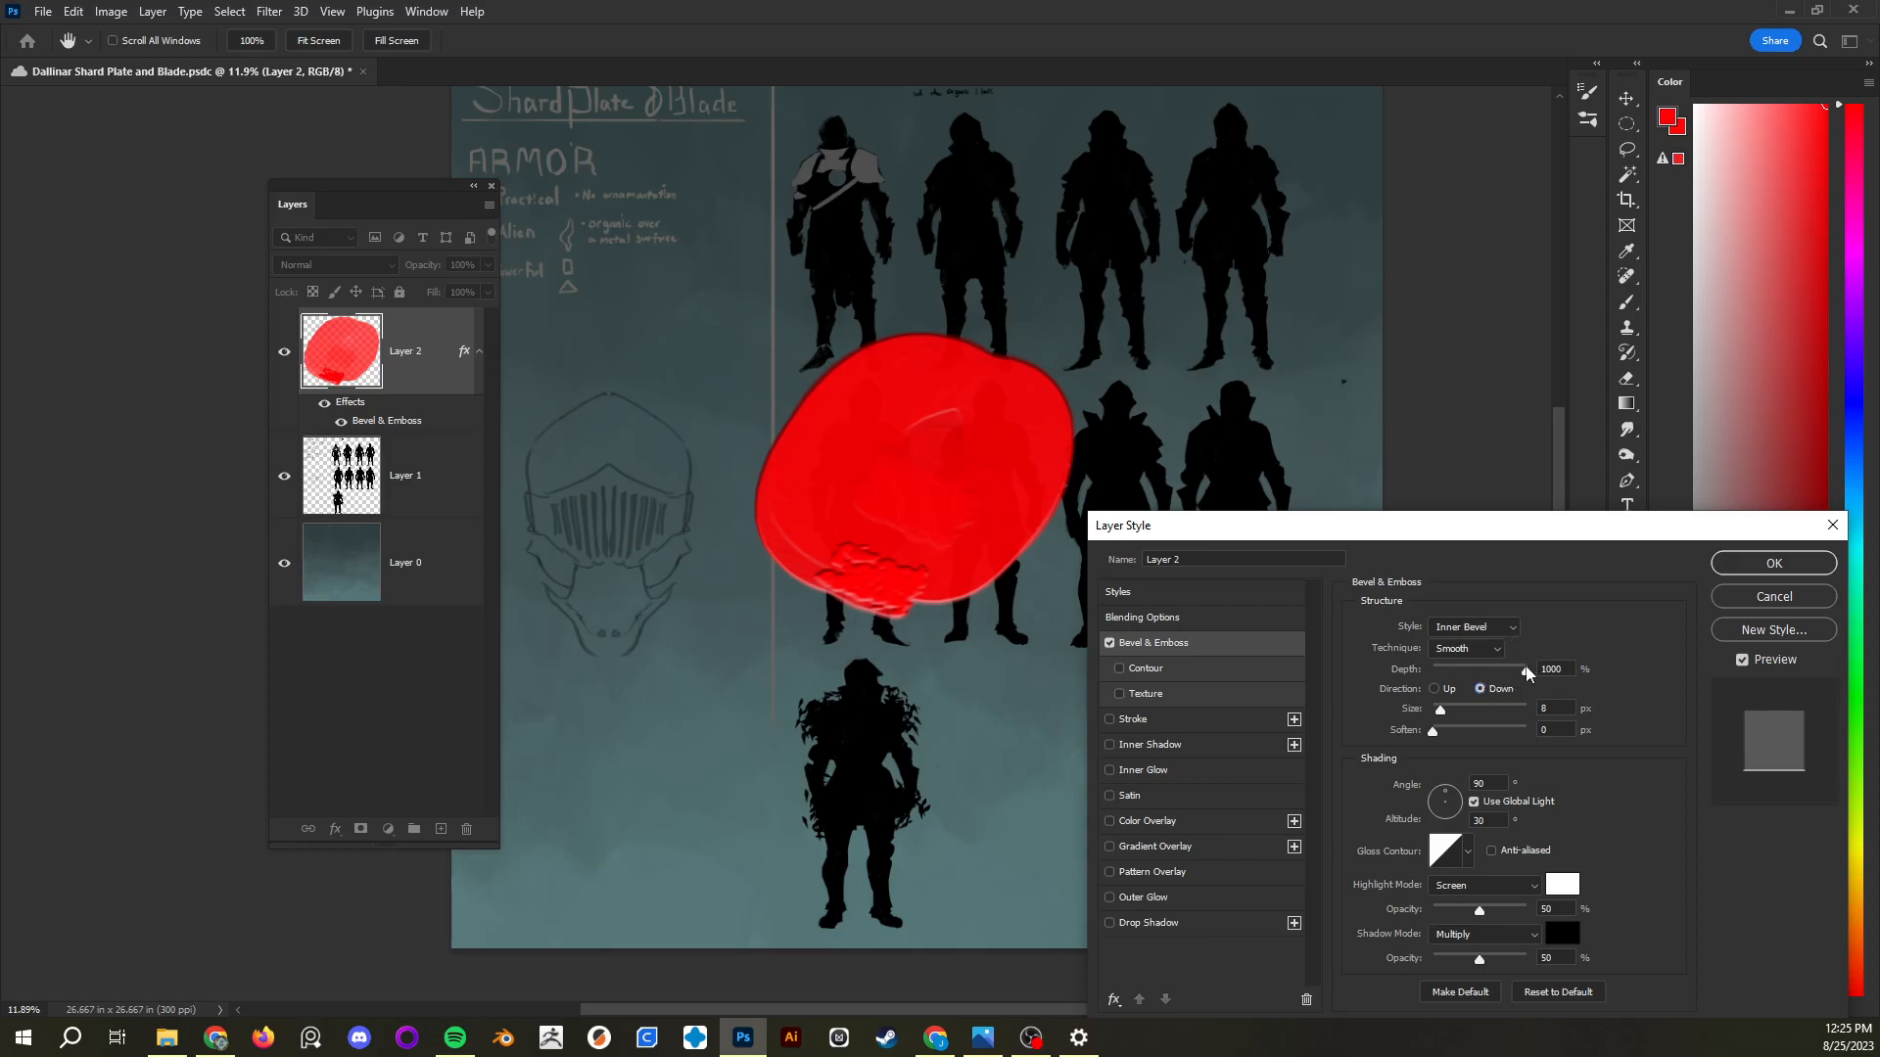
pyautogui.moveTo(1526, 672); pyautogui.dragTo(1420, 672)
pyautogui.click(1505, 632)
pyautogui.click(1486, 644)
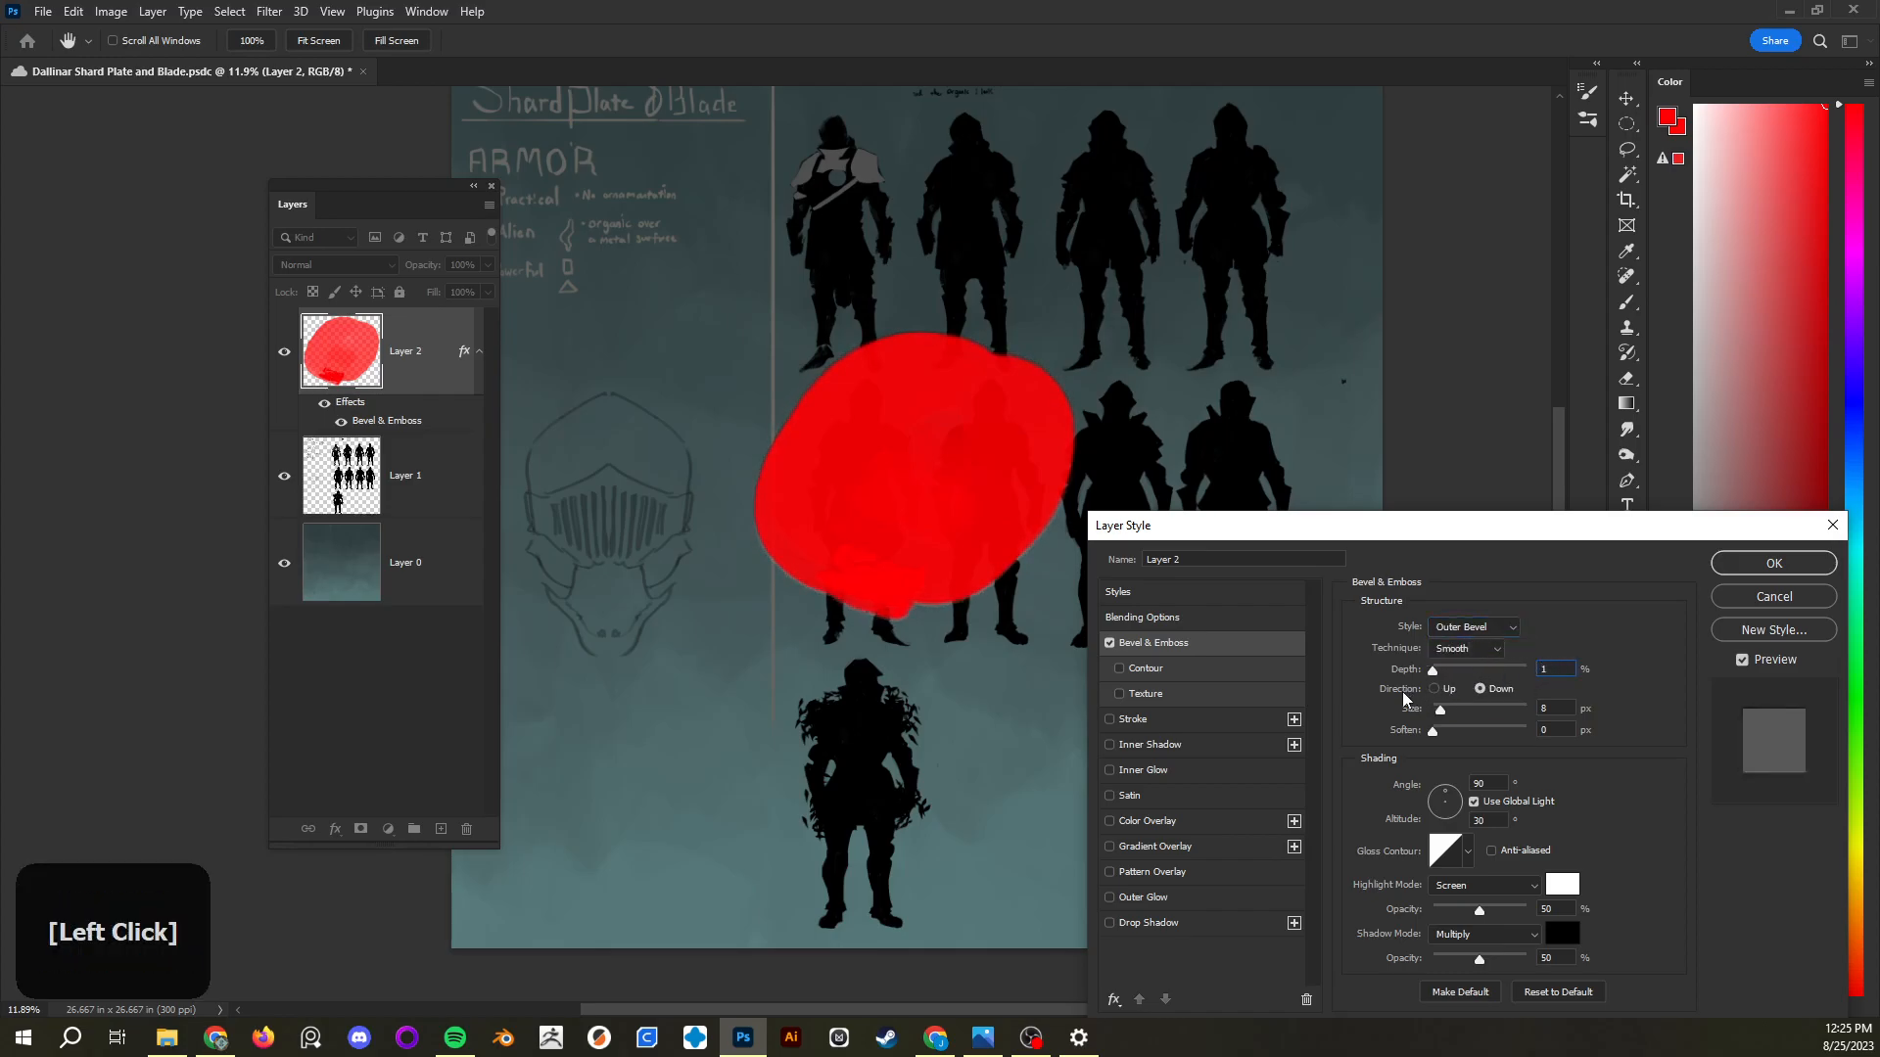
# Switch the bevel style to Emboss with a depth of 1000% and the direction set to Up
pyautogui.click(1473, 627)
pyautogui.click(1472, 674)
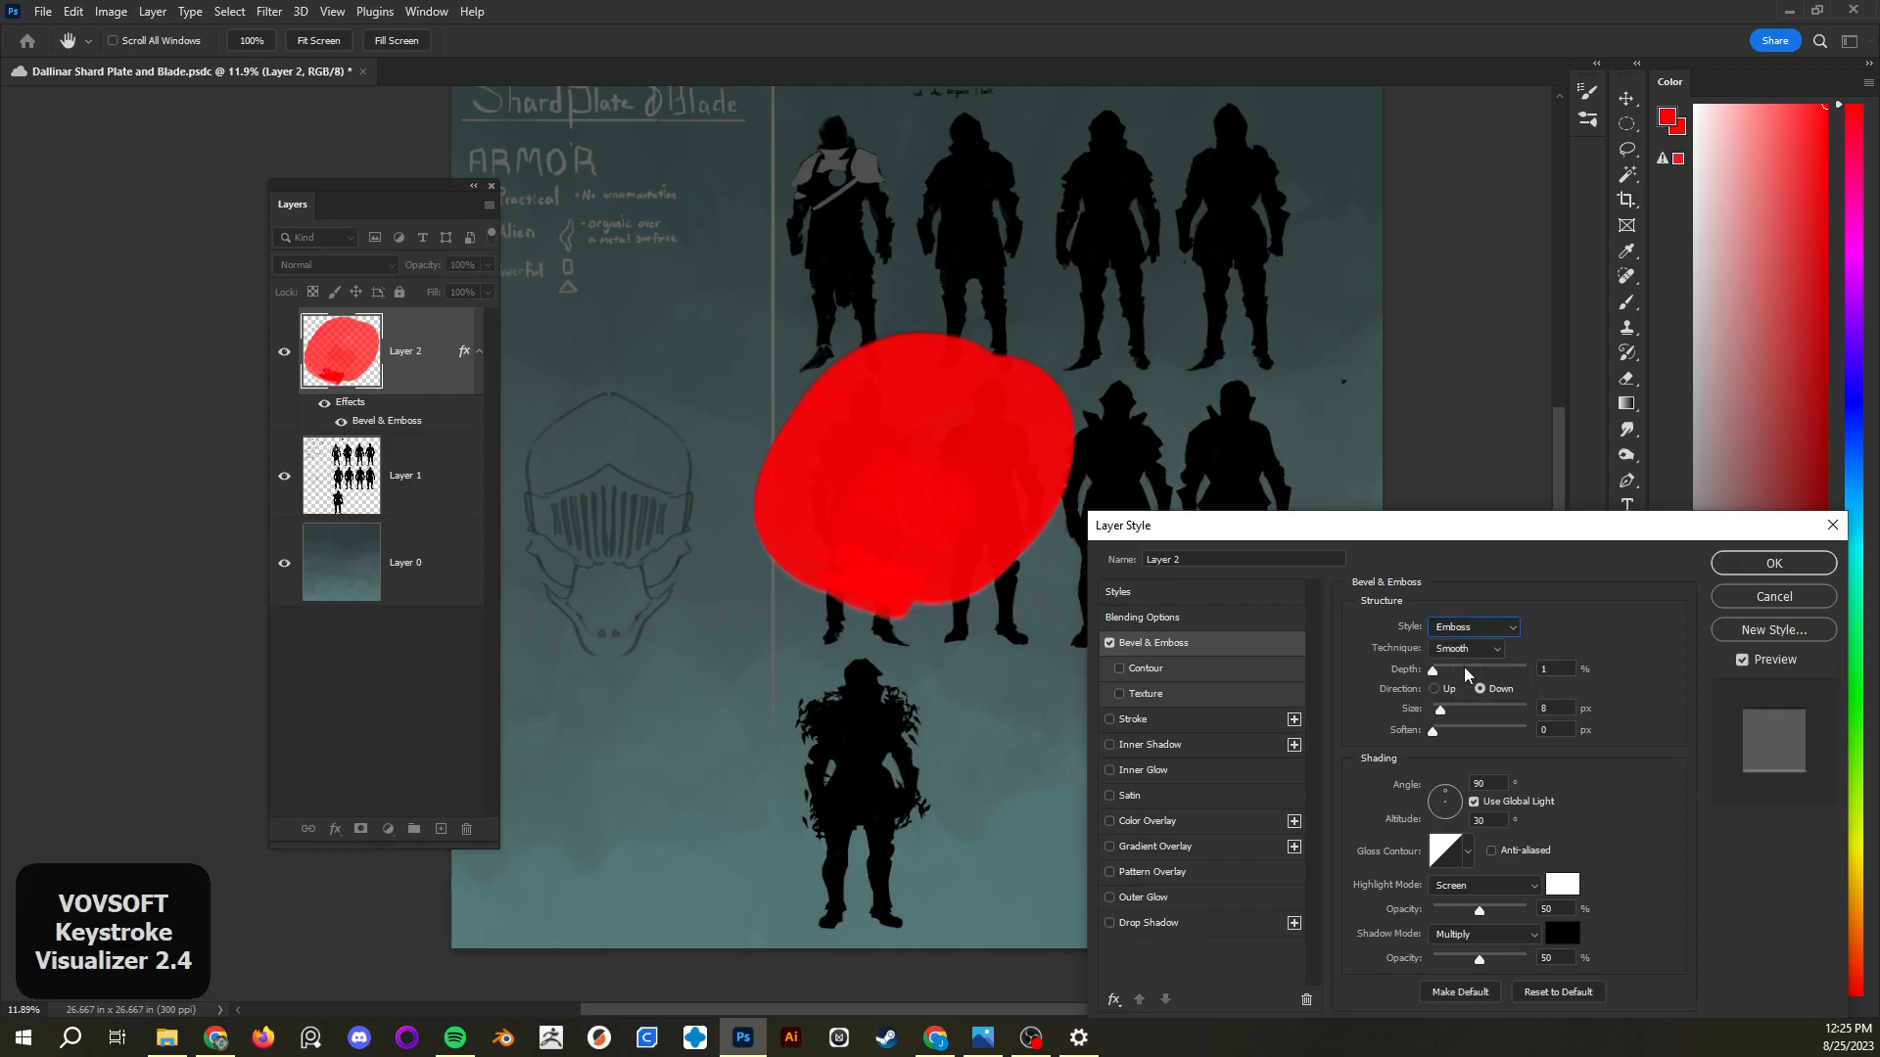
pyautogui.moveTo(1434, 671); pyautogui.dragTo(1533, 670)
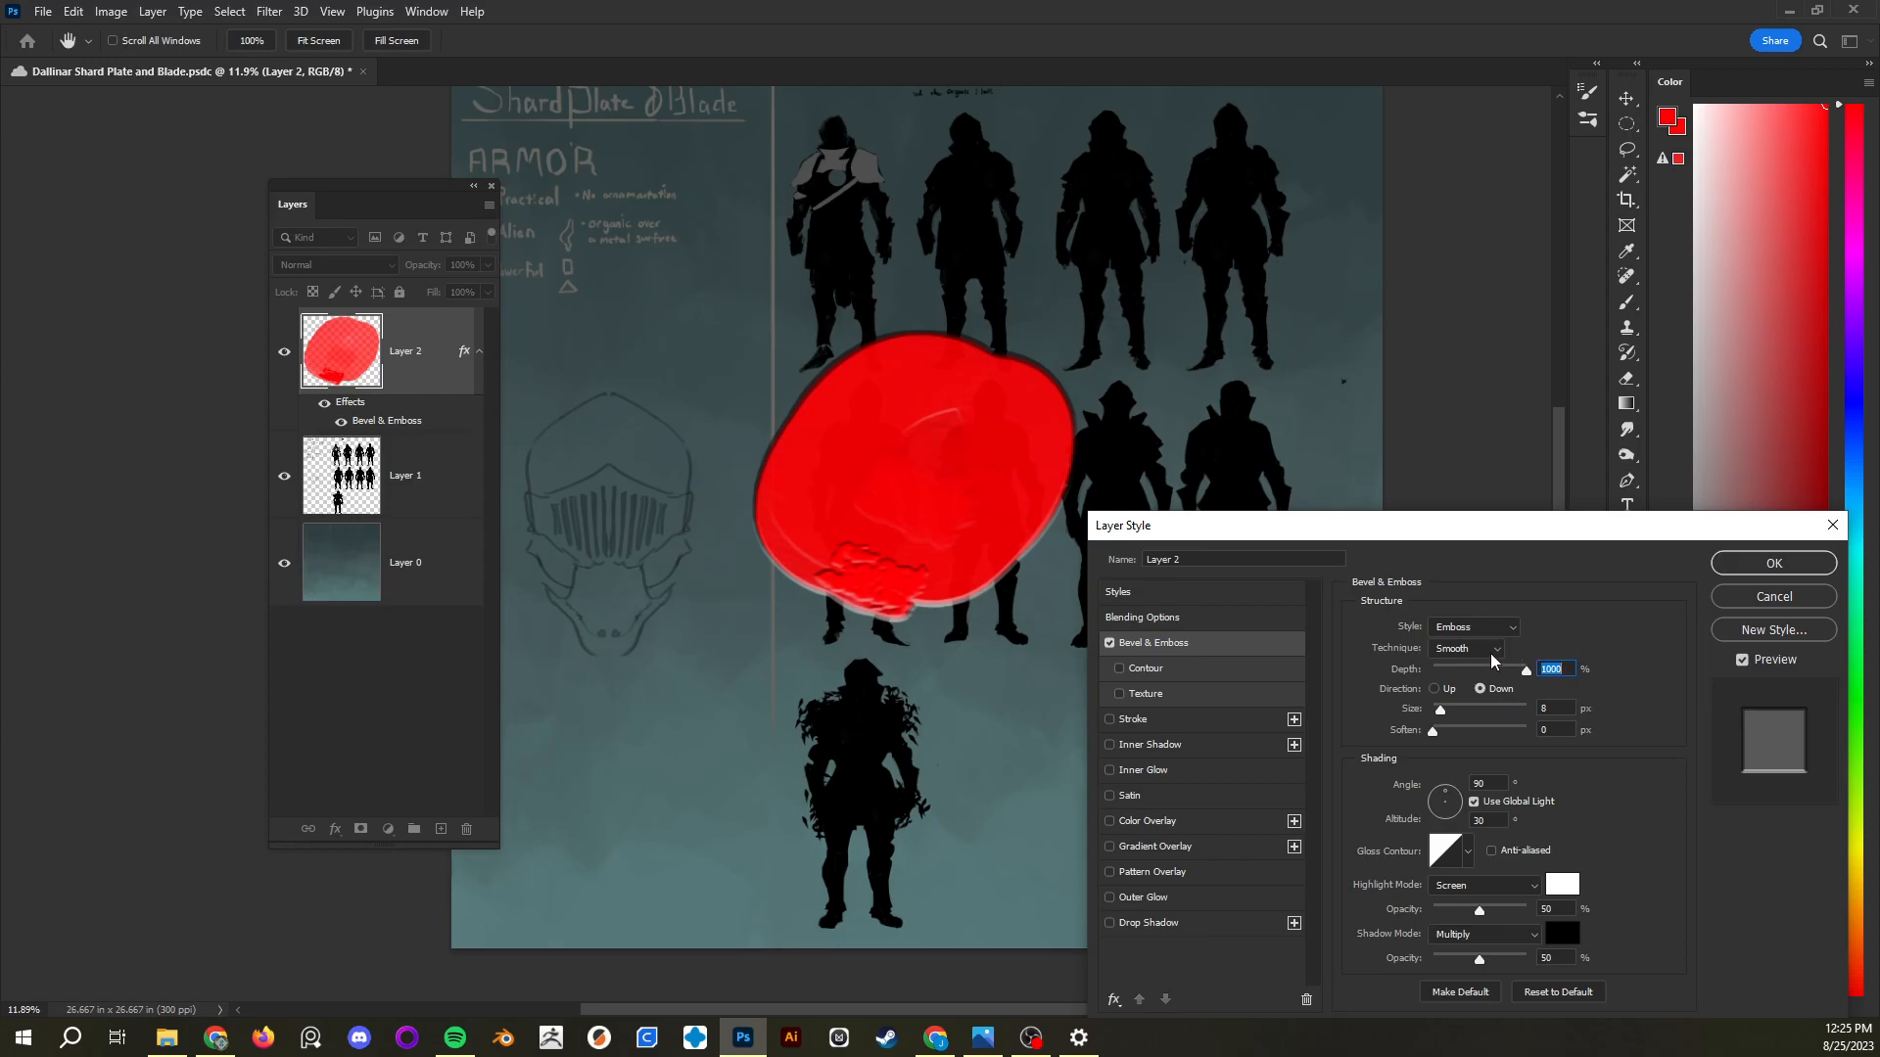
pyautogui.moveTo(1528, 673); pyautogui.dragTo(1576, 662)
pyautogui.click(1434, 689)
# Try the Pillow Emboss style, reduce the depth to 1%, and switch the style to Stroke Emboss
pyautogui.click(1484, 627)
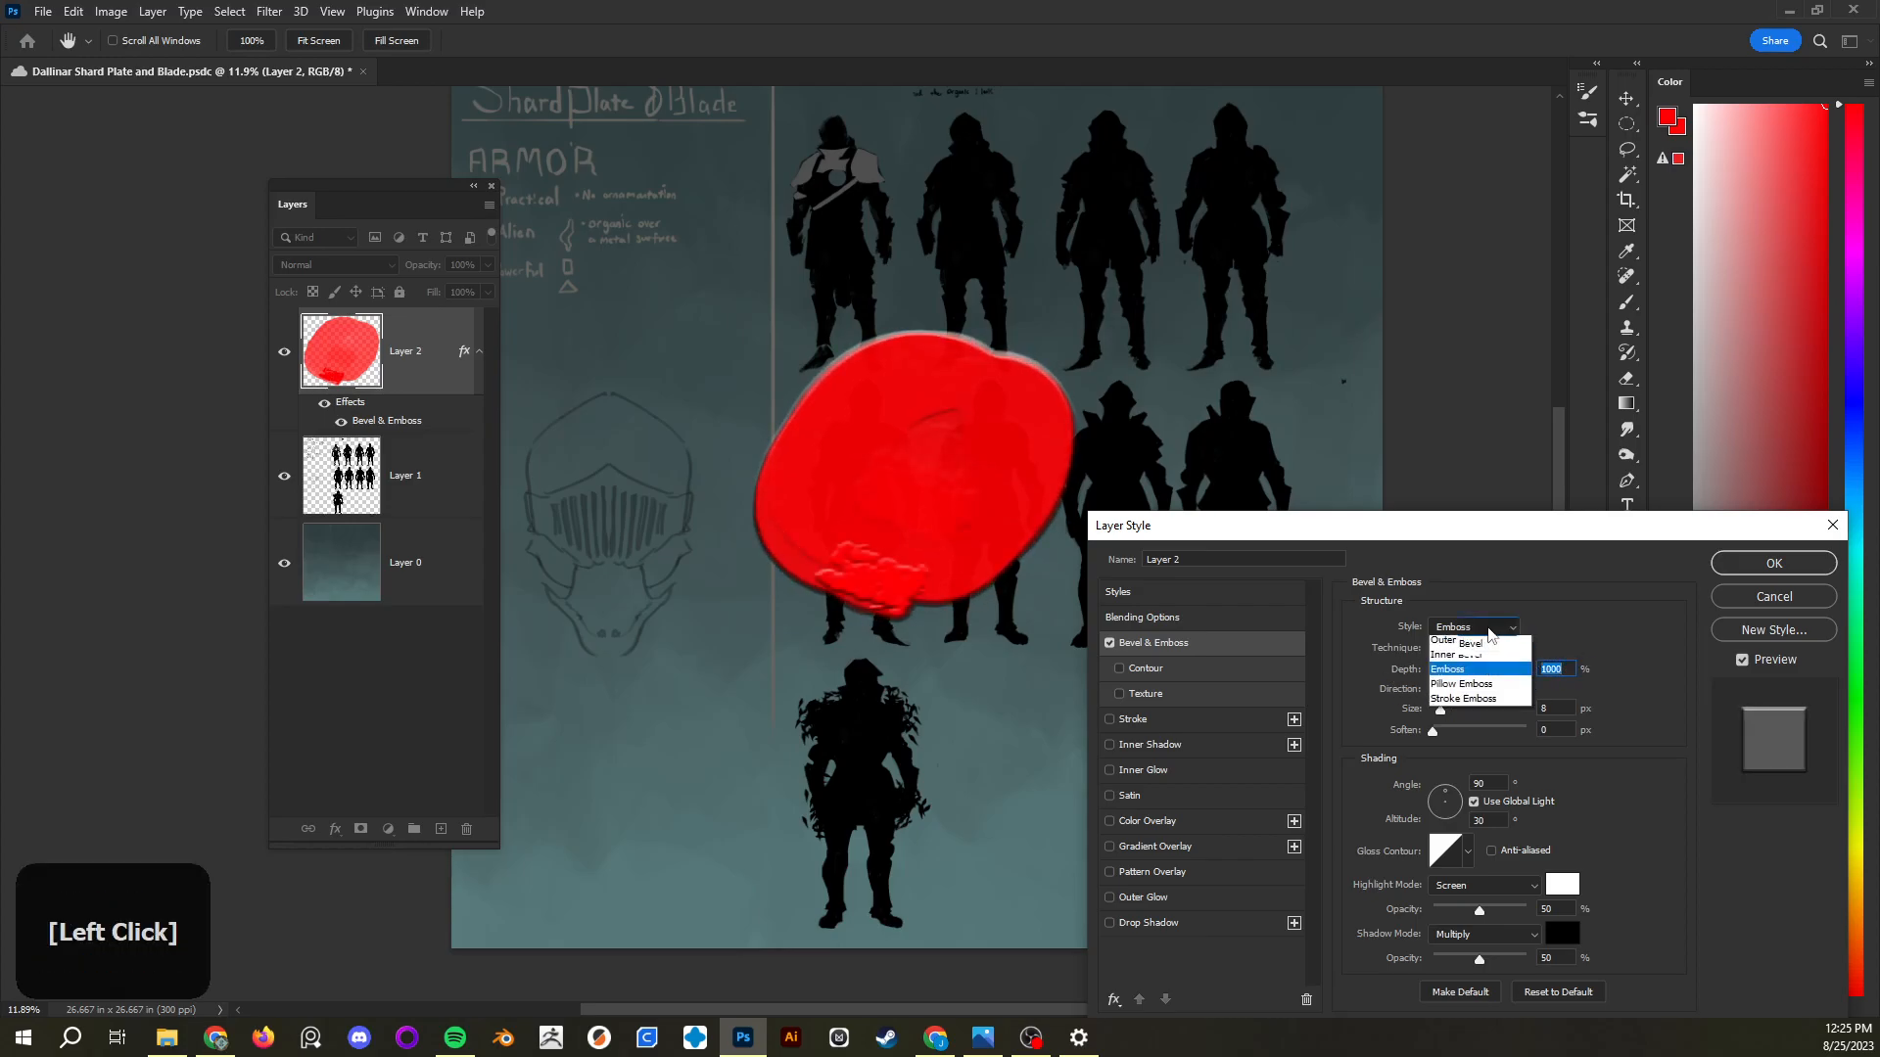
pyautogui.click(1498, 685)
pyautogui.moveTo(1526, 677)
pyautogui.mouseDown()
pyautogui.moveTo(1421, 685)
pyautogui.moveTo(1560, 674)
pyautogui.moveTo(1390, 698)
pyautogui.moveTo(1552, 661)
pyautogui.moveTo(1435, 682)
pyautogui.moveTo(1542, 680)
pyautogui.moveTo(1424, 689)
pyautogui.mouseUp()
pyautogui.click(1487, 631)
pyautogui.click(1458, 698)
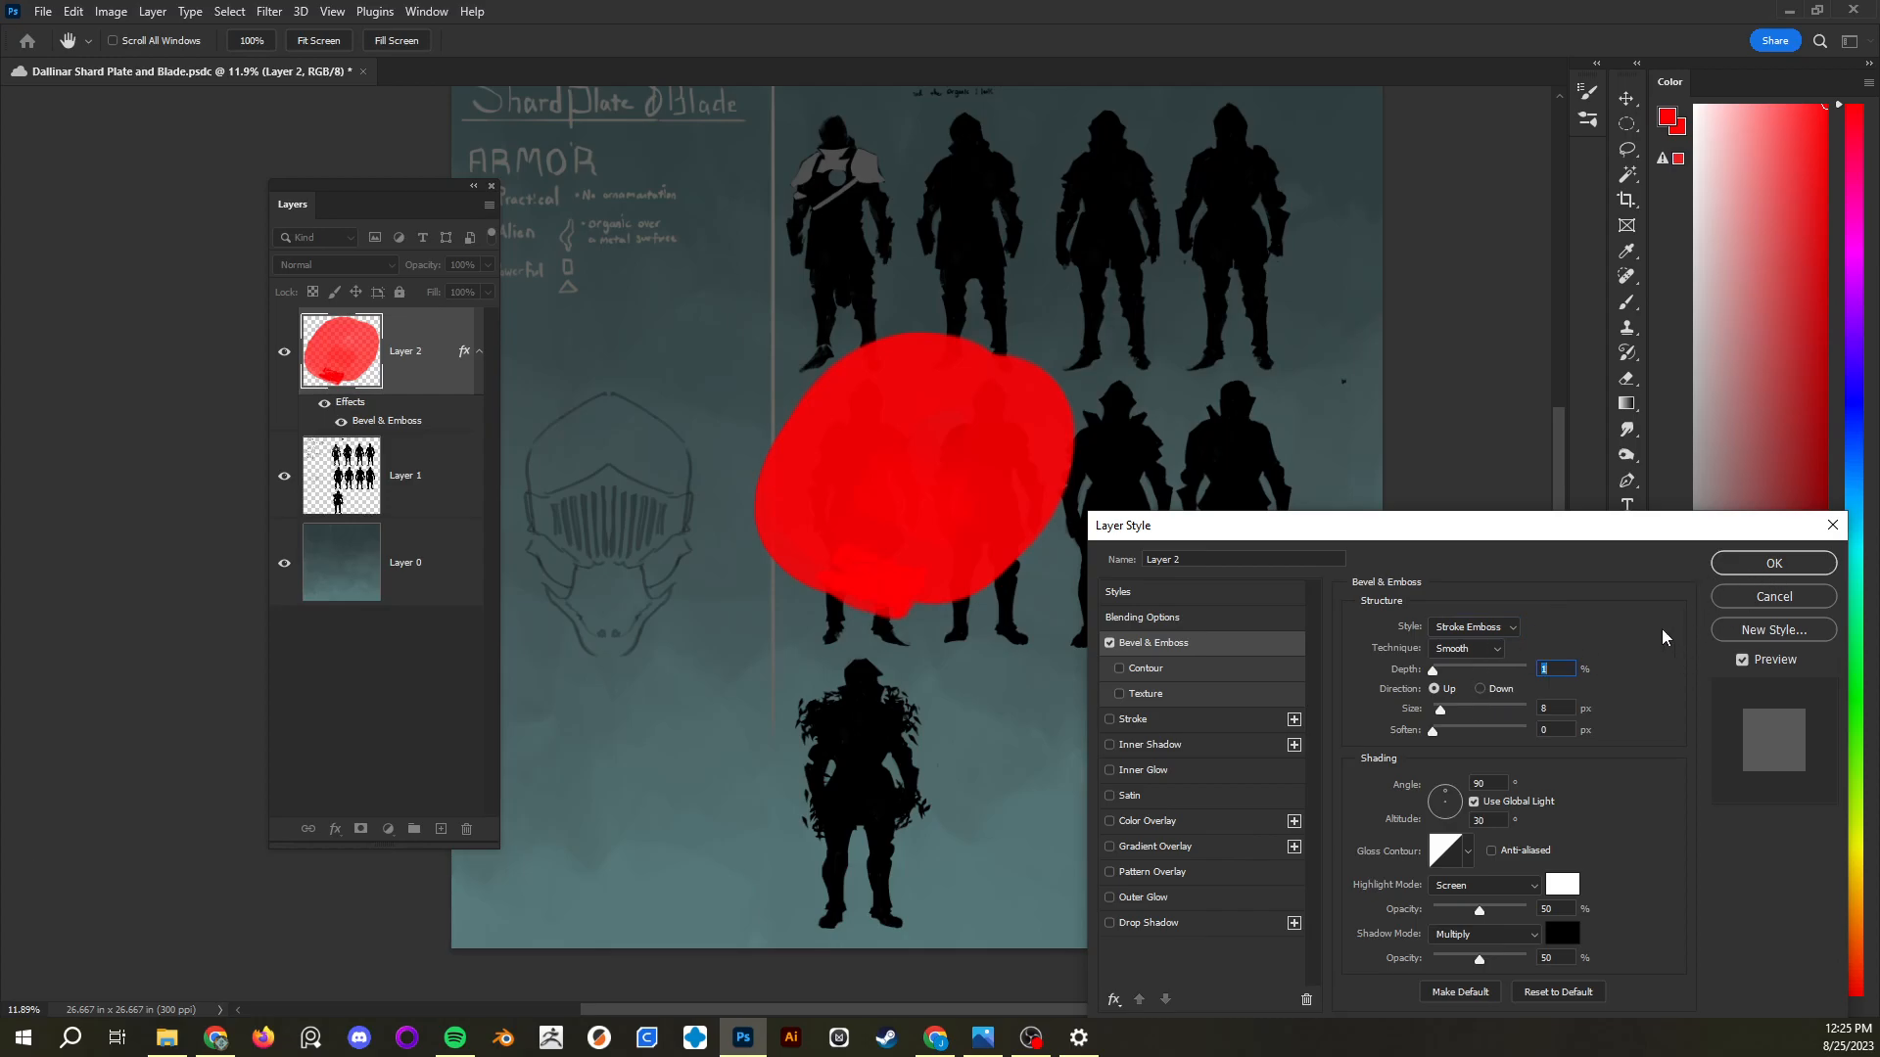
# Turn off Bevel & Emboss and add a 166 px black stroke positioned Inside to Layer 2
pyautogui.click(1111, 644)
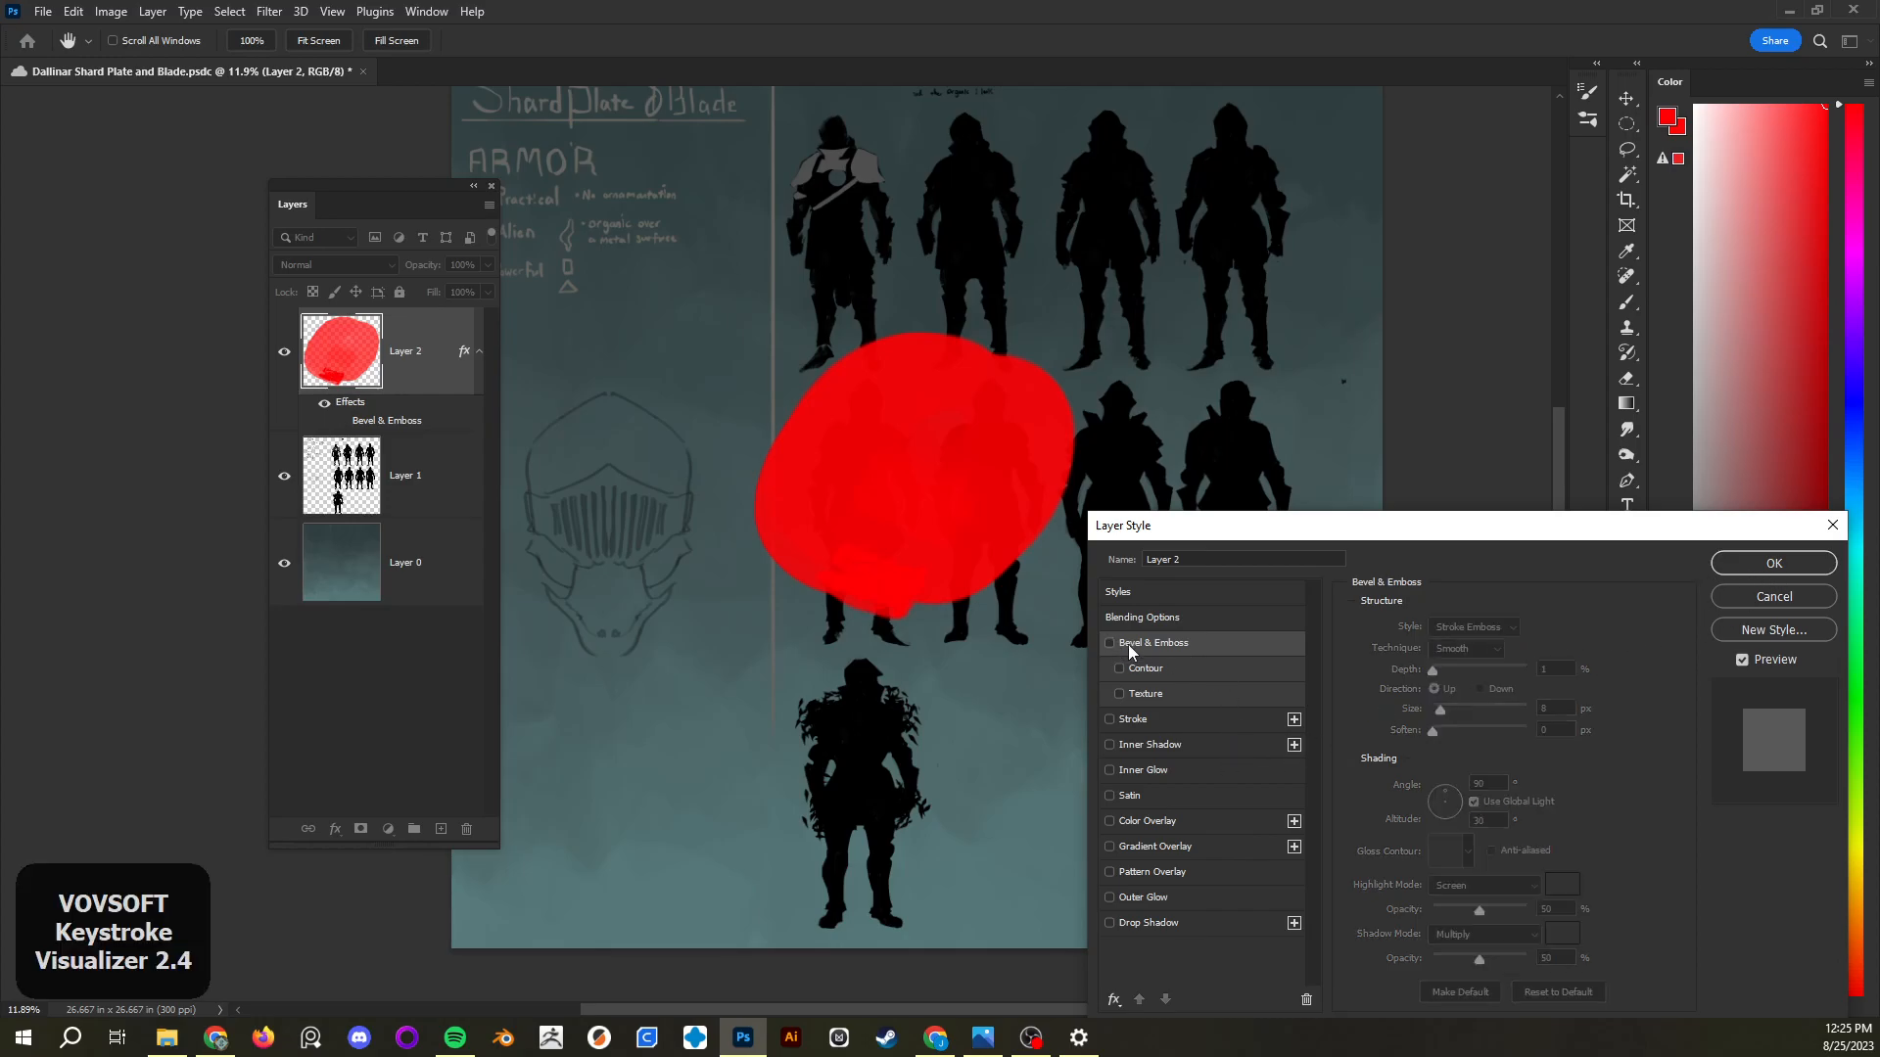
pyautogui.click(1132, 721)
pyautogui.moveTo(1440, 632)
pyautogui.mouseDown()
pyautogui.moveTo(1557, 633)
pyautogui.moveTo(1430, 649)
pyautogui.moveTo(1465, 648)
pyautogui.mouseUp()
pyautogui.click(1464, 649)
pyautogui.click(1447, 684)
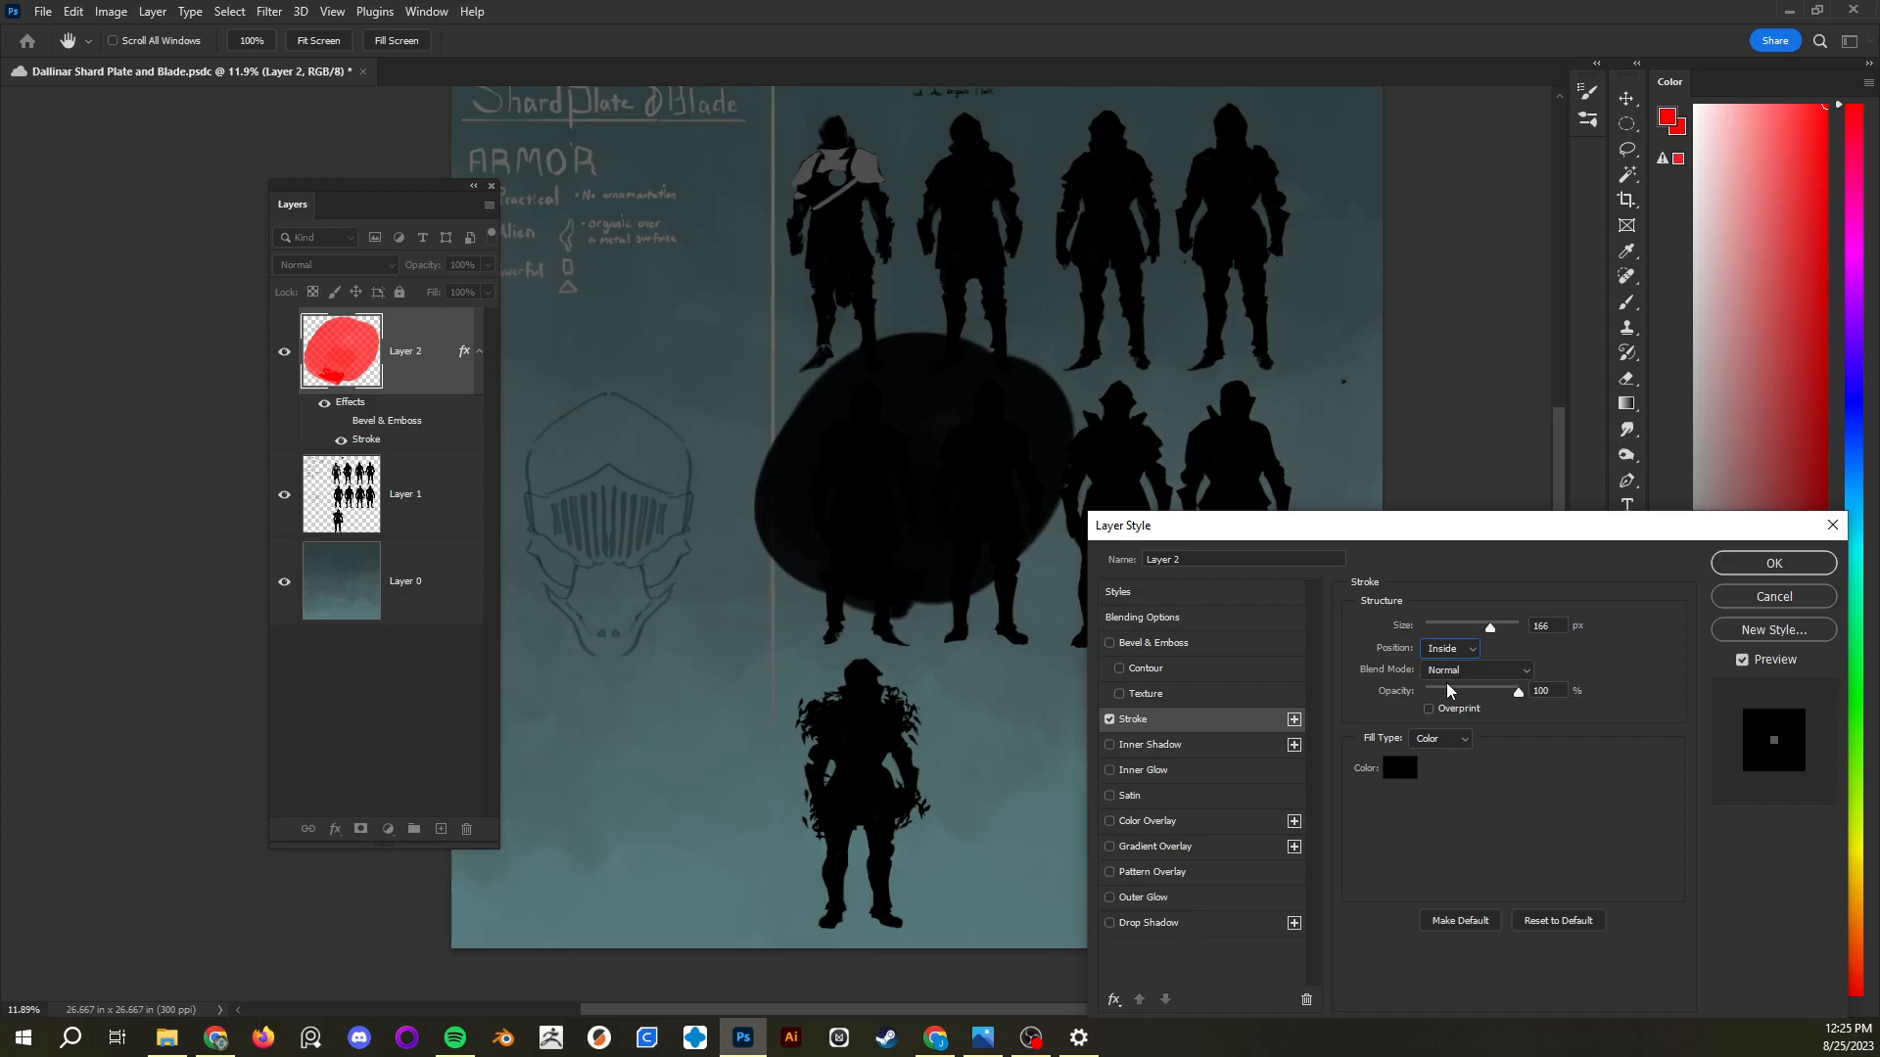
# Set the stroke's position to Outside and its size to 103 px
pyautogui.moveTo(1491, 628); pyautogui.dragTo(1353, 634)
pyautogui.click(1449, 695)
pyautogui.click(1452, 650)
pyautogui.click(1447, 670)
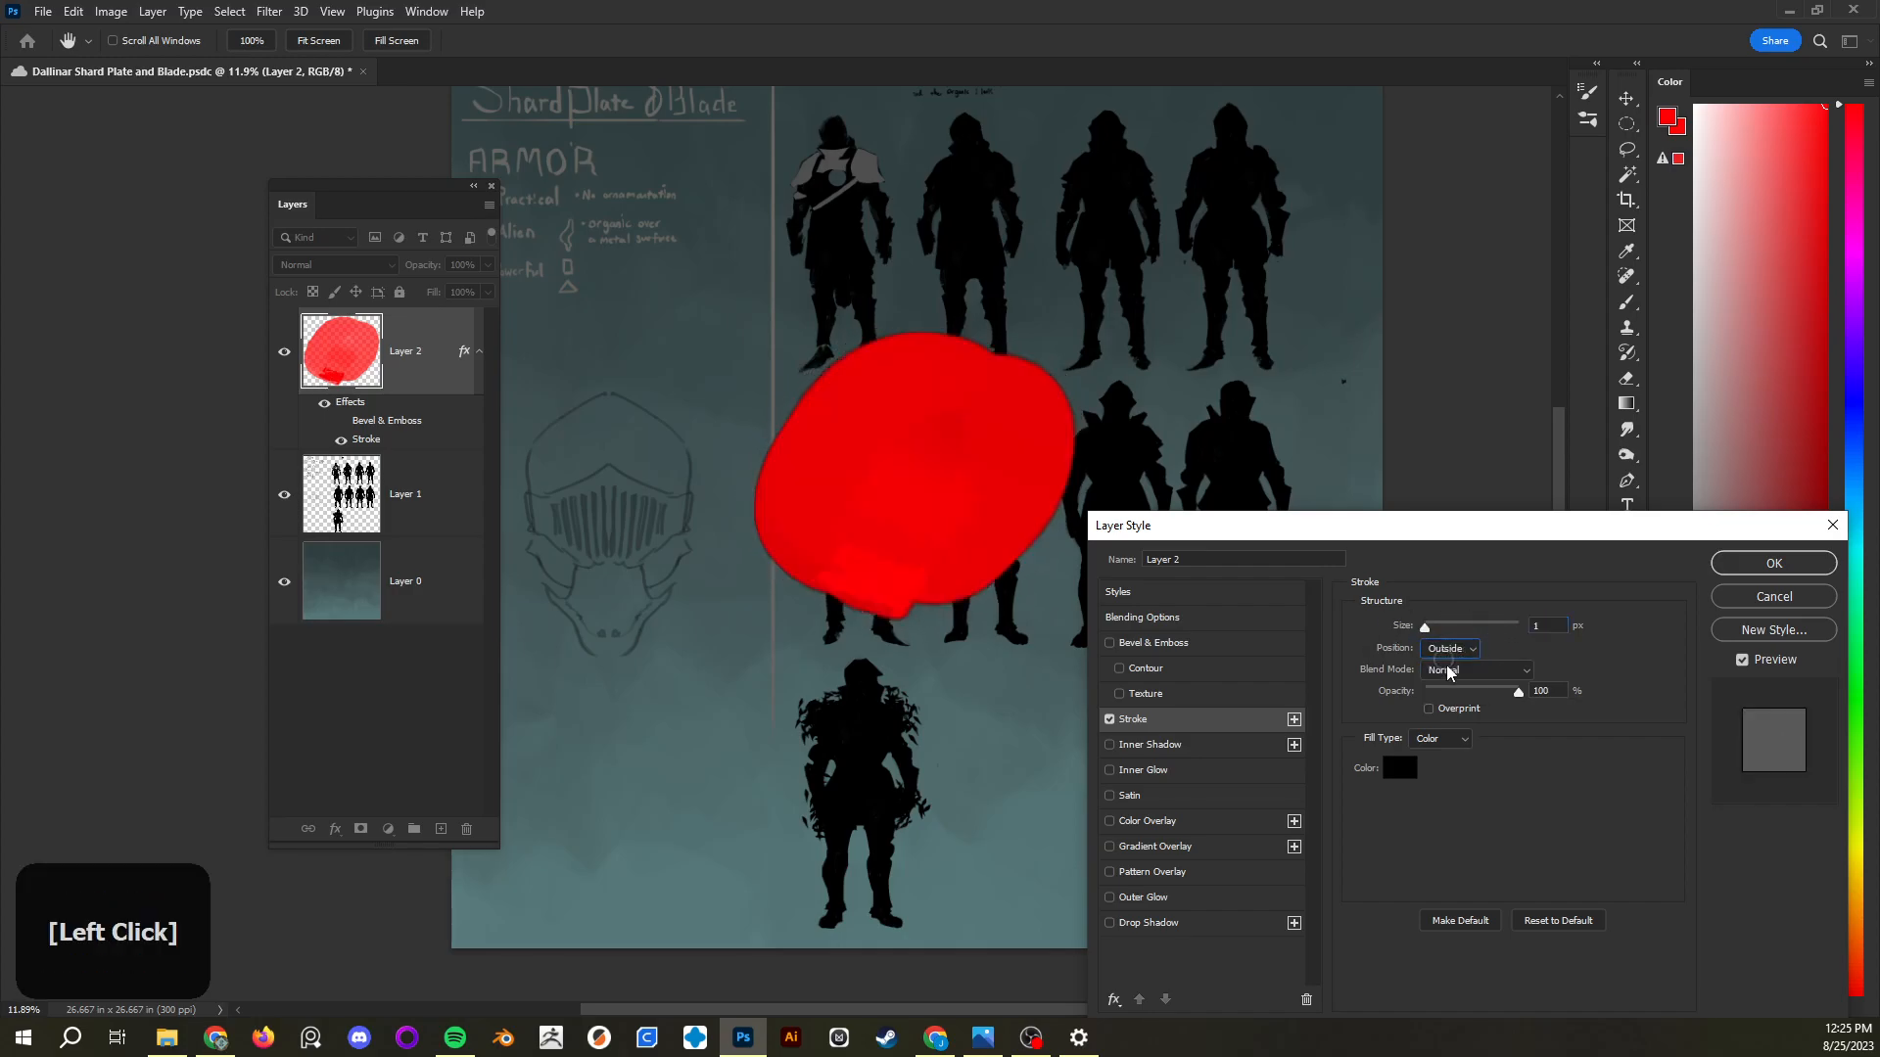
pyautogui.moveTo(1425, 627)
pyautogui.mouseDown()
pyautogui.moveTo(1504, 640)
pyautogui.moveTo(1460, 636)
pyautogui.moveTo(1483, 641)
pyautogui.mouseUp()
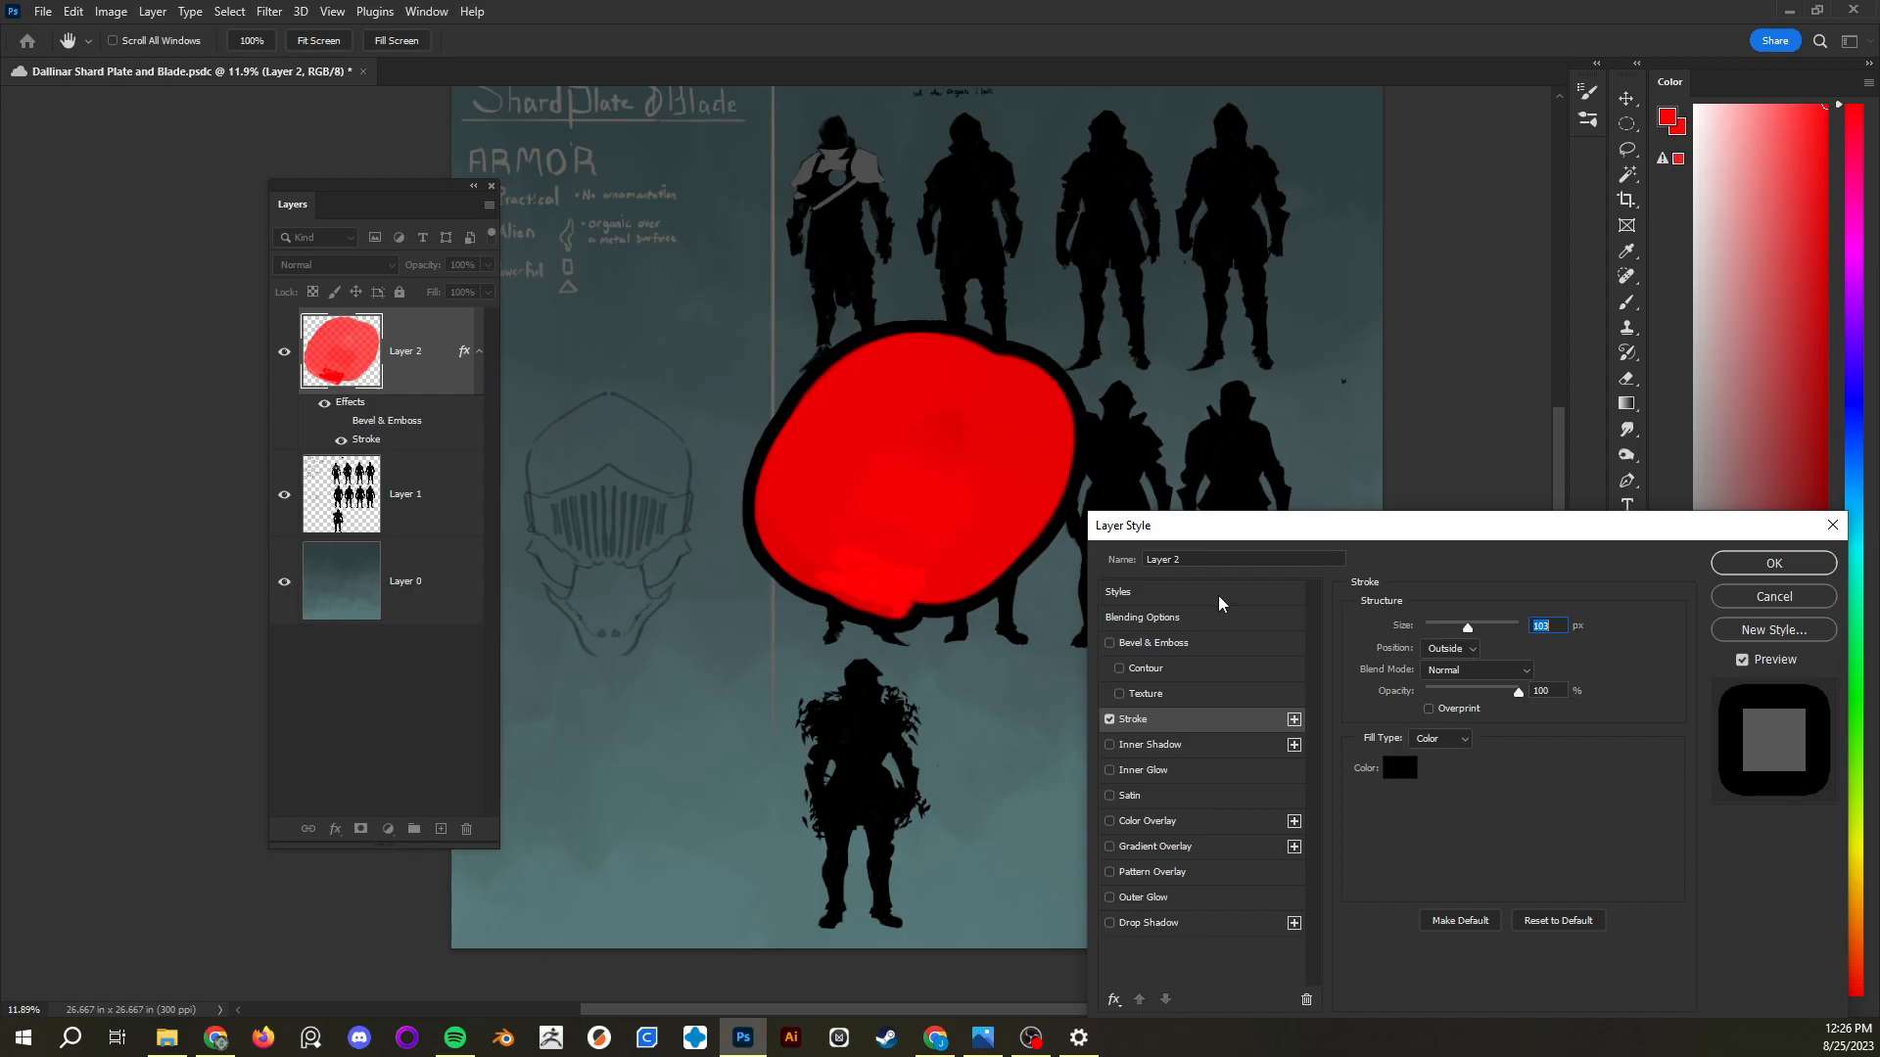
# Turn off Layer 2's stroke and try an Inner Shadow, lowering its opacity to 0% before disabling it
pyautogui.click(1108, 718)
pyautogui.click(1108, 744)
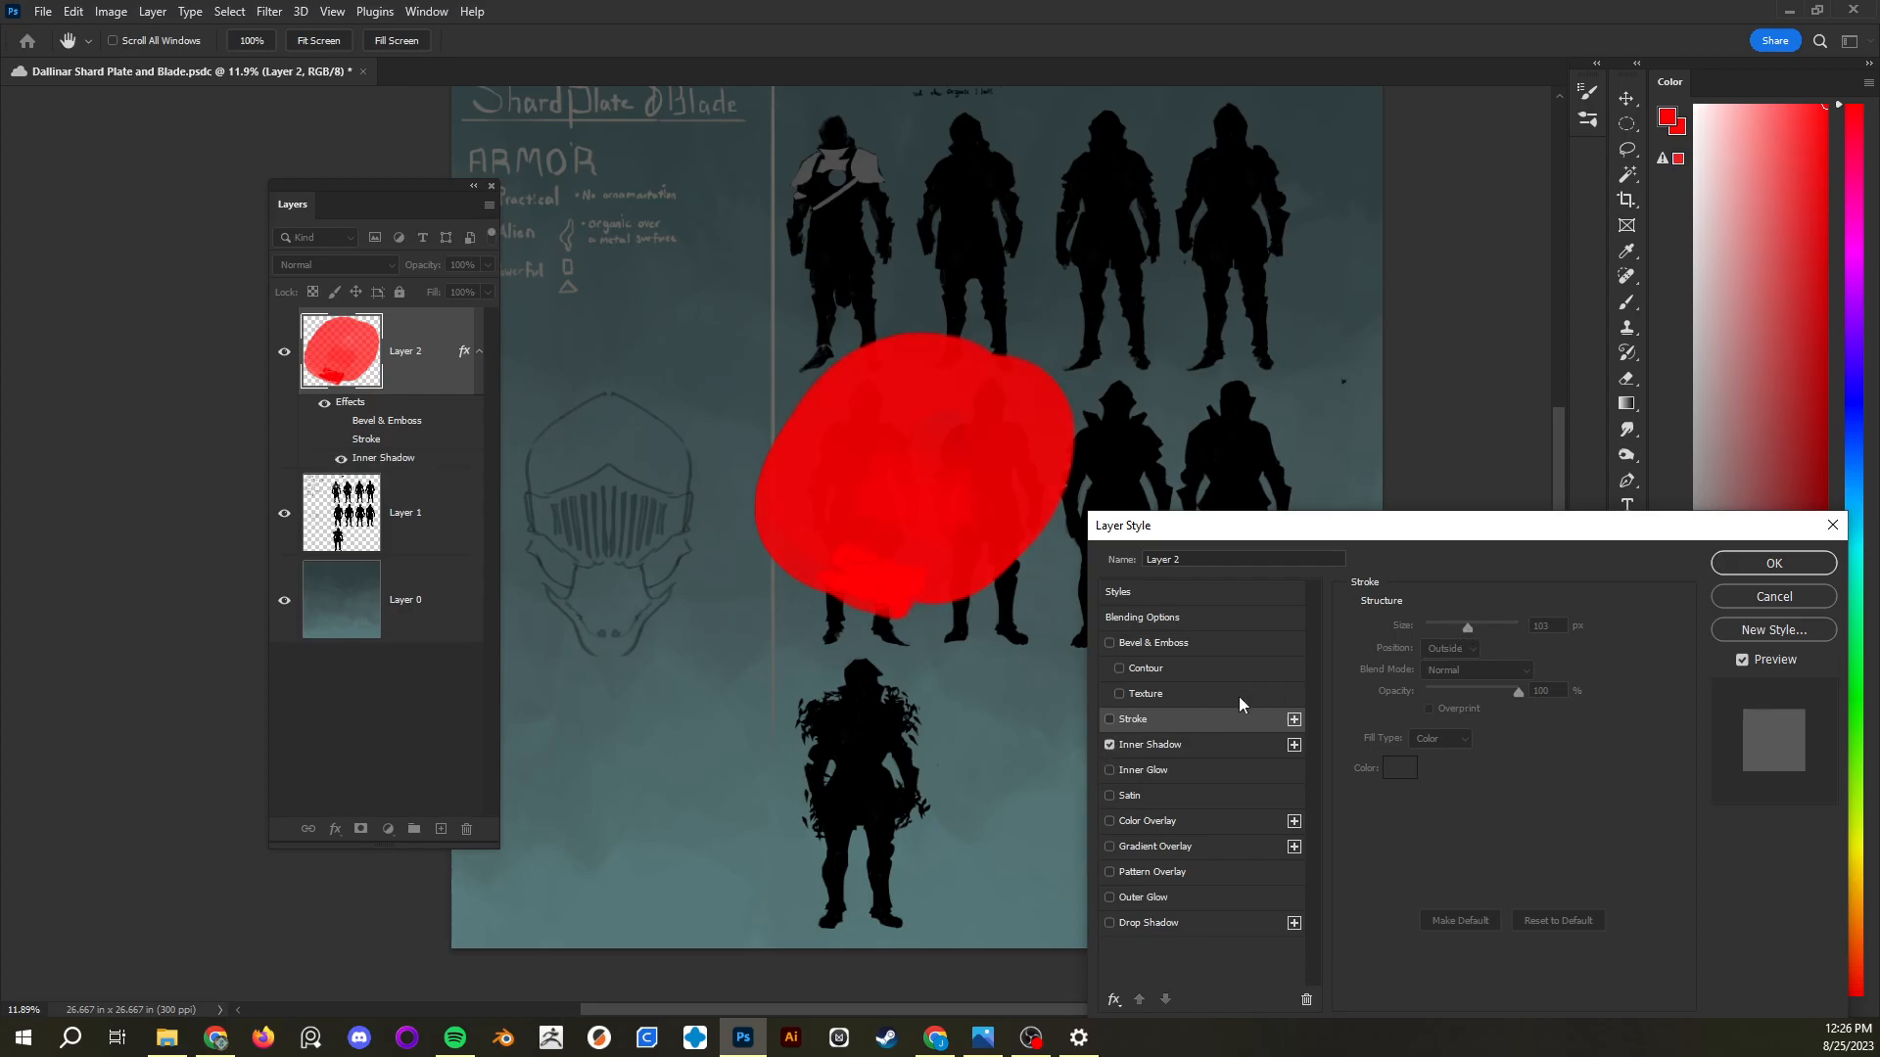
pyautogui.click(1155, 745)
pyautogui.click(1459, 662)
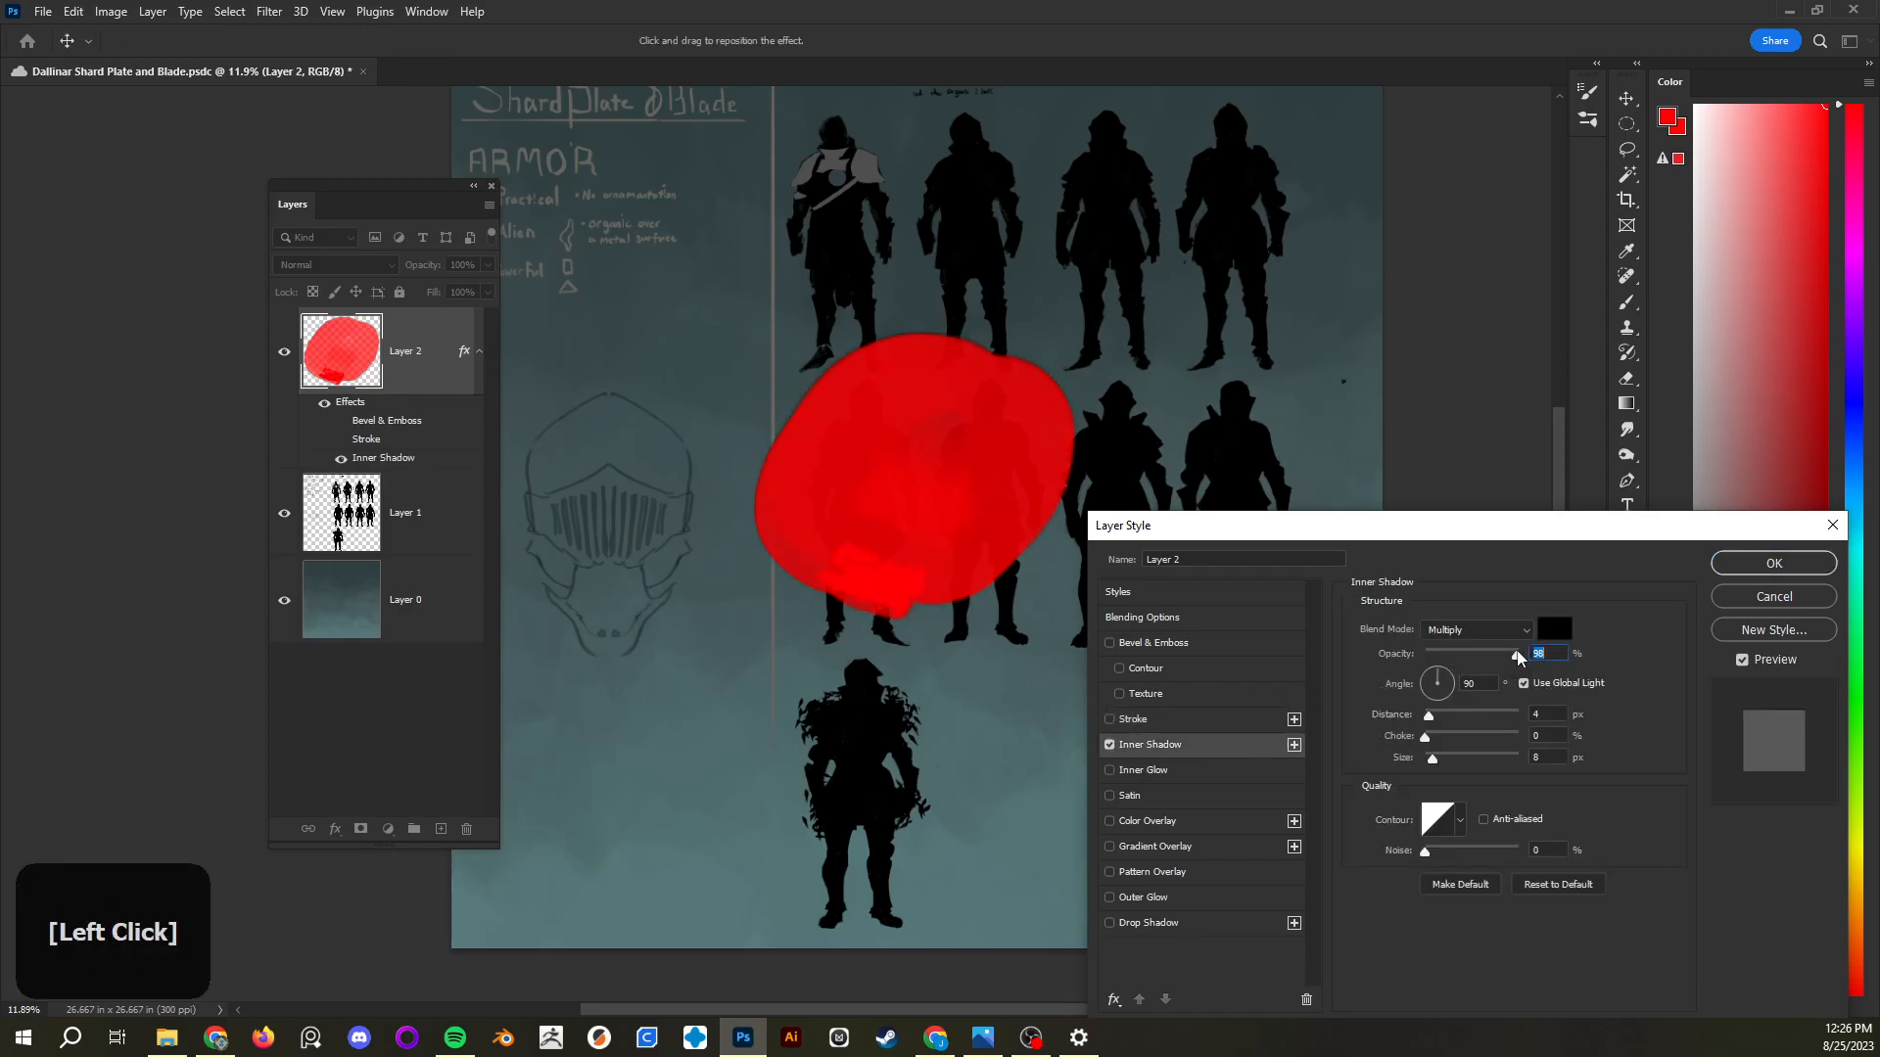
pyautogui.moveTo(1473, 662); pyautogui.dragTo(1390, 677)
pyautogui.click(1110, 747)
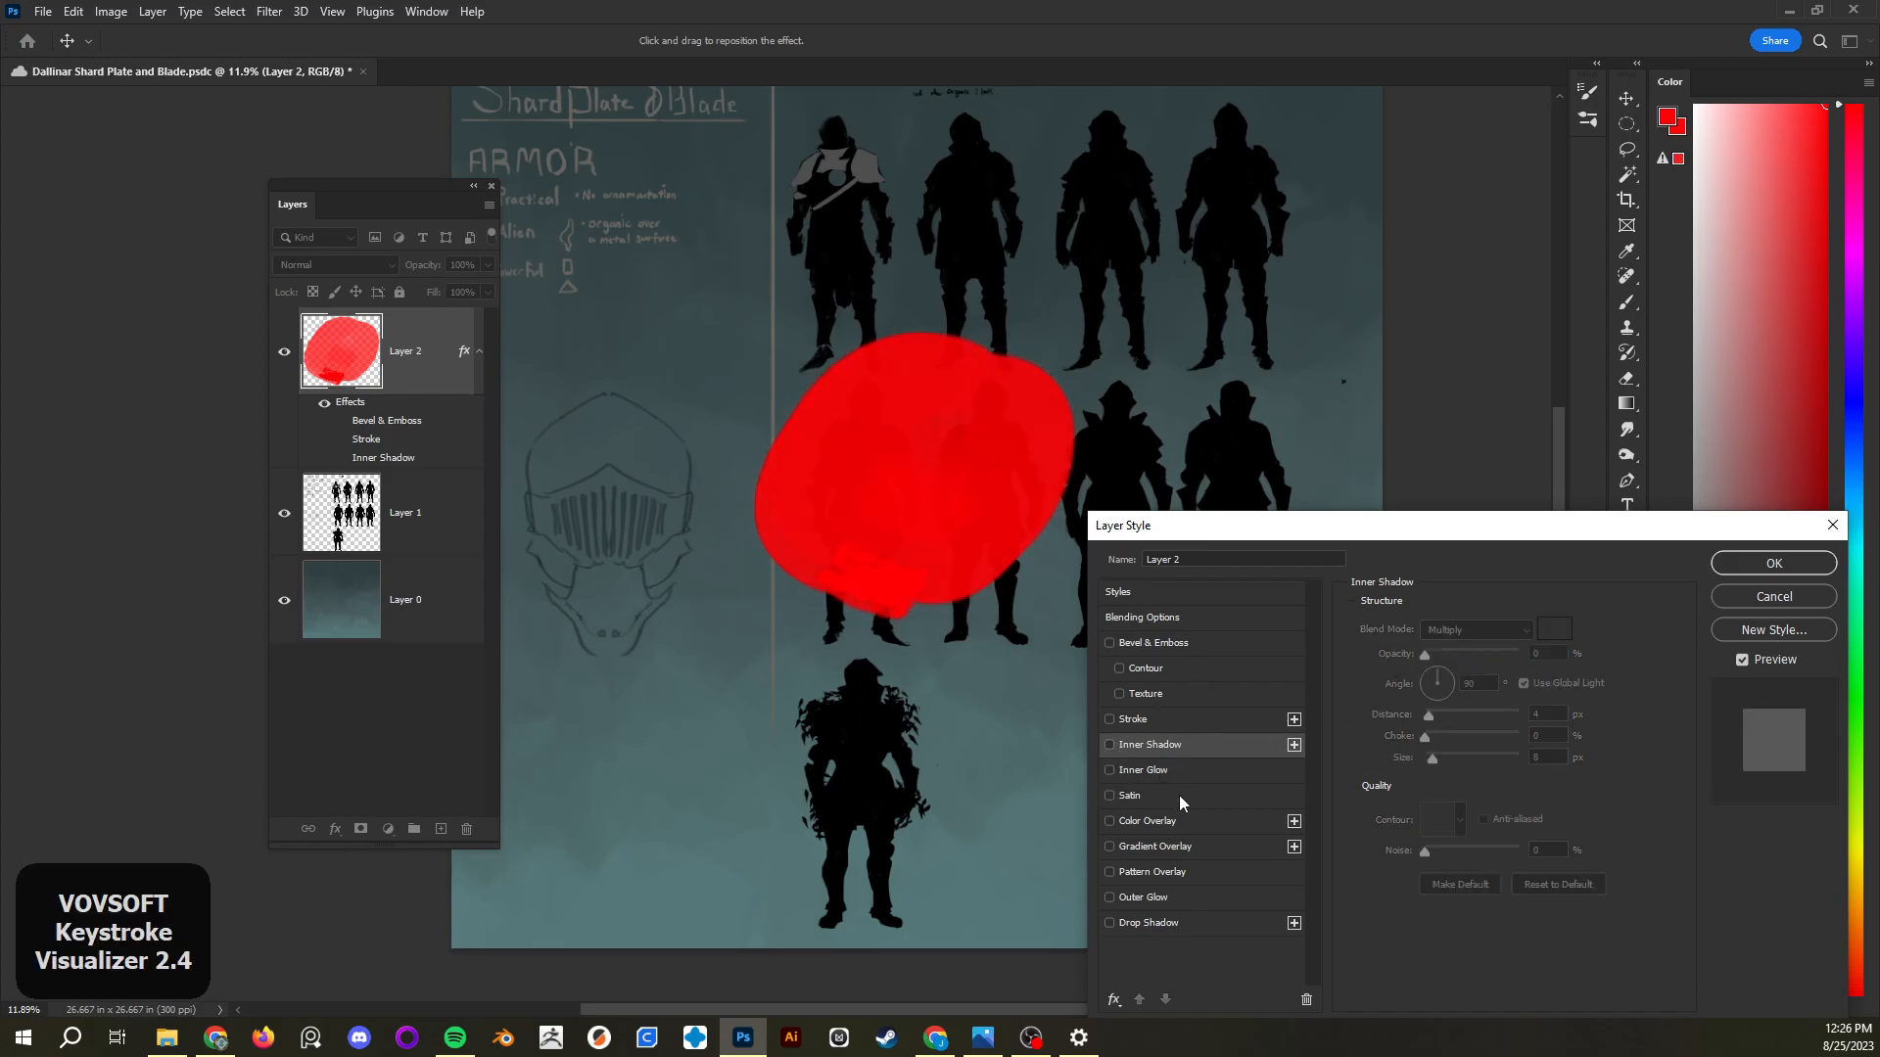
# Add a Drop Shadow to Layer 2 with 75% opacity and a 96 px distance, and apply the layer style
pyautogui.click(1194, 924)
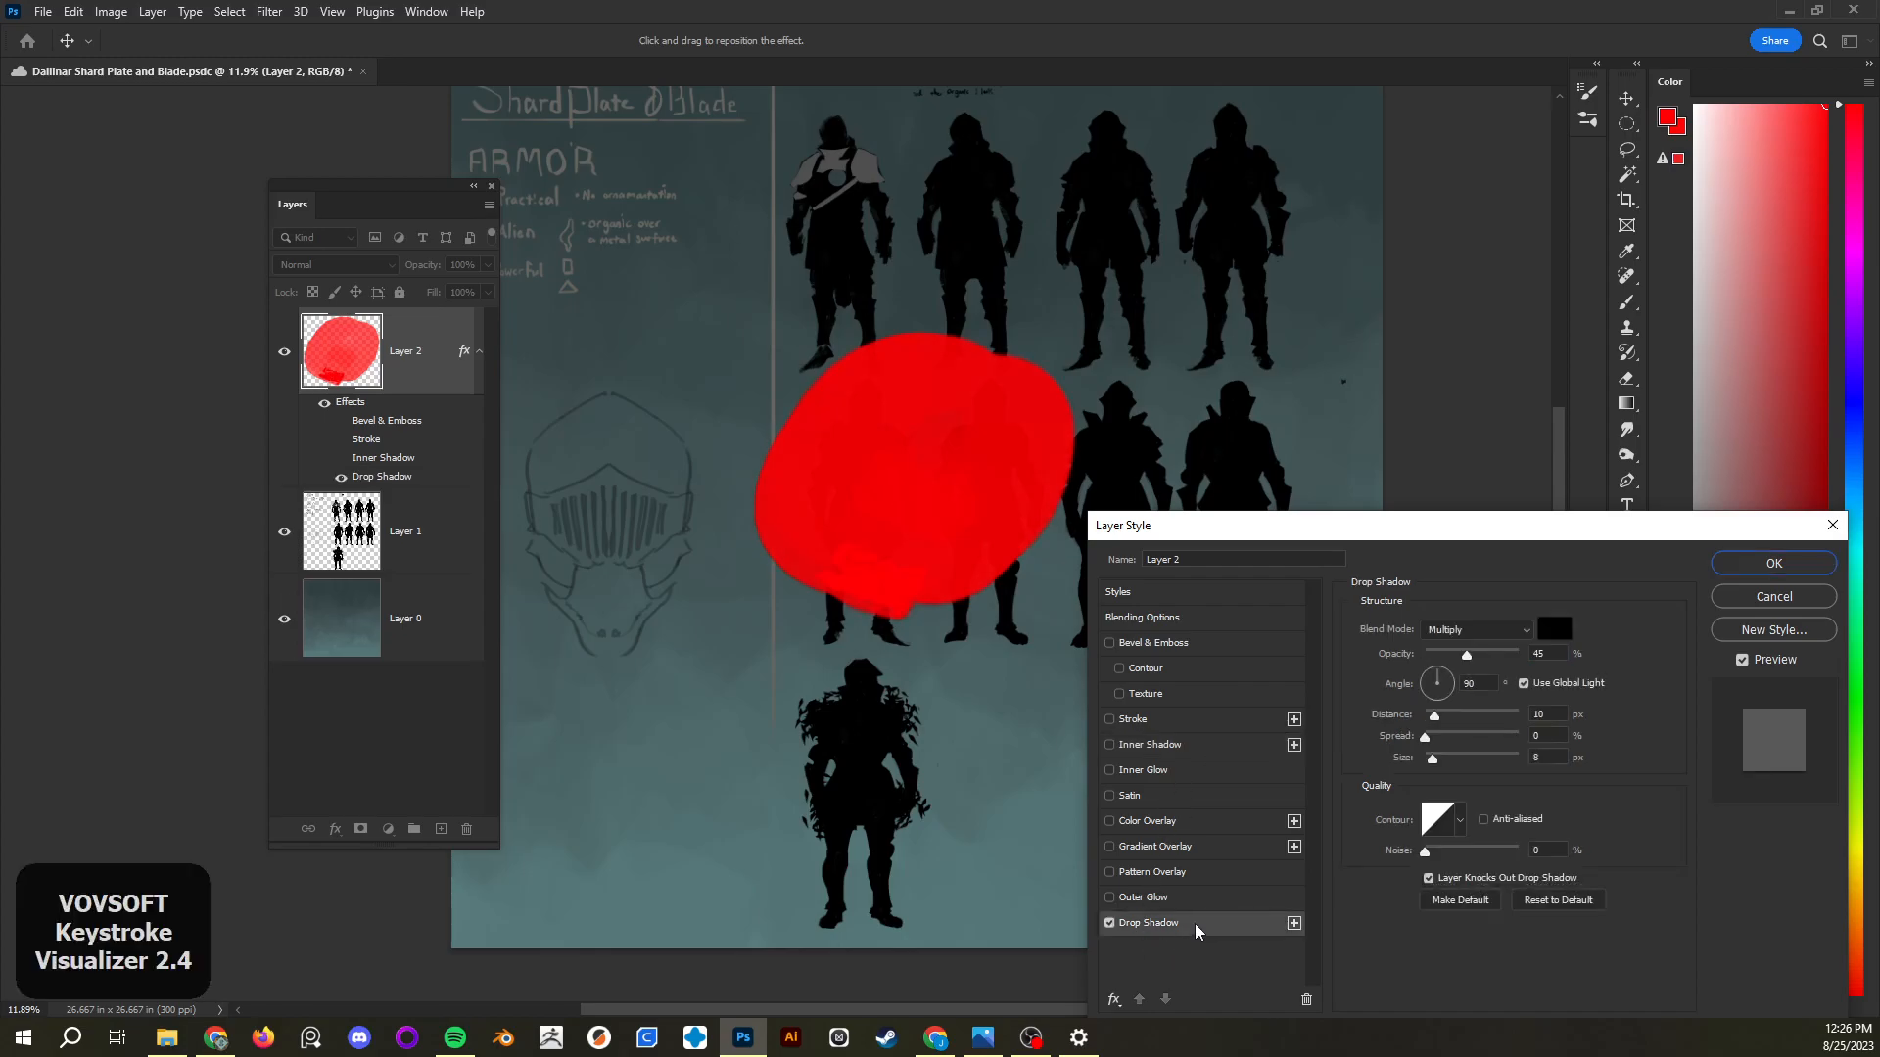
pyautogui.moveTo(1466, 664); pyautogui.dragTo(1503, 658)
pyautogui.moveTo(1436, 723); pyautogui.dragTo(1496, 716)
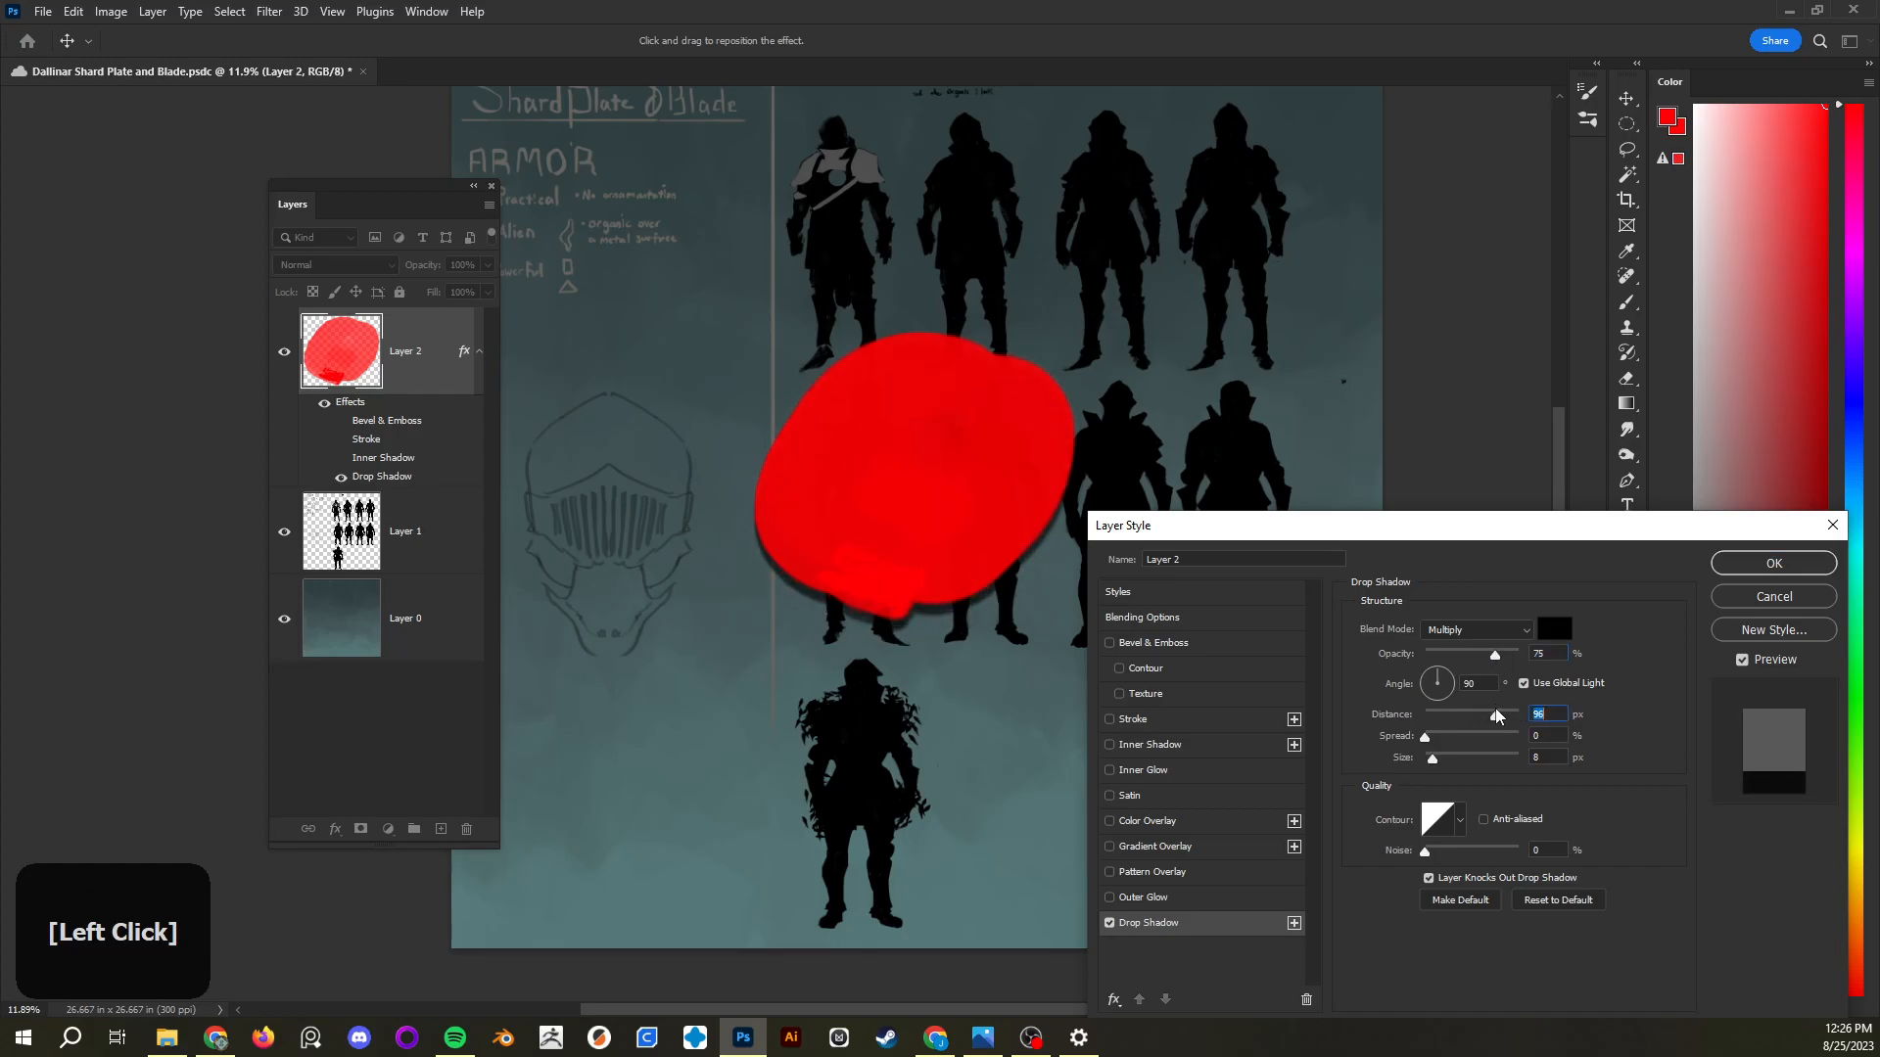
pyautogui.click(1773, 563)
# Move the red shape on Layer 2 up and to the left so it partly overlaps the helmet sketch
pyautogui.press('b')
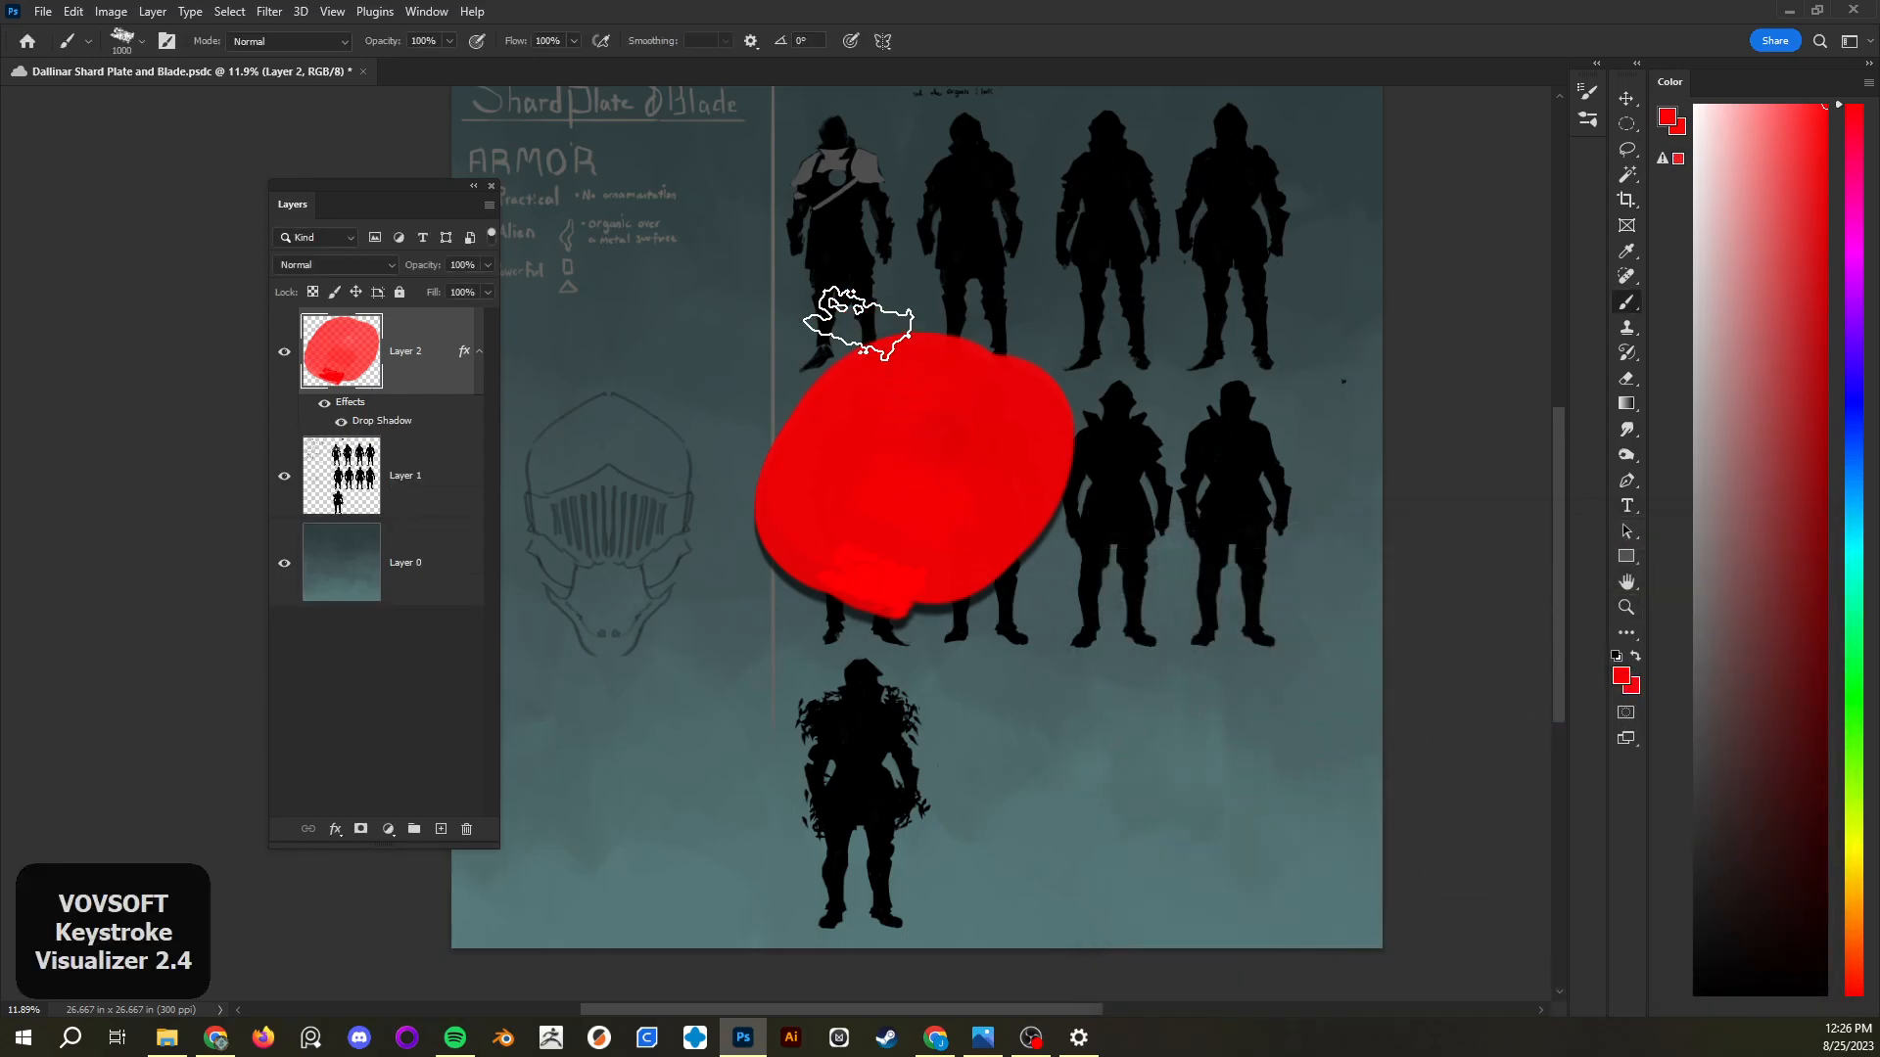
pyautogui.press('v')
pyautogui.moveTo(861, 431)
pyautogui.mouseDown()
pyautogui.moveTo(680, 381)
pyautogui.moveTo(642, 411)
pyautogui.moveTo(754, 416)
pyautogui.mouseUp()
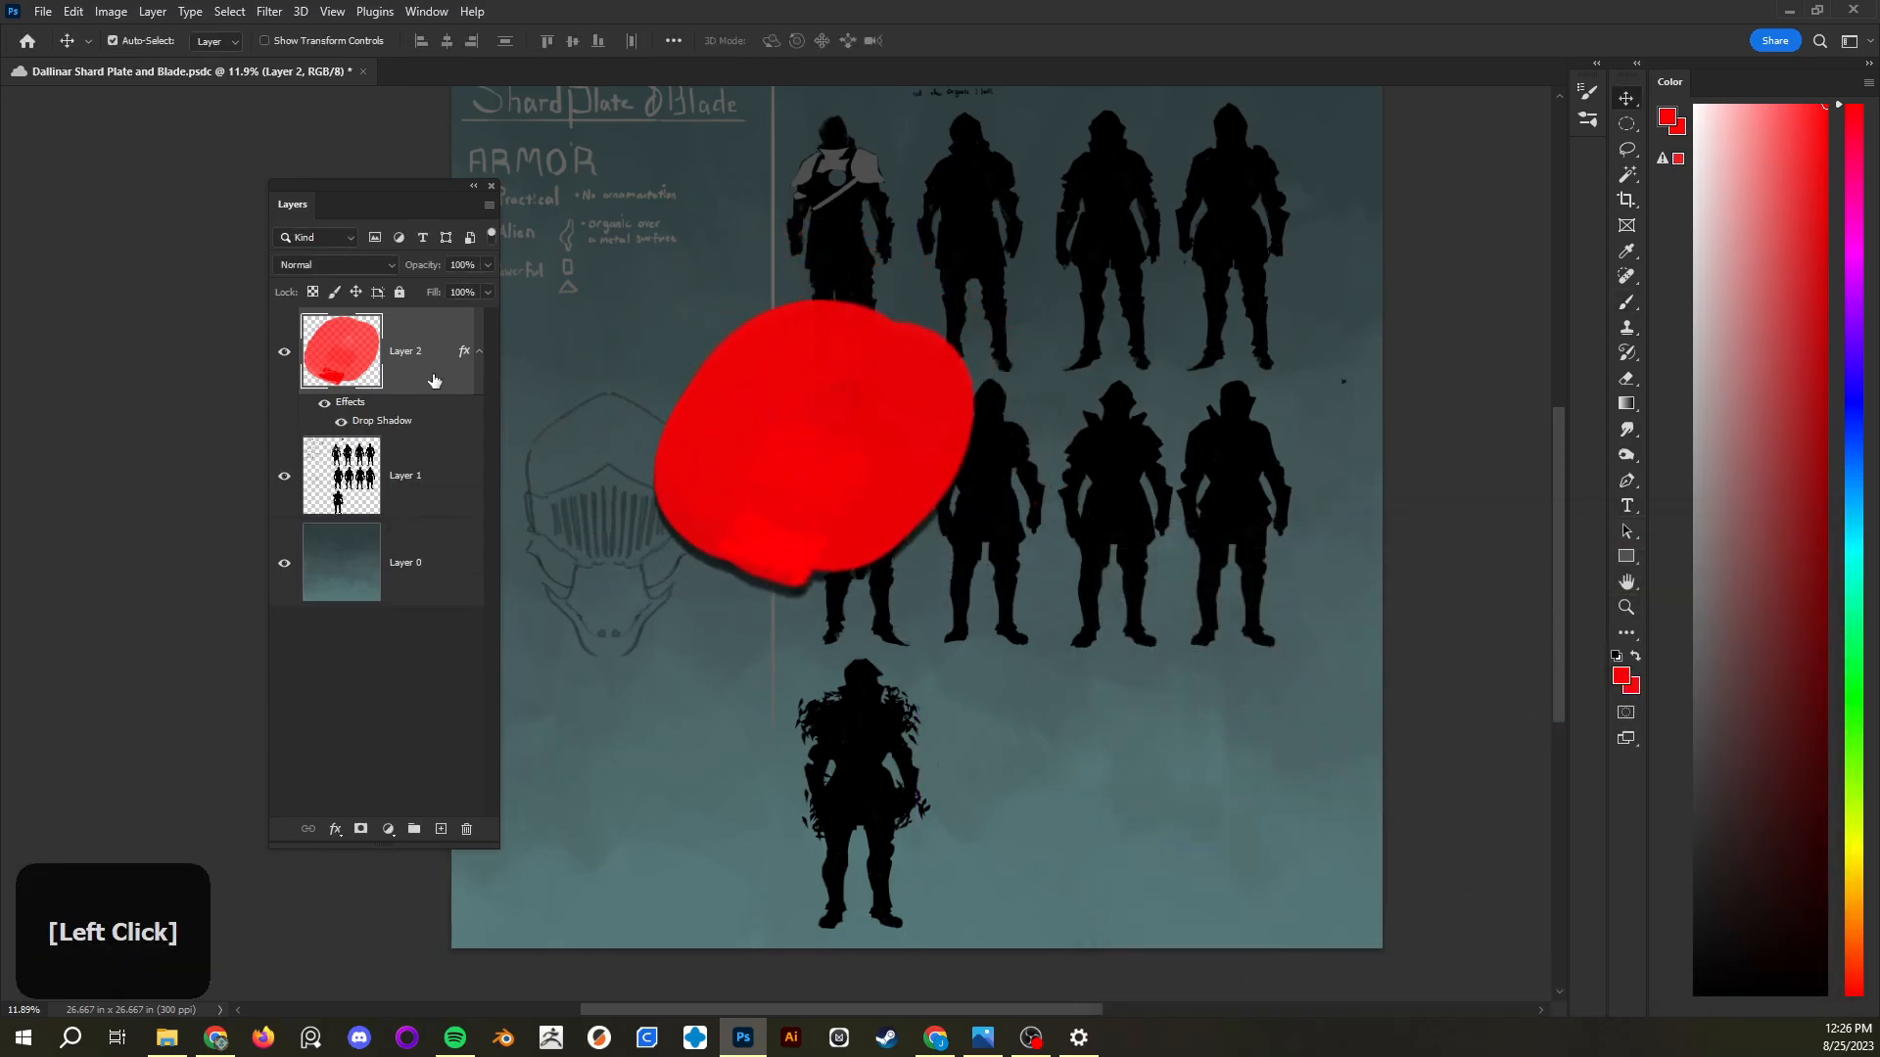
# Collapse and re-expand Layer 2's effects list, and toggle the drop shadow and all effects off and on again
pyautogui.click(479, 353)
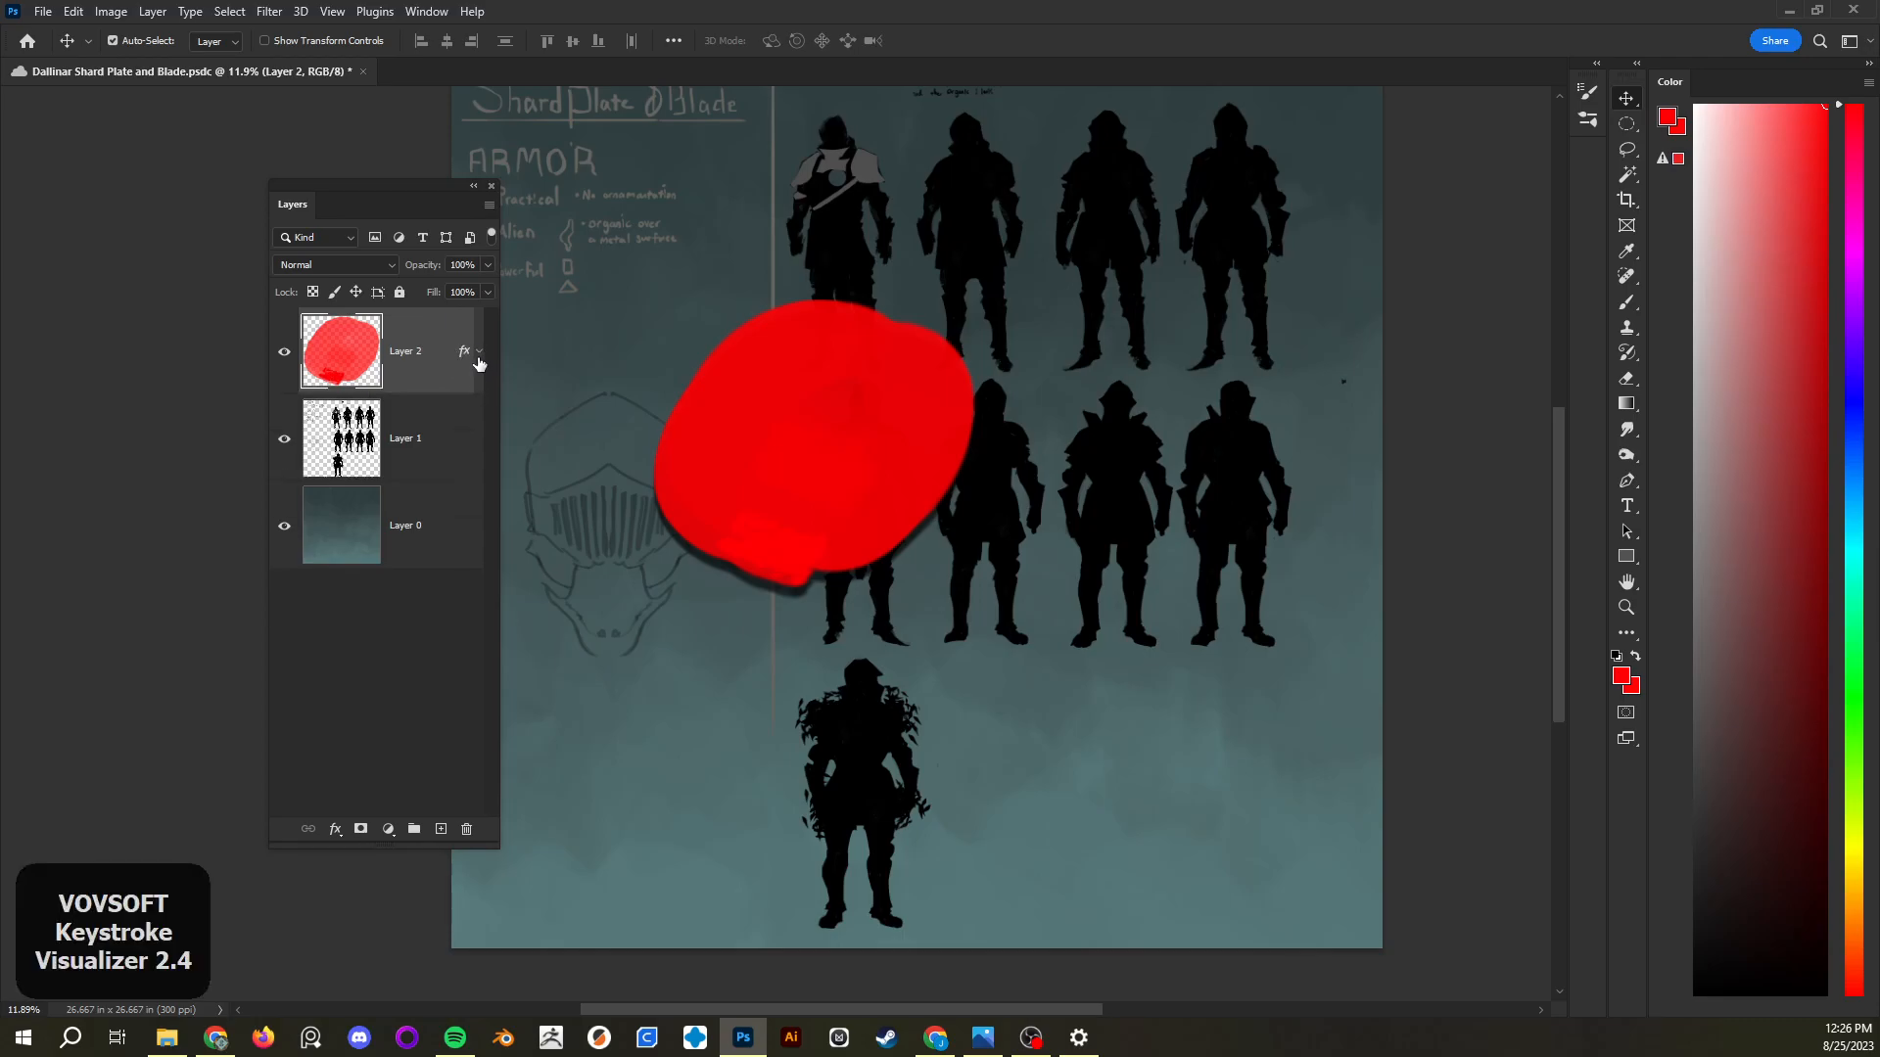
pyautogui.click(479, 352)
pyautogui.click(341, 423)
pyautogui.click(341, 423)
pyautogui.click(323, 405)
pyautogui.click(324, 404)
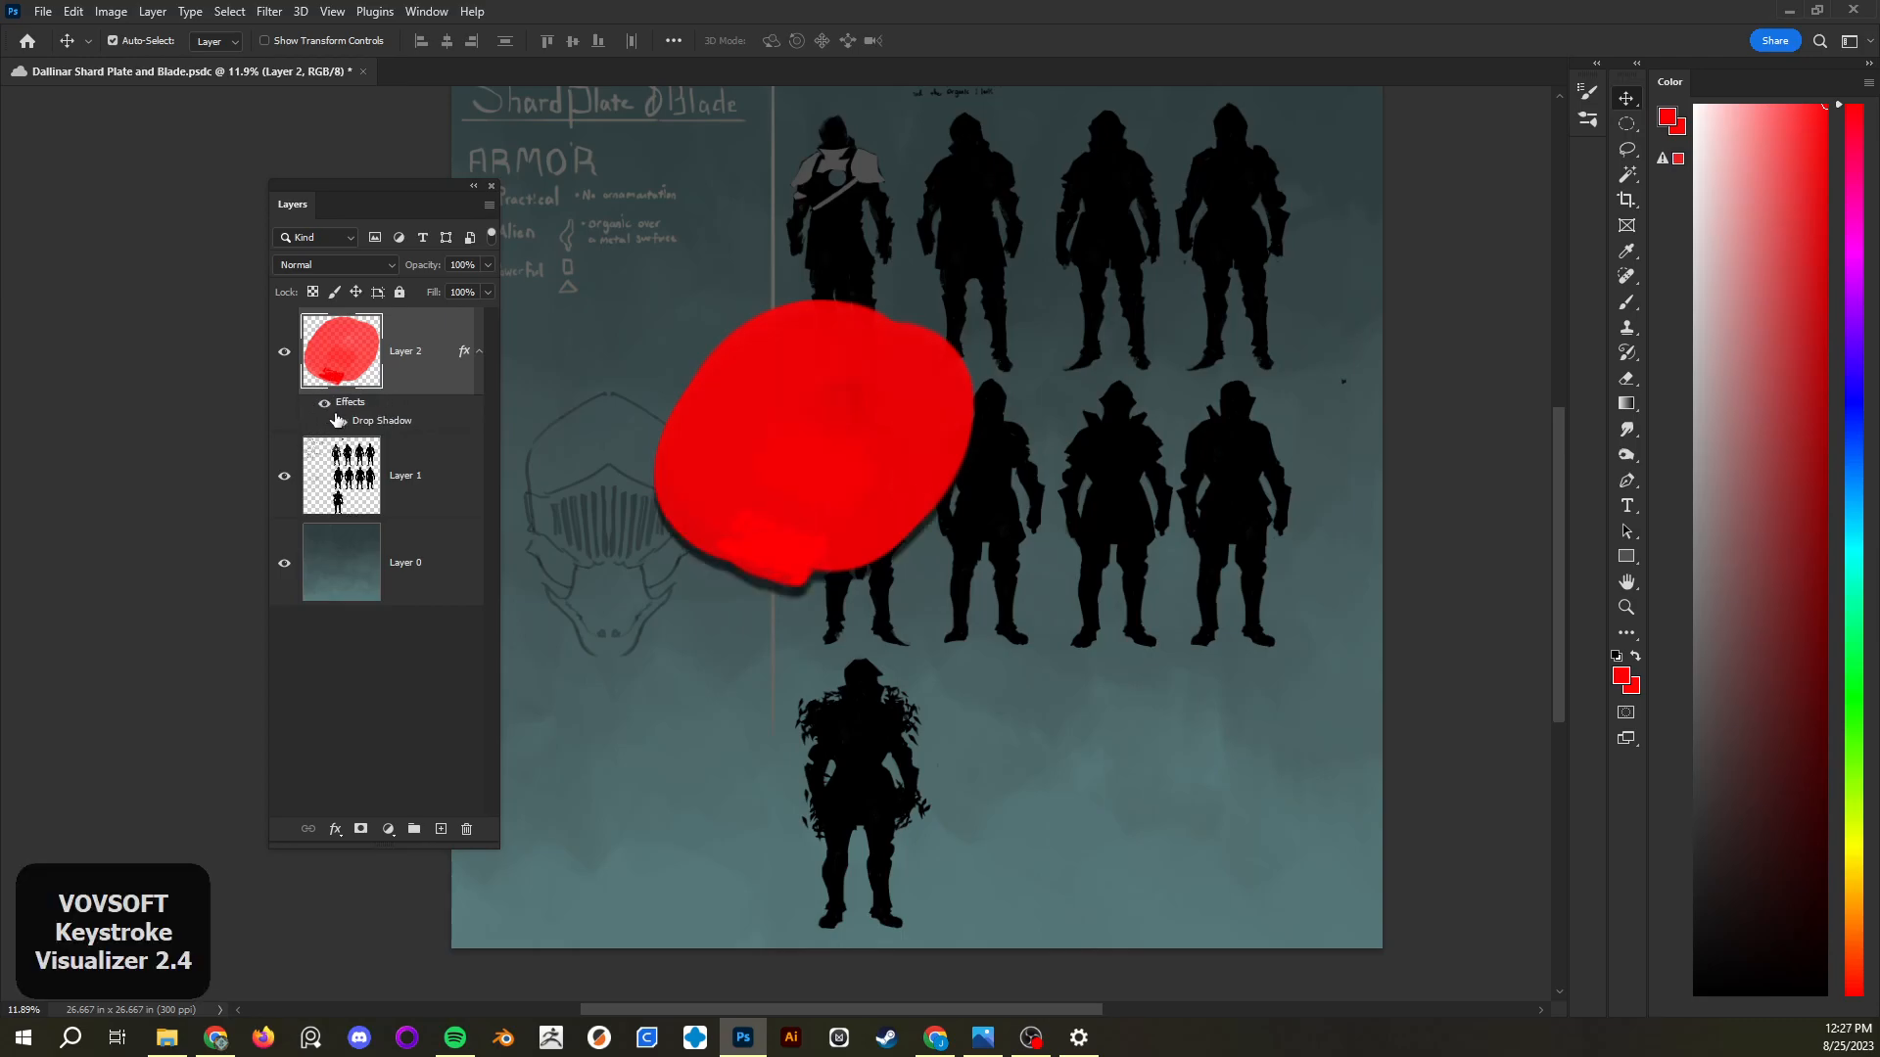
pyautogui.click(341, 423)
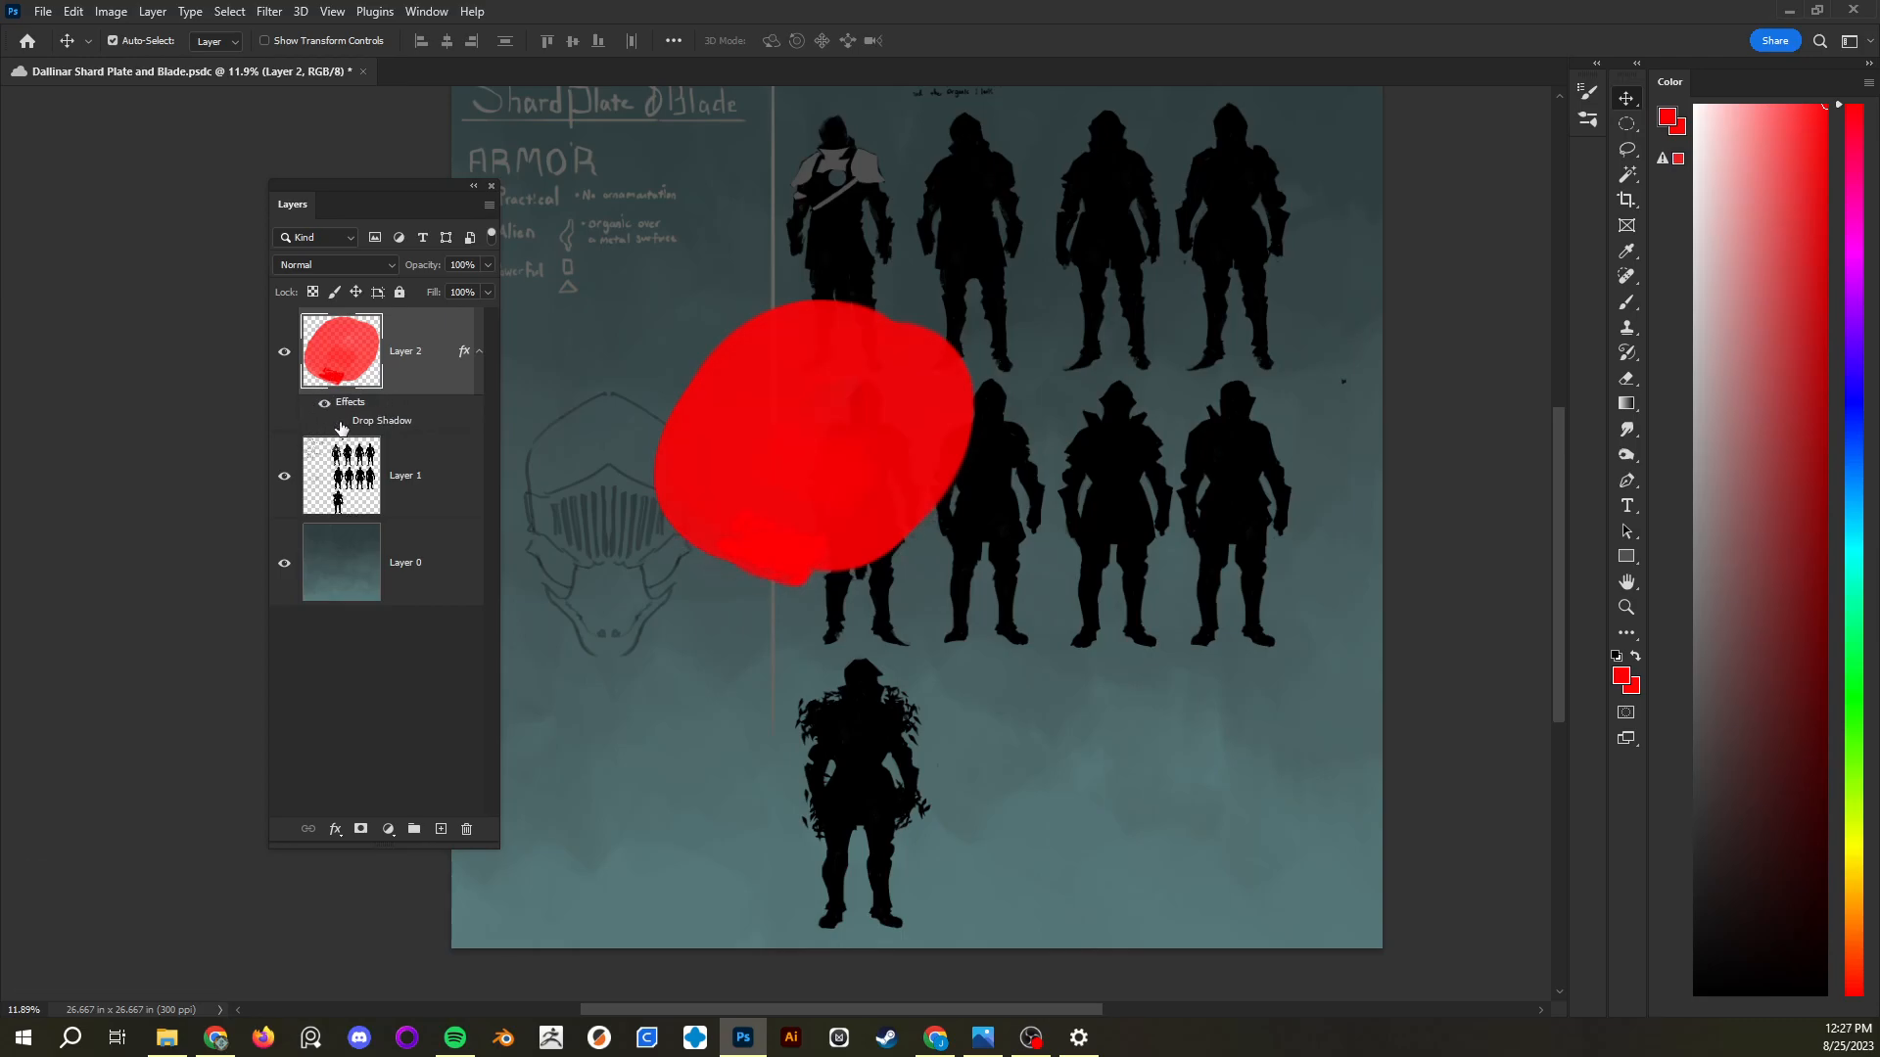
pyautogui.click(340, 423)
# Try Layer 2's drop shadow at 50% opacity, -86° angle, 79 px distance, 48% spread and 250 px size, and discard the changes
pyautogui.doubleClick(458, 357)
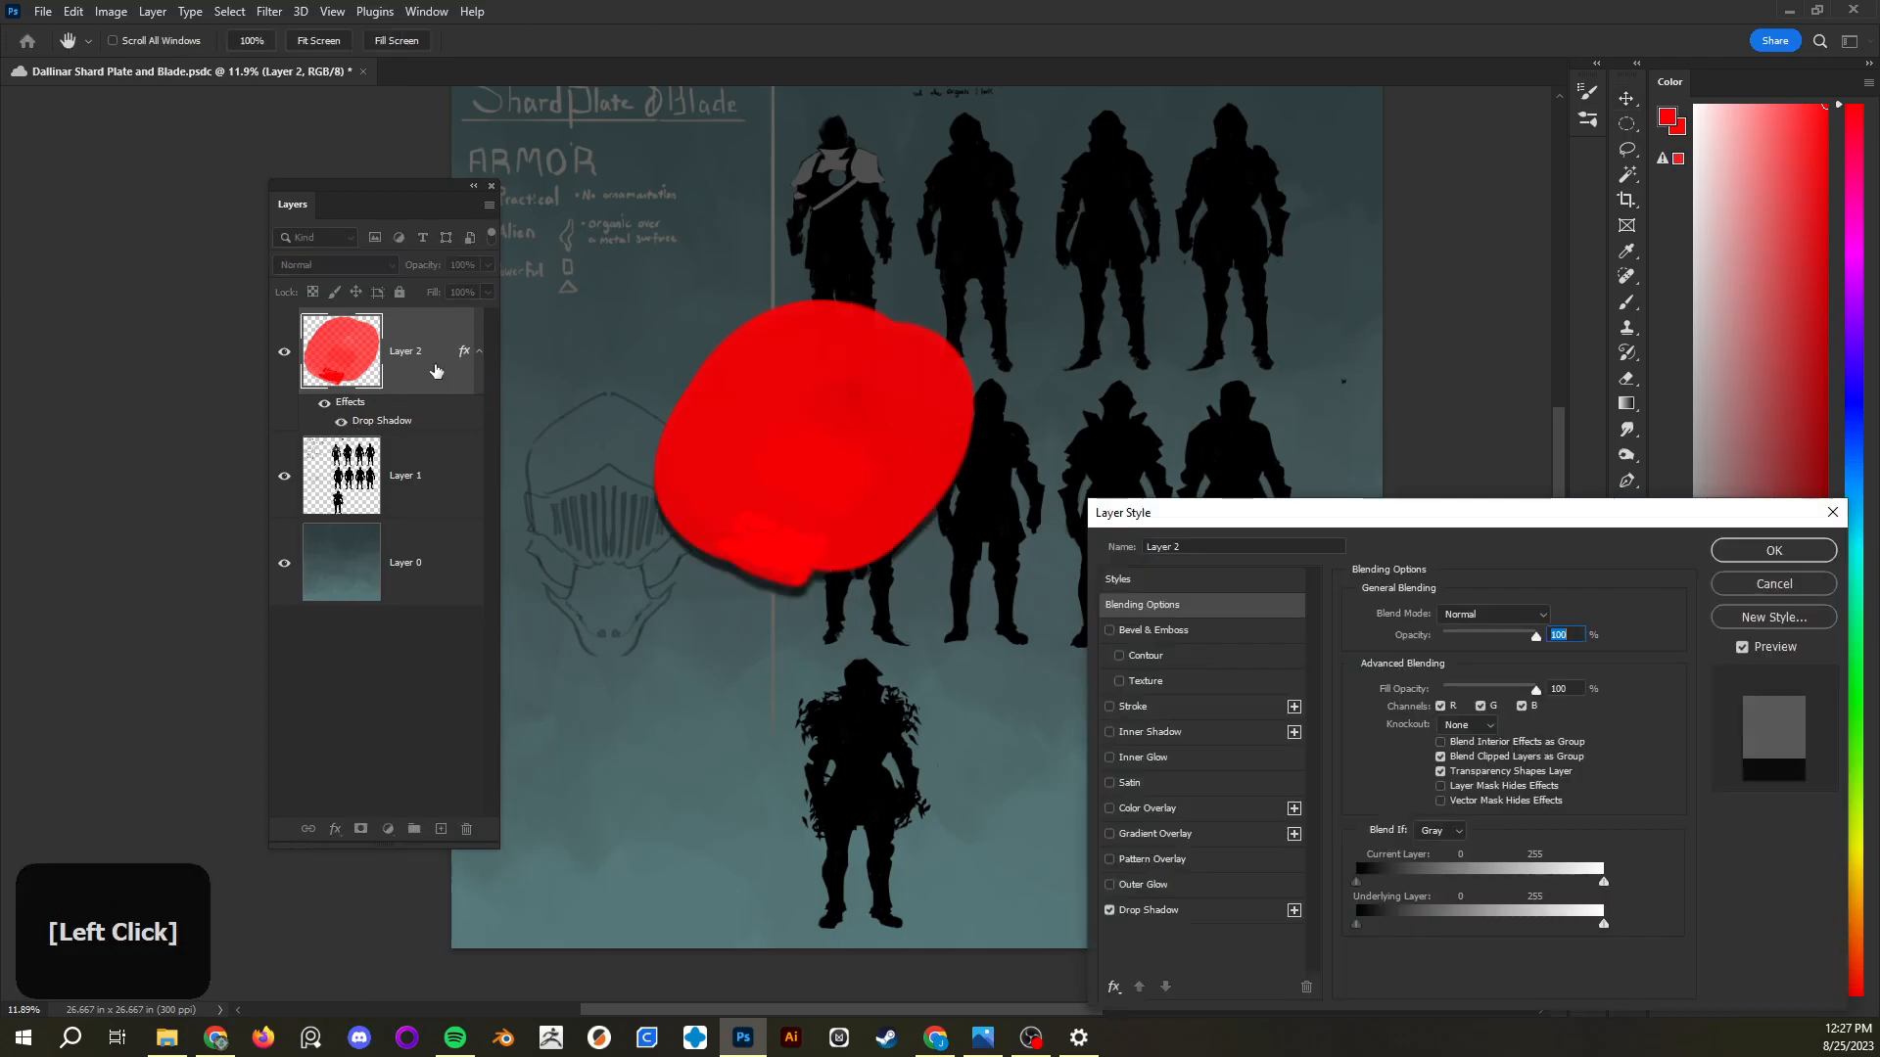
pyautogui.moveTo(1312, 519); pyautogui.dragTo(1225, 344)
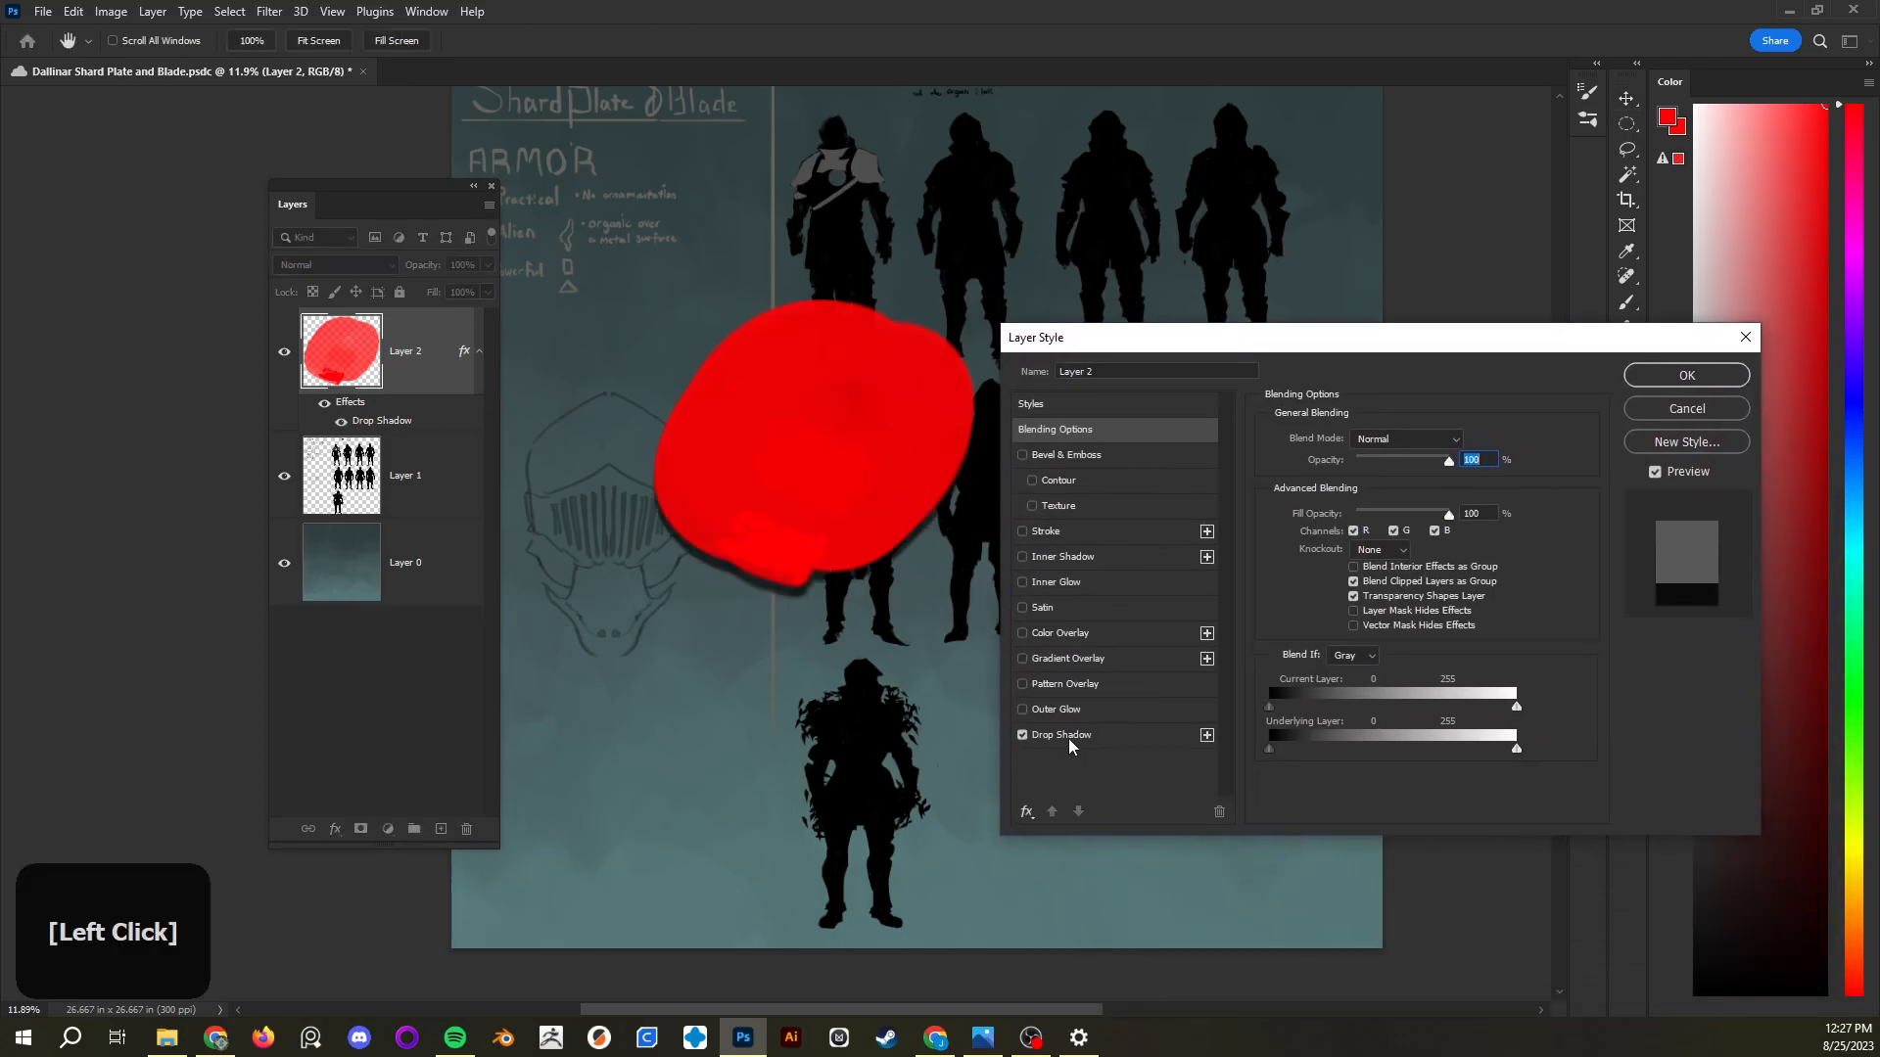
pyautogui.moveTo(1420, 341); pyautogui.dragTo(1562, 269)
pyautogui.moveTo(1591, 440); pyautogui.dragTo(1614, 391)
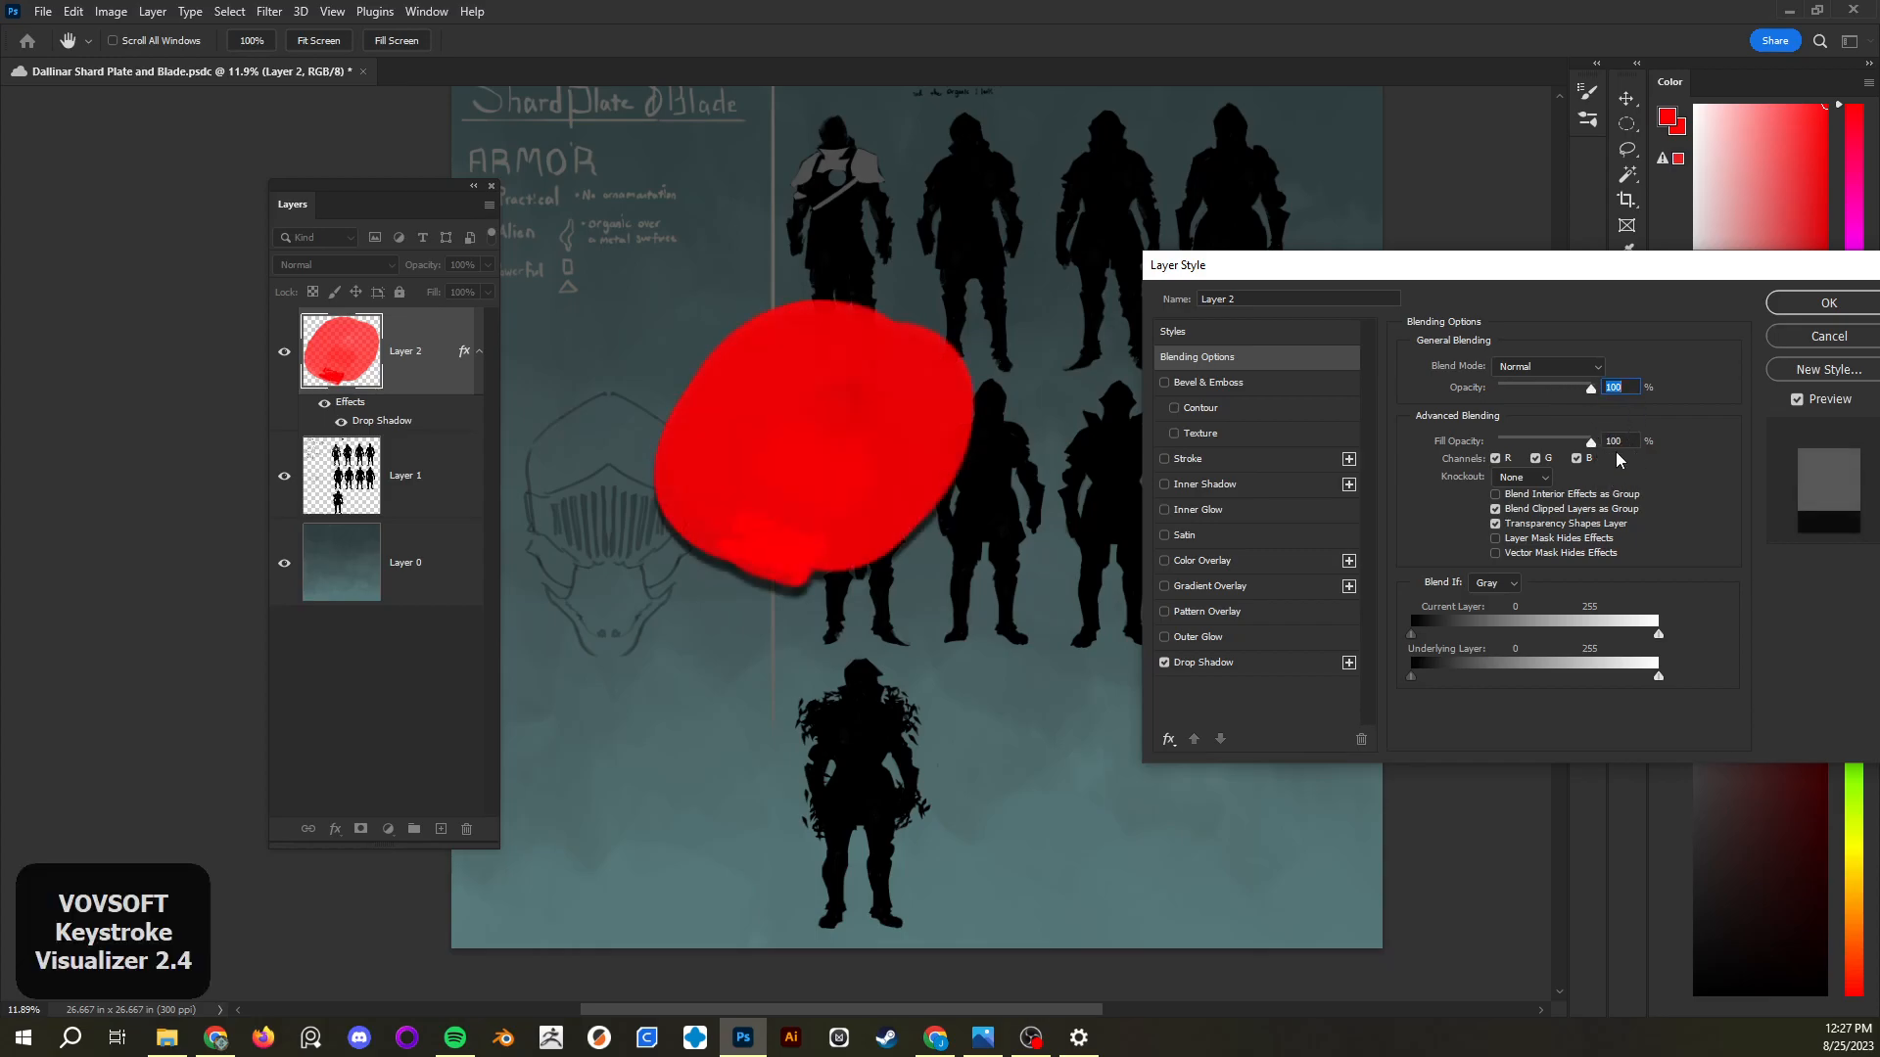
pyautogui.click(1257, 666)
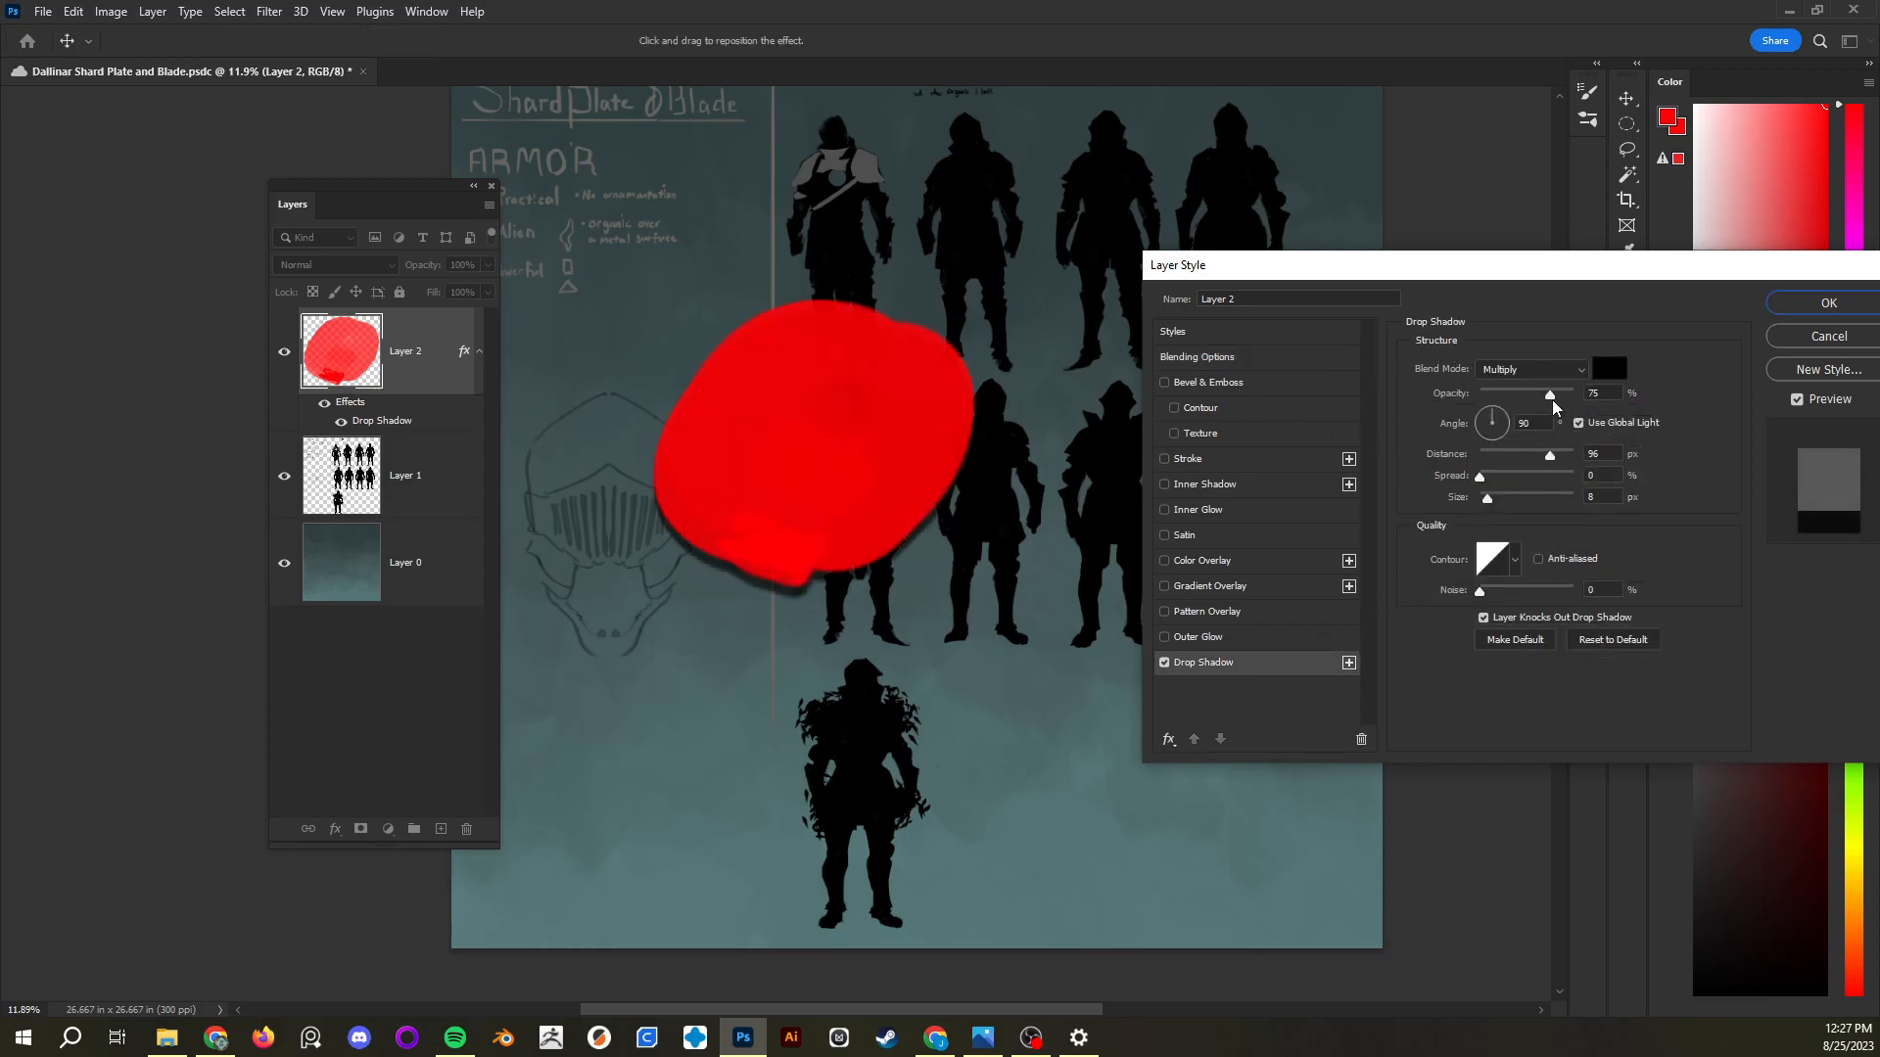
pyautogui.moveTo(1552, 402); pyautogui.dragTo(1486, 401)
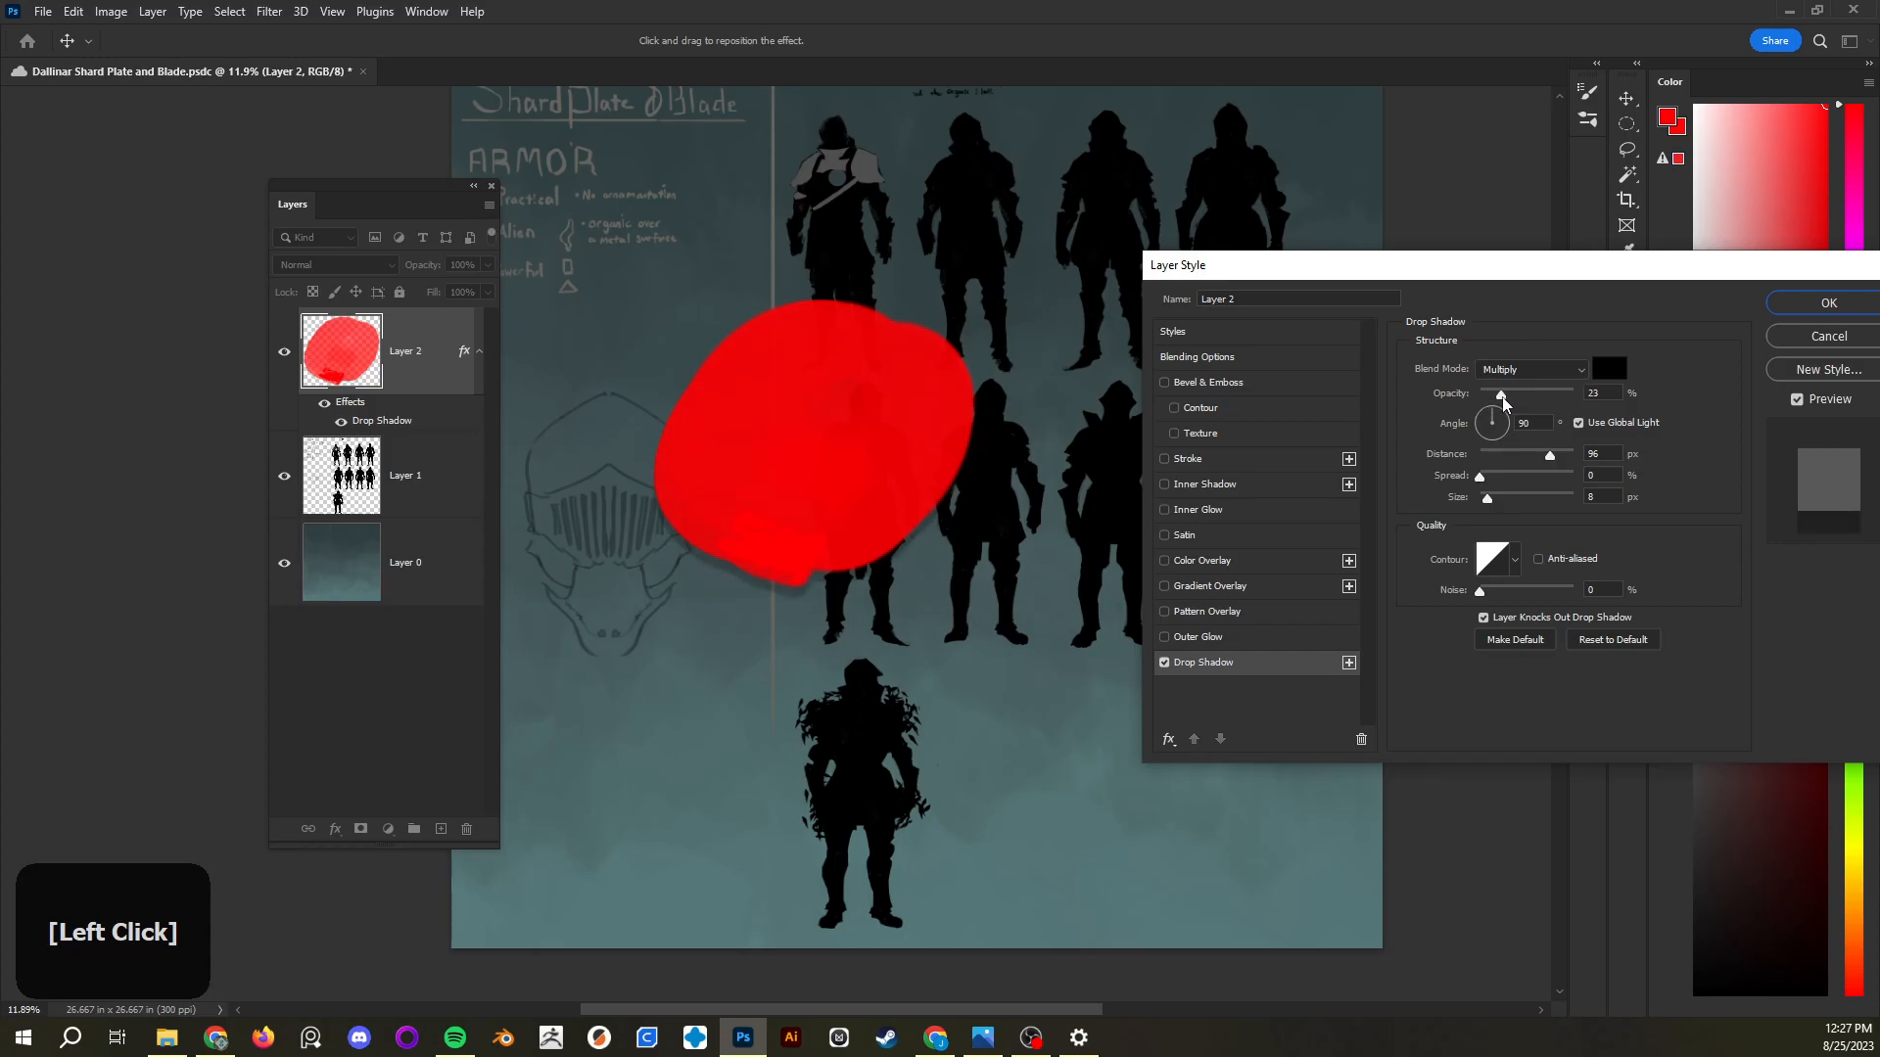
pyautogui.moveTo(1516, 405); pyautogui.dragTo(1526, 480)
pyautogui.click(1494, 443)
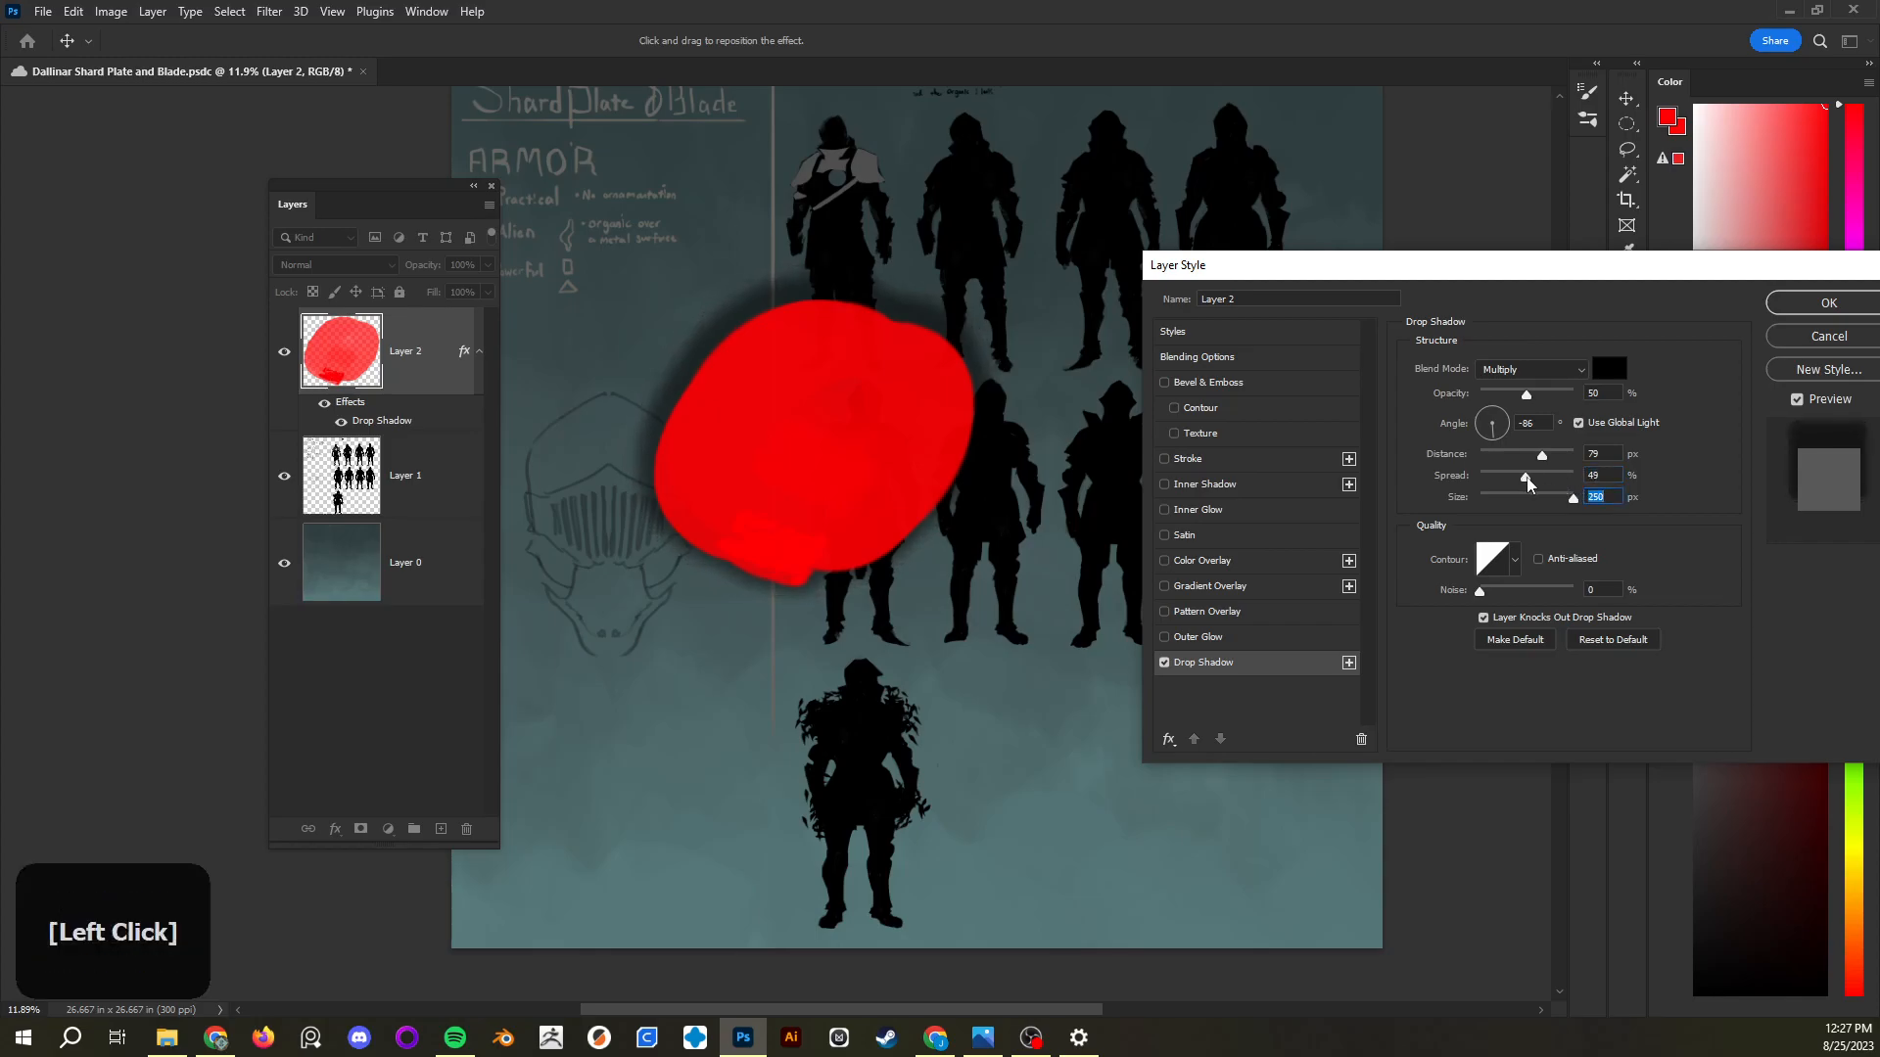
pyautogui.click(1525, 480)
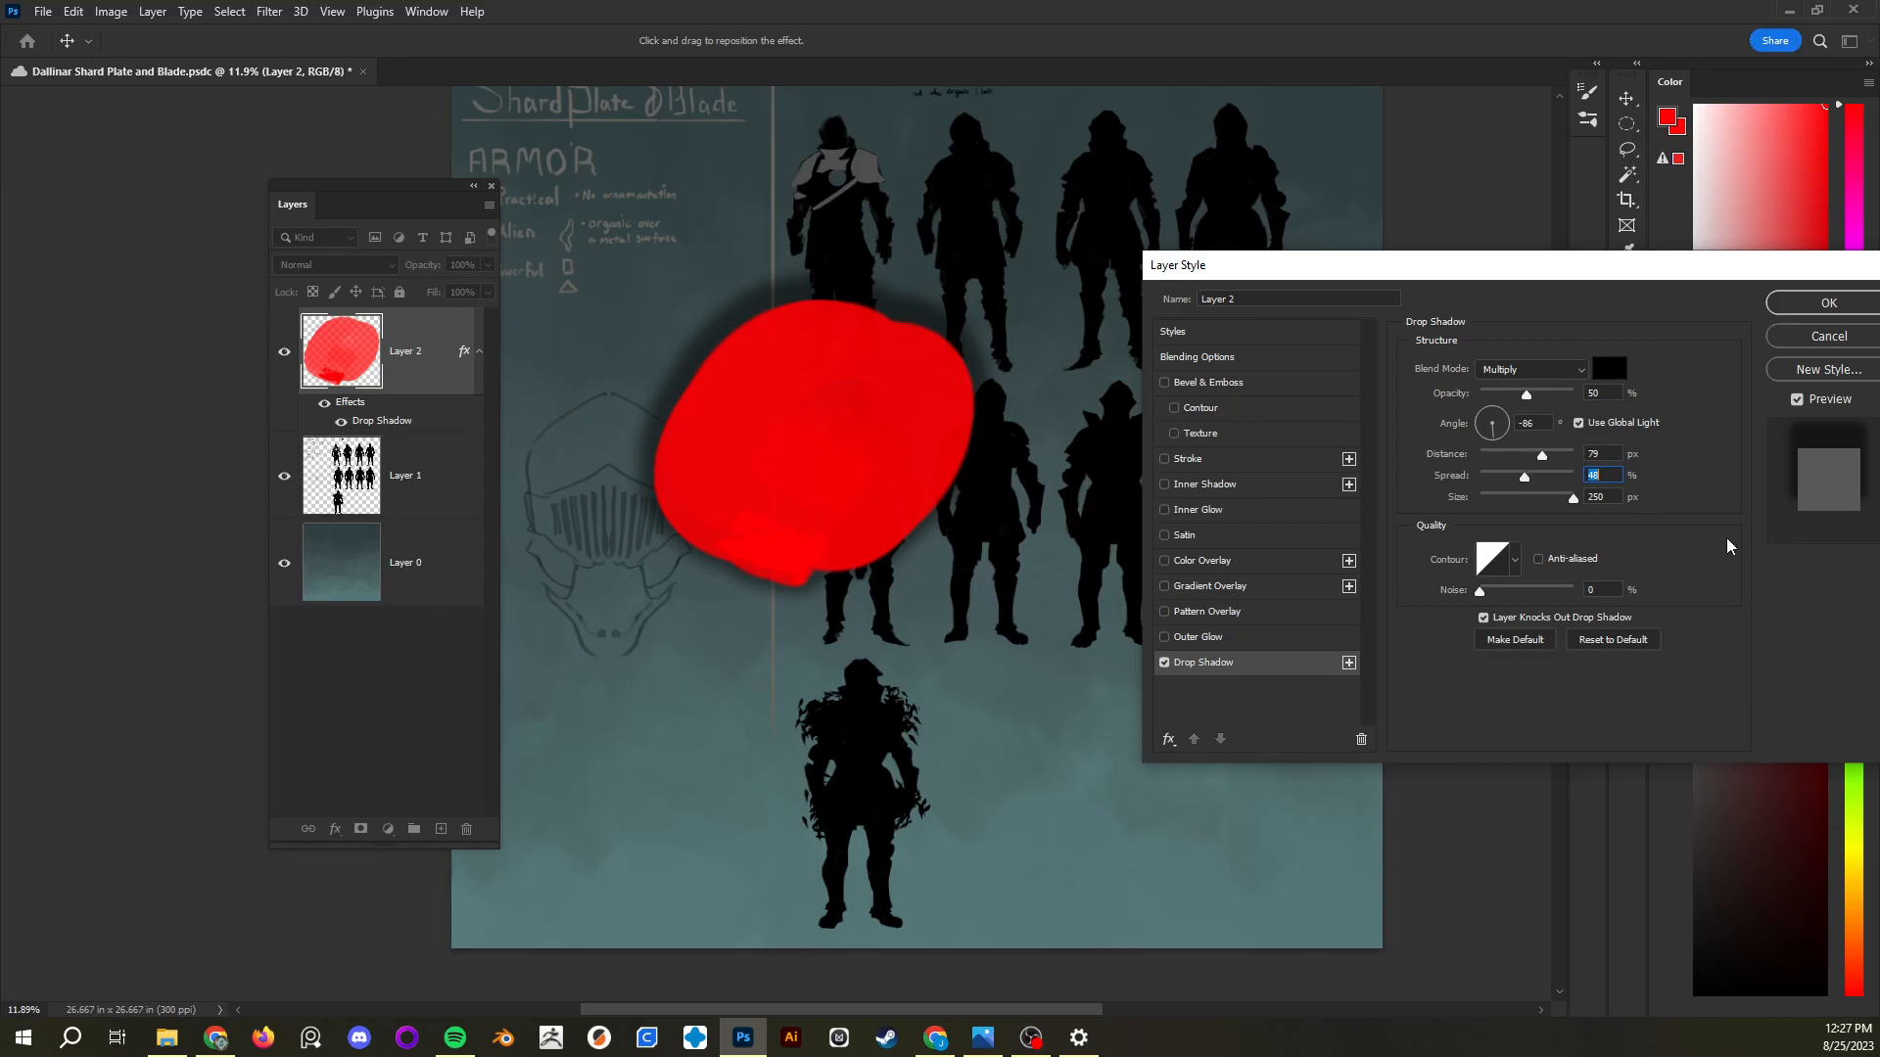
pyautogui.moveTo(1726, 273); pyautogui.dragTo(1498, 264)
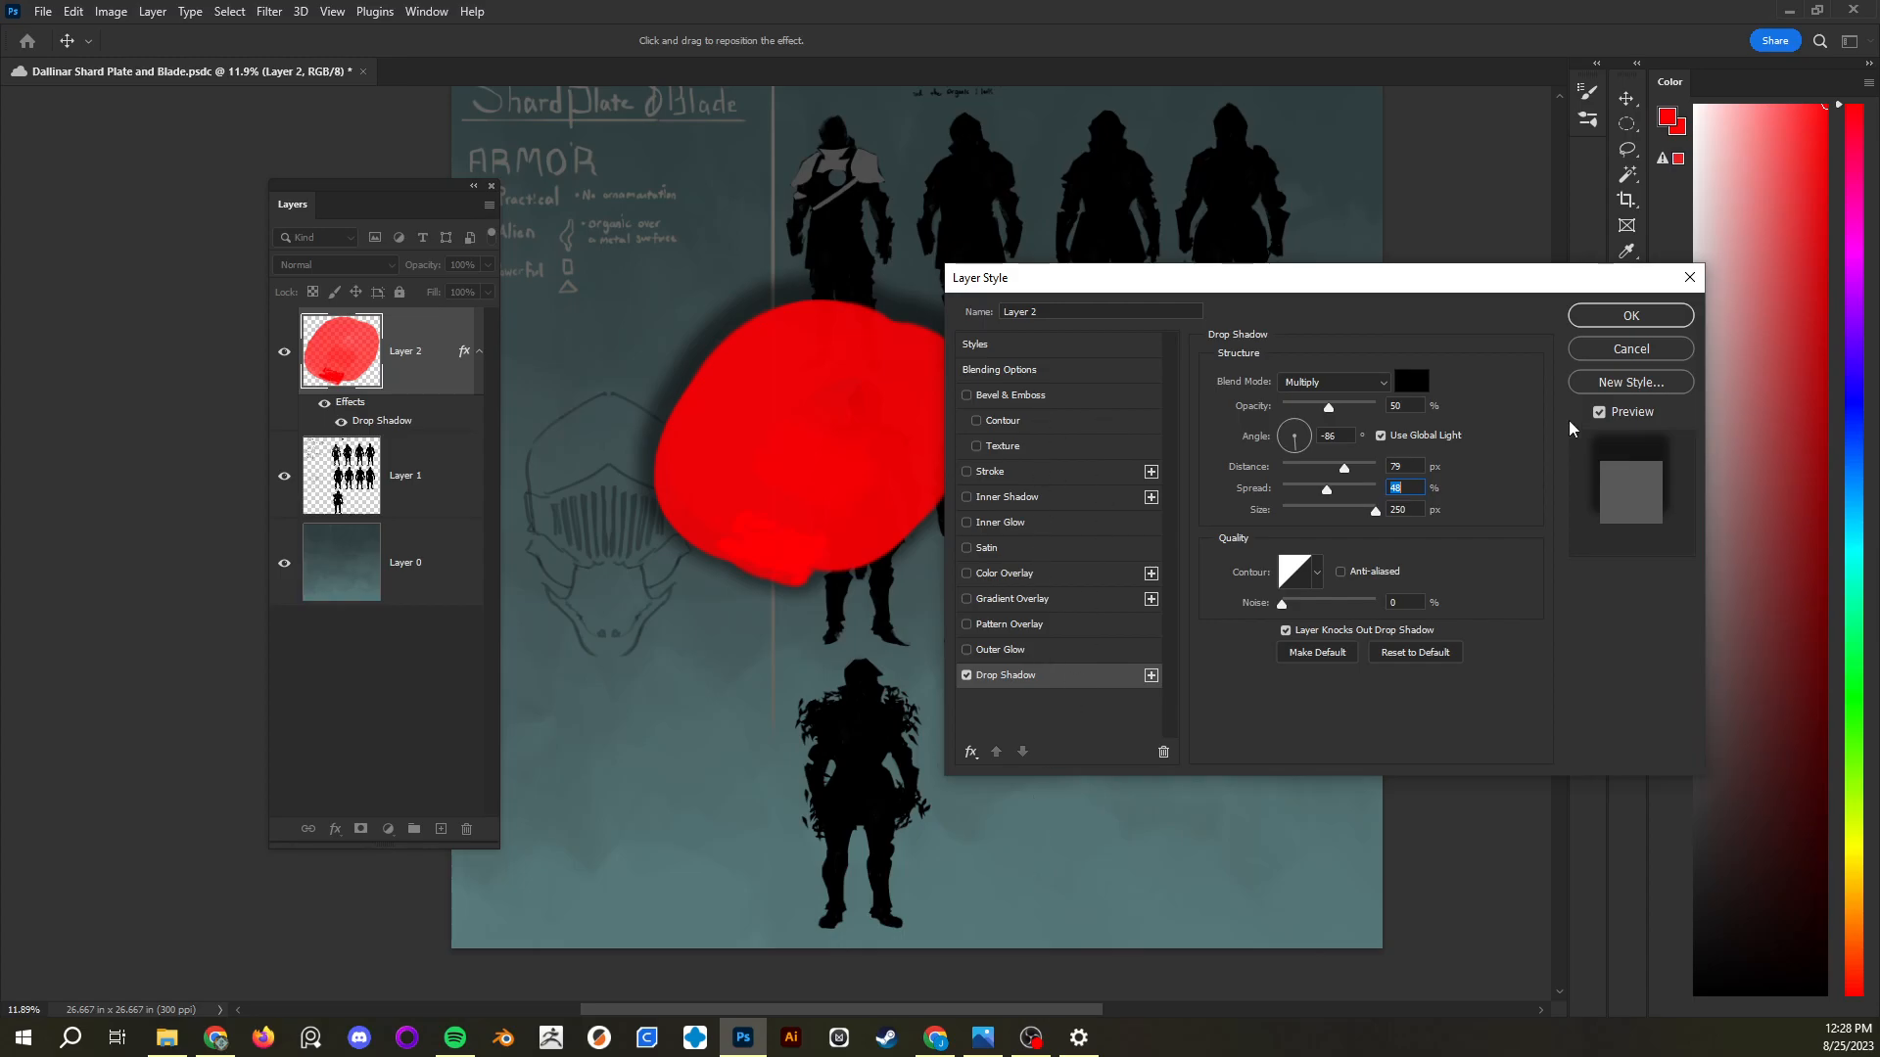
pyautogui.click(1631, 351)
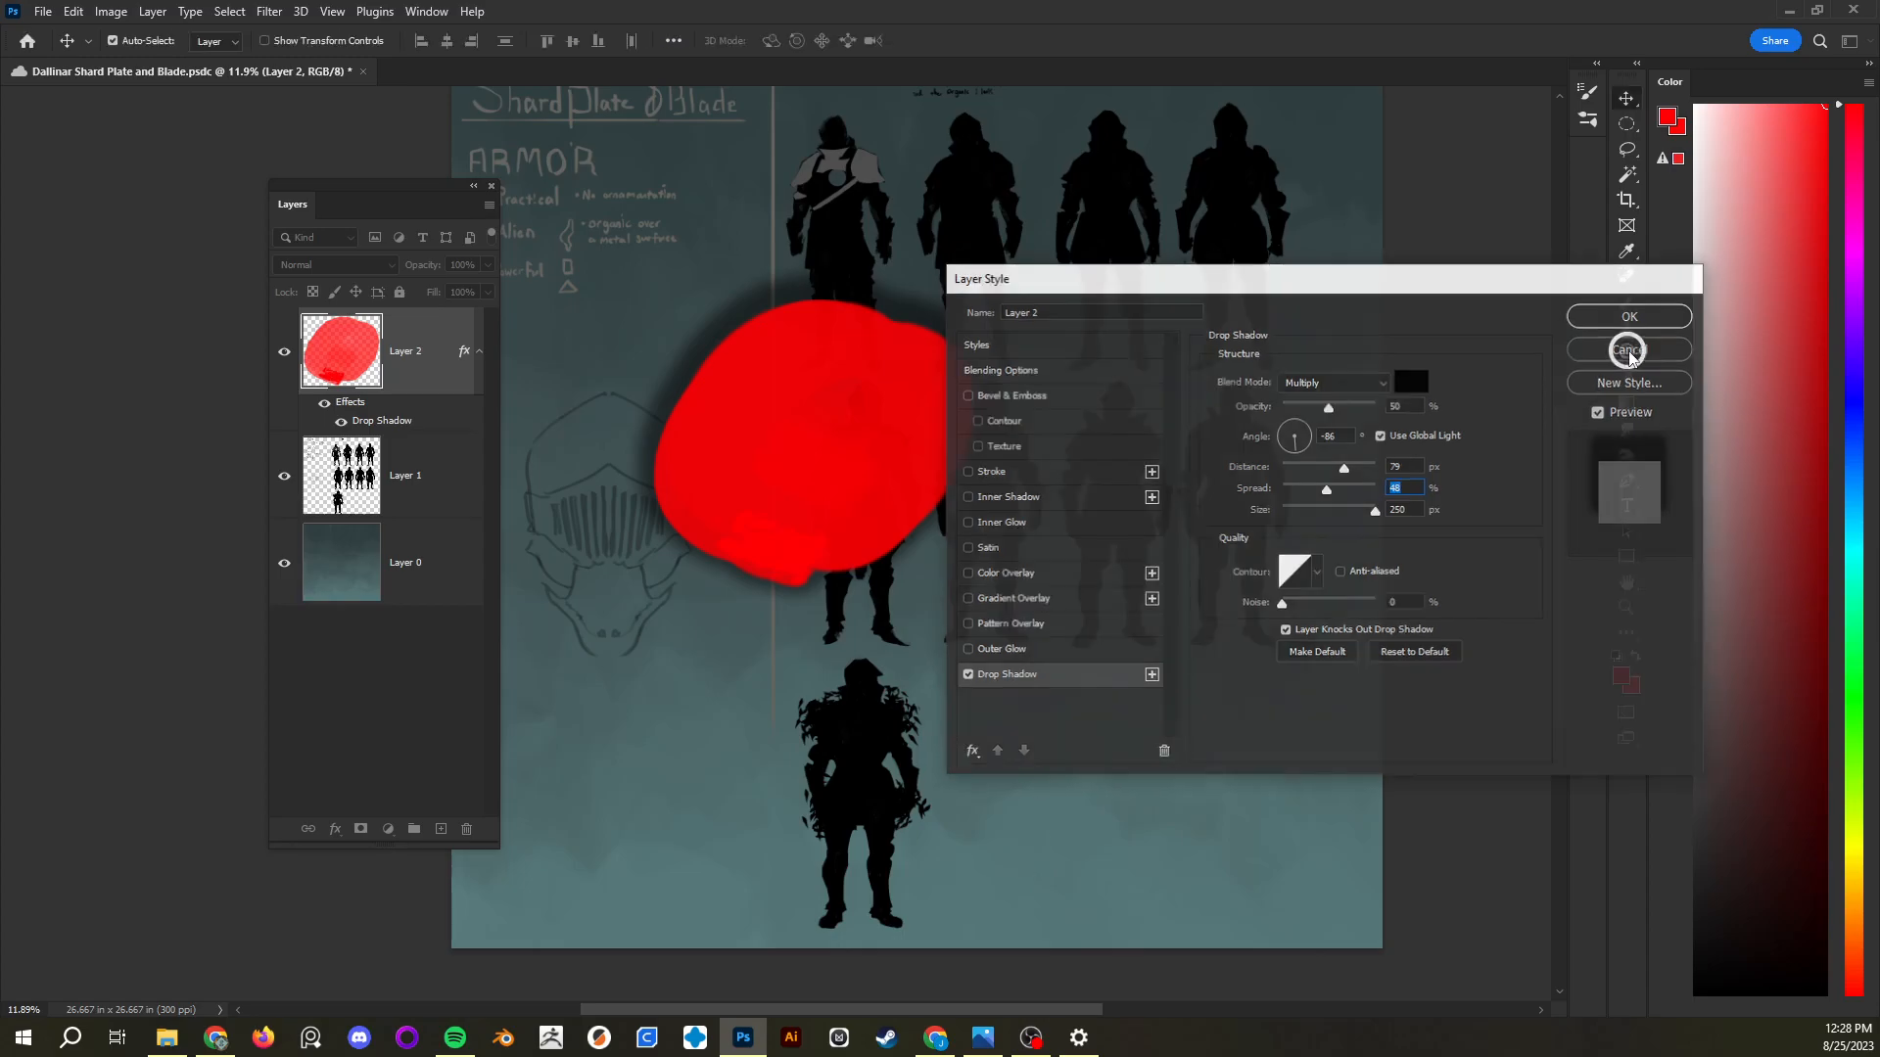
# Hide Layer 2's effects, delete the layer, and reposition the floating Layers panel
pyautogui.click(326, 403)
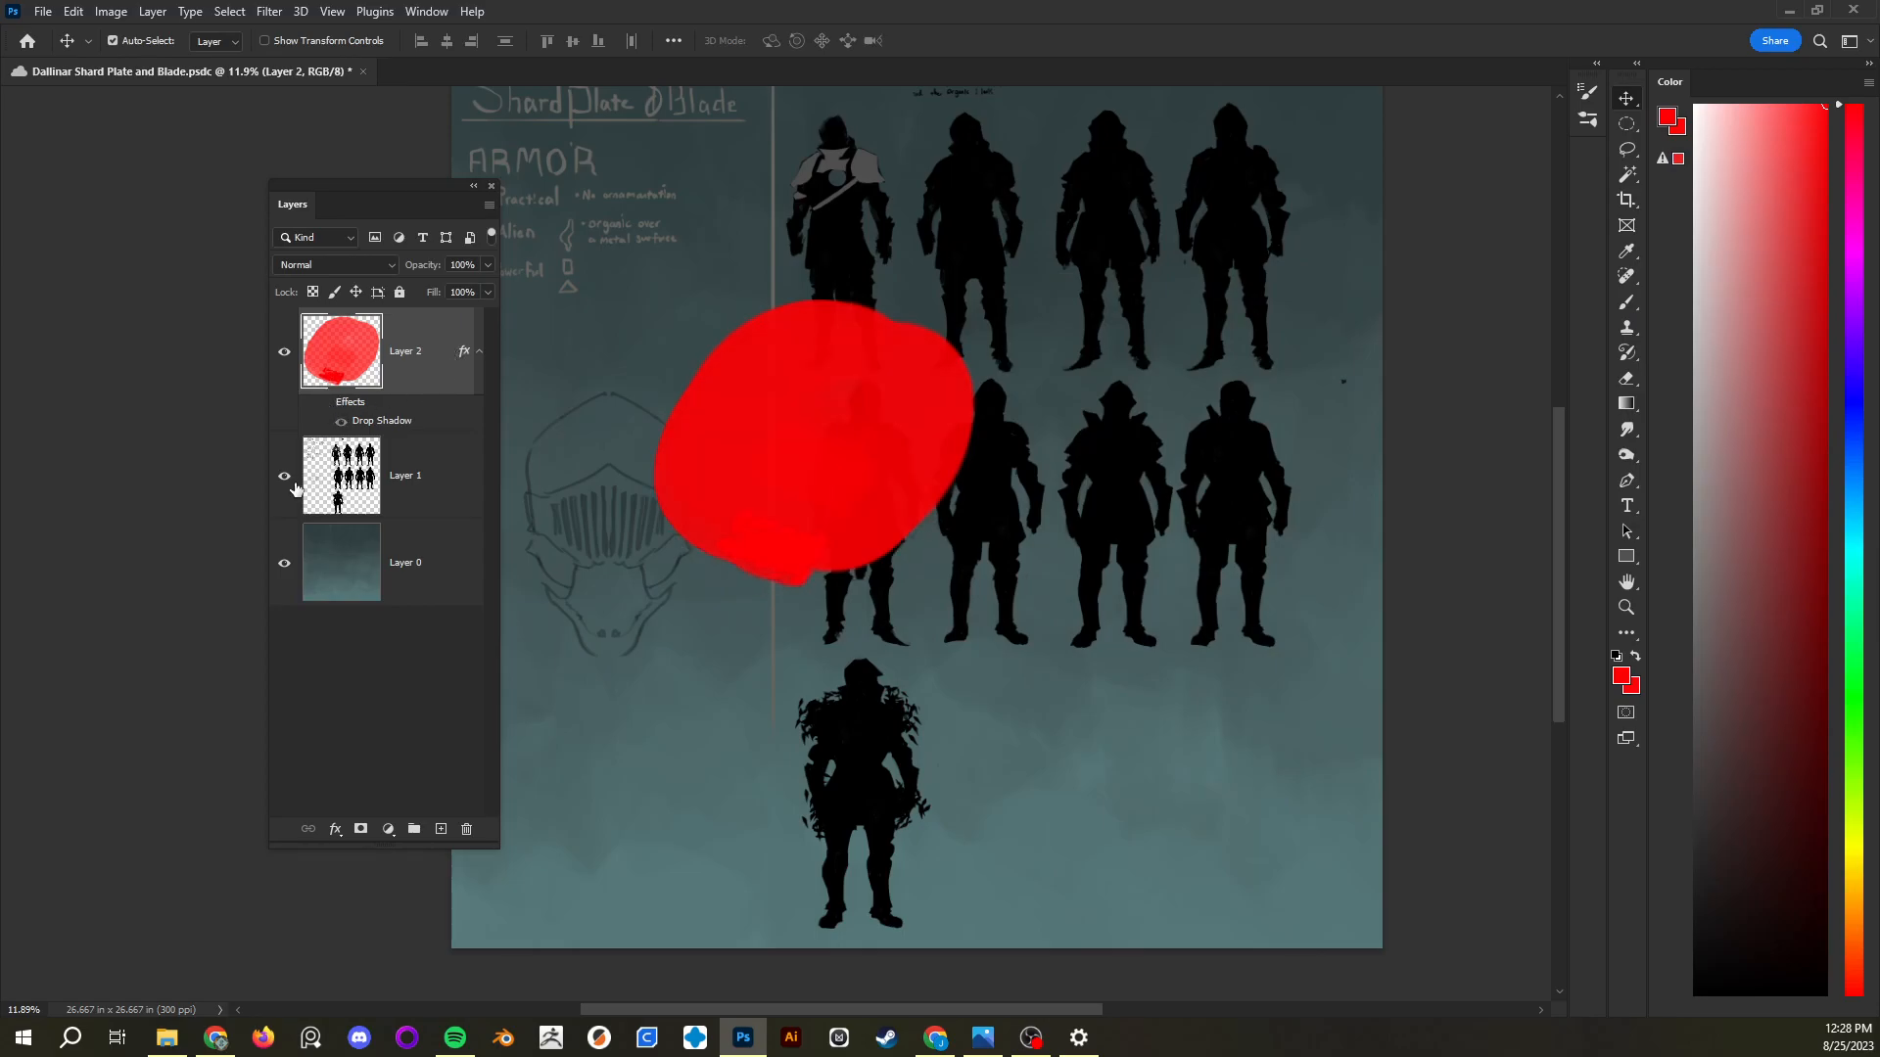
pyautogui.moveTo(434, 355); pyautogui.dragTo(467, 830)
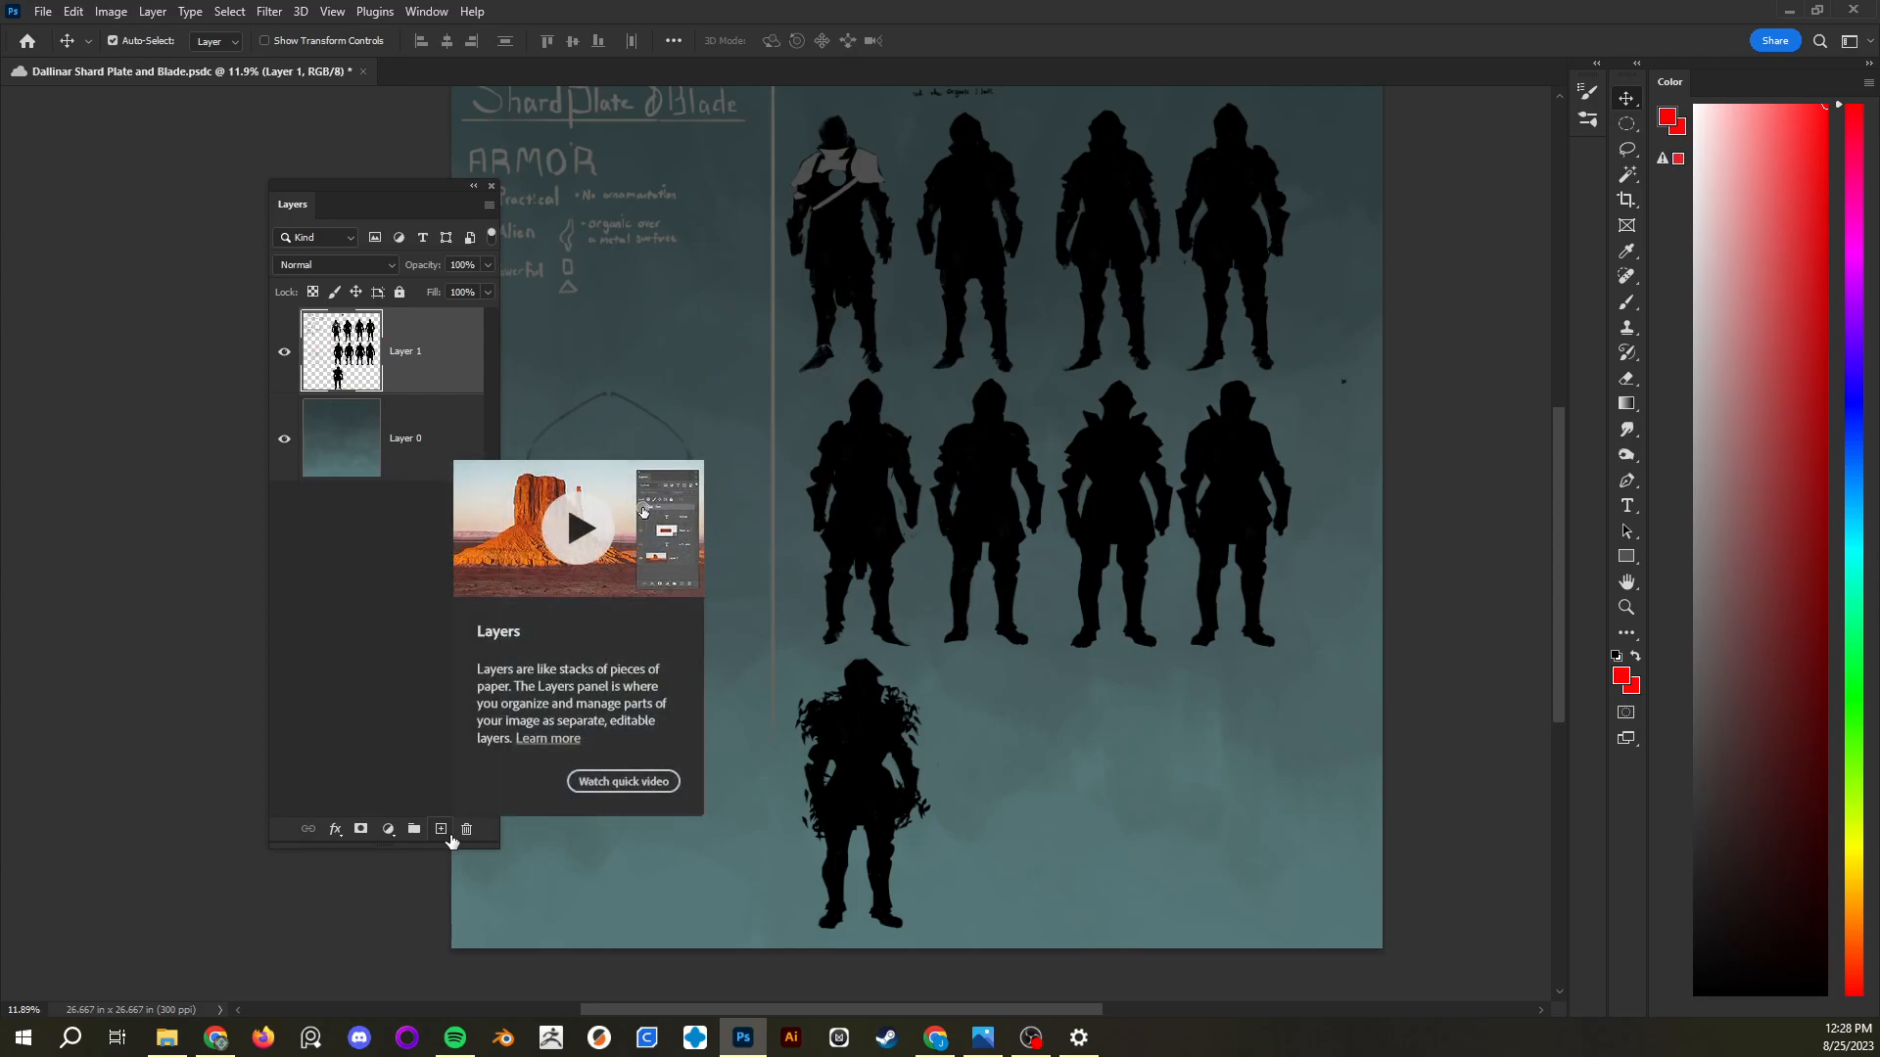
pyautogui.moveTo(391, 187); pyautogui.dragTo(429, 221)
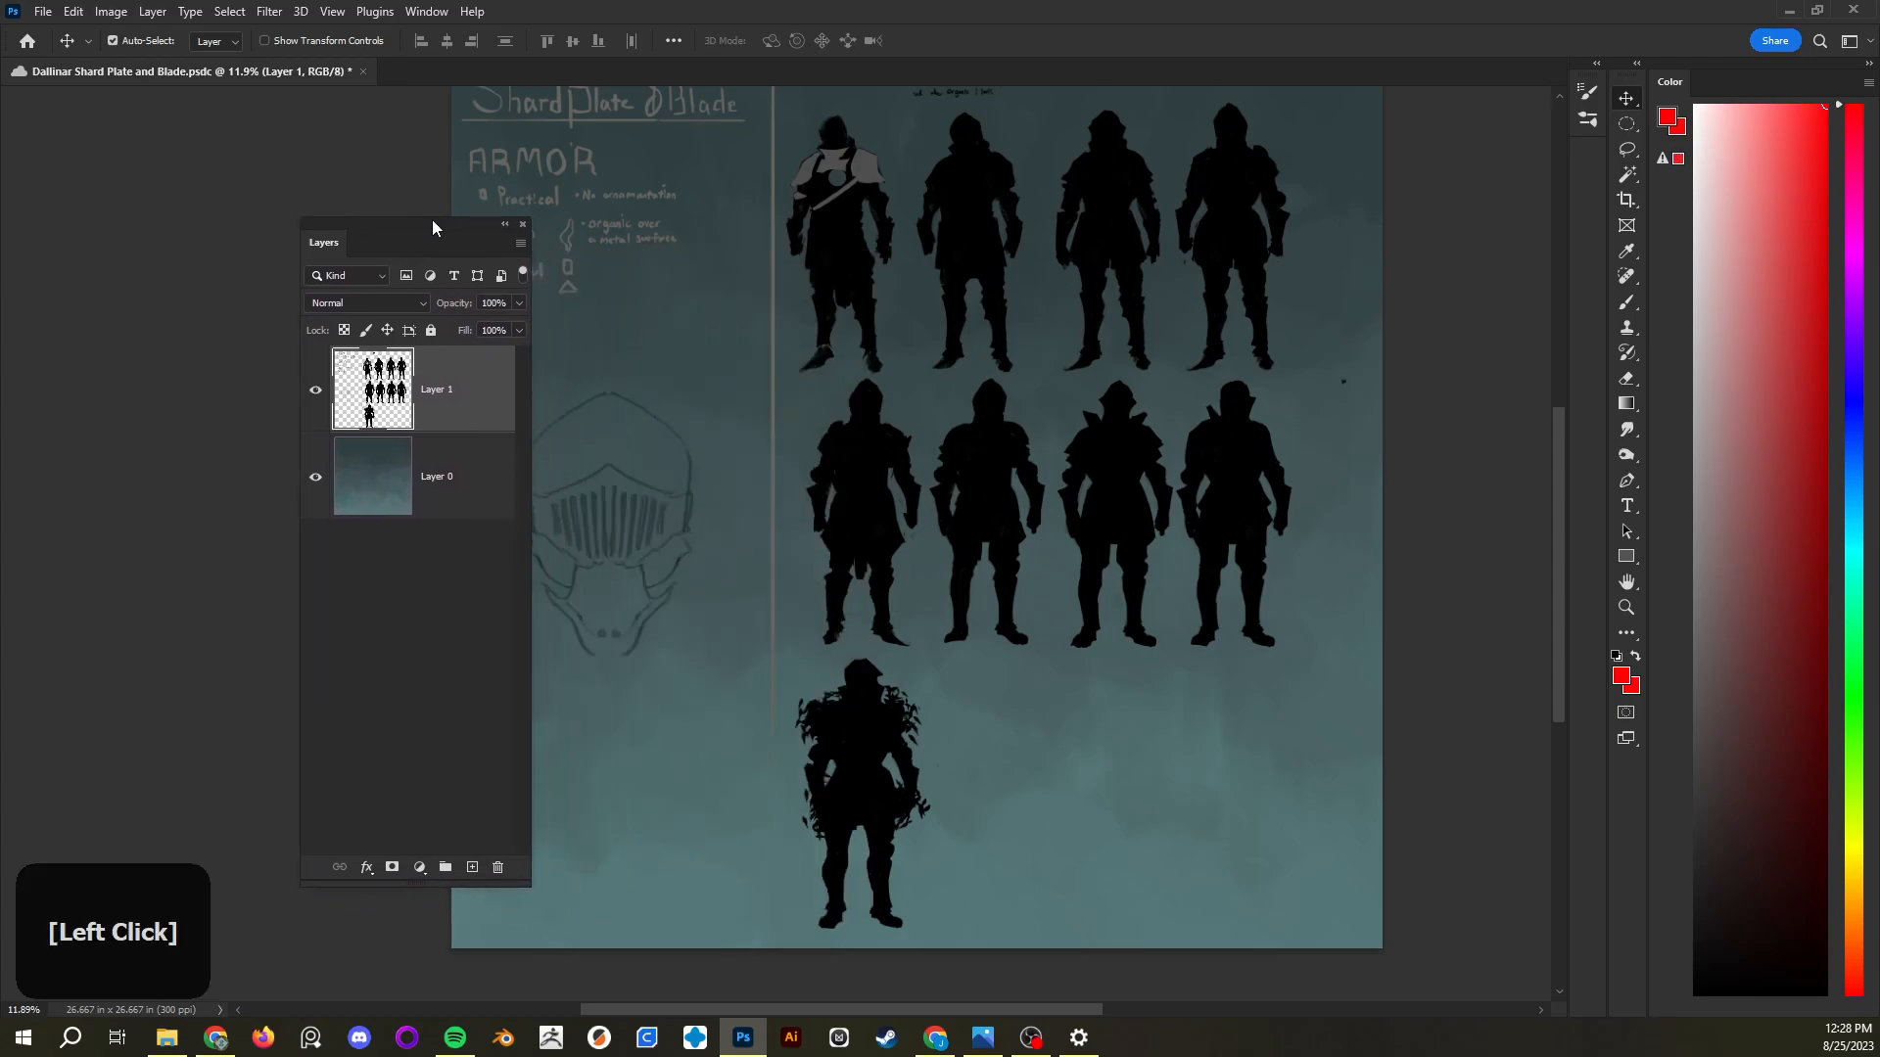
# Add two empty layers above Layer 1 and insert a third empty layer between them
pyautogui.click(472, 866)
pyautogui.click(472, 866)
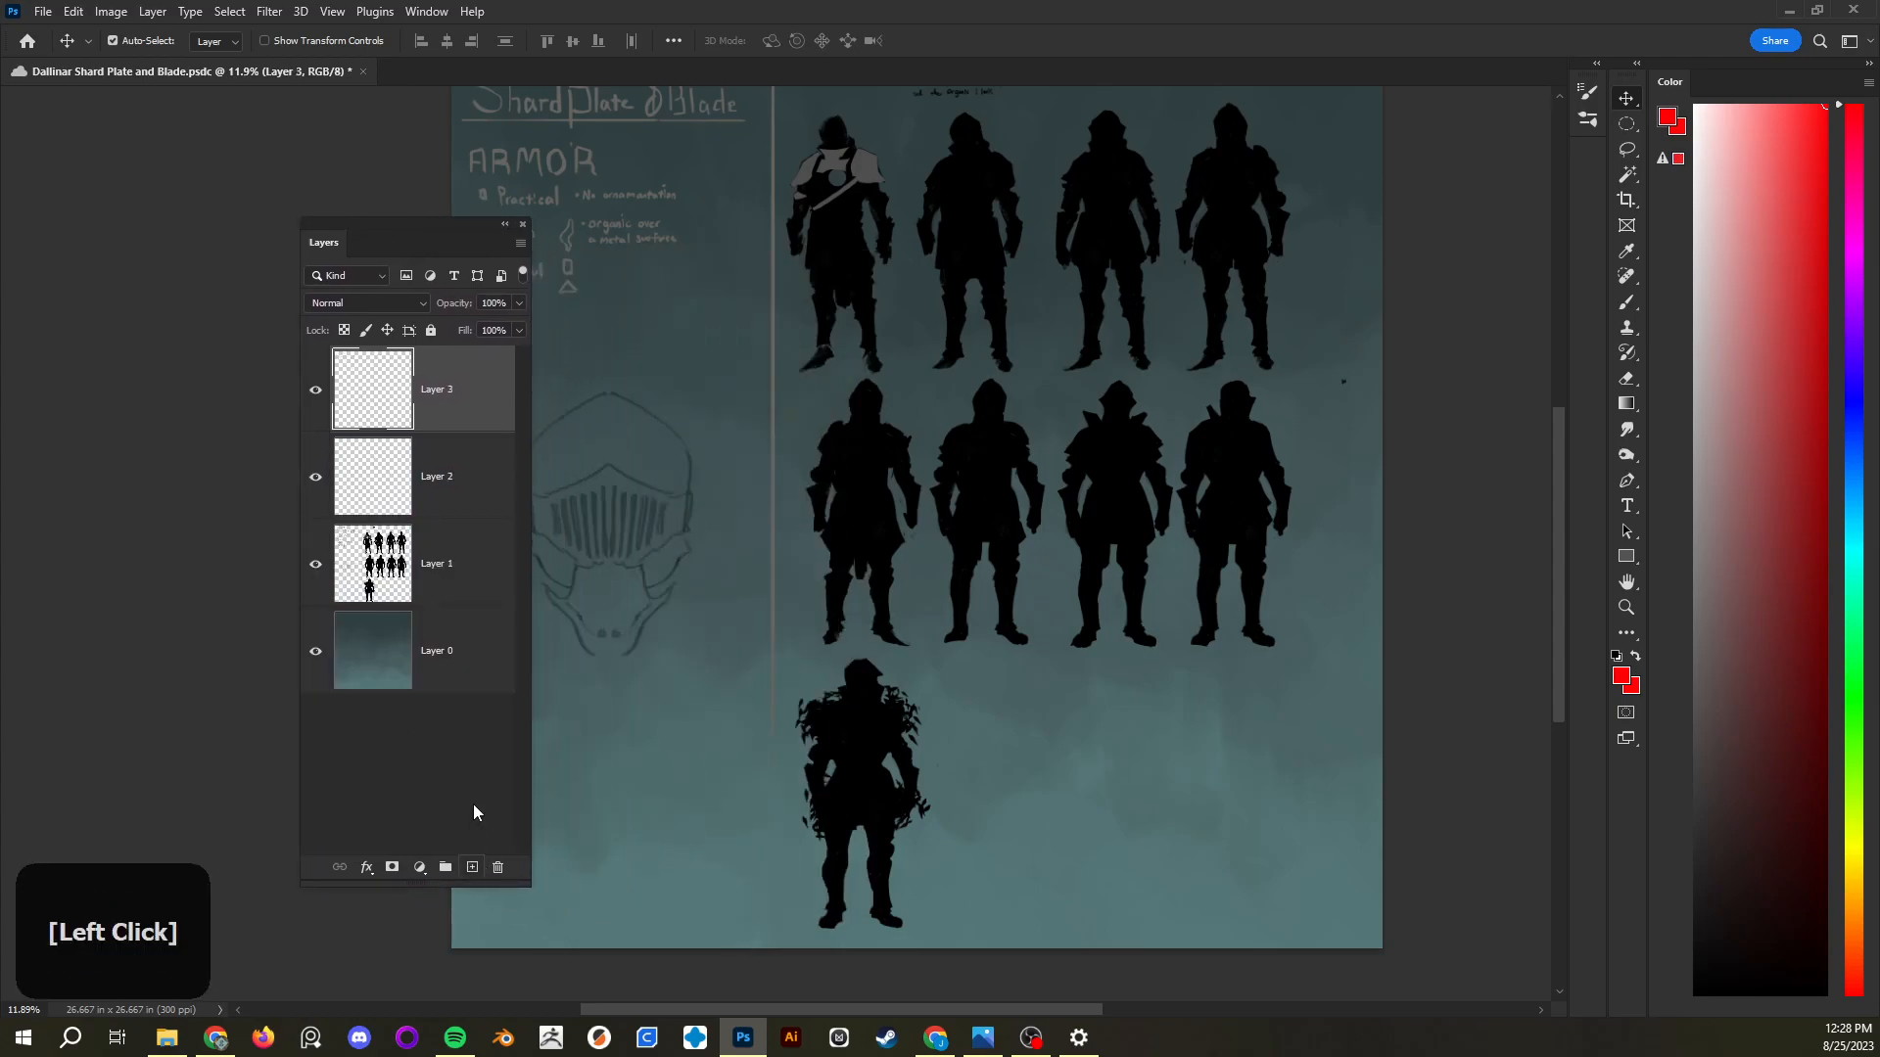
pyautogui.click(459, 478)
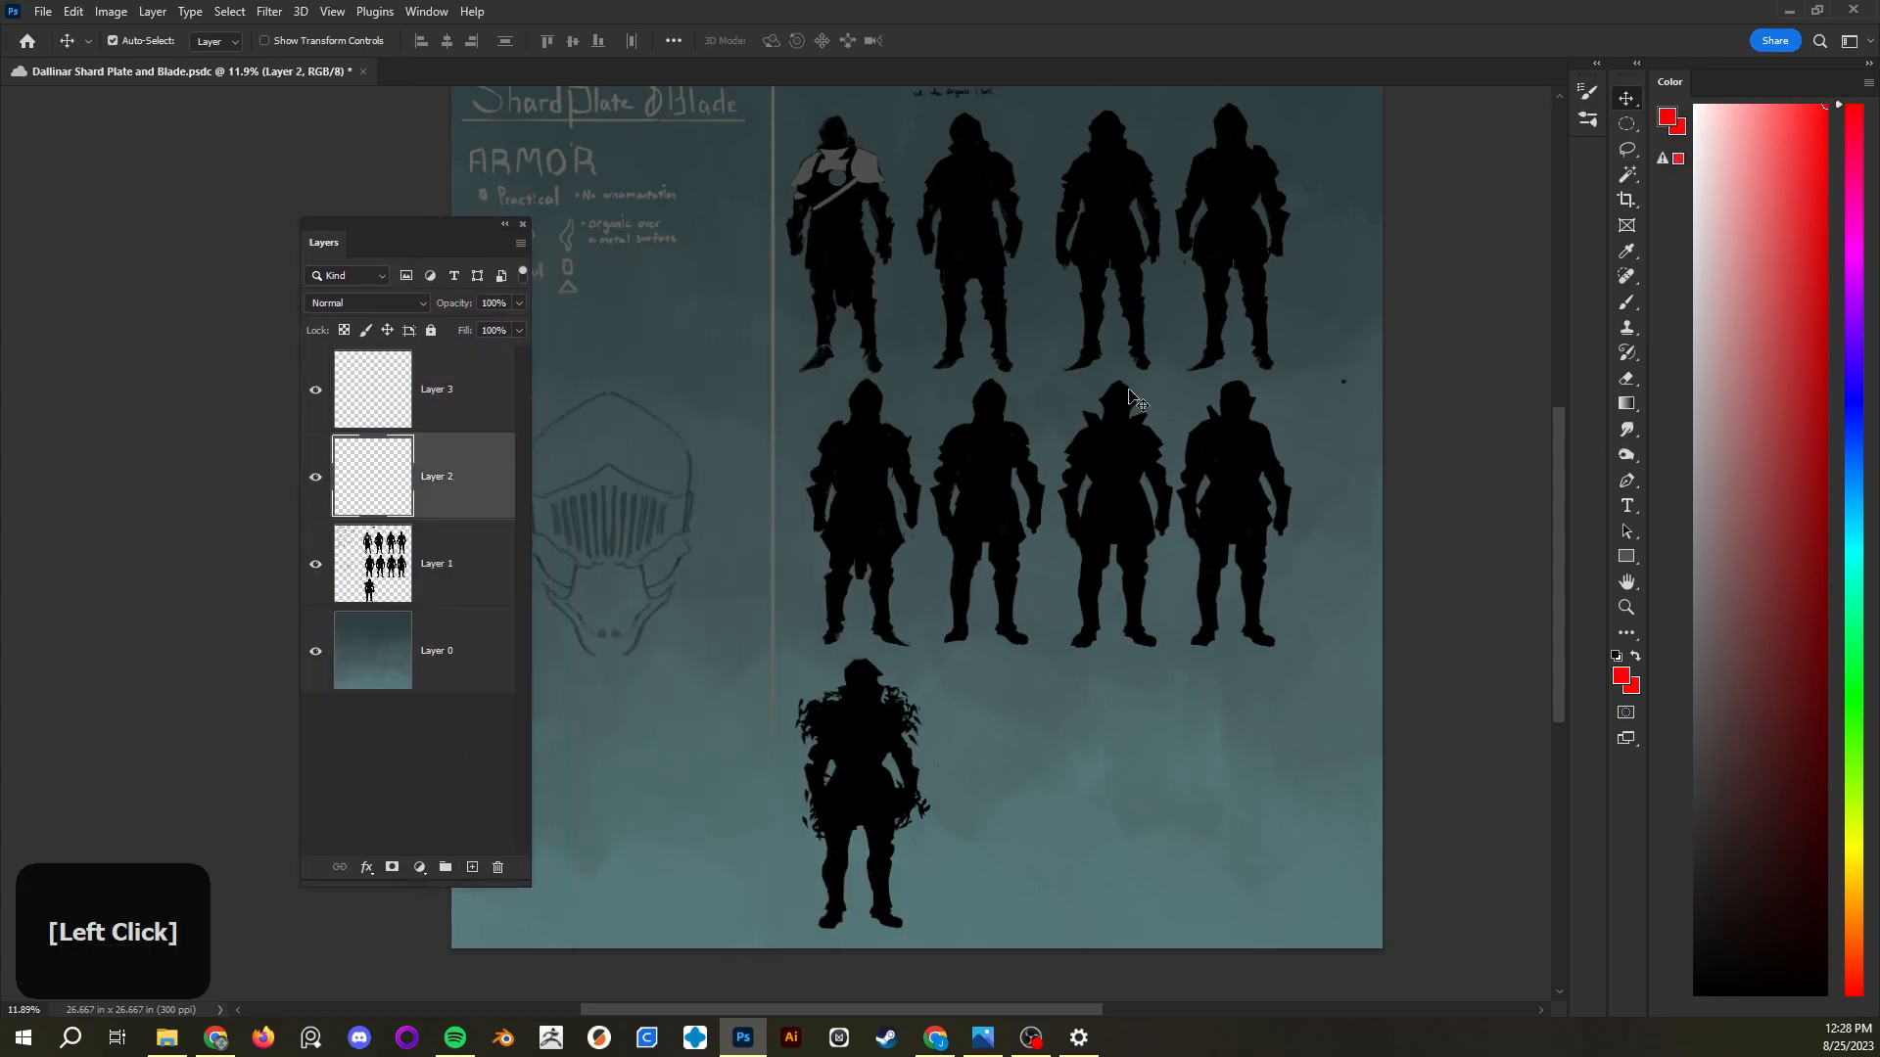
pyautogui.press('b')
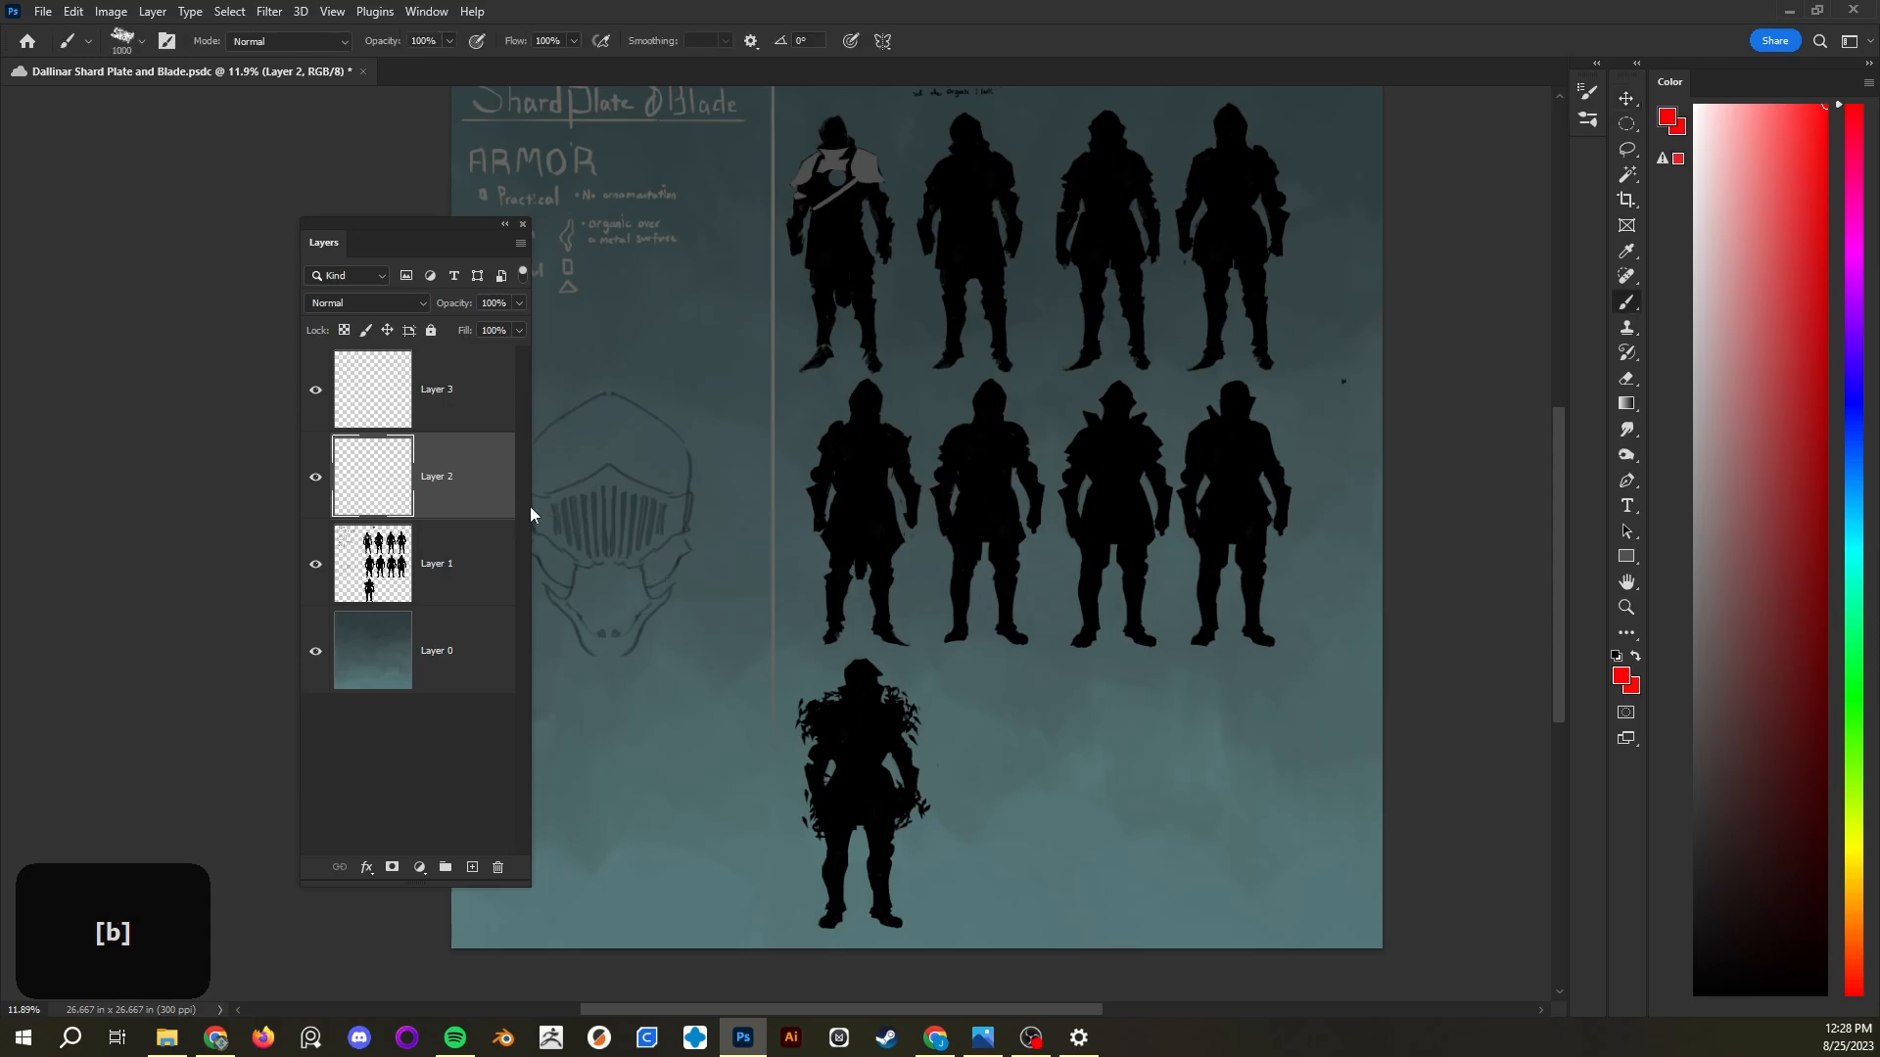
pyautogui.click(472, 866)
# Fill the empty Layer 2 directly above the armor silhouettes with white
pyautogui.click(449, 560)
pyautogui.click(1694, 105)
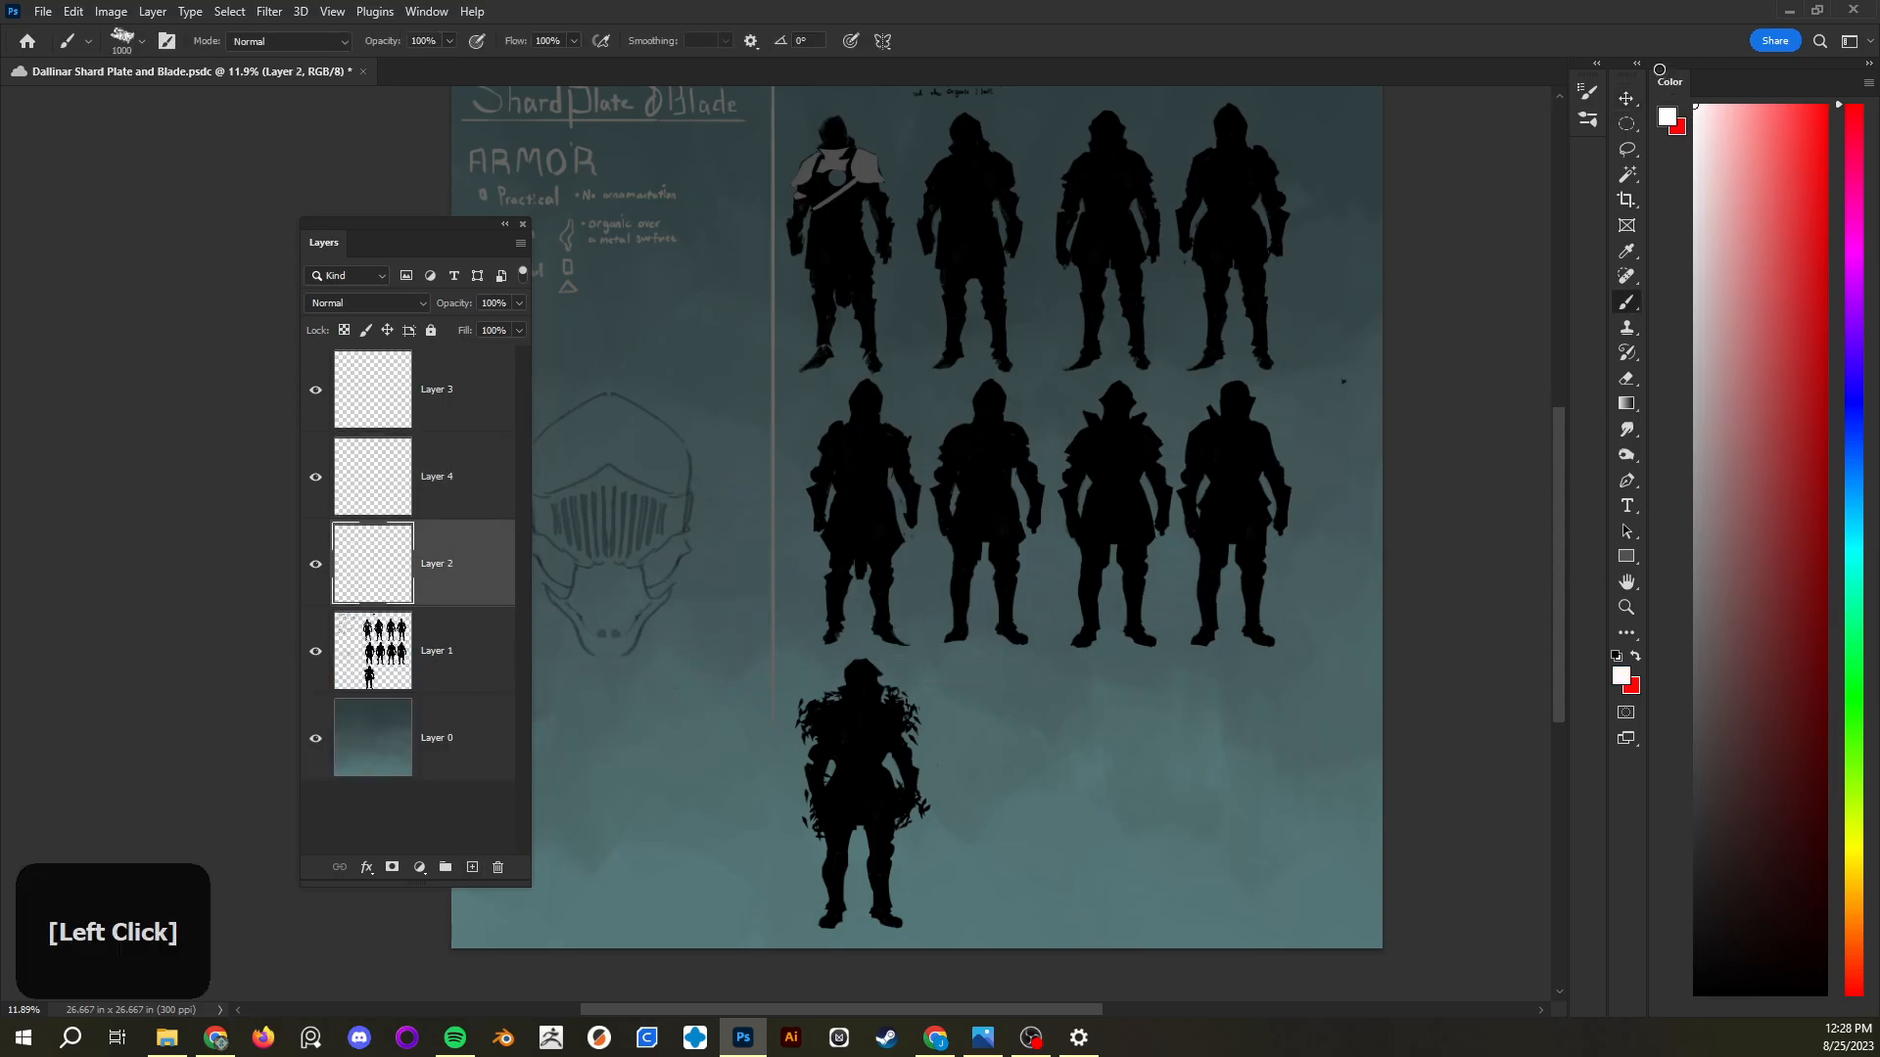
pyautogui.hotkey('alt', 'BackSpace')
# Try red, dark red and coral pink fills on Layer 2, and refill it with white
pyautogui.click(483, 488)
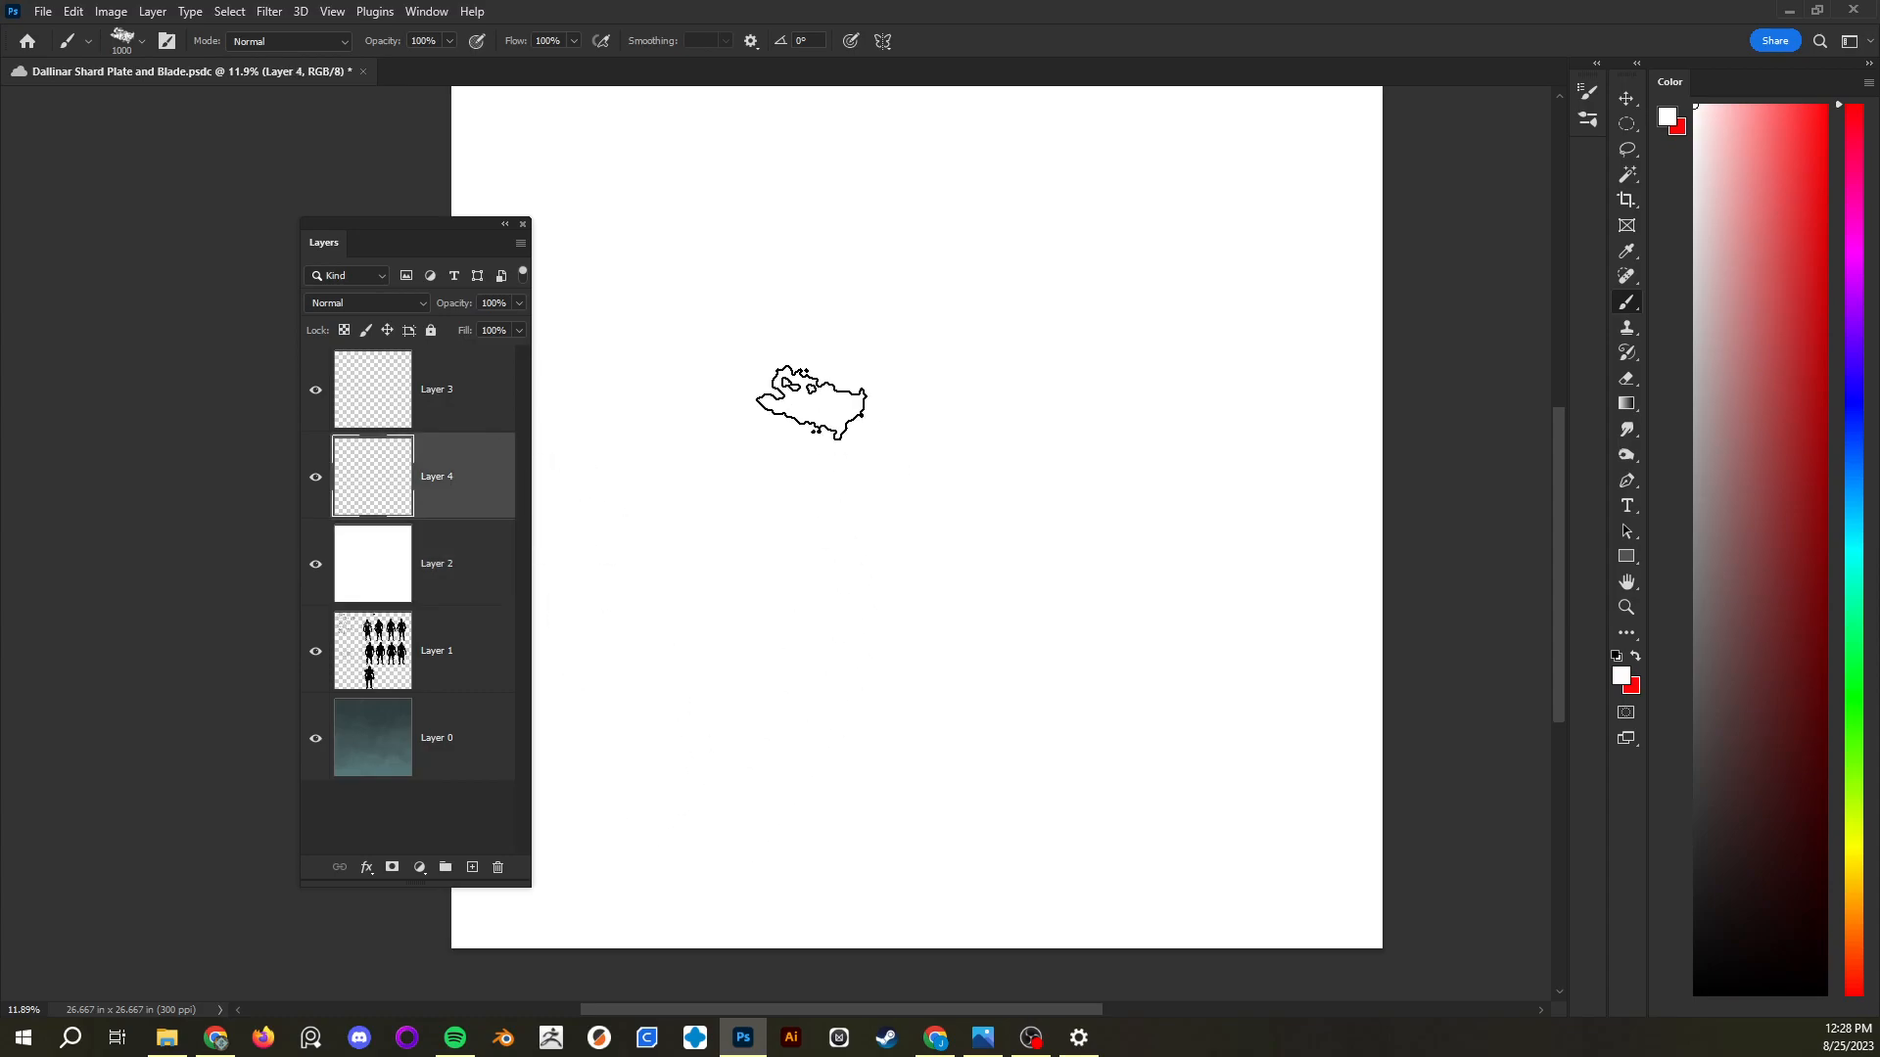
pyautogui.click(475, 560)
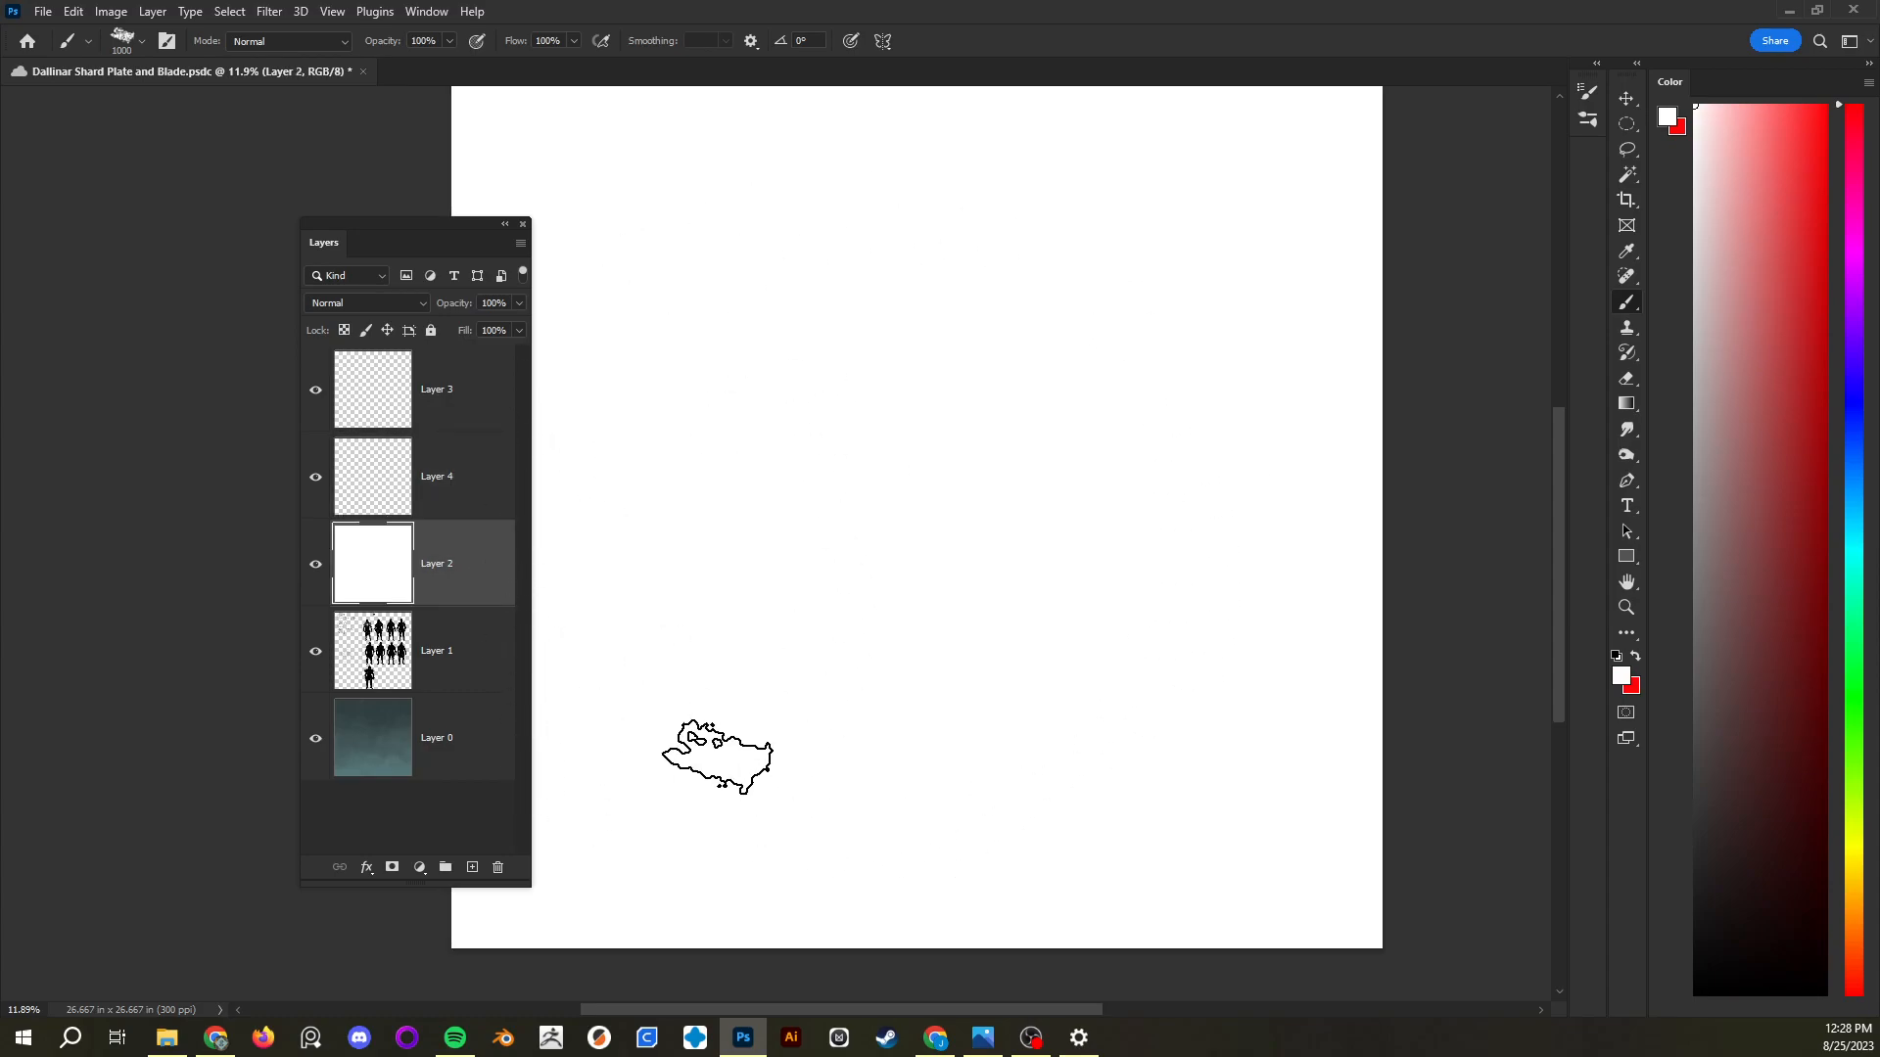
pyautogui.click(1827, 104)
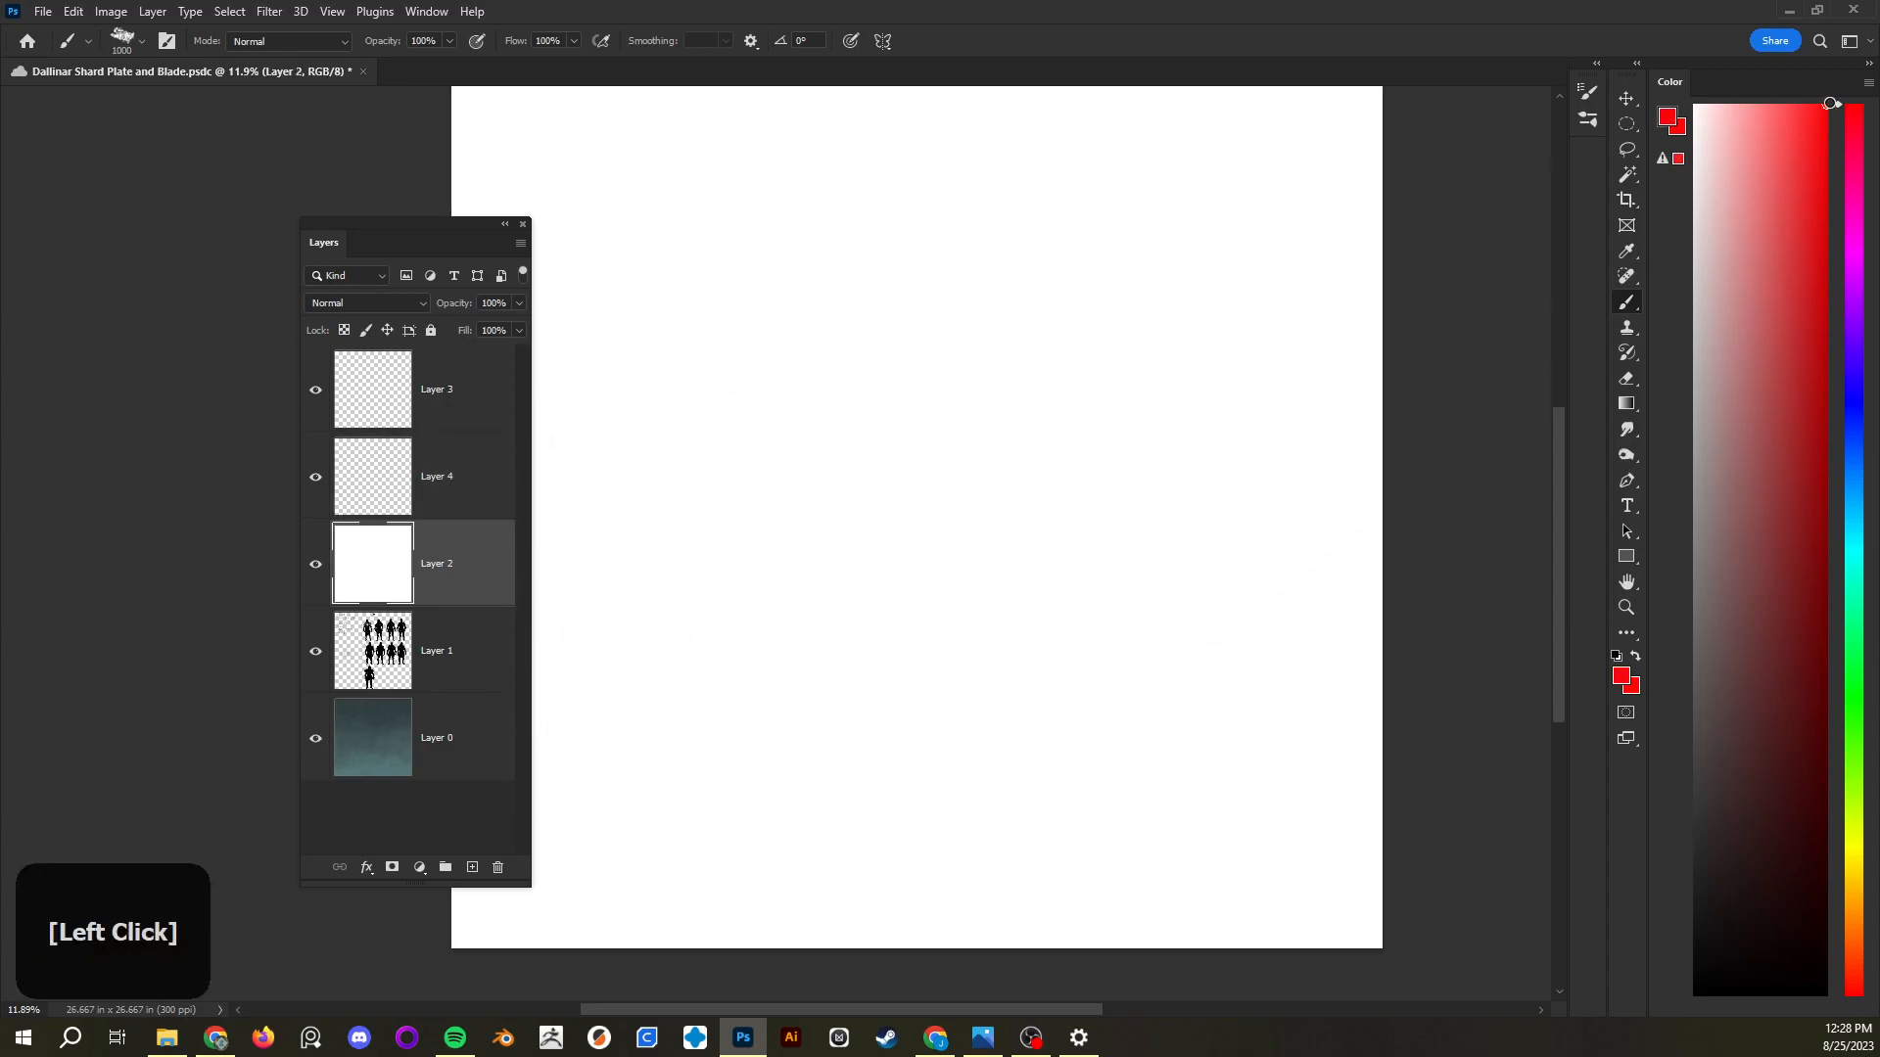
pyautogui.hotkey('alt', 'BackSpace')
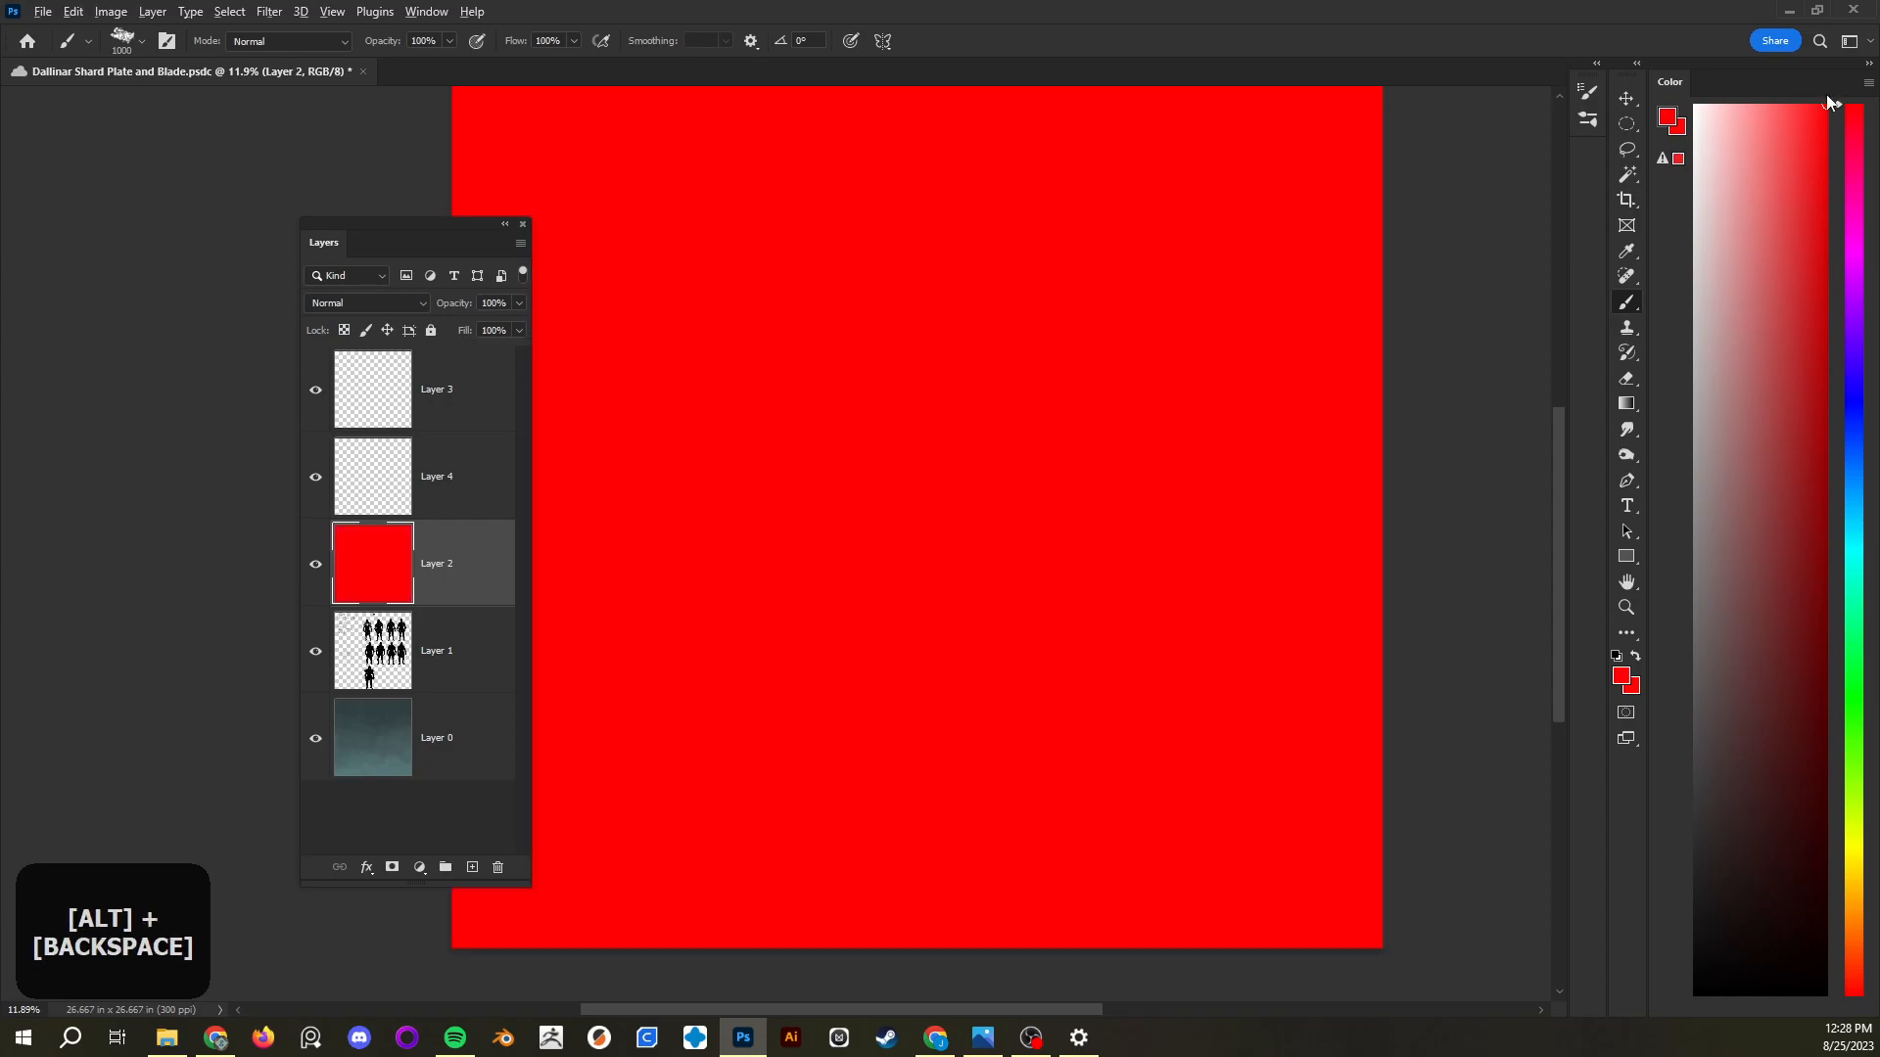
pyautogui.keyDown('alt'); pyautogui.click(1737, 263); pyautogui.keyUp('alt')
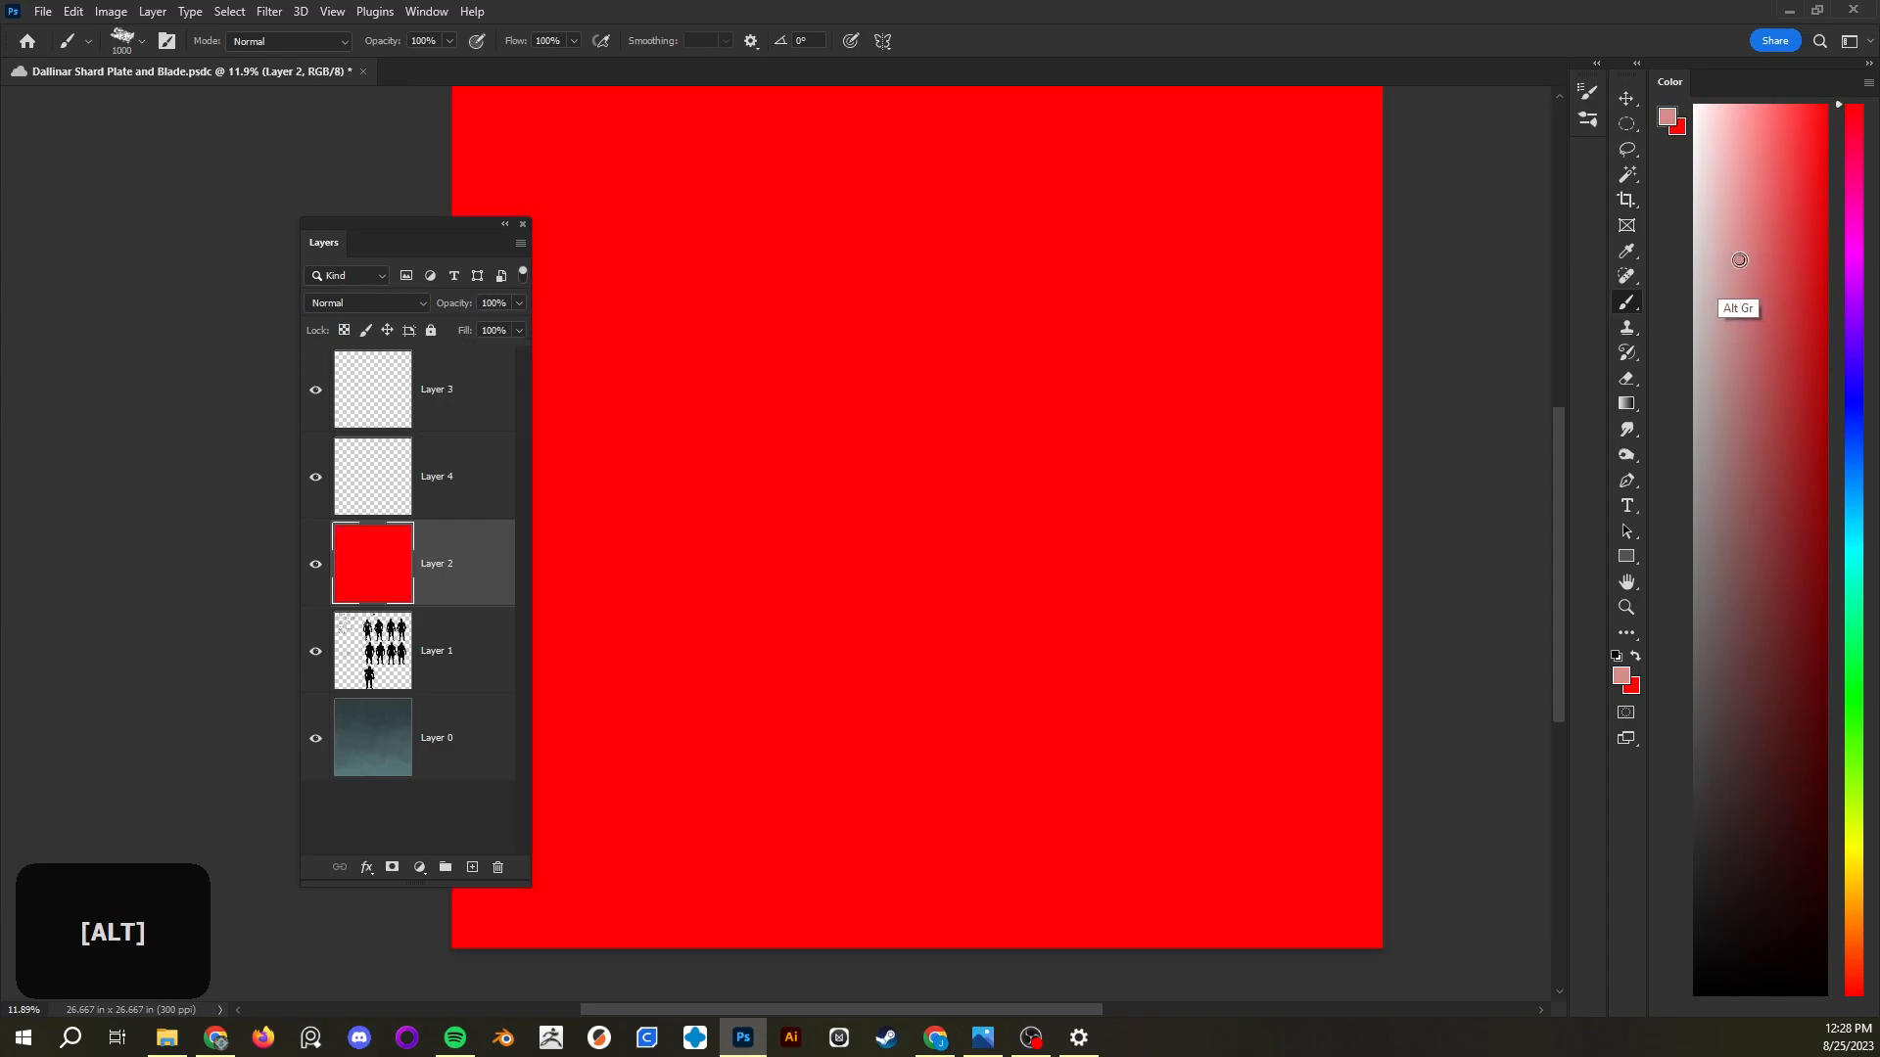
pyautogui.hotkey('alt', 'BackSpace')
pyautogui.click(1827, 544)
pyautogui.hotkey('alt', 'BackSpace')
pyautogui.click(1772, 245)
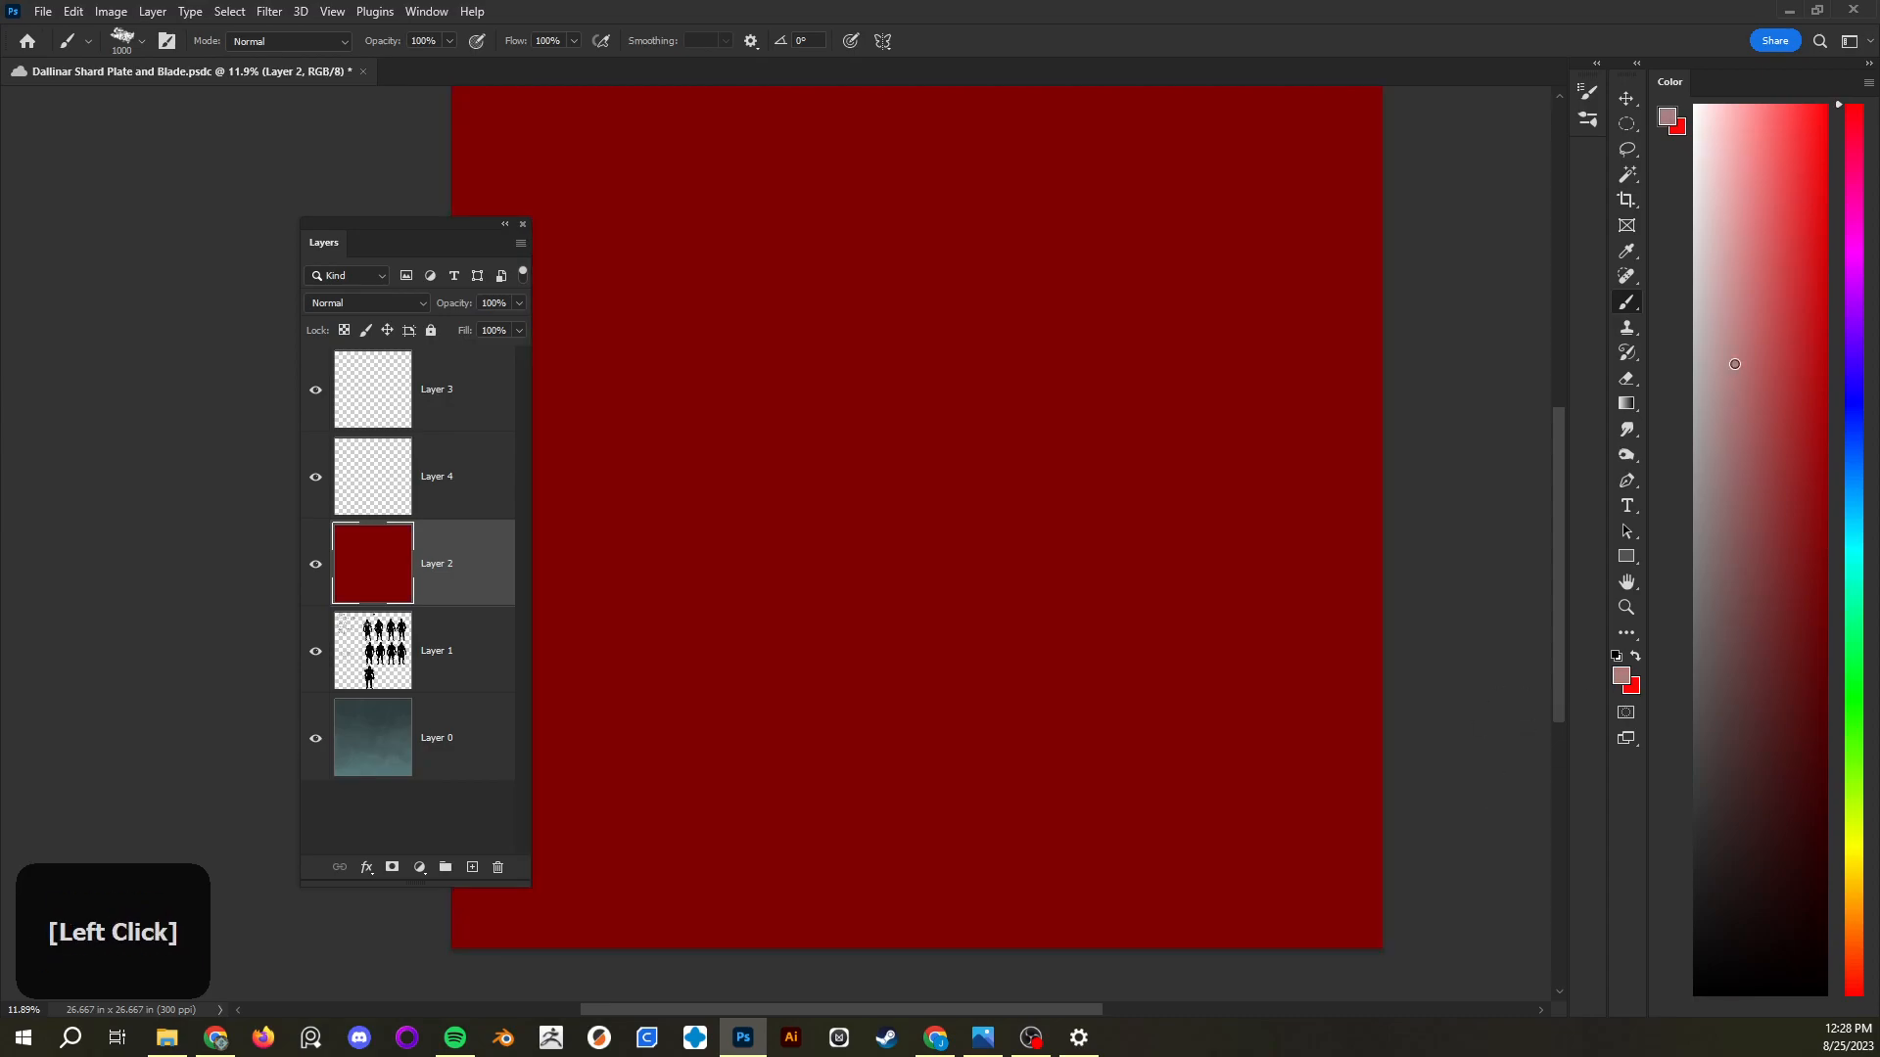
pyautogui.hotkey('alt', 'BackSpace')
pyautogui.click(1695, 105)
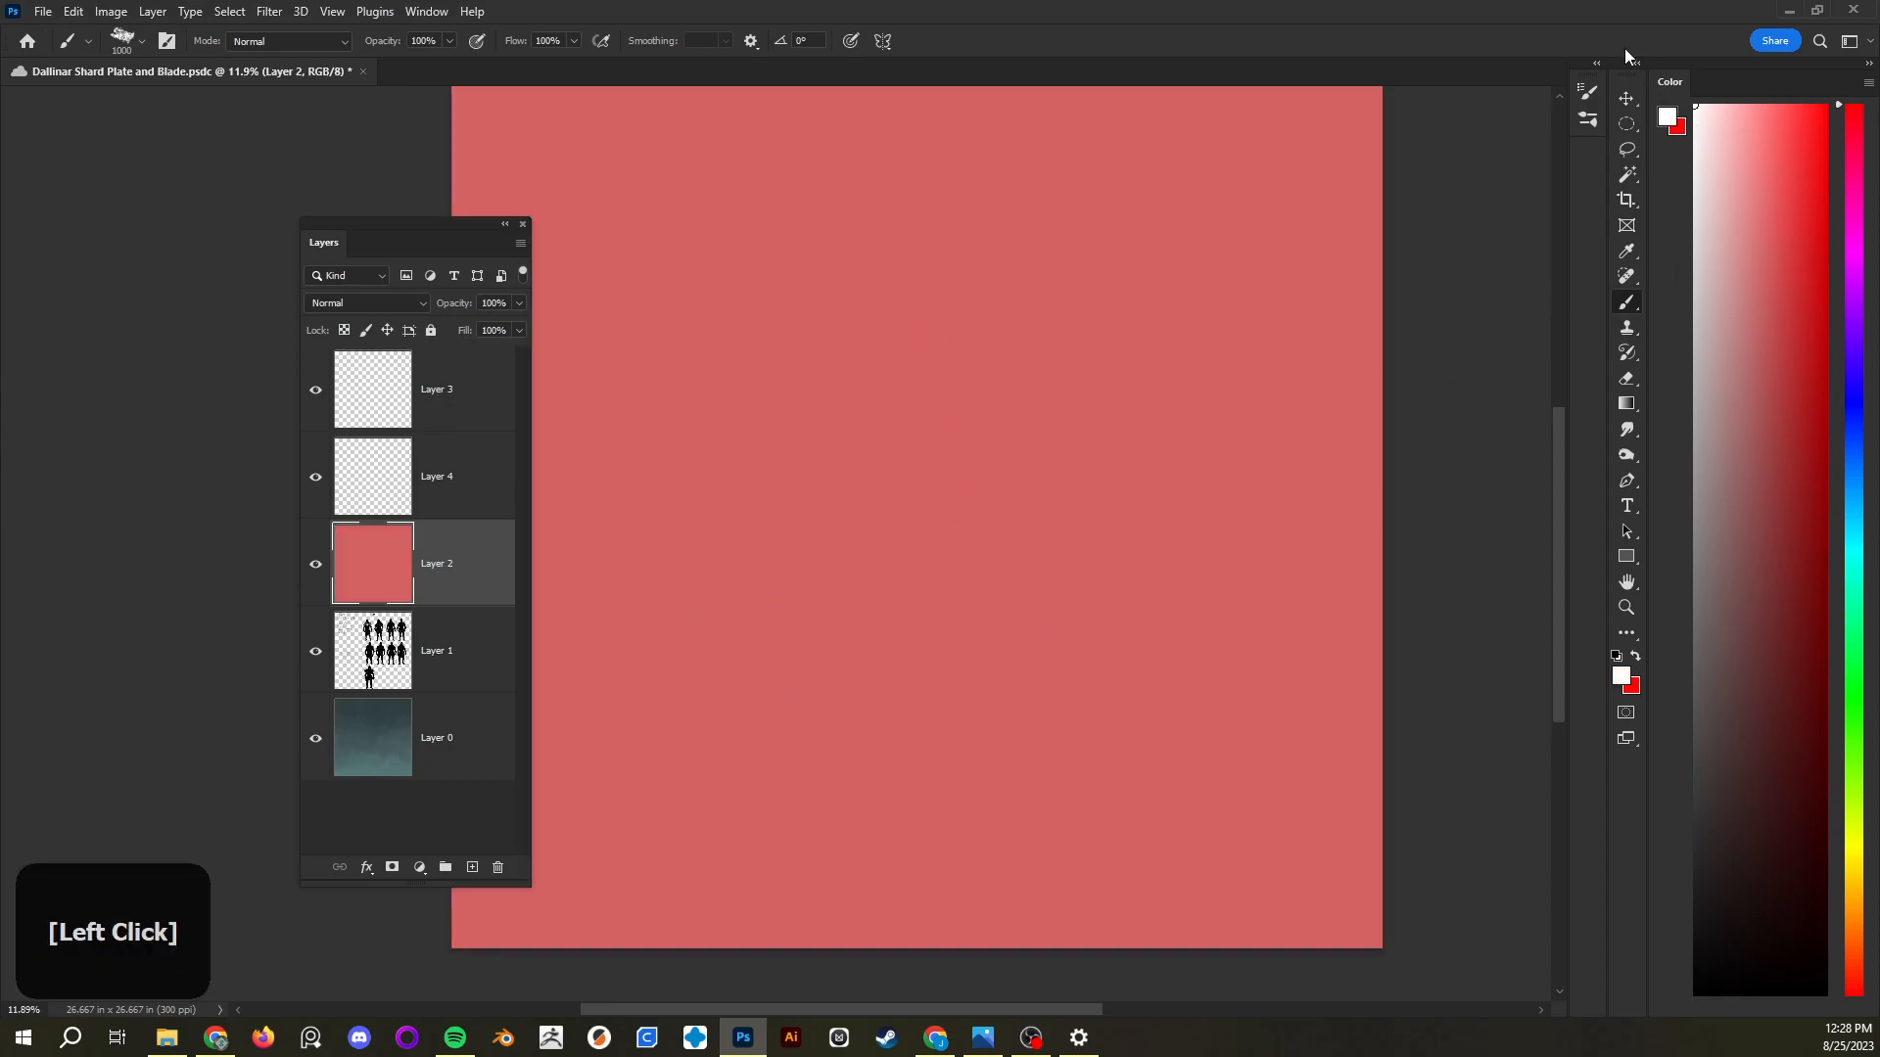
pyautogui.hotkey('alt', 'BackSpace')
# Paint a solid red blob near the canvas center on Layer 4
pyautogui.click(447, 479)
pyautogui.click(1825, 106)
pyautogui.moveTo(881, 421)
pyautogui.mouseDown()
pyautogui.moveTo(764, 530)
pyautogui.moveTo(869, 397)
pyautogui.moveTo(865, 511)
pyautogui.moveTo(831, 476)
pyautogui.moveTo(881, 450)
pyautogui.mouseUp()
# Paint a bright green blob on Layer 3, partly overlapping the upper right of the red blob
pyautogui.click(502, 369)
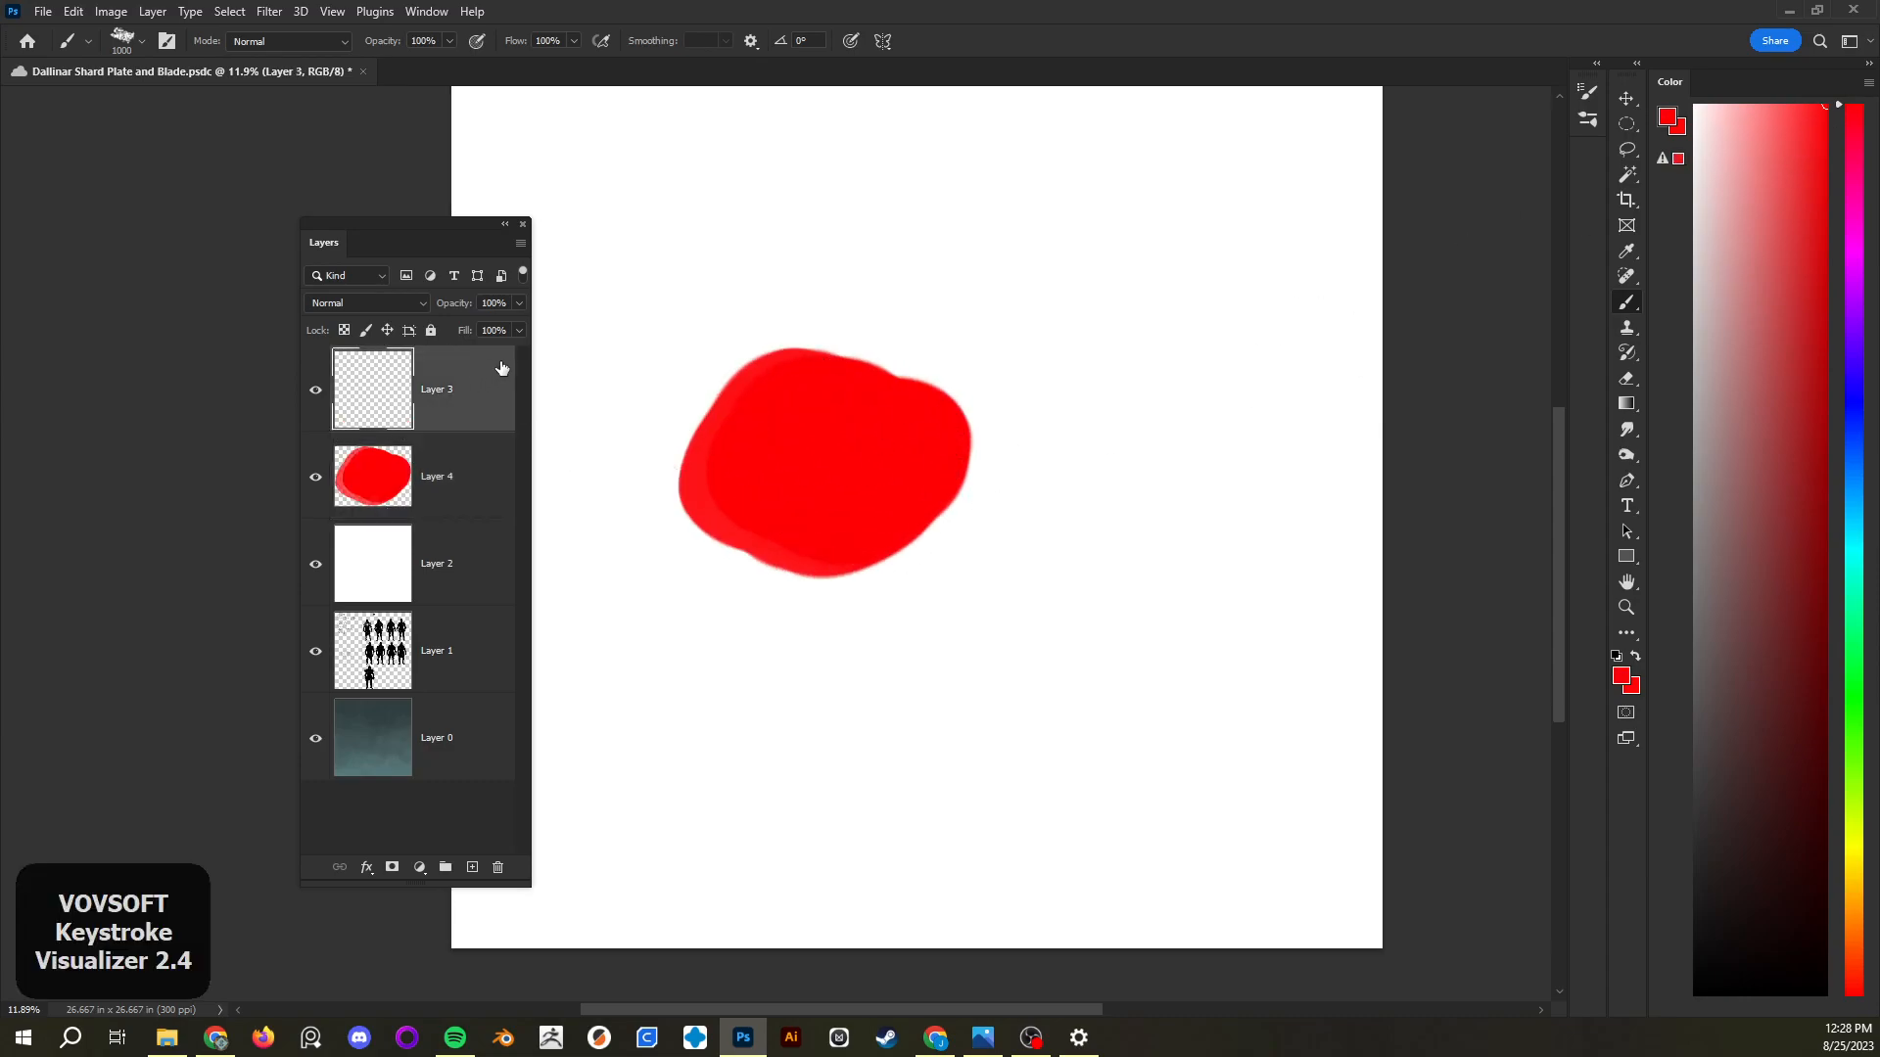
pyautogui.click(1852, 686)
pyautogui.moveTo(1116, 299)
pyautogui.mouseDown()
pyautogui.moveTo(886, 416)
pyautogui.moveTo(965, 432)
pyautogui.moveTo(1087, 417)
pyautogui.mouseUp()
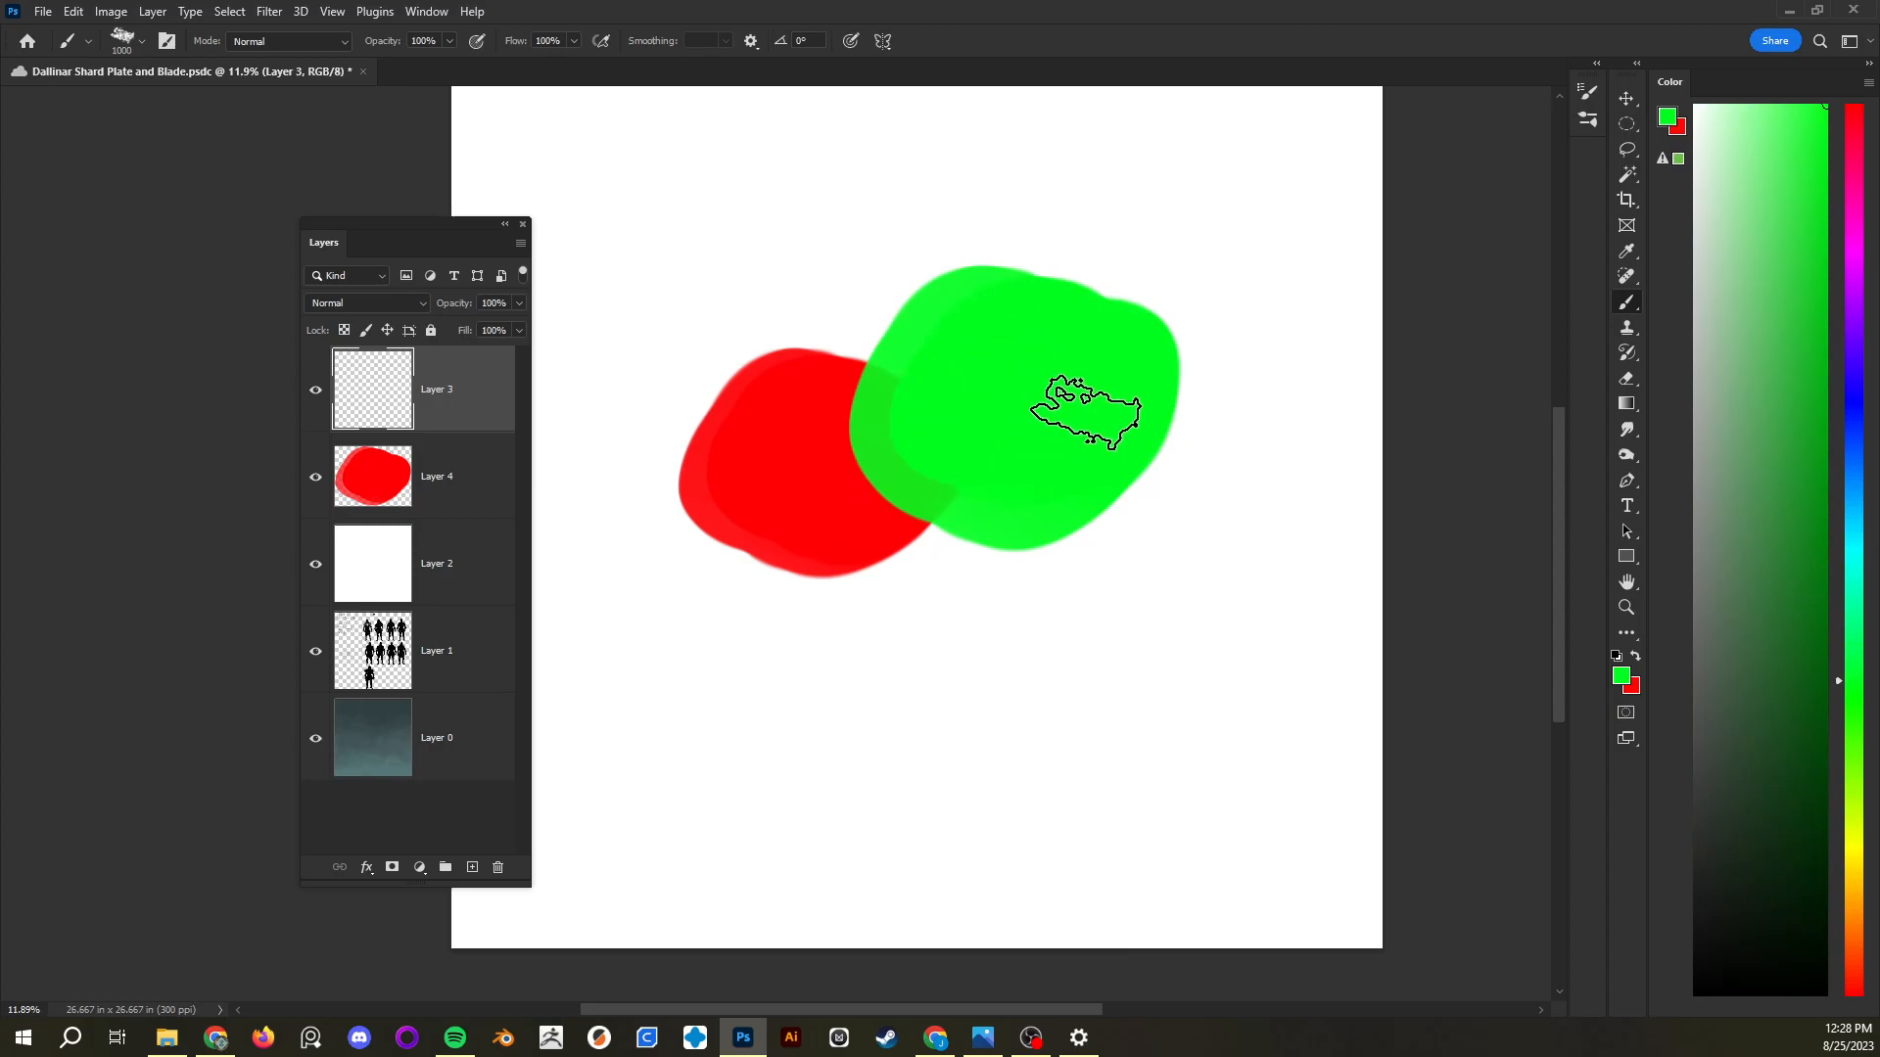
# Undo the green blob and repaint it on Layer 3 with a triangle brush enlarged to 1200 px
pyautogui.hotkey('ctrl', 'z')
pyautogui.rightClick(918, 394)
pyautogui.click(1090, 659)
pyautogui.click(885, 588)
pyautogui.press(']')
pyautogui.press(']')
pyautogui.press(']')
pyautogui.press(']')
pyautogui.press(']')
pyautogui.press(']')
pyautogui.press(']')
pyautogui.press(']')
pyautogui.press(']')
pyautogui.press(']')
pyautogui.press(']')
pyautogui.press(']')
pyautogui.press(']')
pyautogui.press(']')
pyautogui.press(']')
pyautogui.press(']')
pyautogui.press(']')
pyautogui.press(']')
pyautogui.press(']')
pyautogui.press(']')
pyautogui.moveTo(914, 615)
pyautogui.mouseDown()
pyautogui.moveTo(1024, 447)
pyautogui.moveTo(1028, 557)
pyautogui.mouseUp()
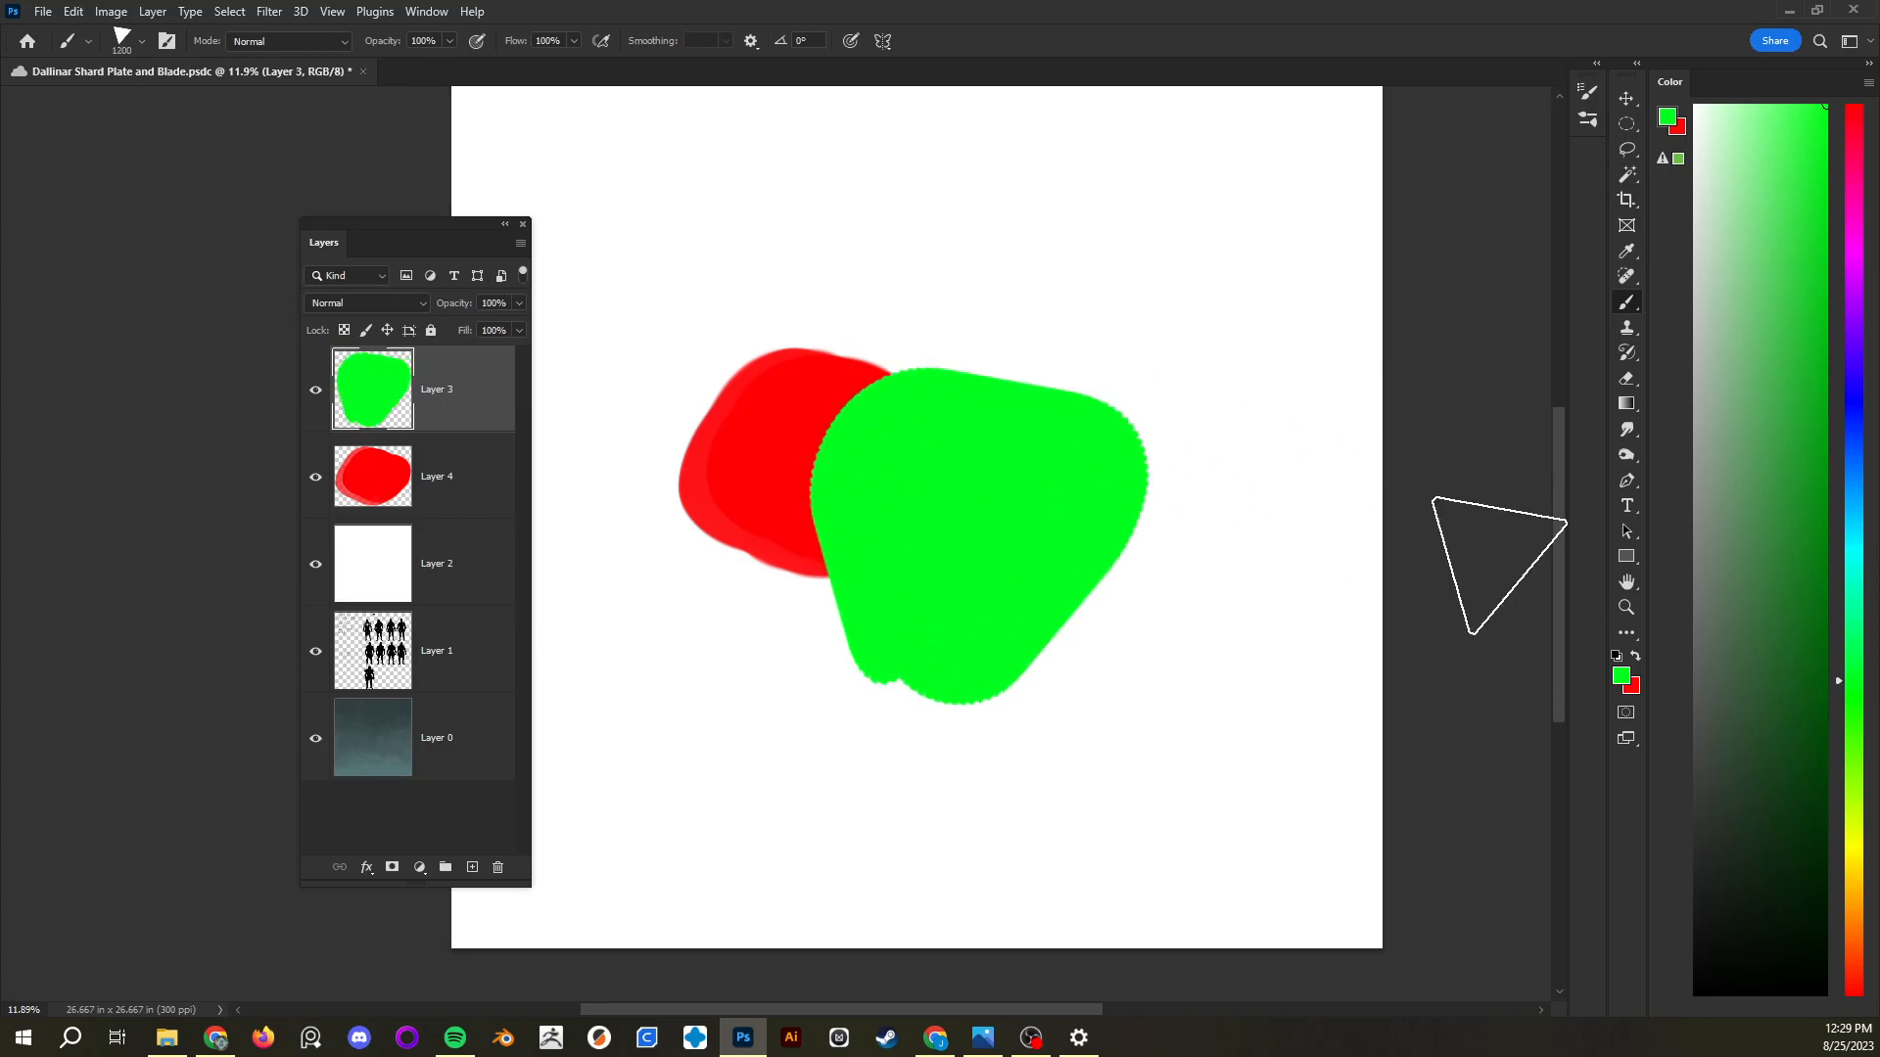
# Replace the old red Layer 4 with a new layer above Layer 2 and paint a red triangle-brush shape overlapping the green one
pyautogui.click(431, 477)
pyautogui.moveTo(430, 477); pyautogui.dragTo(498, 867)
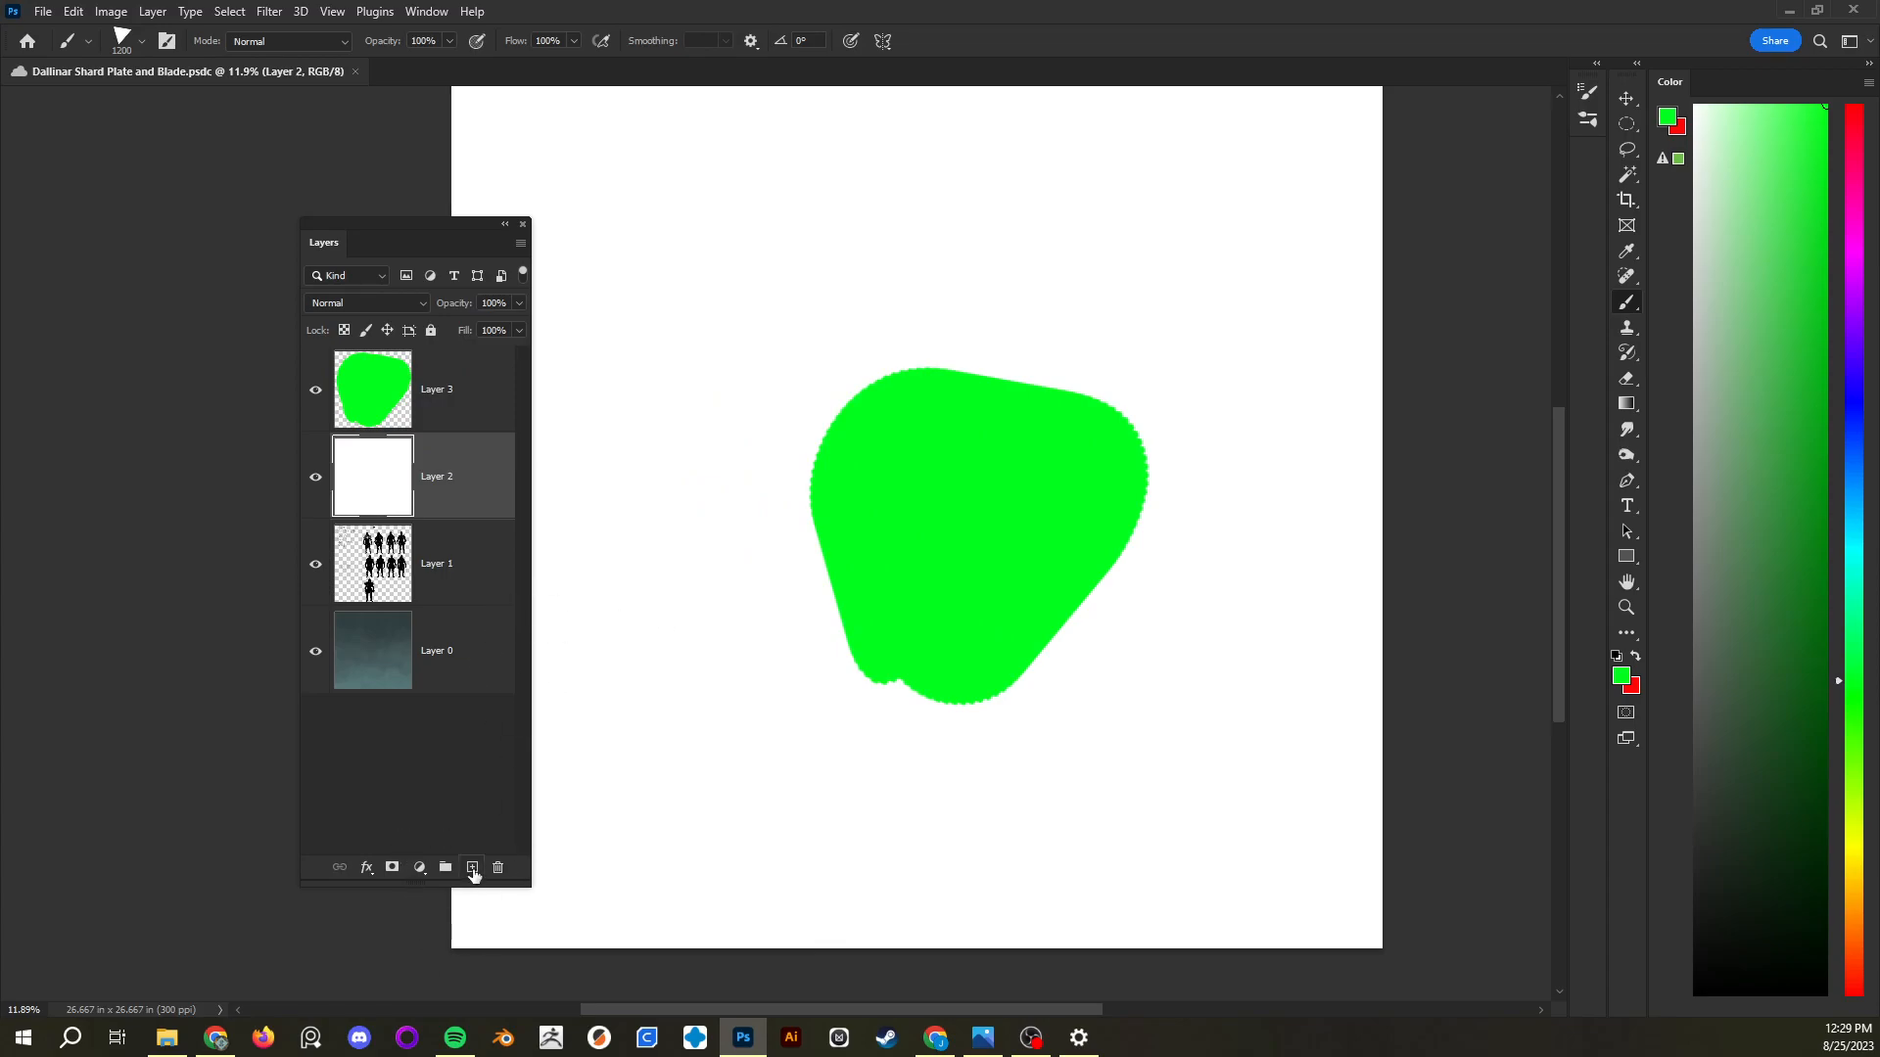
pyautogui.click(472, 867)
pyautogui.click(1855, 135)
pyautogui.moveTo(803, 539)
pyautogui.mouseDown()
pyautogui.moveTo(797, 386)
pyautogui.moveTo(860, 474)
pyautogui.moveTo(744, 470)
pyautogui.mouseUp()
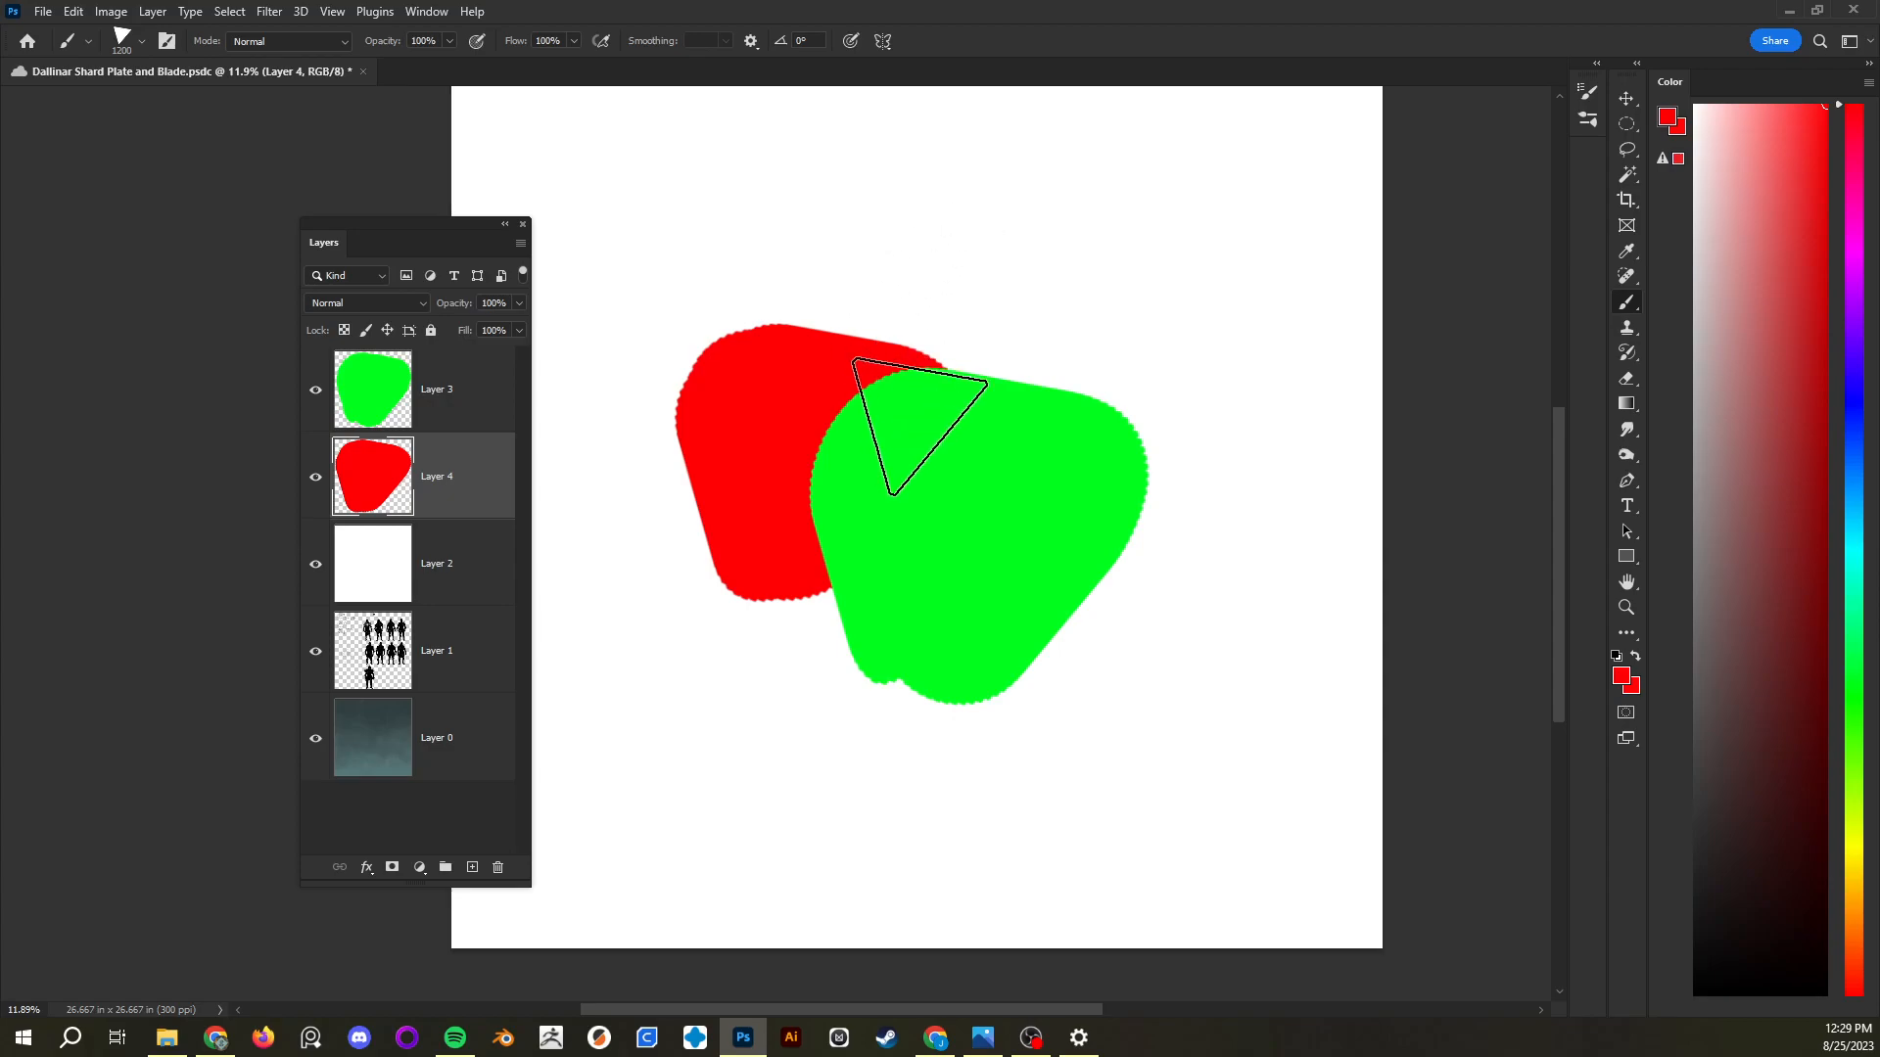
# Move the green Layer 3 below the red Layer 4 in the layer stack
pyautogui.click(479, 421)
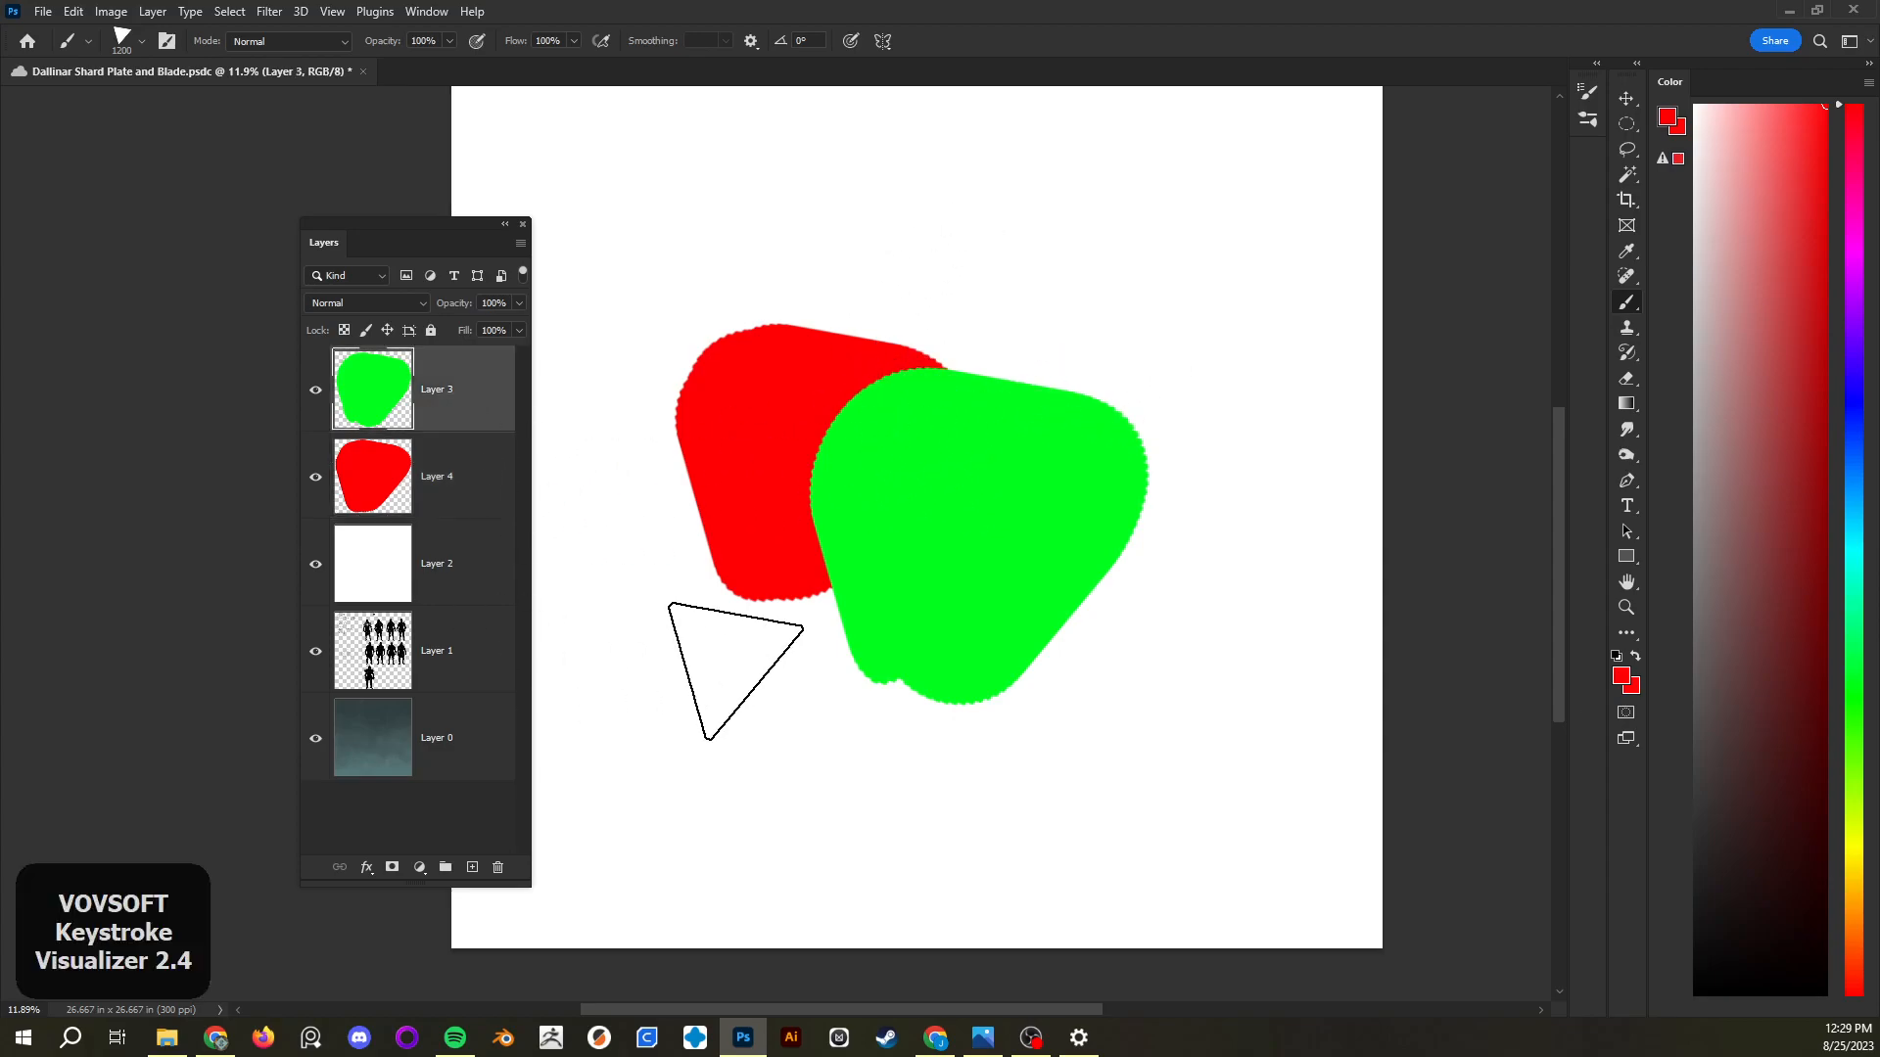
pyautogui.press('v')
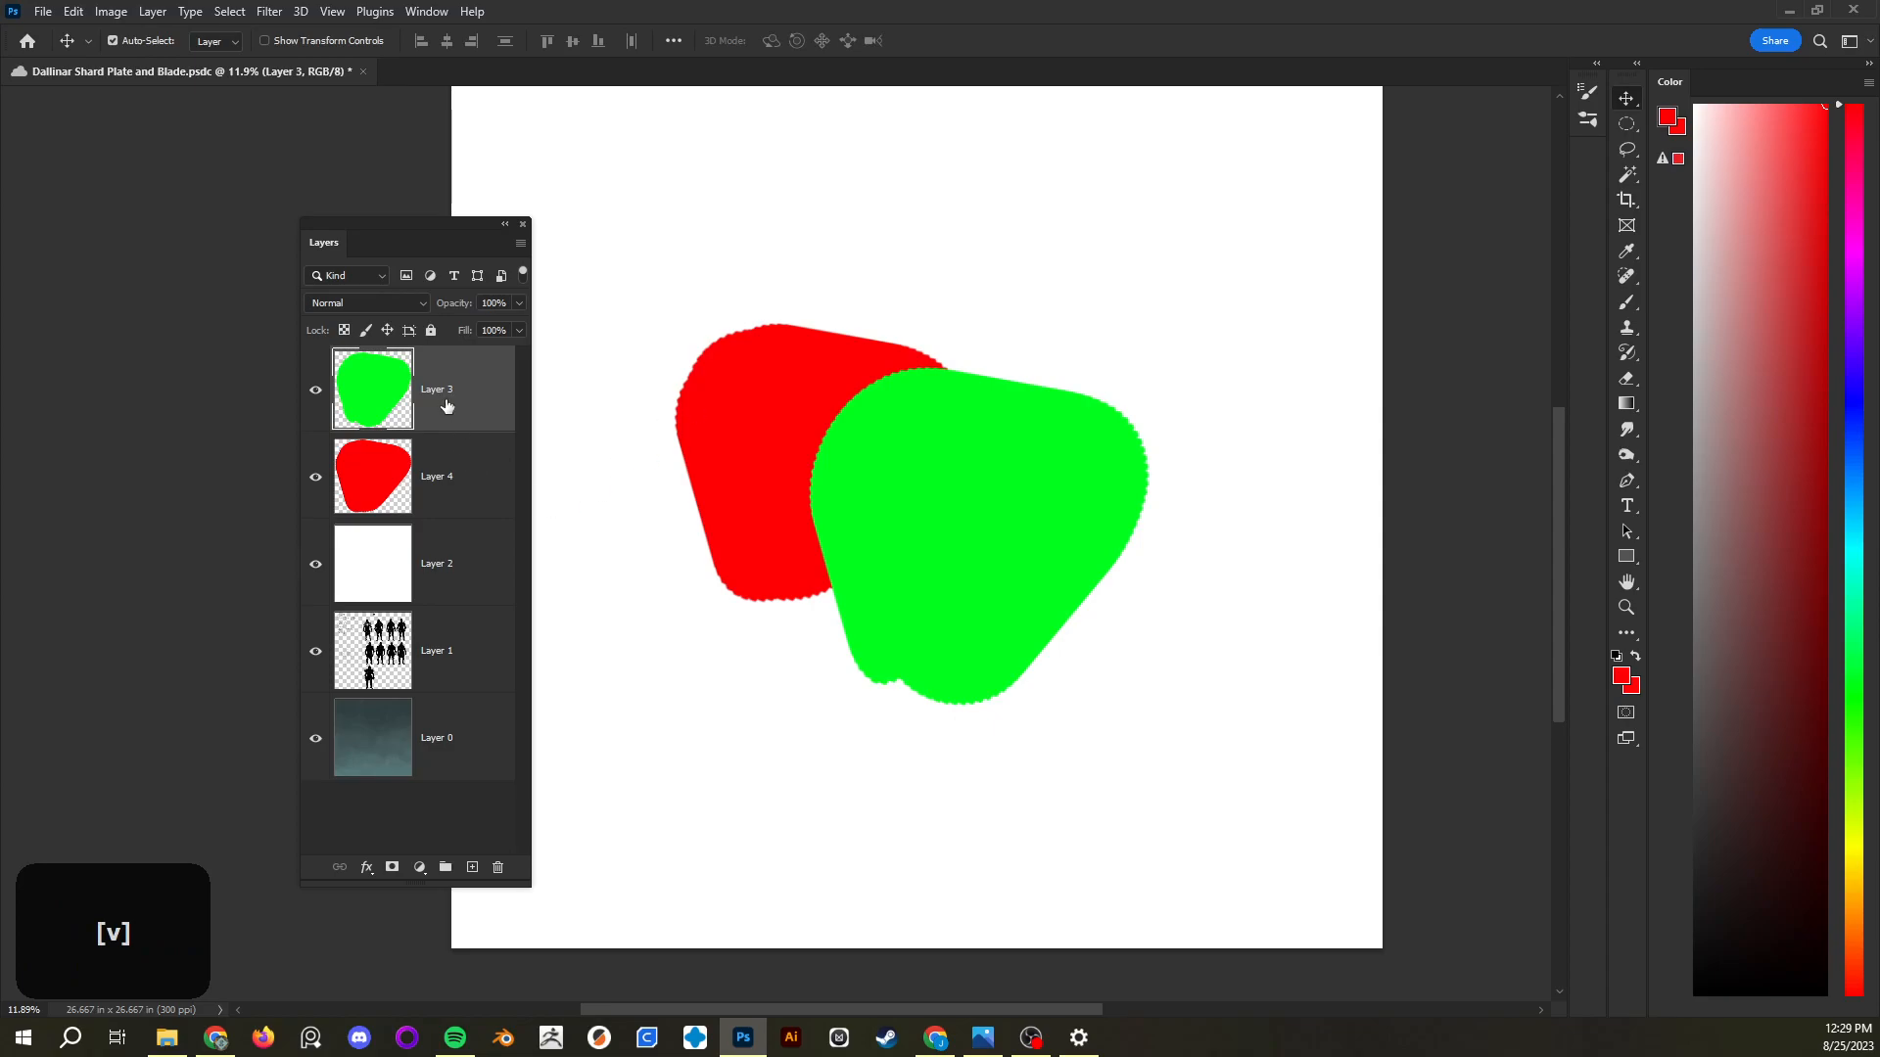
pyautogui.moveTo(462, 411); pyautogui.dragTo(460, 511)
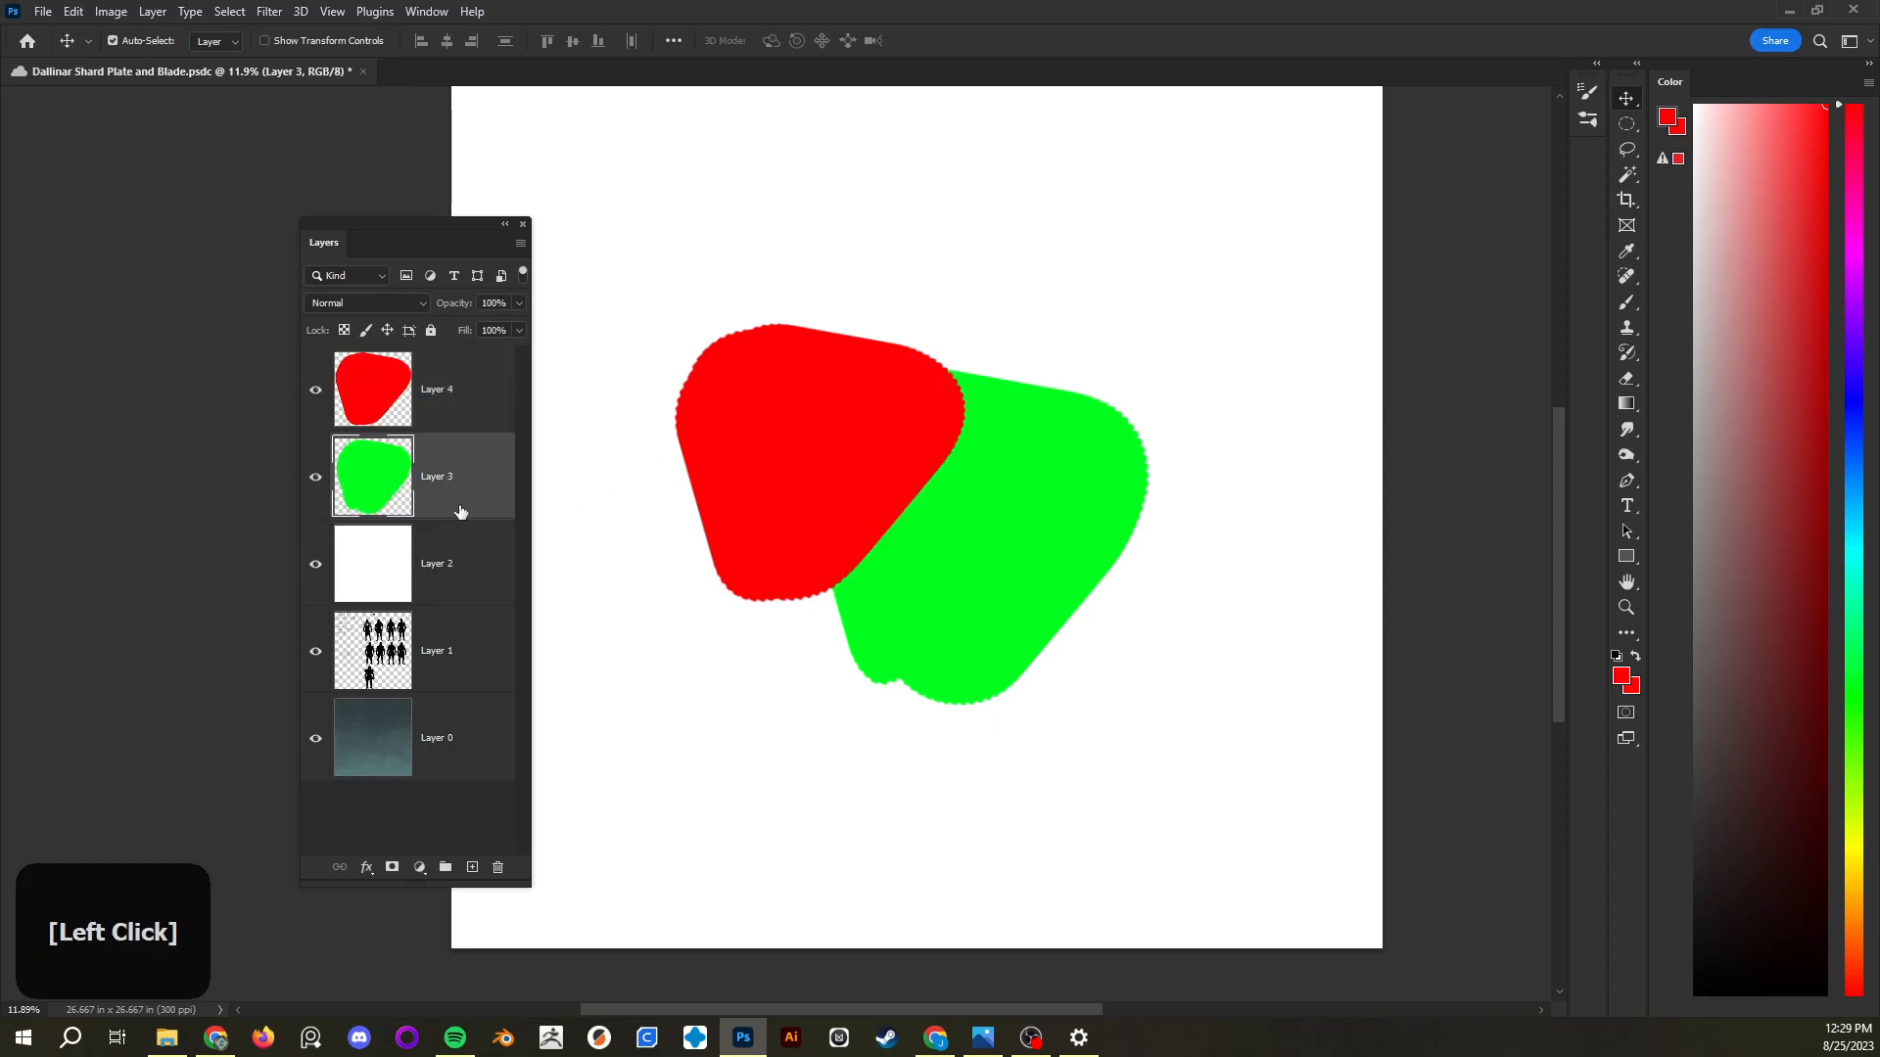
# Nudge the red and green shapes with the Move tool, shifting the red one slightly up and to the right
pyautogui.click(455, 412)
pyautogui.press('b')
pyautogui.press('v')
pyautogui.moveTo(868, 491)
pyautogui.mouseDown()
pyautogui.moveTo(898, 470)
pyautogui.moveTo(866, 487)
pyautogui.mouseUp()
pyautogui.moveTo(988, 540)
pyautogui.mouseDown()
pyautogui.moveTo(1032, 544)
pyautogui.moveTo(995, 527)
pyautogui.mouseUp()
pyautogui.moveTo(833, 464); pyautogui.dragTo(901, 446)
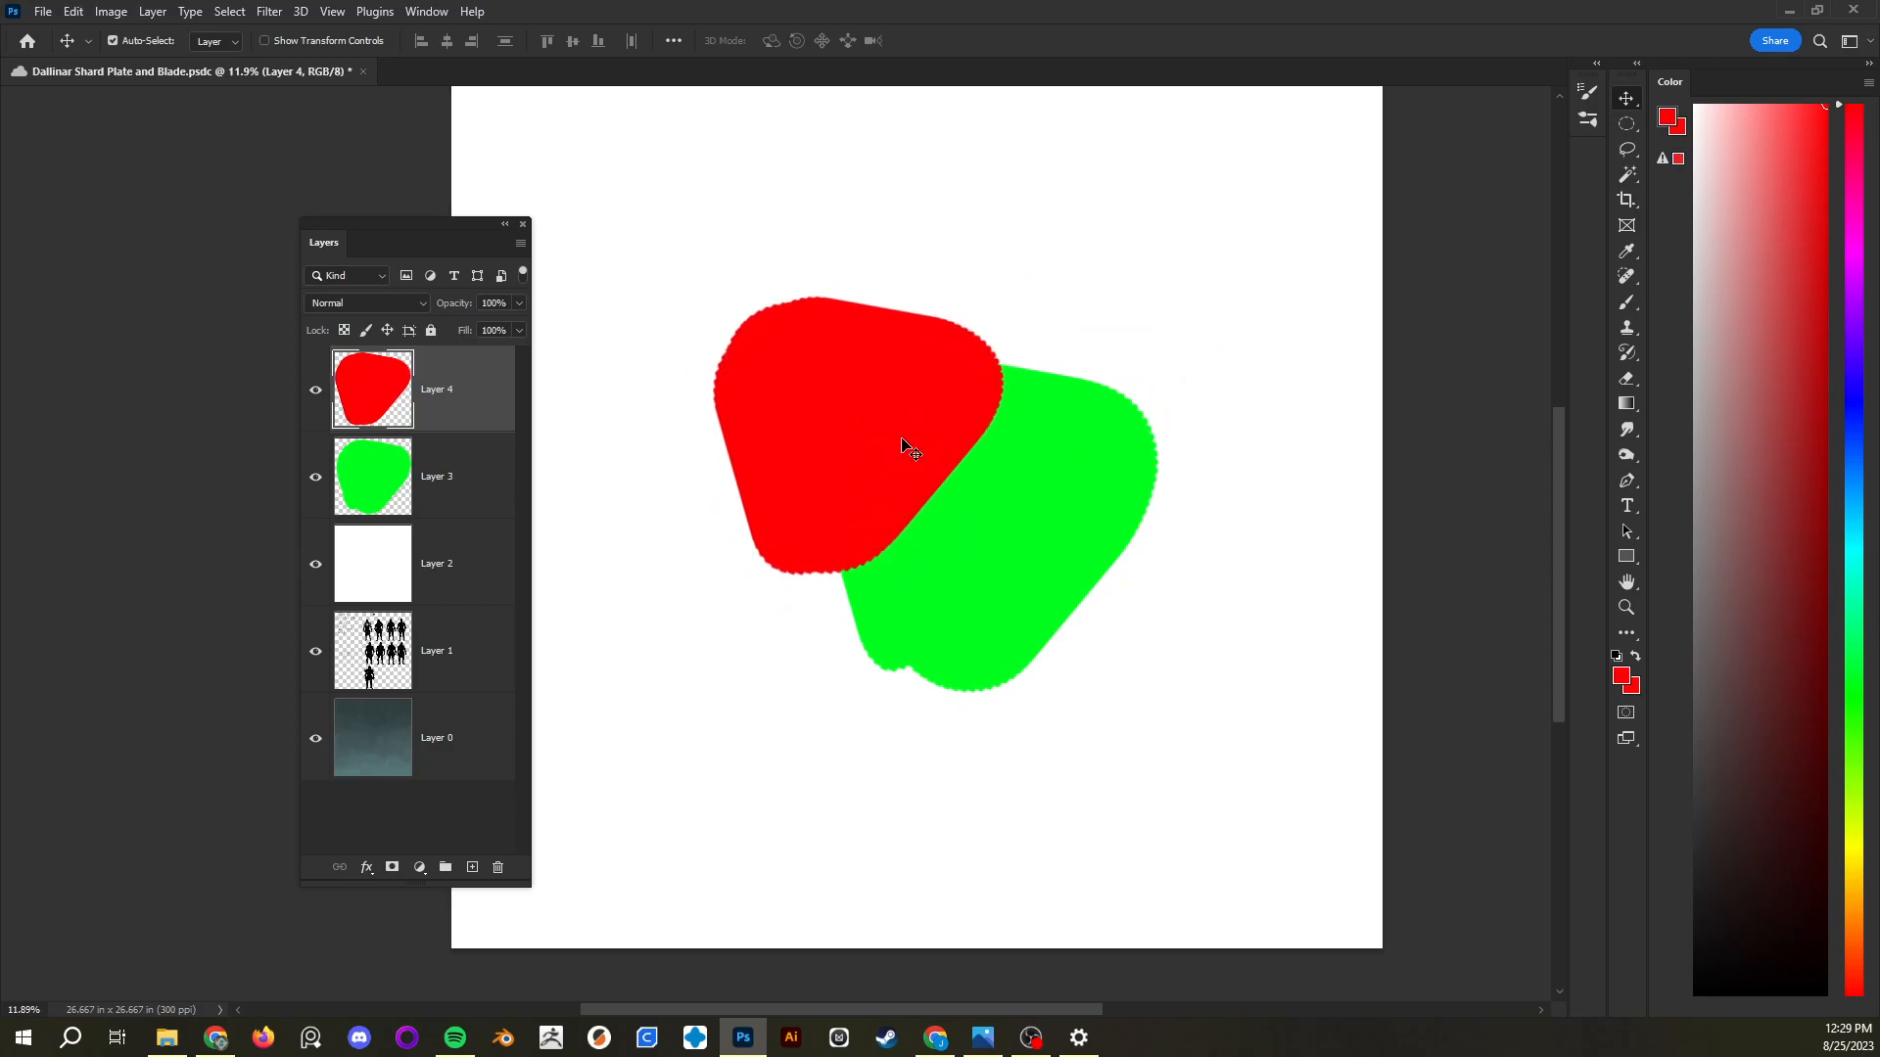
pyautogui.press('ctrl')
pyautogui.hotkey('ctrl', 't')
pyautogui.press('Escape')
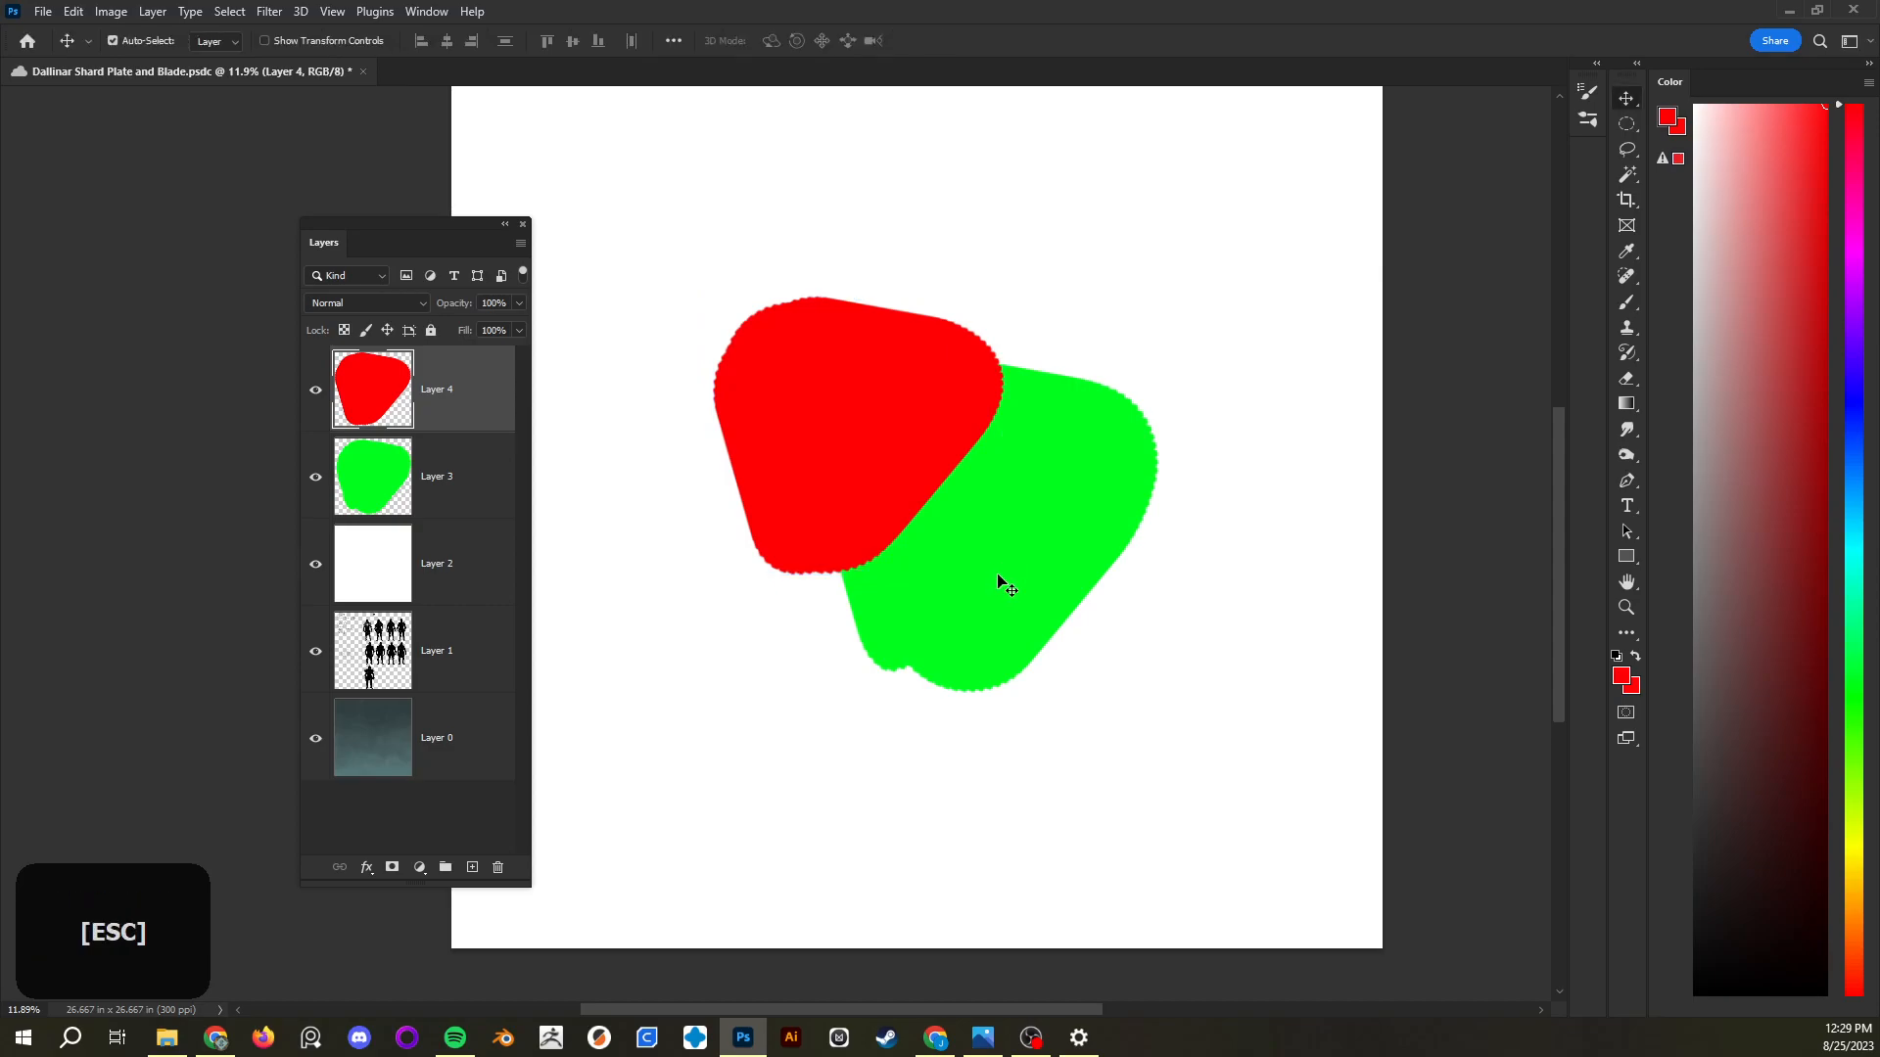
# Free-transform the red shape on Layer 4, scaling it proportionally to about 110%
pyautogui.hotkey('ctrl', 't')
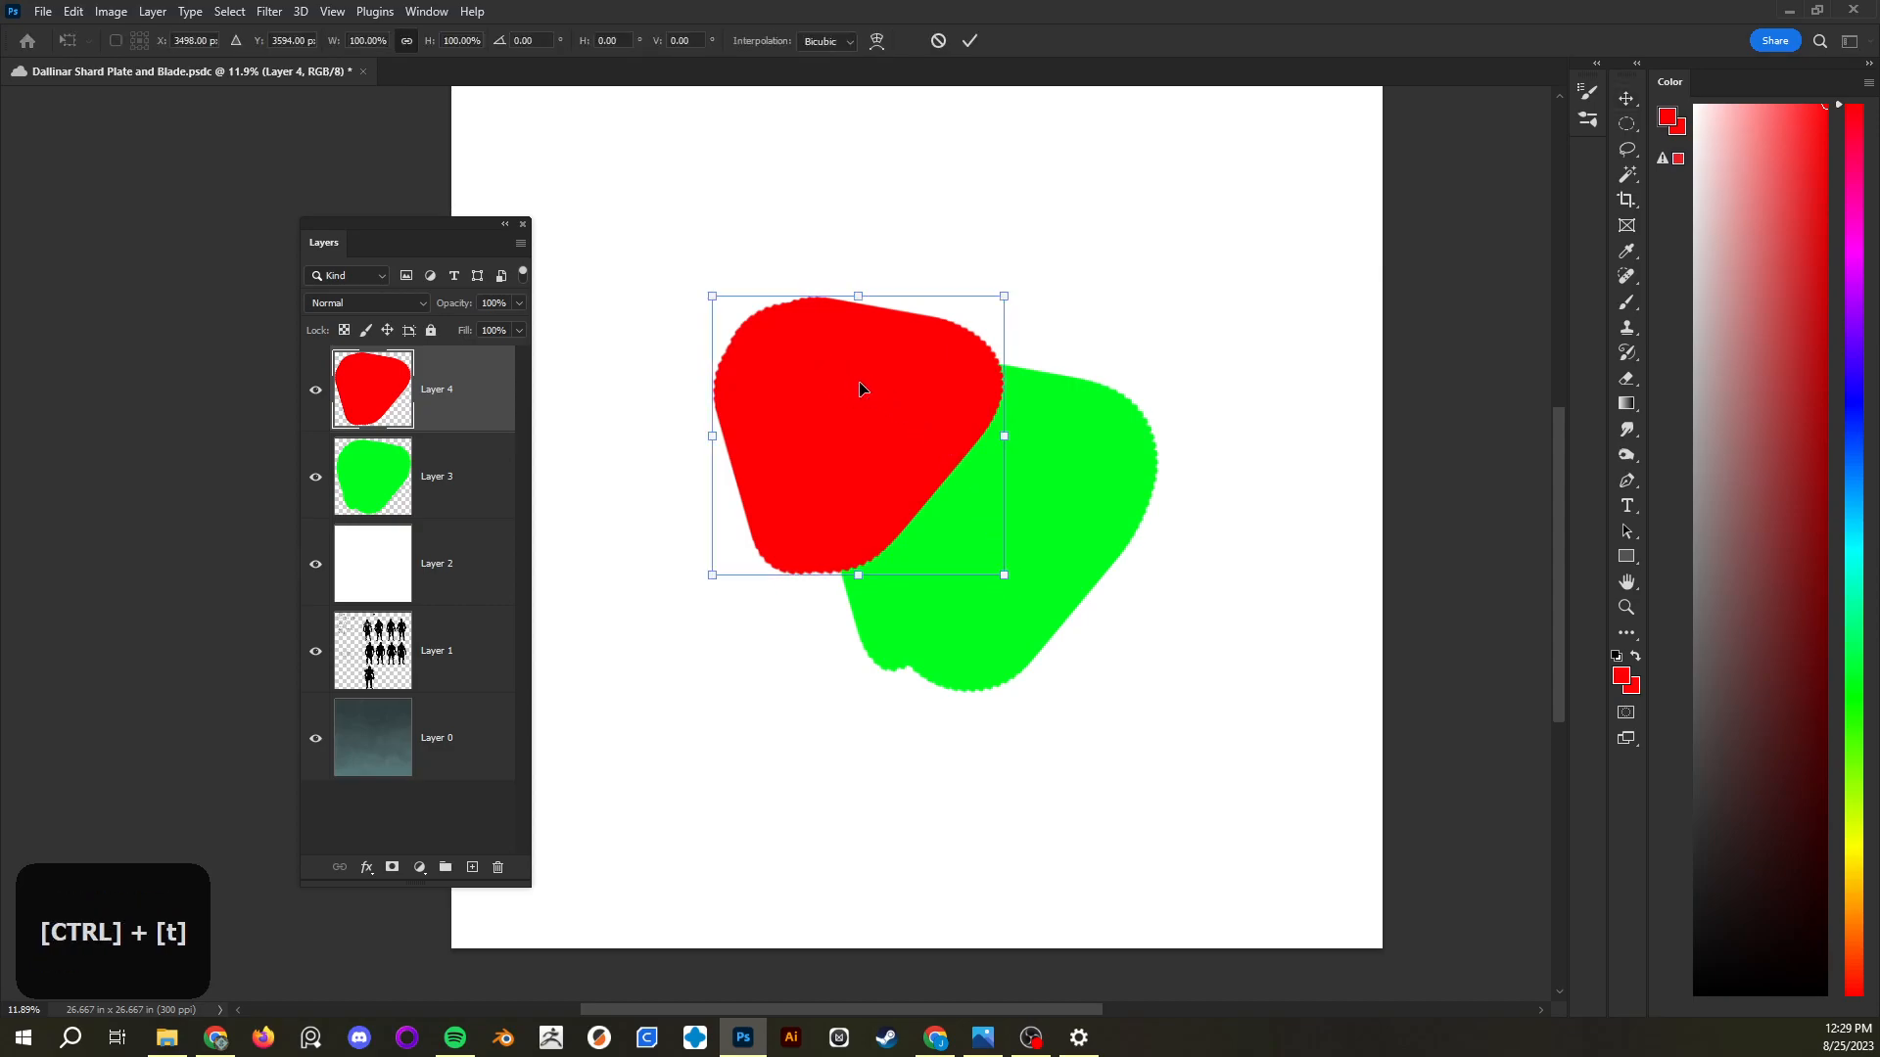
pyautogui.moveTo(1006, 576); pyautogui.dragTo(1052, 625)
pyautogui.moveTo(883, 622)
pyautogui.mouseDown()
pyautogui.moveTo(889, 747)
pyautogui.moveTo(910, 396)
pyautogui.moveTo(911, 671)
pyautogui.moveTo(911, 629)
pyautogui.mouseUp()
pyautogui.moveTo(1049, 294)
pyautogui.mouseDown()
pyautogui.moveTo(1109, 245)
pyautogui.moveTo(1031, 310)
pyautogui.mouseUp()
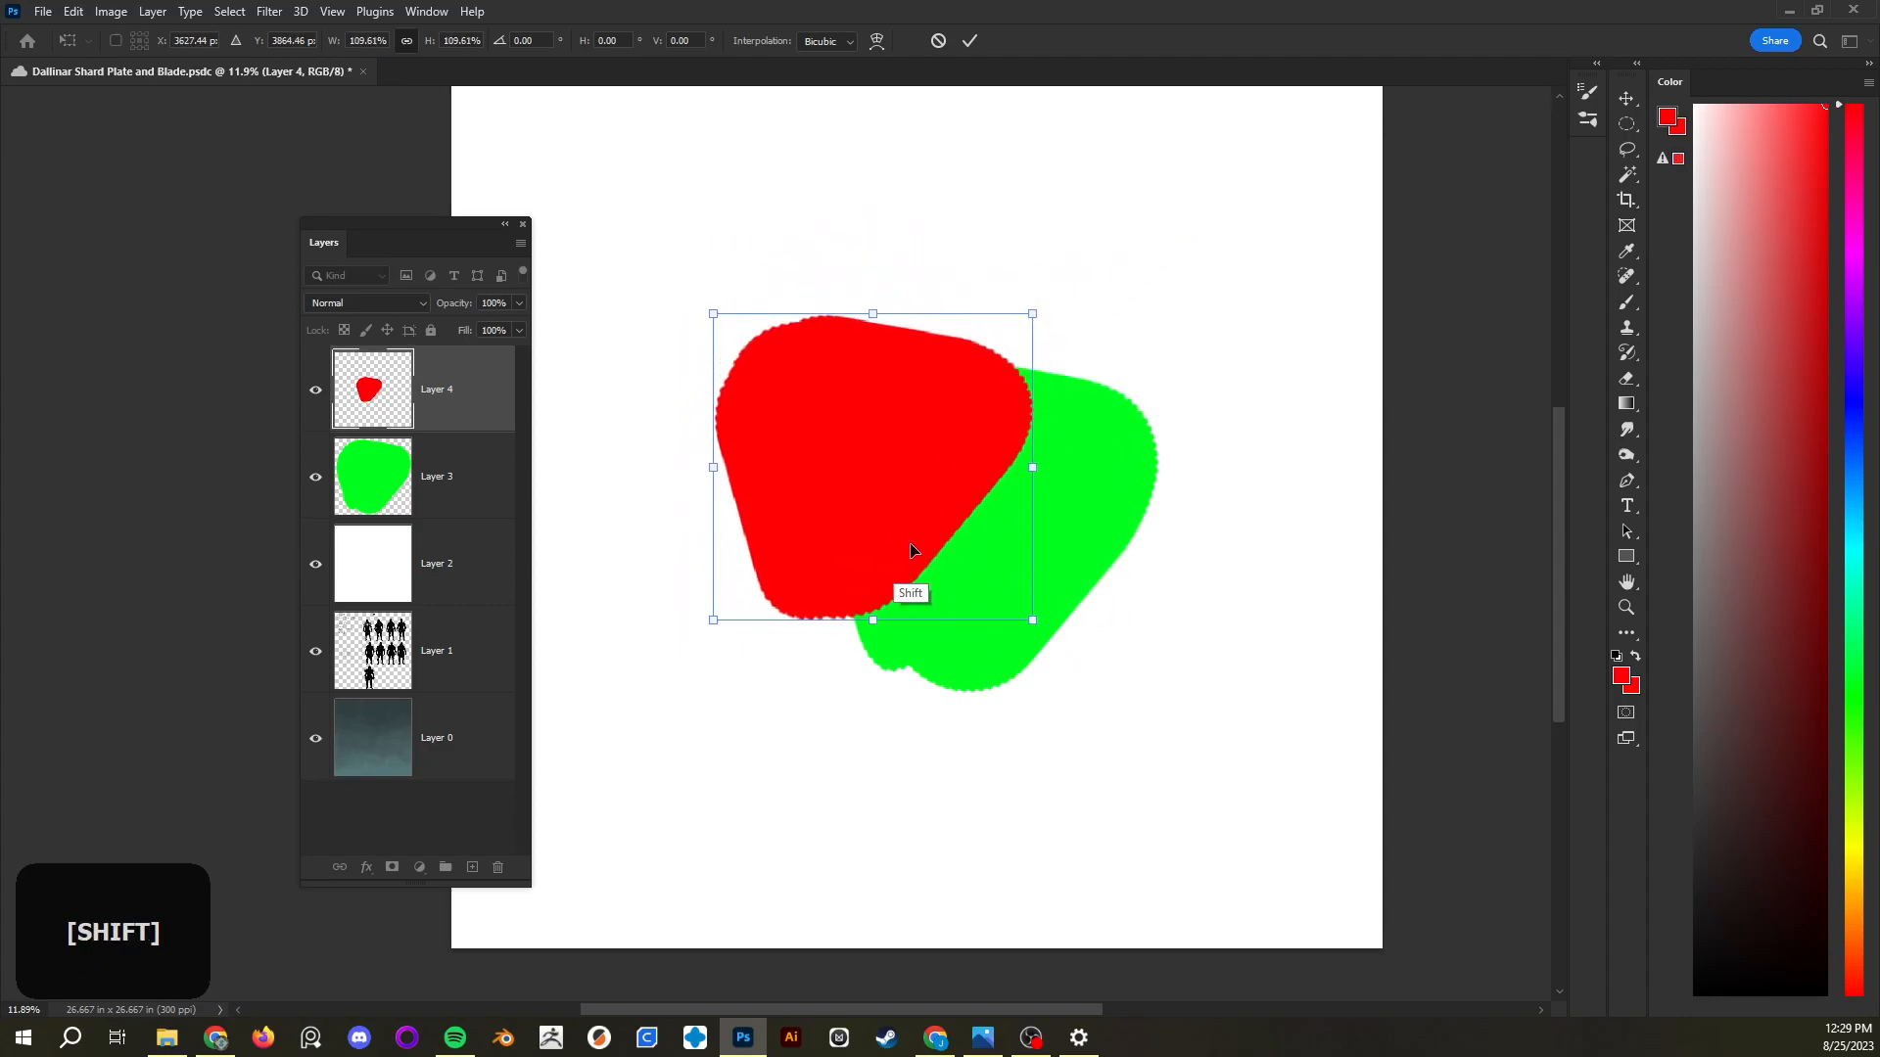
# Try stretching the red shape much taller and wider out of proportion, and undo those distortions
pyautogui.moveTo(873, 623); pyautogui.dragTo(874, 777)
pyautogui.moveTo(1033, 544); pyautogui.dragTo(1314, 544)
pyautogui.moveTo(1315, 775); pyautogui.dragTo(1067, 611)
pyautogui.hotkey('ctrl', 'z')
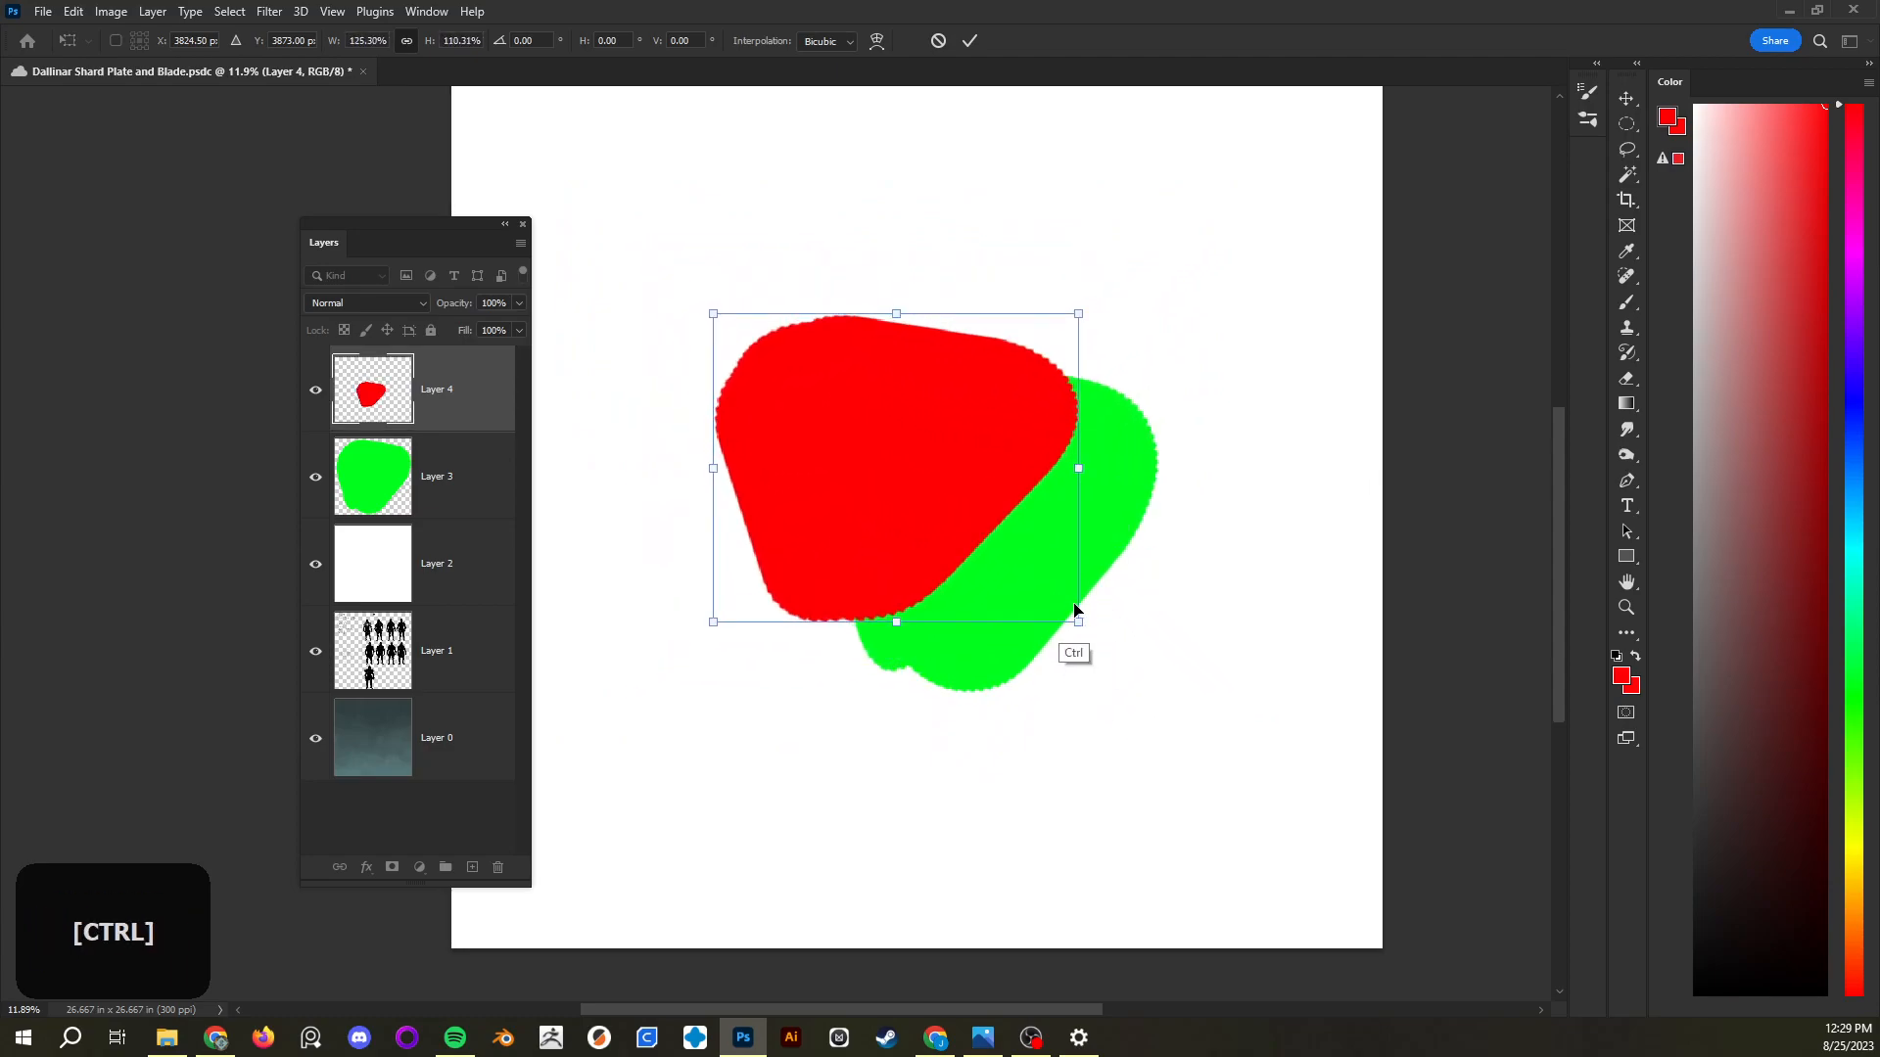
pyautogui.hotkey('ctrl', 'z')
pyautogui.hotkey('ctrl', 'z')
pyautogui.hotkey('ctrl', 'z')
# Apply the pending transform to the red shape and return to the Move tool
pyautogui.press('Return')
pyautogui.press('v')
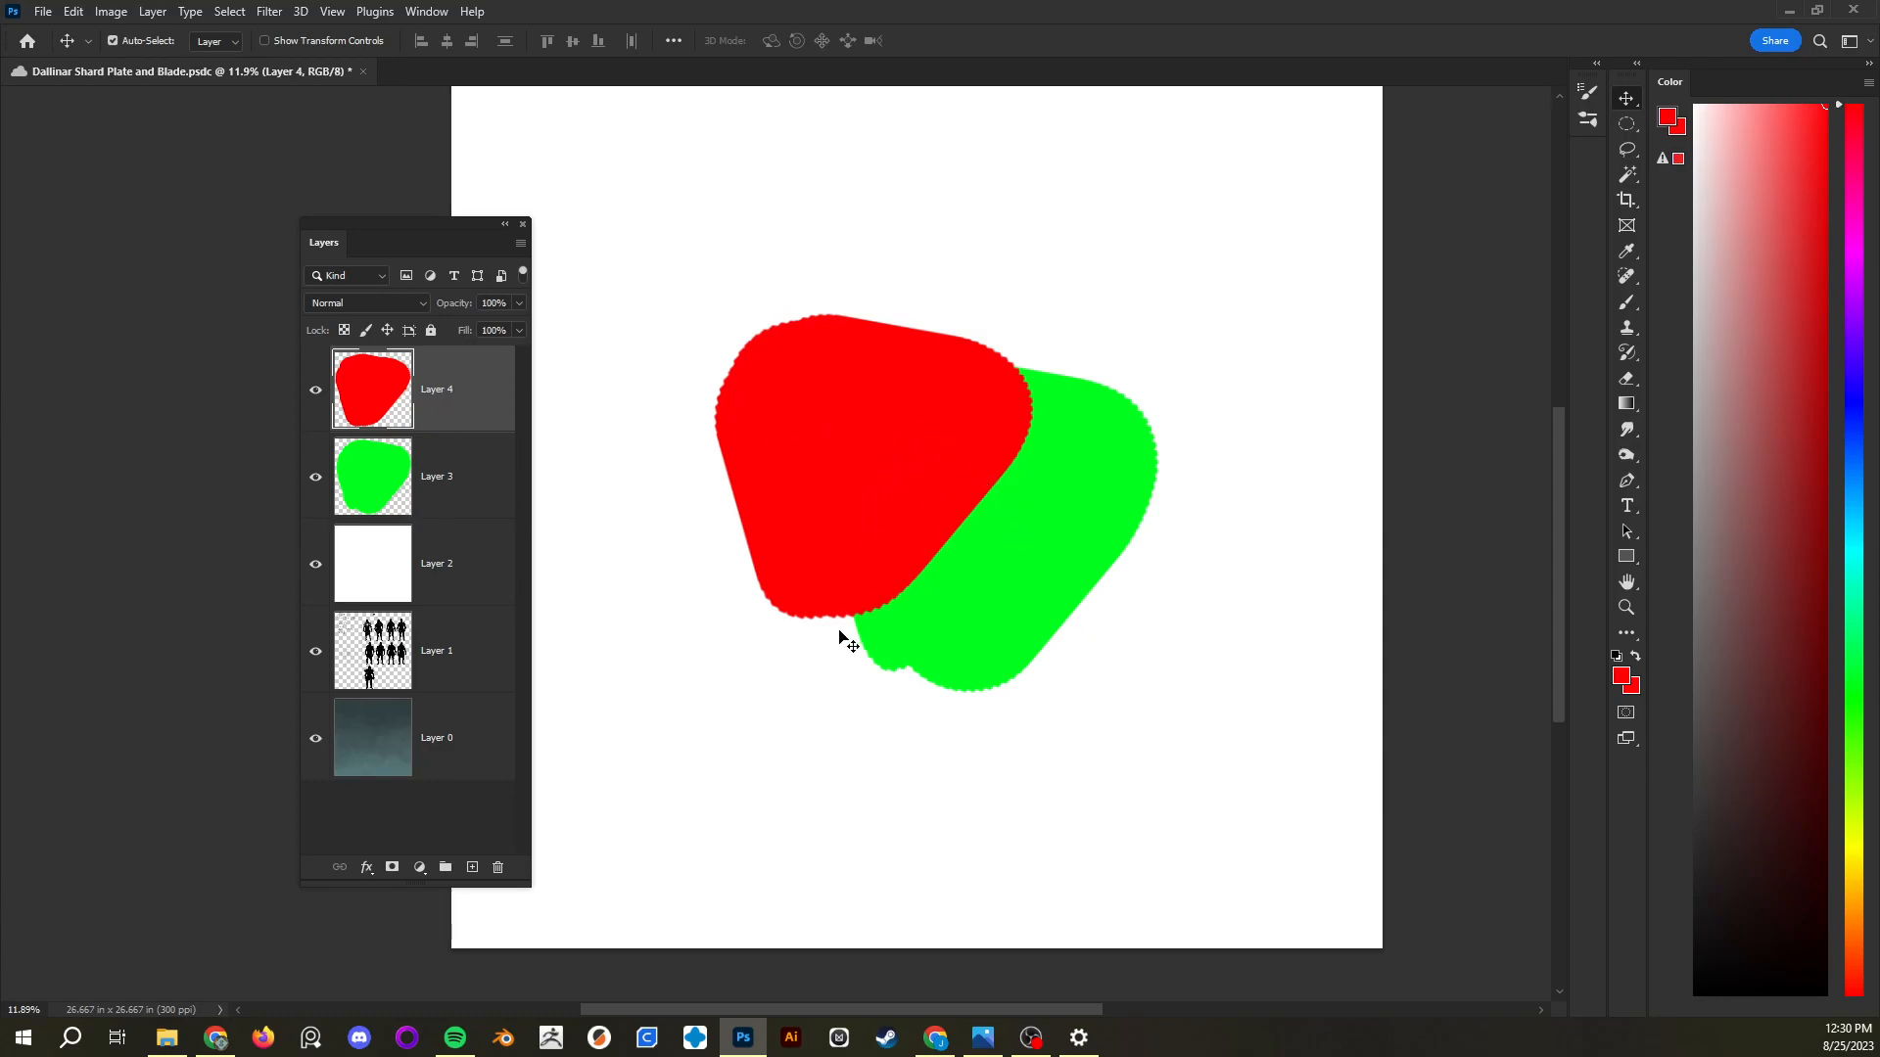
# Set Layer 4's blend mode to Multiply and move the red shape over the green shape's upper right
pyautogui.click(394, 306)
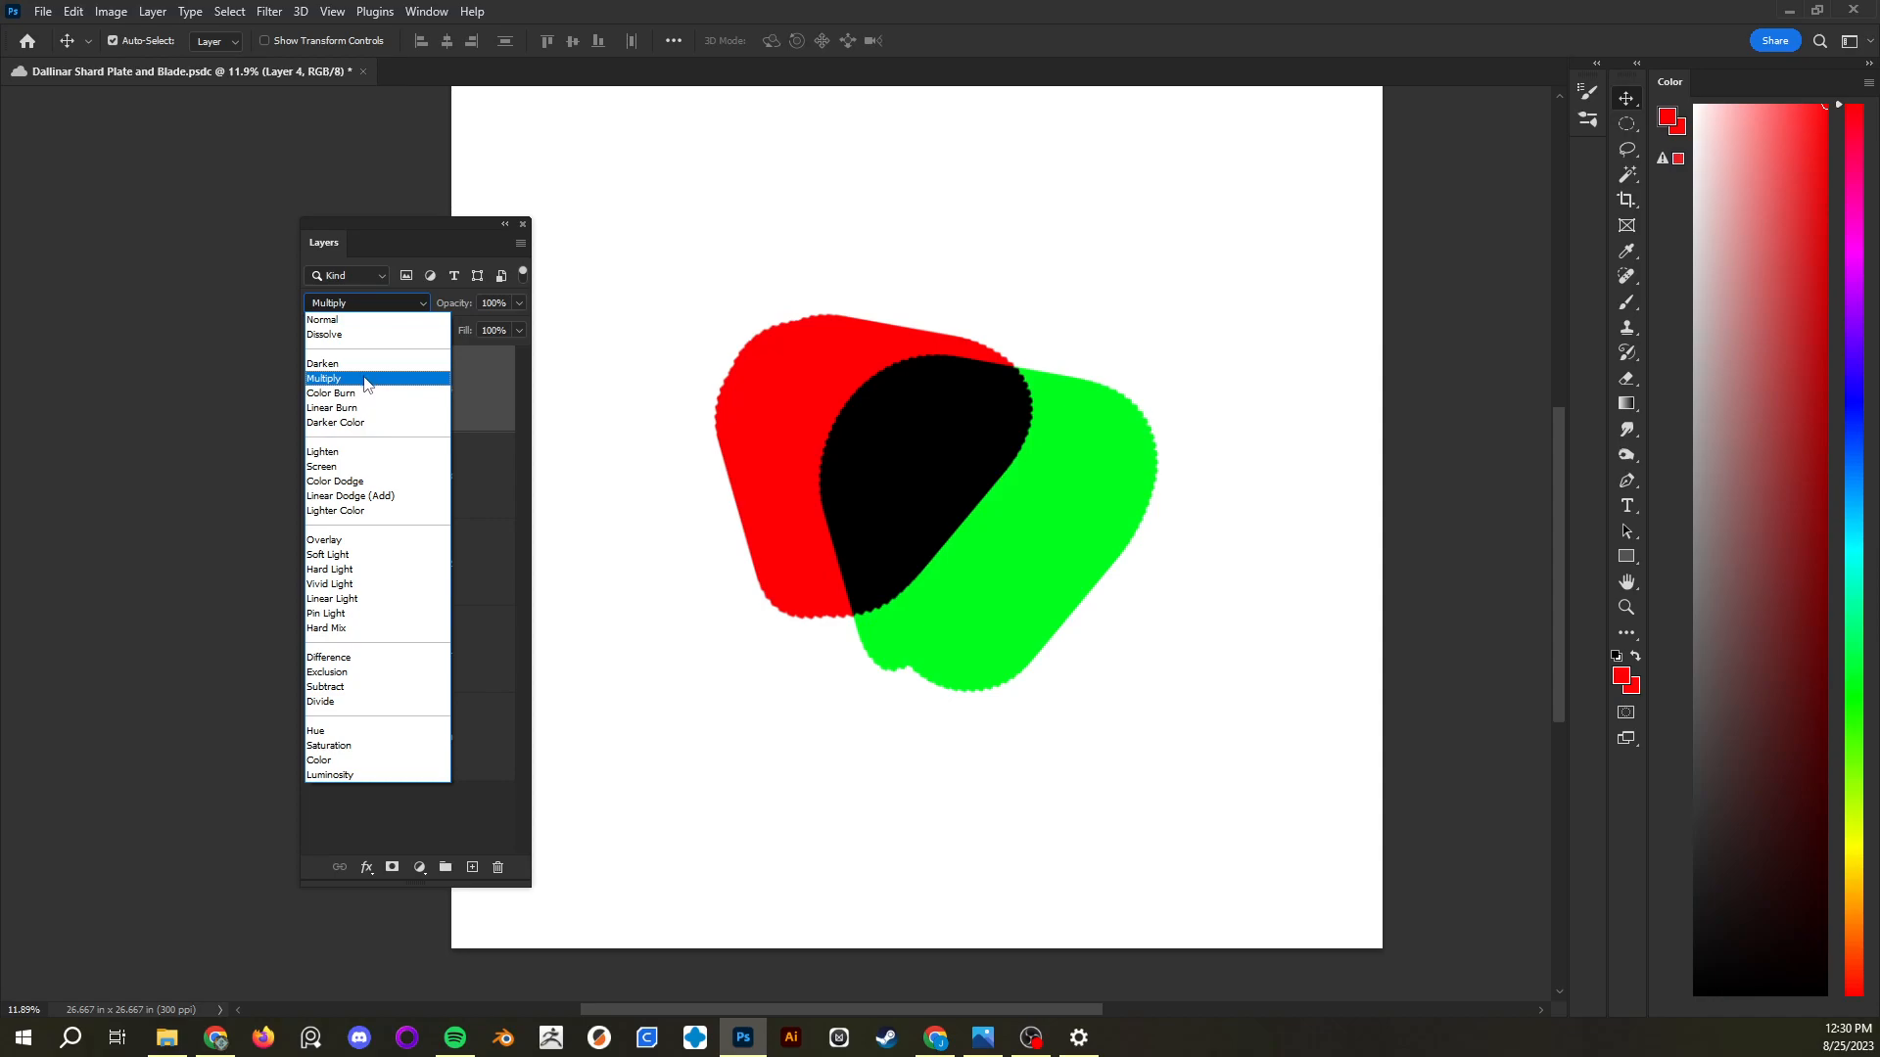
pyautogui.click(365, 384)
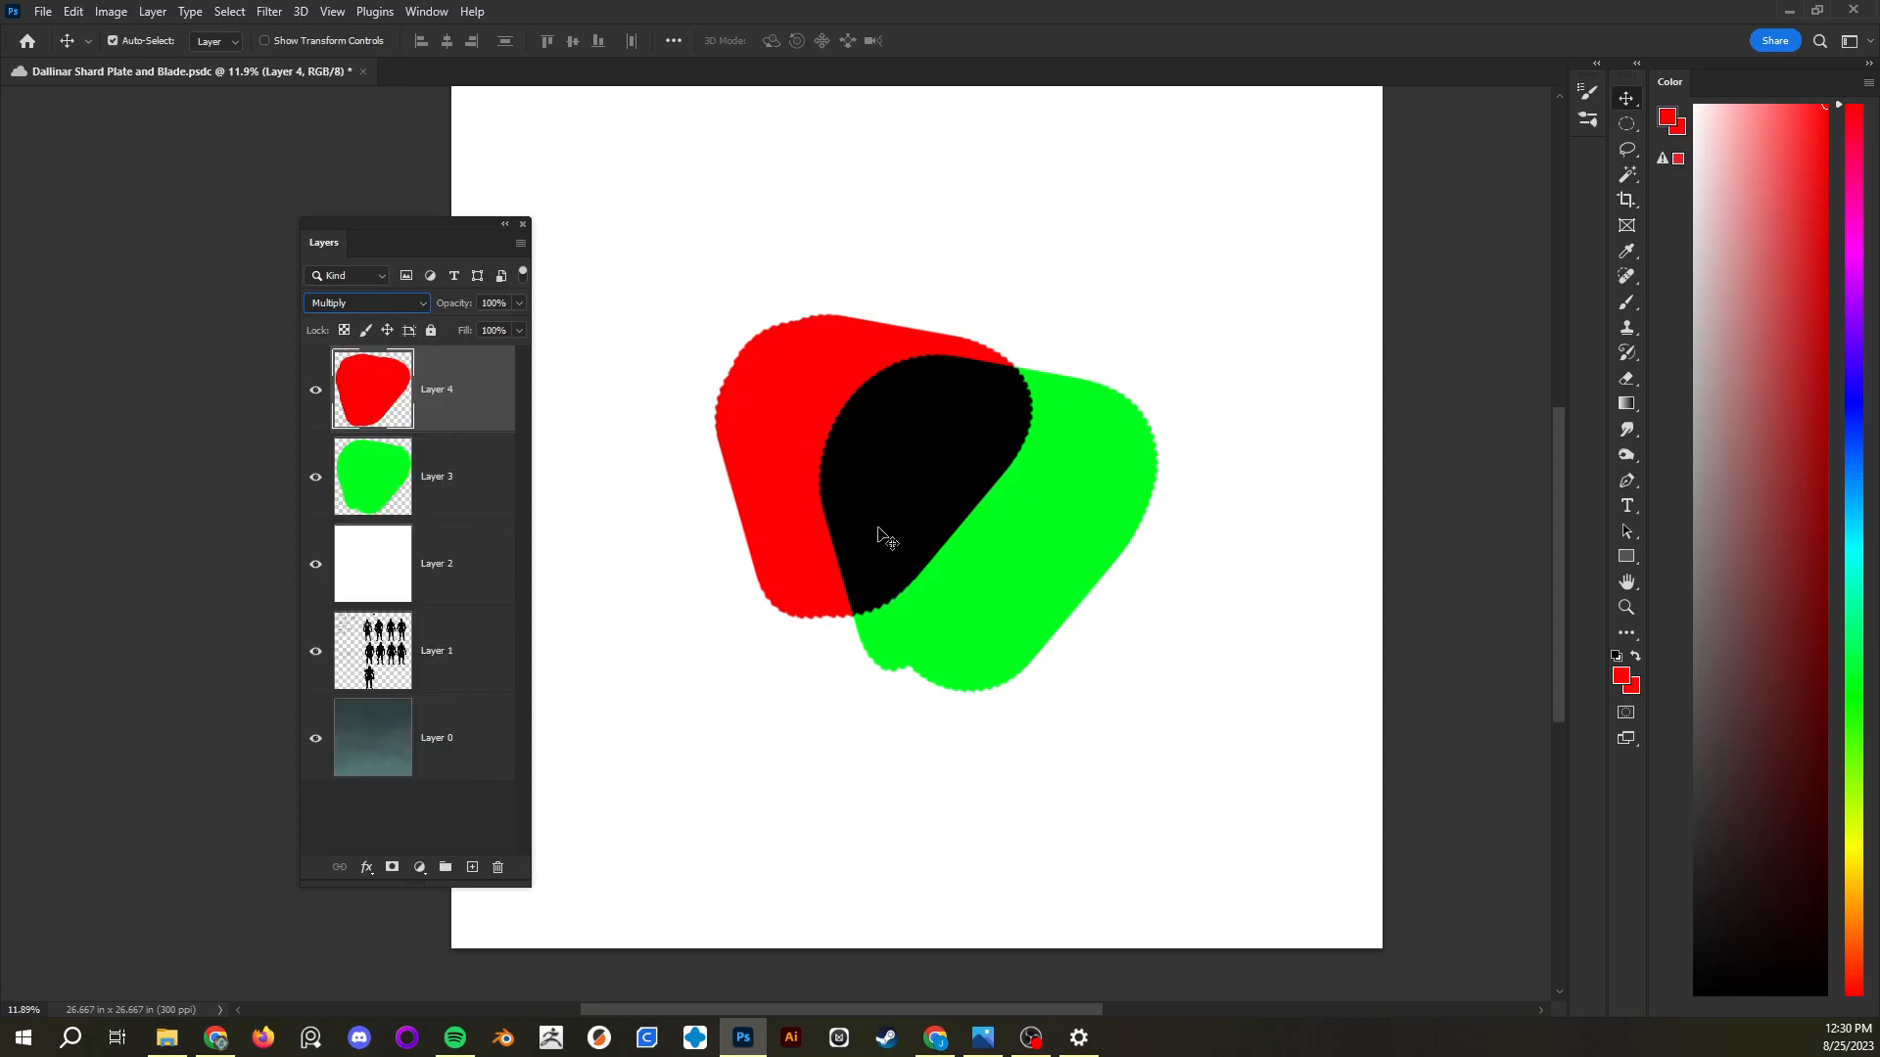
pyautogui.moveTo(834, 514); pyautogui.dragTo(813, 395)
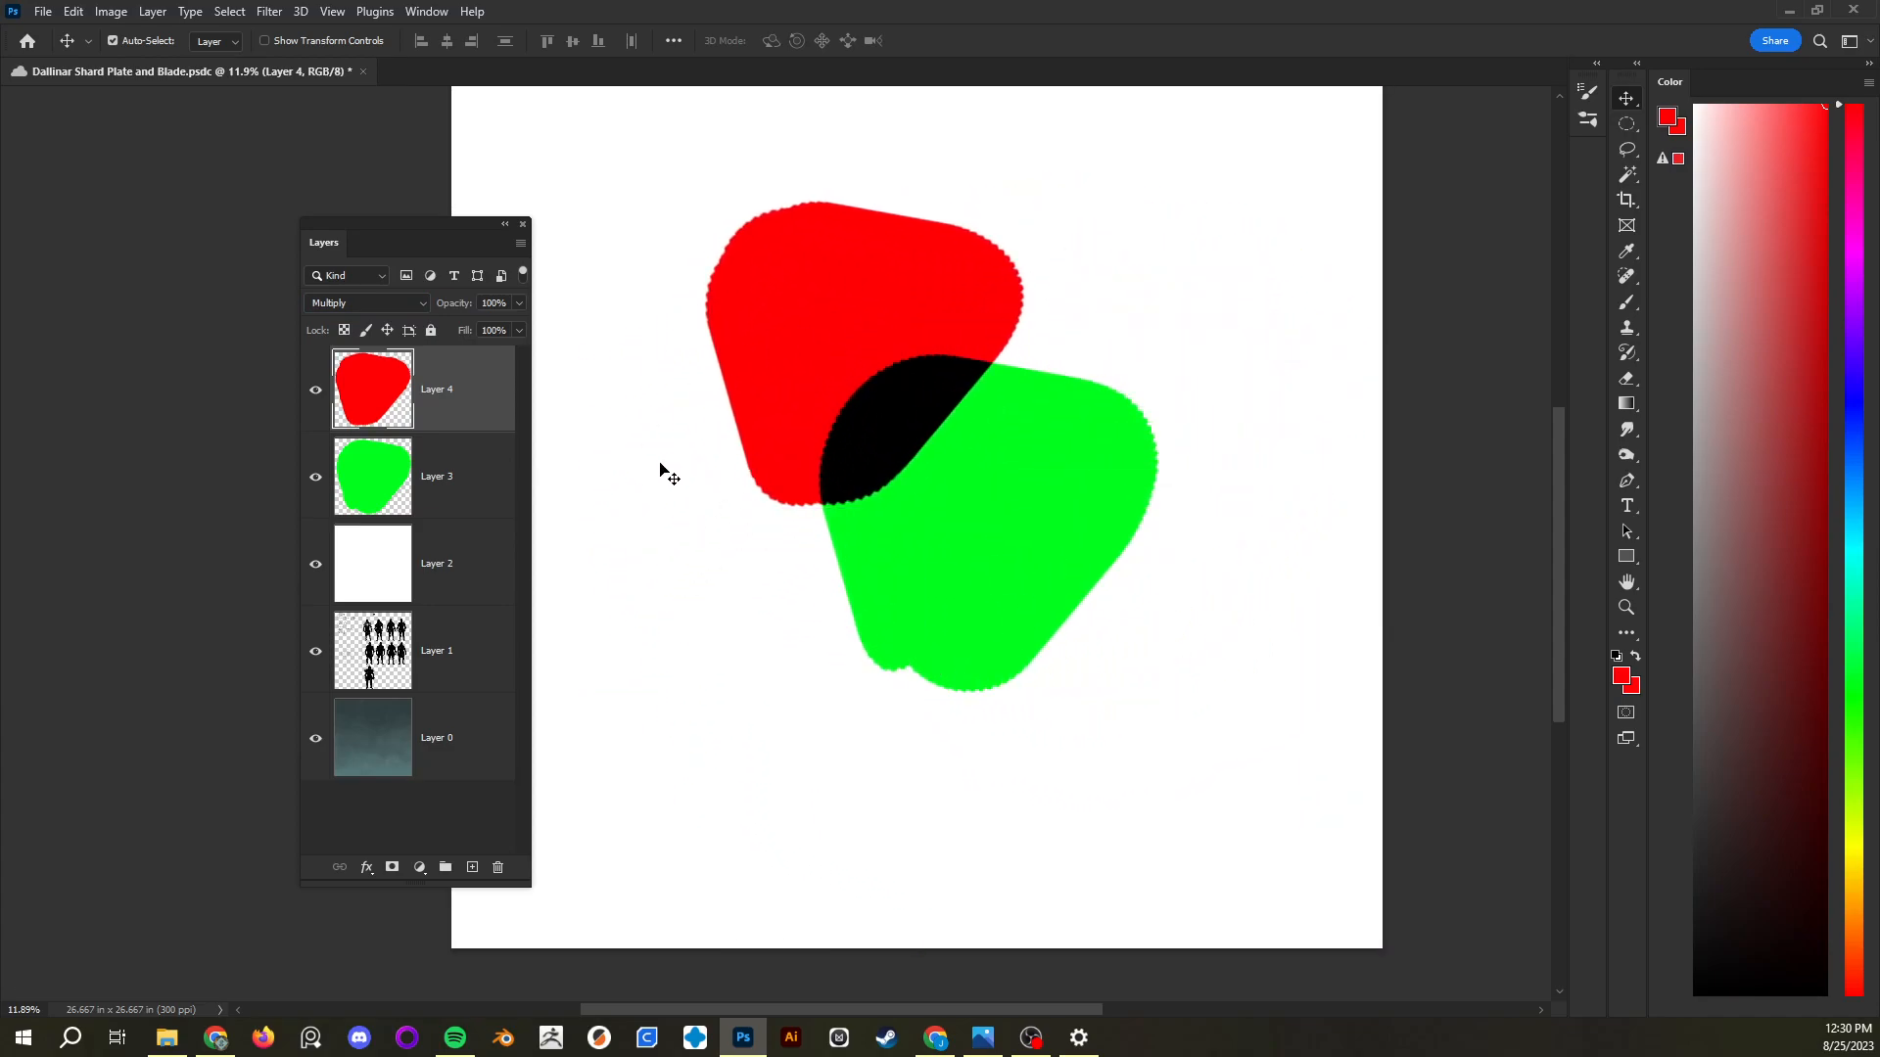
pyautogui.moveTo(908, 294); pyautogui.dragTo(1187, 374)
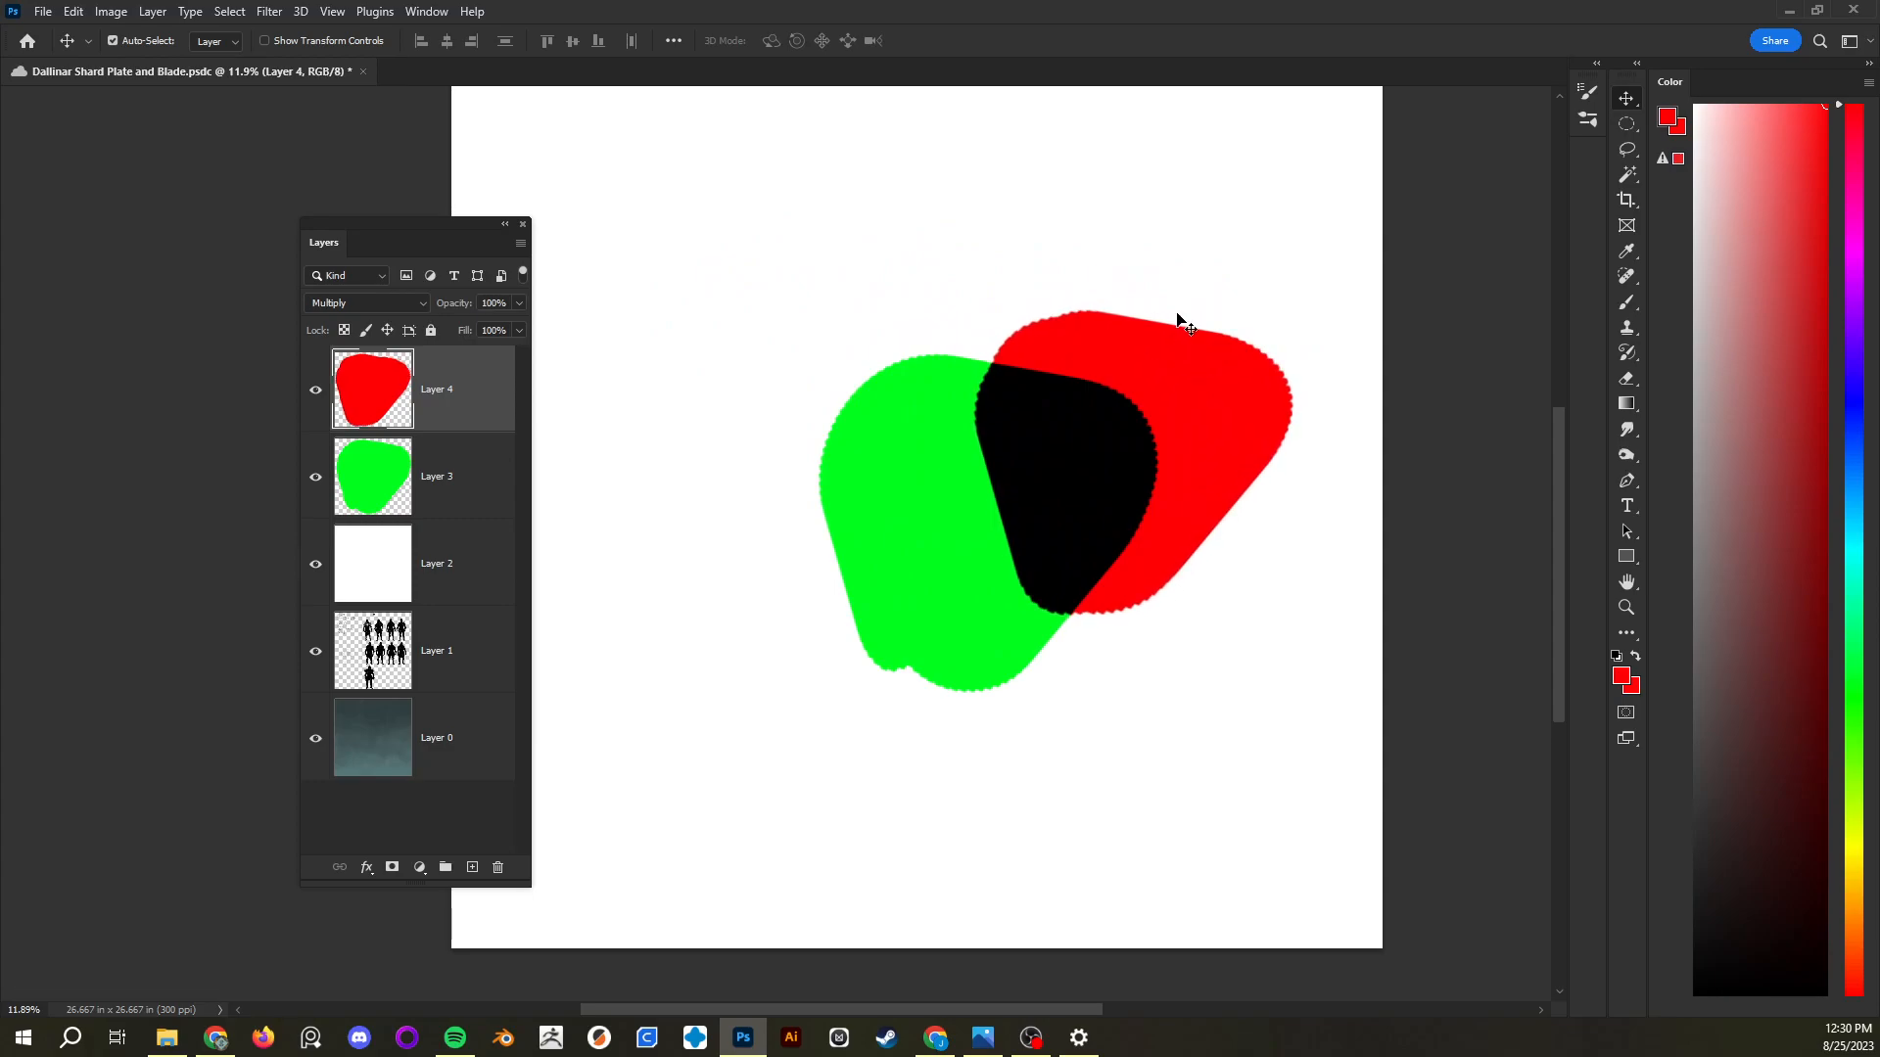
# Preview other blend modes such as Color on Layer 4 and set the layer back to Normal
pyautogui.click(364, 305)
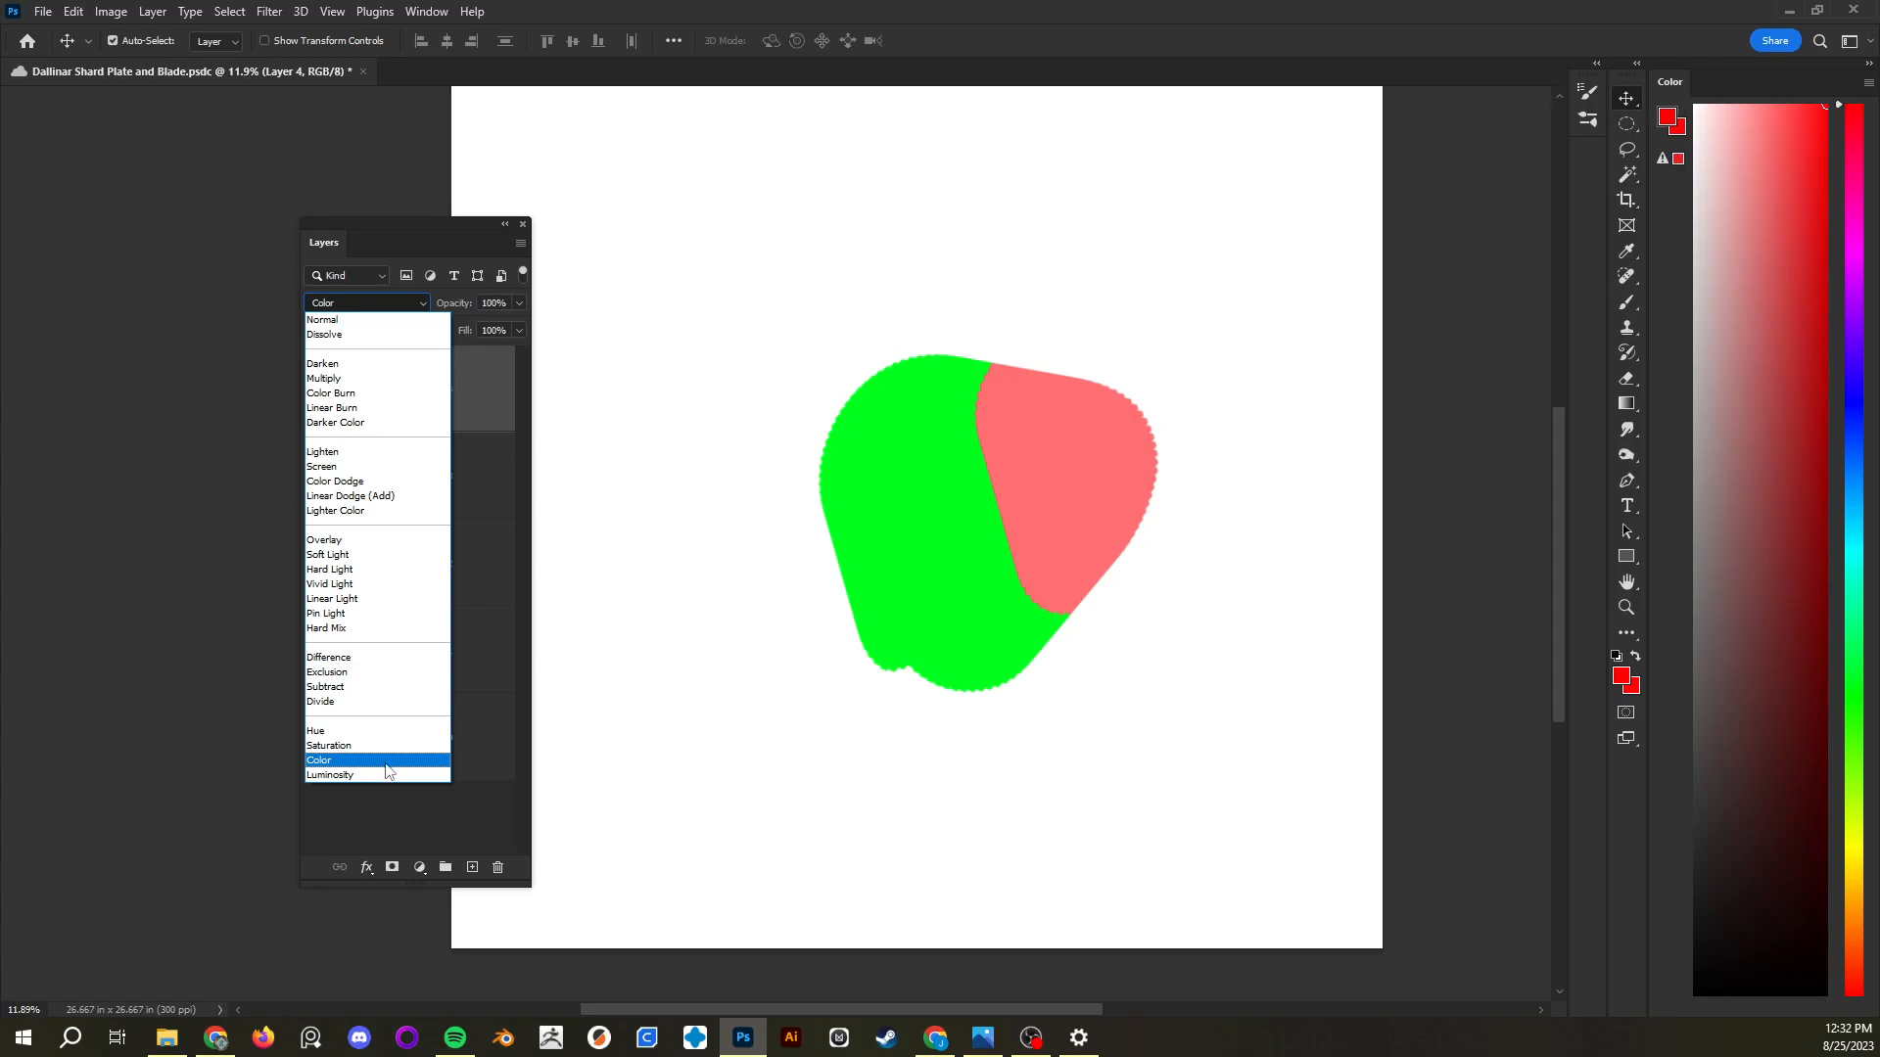
pyautogui.click(323, 319)
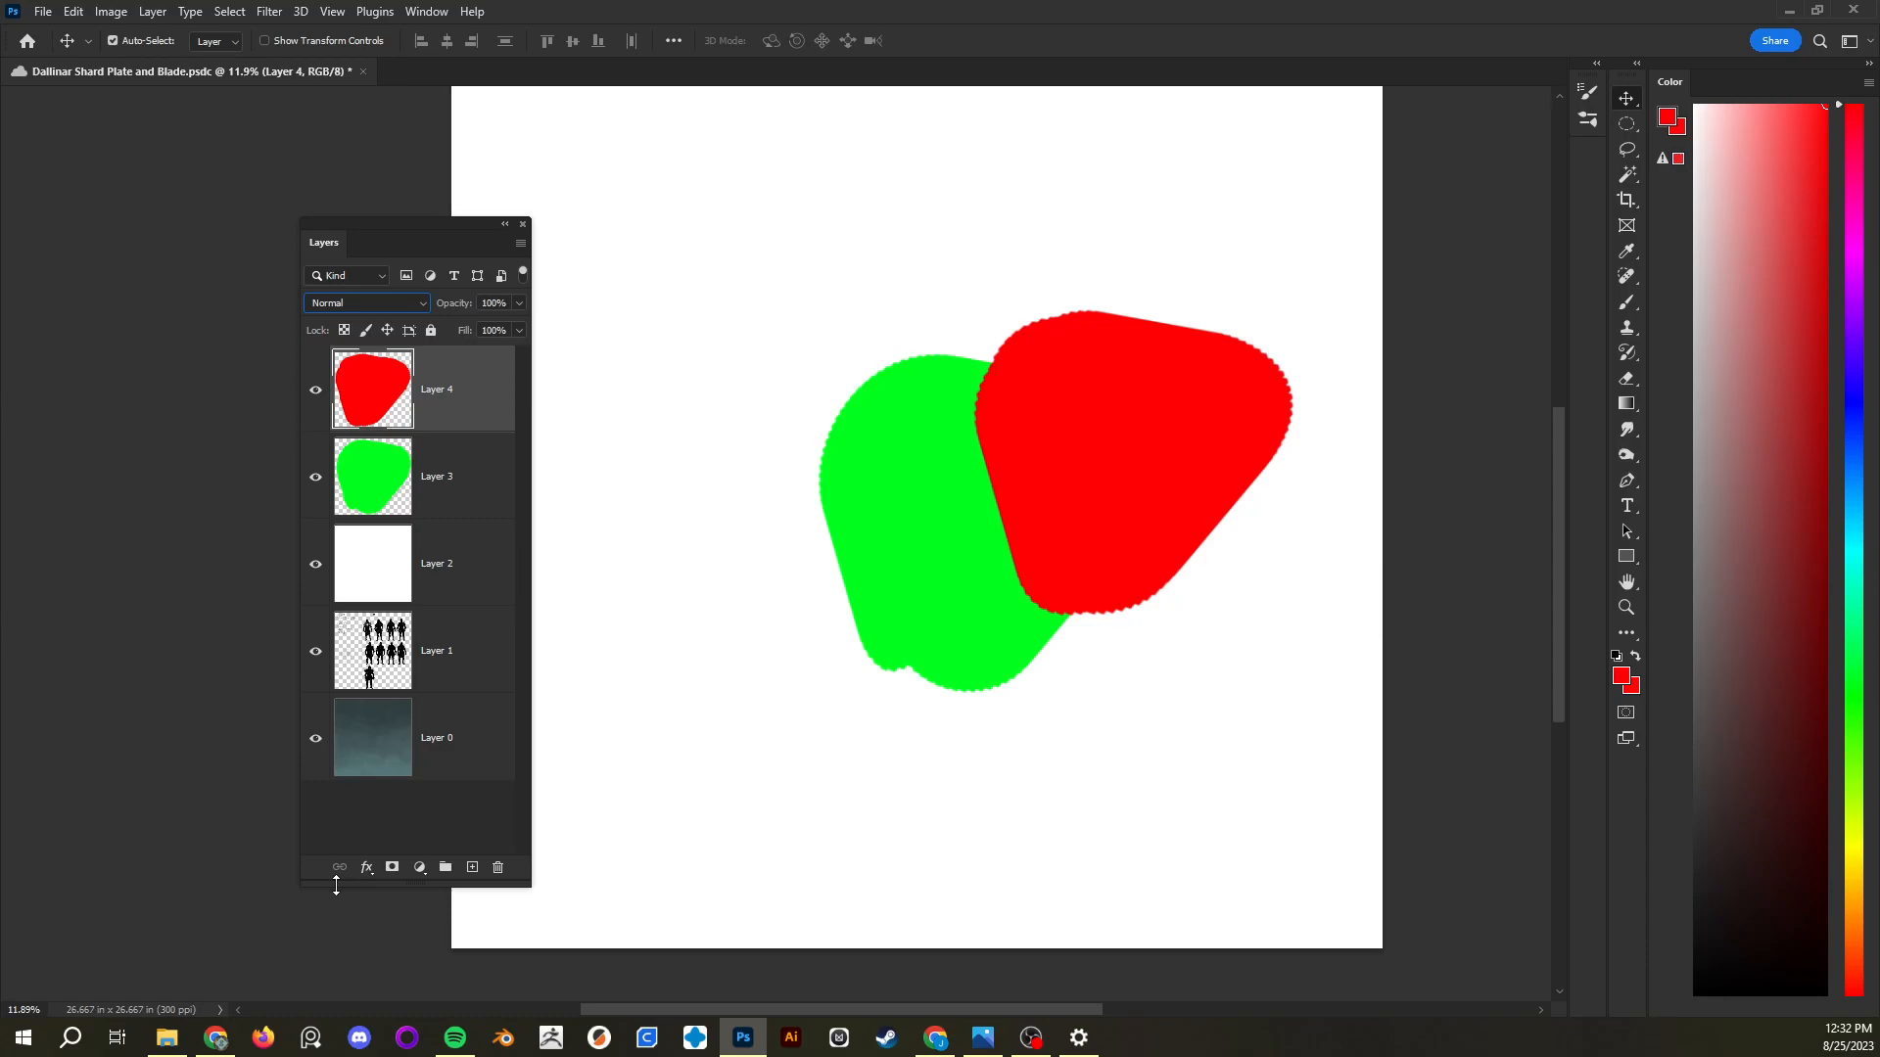
pyautogui.click(411, 305)
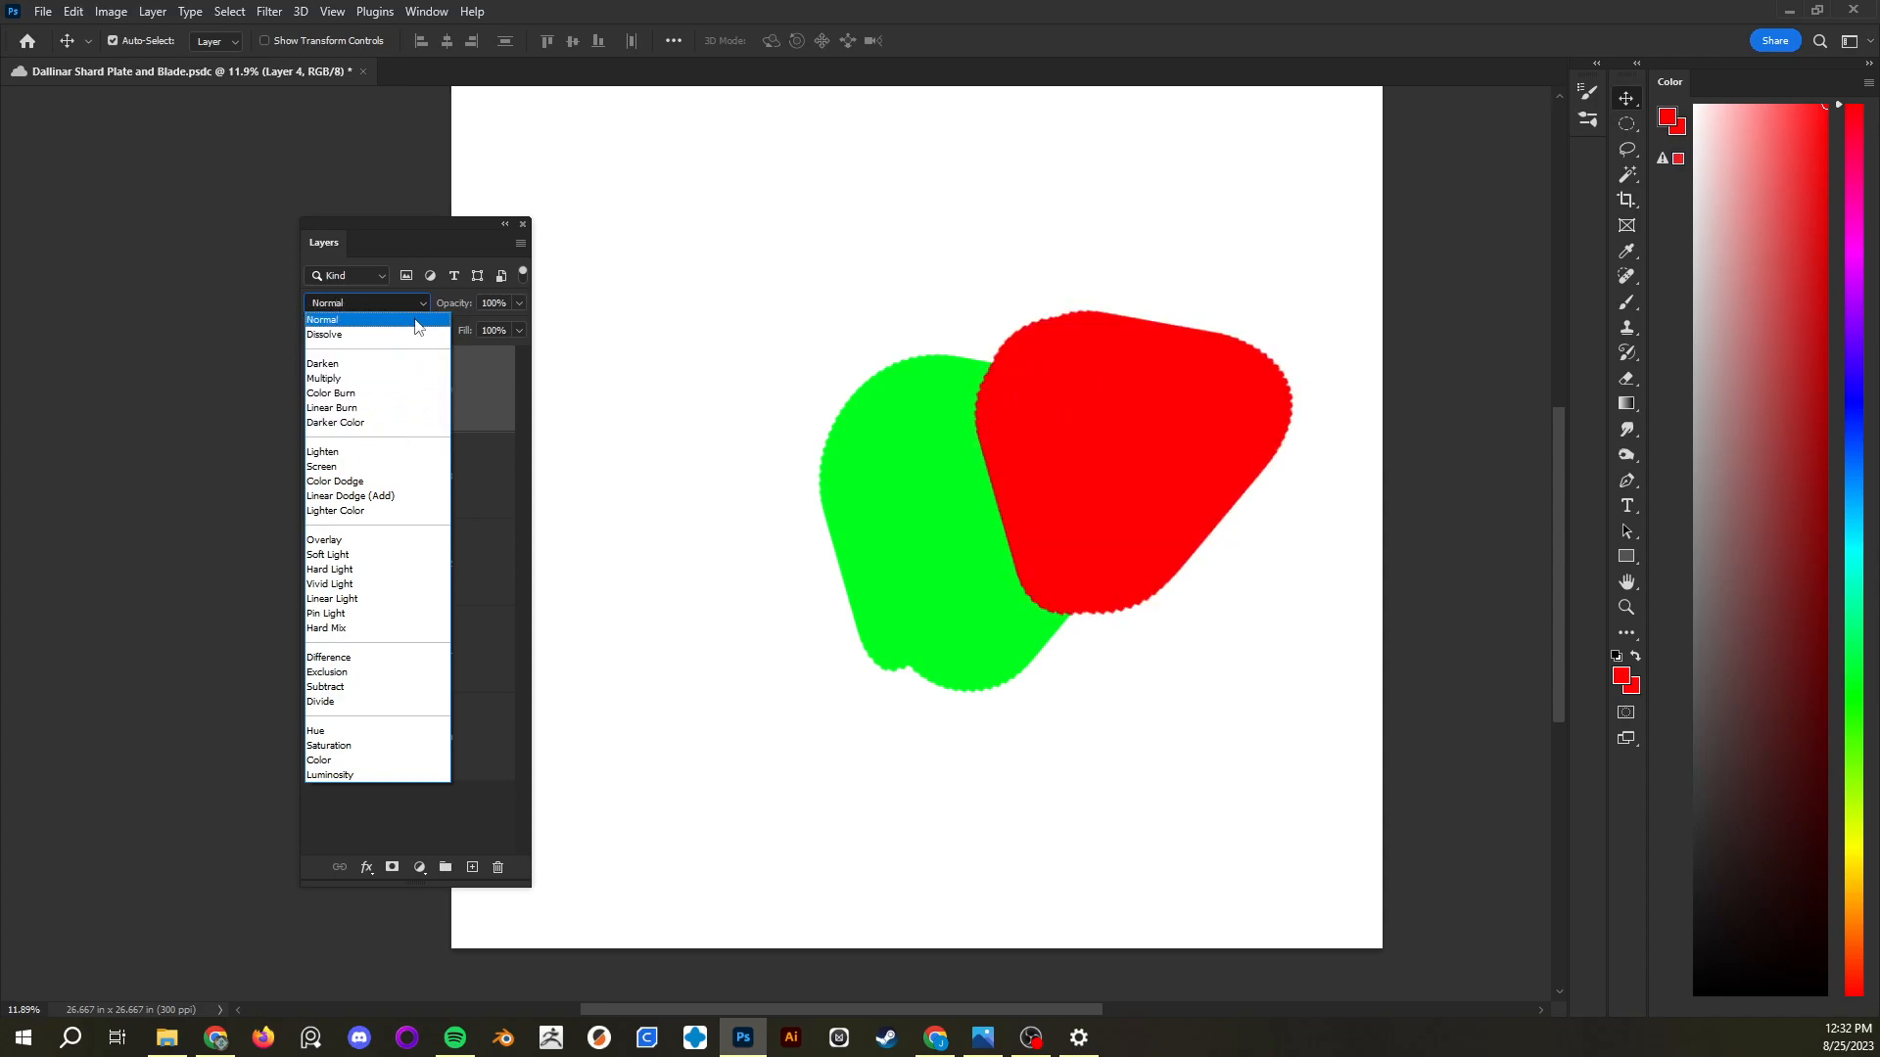
pyautogui.click(425, 320)
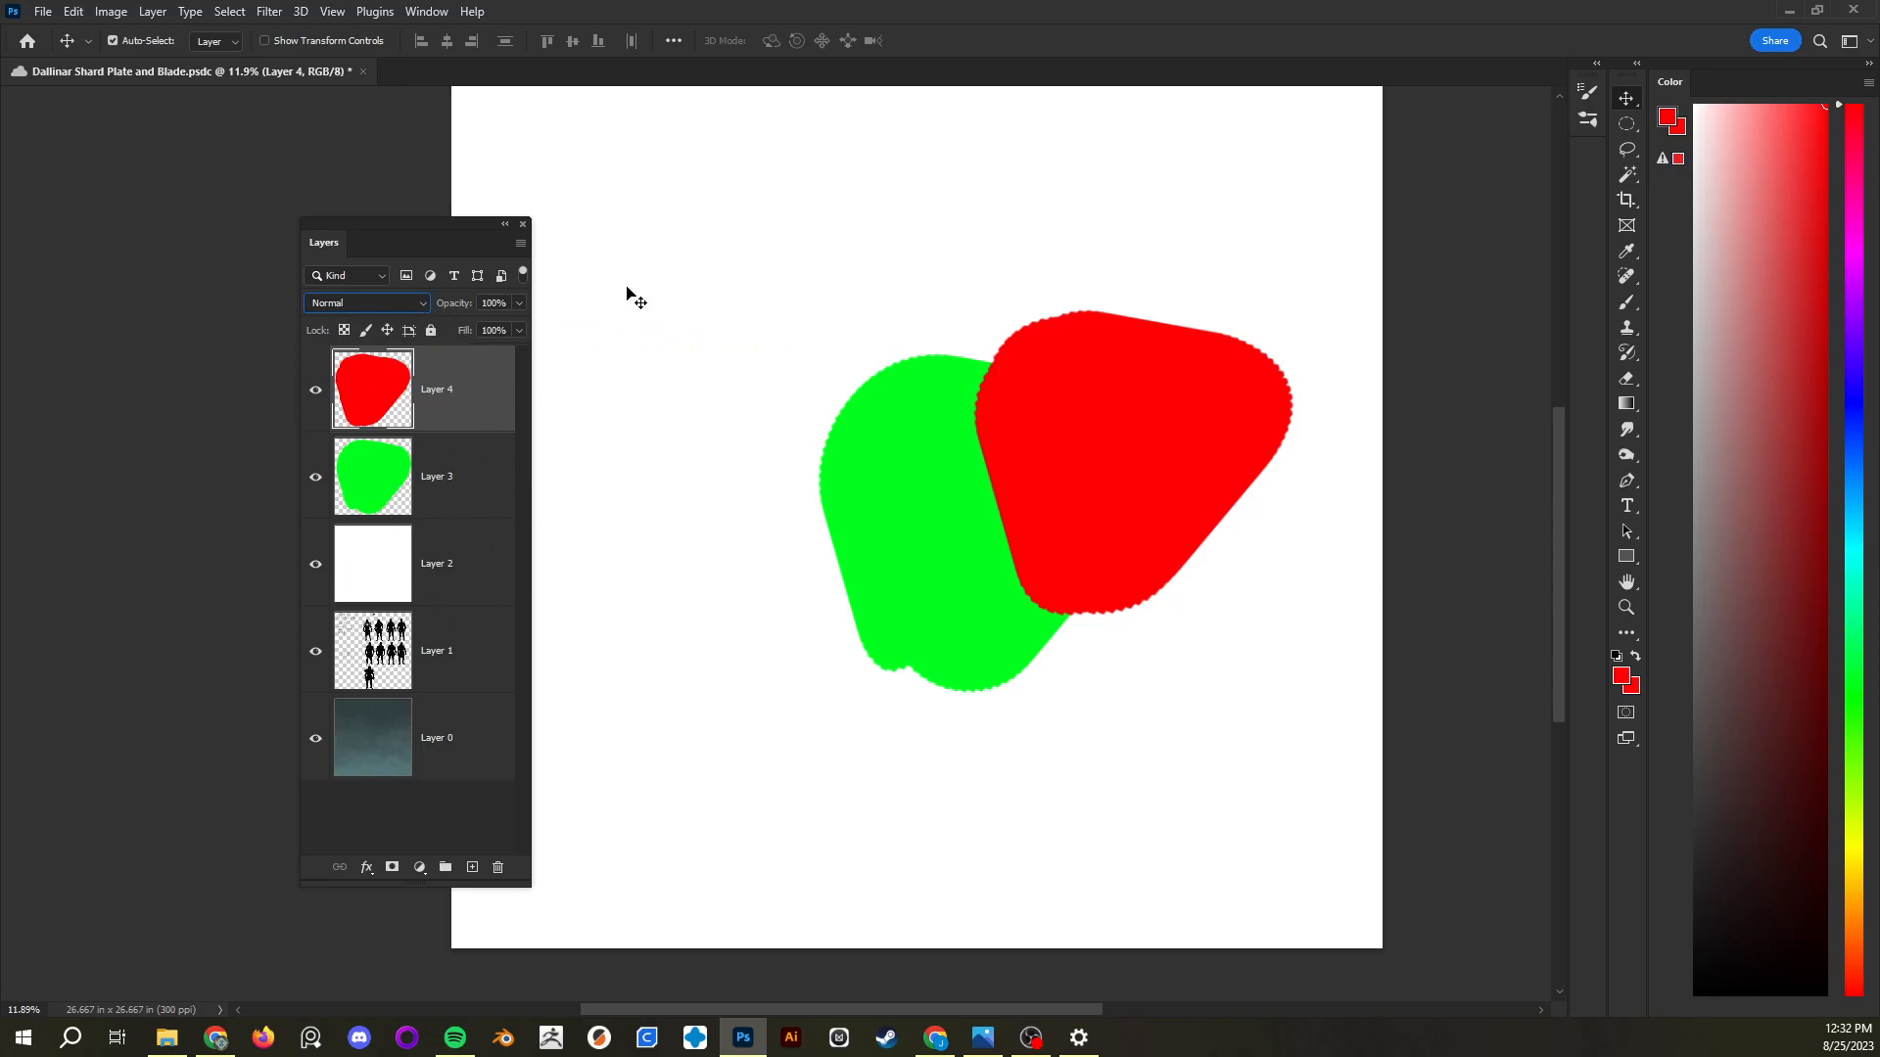
# Set the Brush tool's mode to Multiply and paint red strokes across the green shape on Layer 4
pyautogui.press('b')
pyautogui.click(1626, 303)
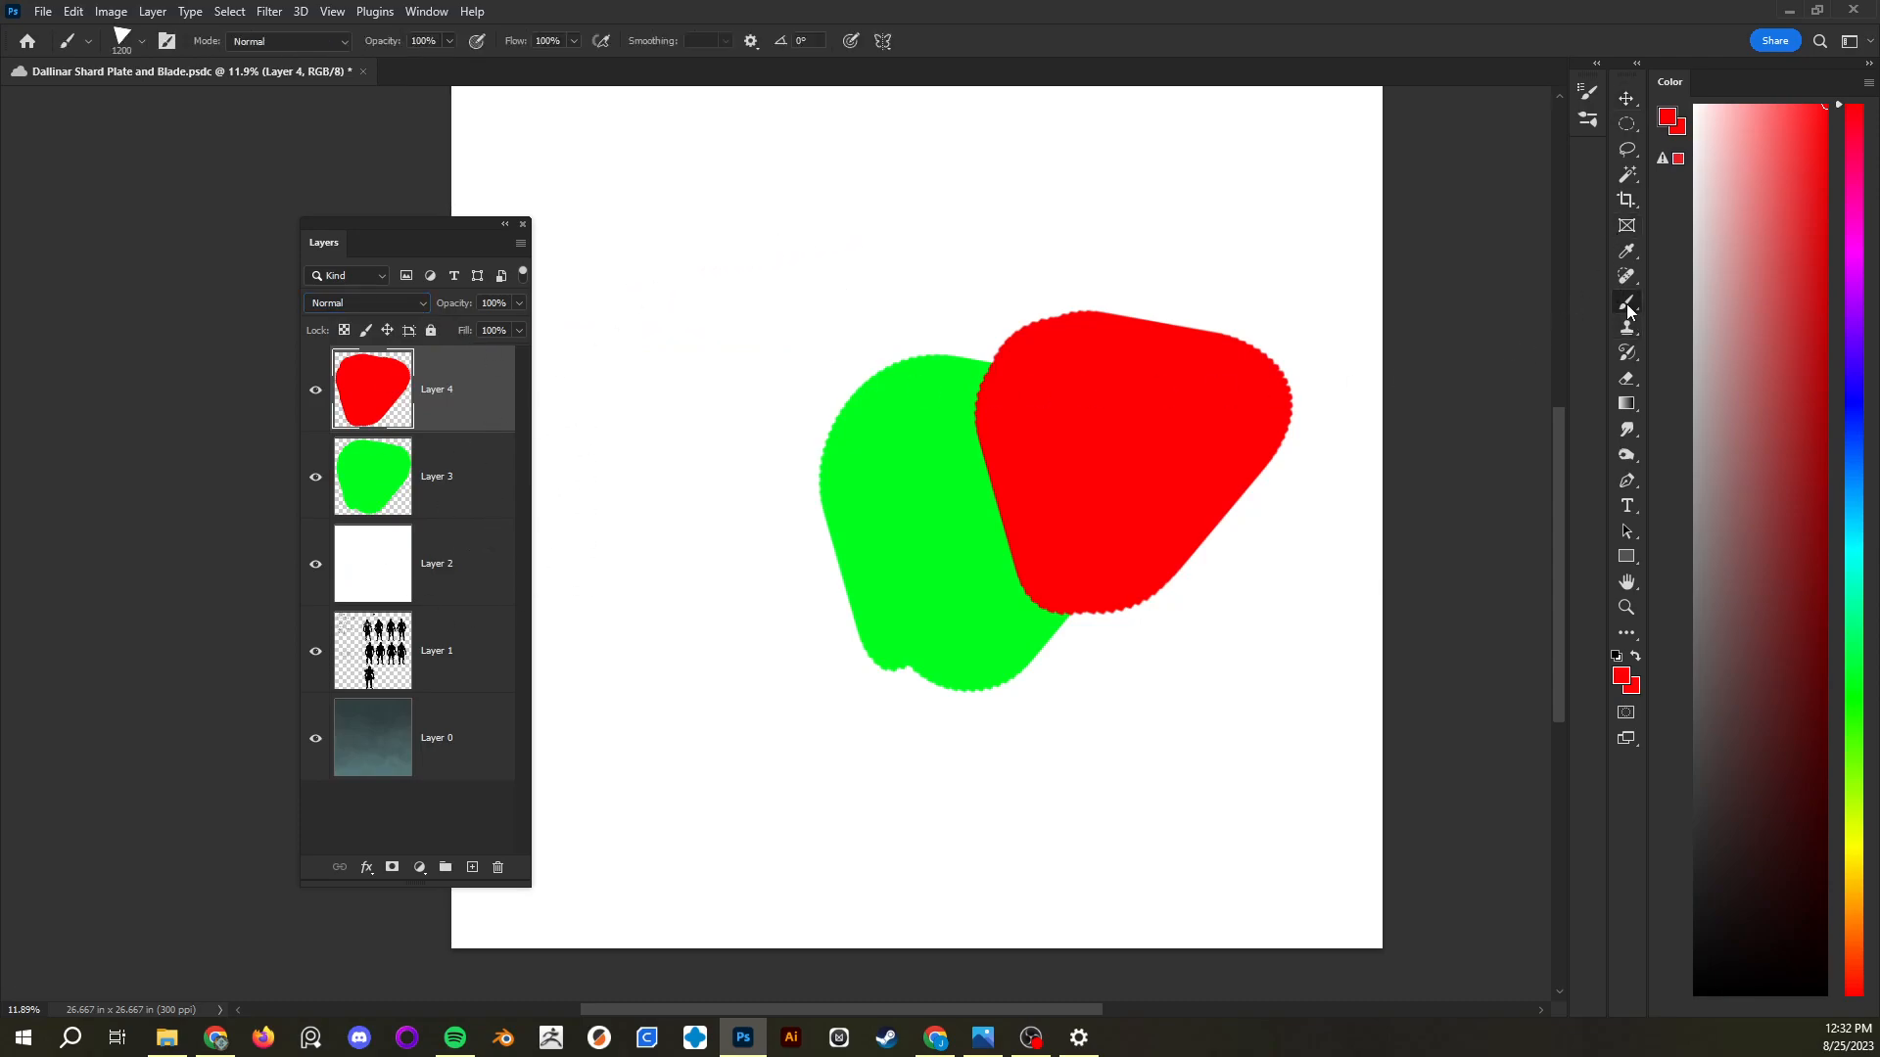
pyautogui.click(313, 41)
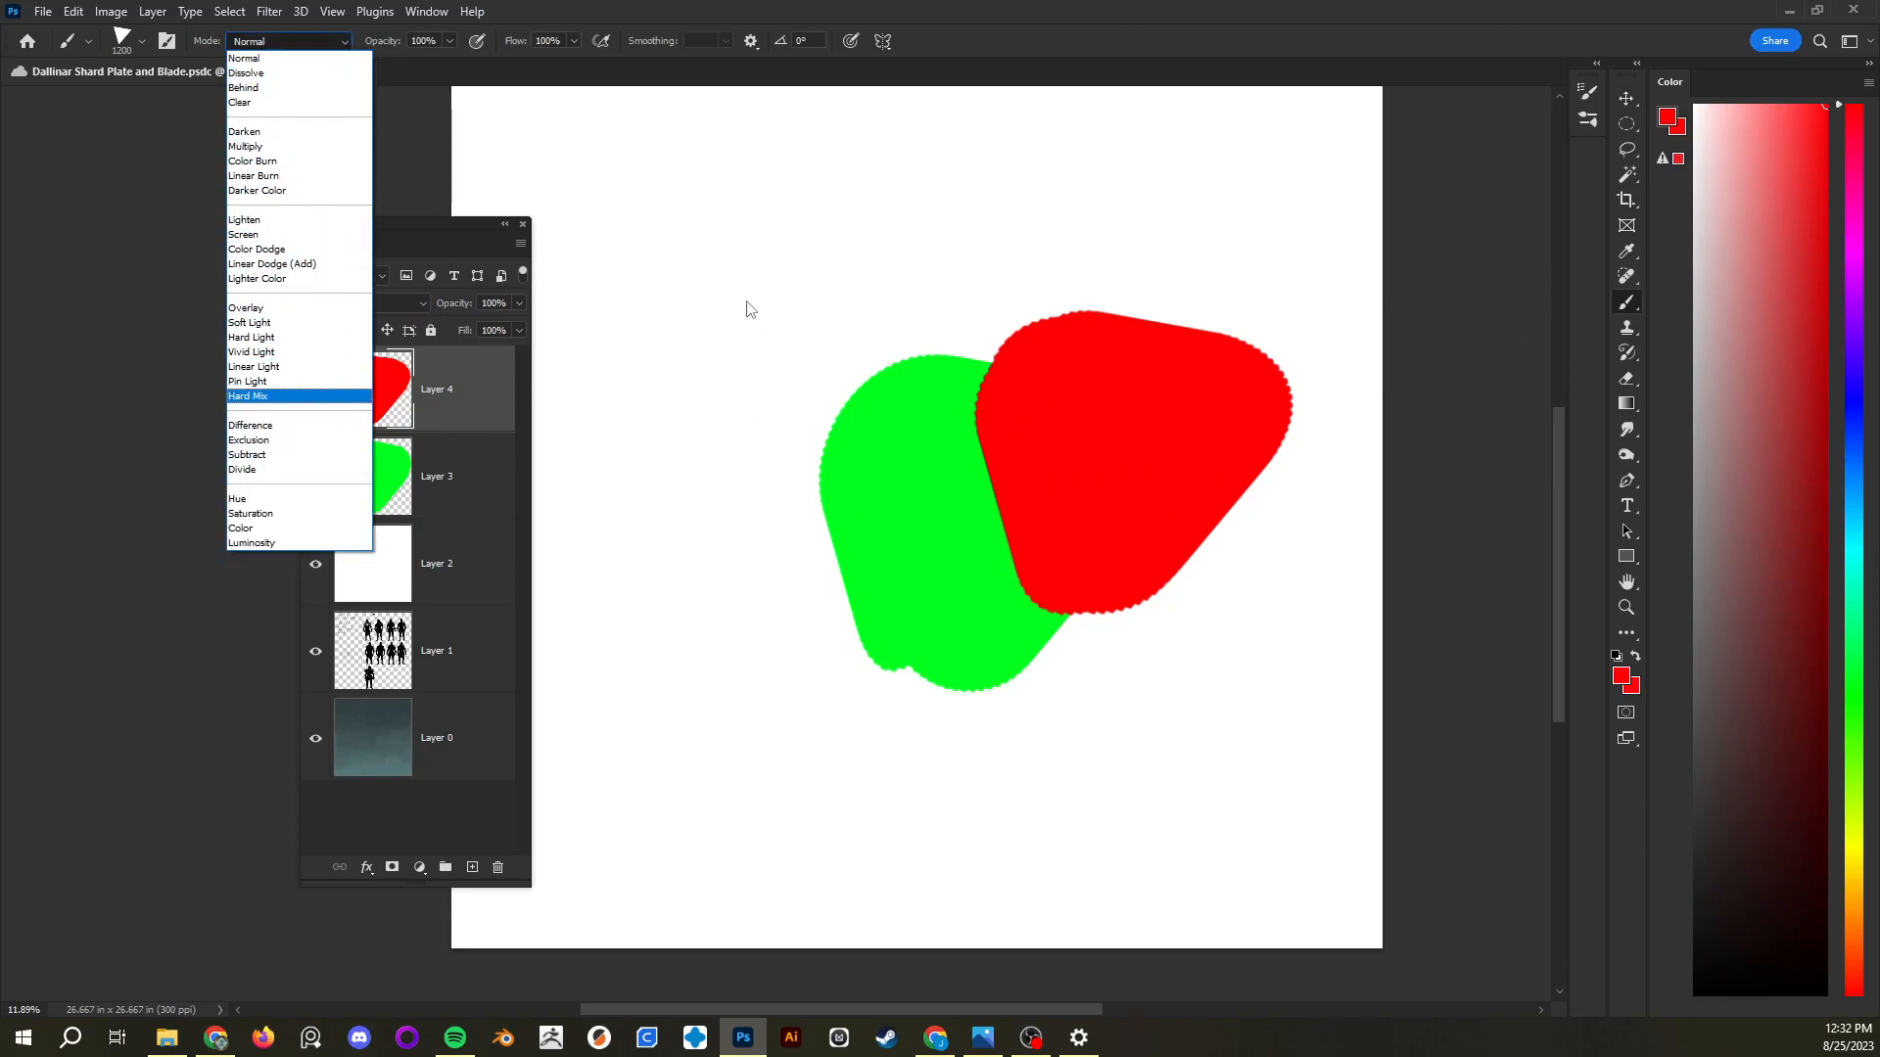
pyautogui.click(284, 147)
pyautogui.moveTo(670, 326)
pyautogui.mouseDown()
pyautogui.moveTo(656, 465)
pyautogui.moveTo(711, 543)
pyautogui.moveTo(859, 522)
pyautogui.moveTo(904, 578)
pyautogui.moveTo(891, 651)
pyautogui.moveTo(918, 718)
pyautogui.moveTo(978, 793)
pyautogui.moveTo(1058, 763)
pyautogui.mouseUp()
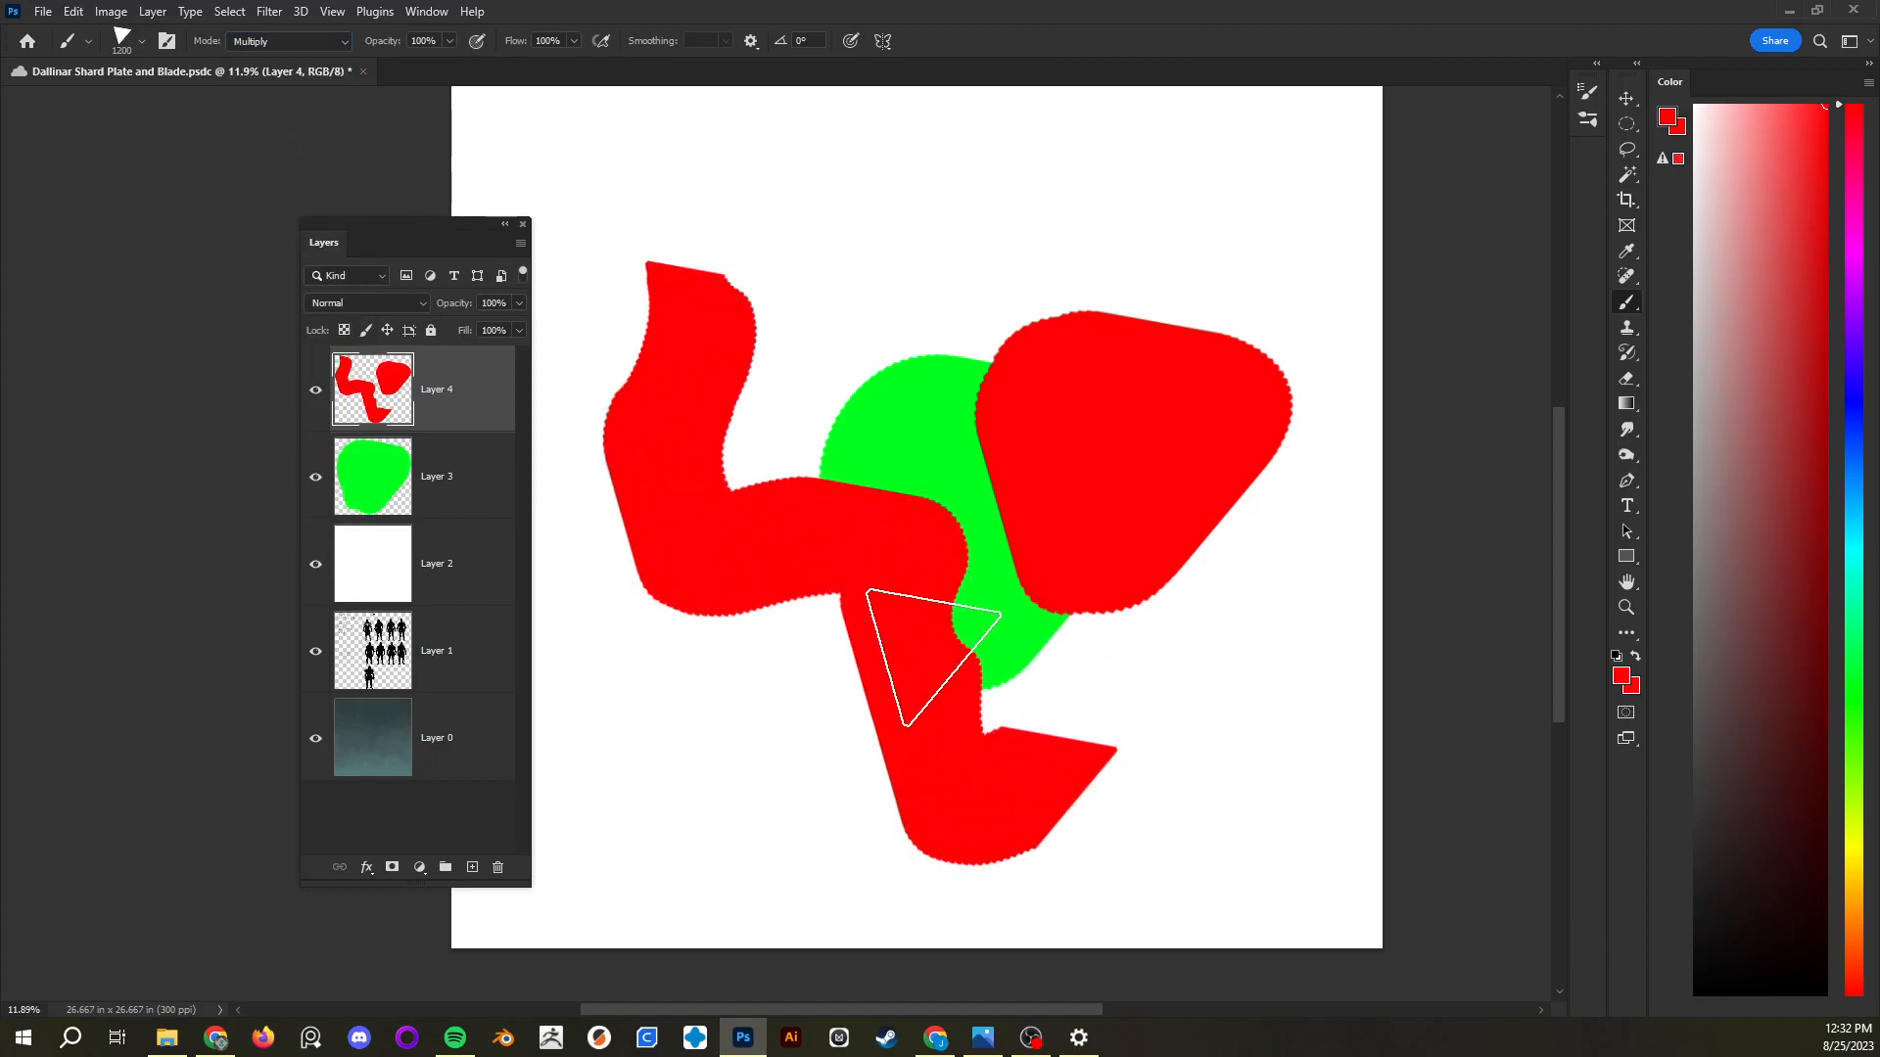
pyautogui.moveTo(876, 386); pyautogui.dragTo(915, 294)
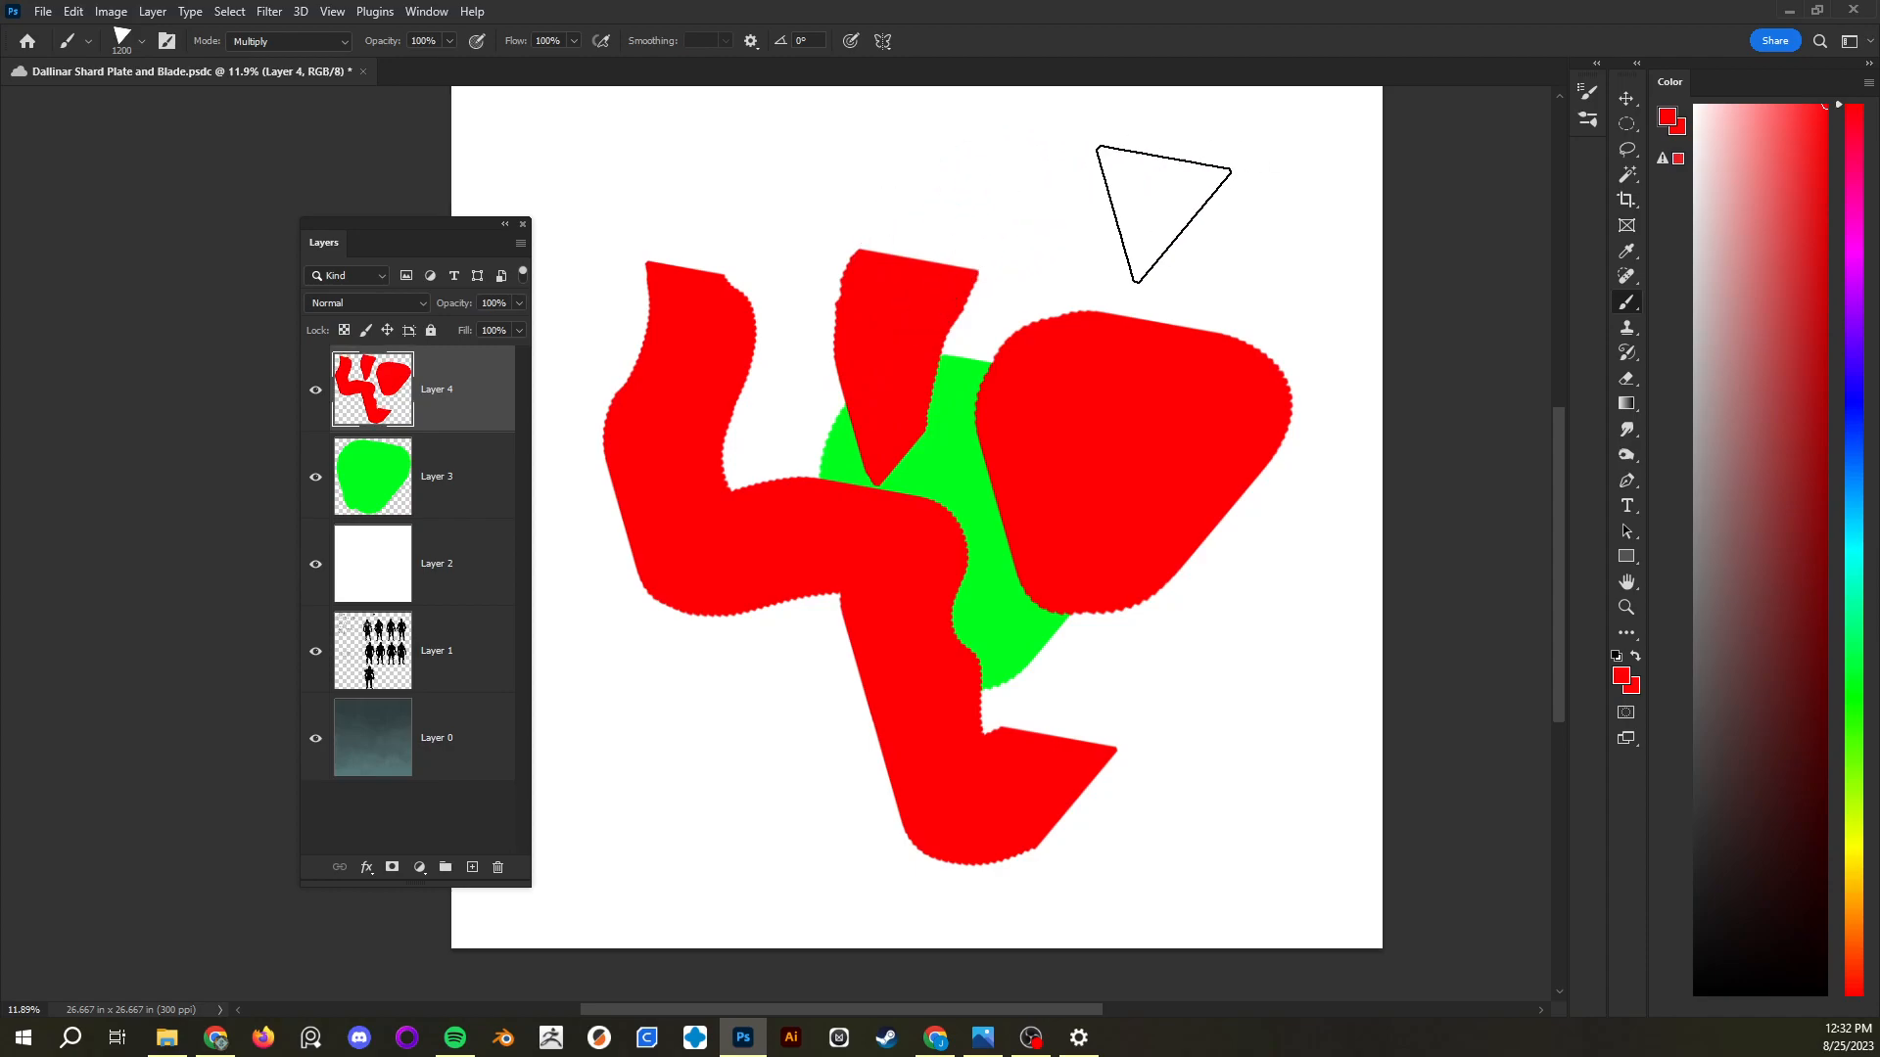
# Paint further red test strokes on Layer 4 with the brush mode set to Darken, Screen and Overlay in turn
pyautogui.click(326, 41)
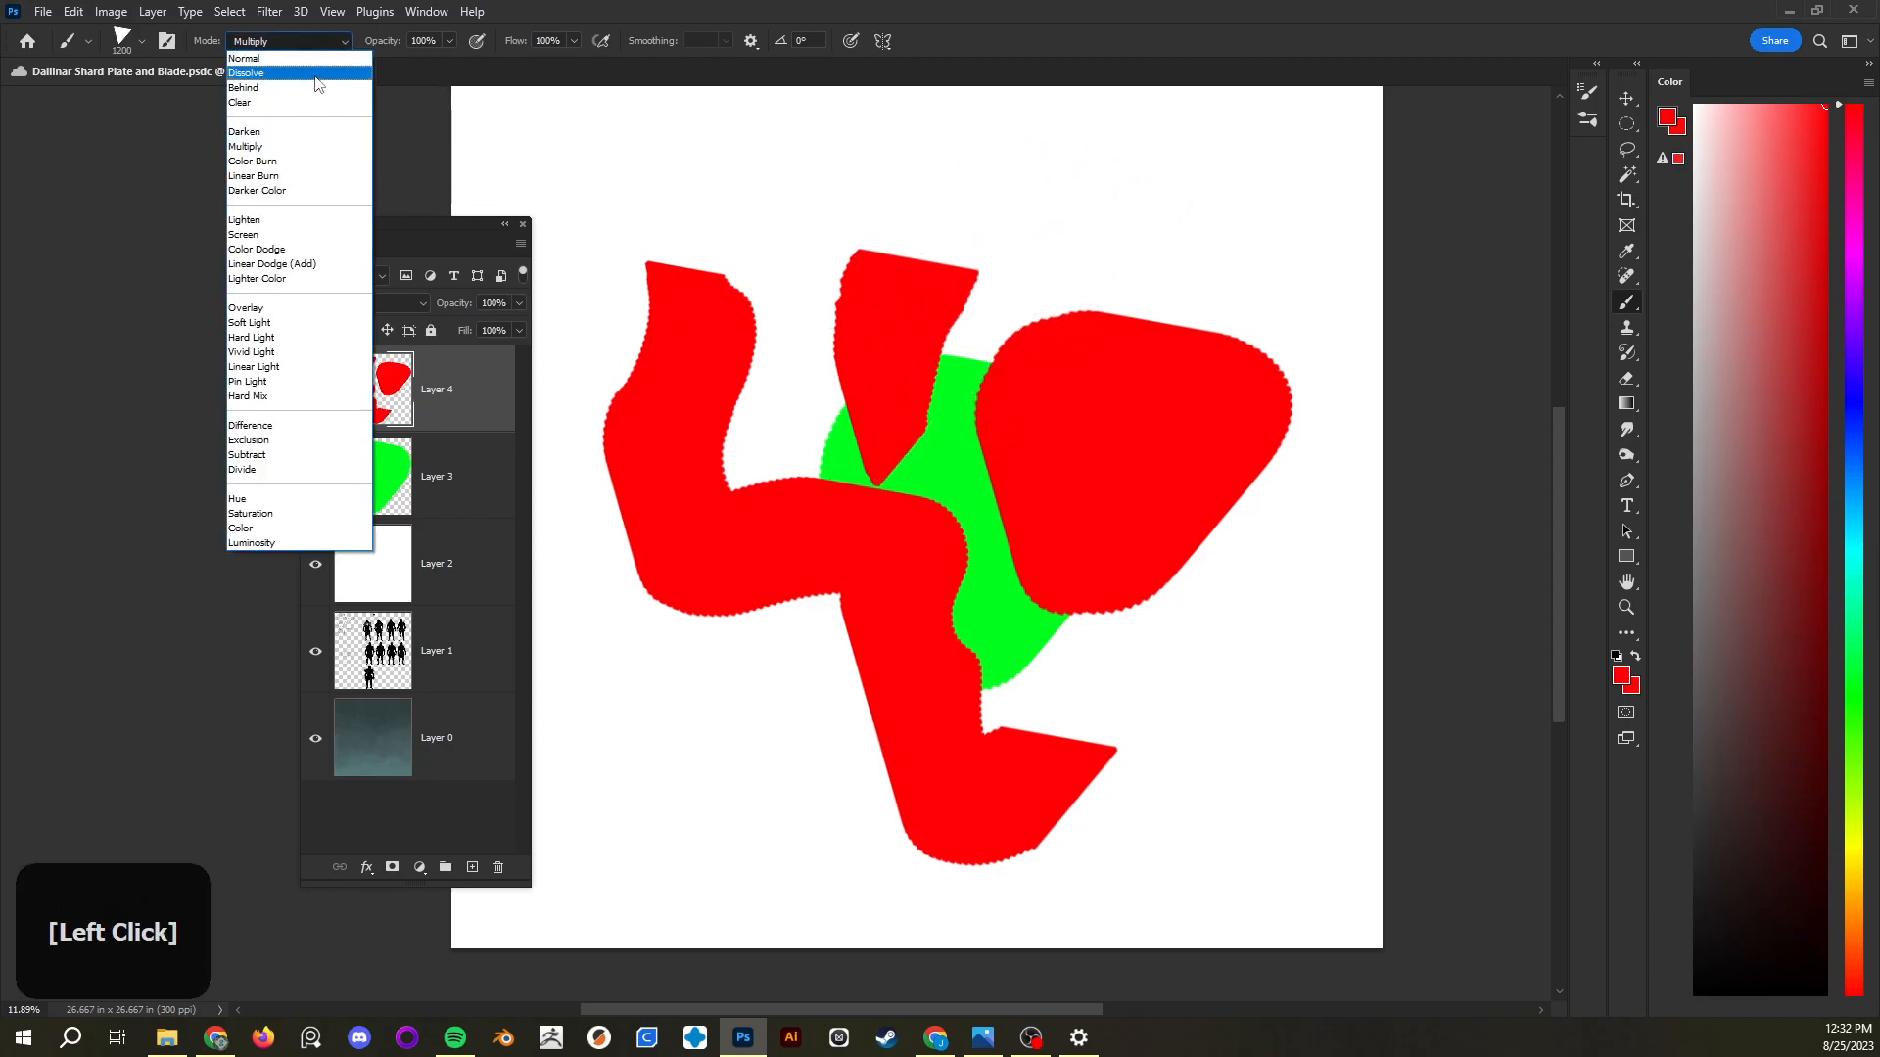
pyautogui.click(294, 132)
pyautogui.moveTo(615, 206)
pyautogui.mouseDown()
pyautogui.moveTo(773, 329)
pyautogui.moveTo(746, 384)
pyautogui.moveTo(685, 284)
pyautogui.mouseUp()
pyautogui.click(288, 41)
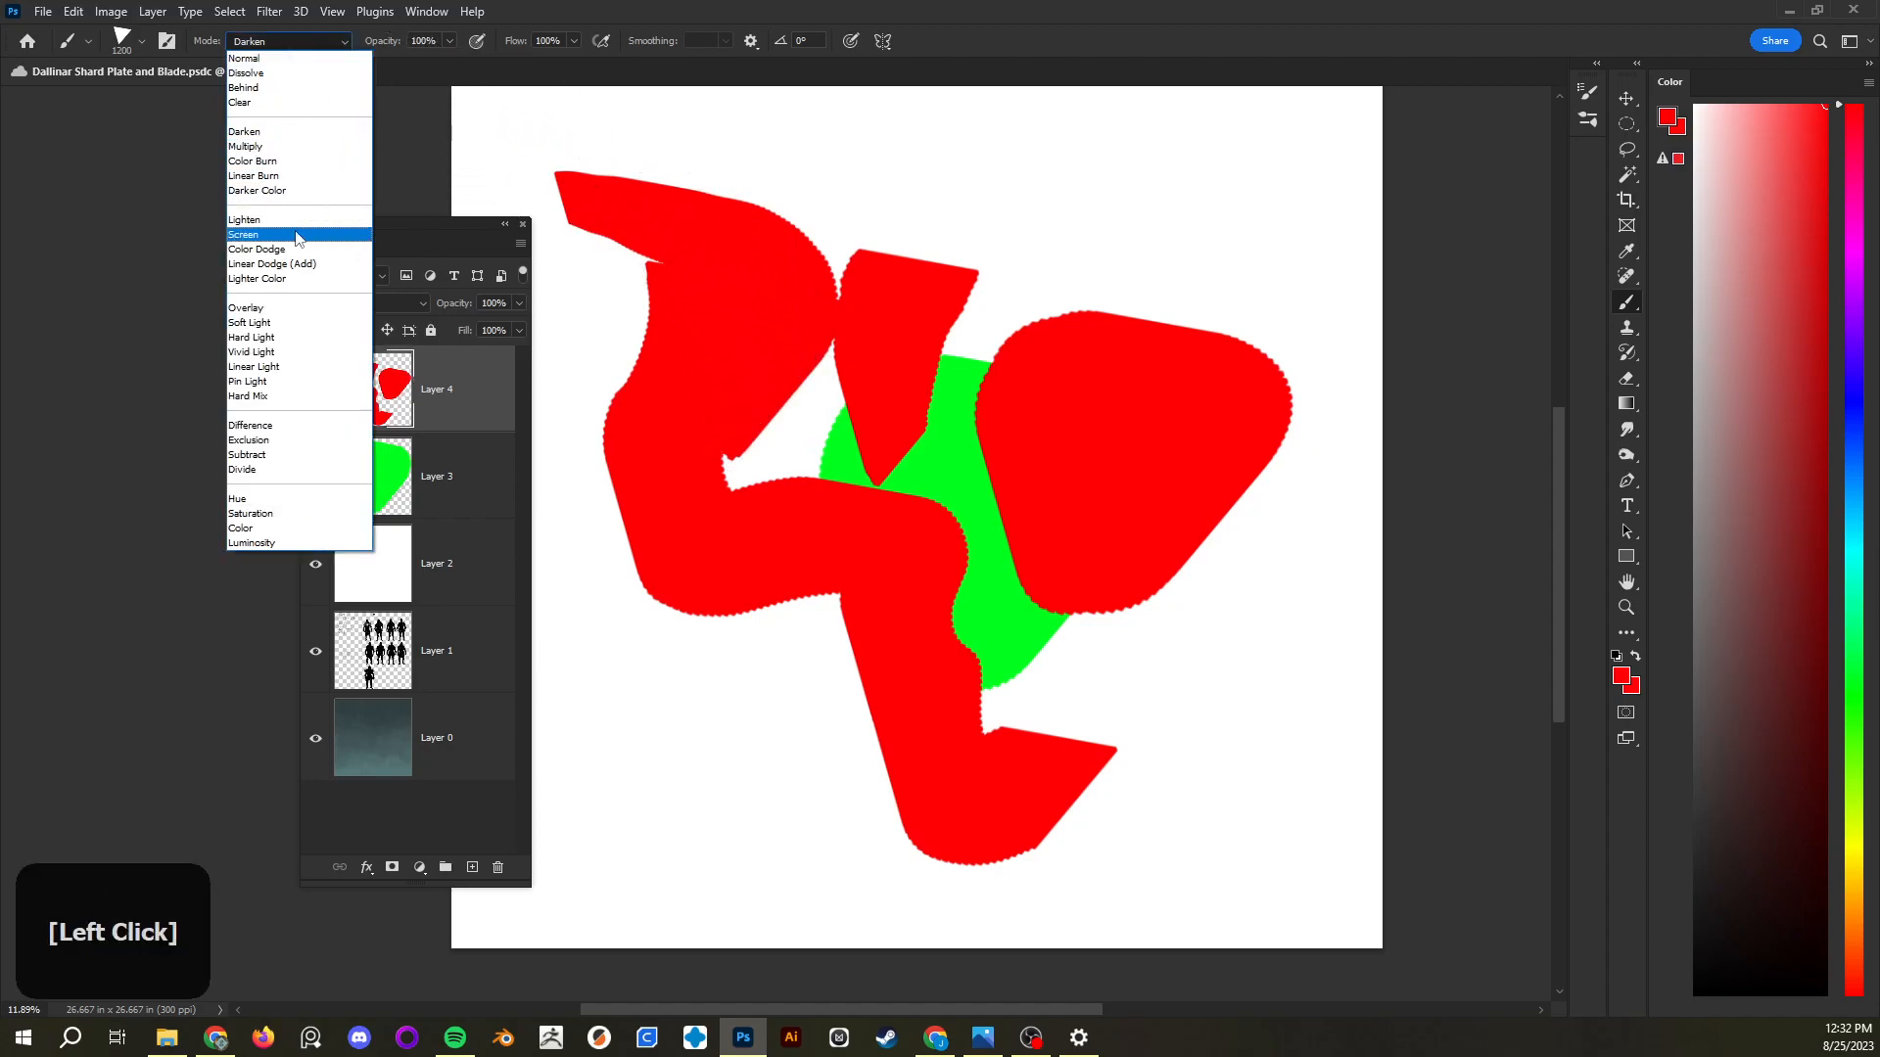
pyautogui.click(294, 227)
pyautogui.moveTo(578, 210)
pyautogui.mouseDown()
pyautogui.moveTo(727, 372)
pyautogui.moveTo(700, 612)
pyautogui.mouseUp()
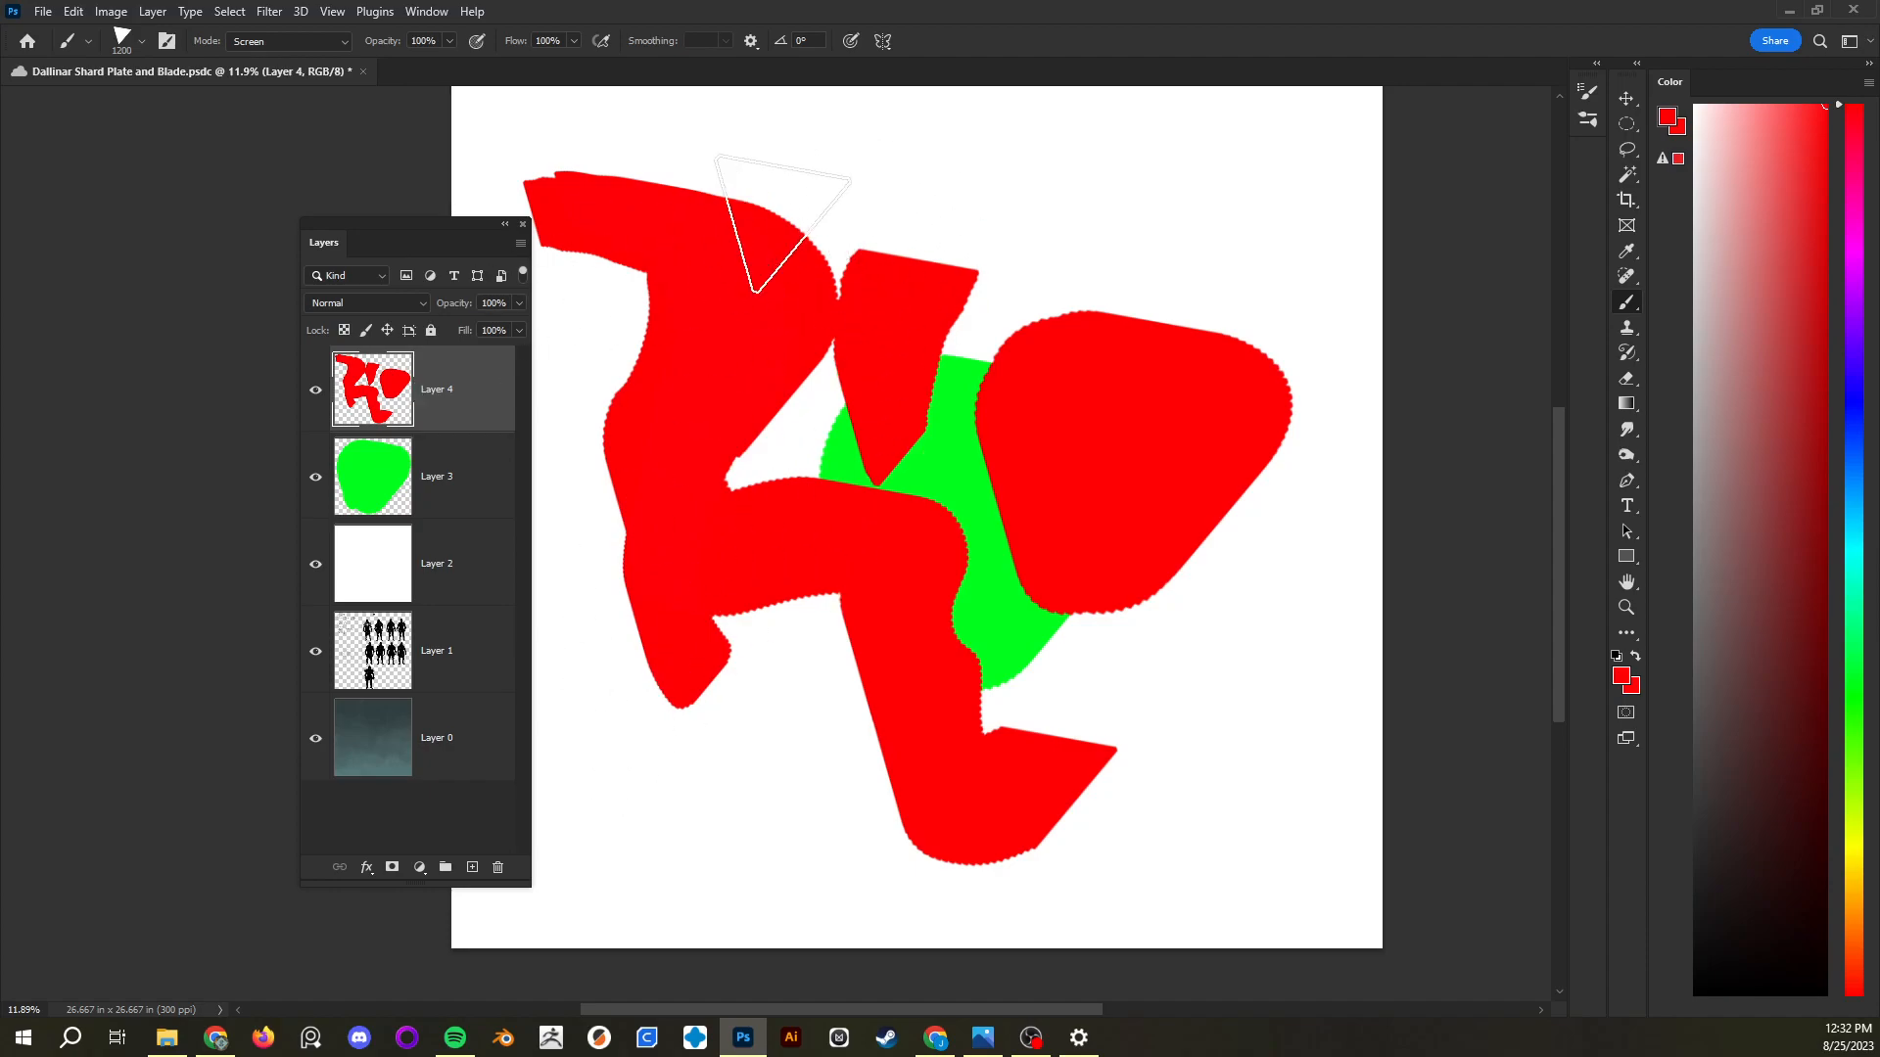
pyautogui.click(289, 41)
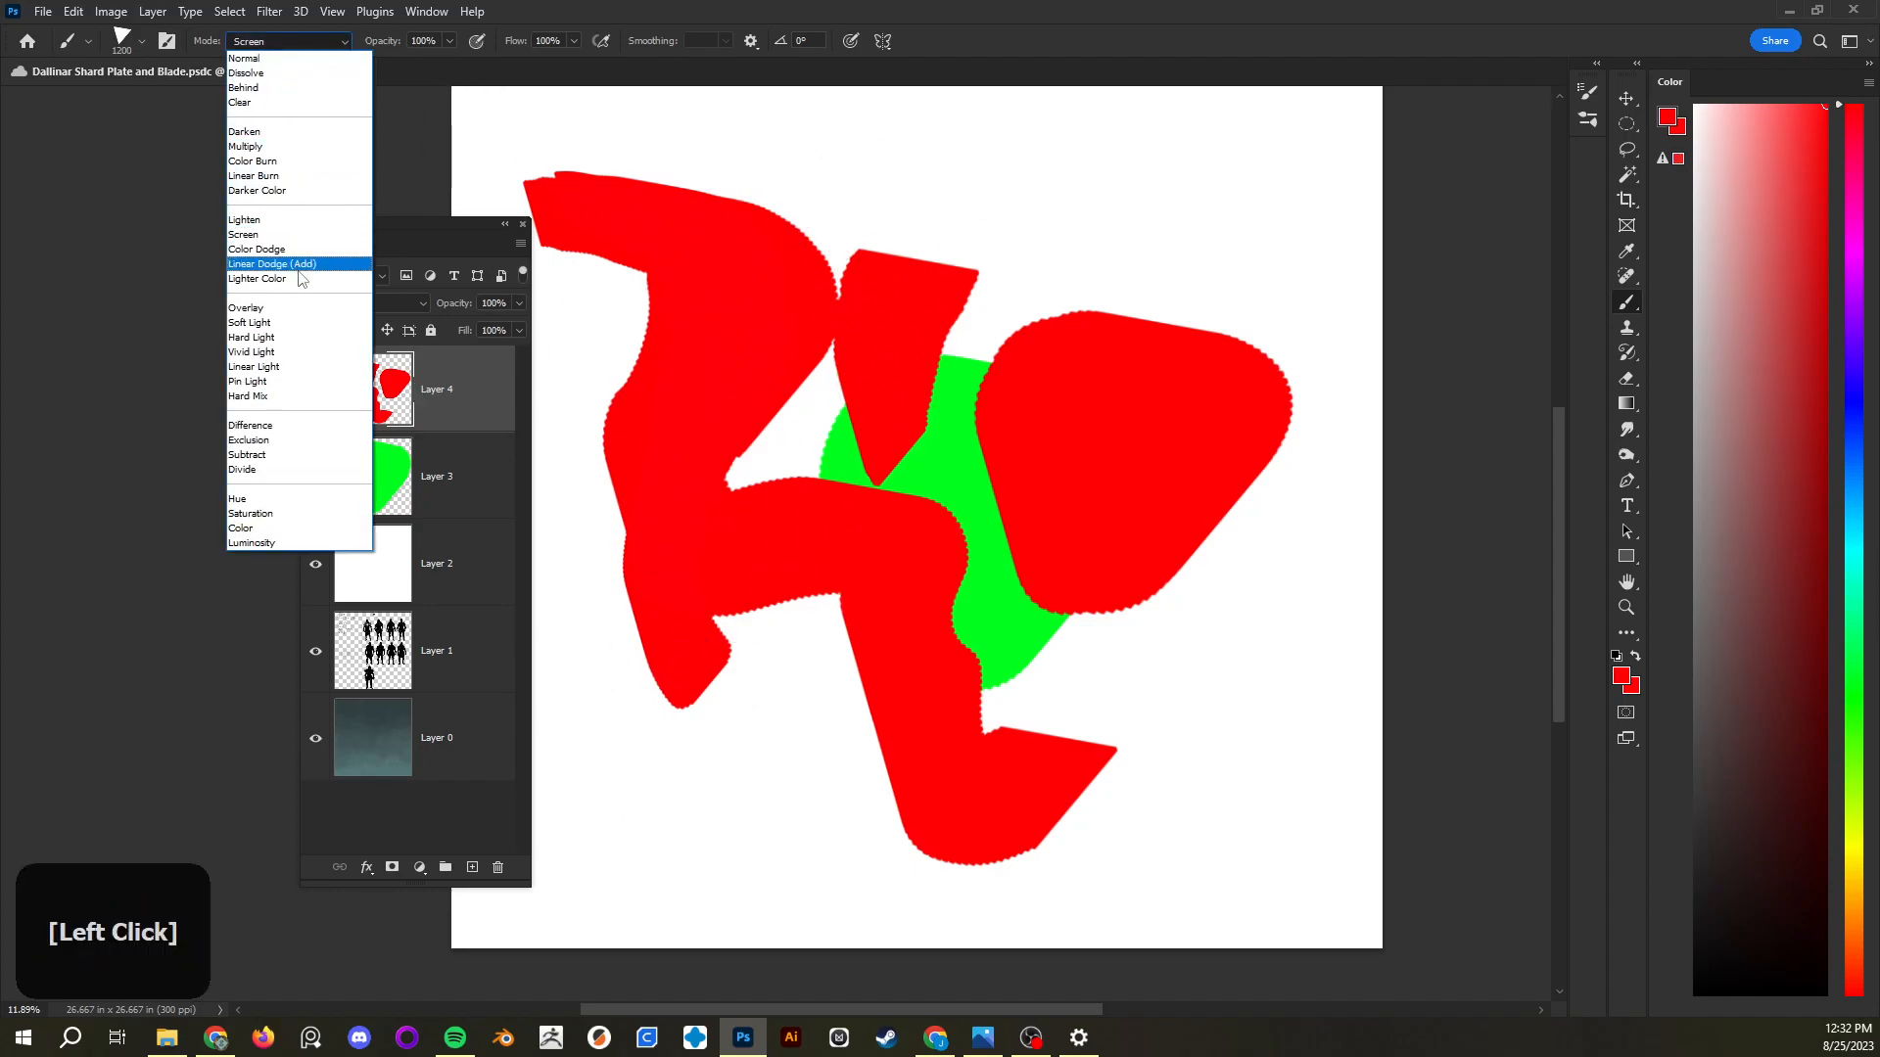
pyautogui.click(300, 312)
pyautogui.moveTo(689, 383)
pyautogui.mouseDown()
pyautogui.moveTo(858, 408)
pyautogui.moveTo(905, 542)
pyautogui.mouseUp()
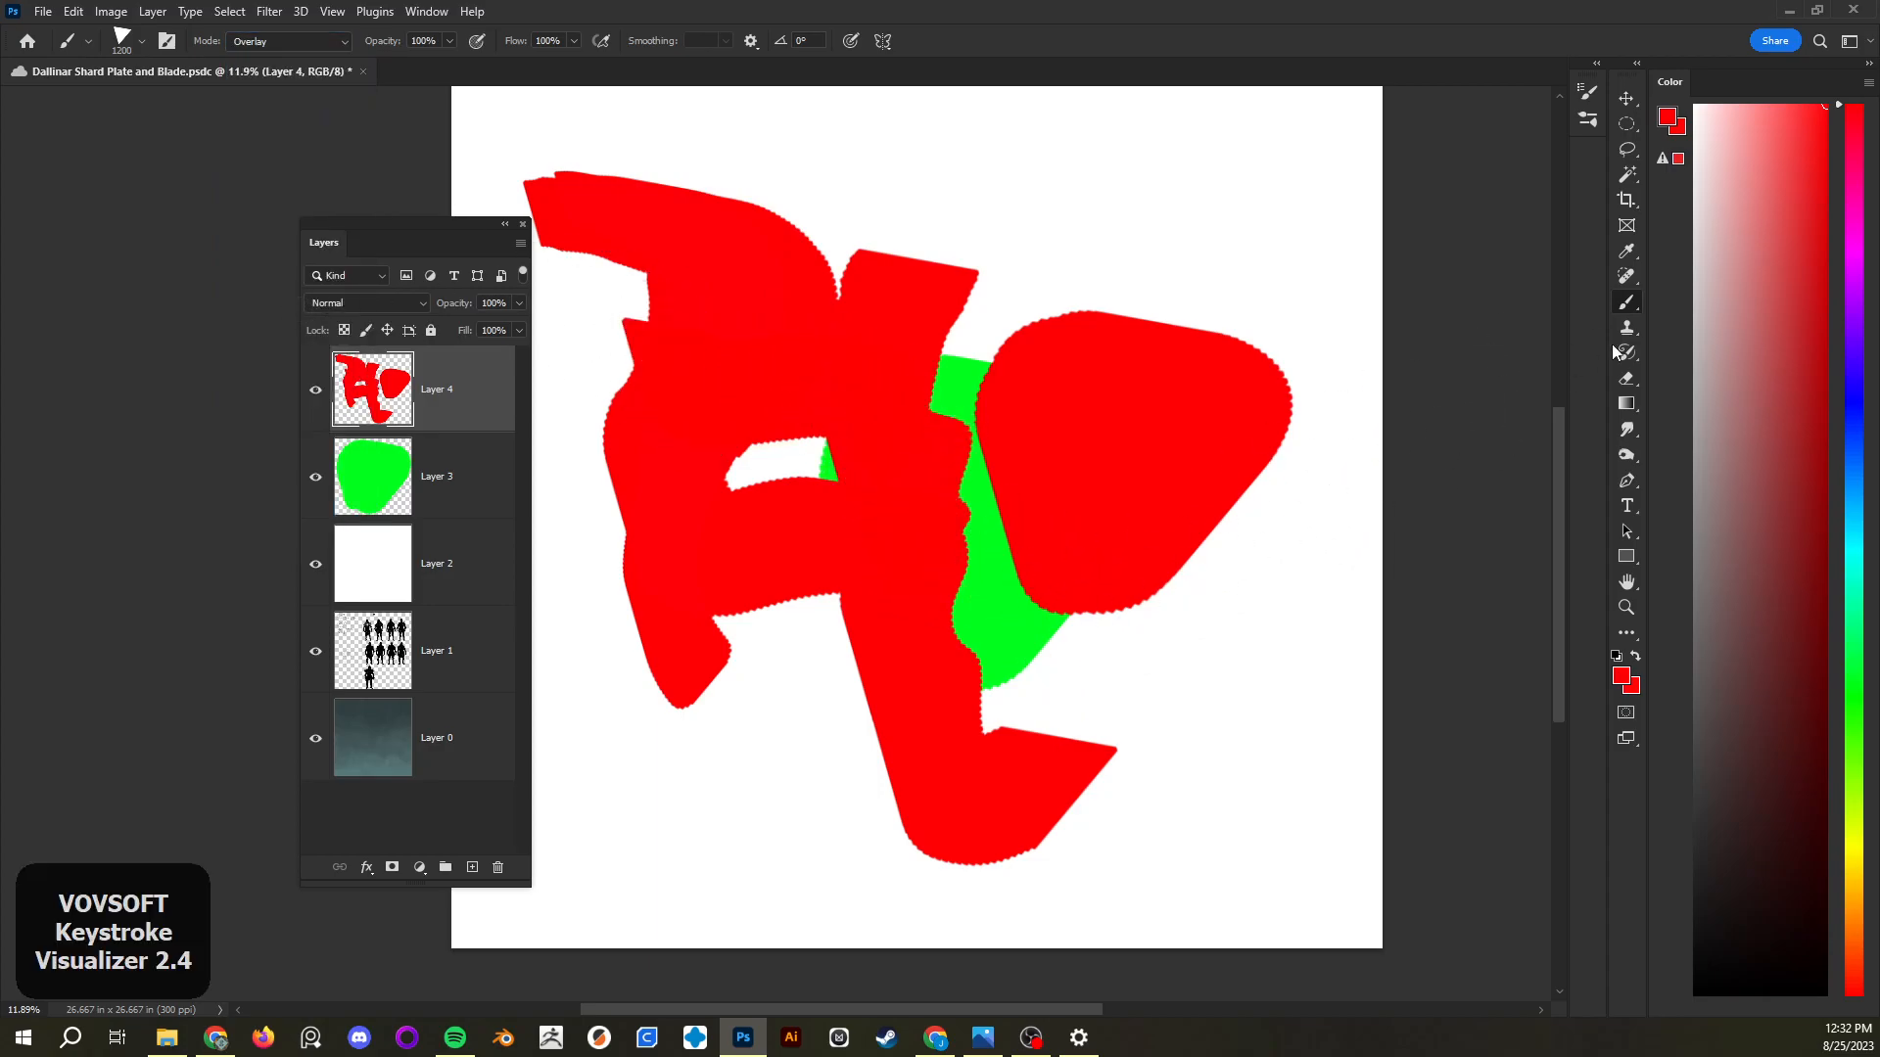
# Paint small red test strokes around the shapes with different brushes, including Hard Edge Chalky and Wide Soft Round
pyautogui.rightClick(1206, 414)
pyautogui.click(1392, 555)
pyautogui.moveTo(813, 827); pyautogui.dragTo(966, 722)
pyautogui.moveTo(865, 808); pyautogui.dragTo(954, 616)
pyautogui.rightClick(954, 616)
pyautogui.click(1330, 487)
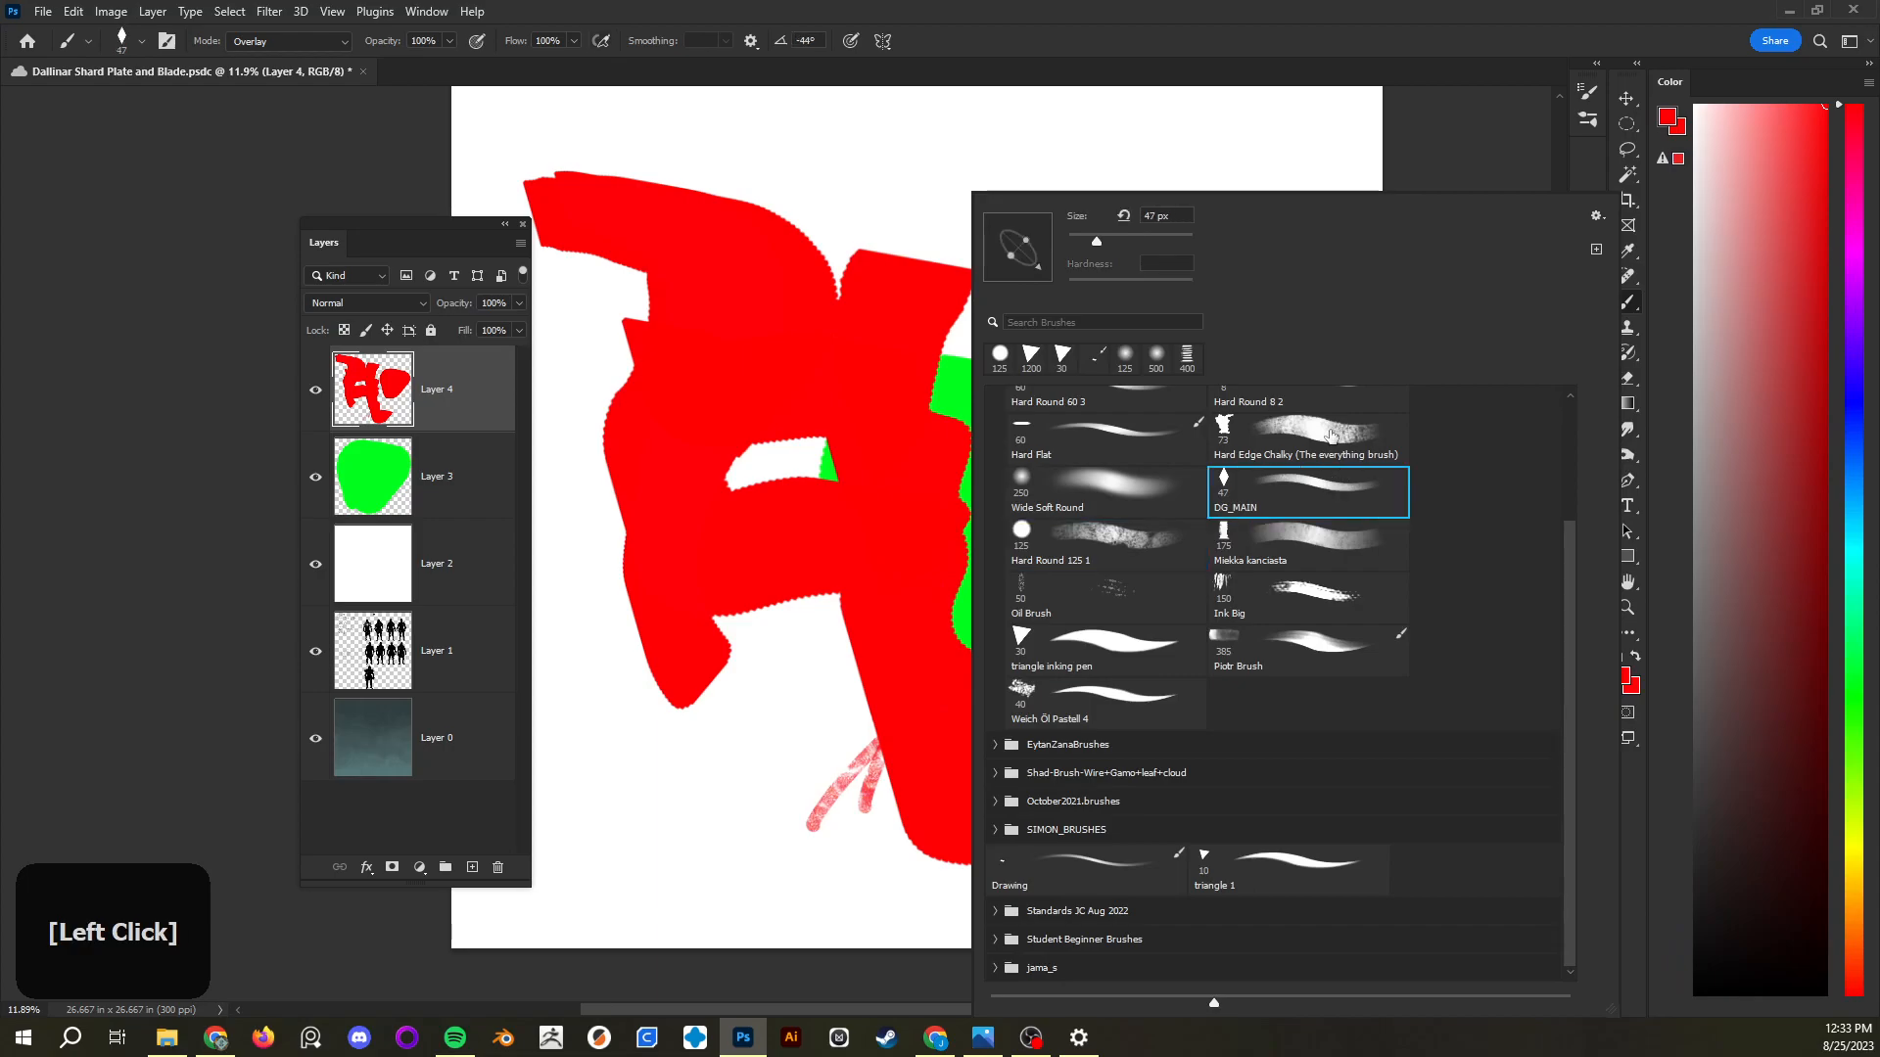
pyautogui.moveTo(864, 290); pyautogui.dragTo(939, 291)
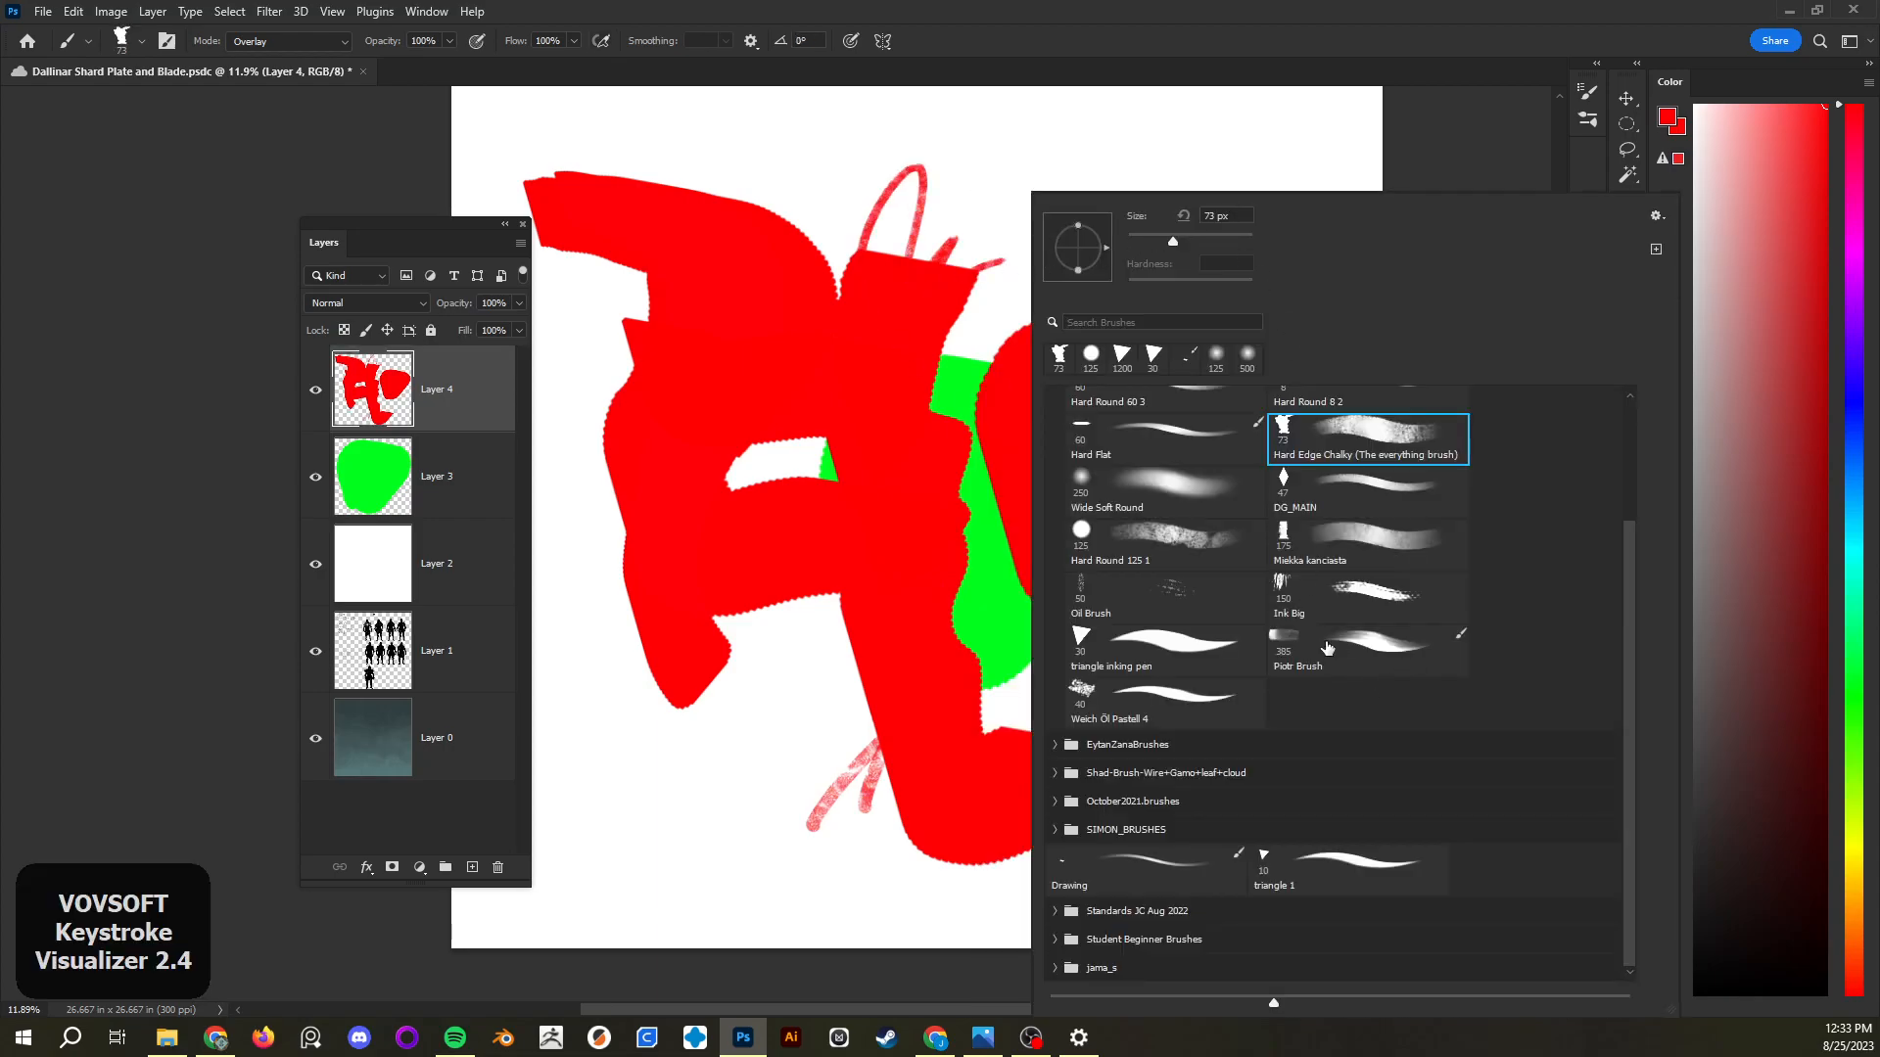
pyautogui.doubleClick(1166, 486)
pyautogui.moveTo(774, 736); pyautogui.dragTo(878, 671)
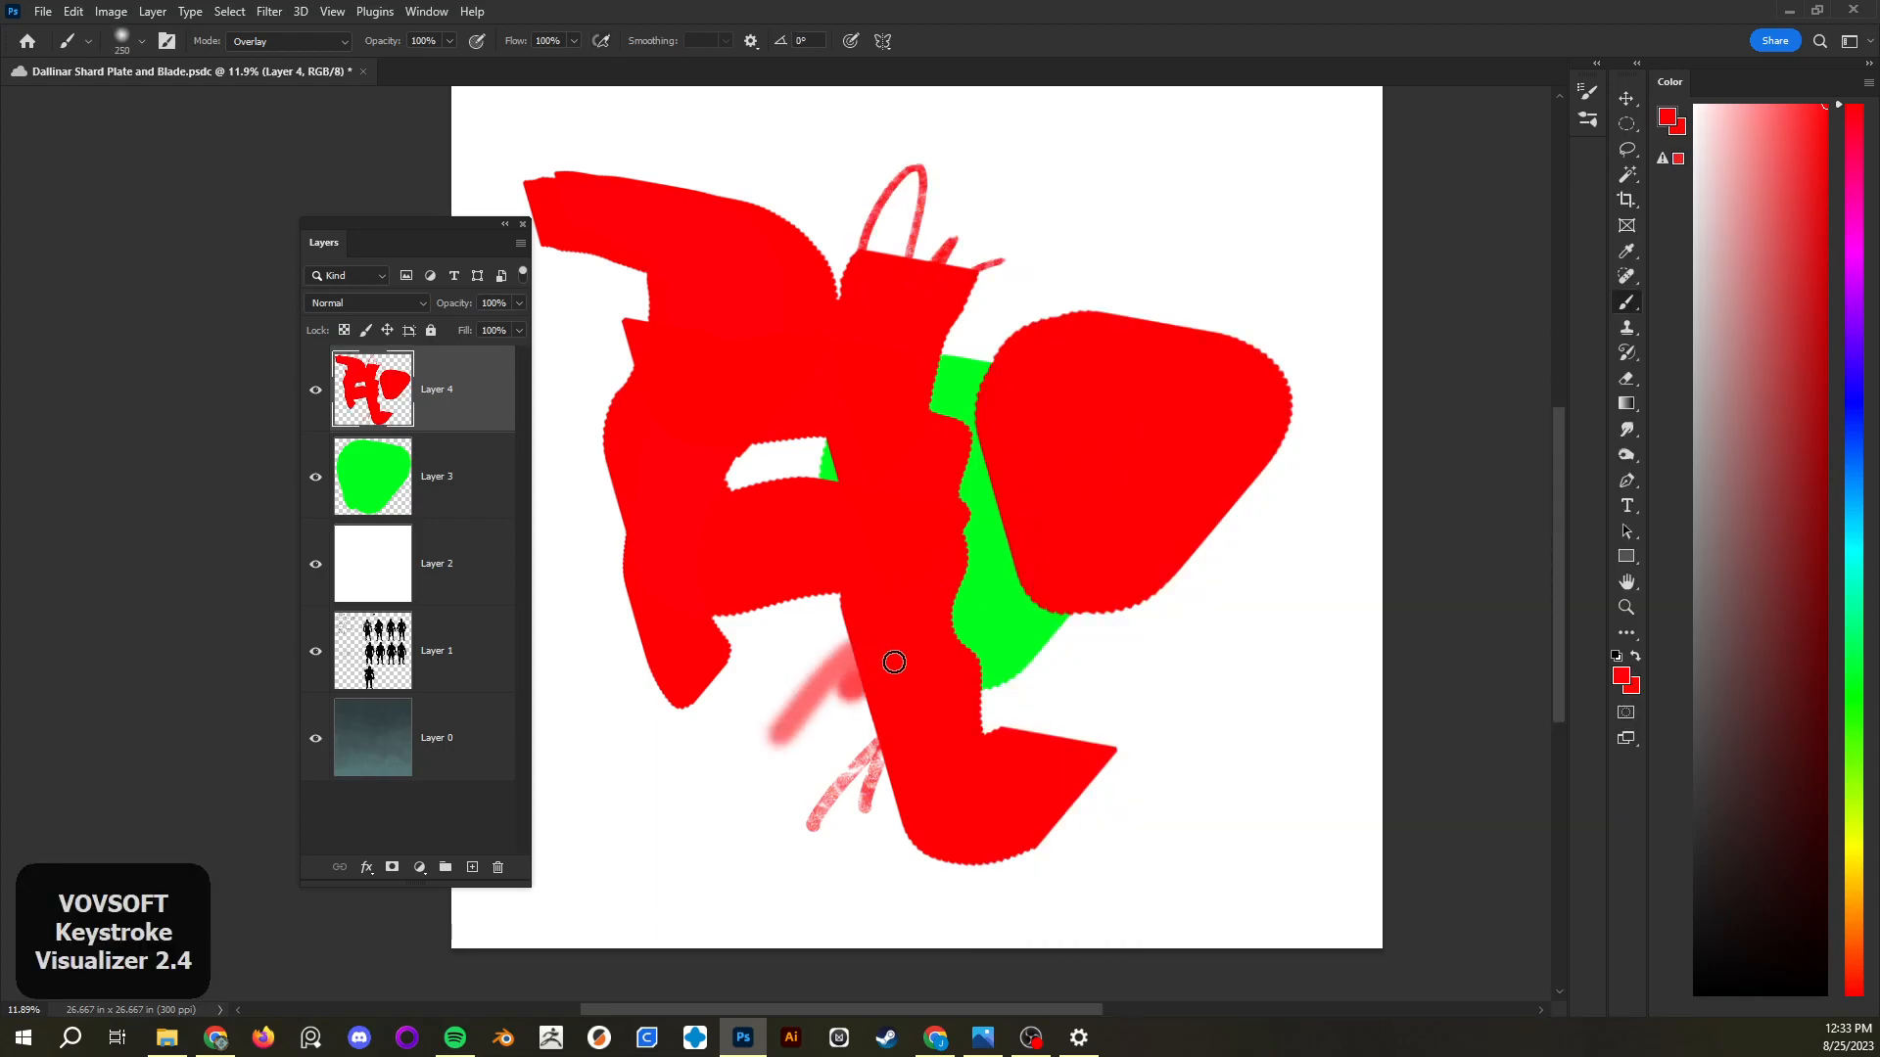
# Choose a deep blue and paint soft Overlay-mode strokes across the green shape and along the lower red strokes
pyautogui.click(1820, 341)
pyautogui.click(1841, 379)
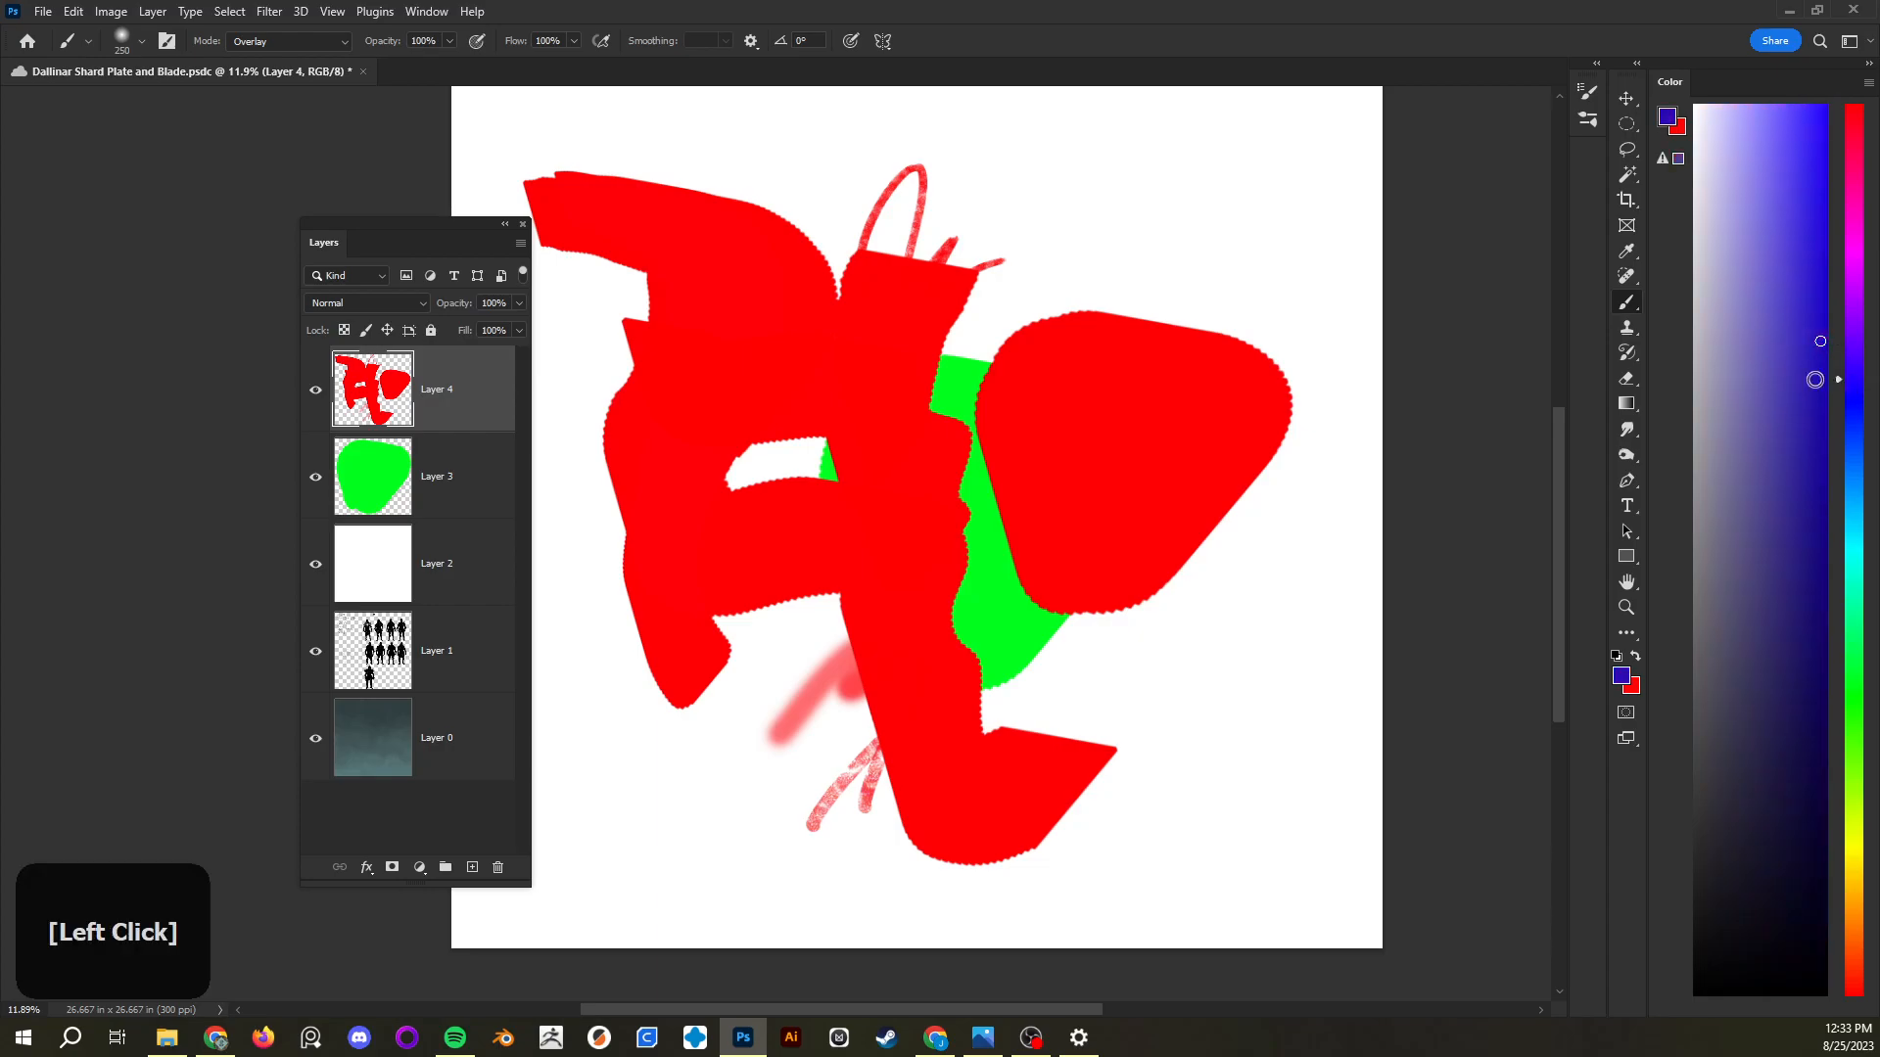
pyautogui.moveTo(927, 604)
pyautogui.mouseDown()
pyautogui.moveTo(948, 656)
pyautogui.moveTo(978, 654)
pyautogui.moveTo(995, 692)
pyautogui.moveTo(1046, 655)
pyautogui.mouseUp()
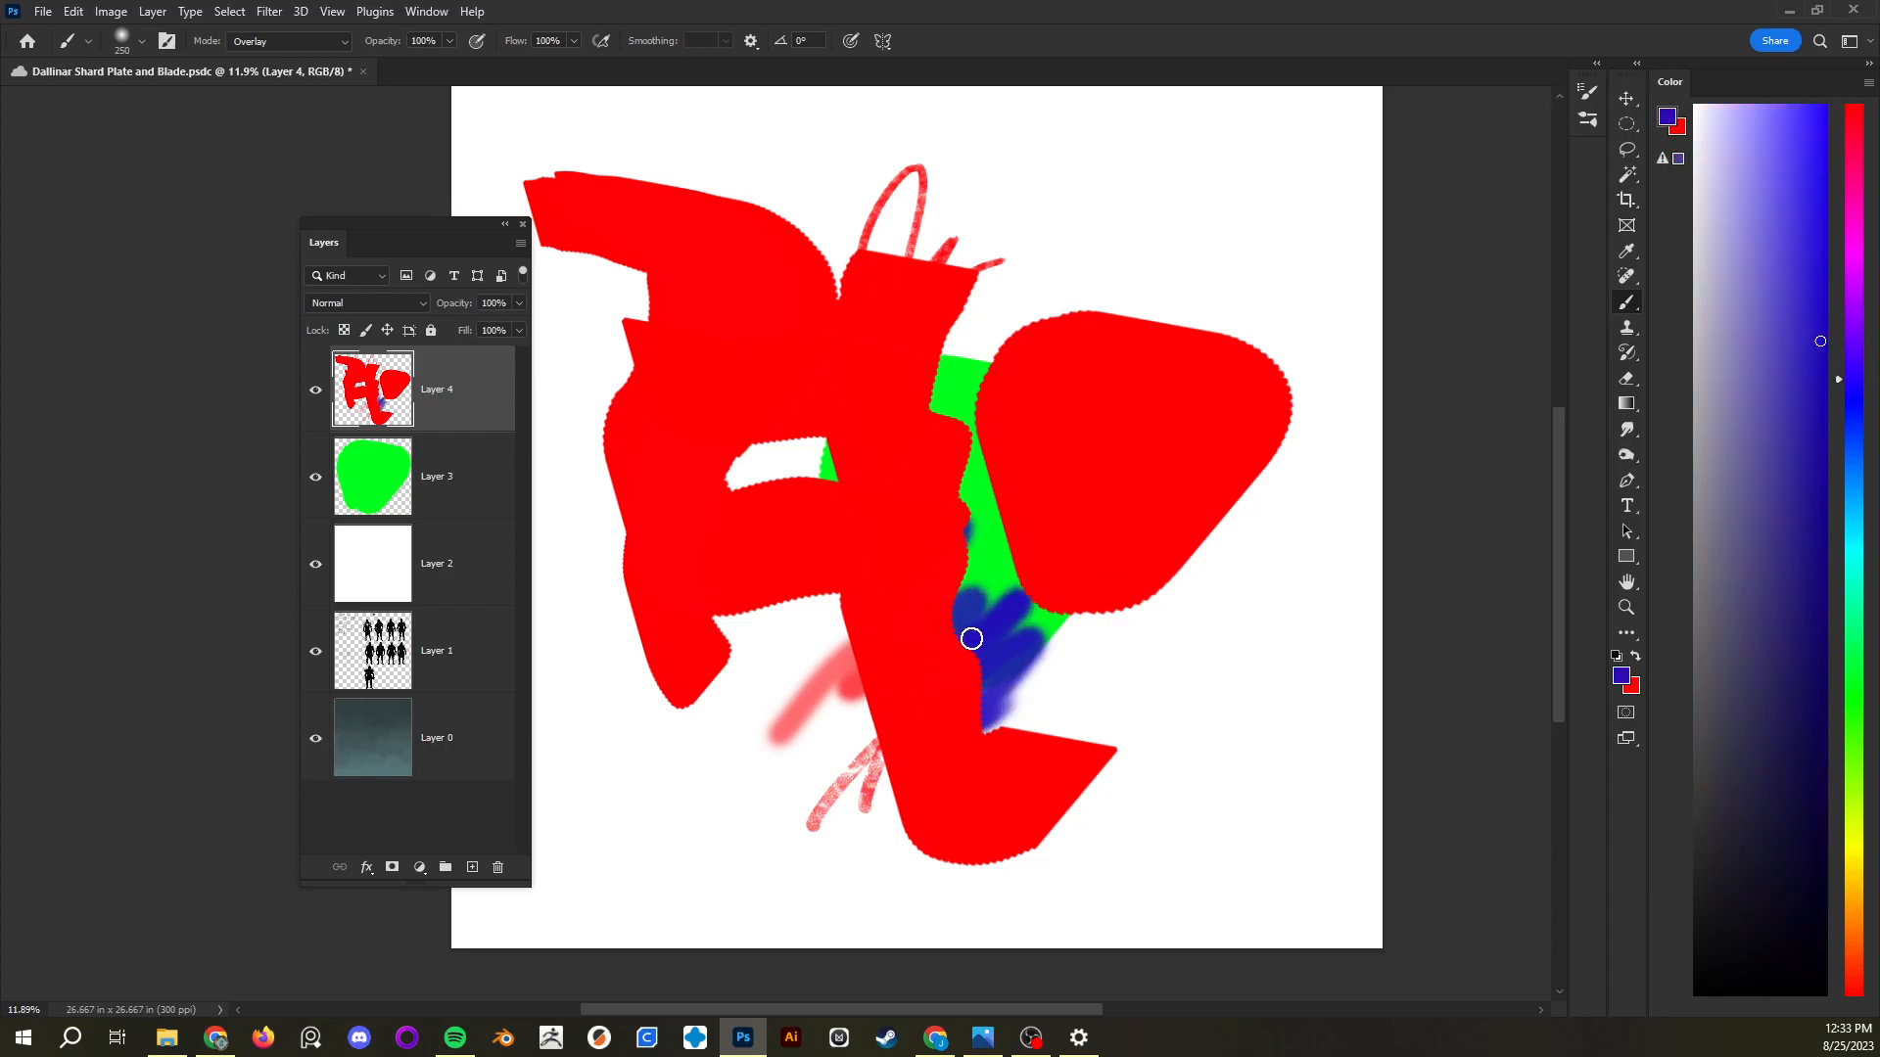
pyautogui.moveTo(828, 594)
pyautogui.mouseDown()
pyautogui.moveTo(780, 674)
pyautogui.moveTo(797, 634)
pyautogui.moveTo(778, 651)
pyautogui.moveTo(738, 592)
pyautogui.moveTo(704, 690)
pyautogui.moveTo(612, 599)
pyautogui.mouseUp()
# Set the brush mode to Multiply and paint a blue stroke diagonally across the red shapes on Layer 4
pyautogui.click(289, 44)
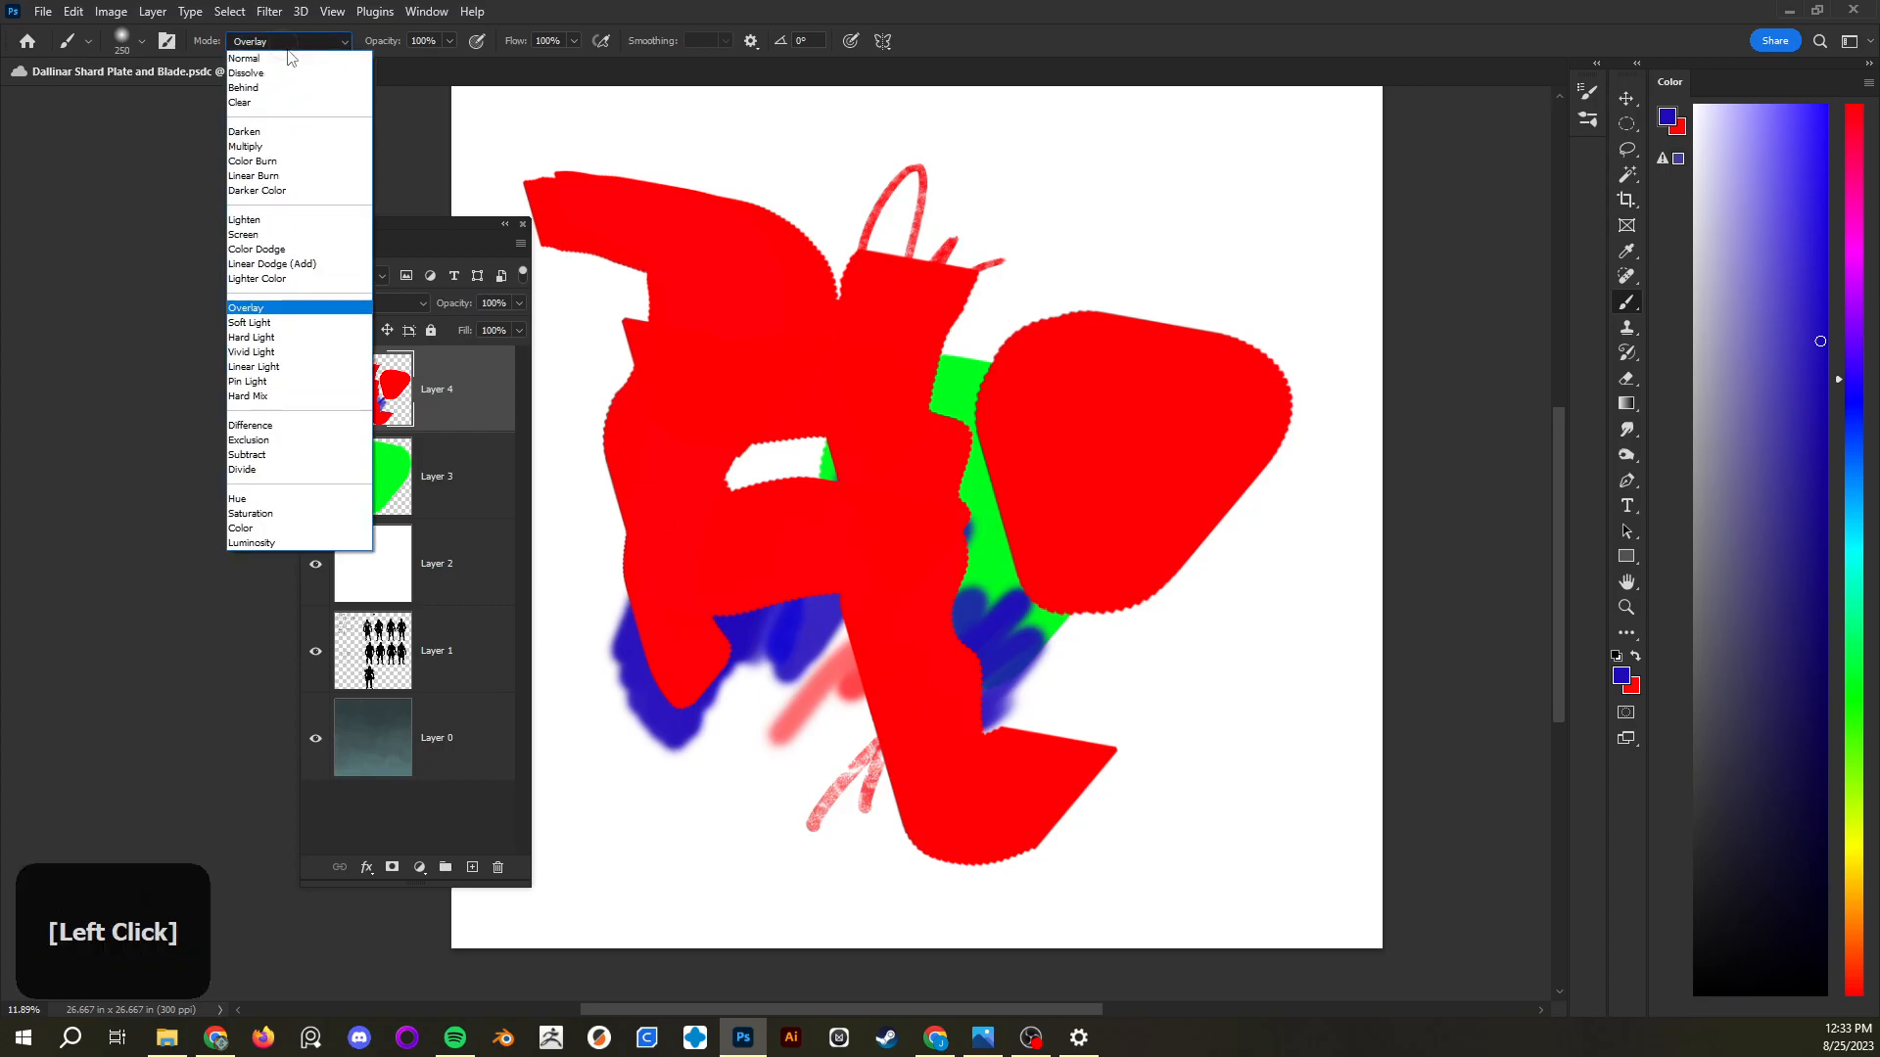
pyautogui.click(246, 145)
pyautogui.moveTo(639, 462)
pyautogui.mouseDown()
pyautogui.moveTo(602, 451)
pyautogui.moveTo(643, 387)
pyautogui.moveTo(759, 407)
pyautogui.moveTo(932, 562)
pyautogui.moveTo(967, 729)
pyautogui.mouseUp()
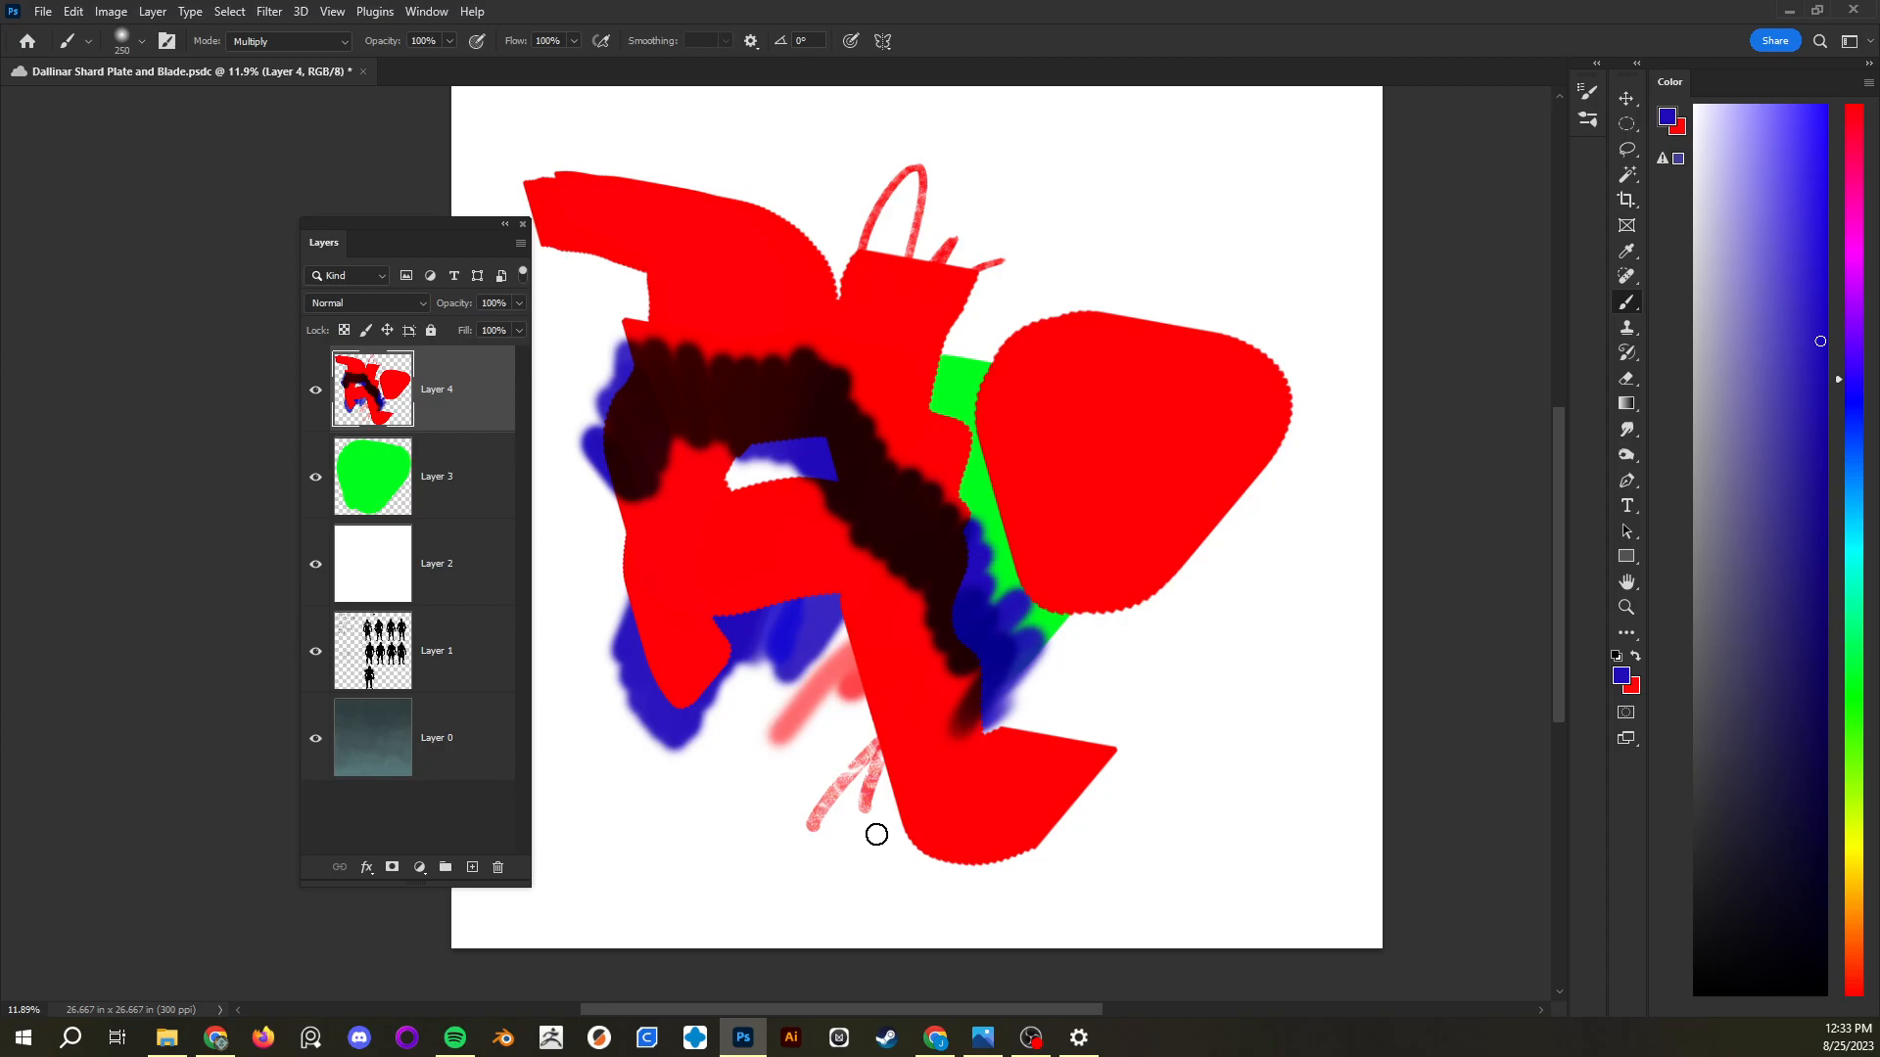
# Set the brush mode back to Normal and paint blue strokes over the middle of the red and green shapes
pyautogui.click(290, 41)
pyautogui.click(294, 58)
pyautogui.moveTo(1008, 438); pyautogui.dragTo(889, 609)
pyautogui.moveTo(936, 543)
pyautogui.mouseDown()
pyautogui.moveTo(943, 592)
pyautogui.moveTo(995, 650)
pyautogui.moveTo(1054, 658)
pyautogui.moveTo(1065, 635)
pyautogui.mouseUp()
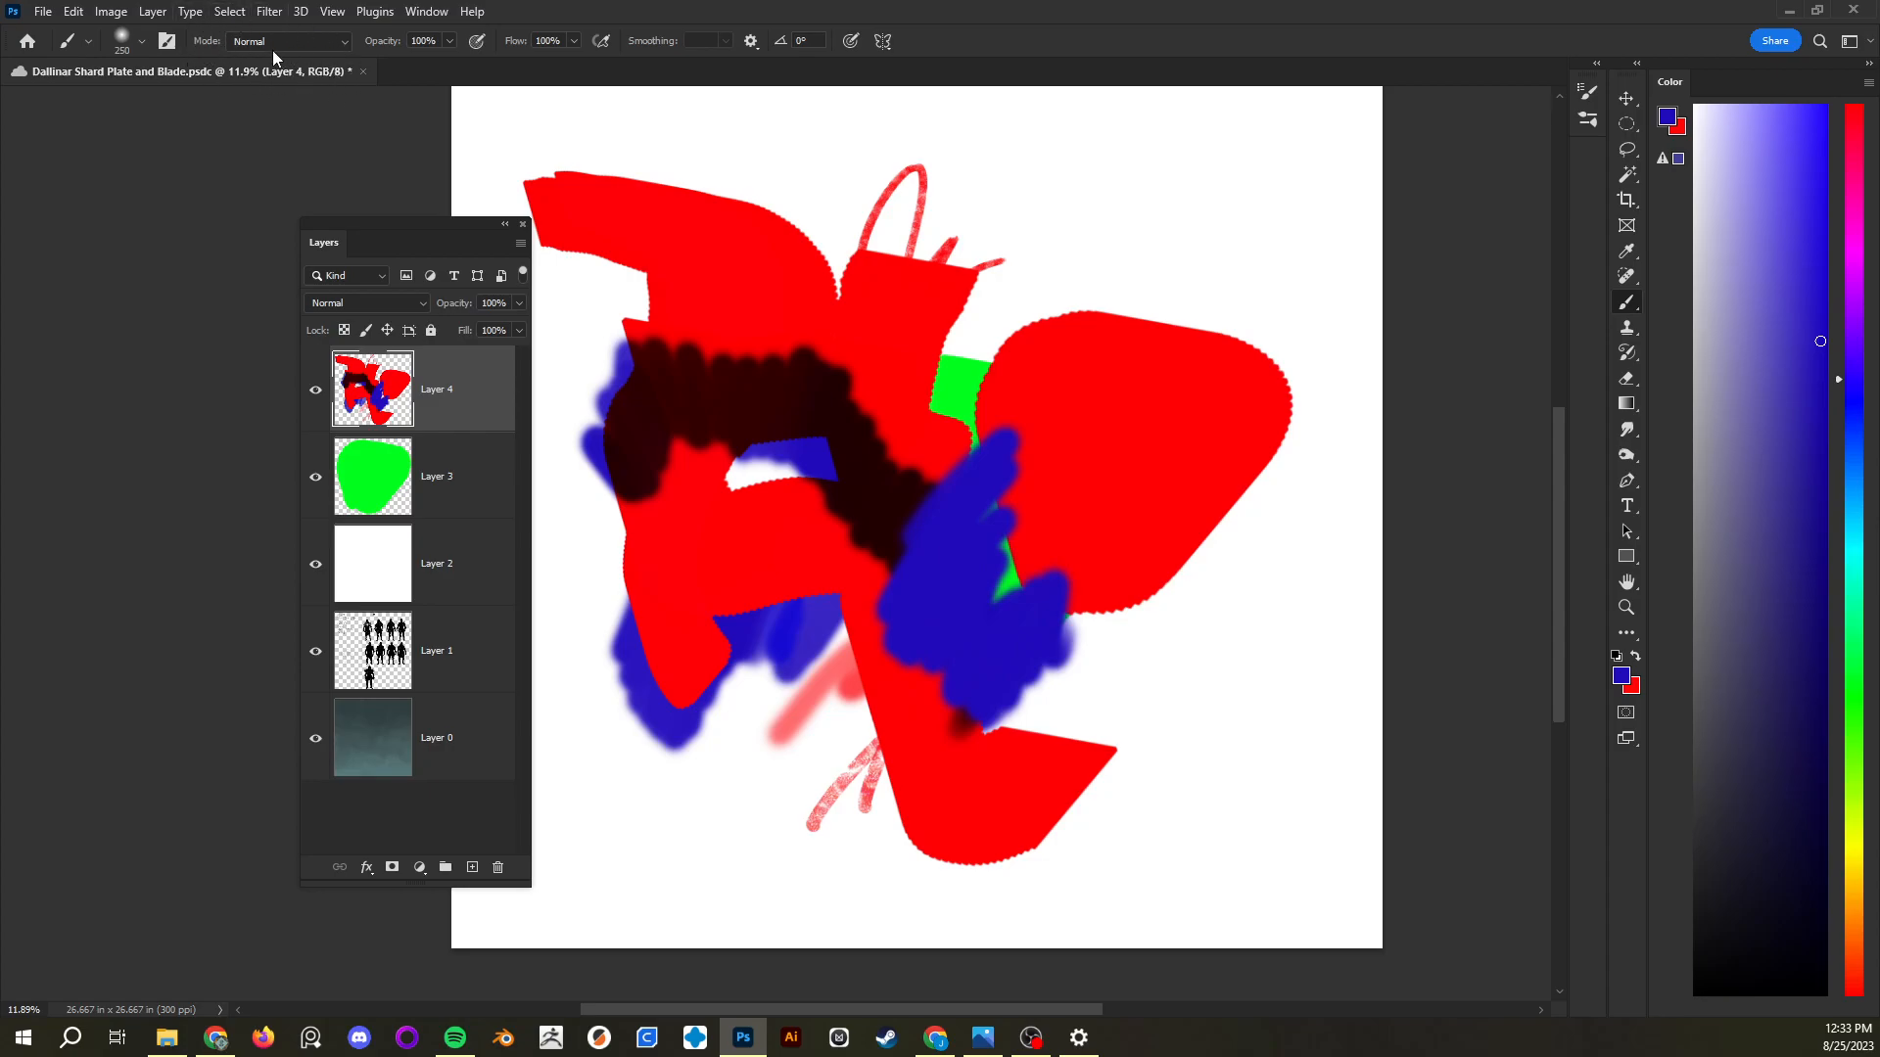
# Delete Layer 4, Layer 3 and the white Layer 2 one after another
pyautogui.moveTo(471, 445); pyautogui.dragTo(497, 867)
pyautogui.moveTo(470, 387); pyautogui.dragTo(497, 868)
pyautogui.moveTo(437, 419); pyautogui.dragTo(497, 866)
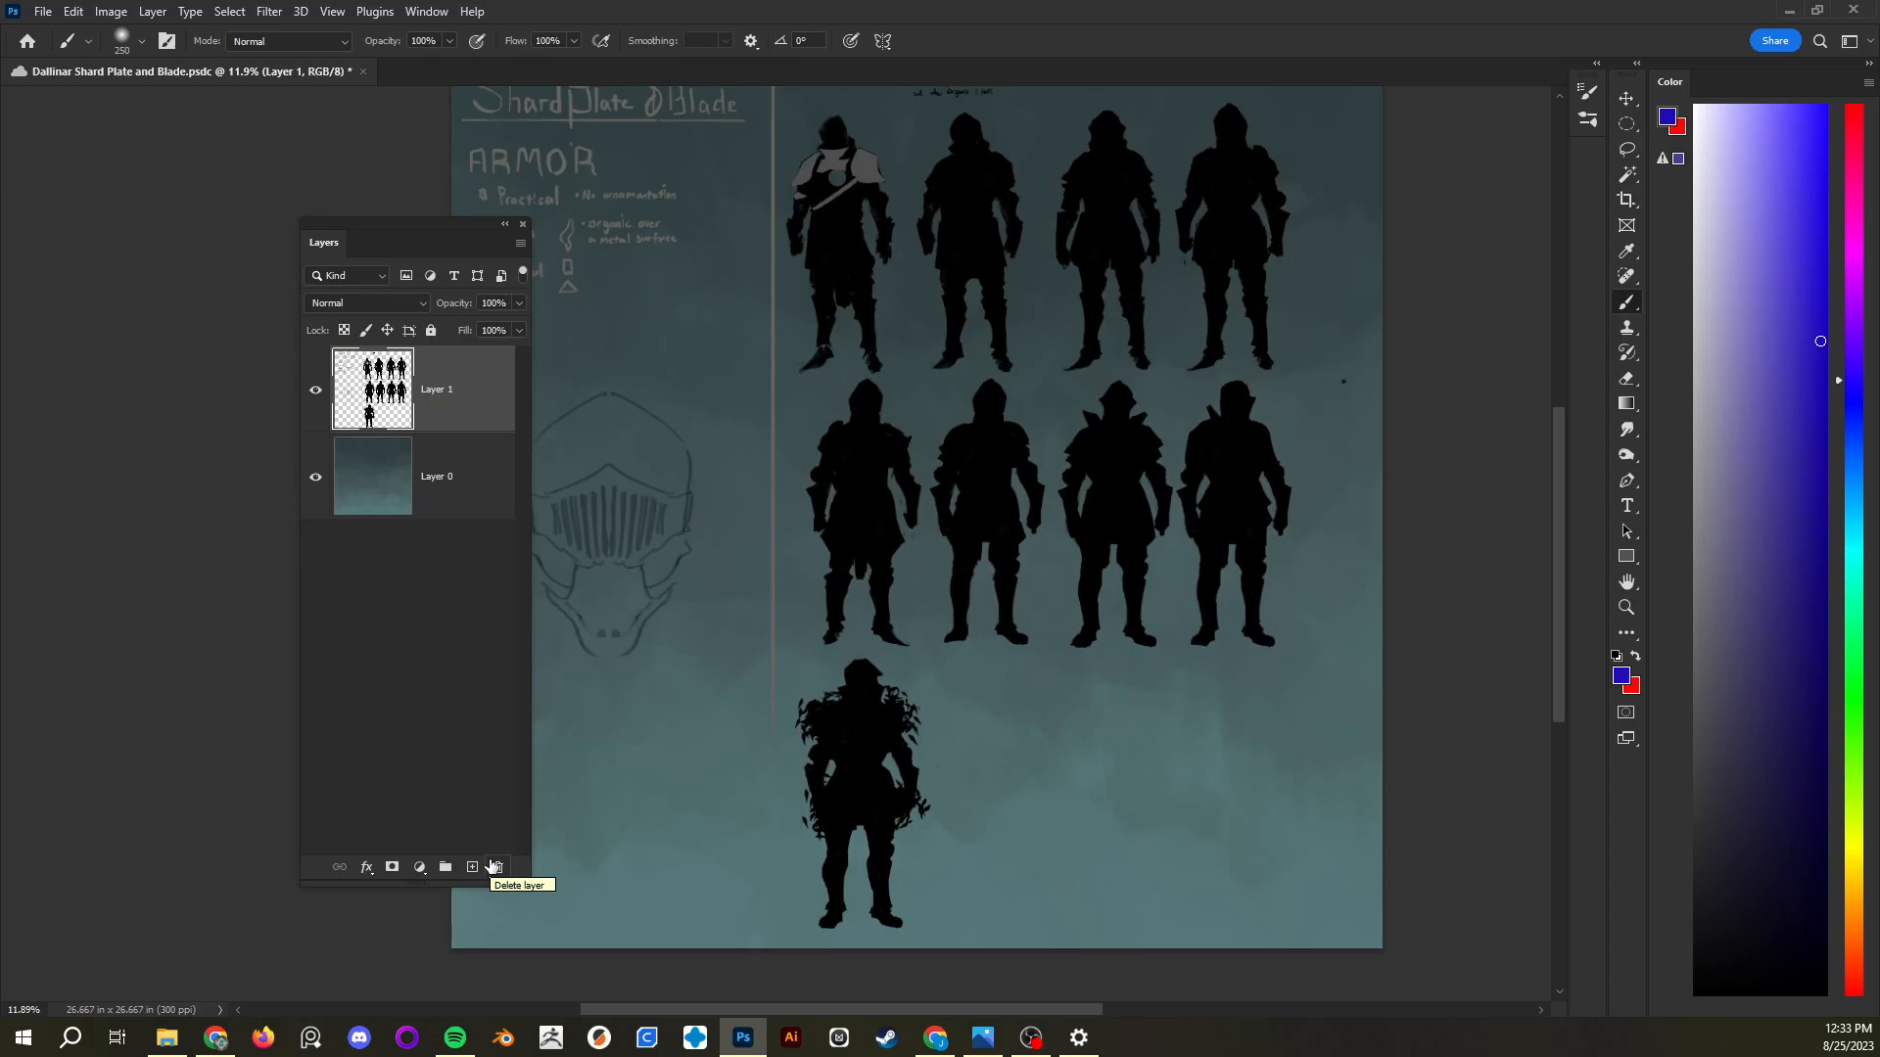
pyautogui.click(520, 243)
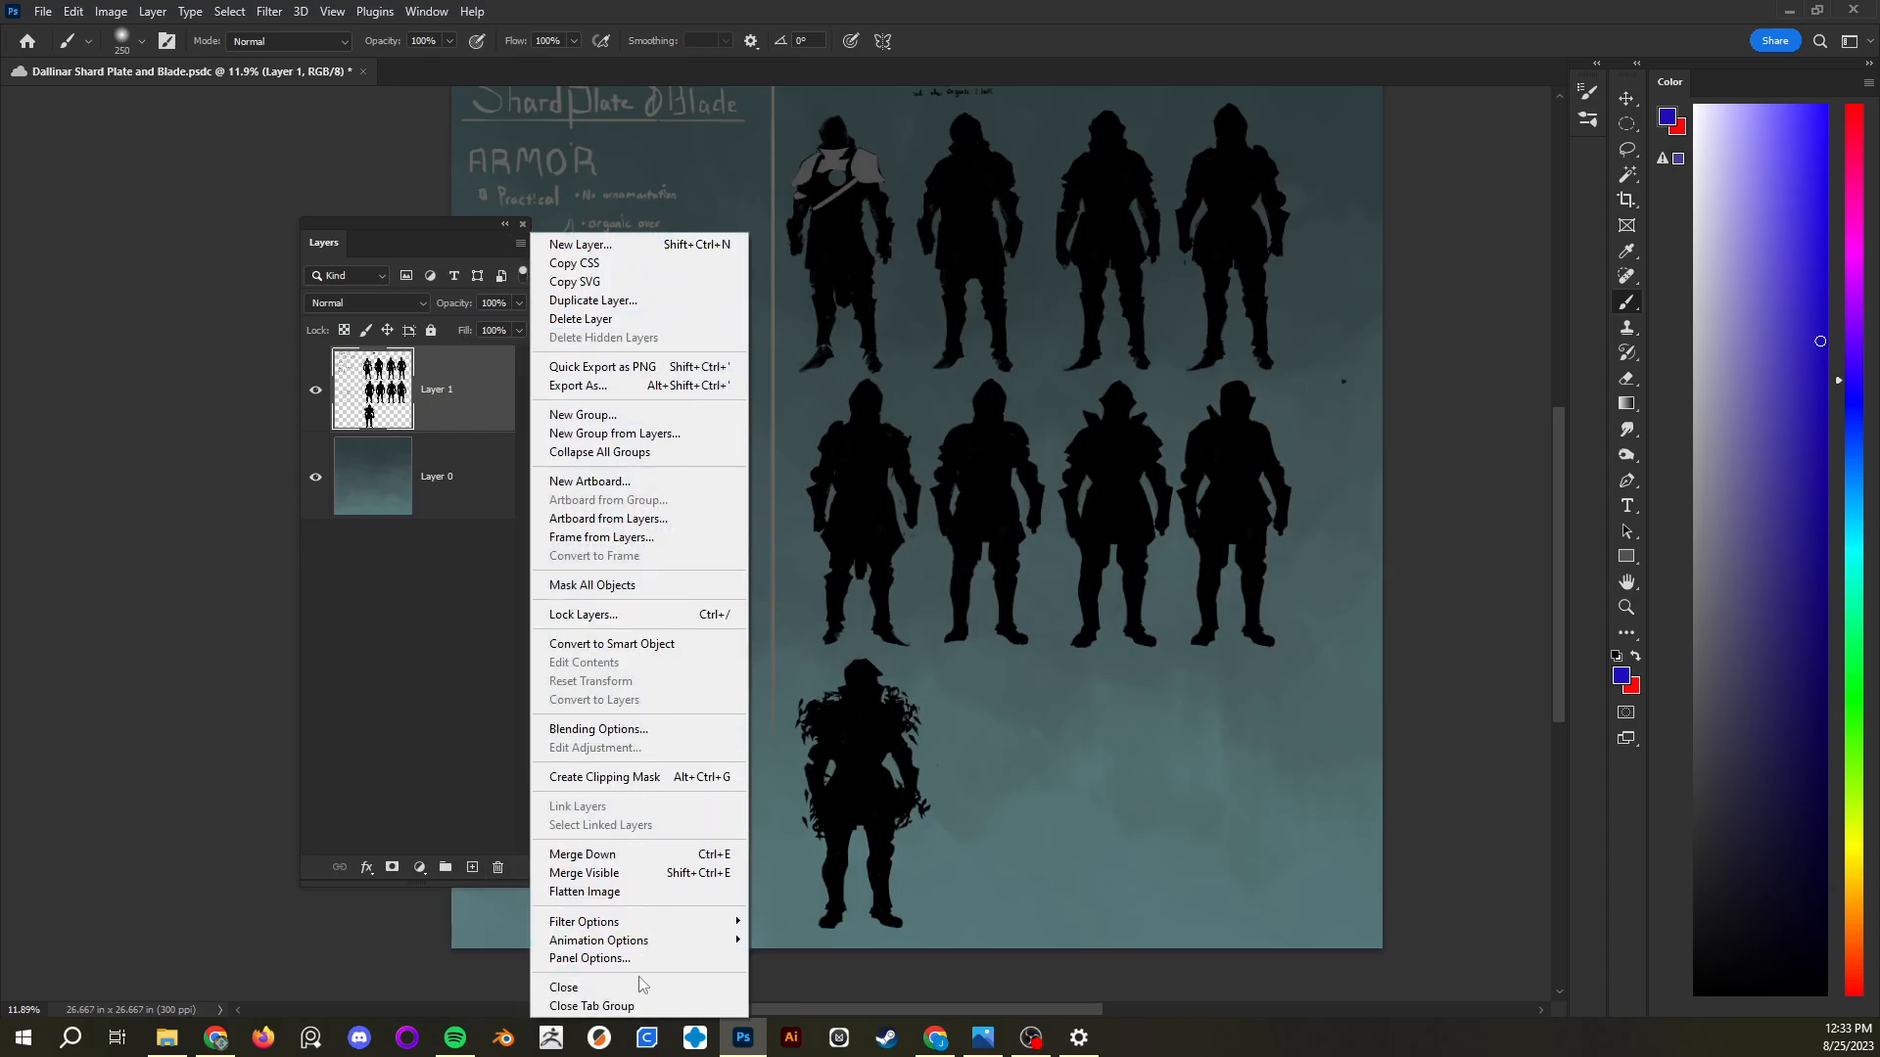
pyautogui.click(442, 601)
pyautogui.click(466, 406)
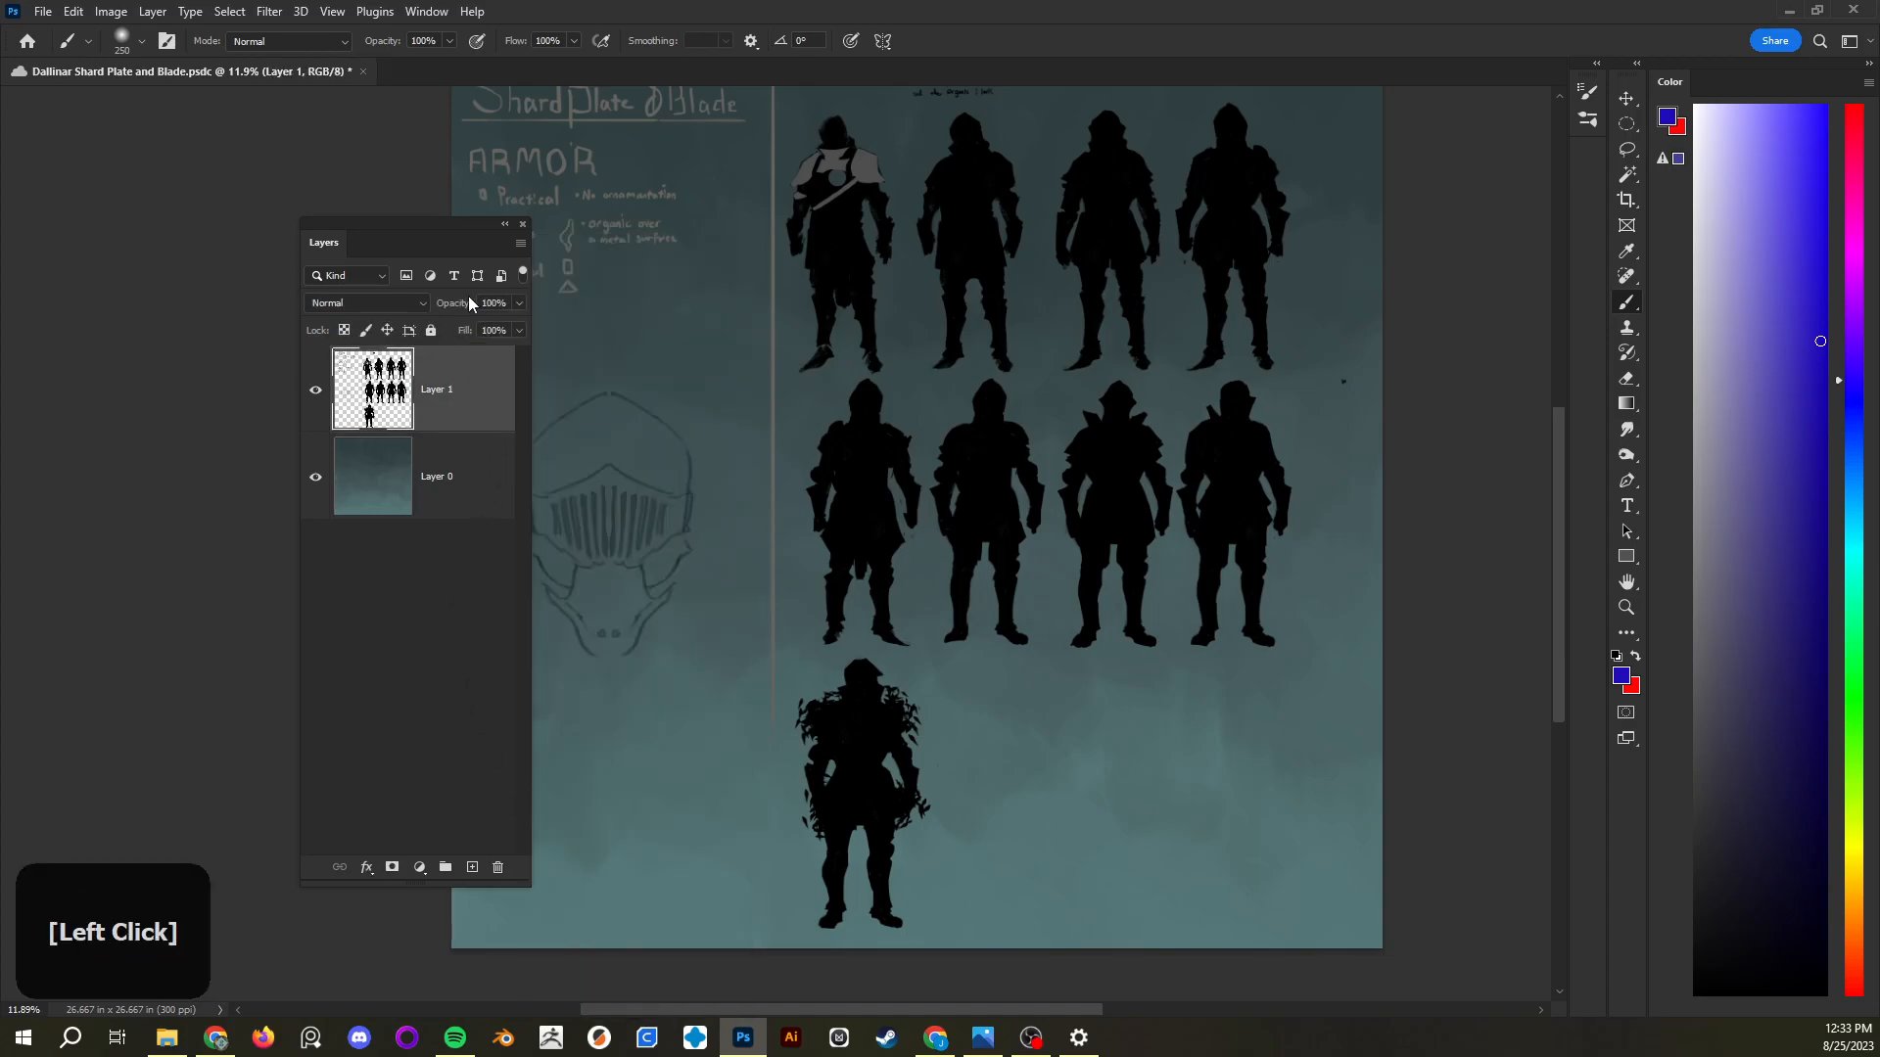
pyautogui.moveTo(436, 223); pyautogui.dragTo(473, 217)
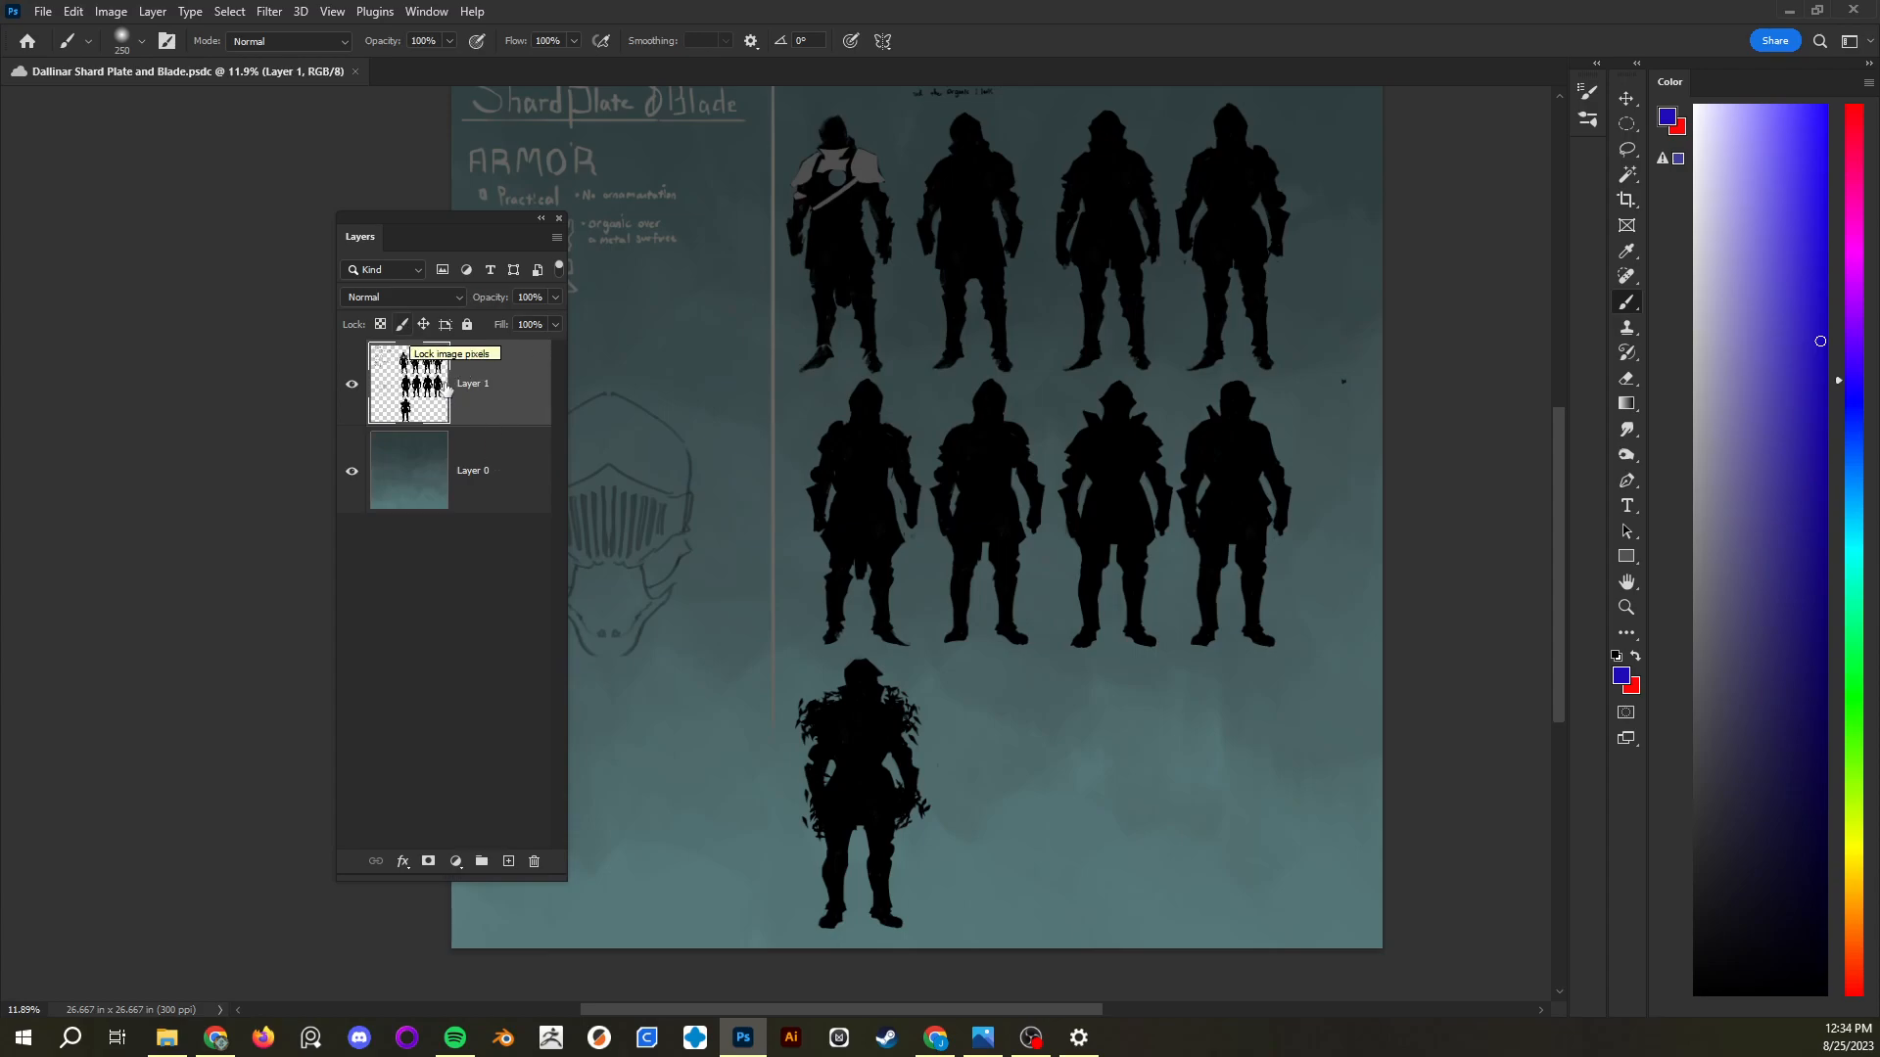
pyautogui.rightClick(488, 402)
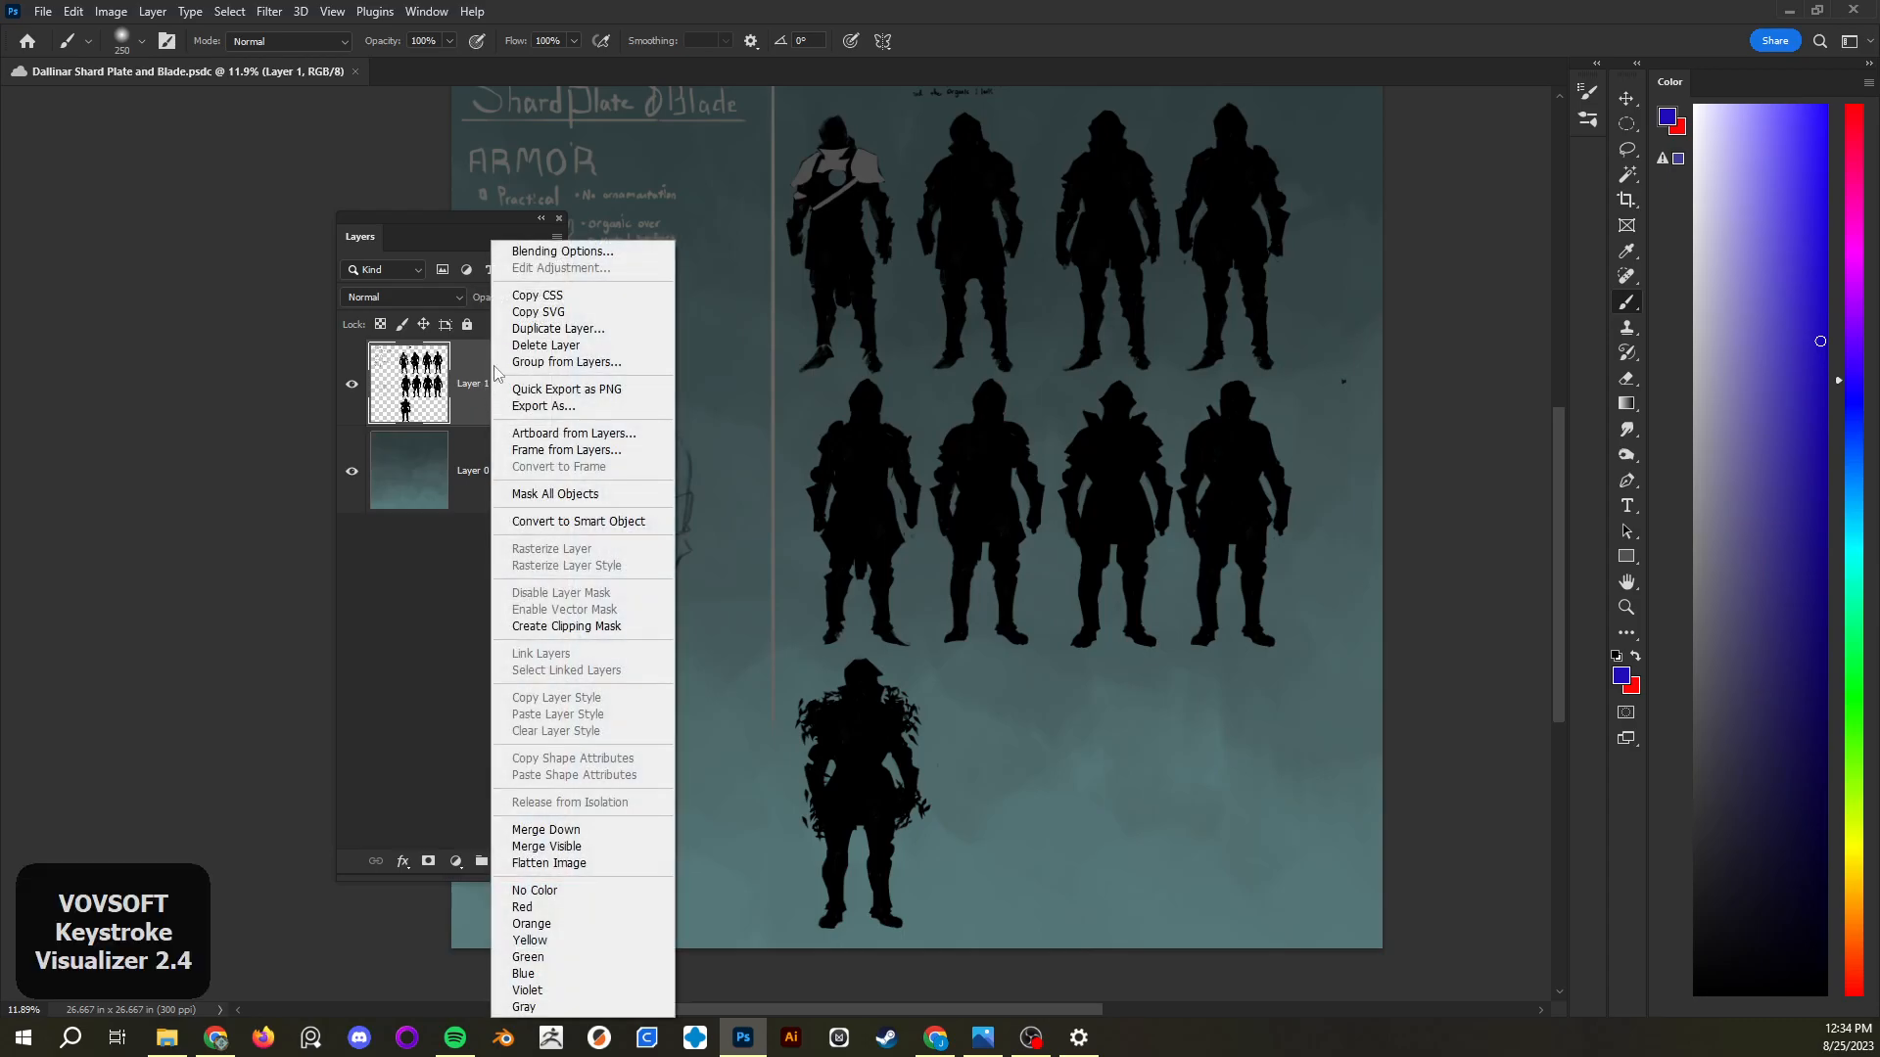
pyautogui.click(470, 393)
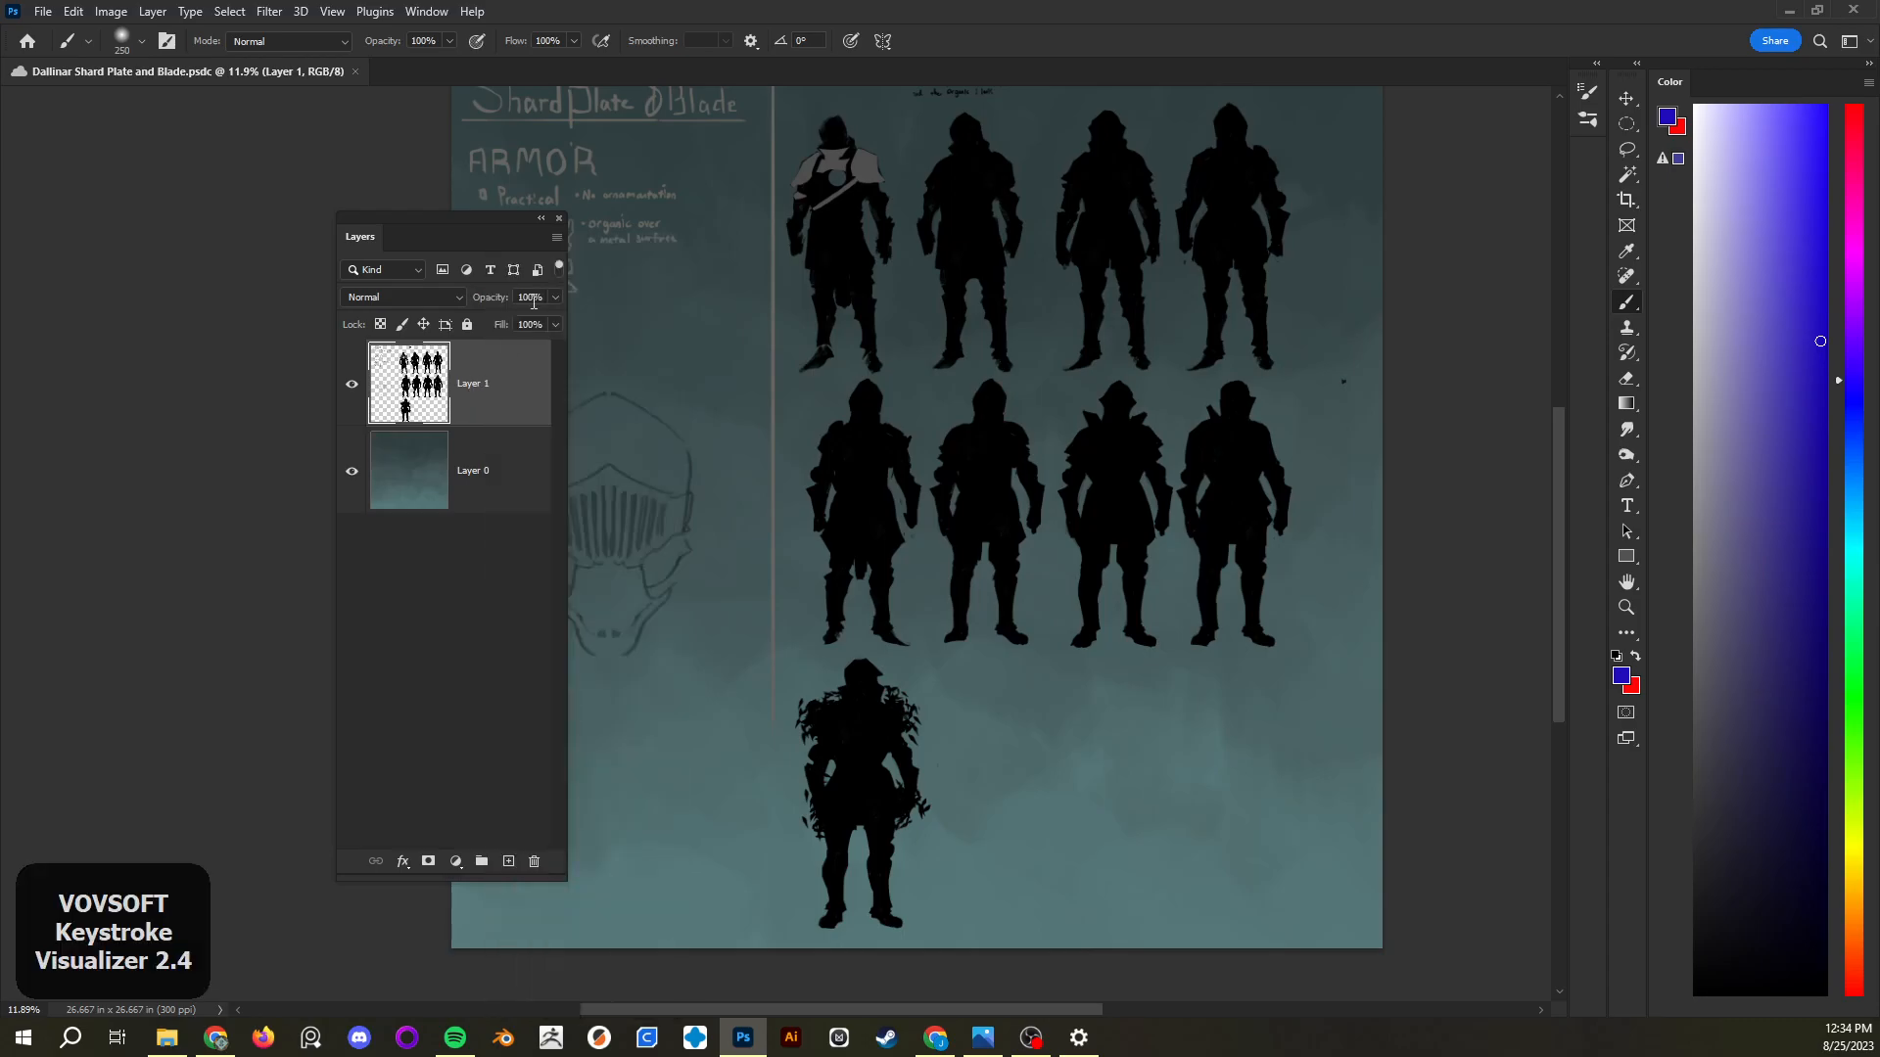
# Try merging Layer 1 down into Layer 0 and undo the merge
pyautogui.click(556, 237)
pyautogui.click(498, 394)
pyautogui.rightClick(498, 393)
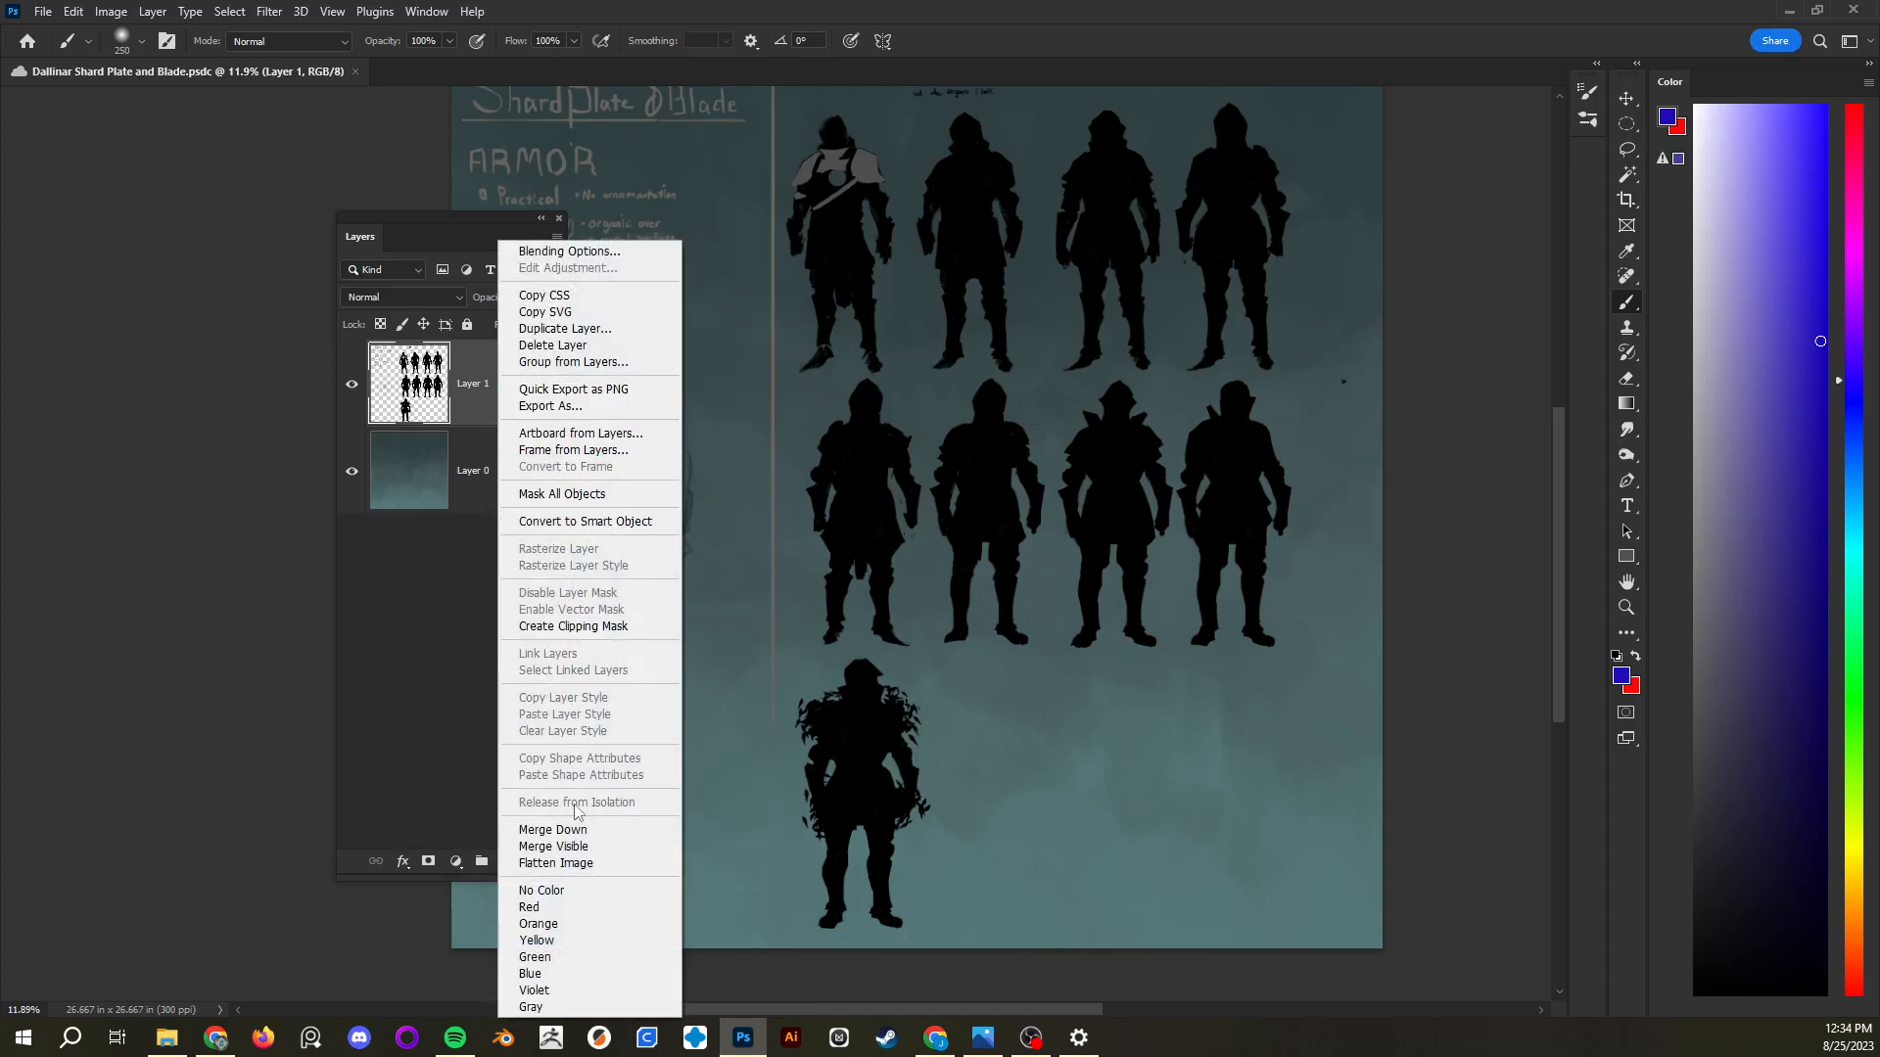
pyautogui.click(608, 834)
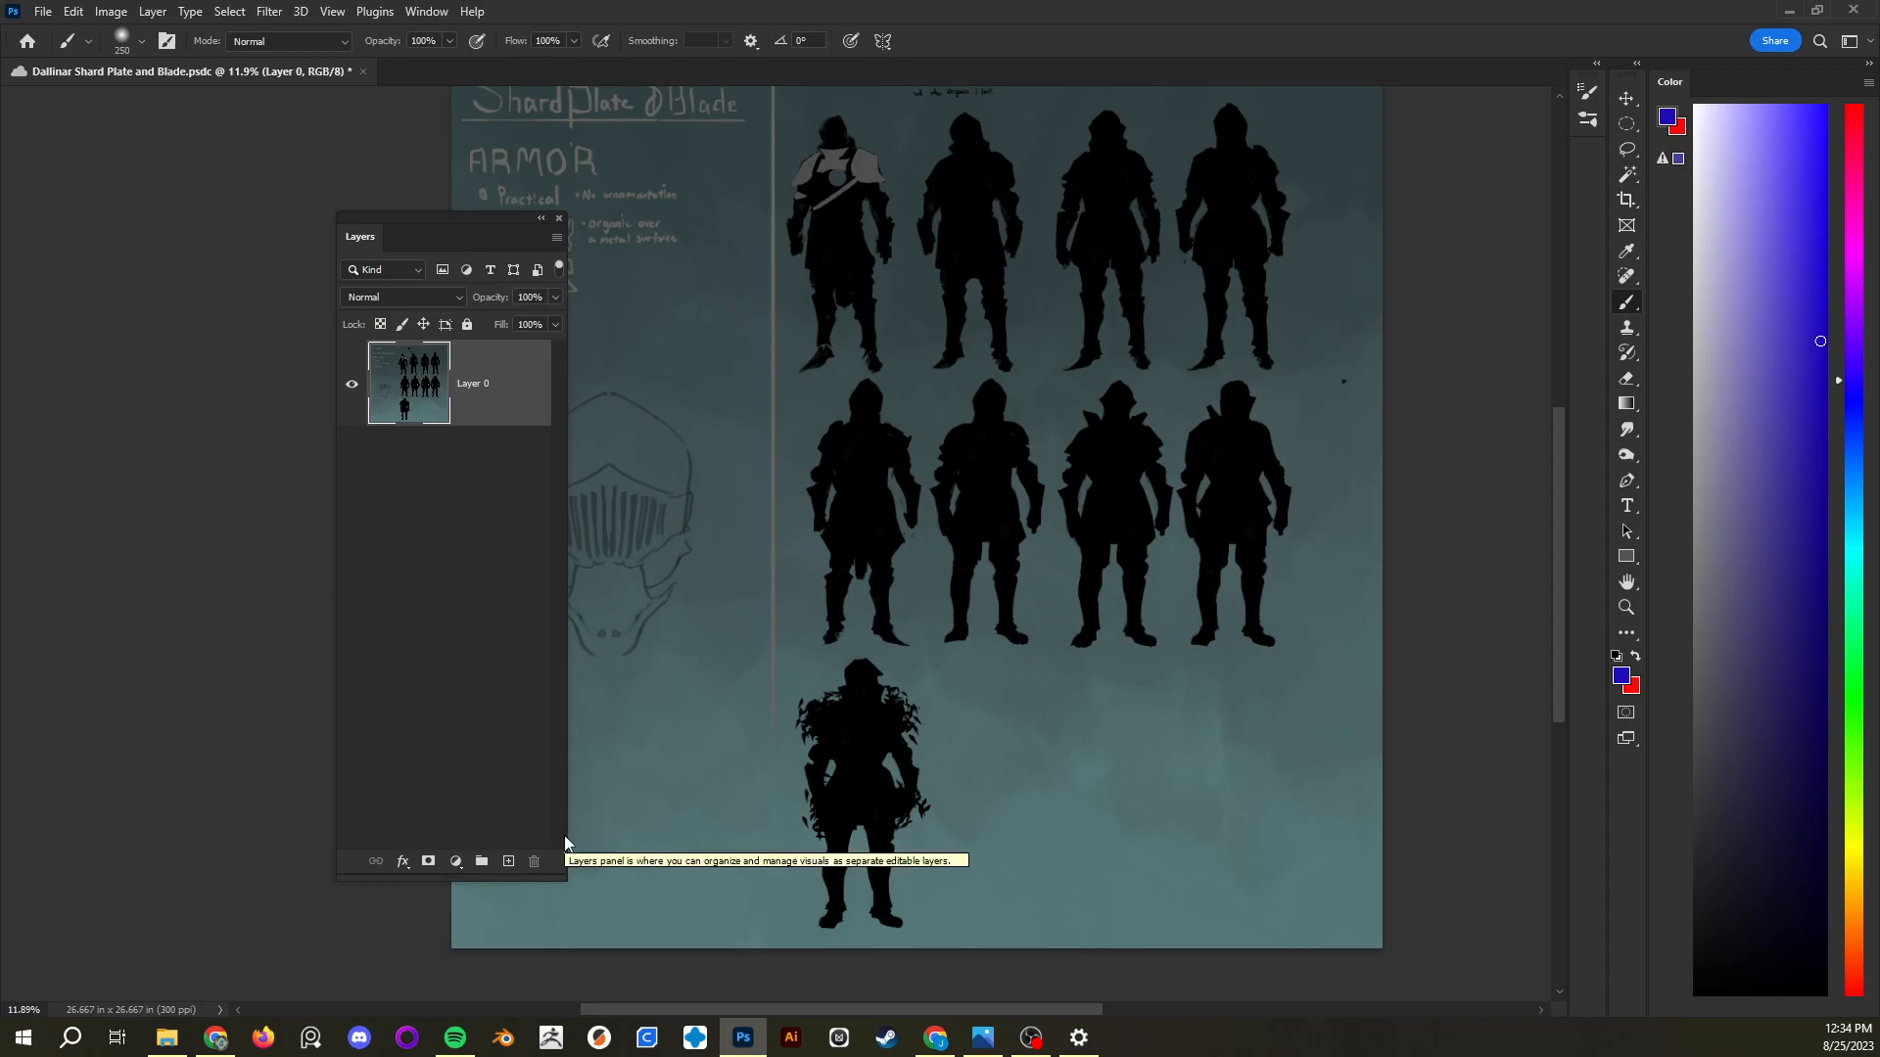
pyautogui.hotkey('ctrl', 'z')
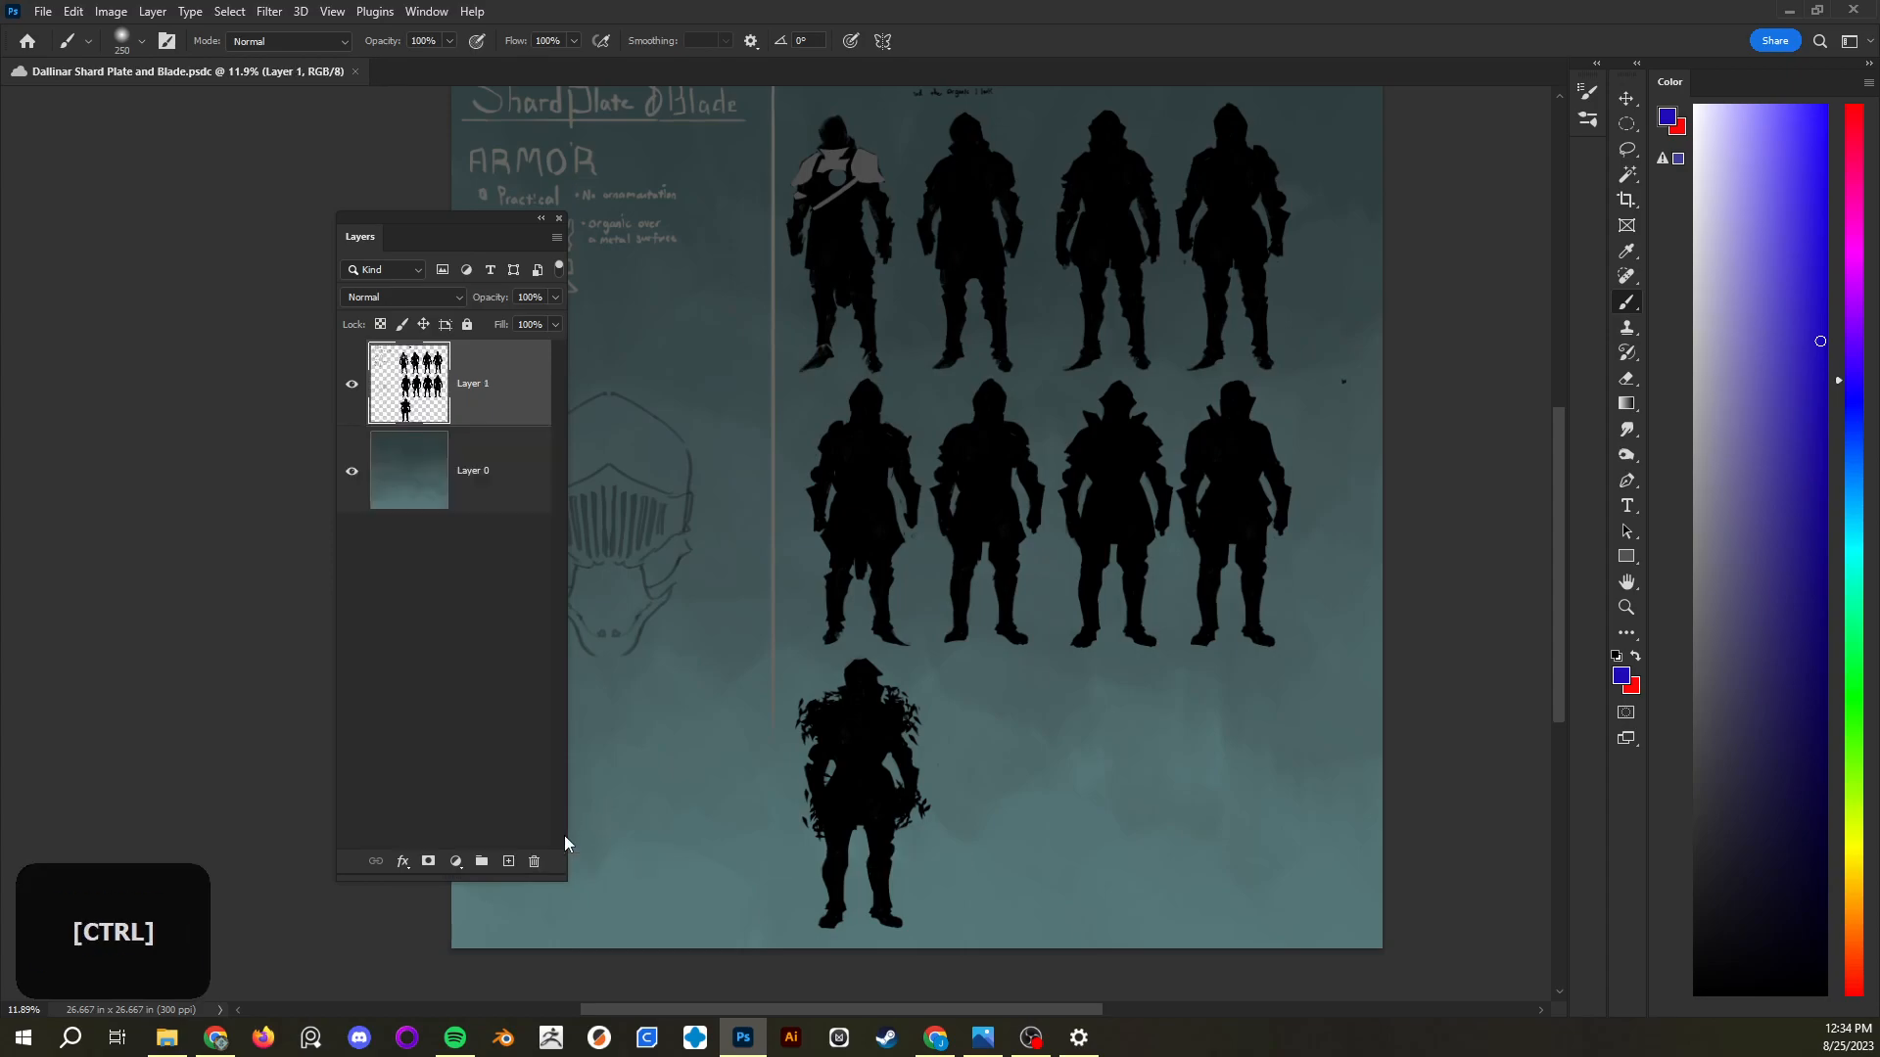
# Add three new layers above Layer 1 and paint long blue brush strokes on each of them
pyautogui.click(508, 860)
pyautogui.click(508, 861)
pyautogui.click(508, 861)
pyautogui.press('b')
pyautogui.moveTo(730, 615)
pyautogui.mouseDown()
pyautogui.moveTo(894, 415)
pyautogui.moveTo(1102, 446)
pyautogui.mouseUp()
pyautogui.click(457, 477)
pyautogui.moveTo(730, 249)
pyautogui.mouseDown()
pyautogui.moveTo(931, 642)
pyautogui.moveTo(1273, 210)
pyautogui.mouseUp()
pyautogui.moveTo(1214, 403); pyautogui.dragTo(1254, 837)
pyautogui.click(531, 569)
pyautogui.moveTo(706, 868)
pyautogui.mouseDown()
pyautogui.moveTo(585, 603)
pyautogui.moveTo(1272, 396)
pyautogui.mouseUp()
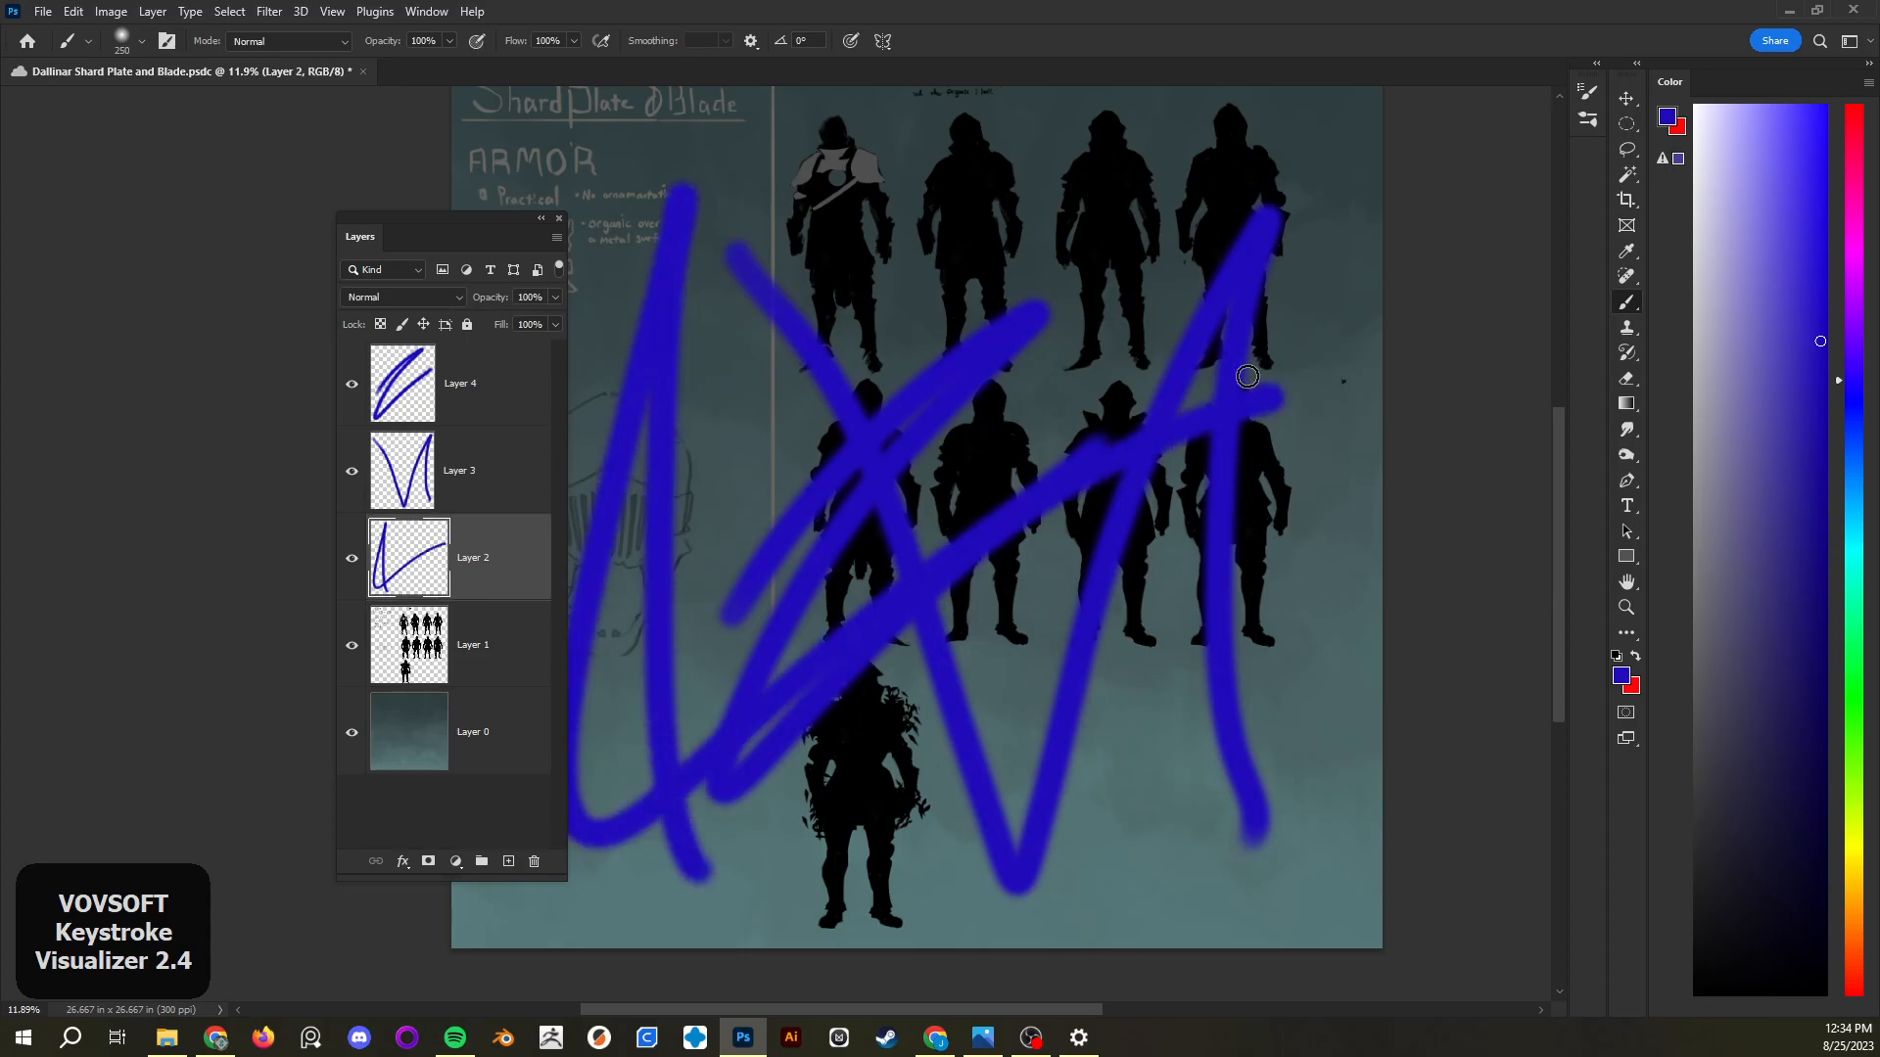
# Turn off Auto-Select for the Move tool and reposition the blue strokes by moving their layers separately
pyautogui.press('v')
pyautogui.moveTo(742, 536); pyautogui.dragTo(889, 498)
pyautogui.hotkey('ctrl', 'z')
pyautogui.click(143, 41)
pyautogui.moveTo(720, 460)
pyautogui.mouseDown()
pyautogui.moveTo(921, 576)
pyautogui.moveTo(797, 509)
pyautogui.moveTo(760, 541)
pyautogui.moveTo(844, 666)
pyautogui.moveTo(710, 450)
pyautogui.moveTo(820, 410)
pyautogui.moveTo(951, 474)
pyautogui.mouseUp()
pyautogui.hotkey('ctrl', 'z')
pyautogui.click(483, 558)
pyautogui.click(489, 478)
pyautogui.click(480, 387)
pyautogui.moveTo(693, 392)
pyautogui.mouseDown()
pyautogui.moveTo(793, 498)
pyautogui.moveTo(768, 573)
pyautogui.mouseUp()
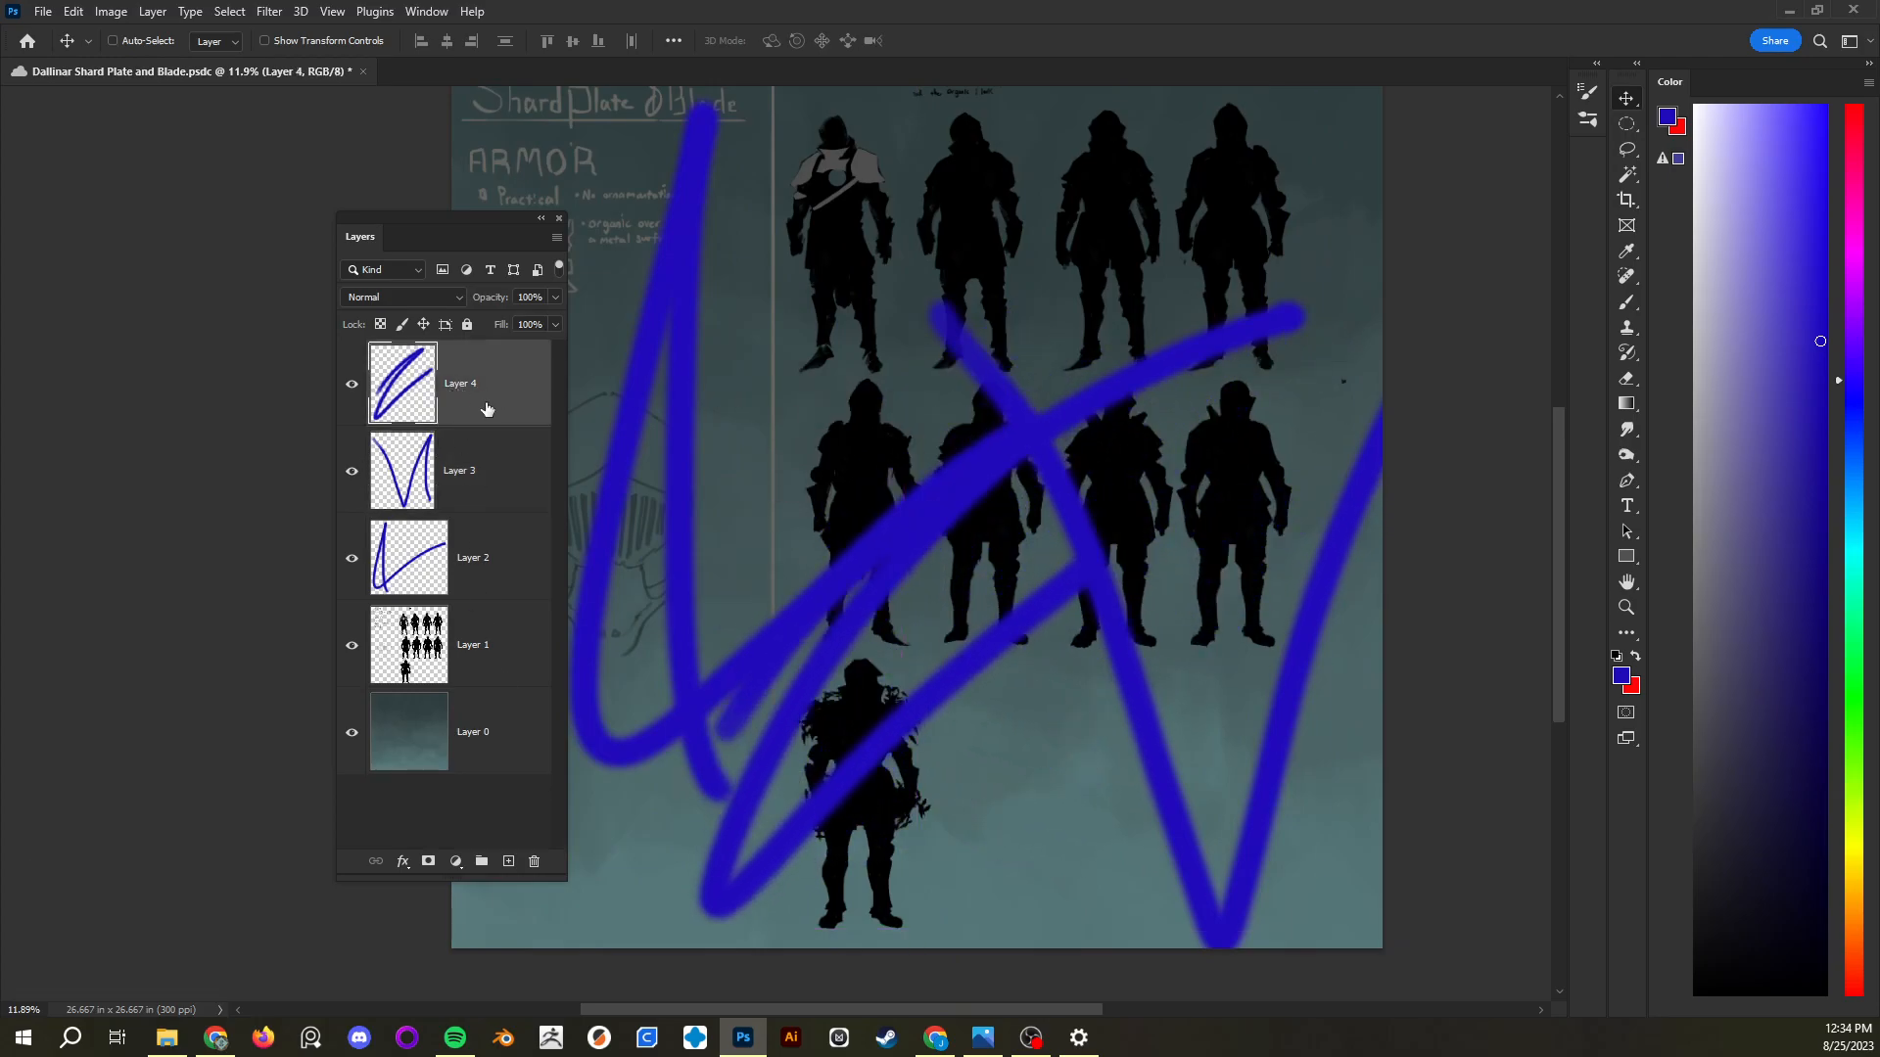
# Try merging Layers 1 through 4 into one layer and moving the result, and undo both changes
pyautogui.keyDown('shift'); pyautogui.click(504, 626); pyautogui.keyUp('shift')
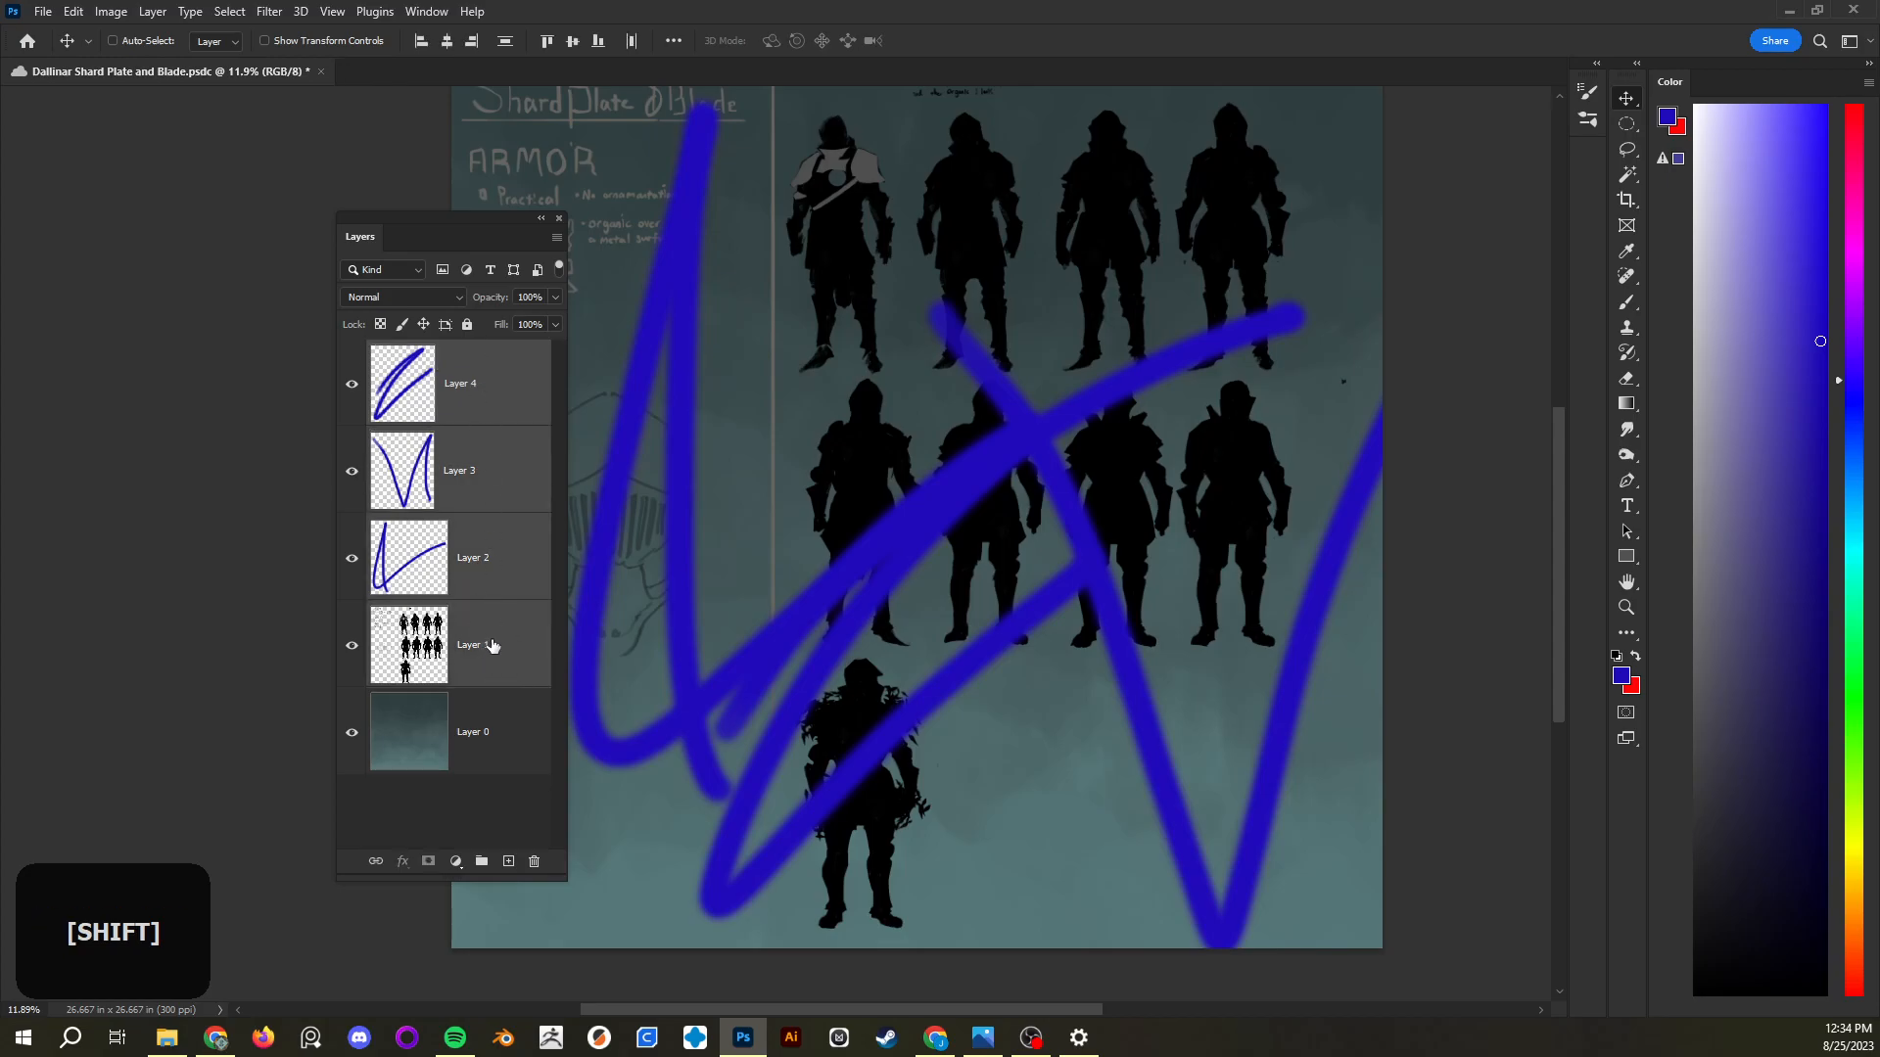
pyautogui.rightClick(489, 635)
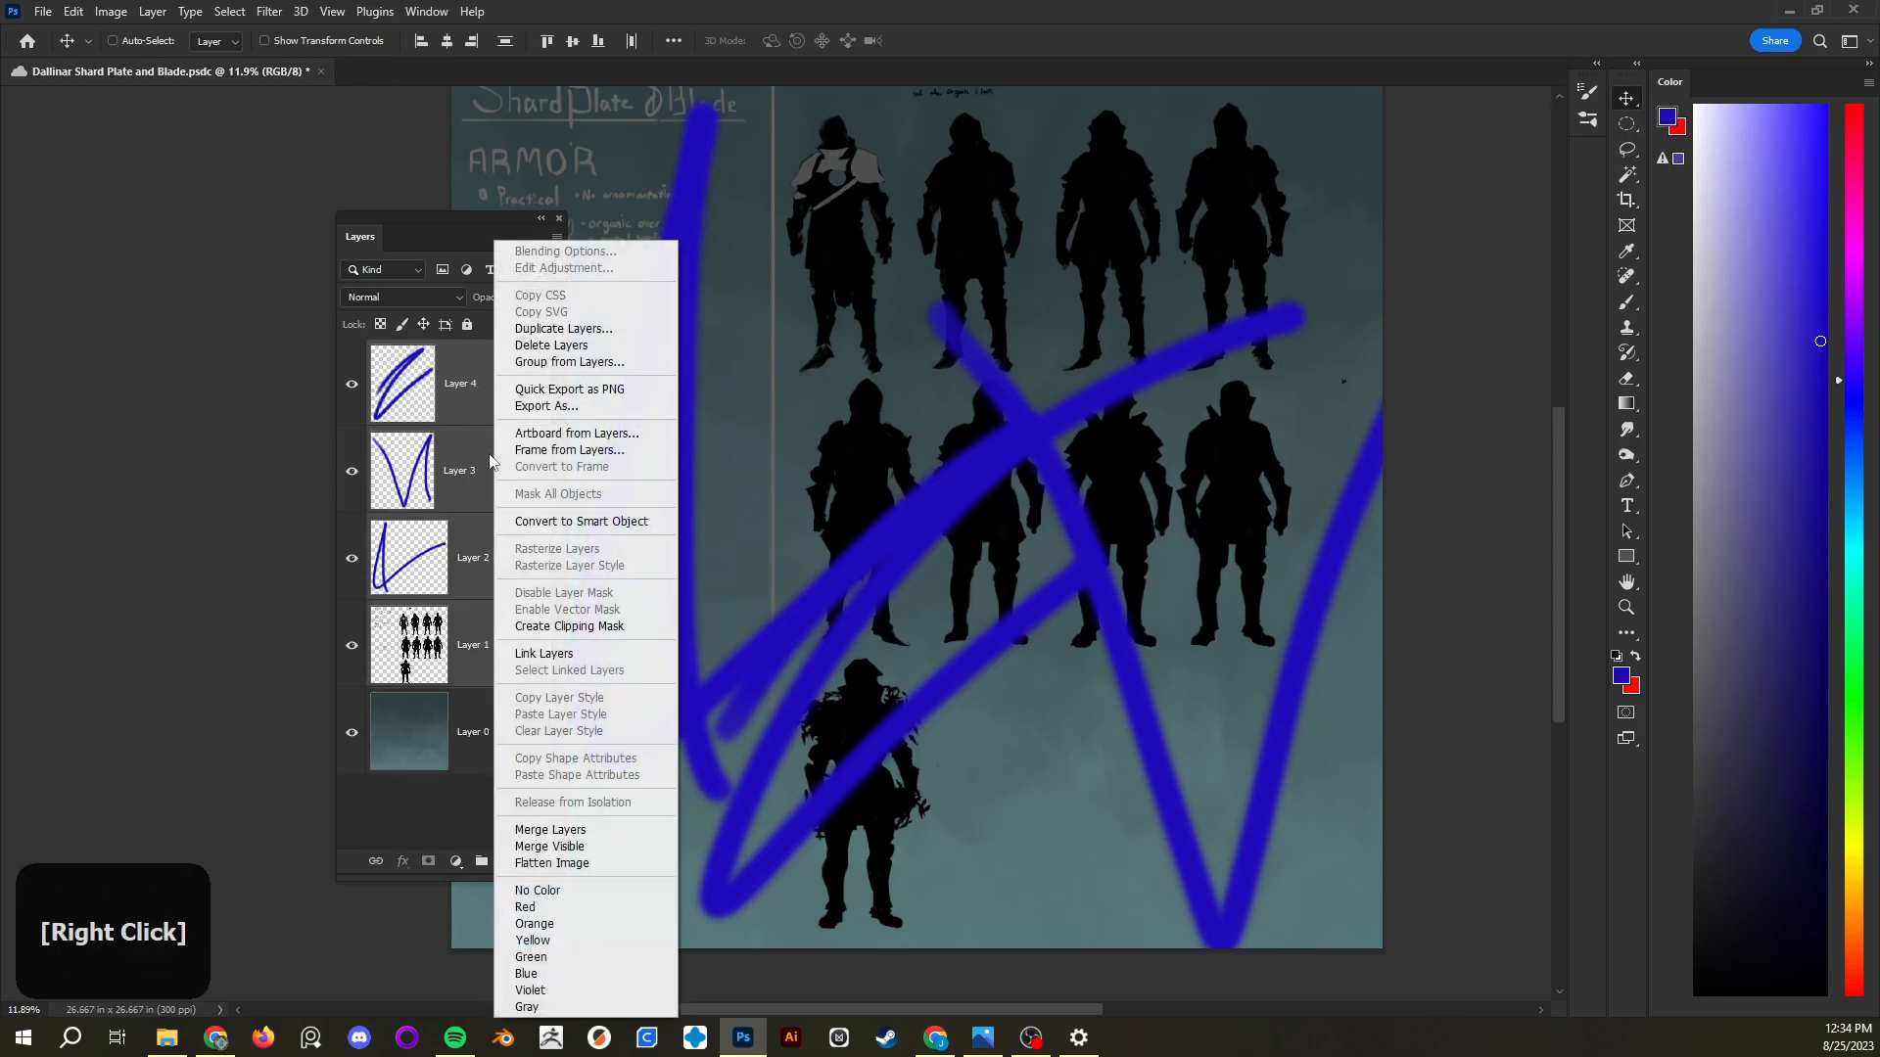
pyautogui.click(596, 832)
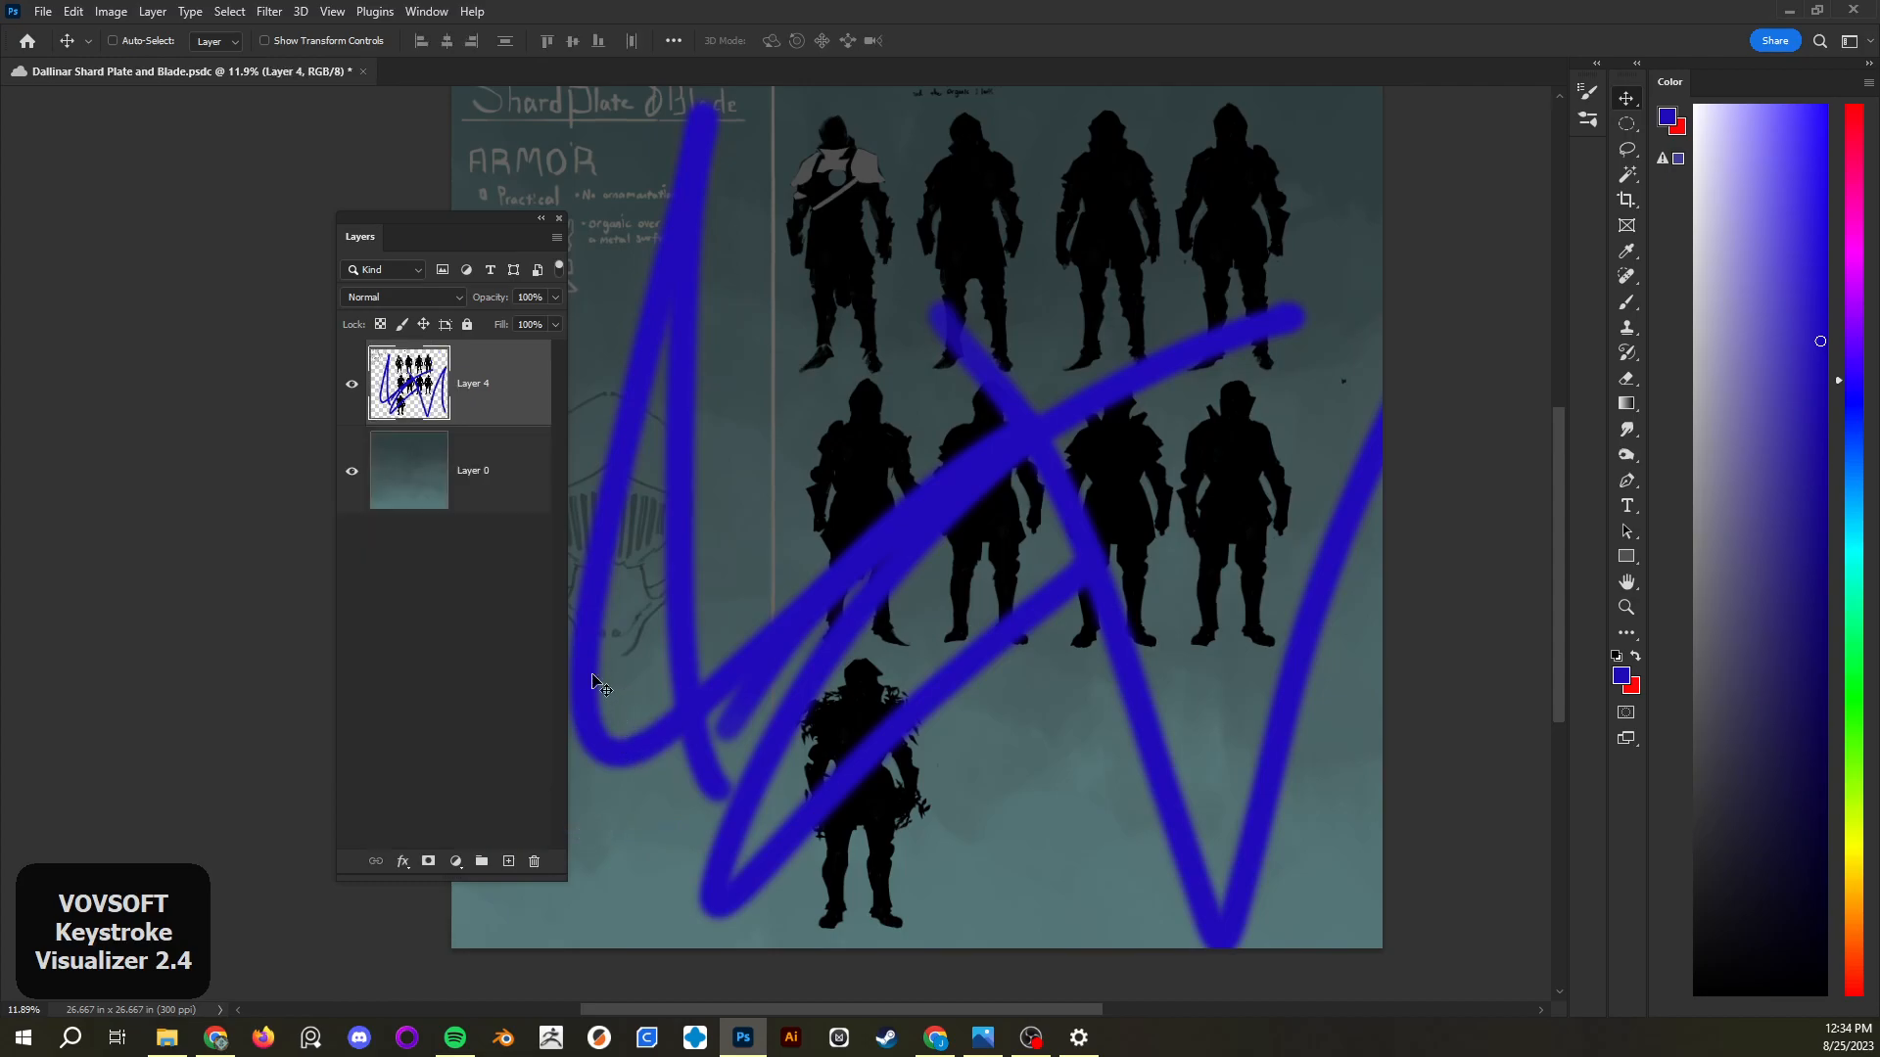
pyautogui.moveTo(940, 504)
pyautogui.mouseDown()
pyautogui.moveTo(861, 495)
pyautogui.moveTo(959, 512)
pyautogui.mouseUp()
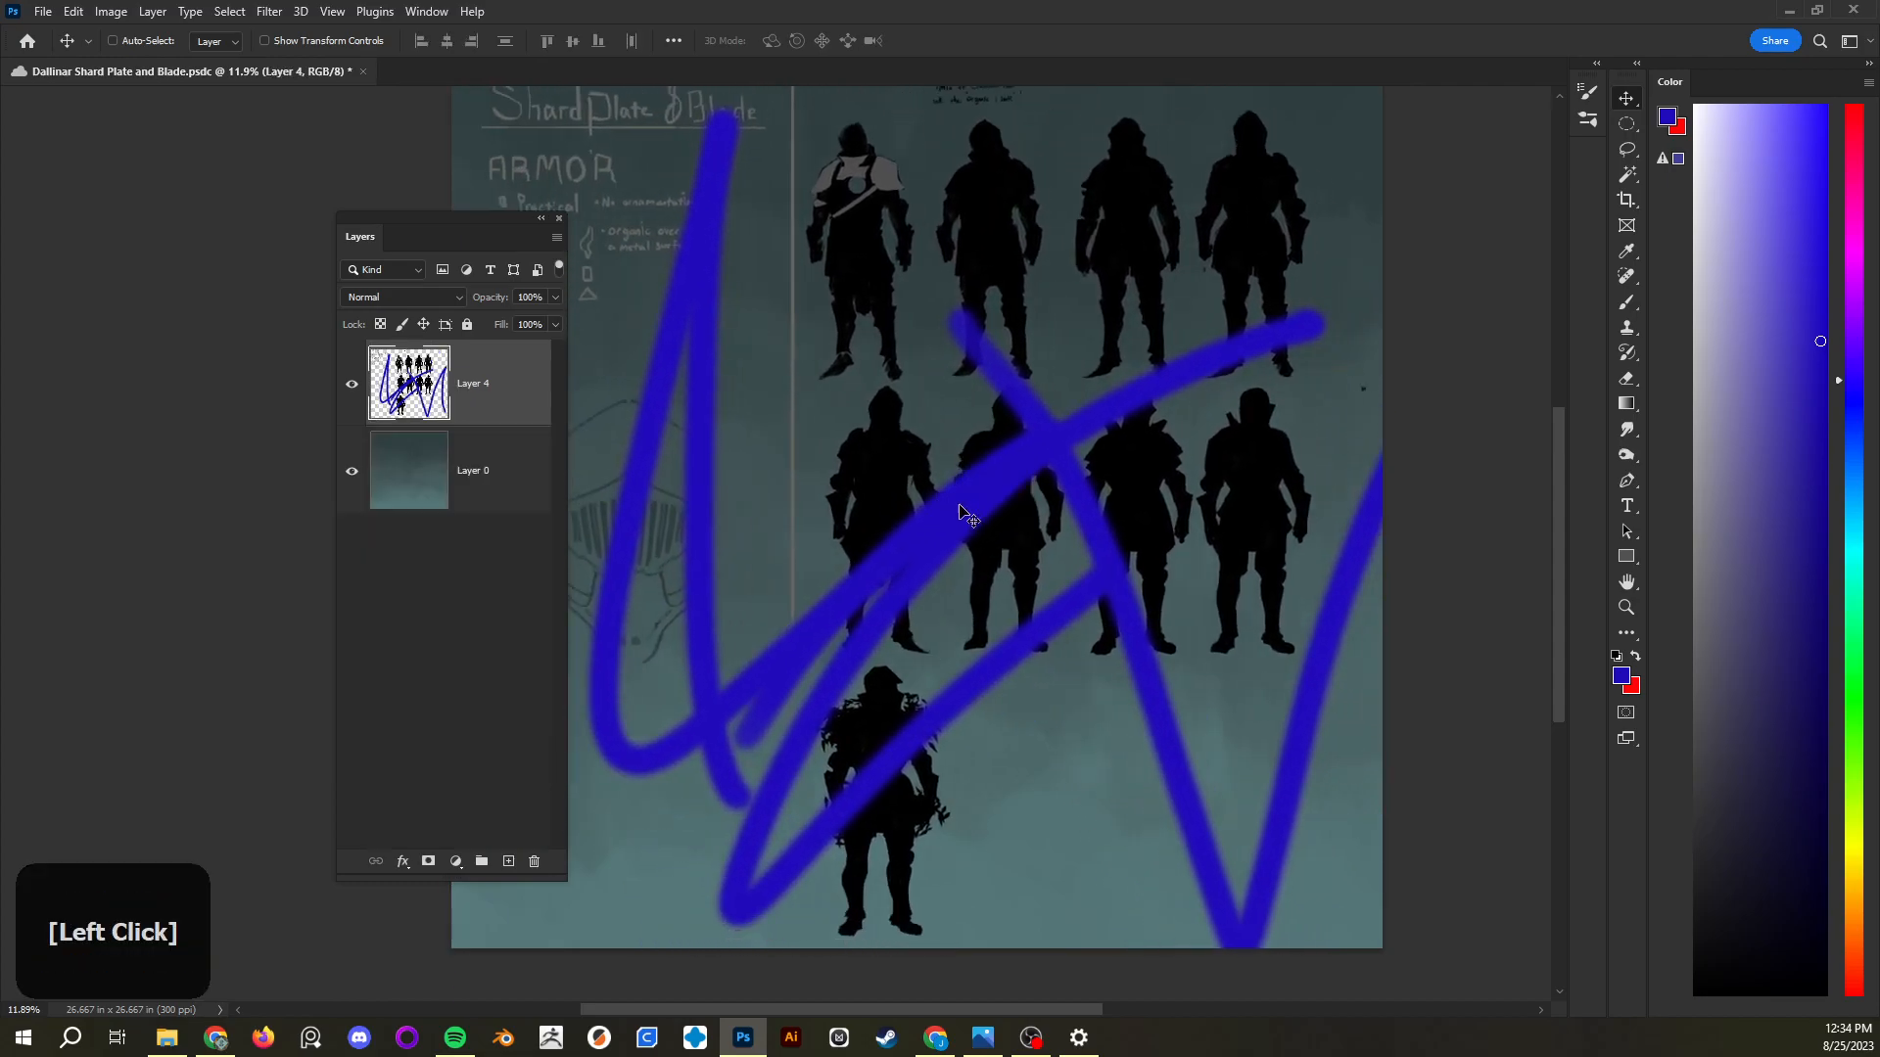
pyautogui.hotkey('ctrl', 'z')
pyautogui.hotkey('ctrl', 'z')
# Select Layers 2, 3 and 4 with the blue strokes together and delete them
pyautogui.keyDown('shift'); pyautogui.click(496, 453); pyautogui.keyUp('shift')
pyautogui.keyDown('shift'); pyautogui.click(499, 549); pyautogui.keyUp('shift')
pyautogui.moveTo(511, 406); pyautogui.dragTo(533, 862)
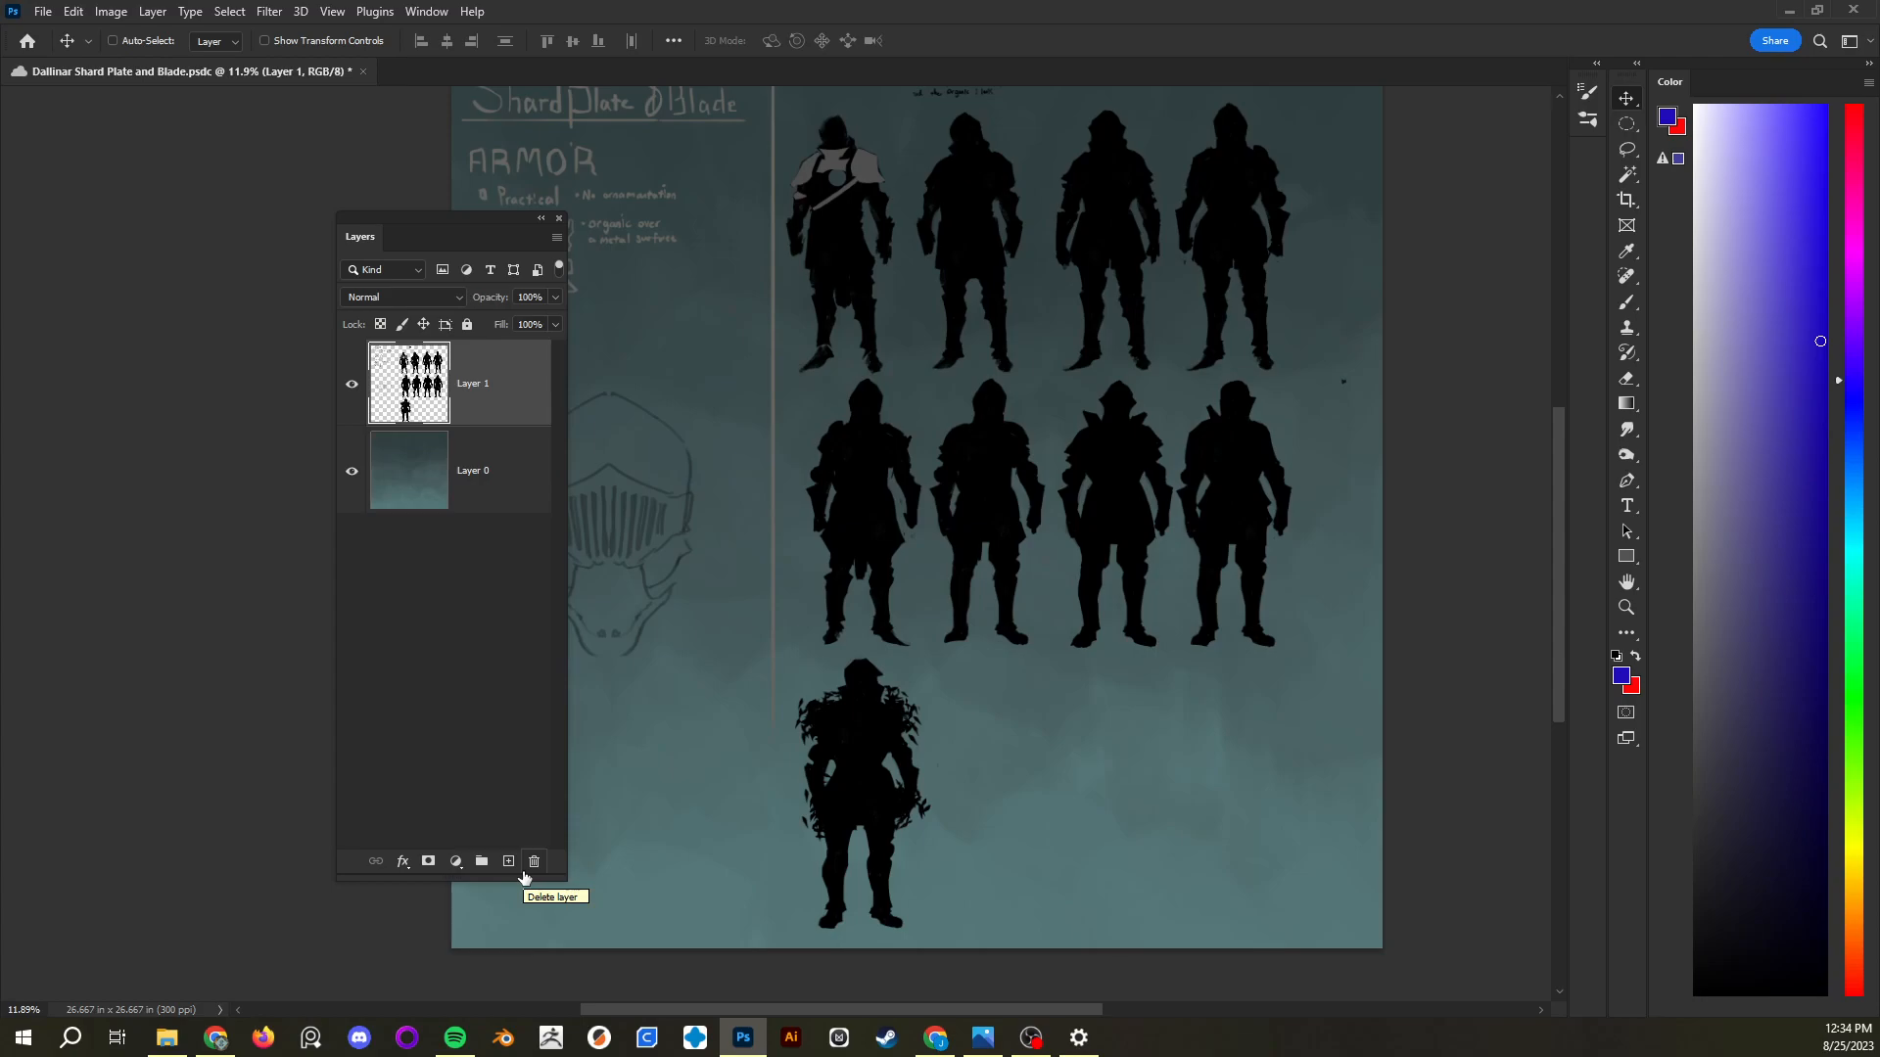
# Dock the Layers panel by restoring the JC 2023 workspace layout, and enlarge the Color panel above it
pyautogui.moveTo(543, 221); pyautogui.dragTo(1792, 995)
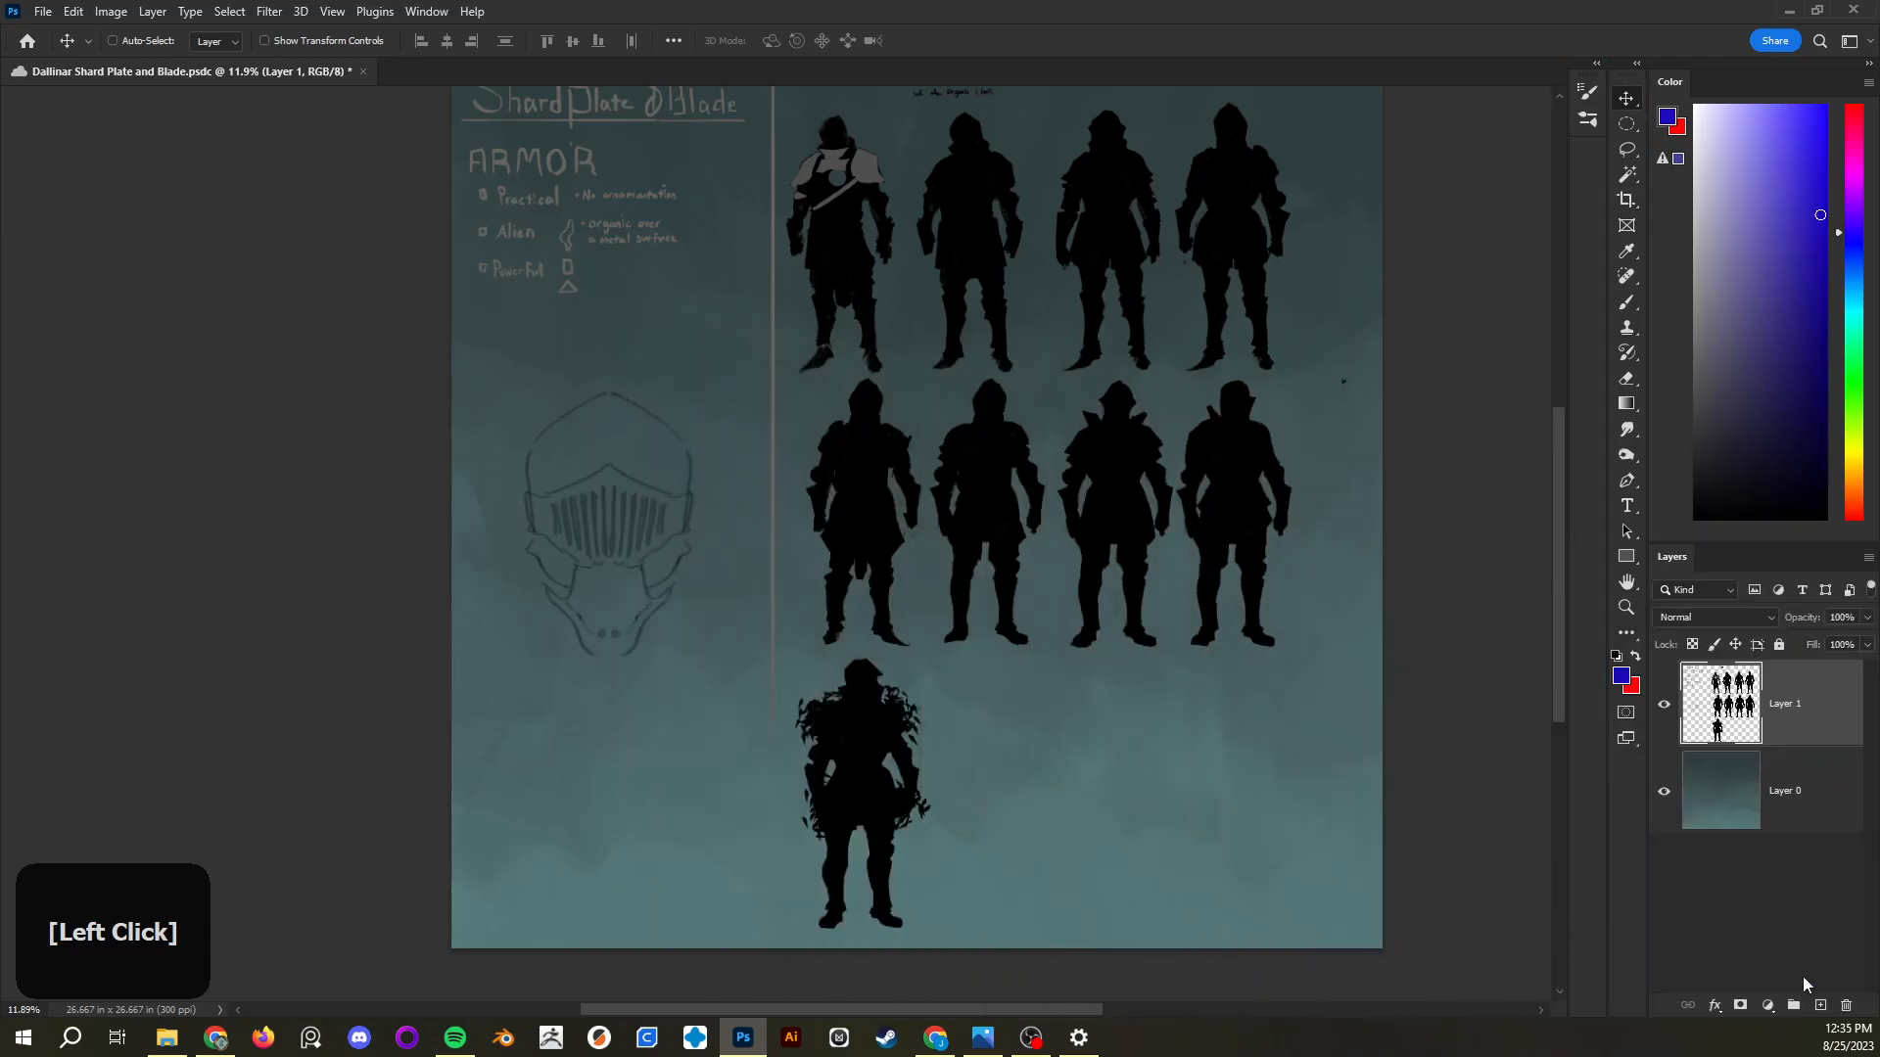
pyautogui.click(1849, 41)
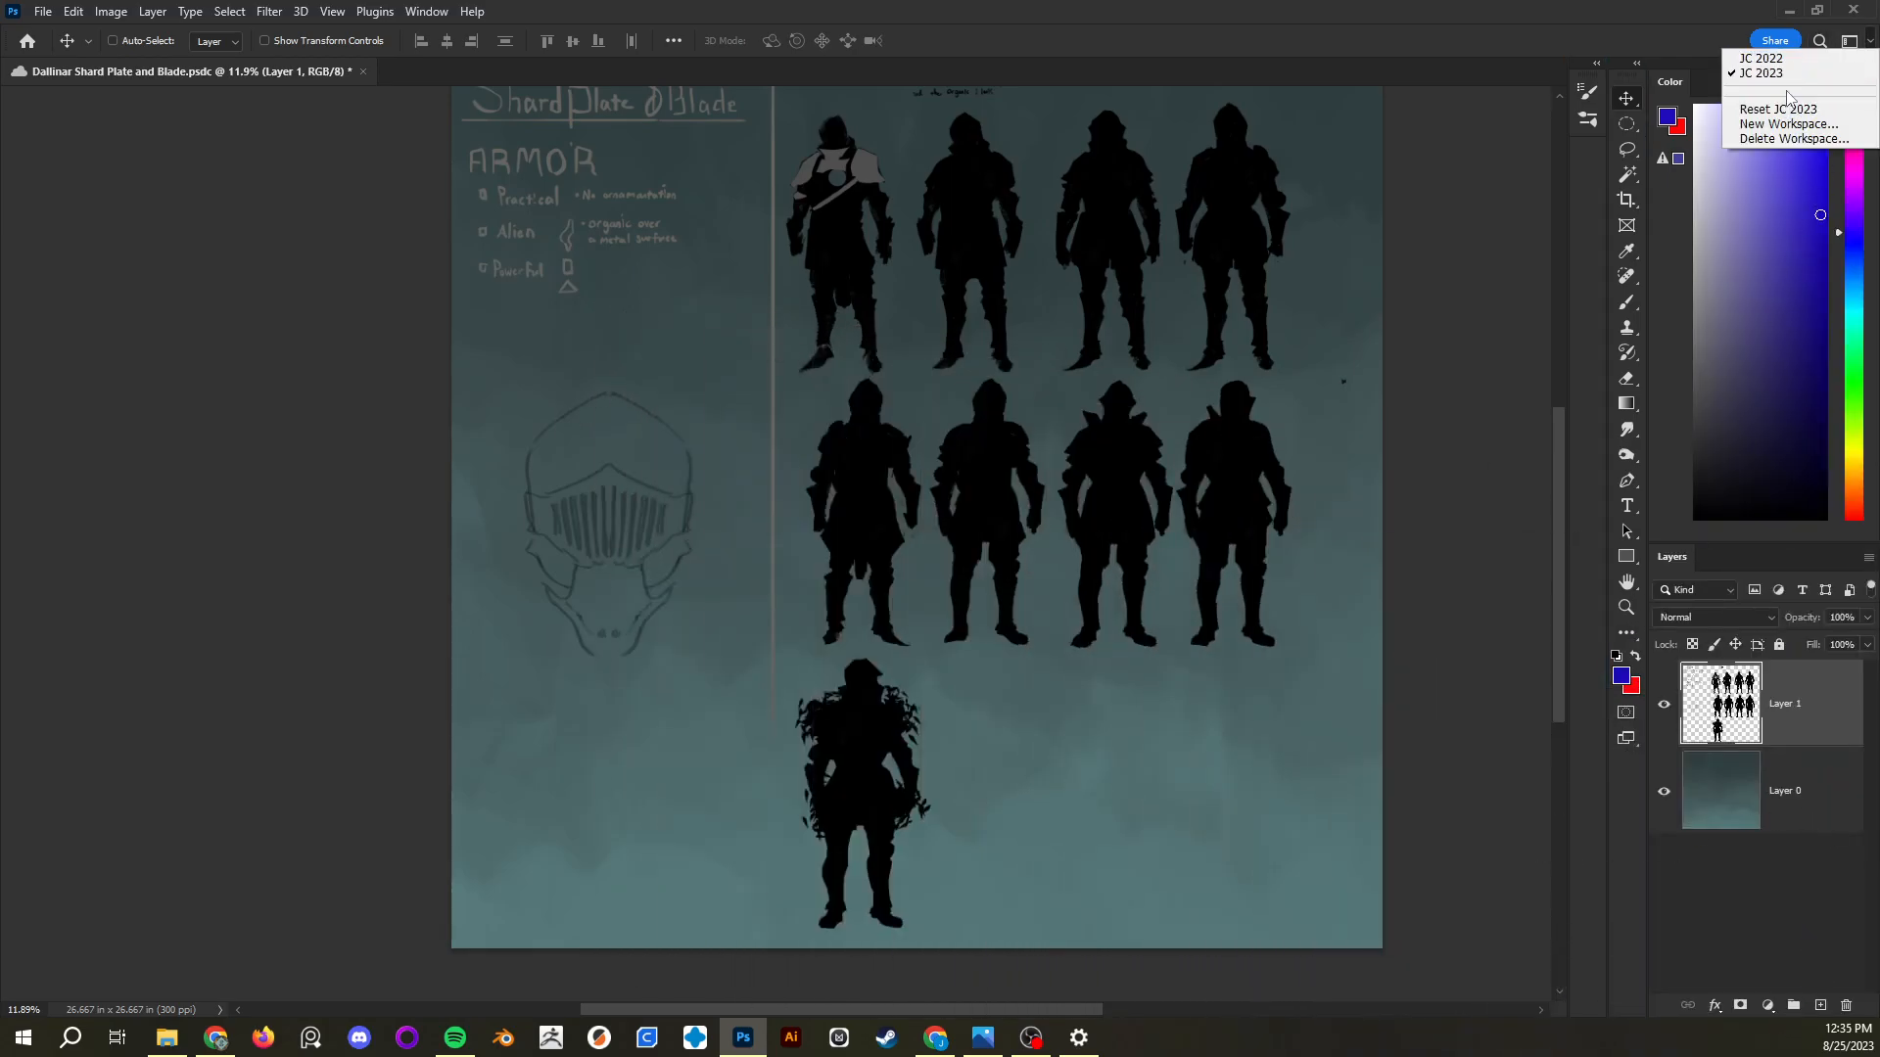
pyautogui.click(1792, 80)
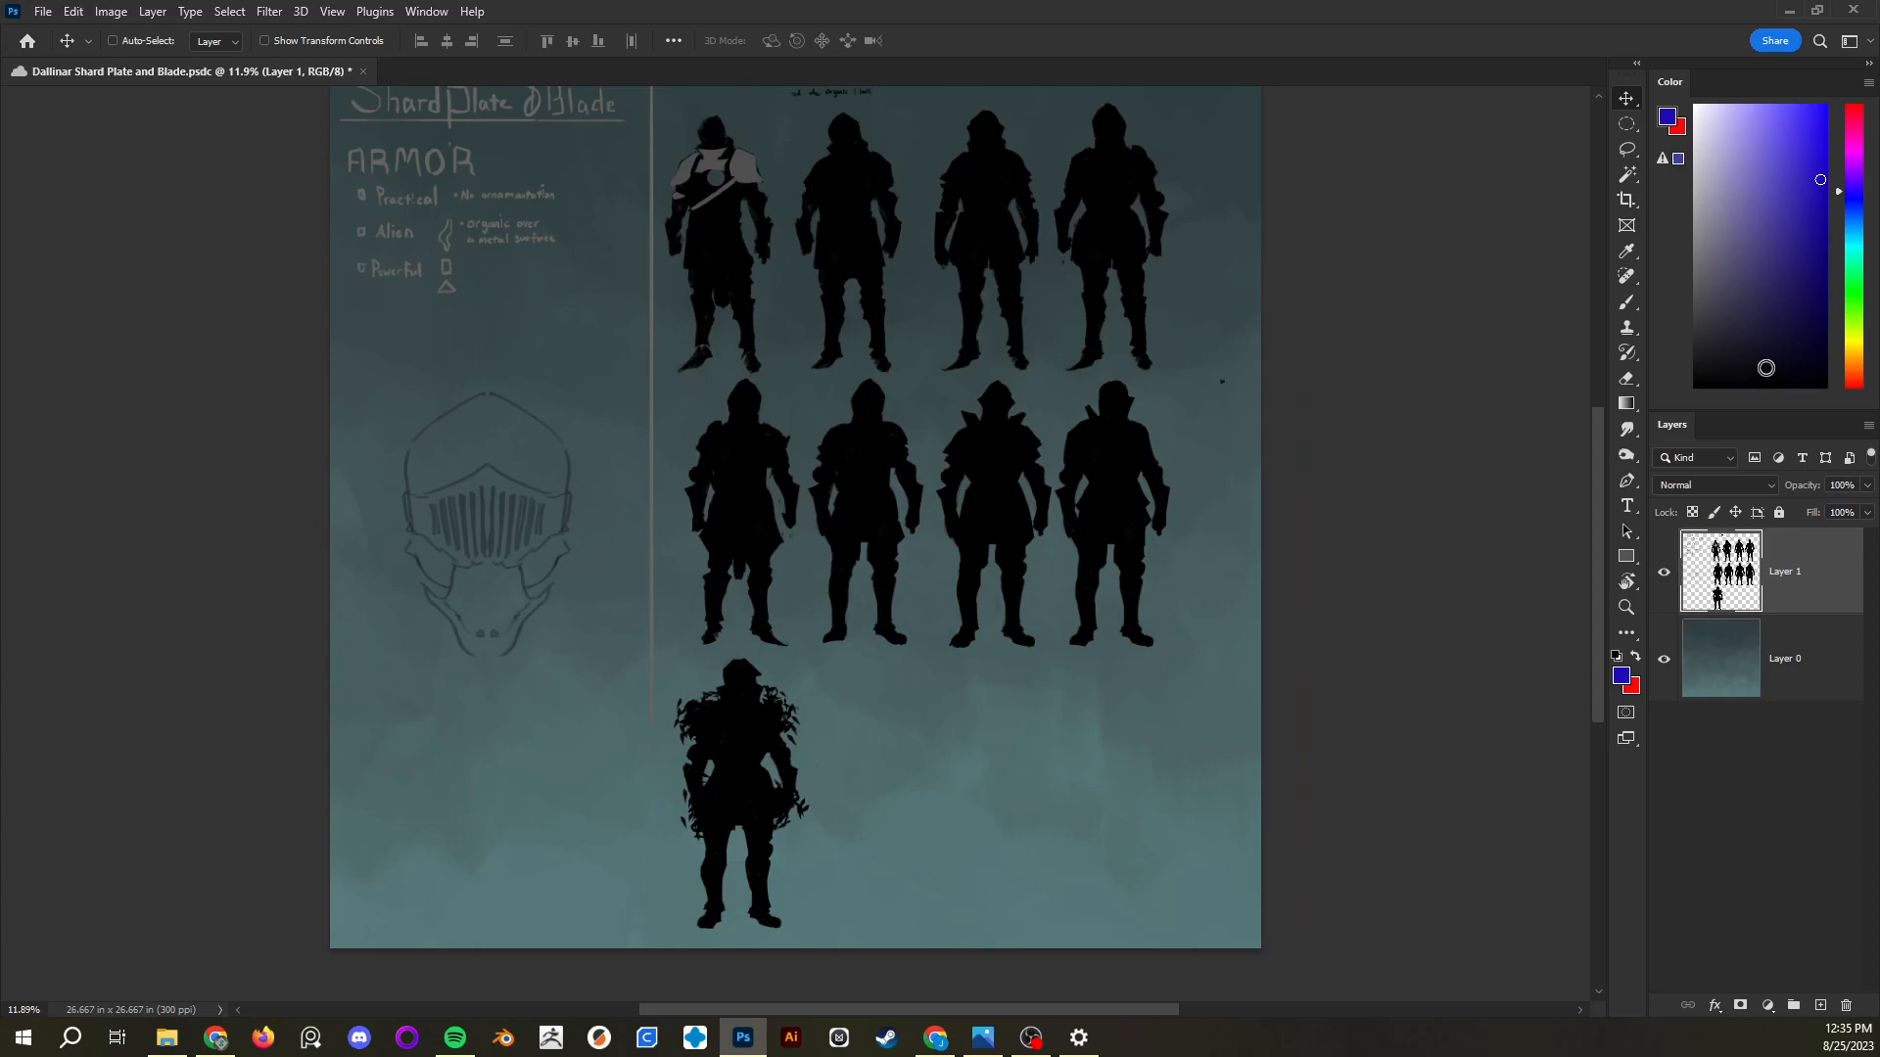
pyautogui.moveTo(1772, 415); pyautogui.dragTo(1776, 530)
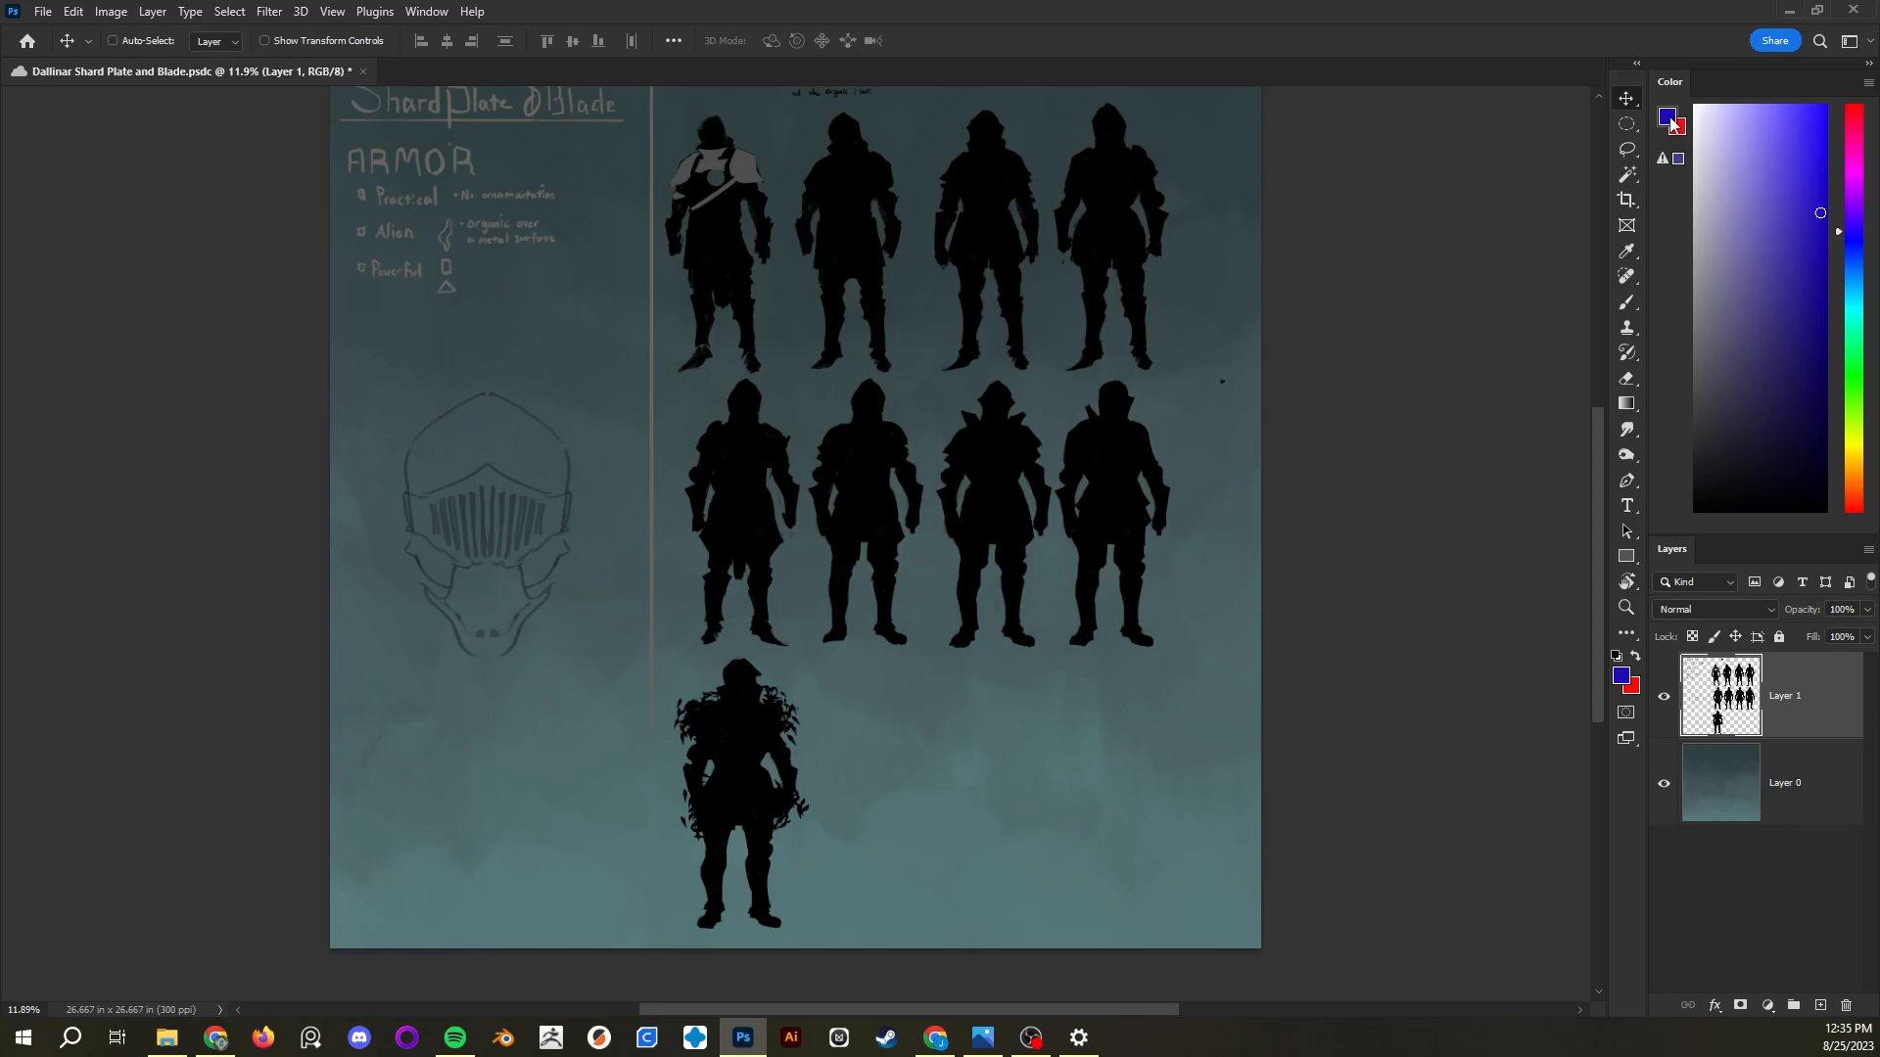
# Reset the foreground and background colours to the default black and white
pyautogui.press('s')
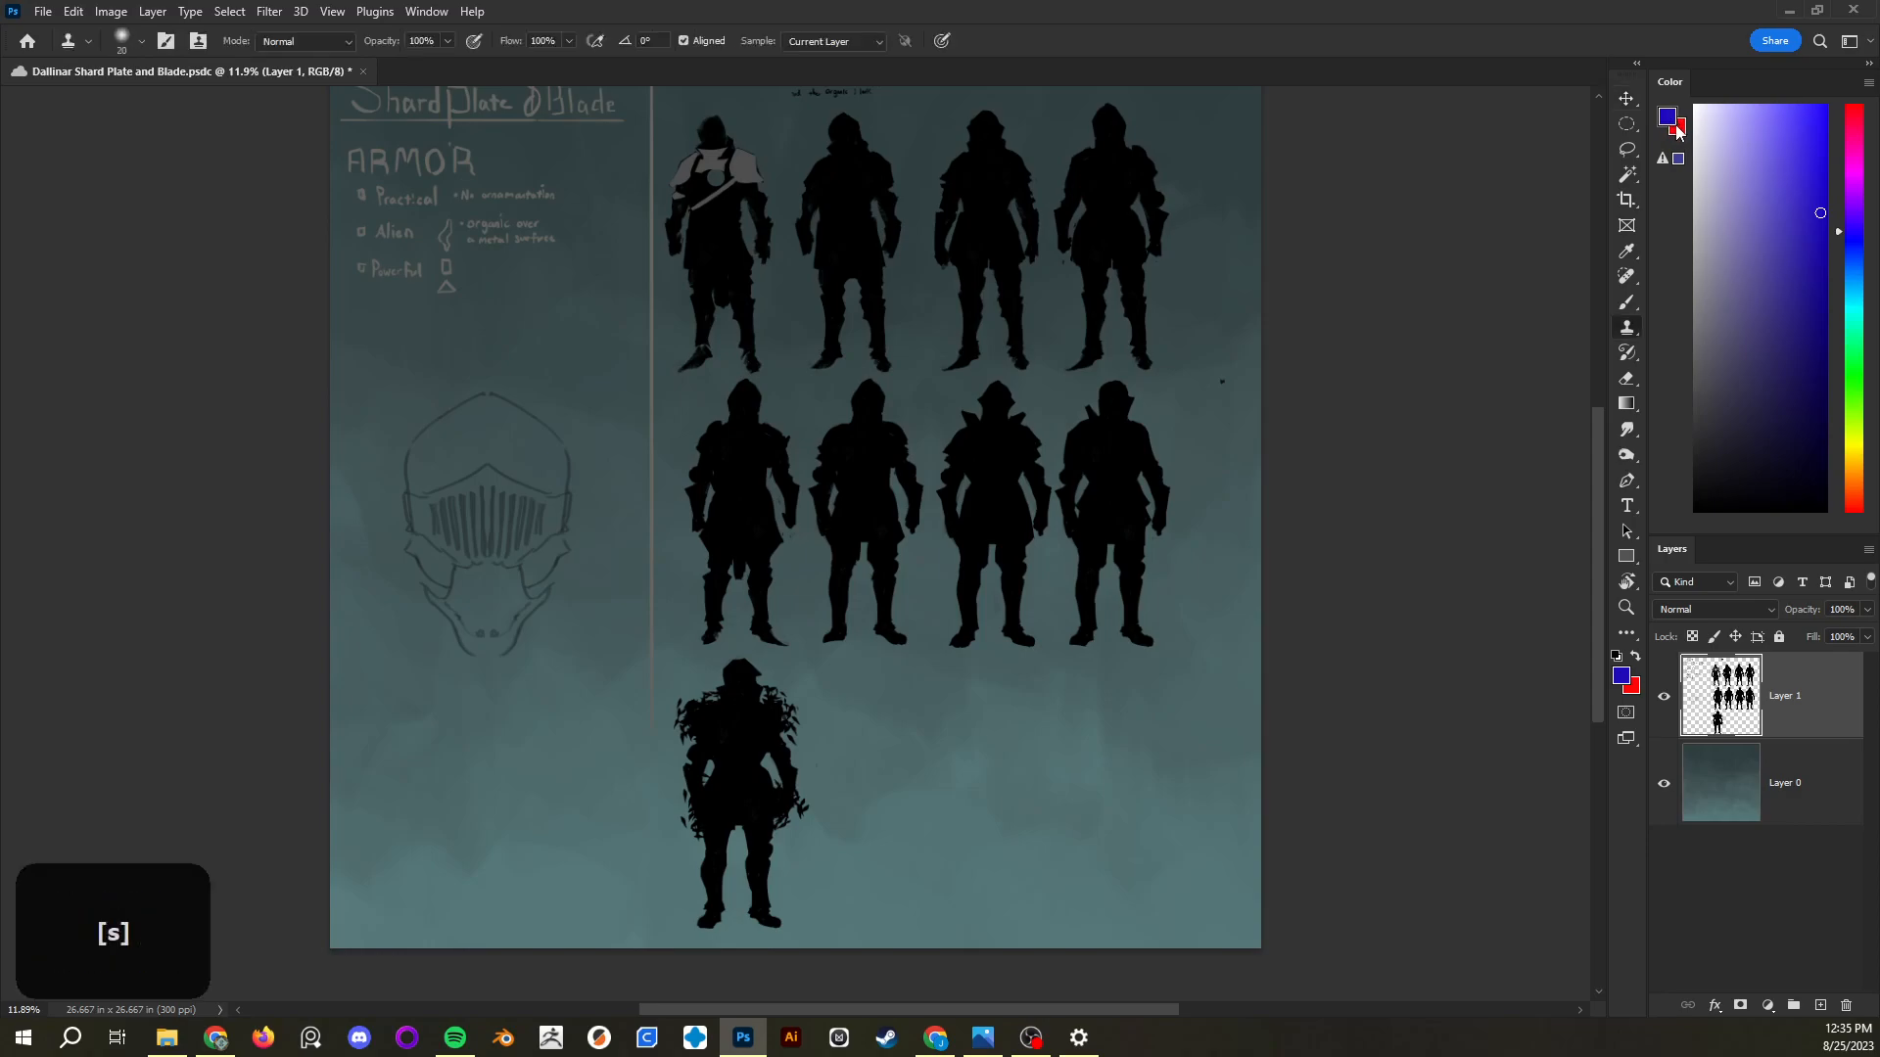
pyautogui.press('d')
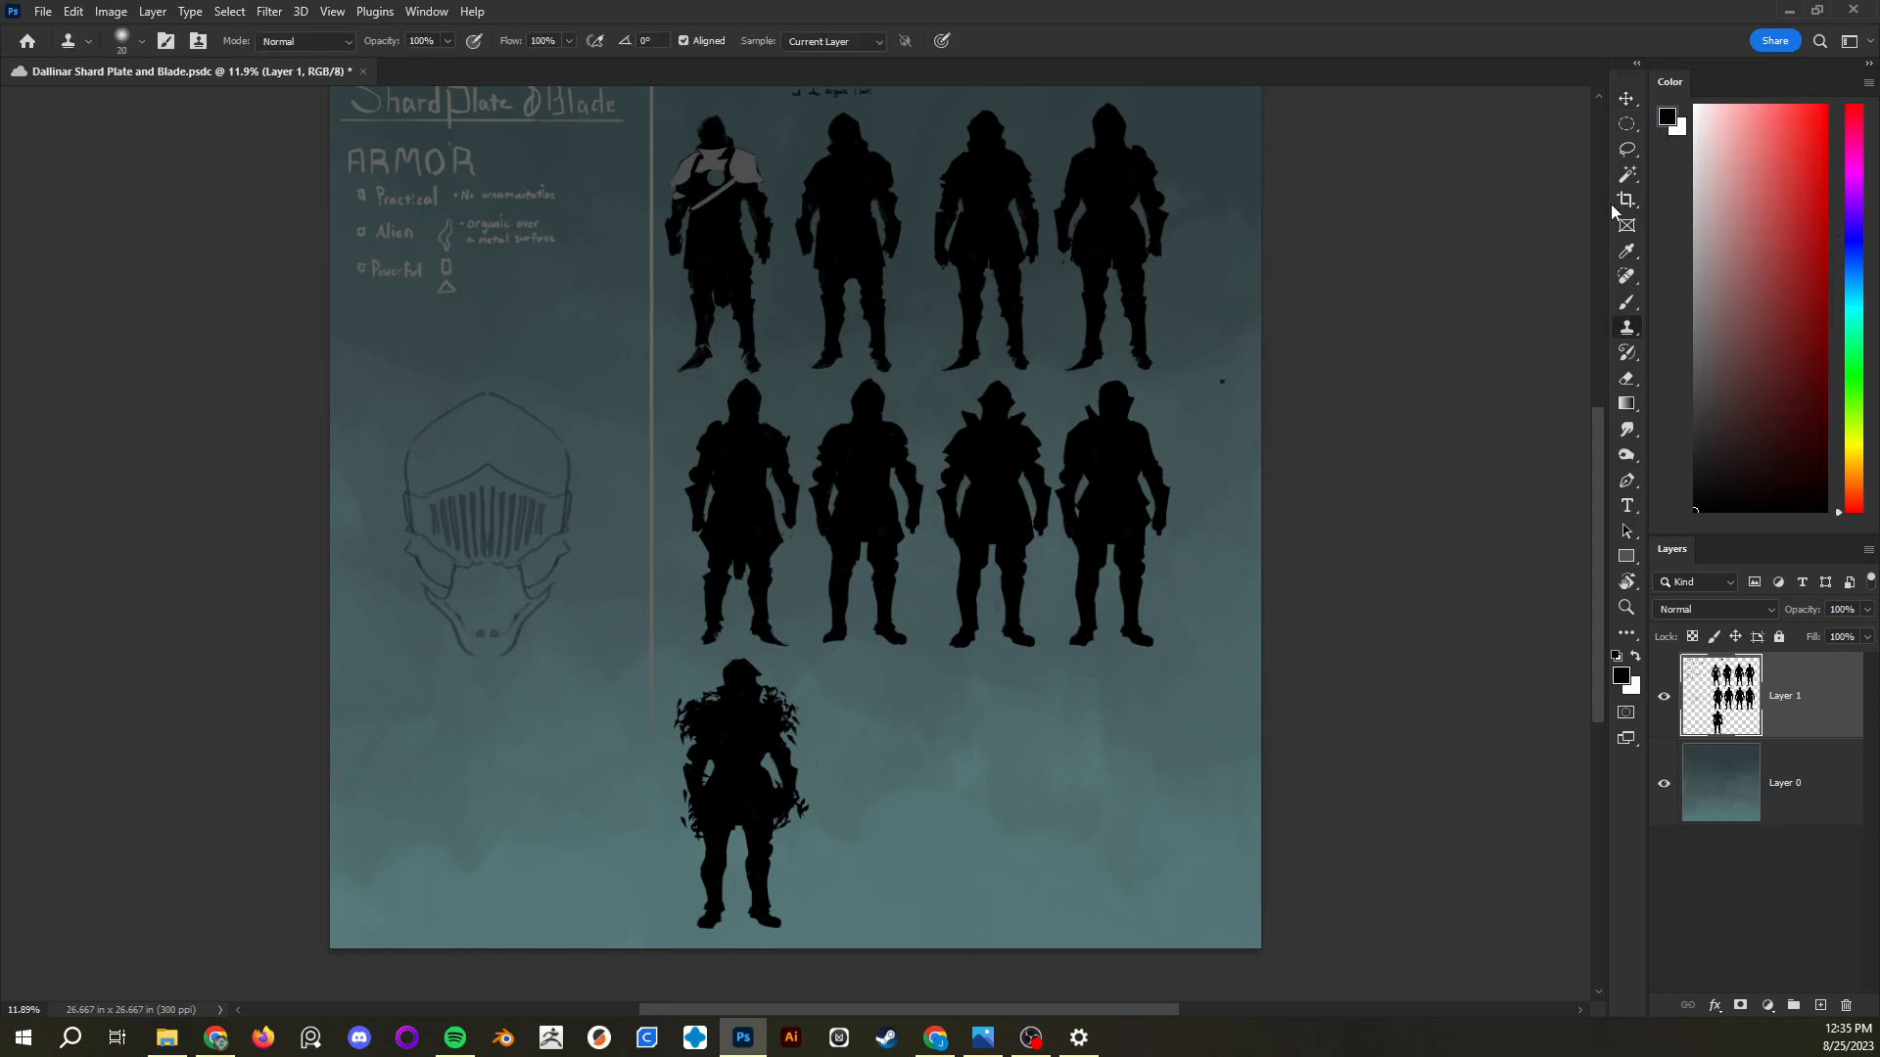
pyautogui.press('d')
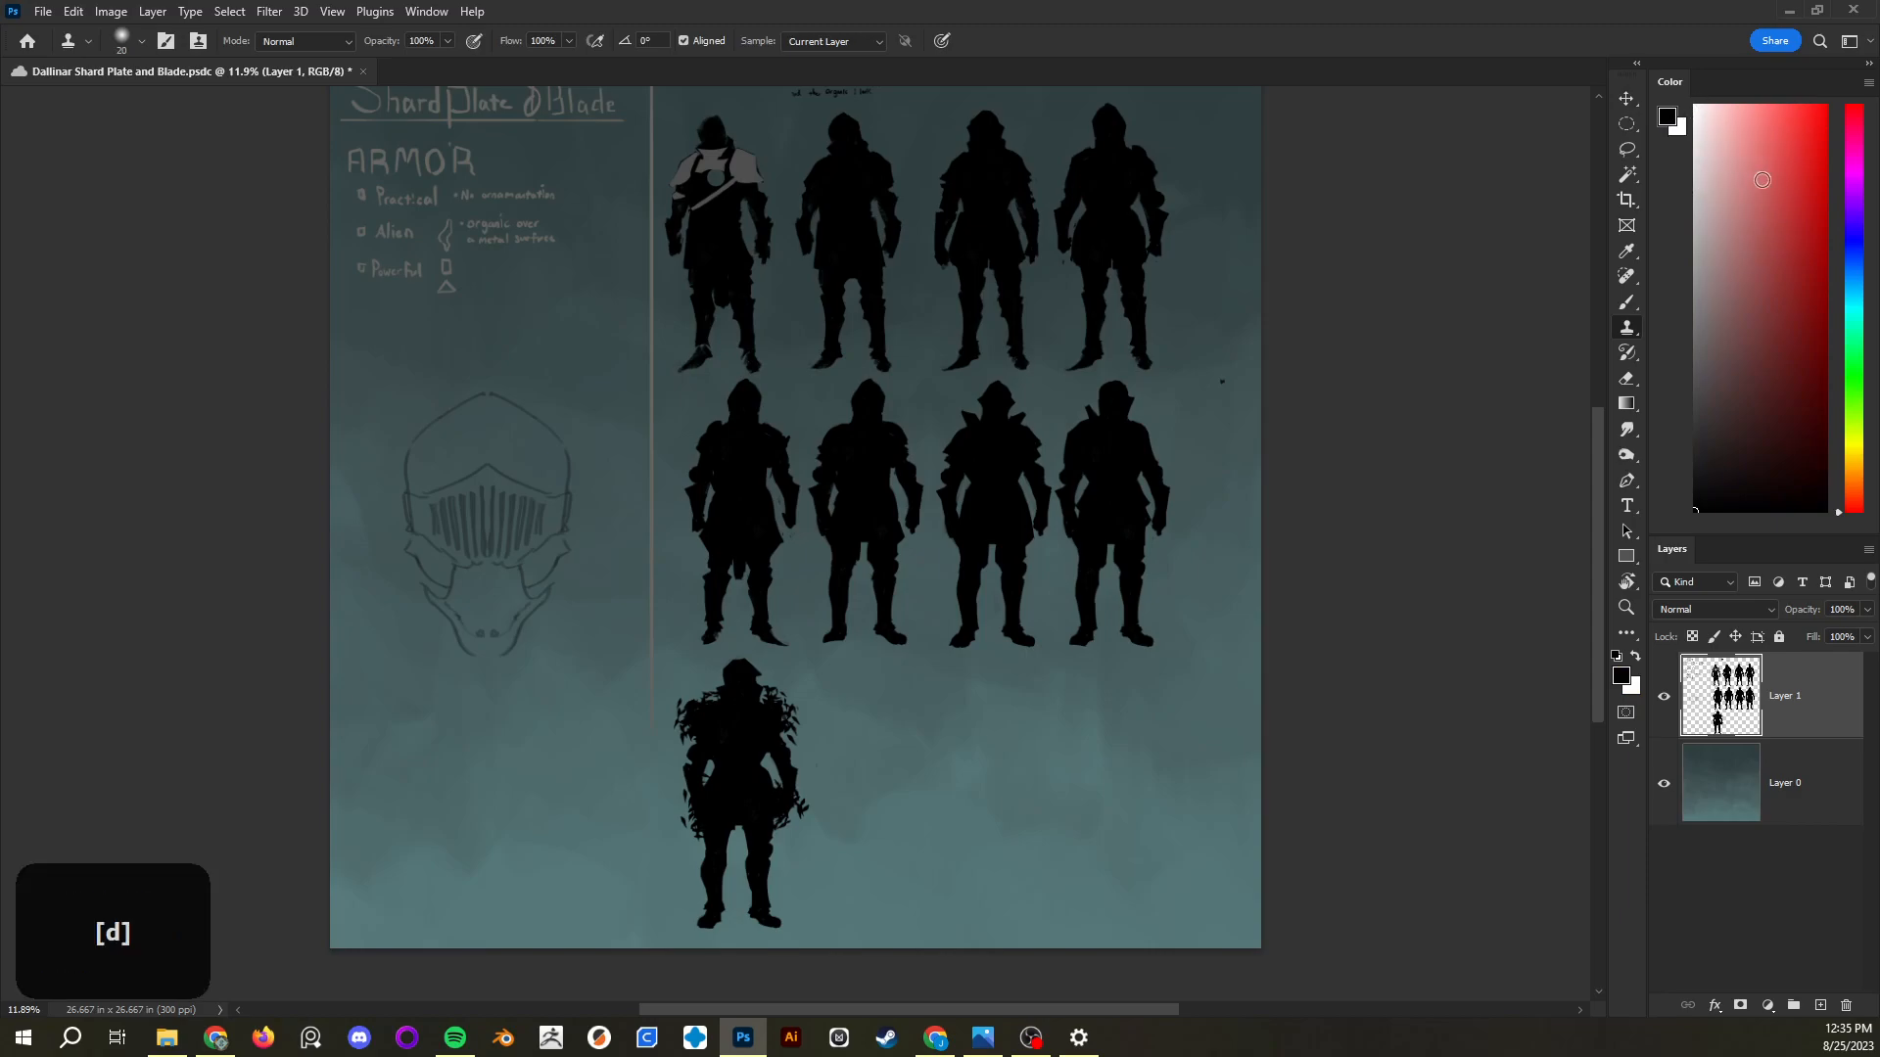
# Try a bright red foreground and a dark red background colour, and reset both to the defaults
pyautogui.click(1820, 115)
pyautogui.click(1677, 129)
pyautogui.moveTo(1799, 158); pyautogui.dragTo(1767, 509)
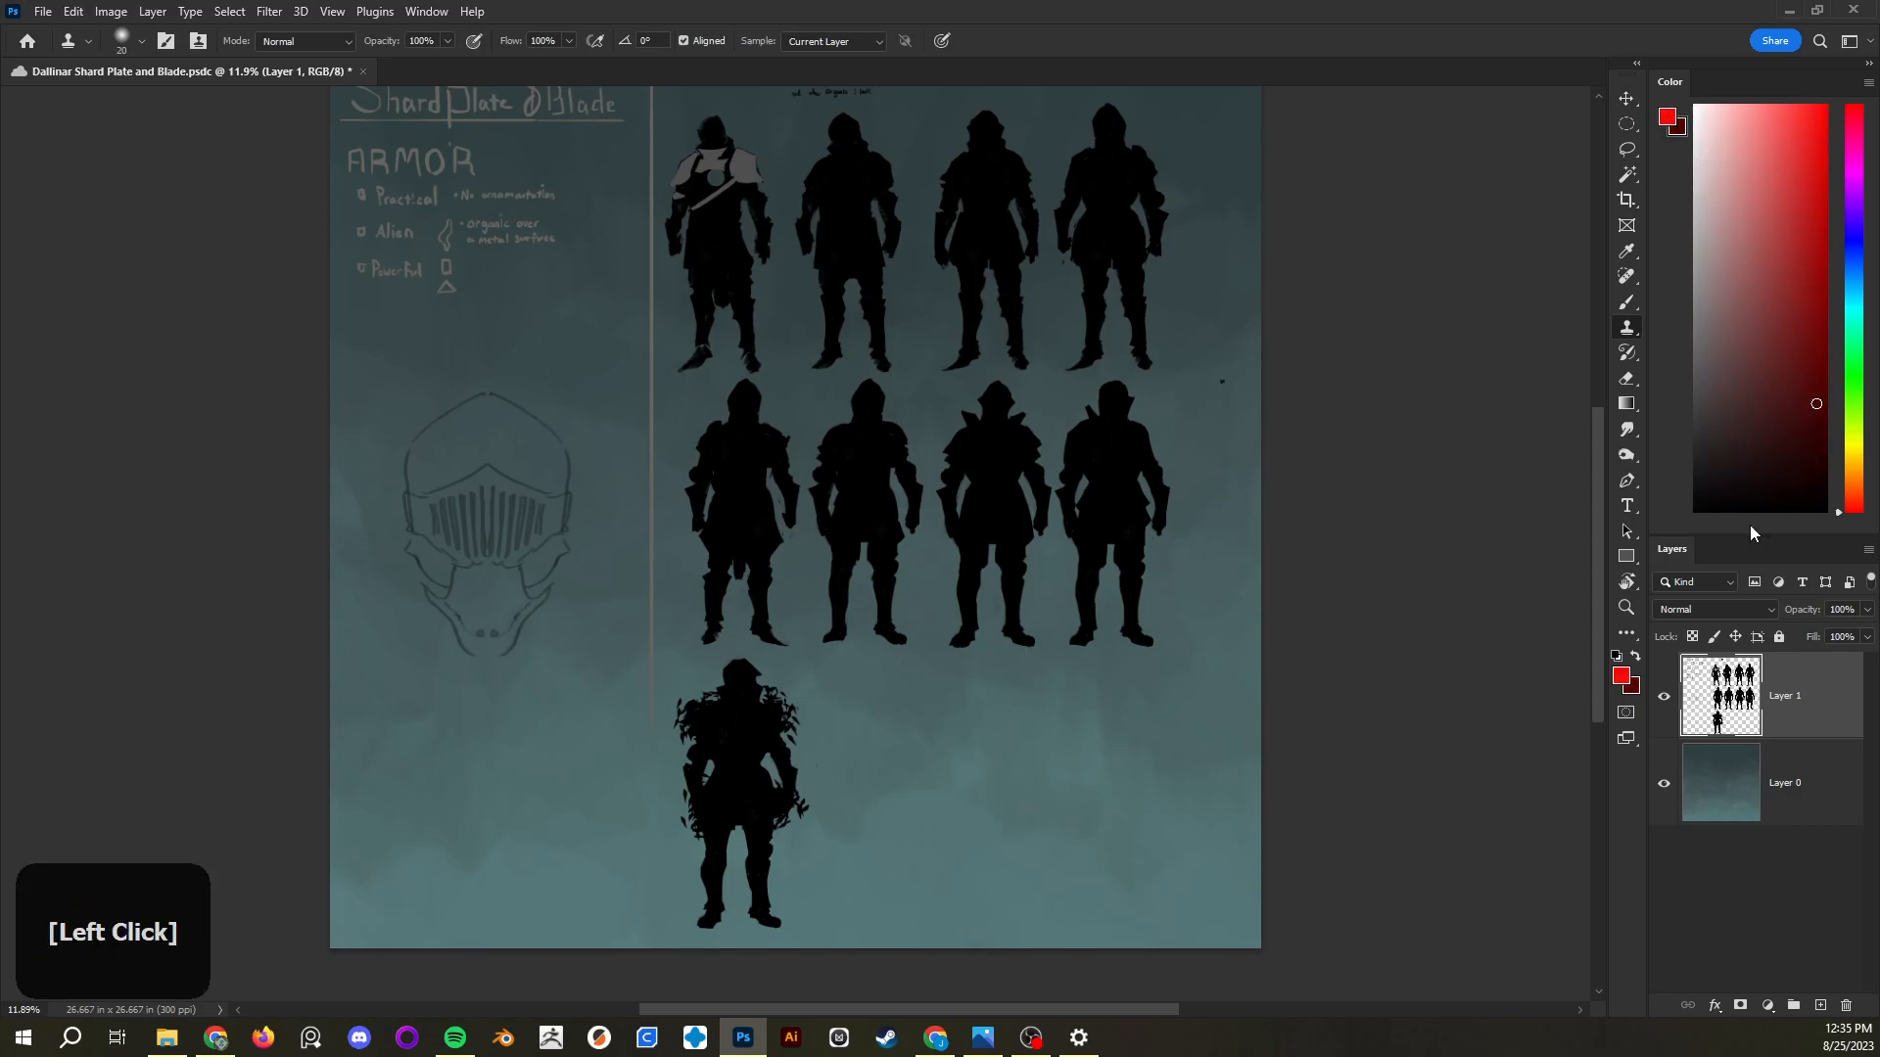
pyautogui.moveTo(1804, 197); pyautogui.dragTo(1735, 453)
pyautogui.press('d')
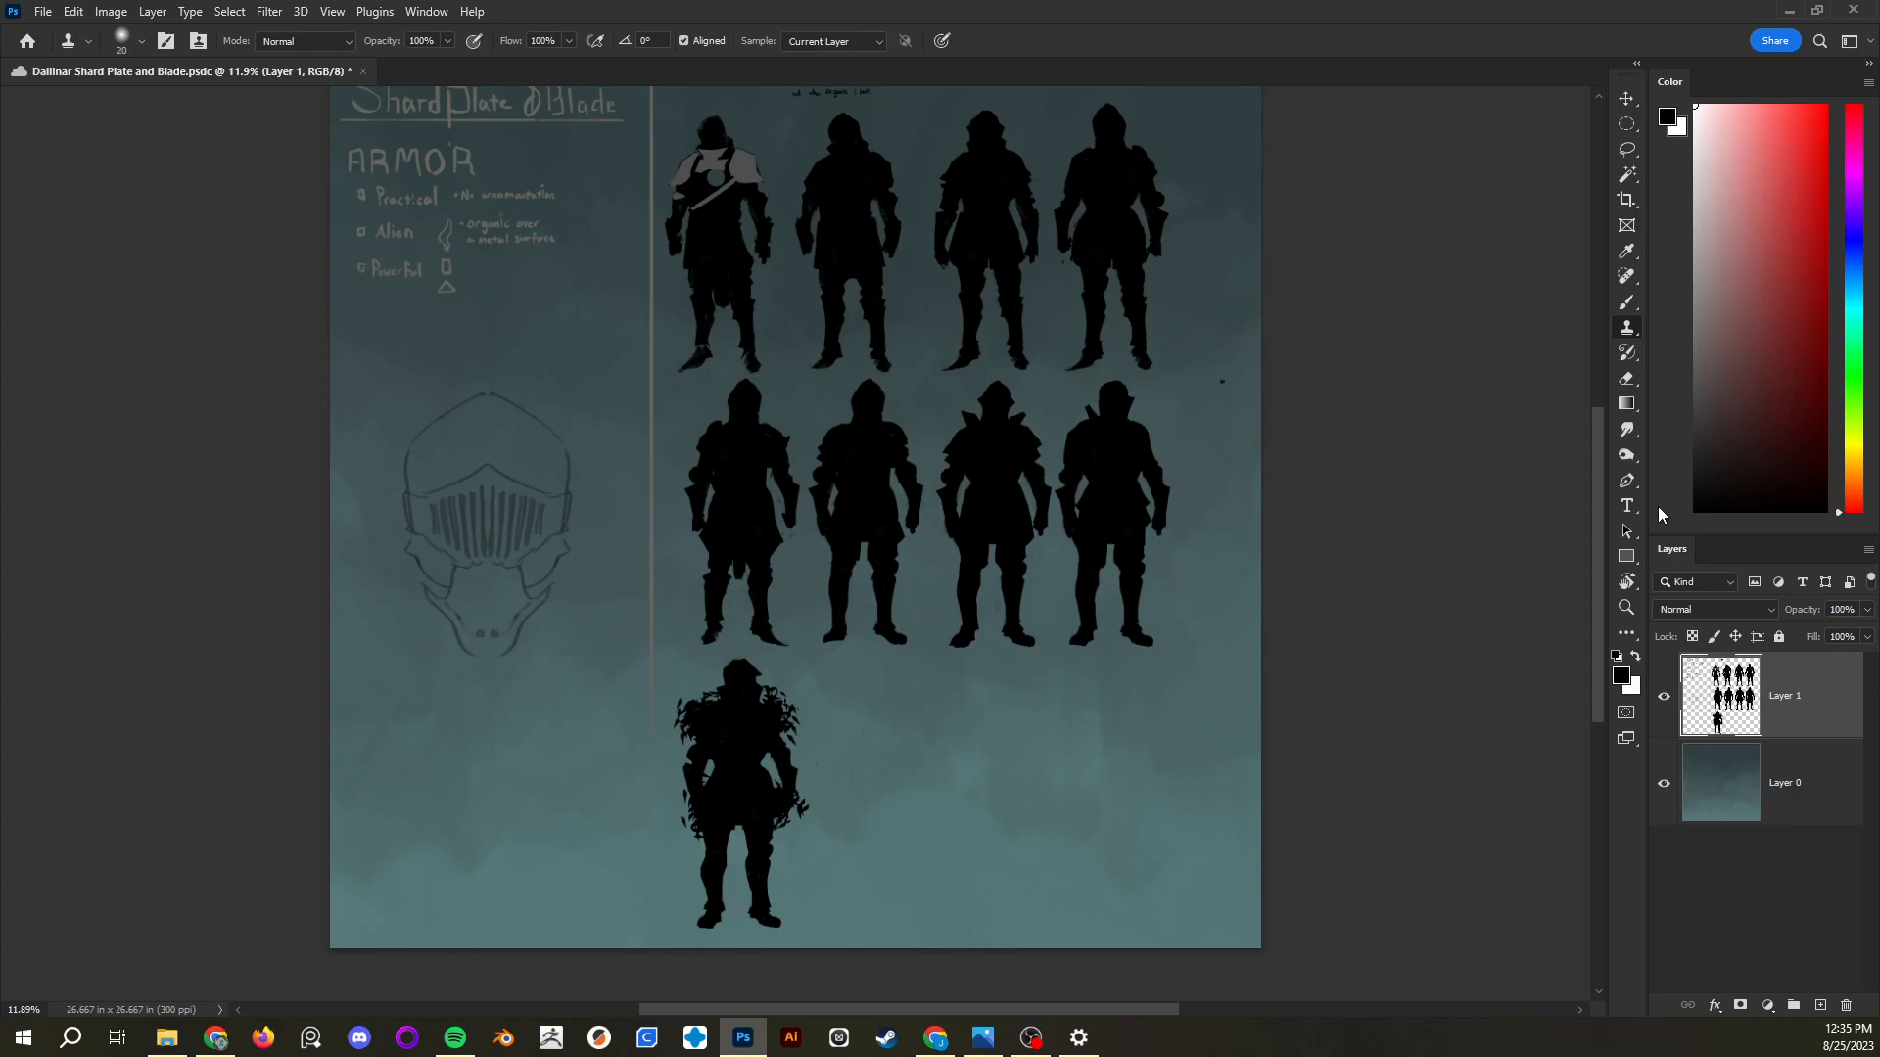
# Swap the foreground and background colours back and forth, sample another colour, and restore the default black and white
pyautogui.press('x')
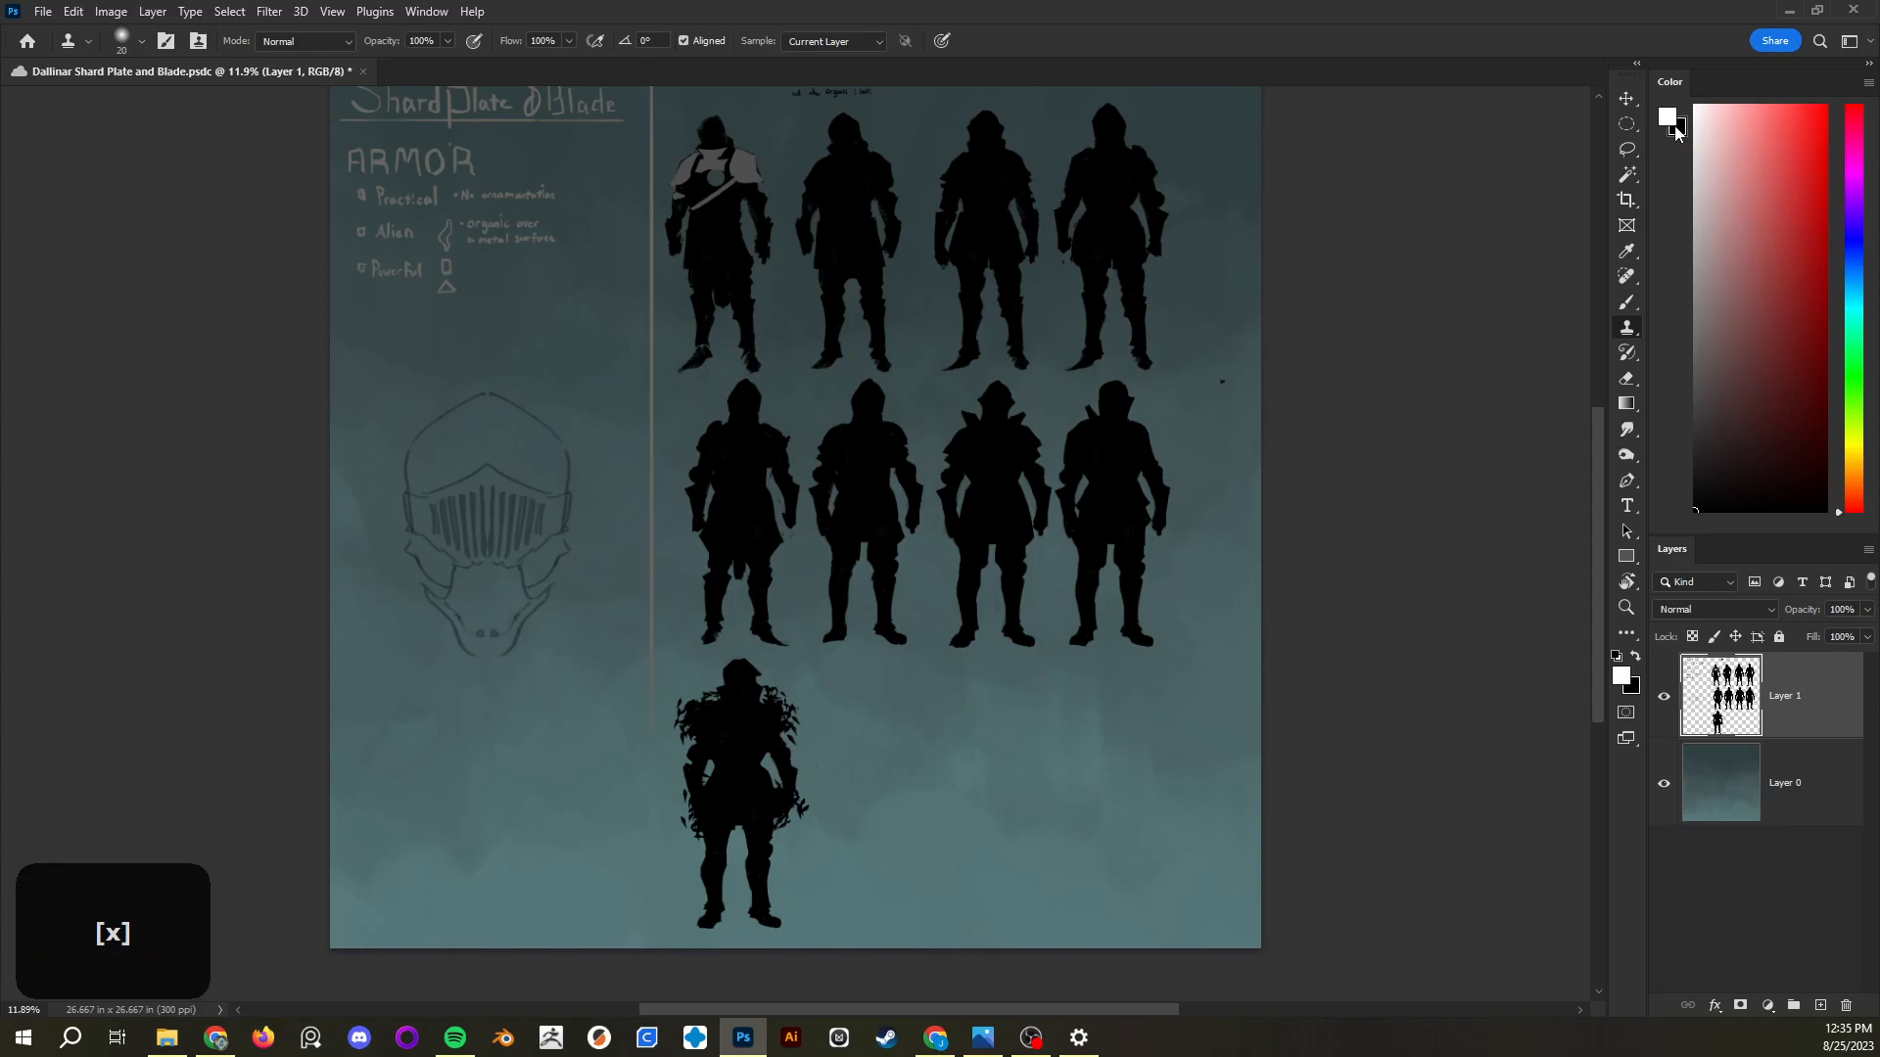
pyautogui.press('x')
pyautogui.press('x')
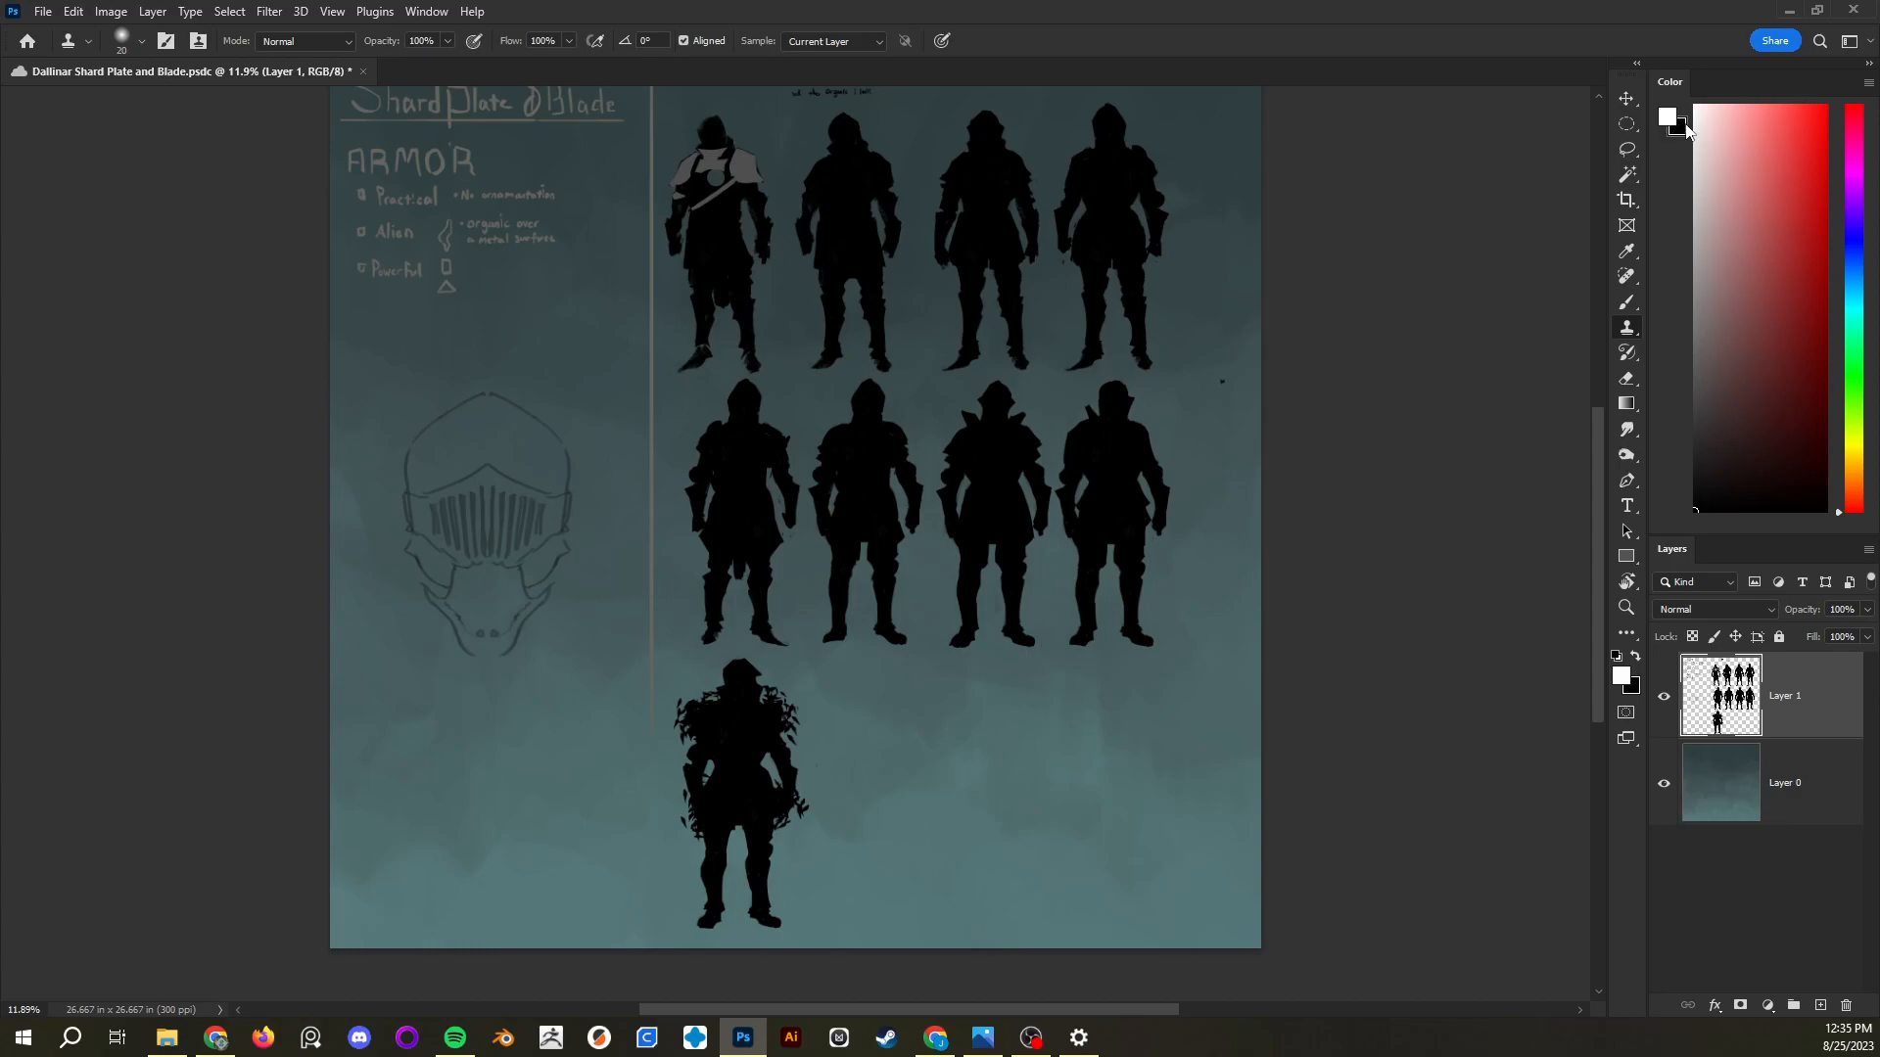
pyautogui.press('x')
pyautogui.moveTo(1723, 283)
pyautogui.mouseDown()
pyautogui.moveTo(1748, 227)
pyautogui.moveTo(1752, 433)
pyautogui.moveTo(1825, 206)
pyautogui.moveTo(1793, 229)
pyautogui.moveTo(1728, 198)
pyautogui.moveTo(1760, 271)
pyautogui.moveTo(1749, 421)
pyautogui.moveTo(1772, 255)
pyautogui.moveTo(1755, 217)
pyautogui.moveTo(1759, 345)
pyautogui.moveTo(1734, 356)
pyautogui.moveTo(1772, 192)
pyautogui.mouseUp()
pyautogui.press('d')
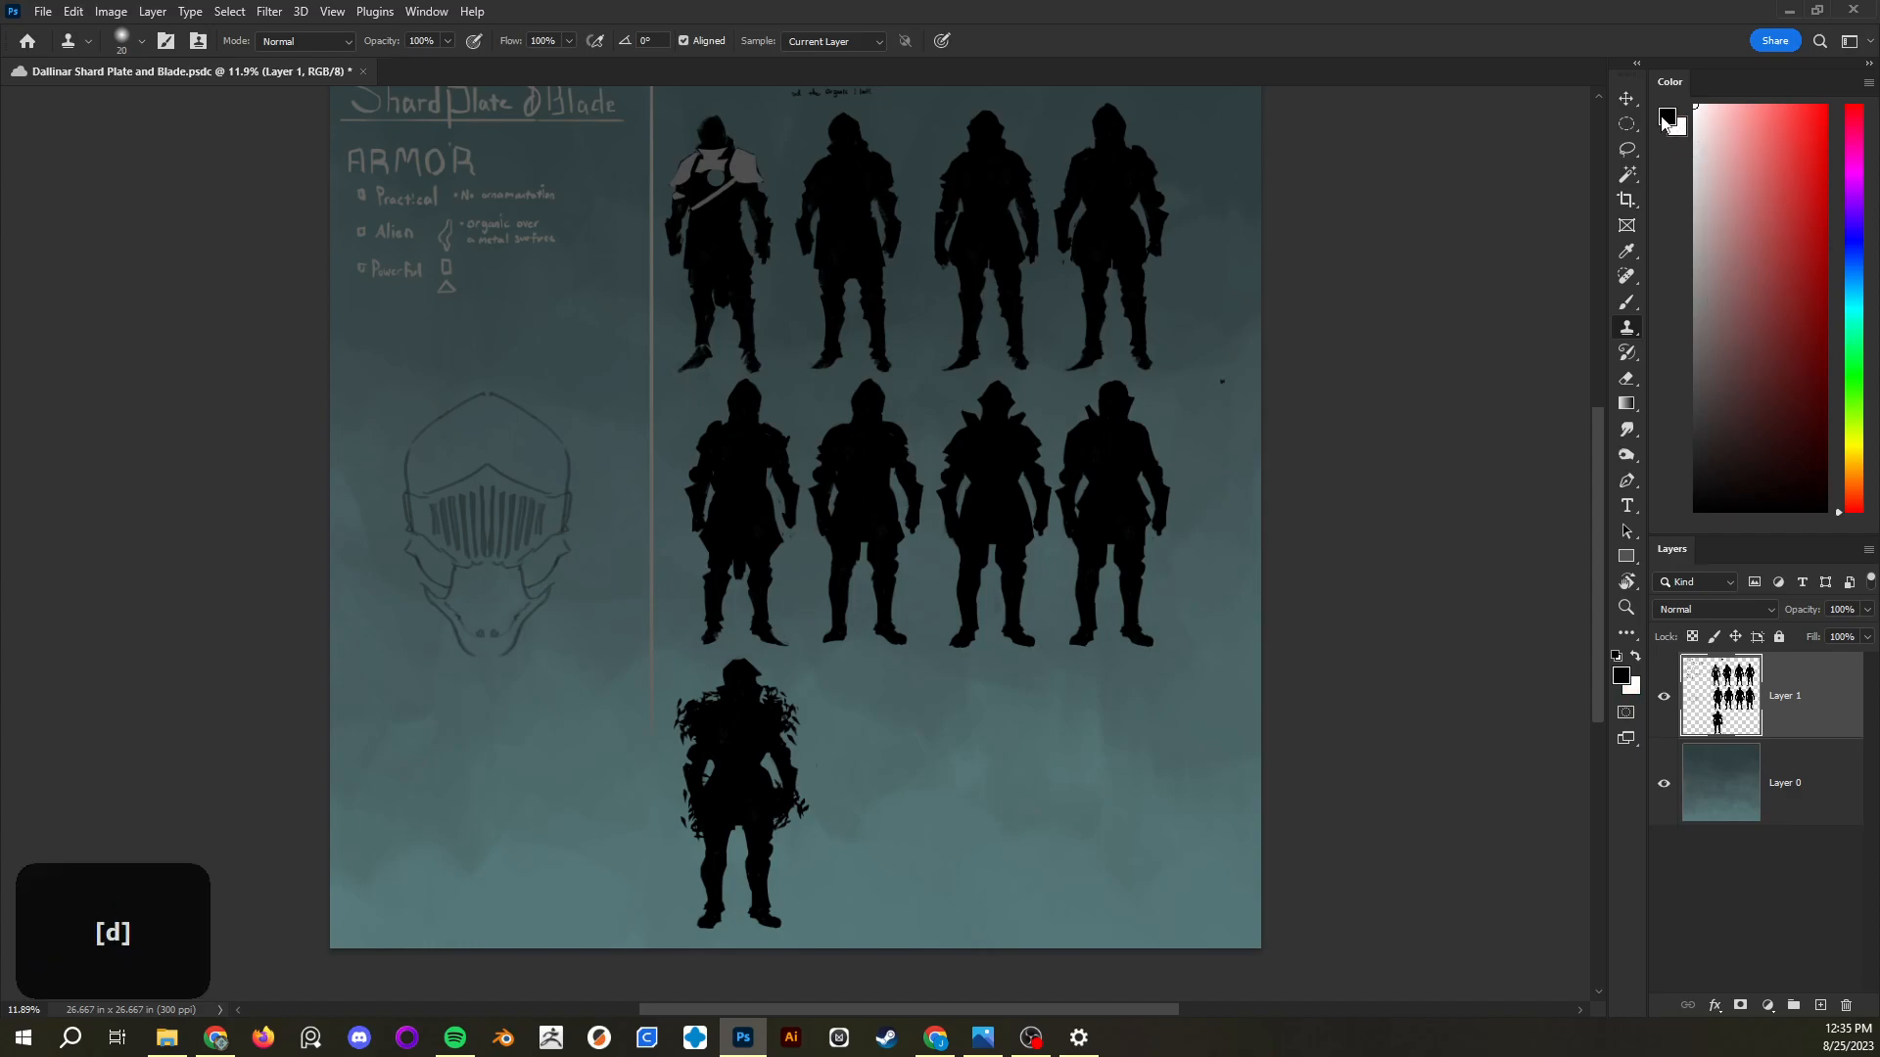
# Paint test strokes over the silhouettes in a muted red and a bright red, and undo both strokes
pyautogui.click(1664, 119)
pyautogui.click(1762, 230)
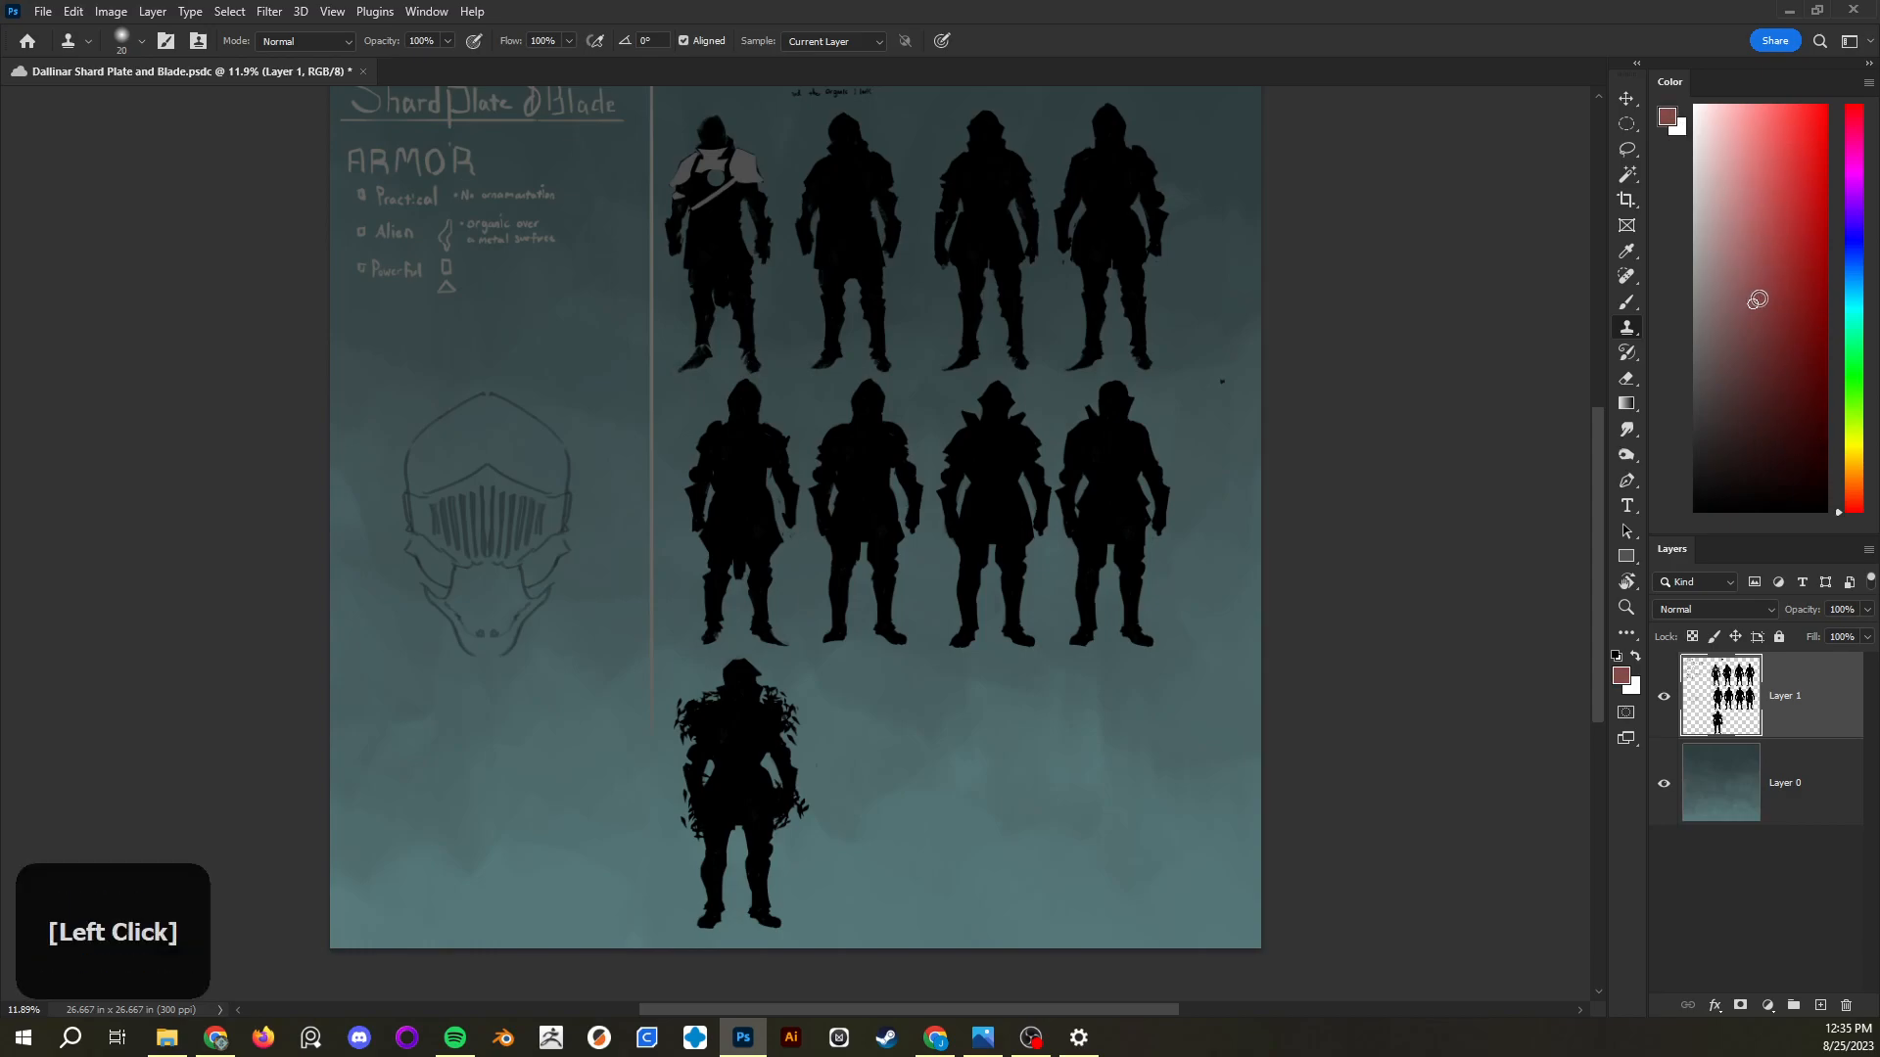
pyautogui.press('b')
pyautogui.click(1727, 200)
pyautogui.moveTo(1728, 200); pyautogui.dragTo(1780, 228)
pyautogui.moveTo(1025, 545)
pyautogui.mouseDown()
pyautogui.moveTo(1023, 646)
pyautogui.moveTo(1173, 782)
pyautogui.mouseUp()
pyautogui.click(1825, 106)
pyautogui.moveTo(1125, 367)
pyautogui.mouseDown()
pyautogui.moveTo(872, 479)
pyautogui.moveTo(884, 817)
pyautogui.mouseUp()
pyautogui.hotkey('ctrl', 'z')
pyautogui.hotkey('ctrl', 'z')
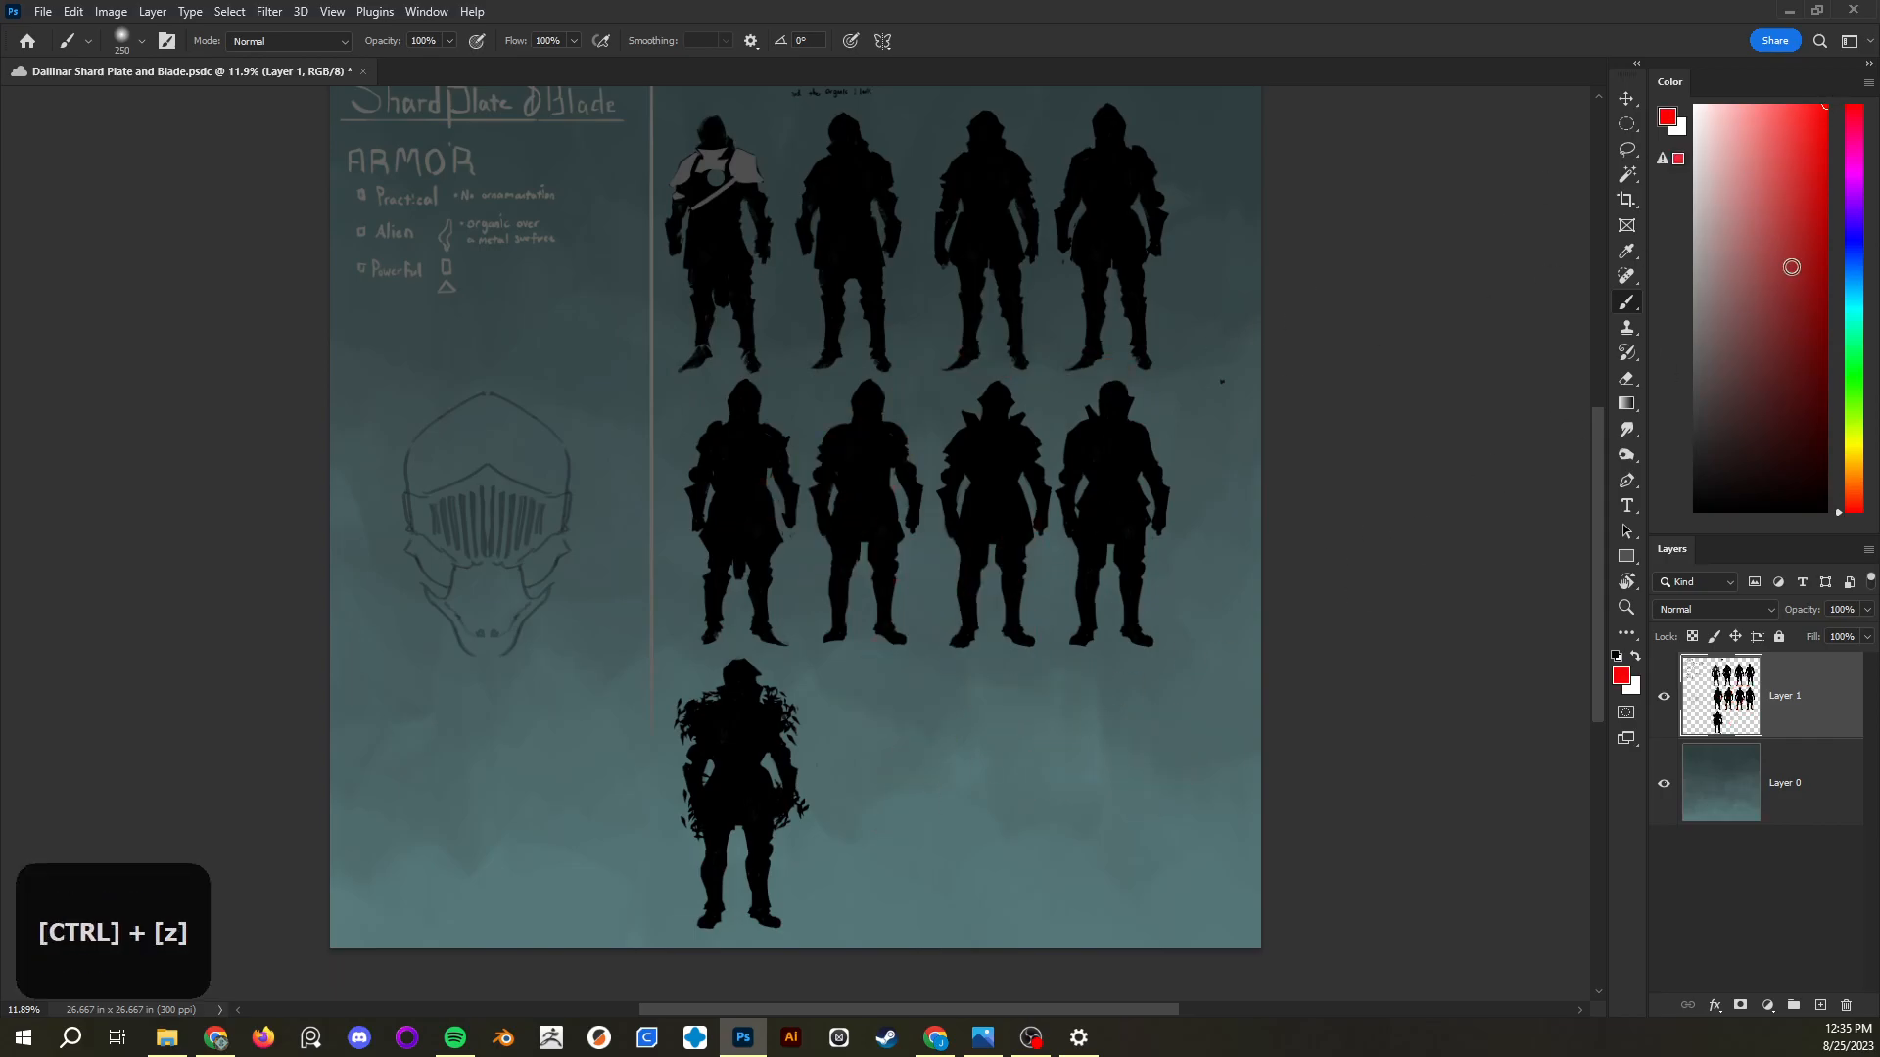
# Choose the wedge-shaped brush preset, undo a red test stroke made with it, and enlarge the brush to 125
pyautogui.rightClick(1018, 338)
pyautogui.click(1204, 646)
pyautogui.moveTo(925, 797); pyautogui.dragTo(1128, 729)
pyautogui.hotkey('ctrl', 'z')
pyautogui.press(']')
pyautogui.press(']')
pyautogui.press(']')
pyautogui.press(']')
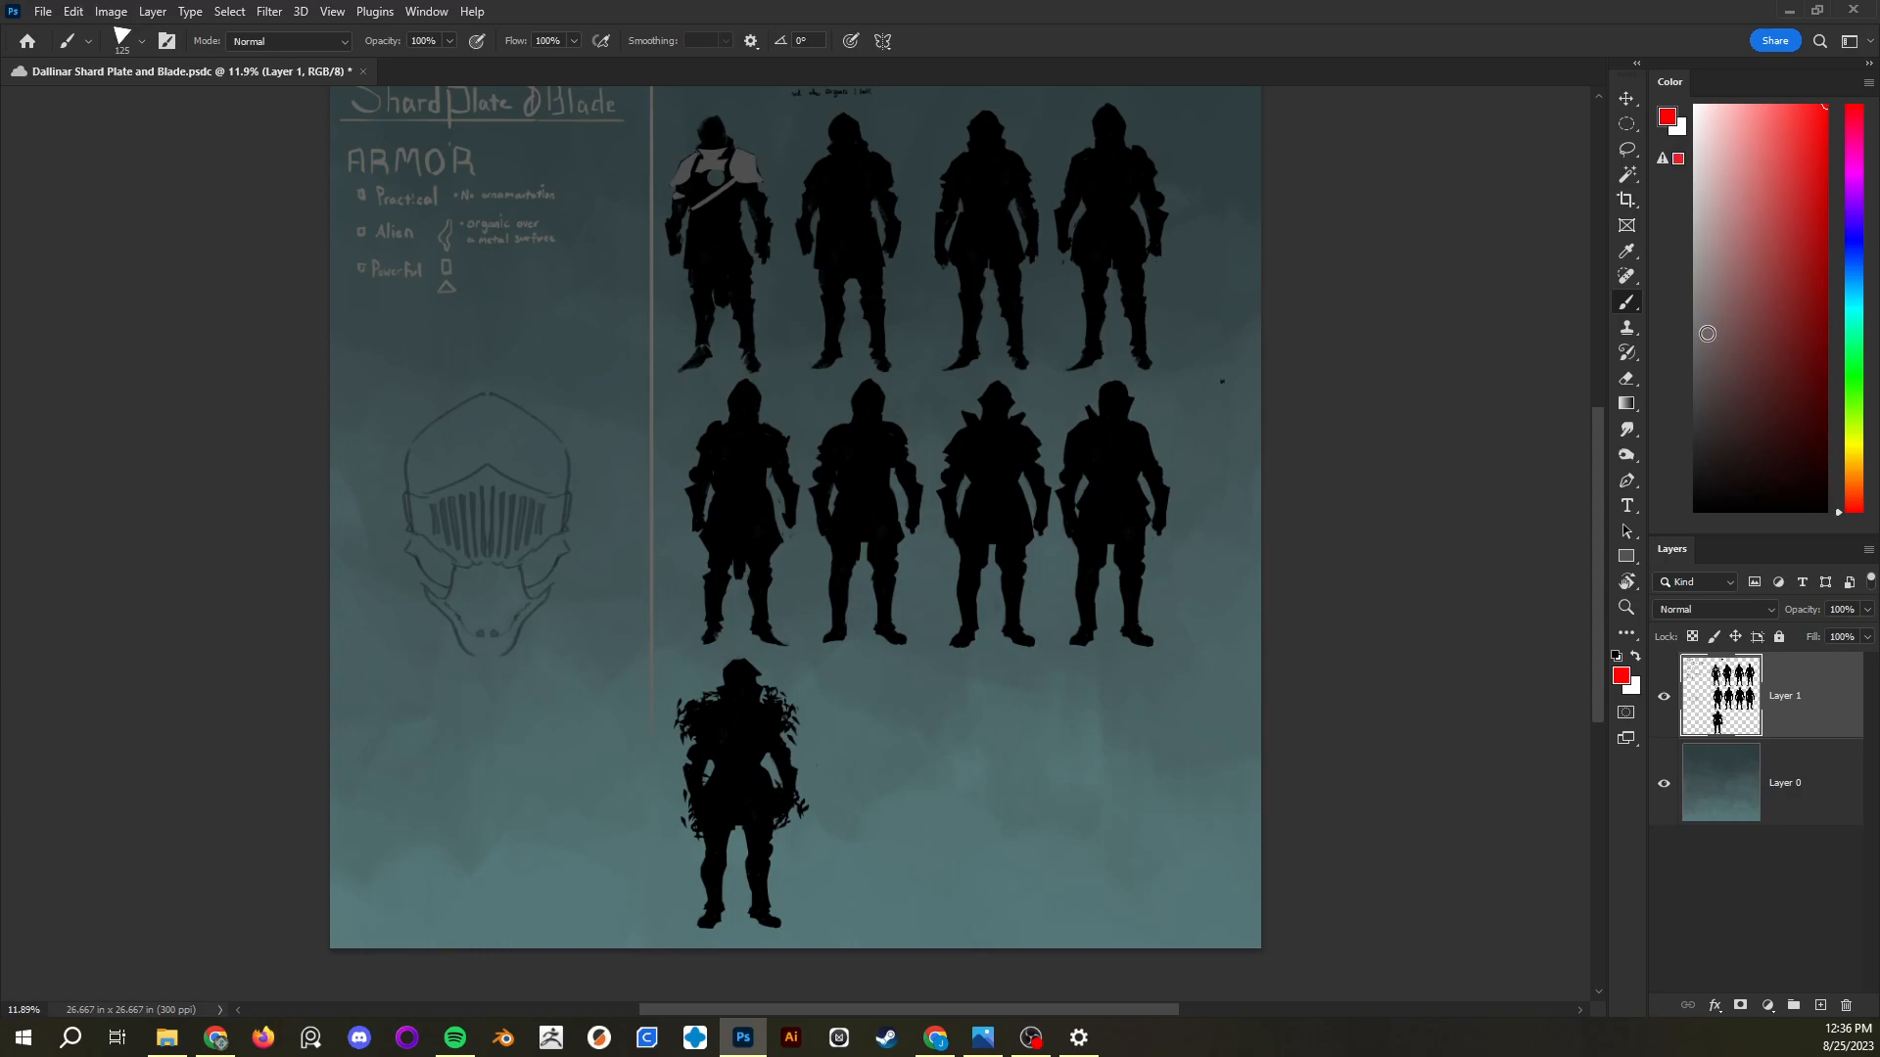
# Sweep the foreground colour through the light tints and along the colour field's edge, ending on black
pyautogui.moveTo(1728, 160)
pyautogui.mouseDown()
pyautogui.moveTo(1823, 178)
pyautogui.moveTo(1694, 176)
pyautogui.moveTo(1830, 182)
pyautogui.moveTo(1745, 87)
pyautogui.moveTo(1744, 525)
pyautogui.moveTo(1705, 136)
pyautogui.mouseUp()
pyautogui.moveTo(1688, 102); pyautogui.dragTo(1687, 523)
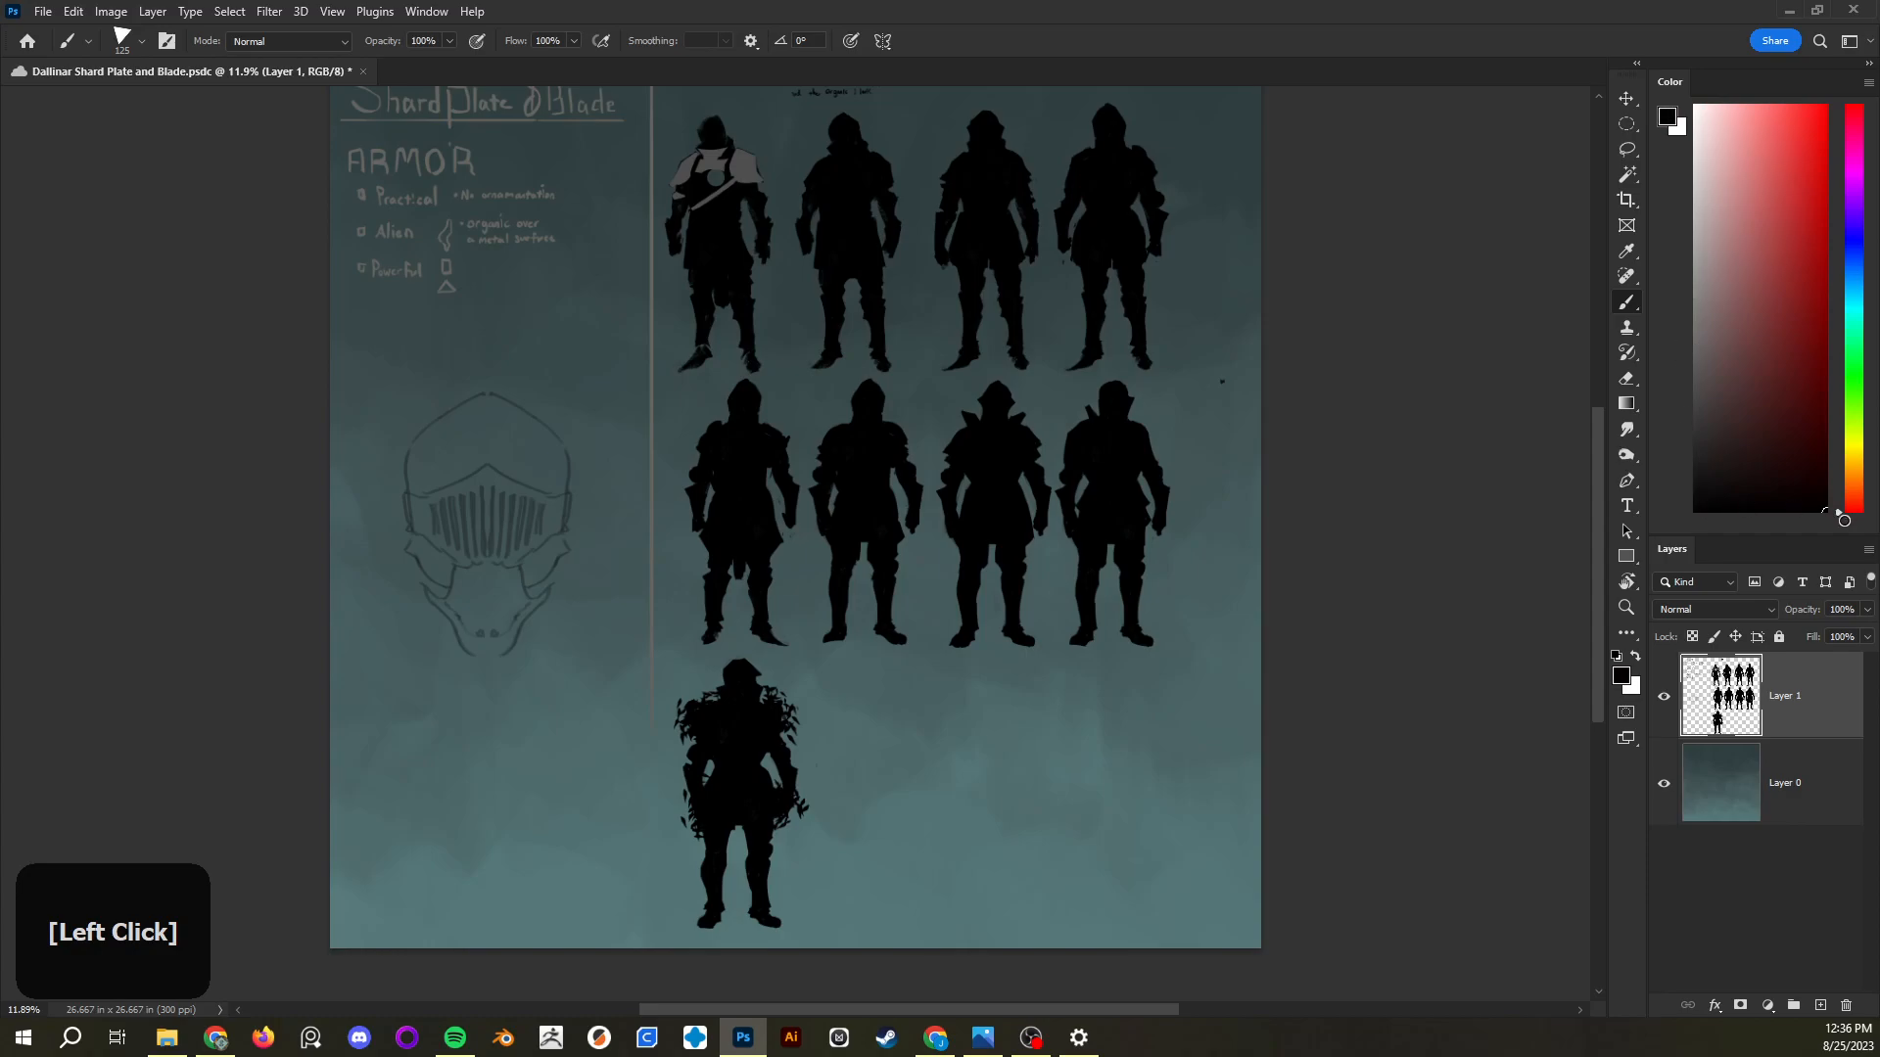
# Scribble test strokes in bright blue and bright yellow below the second row of silhouettes
pyautogui.moveTo(1841, 509)
pyautogui.mouseDown()
pyautogui.moveTo(1837, 84)
pyautogui.moveTo(1855, 91)
pyautogui.moveTo(1827, 536)
pyautogui.moveTo(1829, 102)
pyautogui.moveTo(1763, 267)
pyautogui.mouseUp()
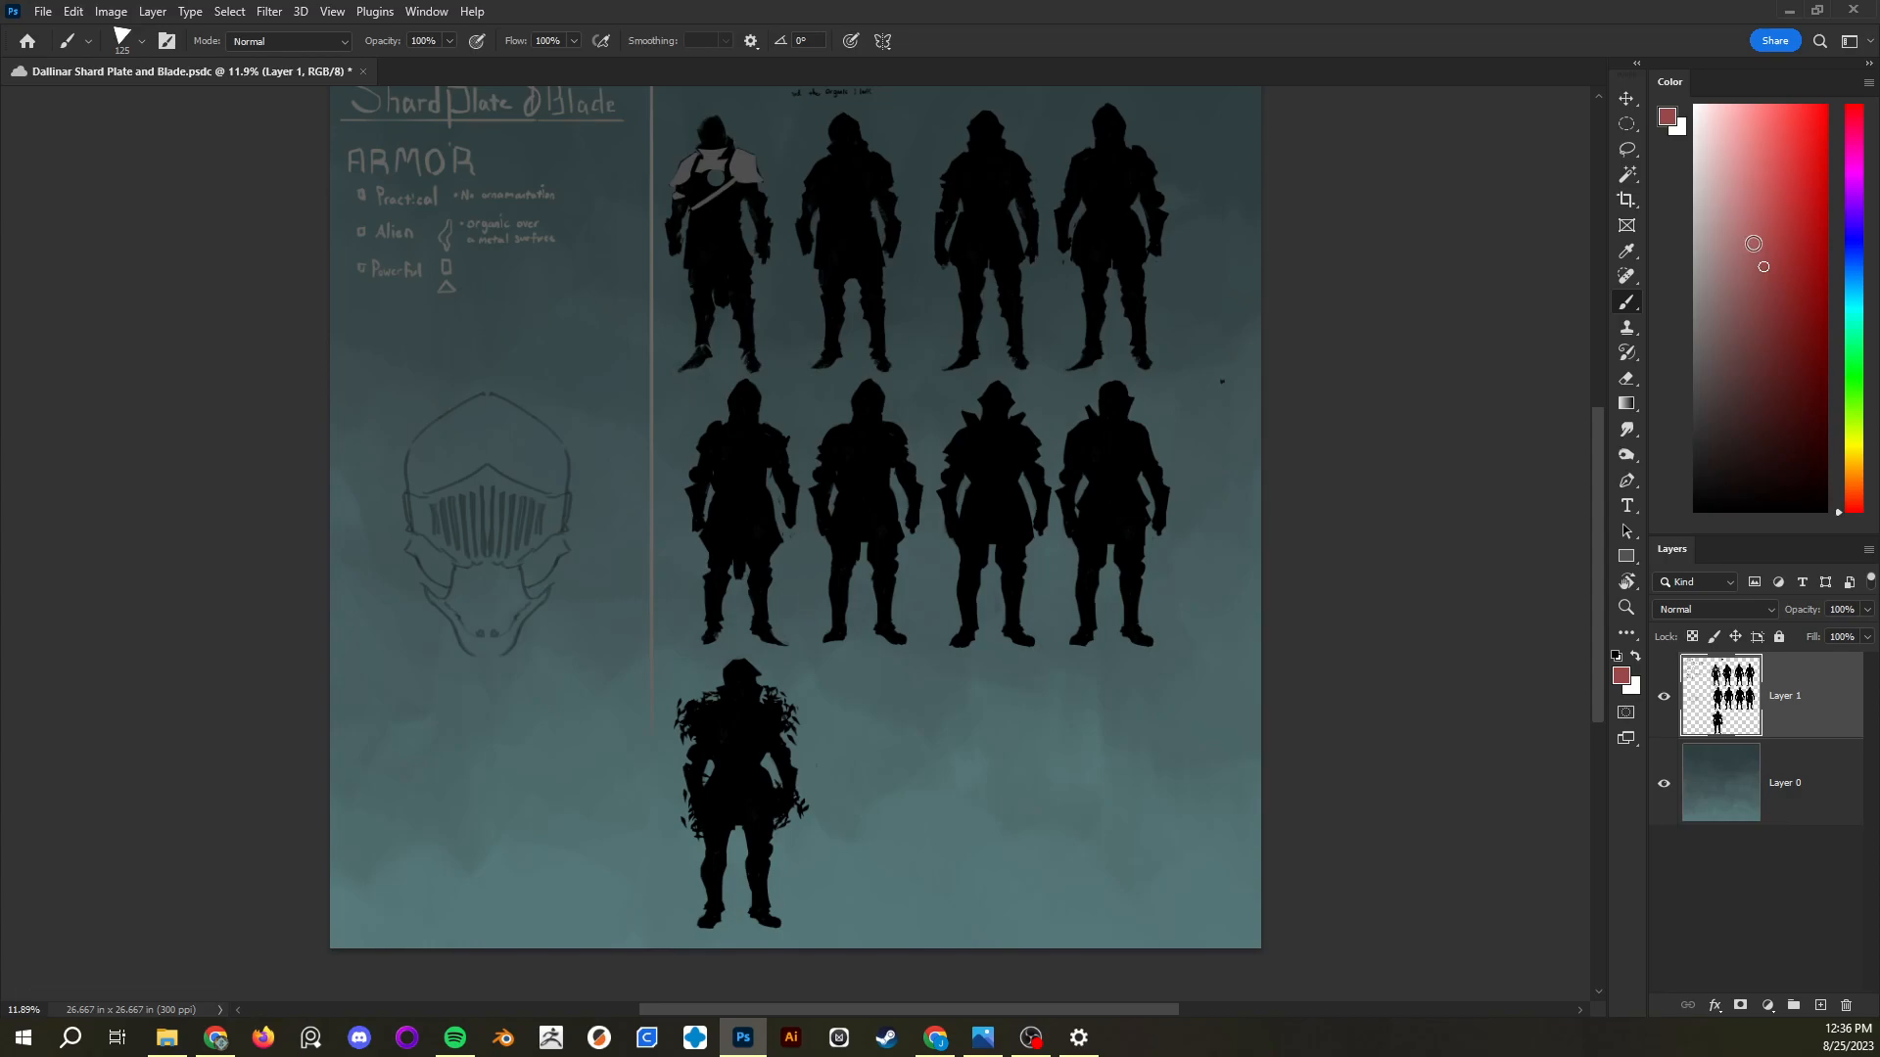
pyautogui.moveTo(1856, 419)
pyautogui.mouseDown()
pyautogui.moveTo(1859, 247)
pyautogui.moveTo(1829, 98)
pyautogui.mouseUp()
pyautogui.moveTo(957, 600)
pyautogui.mouseDown()
pyautogui.moveTo(974, 690)
pyautogui.moveTo(1140, 695)
pyautogui.mouseUp()
pyautogui.click(1856, 454)
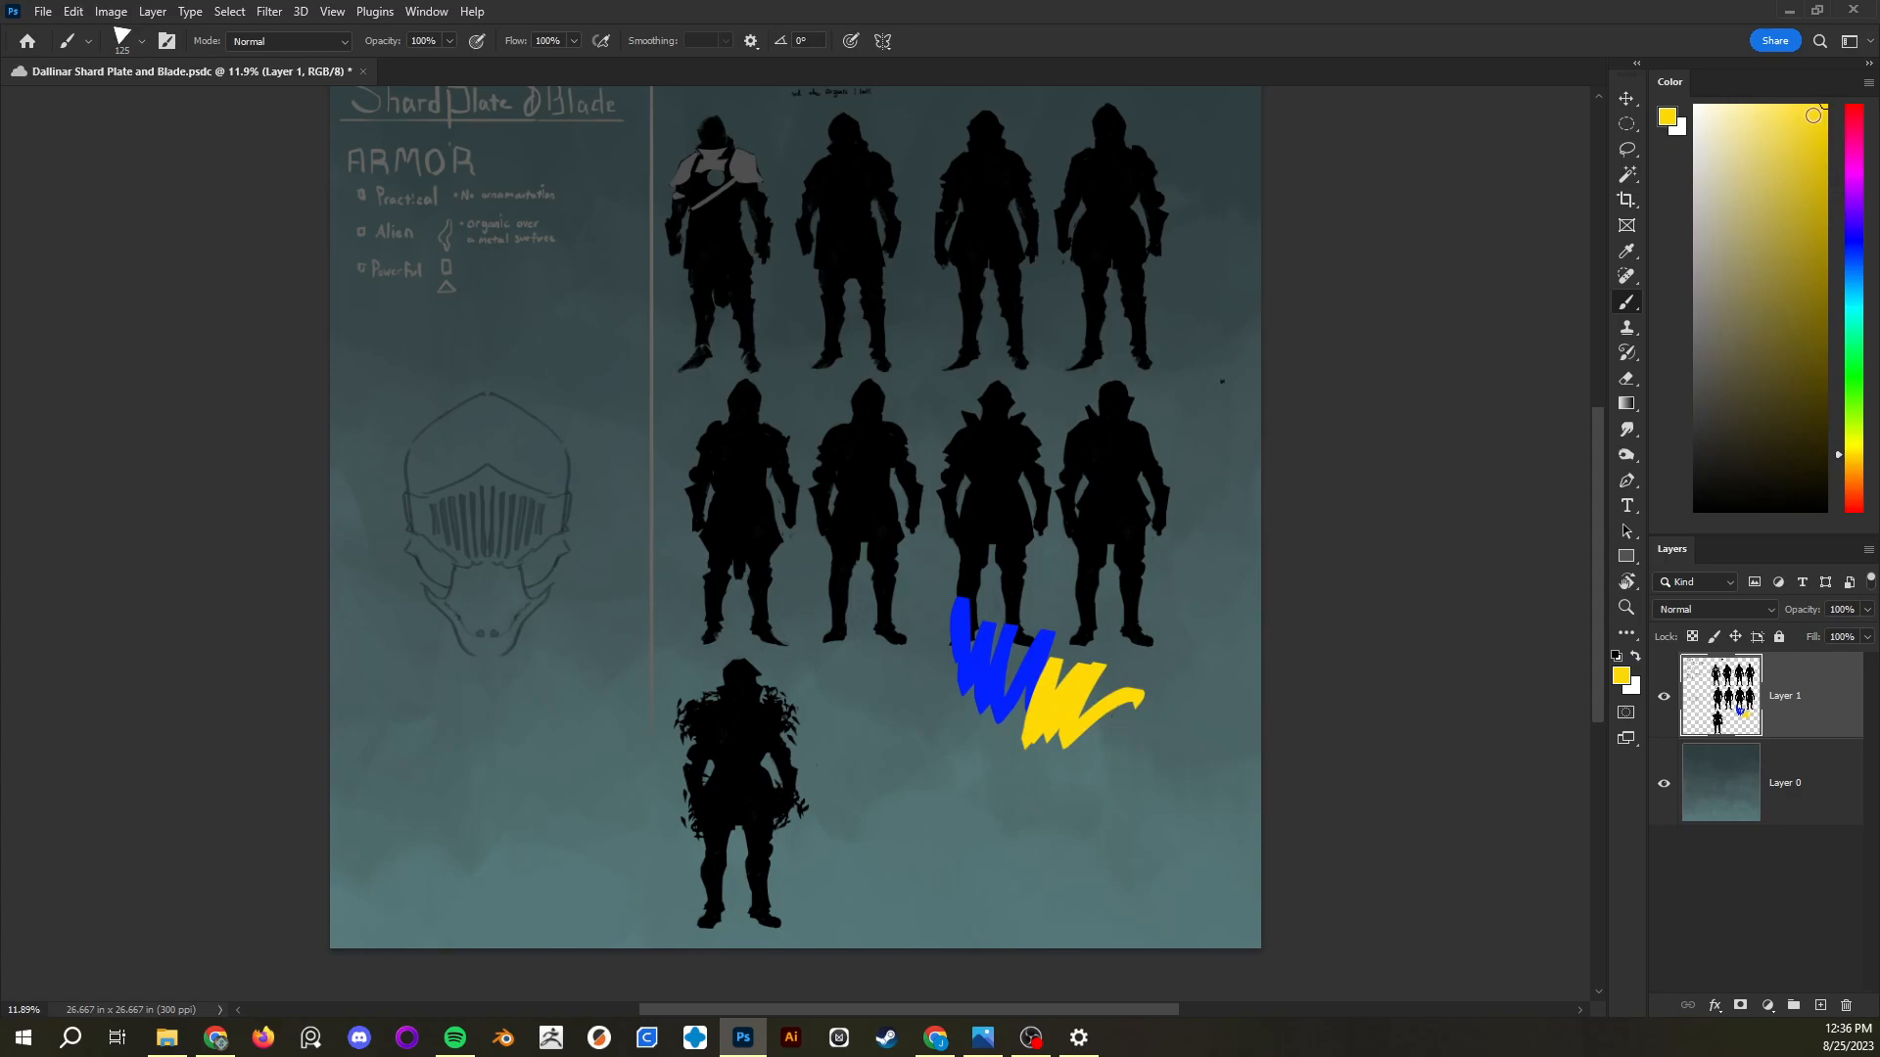
# Add more bright blue and yellow strokes under the first scribbles, and undo all the test strokes
pyautogui.click(1854, 241)
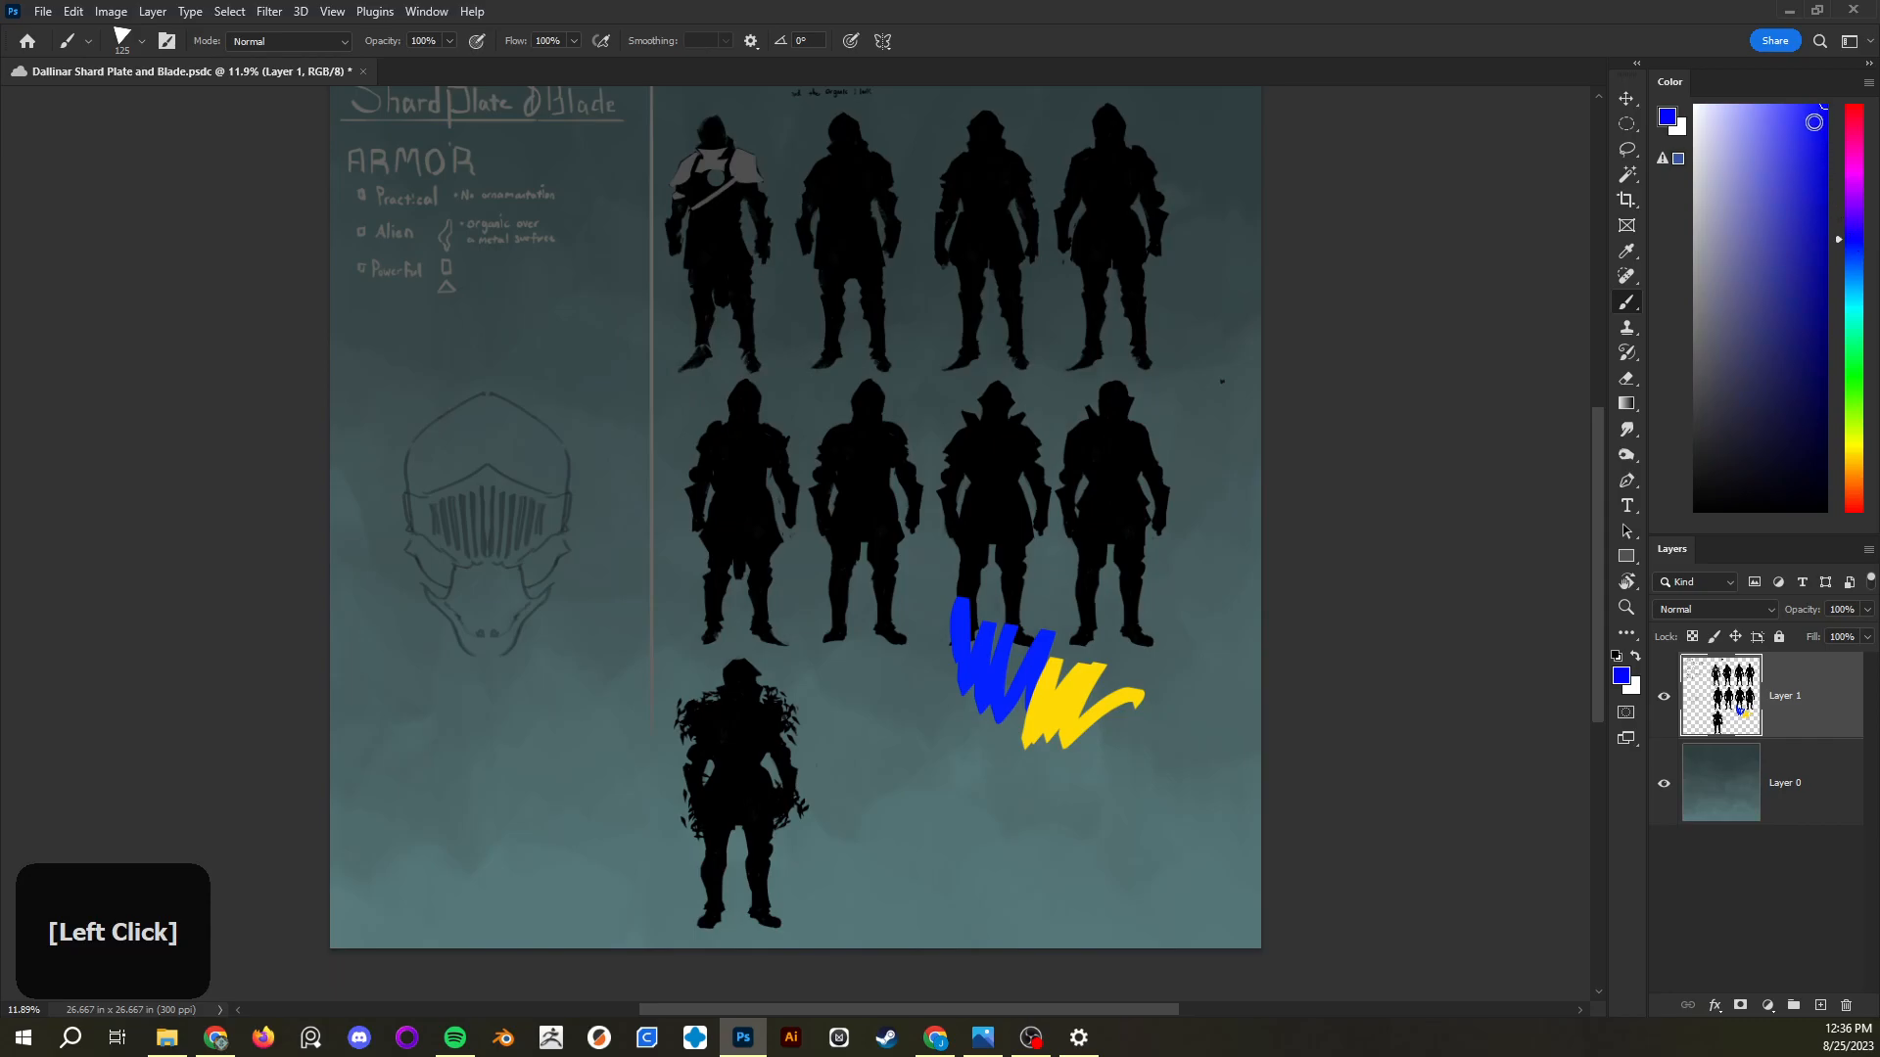
pyautogui.click(1796, 114)
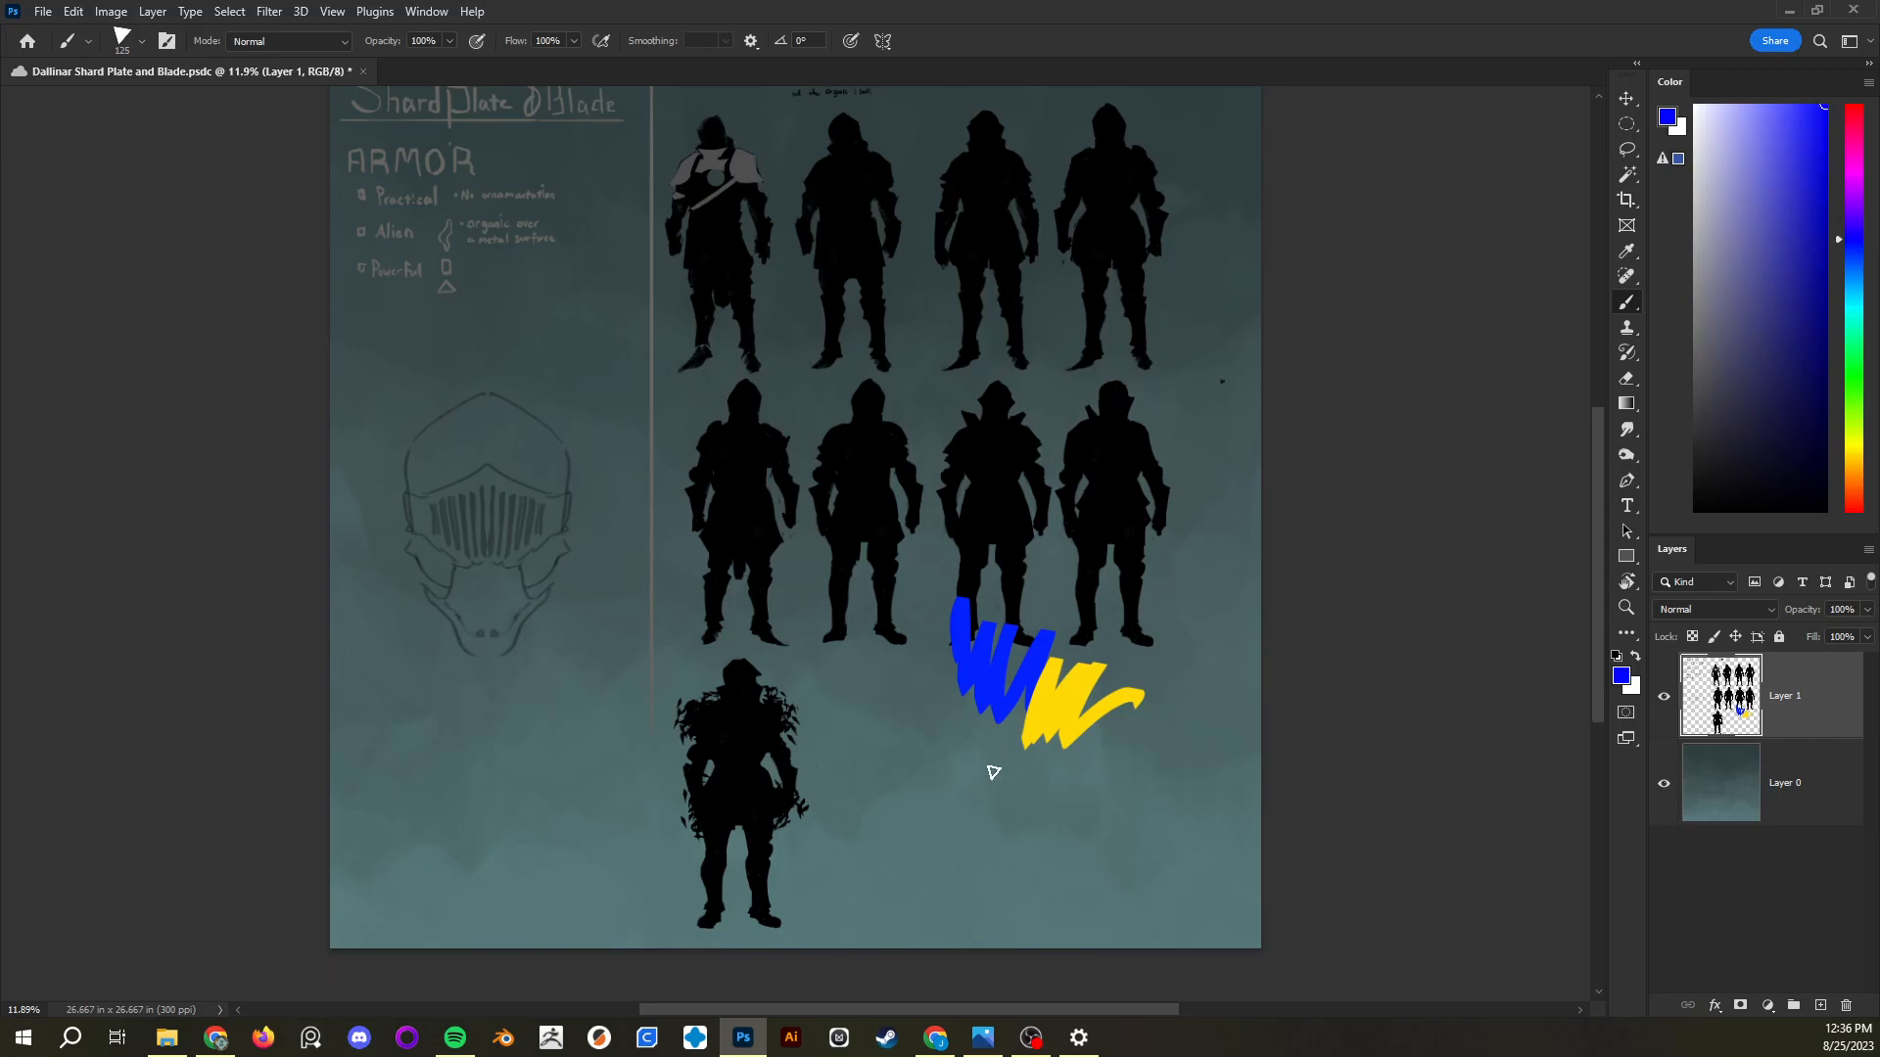
pyautogui.moveTo(1016, 700)
pyautogui.mouseDown()
pyautogui.moveTo(1033, 801)
pyautogui.moveTo(1077, 756)
pyautogui.mouseUp()
pyautogui.click(1854, 458)
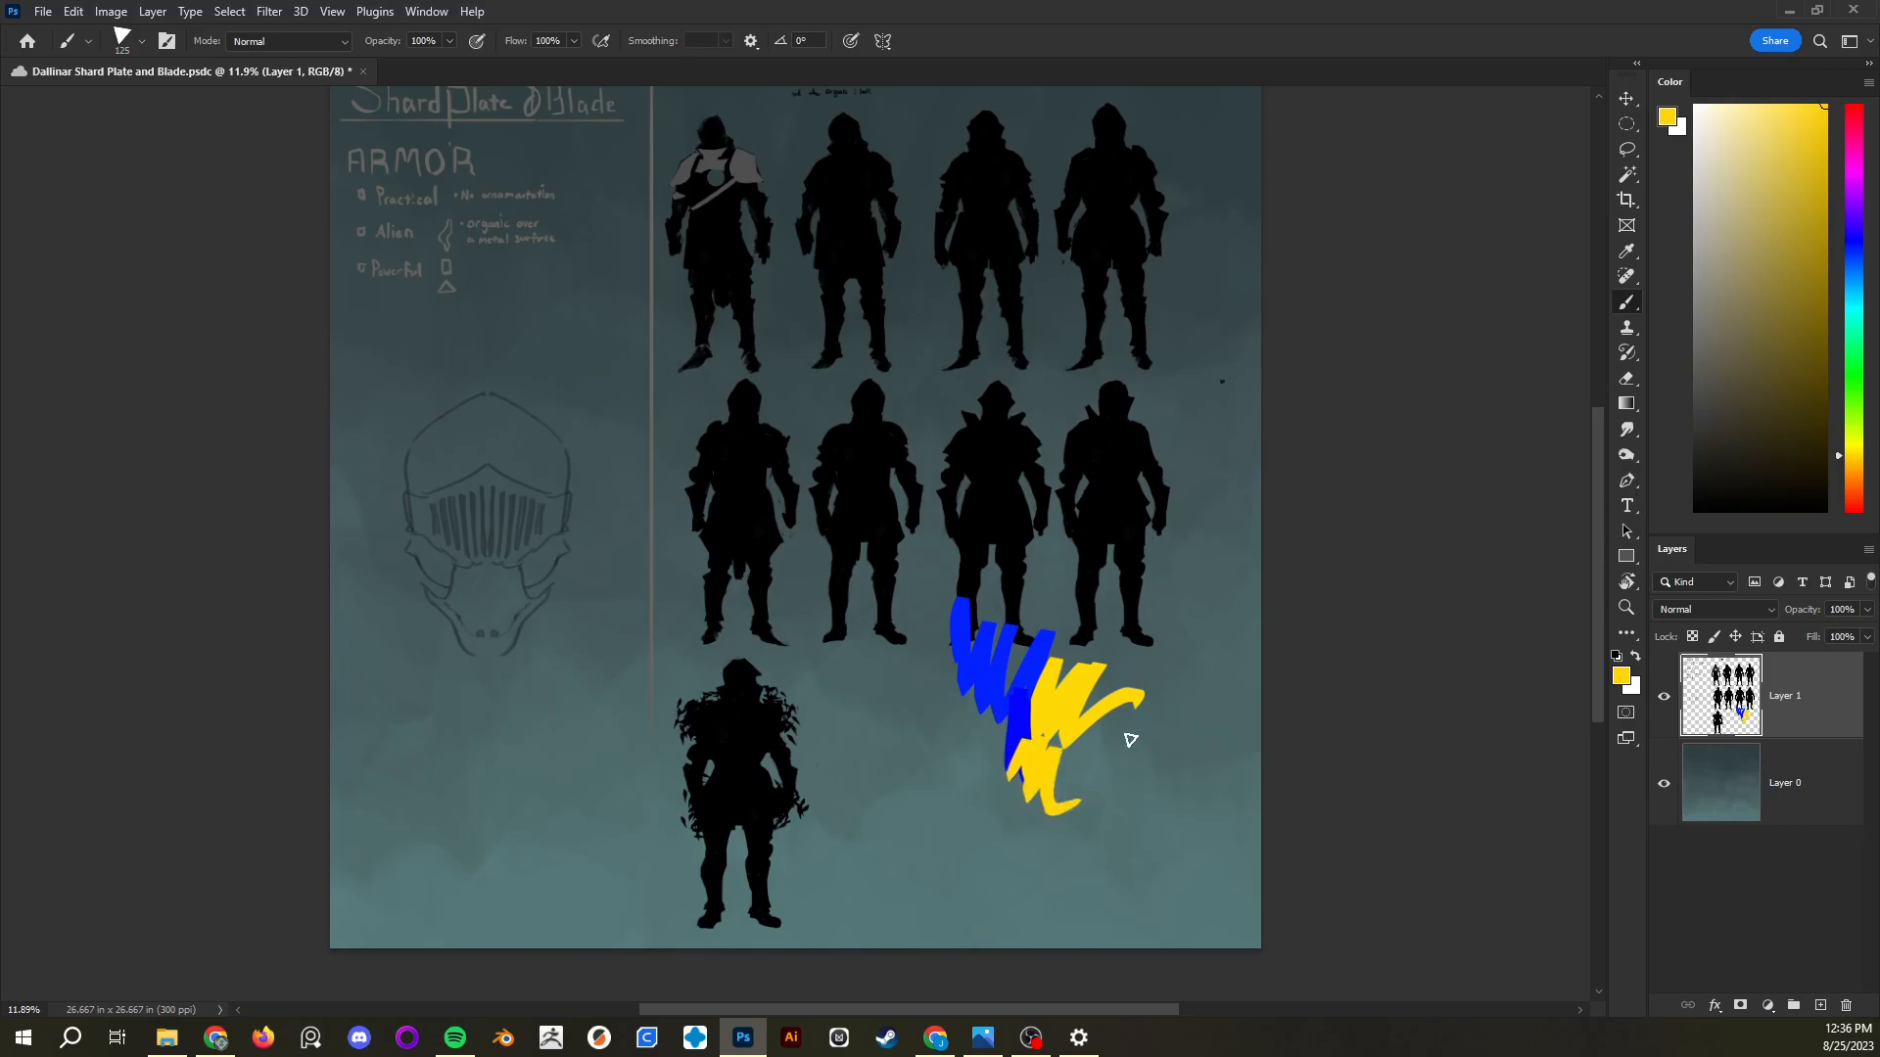
pyautogui.hotkey('ctrl', 'z')
pyautogui.hotkey('ctrl', 'z')
pyautogui.hotkey('ctrl', 'z')
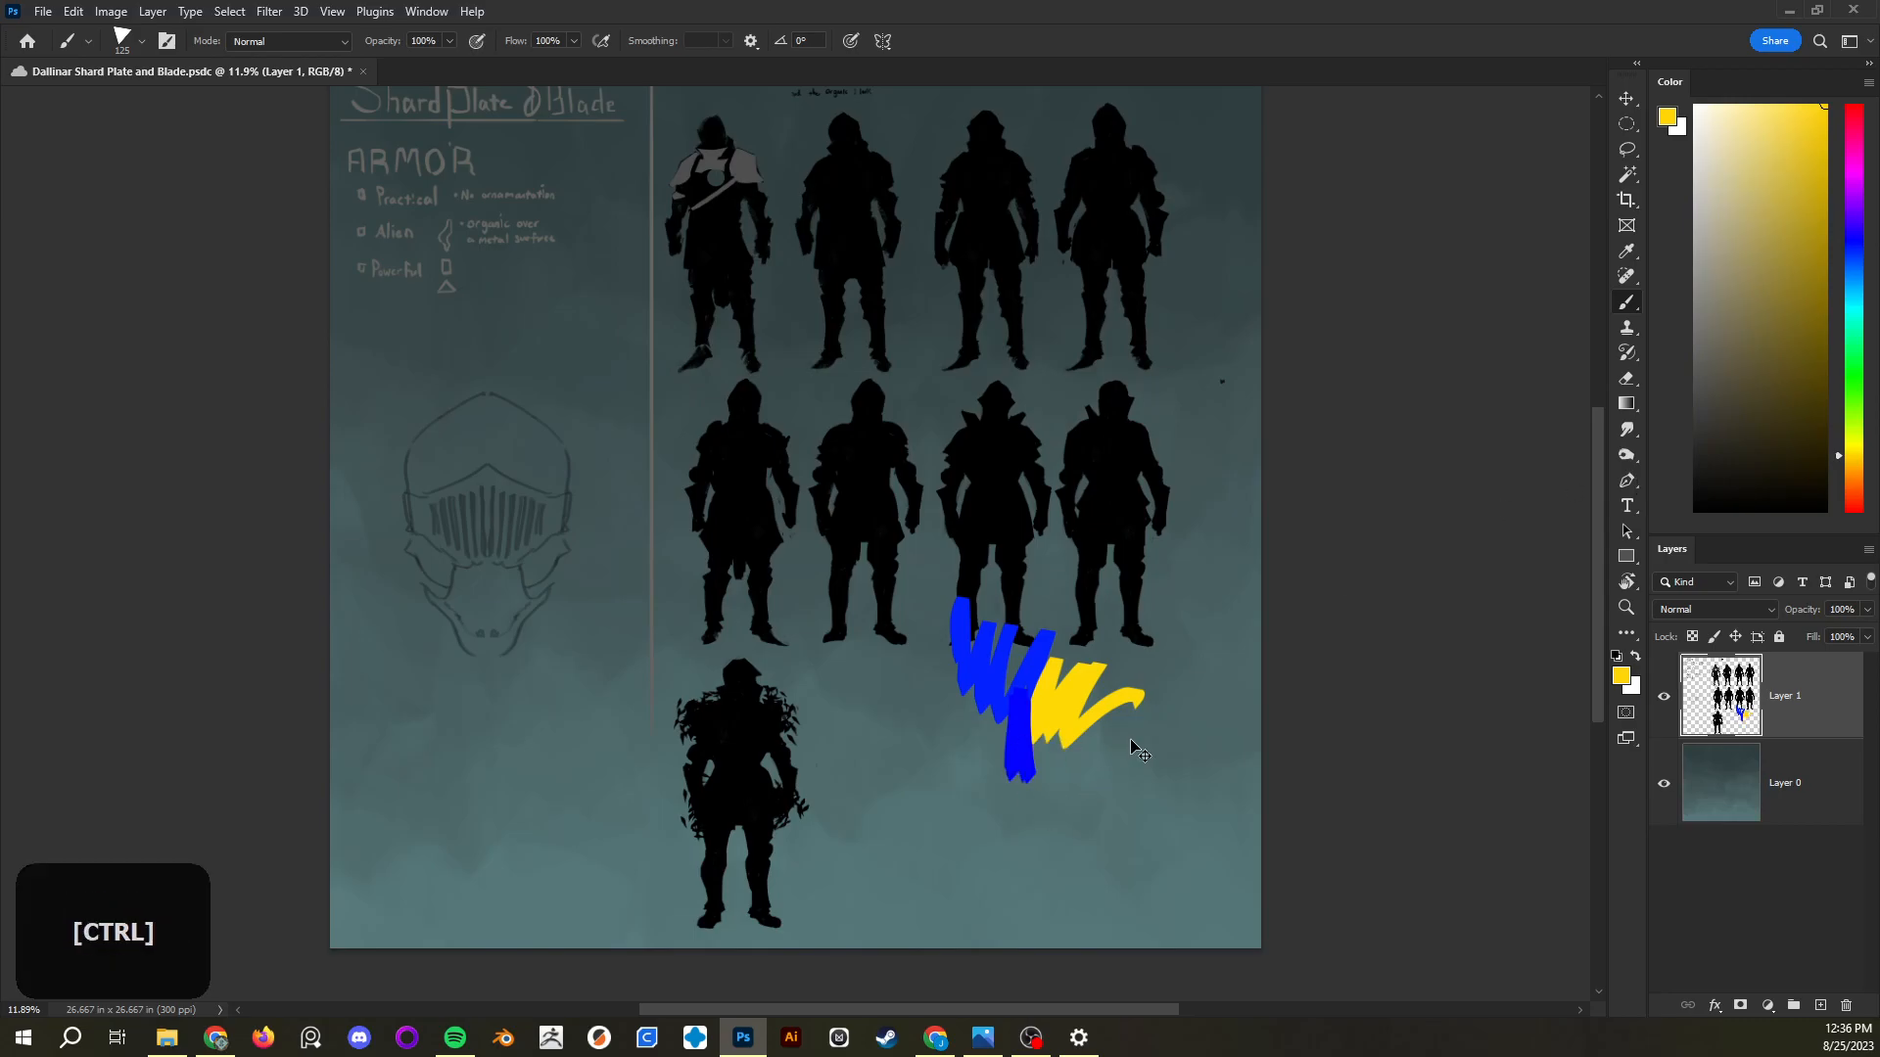
pyautogui.hotkey('ctrl', 'z')
# Paint a muted yellow and a muted red test stroke beside the lowest silhouette, and undo both
pyautogui.click(1729, 177)
pyautogui.click(1760, 220)
pyautogui.moveTo(918, 746)
pyautogui.mouseDown()
pyautogui.moveTo(979, 634)
pyautogui.moveTo(982, 733)
pyautogui.mouseUp()
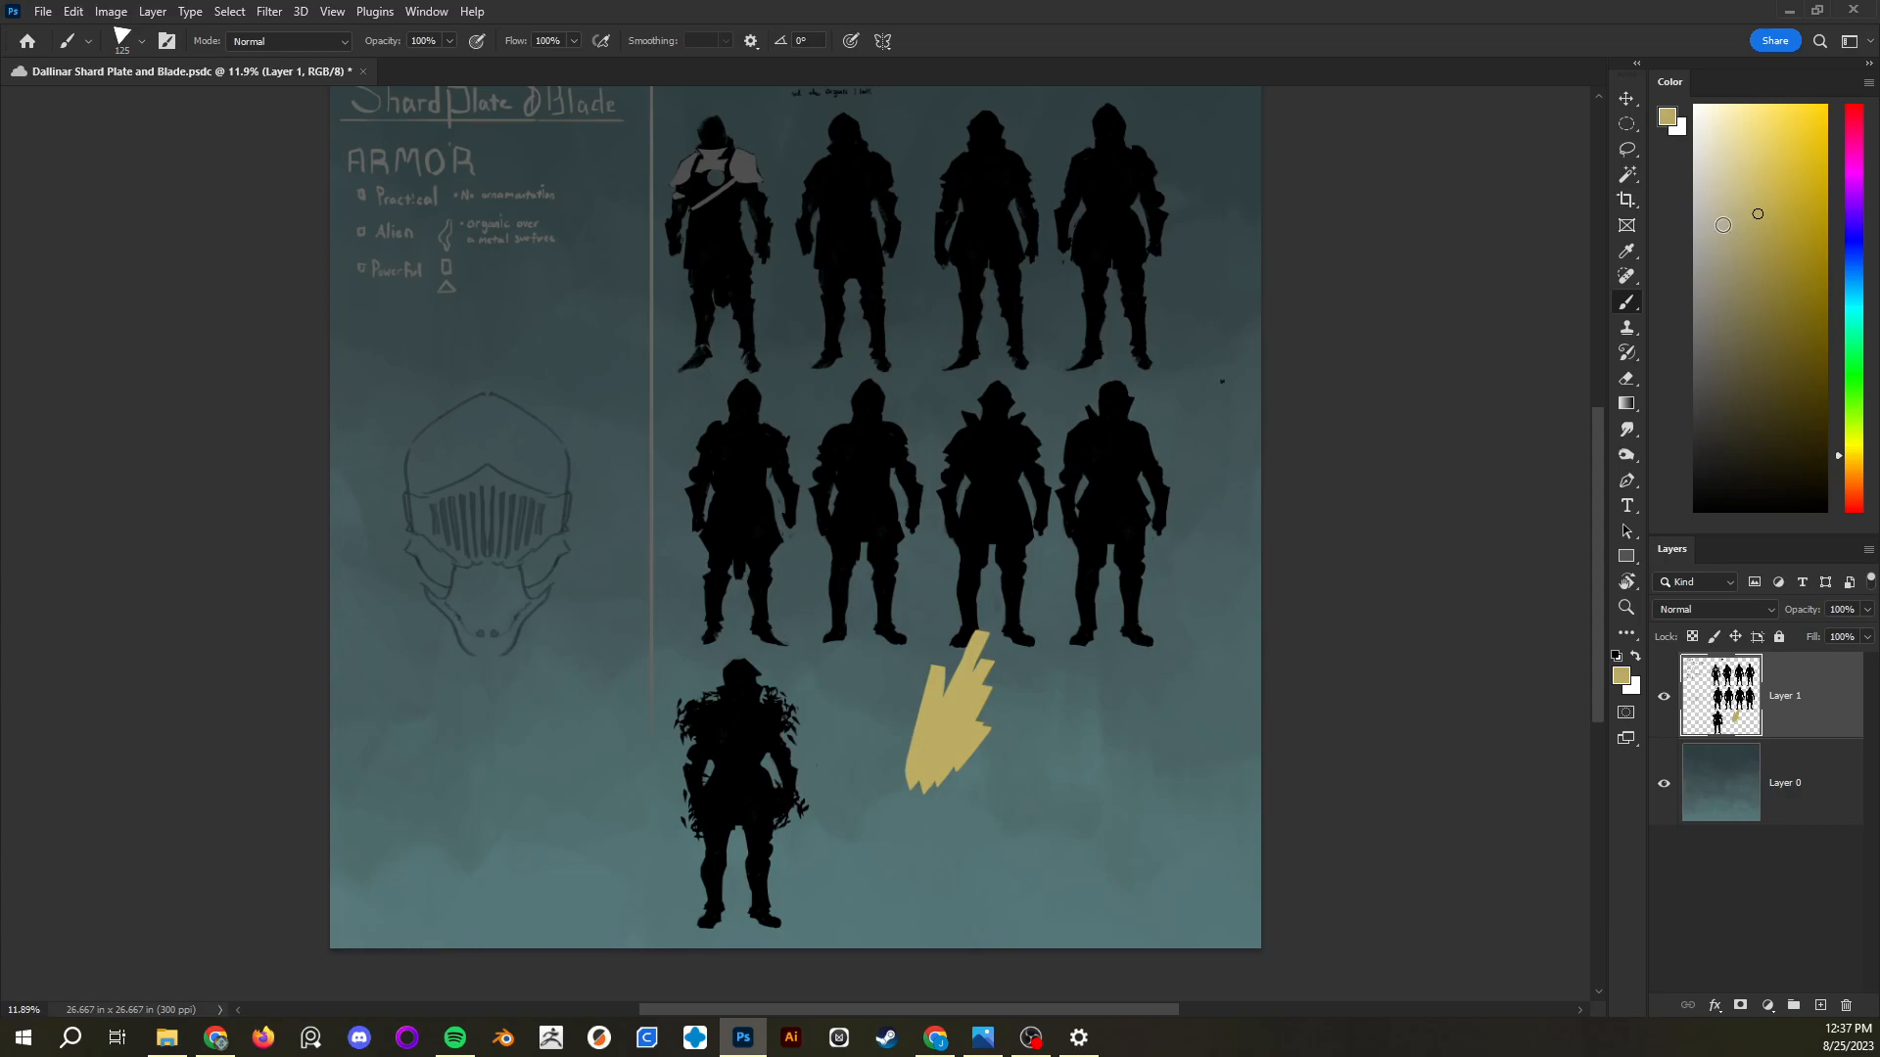
pyautogui.moveTo(1854, 470); pyautogui.dragTo(1854, 502)
pyautogui.moveTo(935, 783)
pyautogui.mouseDown()
pyautogui.moveTo(981, 731)
pyautogui.moveTo(942, 765)
pyautogui.moveTo(1008, 746)
pyautogui.moveTo(986, 803)
pyautogui.moveTo(896, 767)
pyautogui.mouseUp()
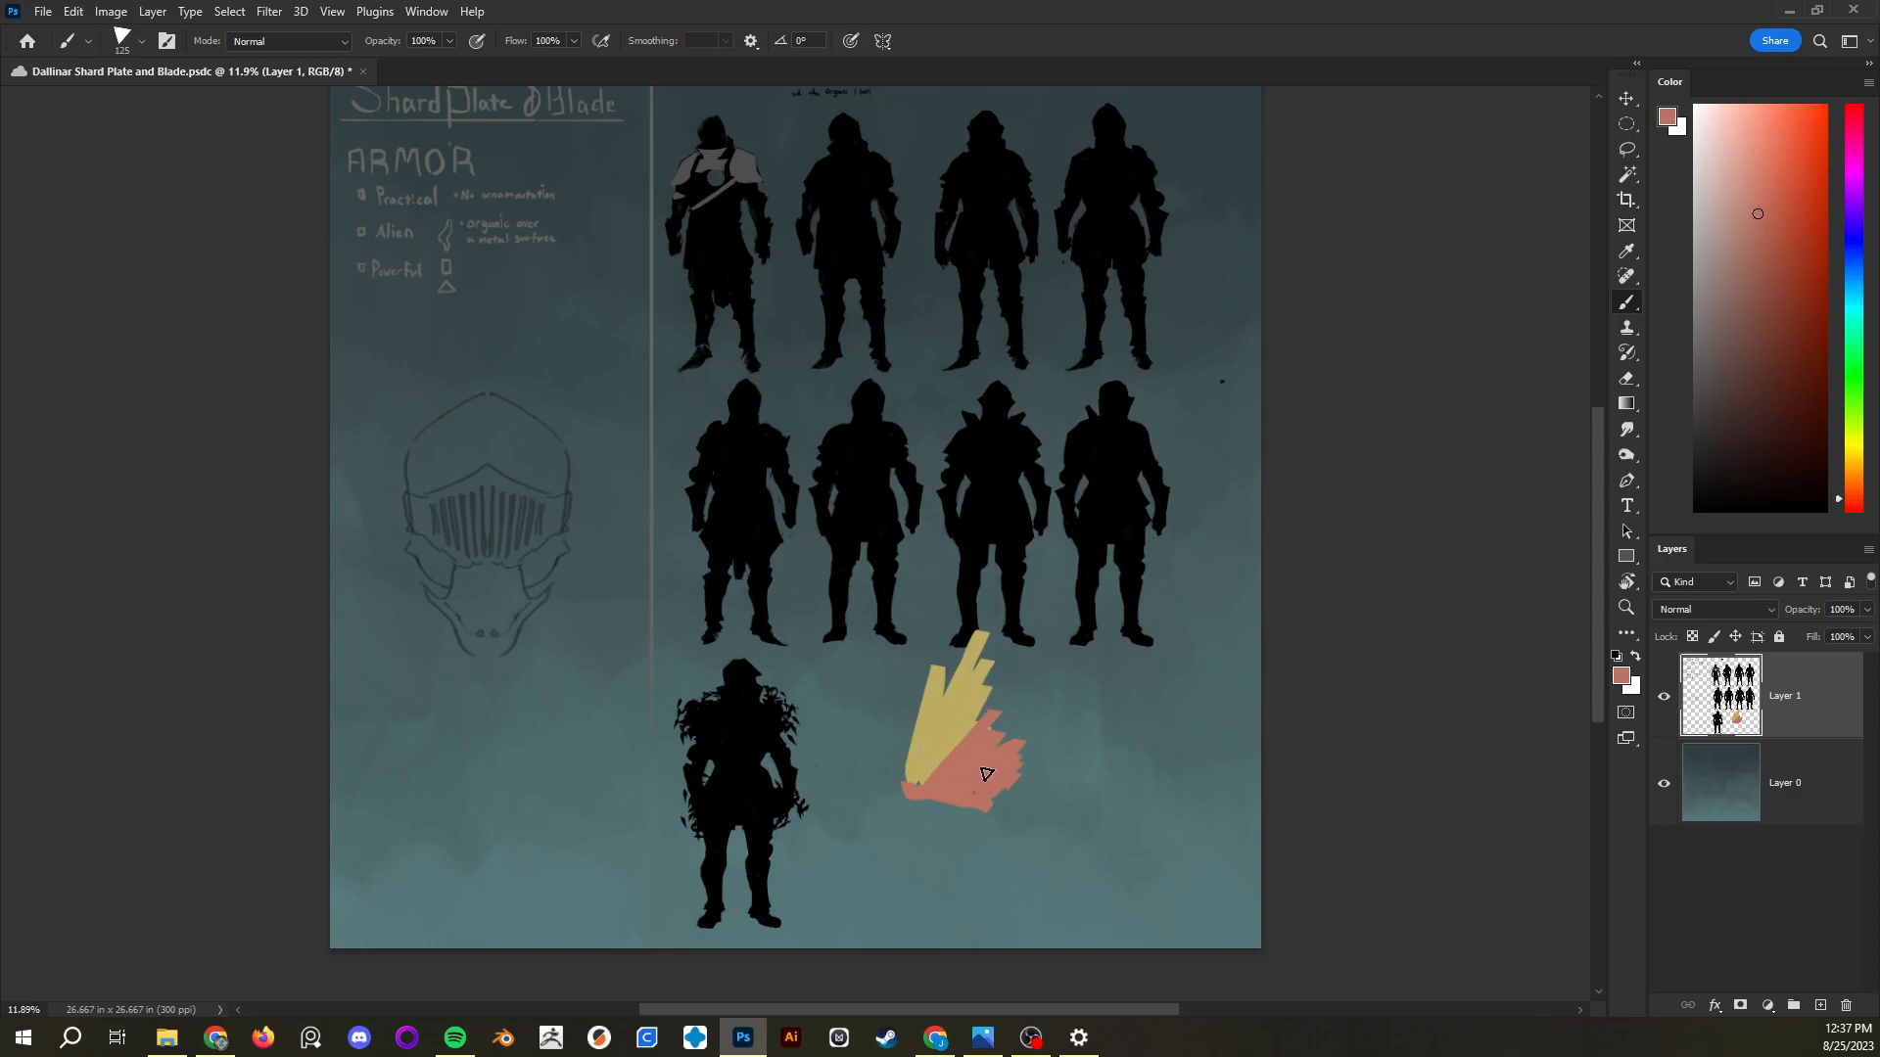
pyautogui.press('ctrl')
pyautogui.hotkey('ctrl', 'z')
pyautogui.hotkey('ctrl', 'z')
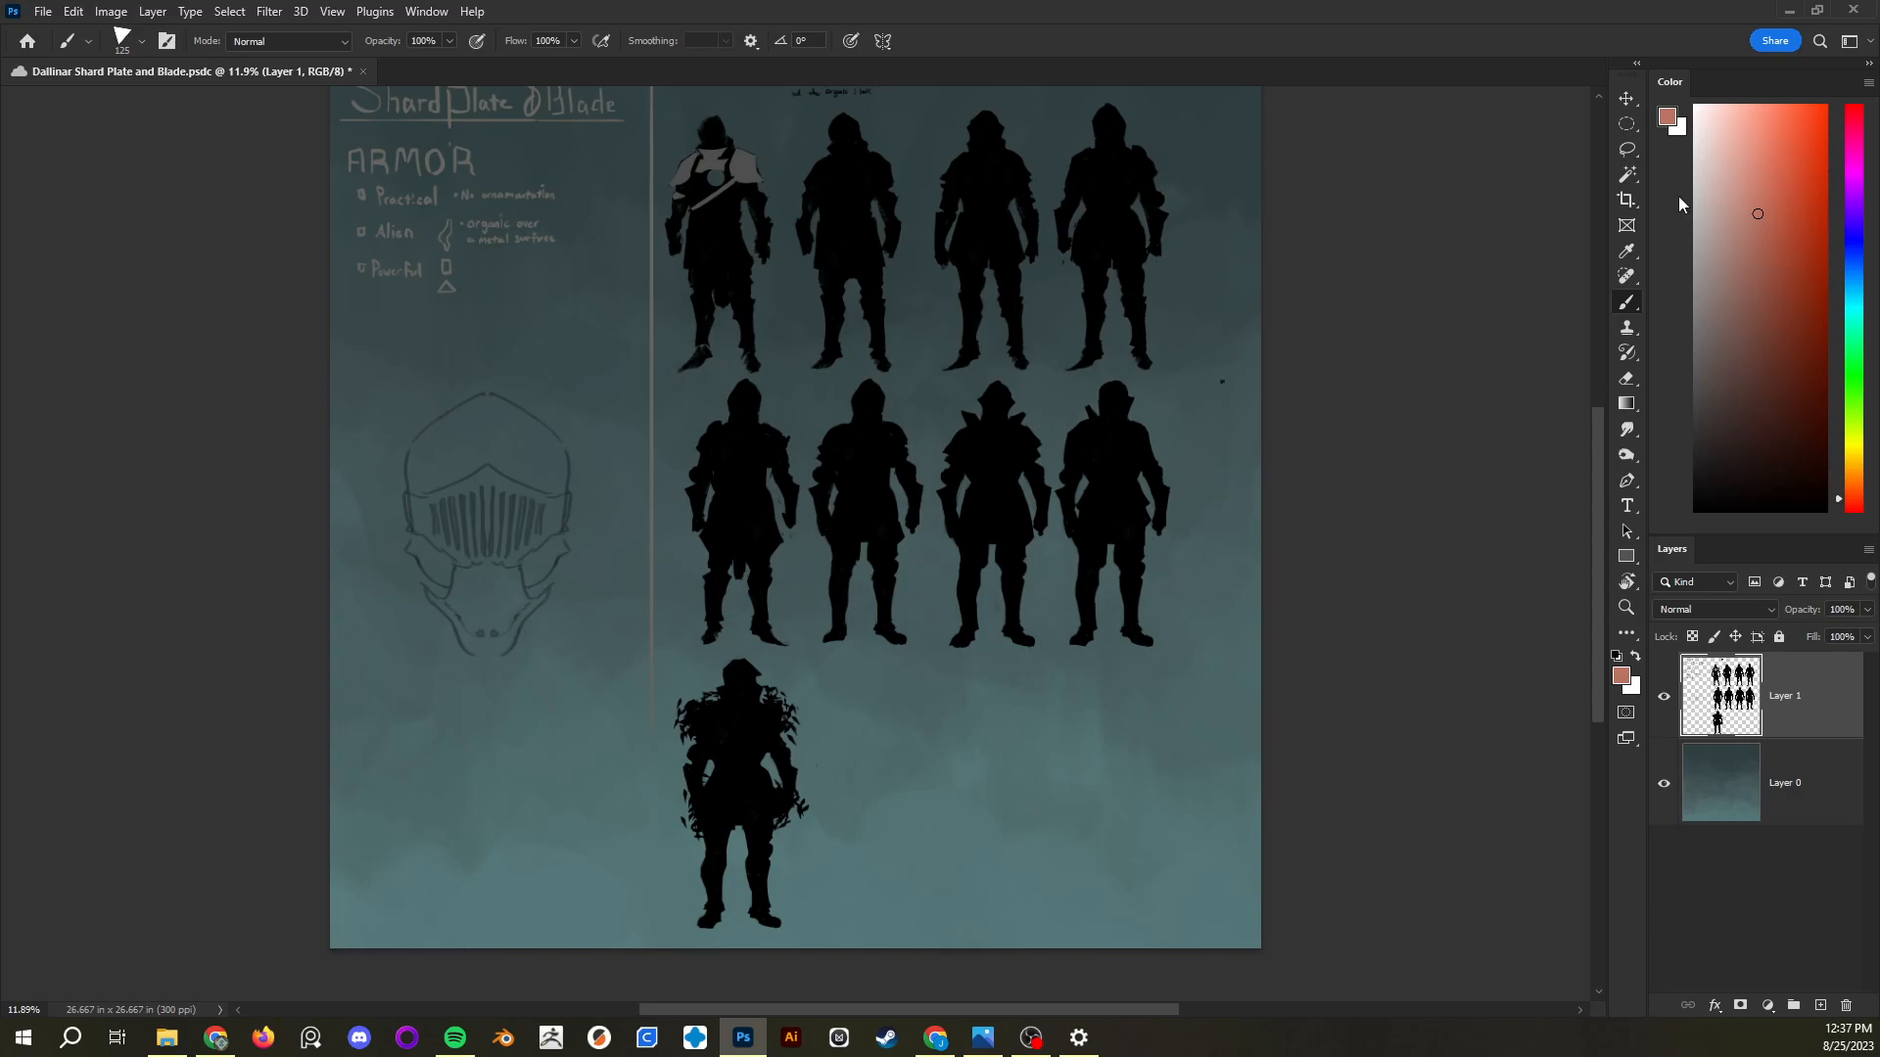
# Shift the foreground hue to a muted purple and show the colour picker as a Brightness Cube
pyautogui.moveTo(1850, 466); pyautogui.dragTo(1852, 217)
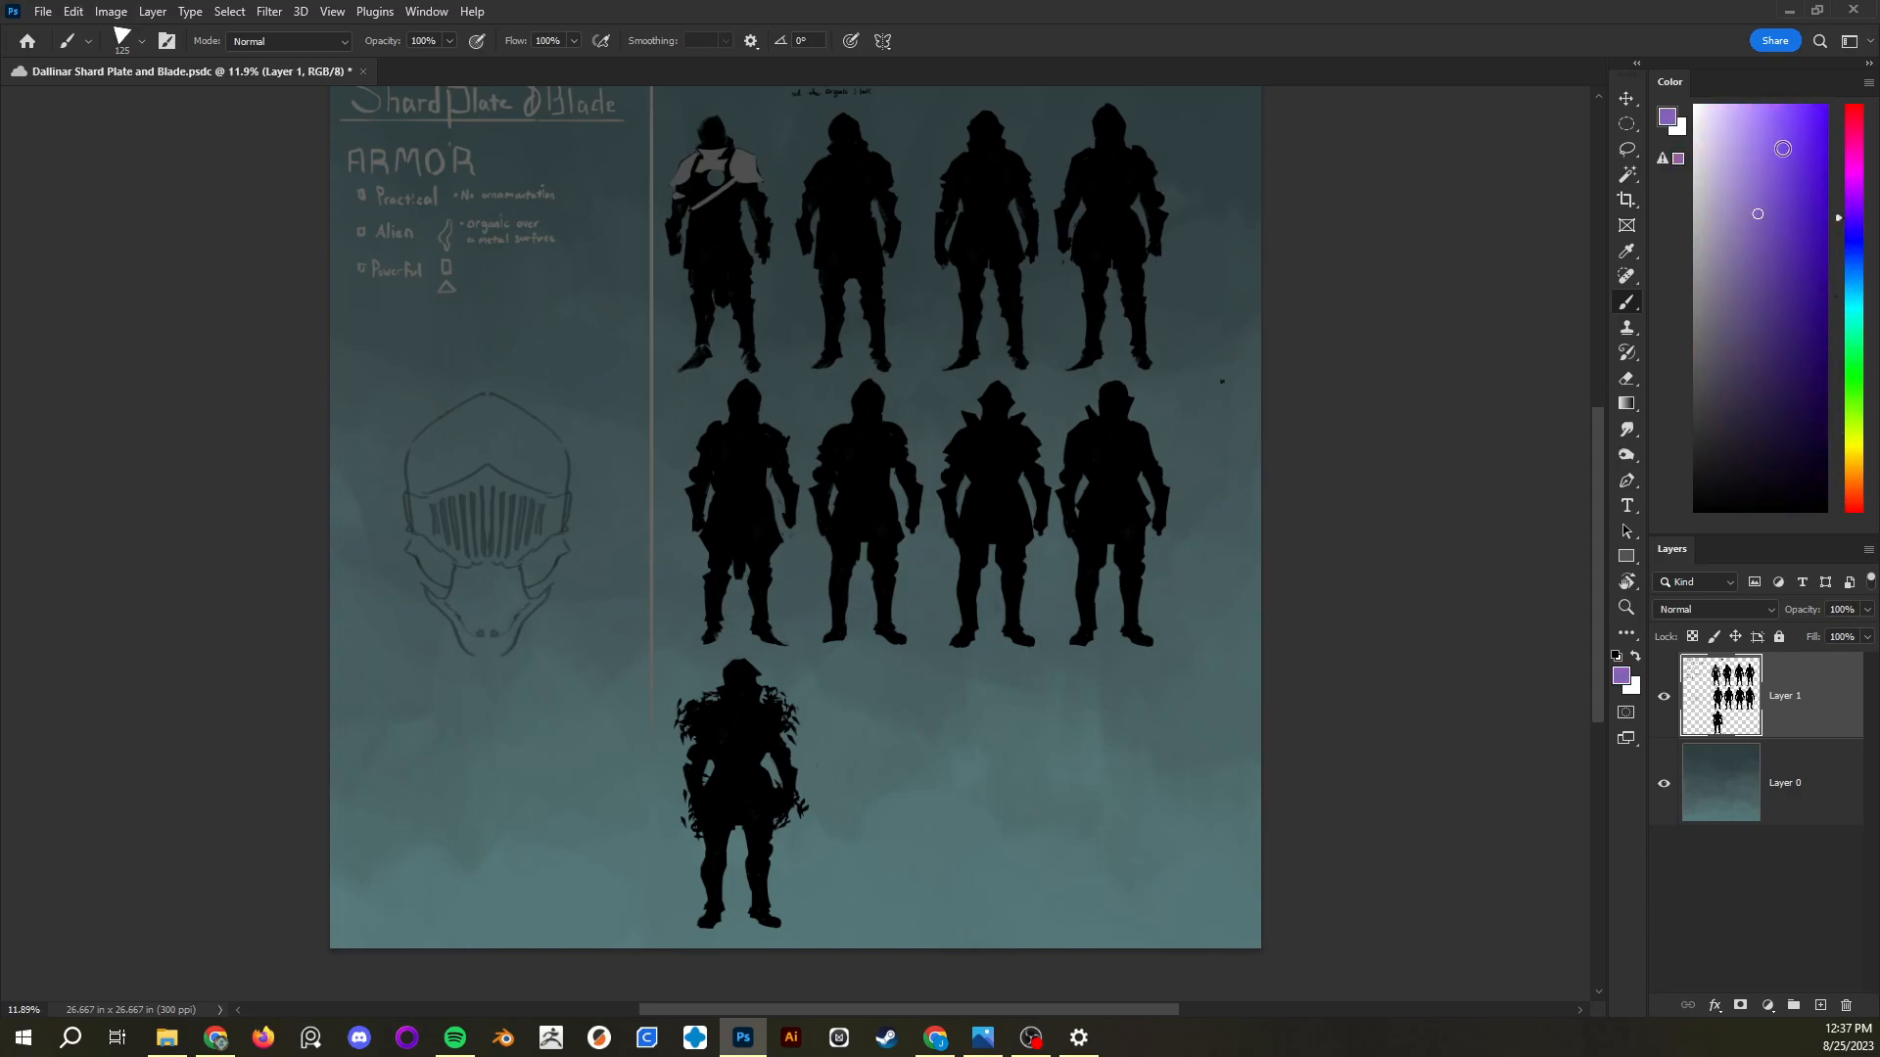
pyautogui.click(1868, 83)
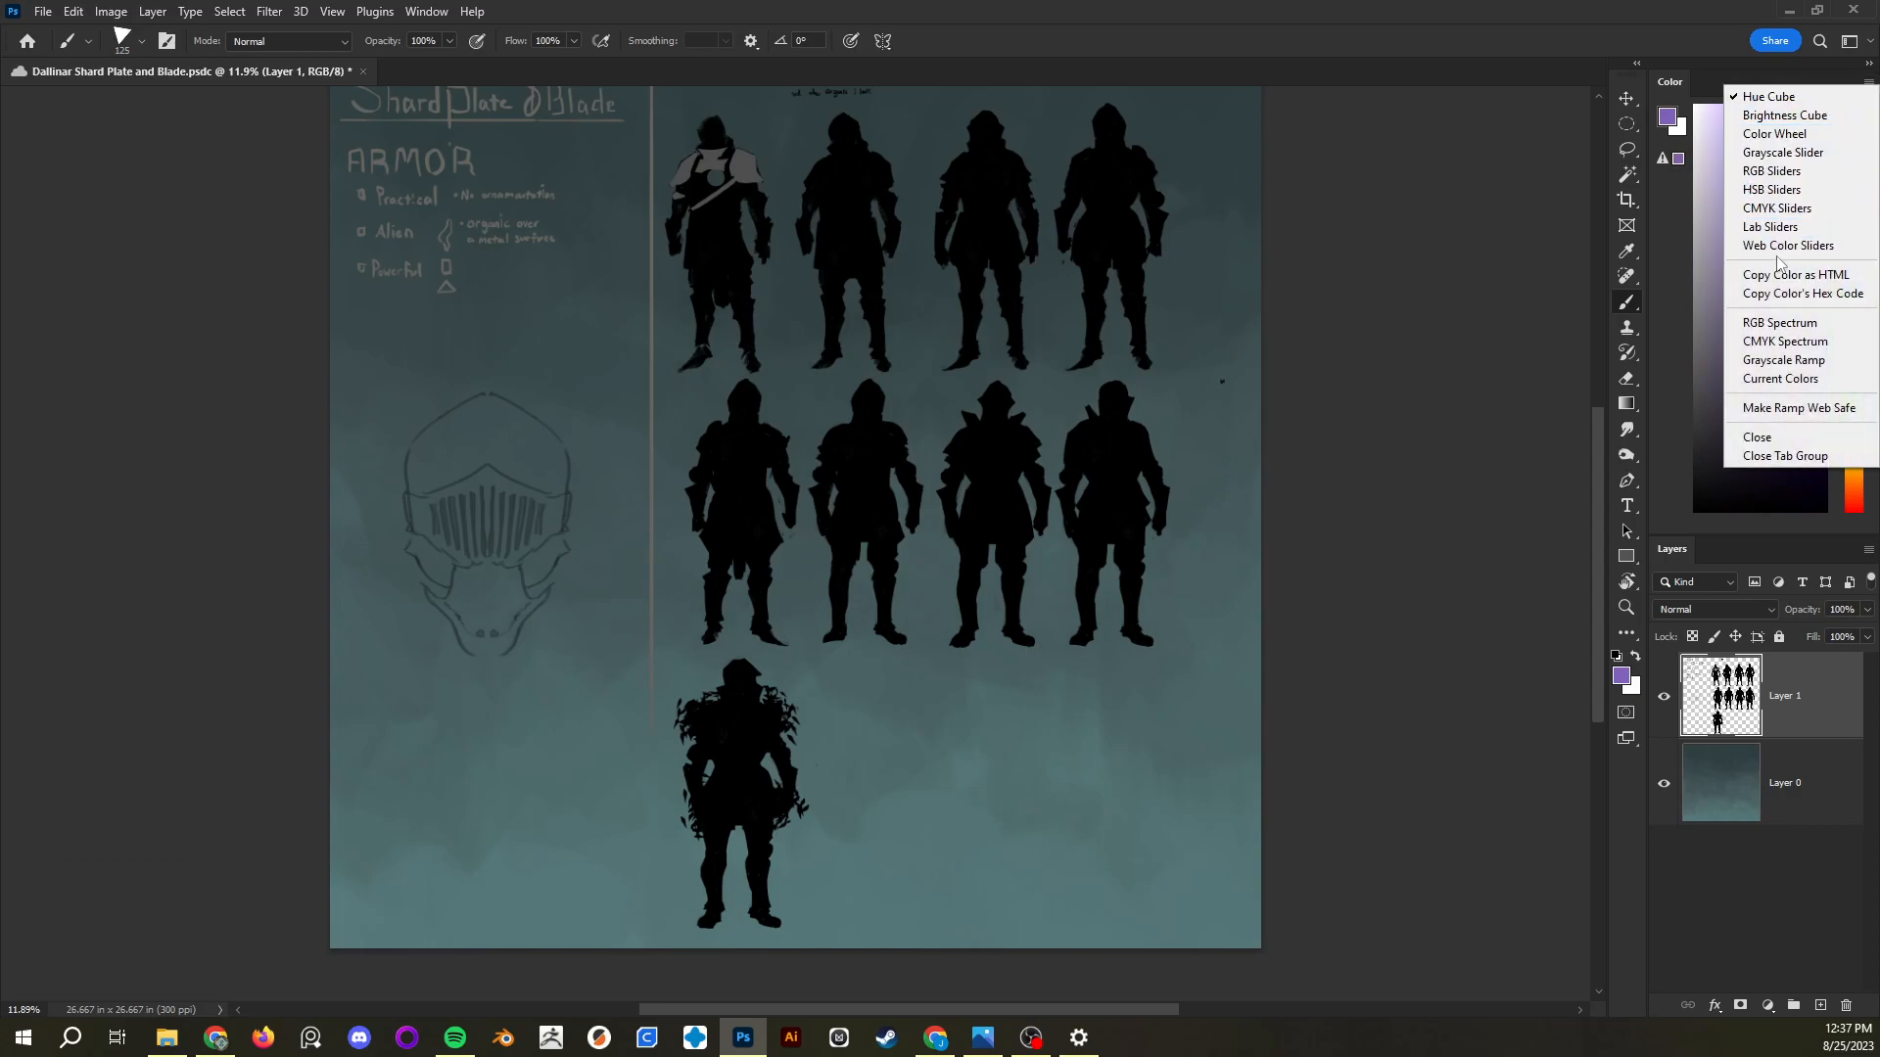
pyautogui.click(1804, 98)
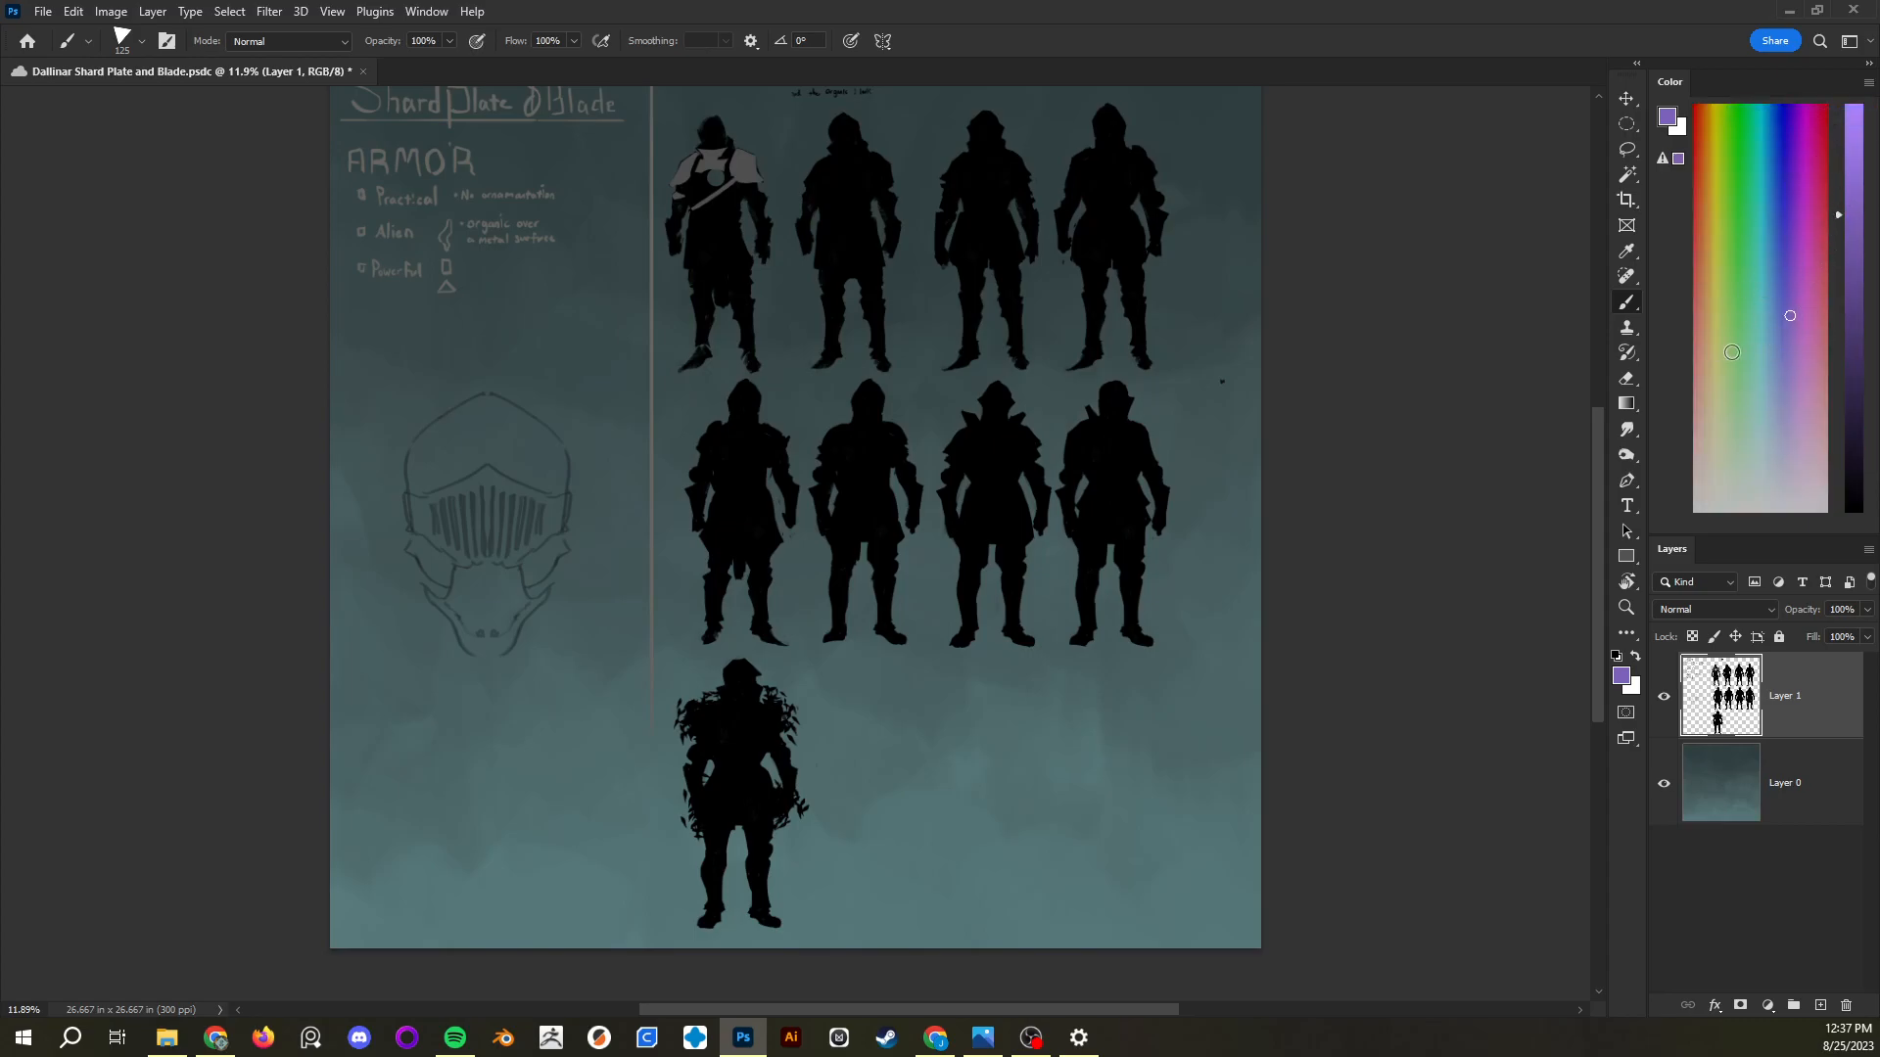
# Change the colour picker to the Color Wheel and reduce its height to give the layer list more room
pyautogui.click(1868, 83)
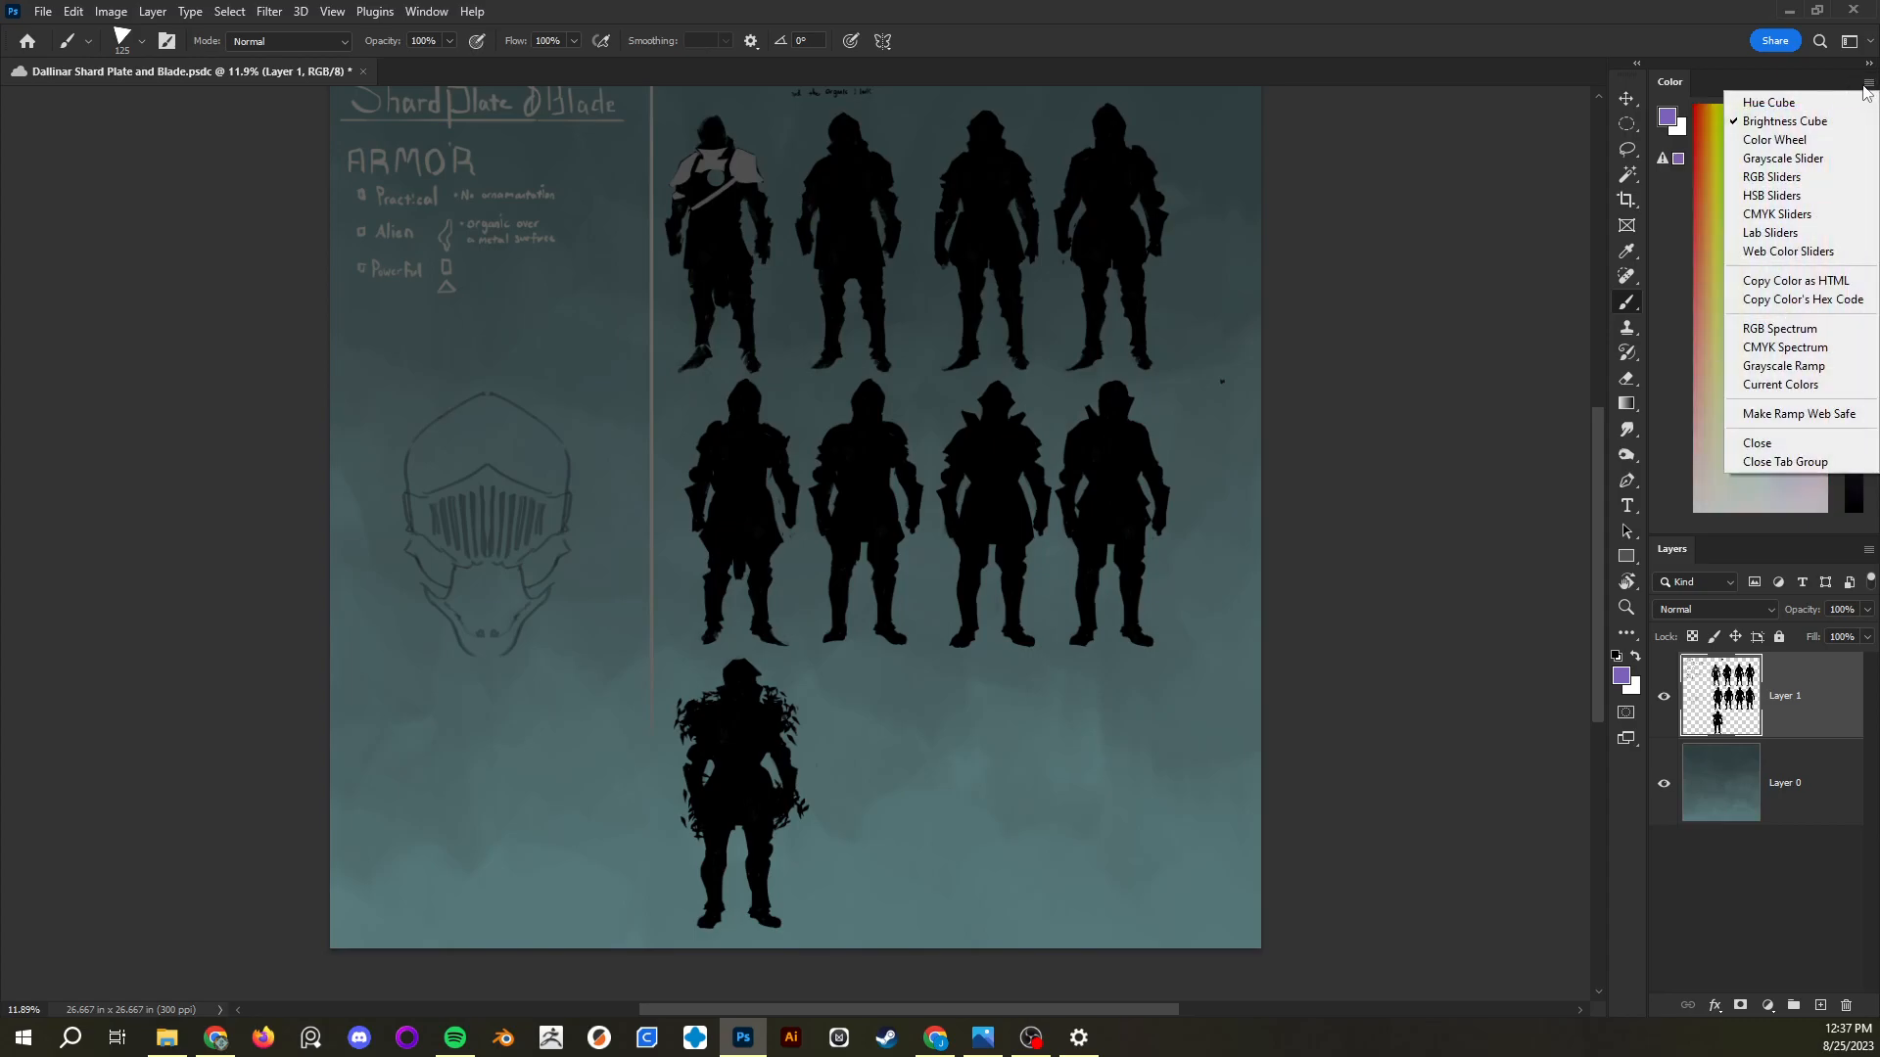
pyautogui.click(1773, 140)
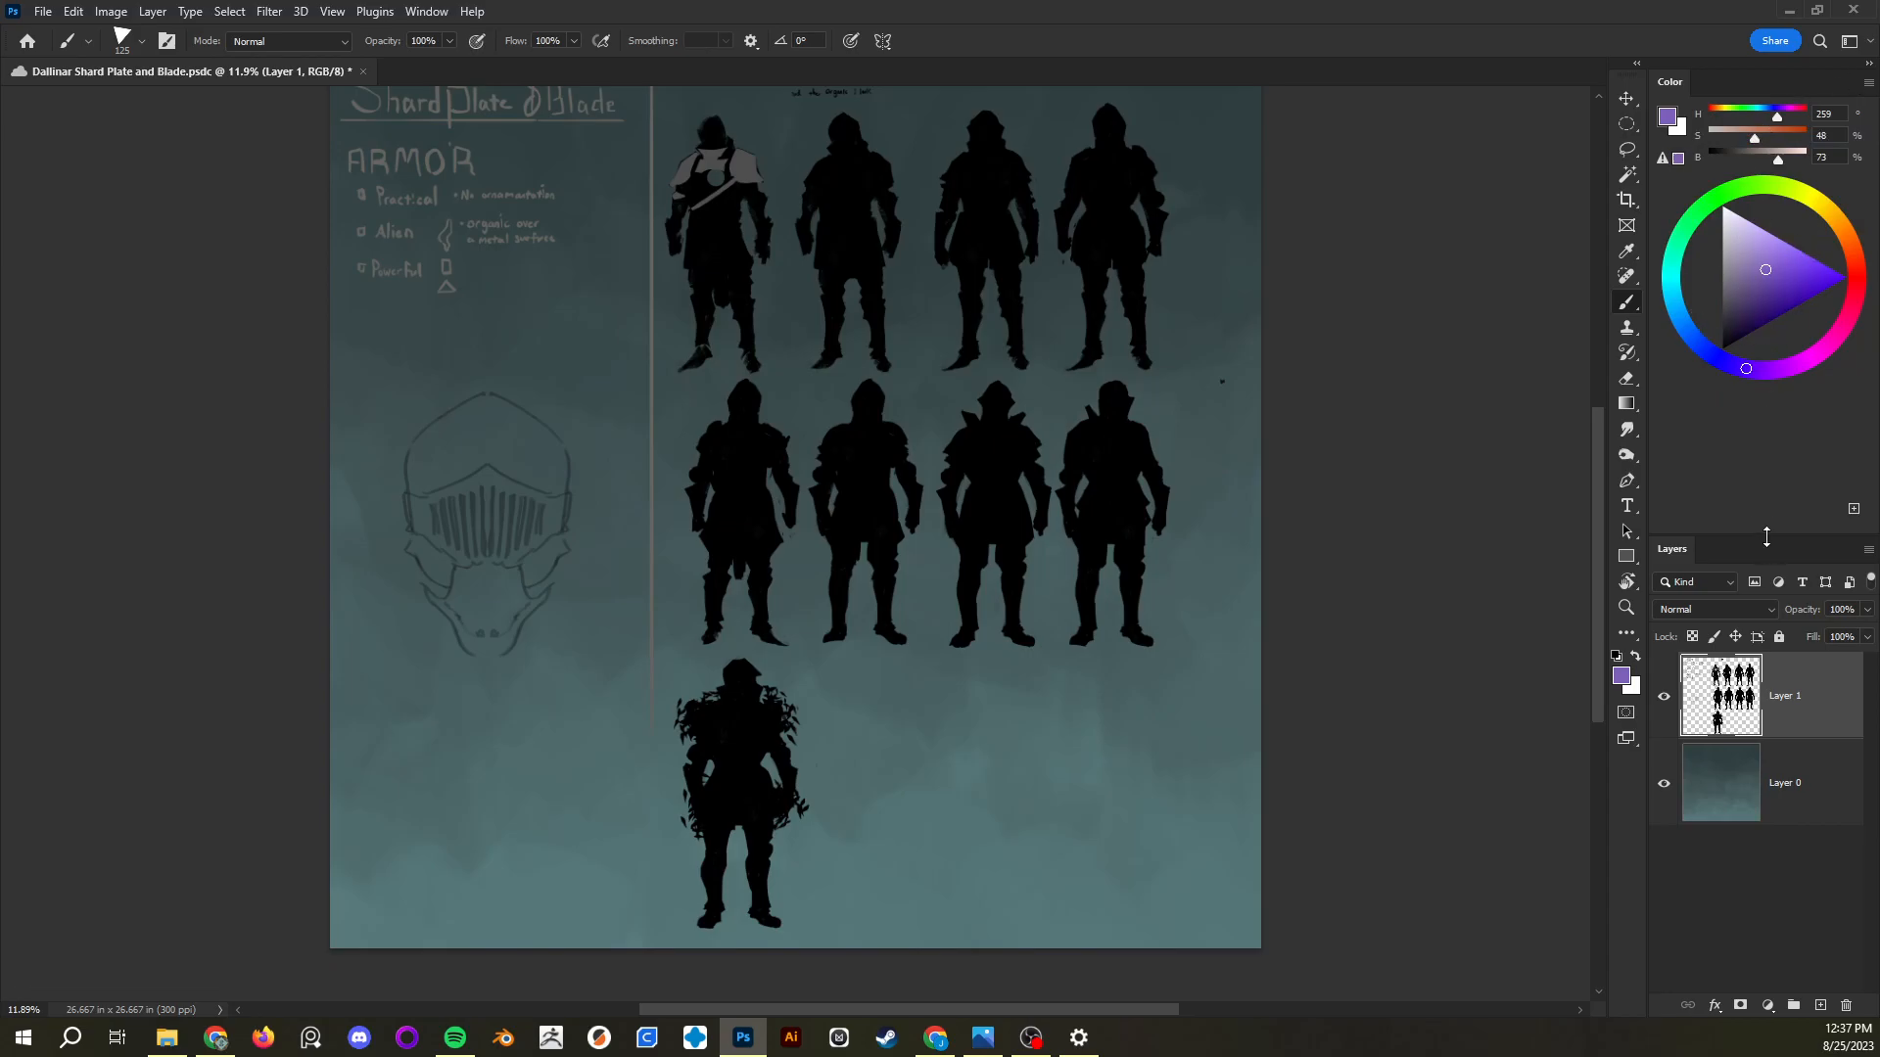
pyautogui.moveTo(1770, 452); pyautogui.dragTo(1769, 403)
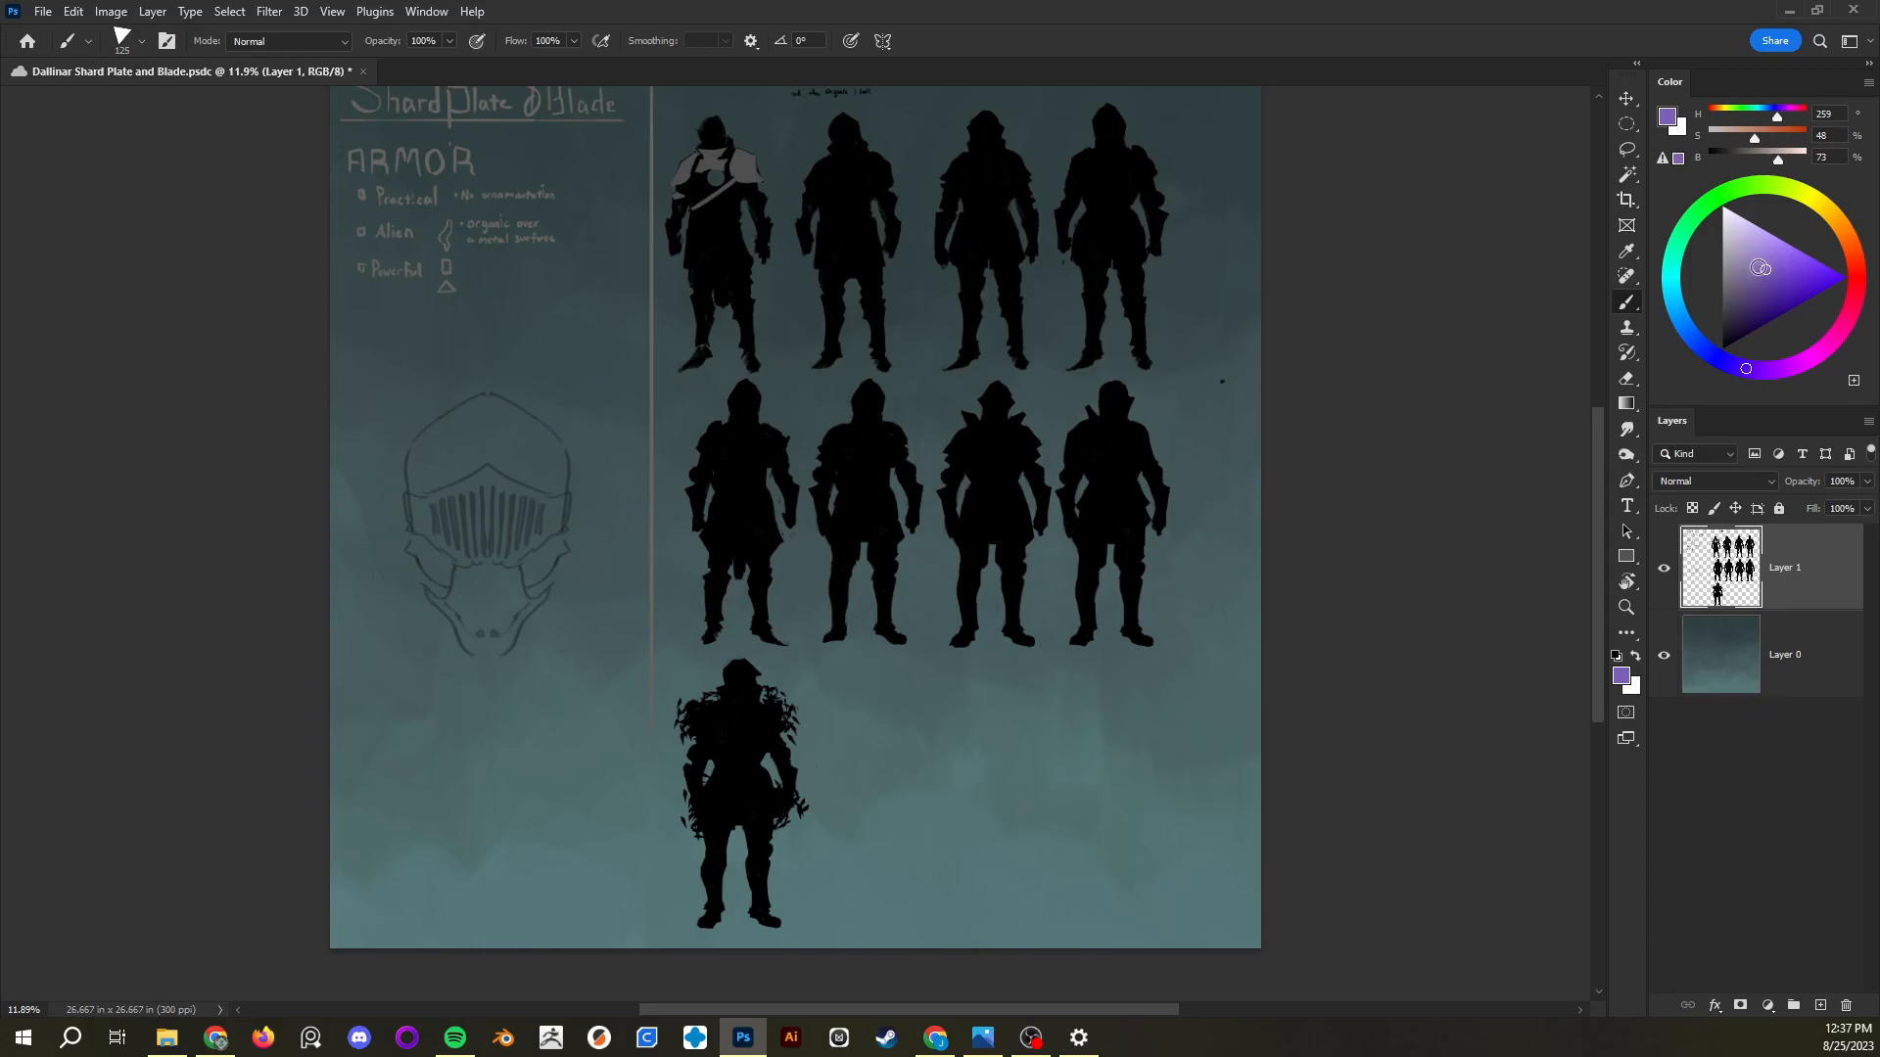
# Sample the corners of the colour wheel's triangle: white, black, and the fully saturated violet
pyautogui.click(1724, 206)
pyautogui.click(1723, 350)
pyautogui.moveTo(1728, 345); pyautogui.dragTo(1853, 277)
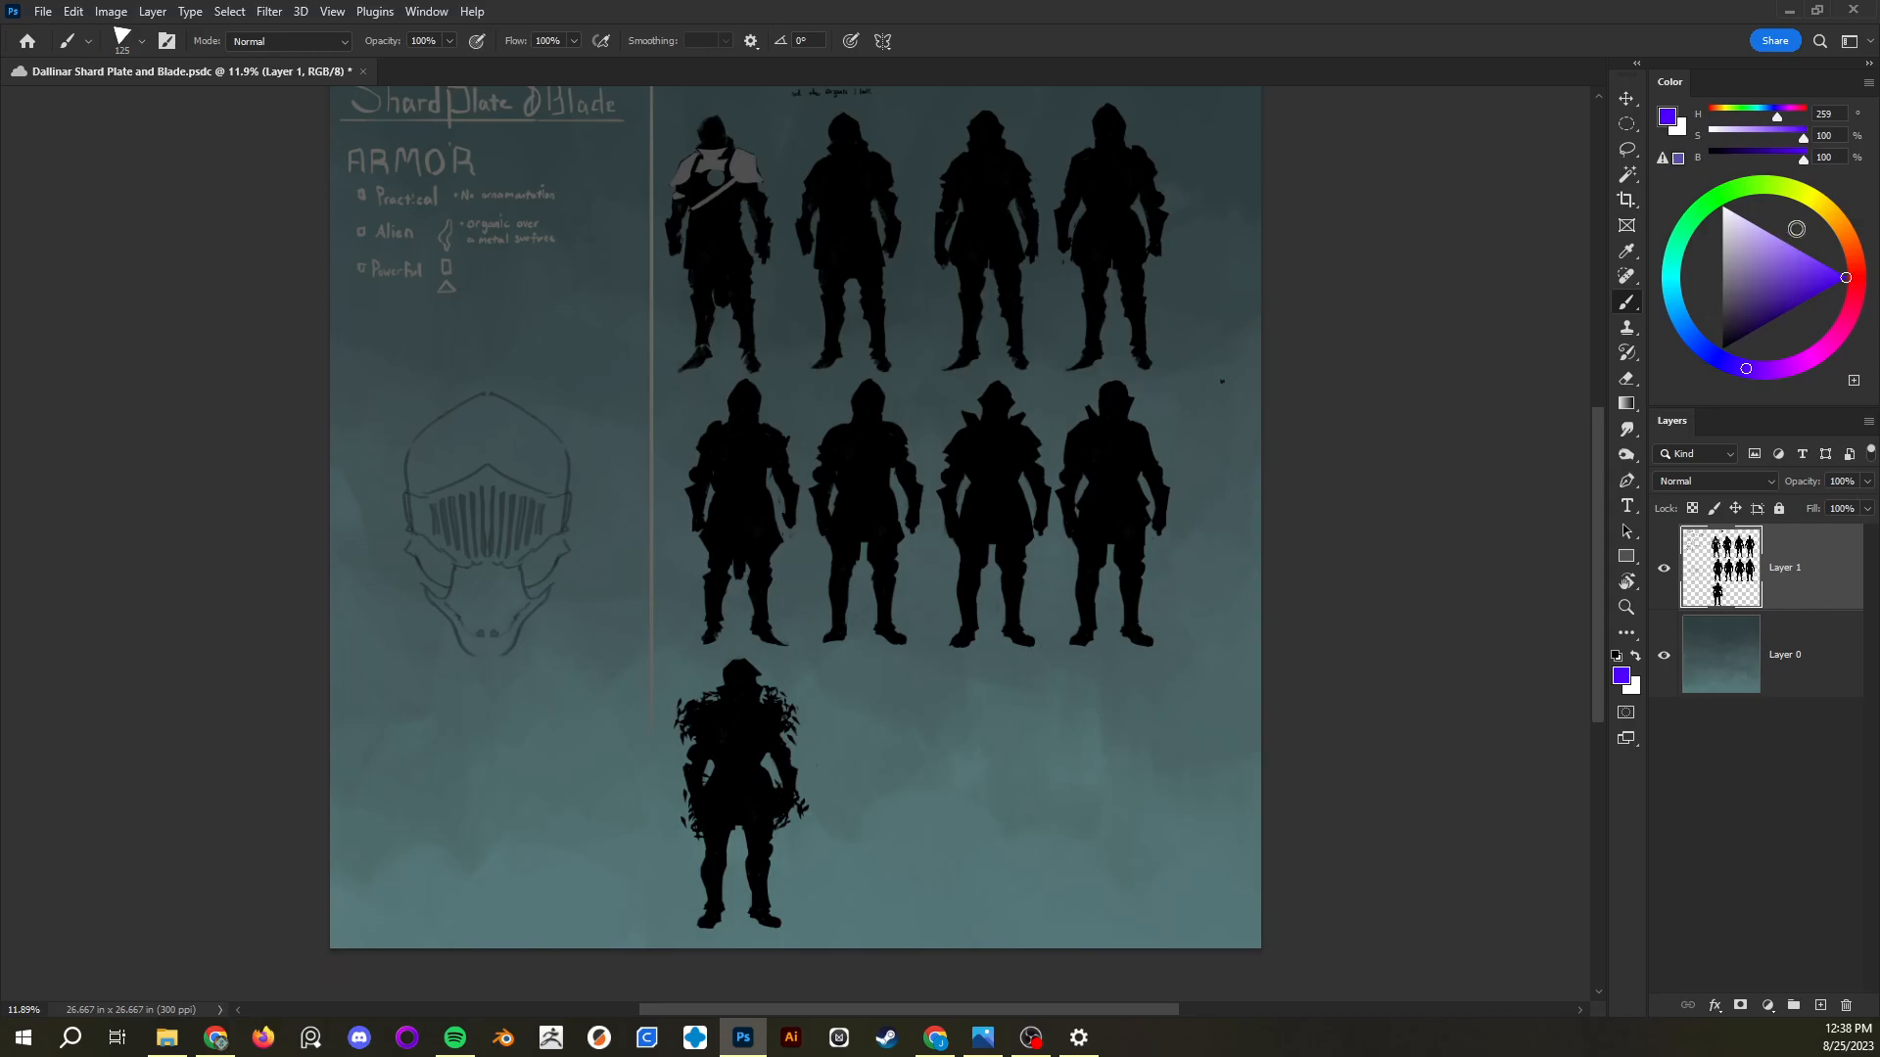
# Set the foreground colour to a green with hue 146, saturation 61% and brightness 88% for the brush
pyautogui.click(1796, 275)
pyautogui.moveTo(1752, 373)
pyautogui.mouseDown()
pyautogui.moveTo(1745, 186)
pyautogui.moveTo(1684, 325)
pyautogui.moveTo(1806, 361)
pyautogui.moveTo(1747, 370)
pyautogui.mouseUp()
pyautogui.moveTo(1777, 117); pyautogui.dragTo(1749, 119)
pyautogui.click(1790, 264)
pyautogui.press('b')
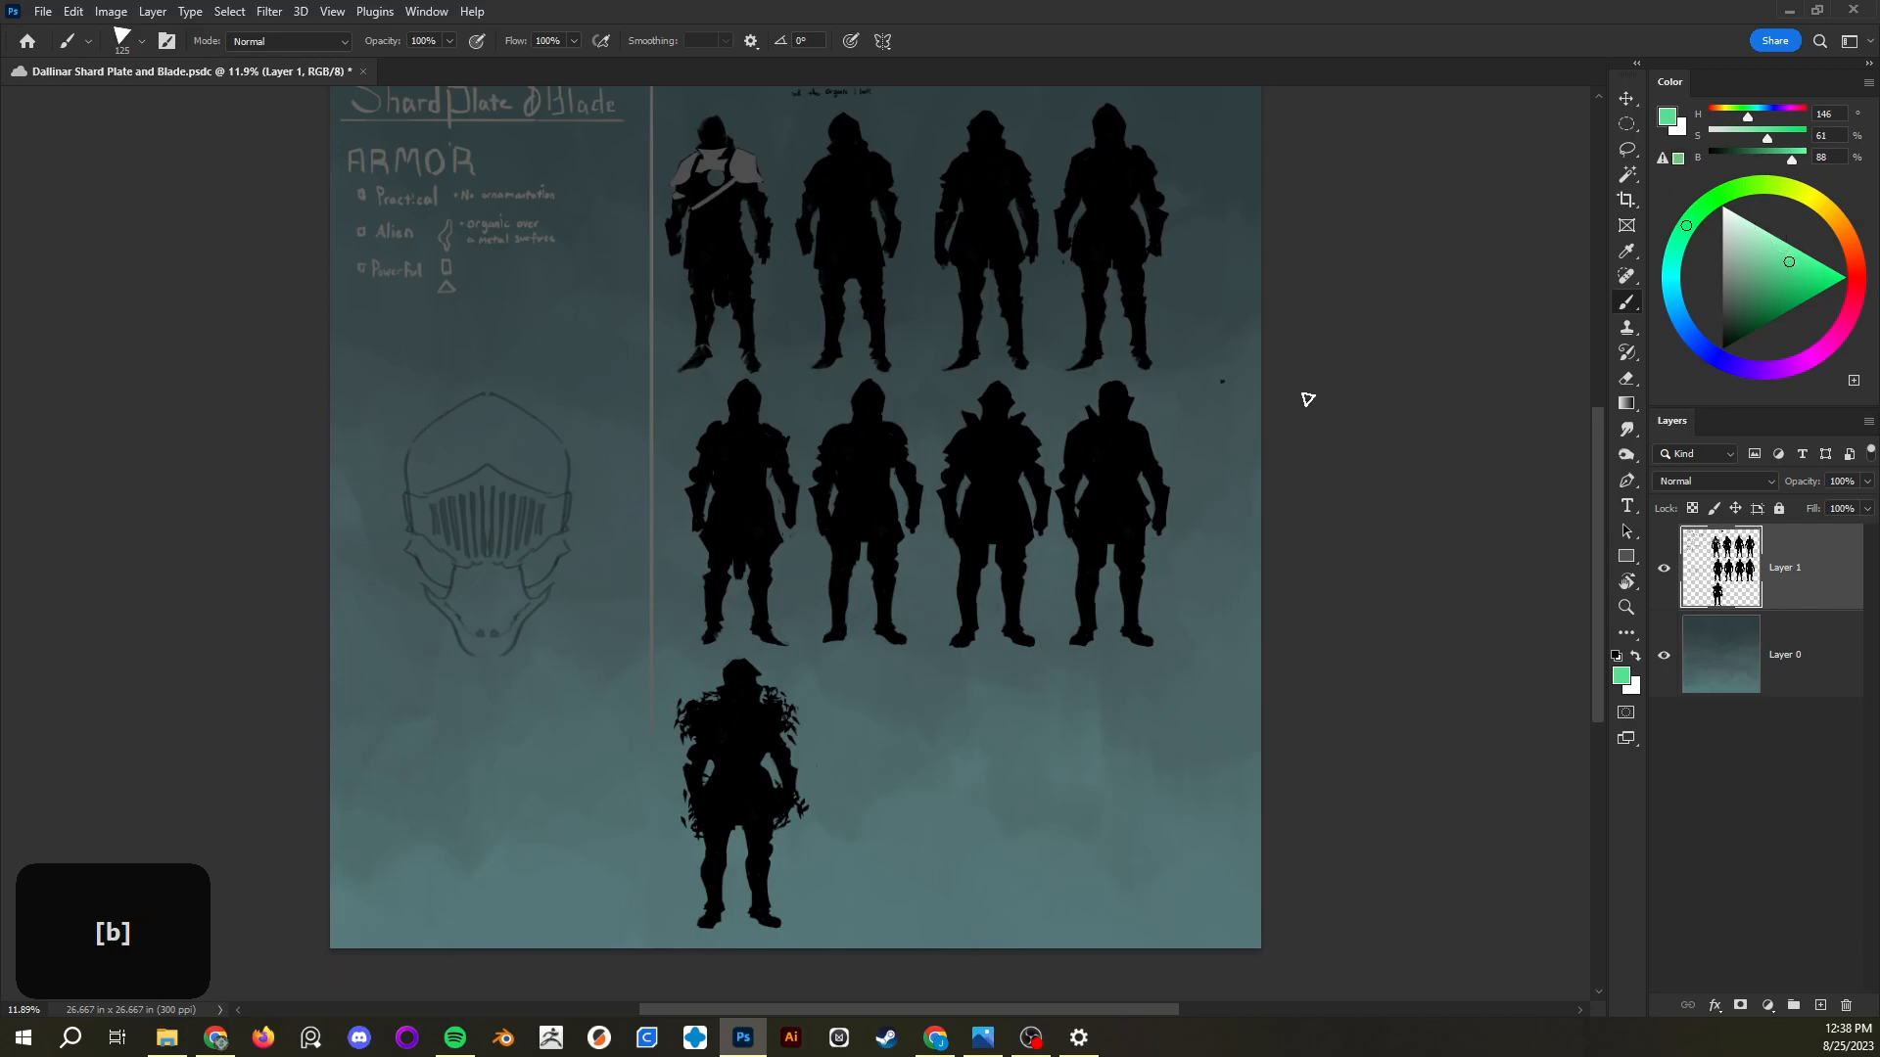
# Paint a green test stroke and a purple one at hue 289 beside the lowest silhouette, and undo both
pyautogui.moveTo(969, 615)
pyautogui.mouseDown()
pyautogui.moveTo(860, 842)
pyautogui.moveTo(995, 631)
pyautogui.moveTo(1010, 685)
pyautogui.mouseUp()
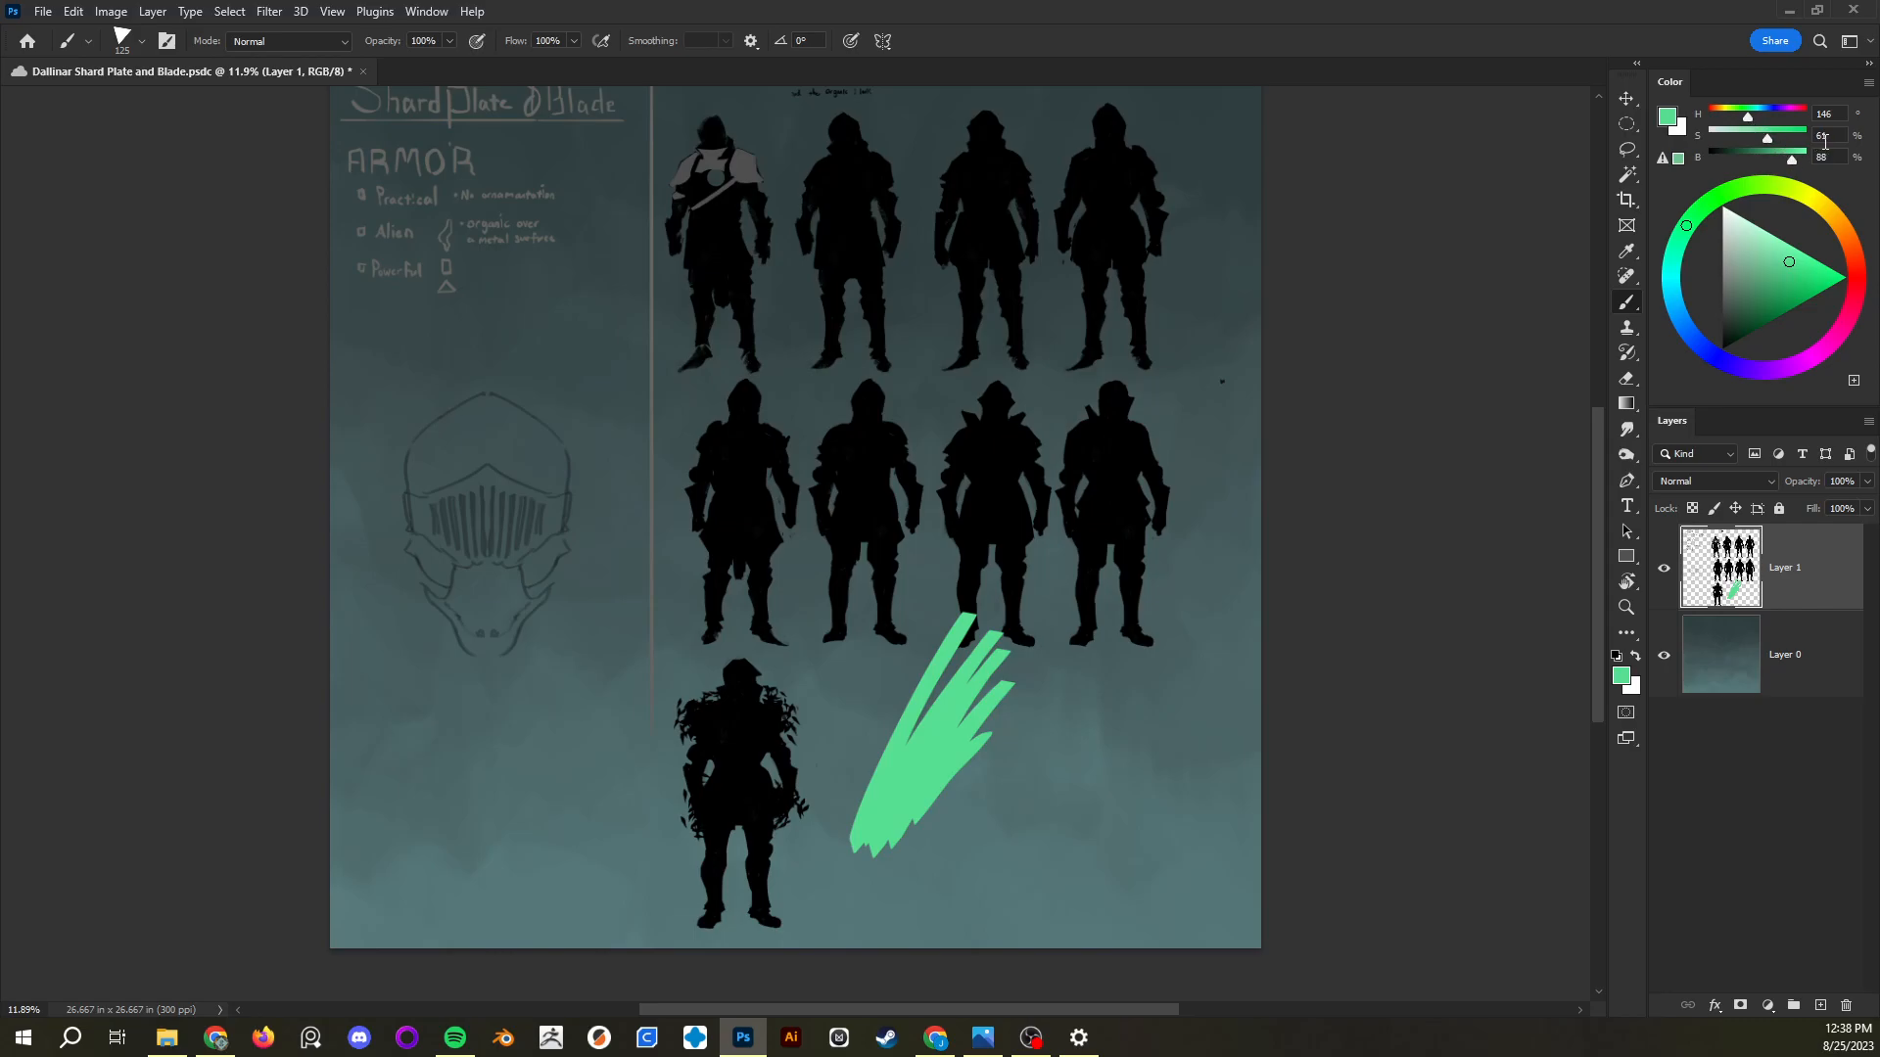
pyautogui.moveTo(1751, 124); pyautogui.dragTo(1788, 124)
pyautogui.moveTo(905, 813)
pyautogui.mouseDown()
pyautogui.moveTo(968, 732)
pyautogui.moveTo(948, 789)
pyautogui.moveTo(1000, 789)
pyautogui.mouseUp()
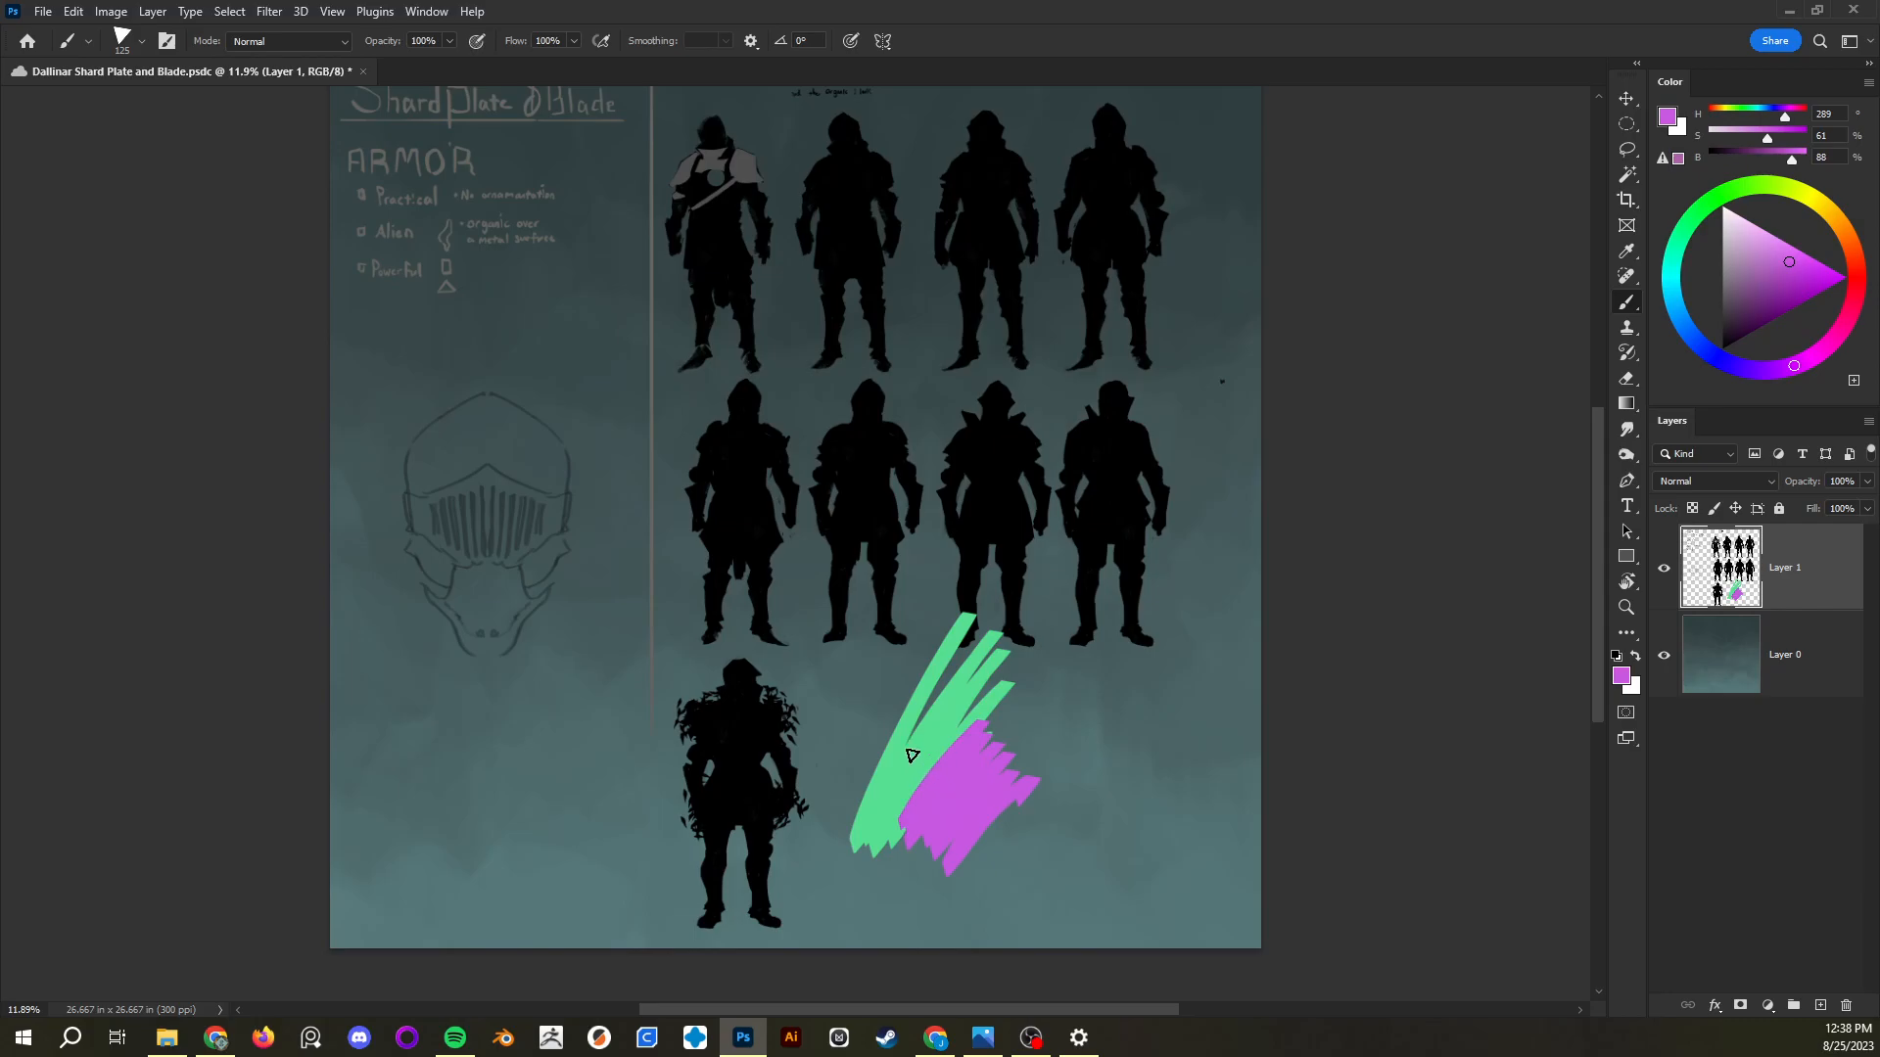
pyautogui.hotkey('ctrl', 'z')
pyautogui.hotkey('ctrl', 'z')
# Set the foreground colour to hue 244, saturation 72% and brightness 71%, and save it to the current library as Swatch 1
pyautogui.moveTo(1790, 164)
pyautogui.mouseDown()
pyautogui.moveTo(1759, 161)
pyautogui.moveTo(1776, 141)
pyautogui.mouseUp()
pyautogui.moveTo(1784, 118)
pyautogui.mouseDown()
pyautogui.moveTo(1754, 120)
pyautogui.moveTo(1773, 119)
pyautogui.mouseUp()
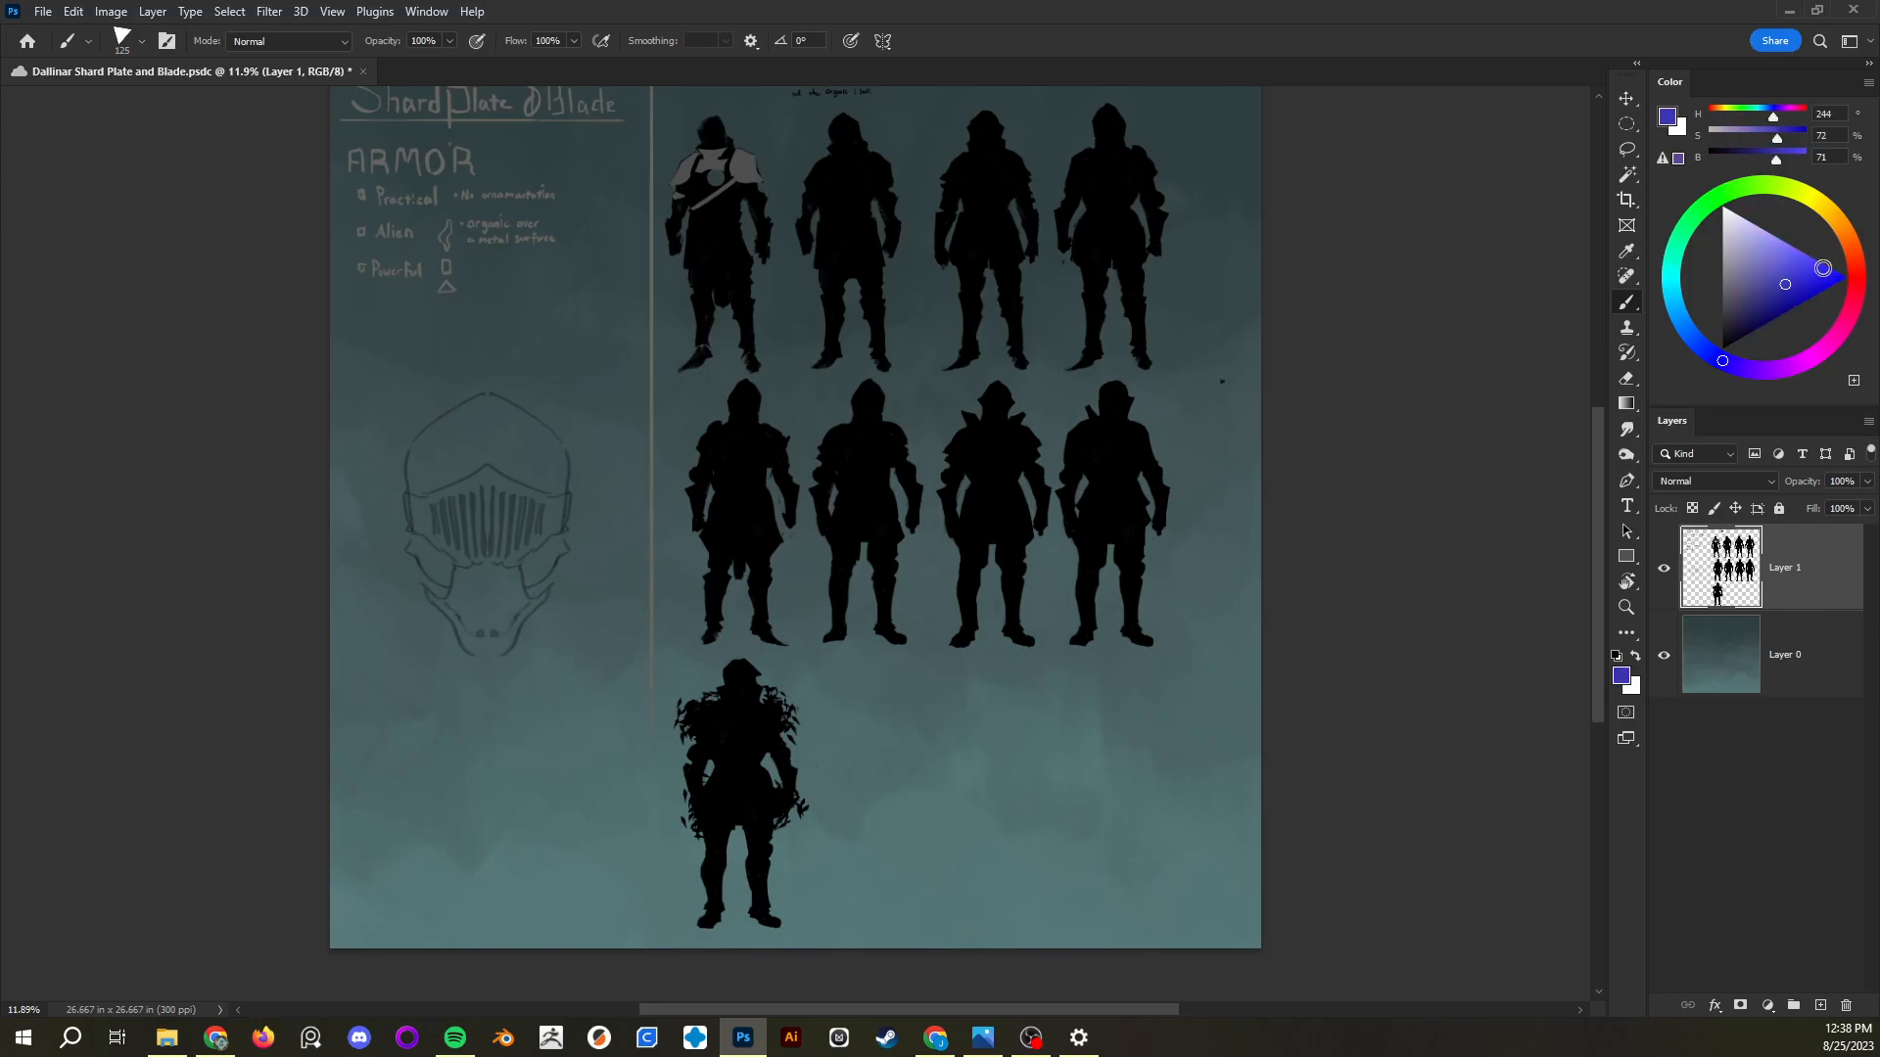
pyautogui.click(1852, 382)
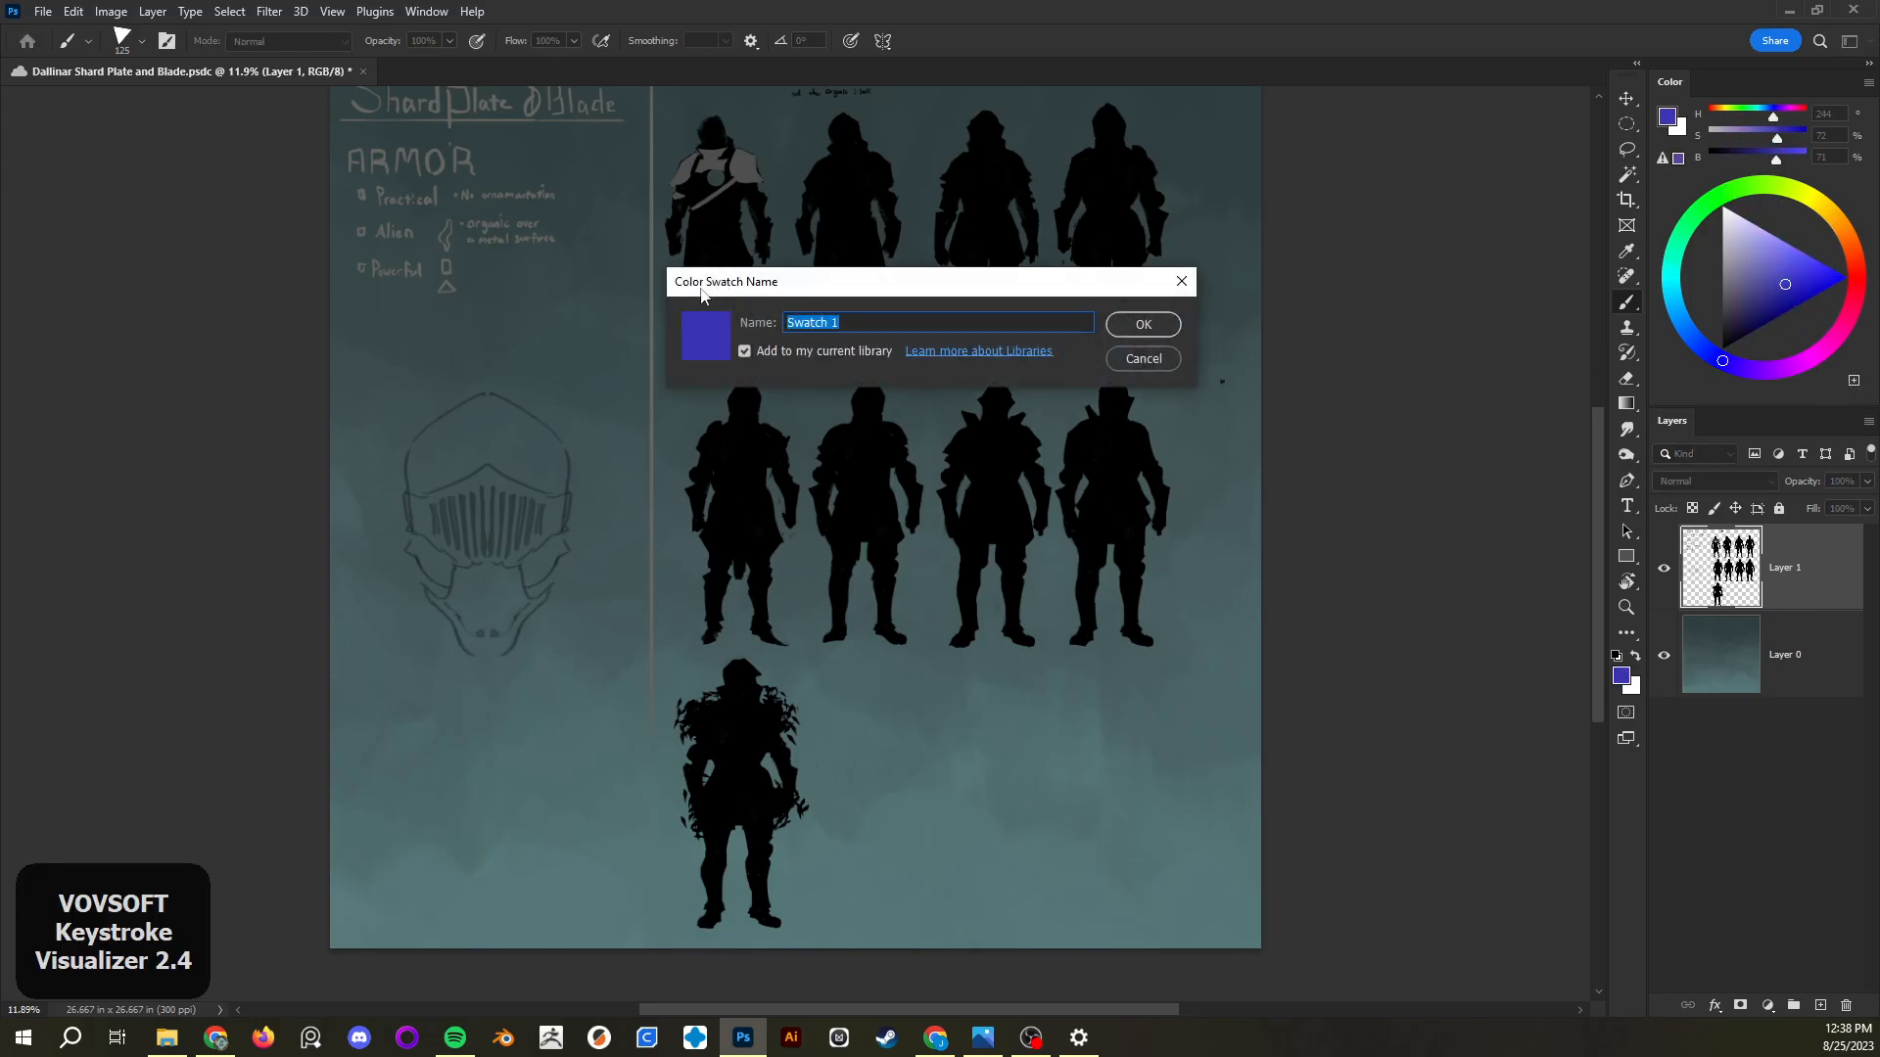
pyautogui.click(1145, 362)
pyautogui.click(1851, 386)
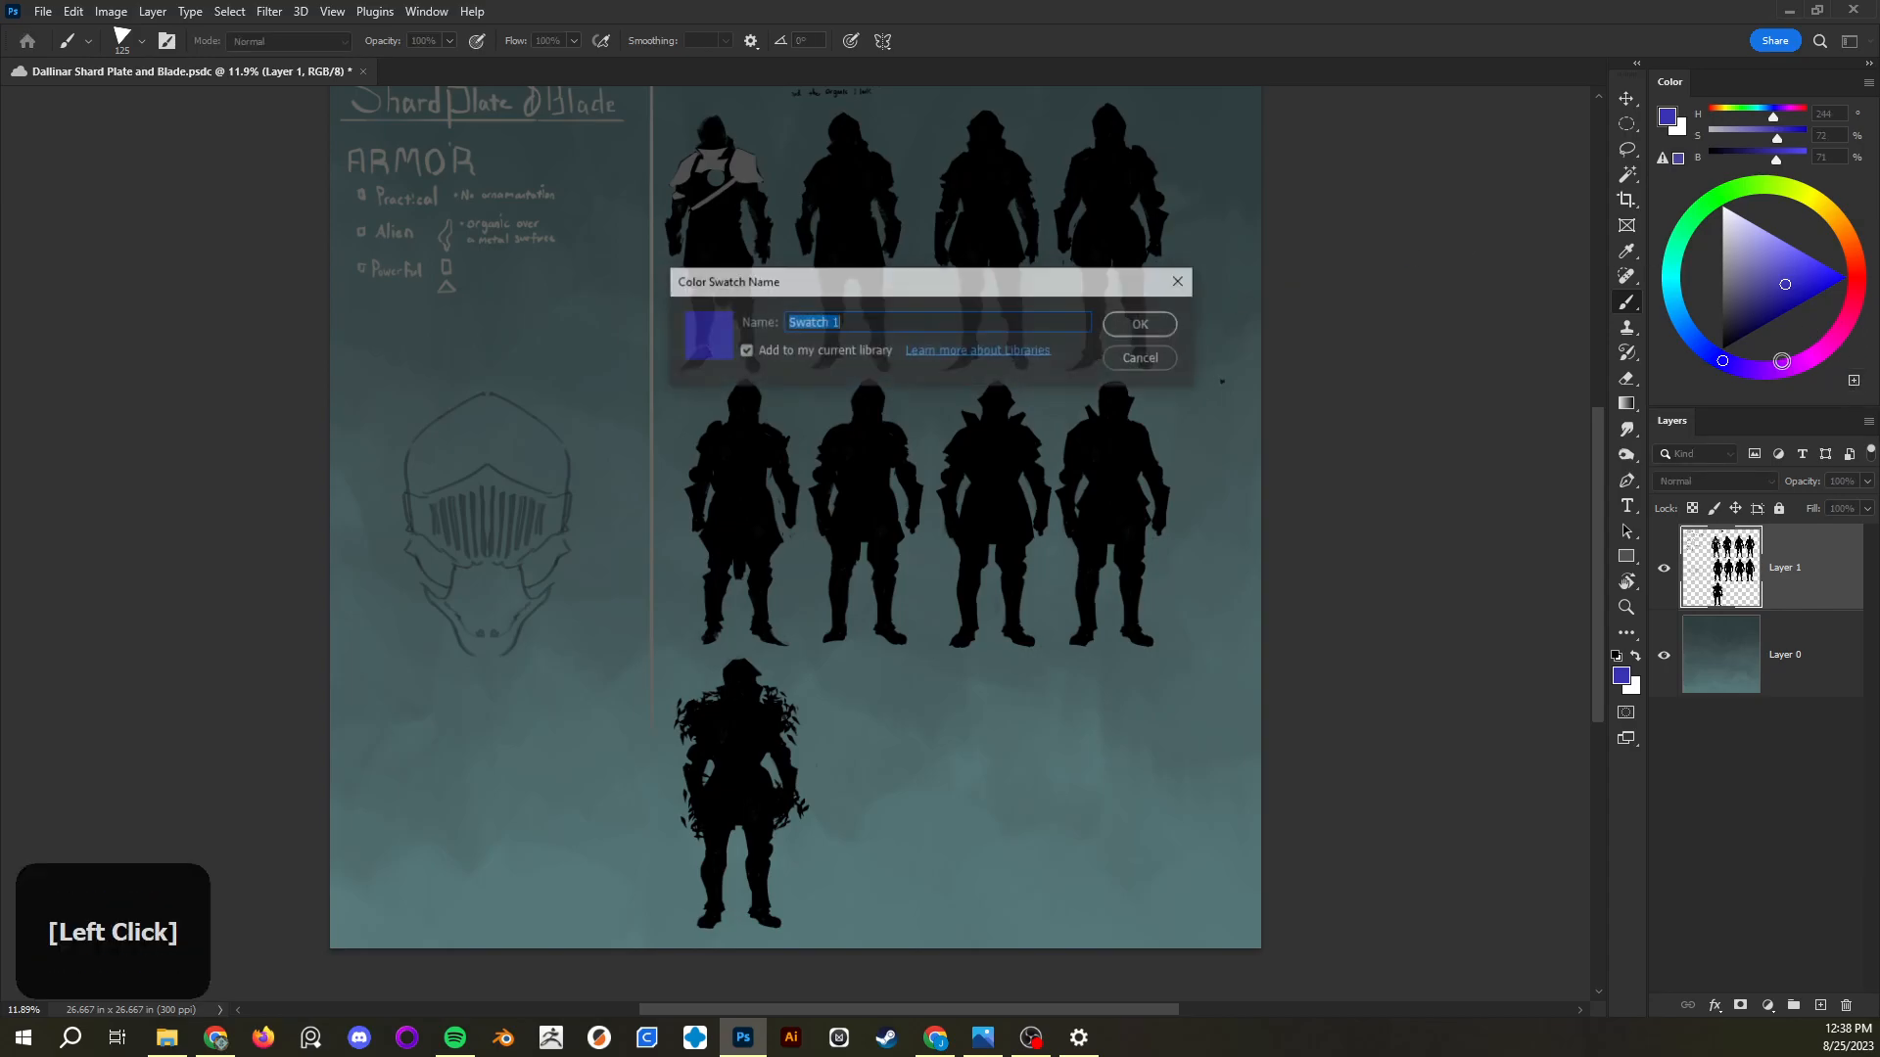
pyautogui.click(1144, 324)
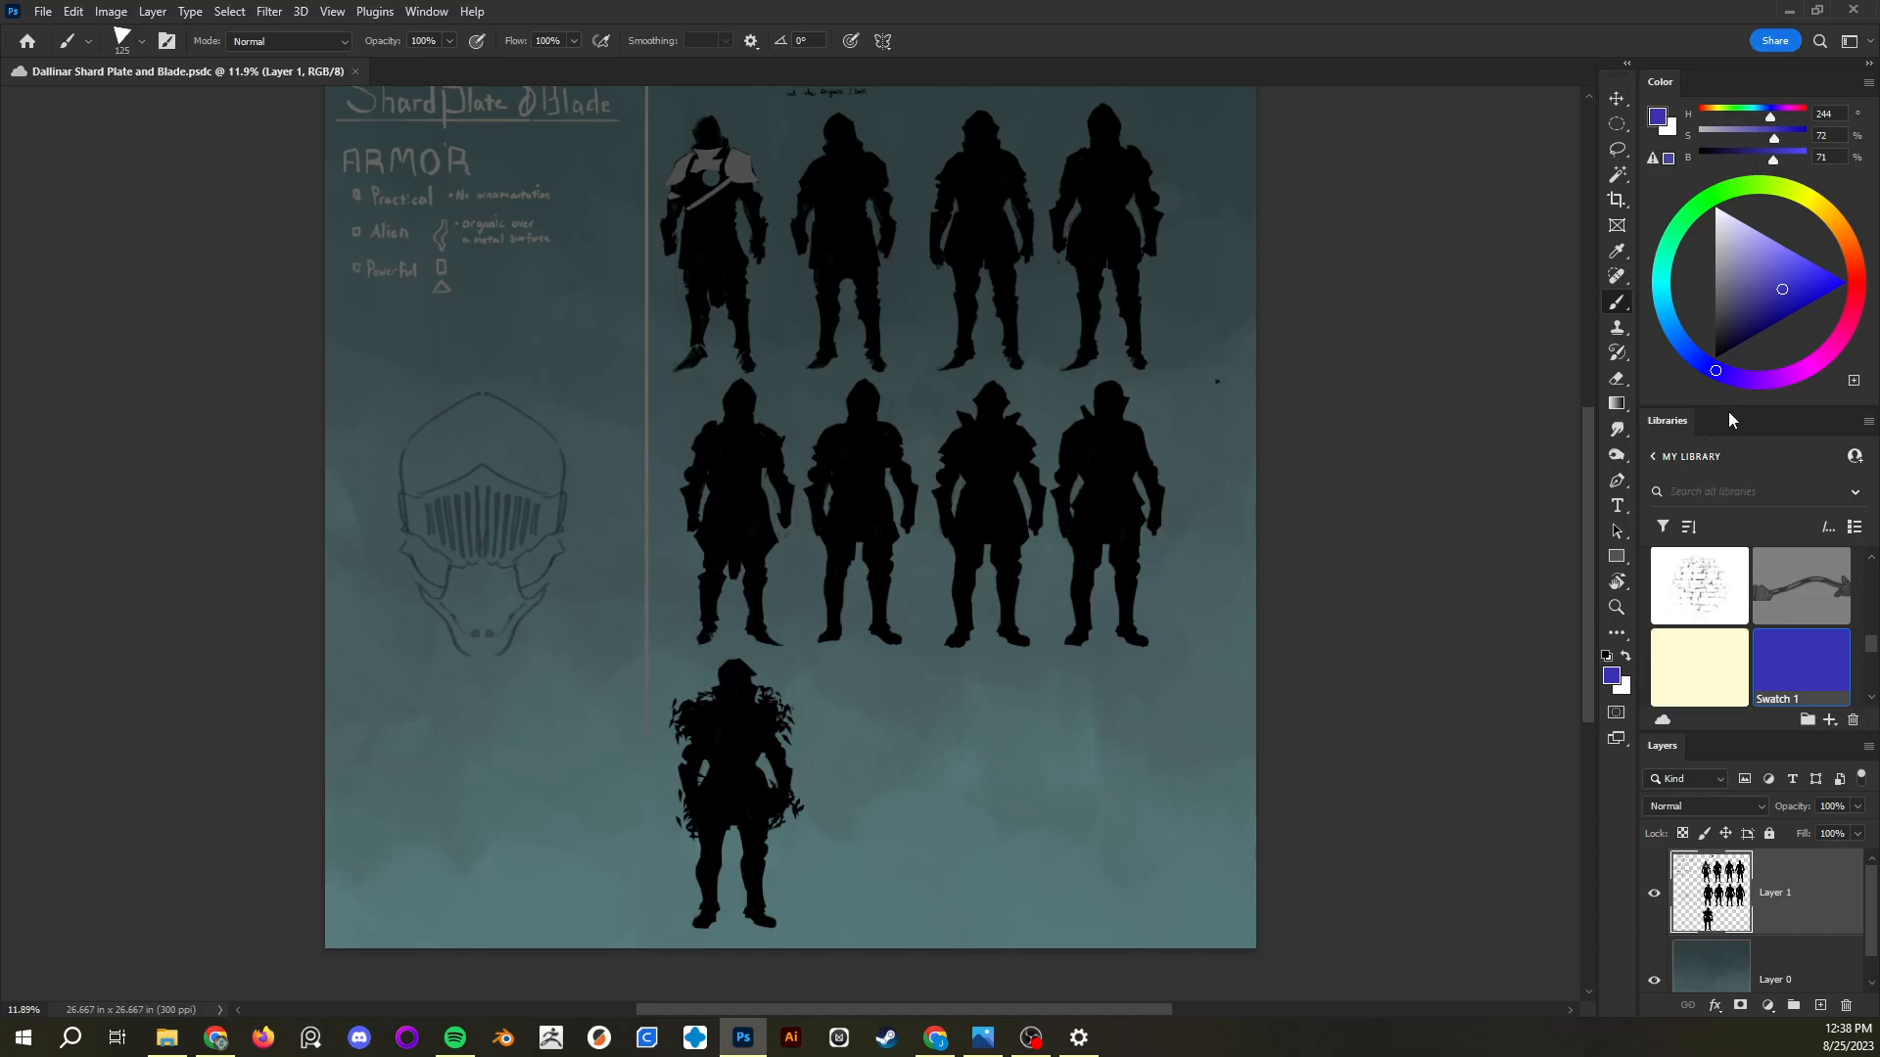
# Enlarge the colour picker area and display it as RGB Sliders with the RGB Spectrum
pyautogui.moveTo(1824, 409); pyautogui.dragTo(1825, 520)
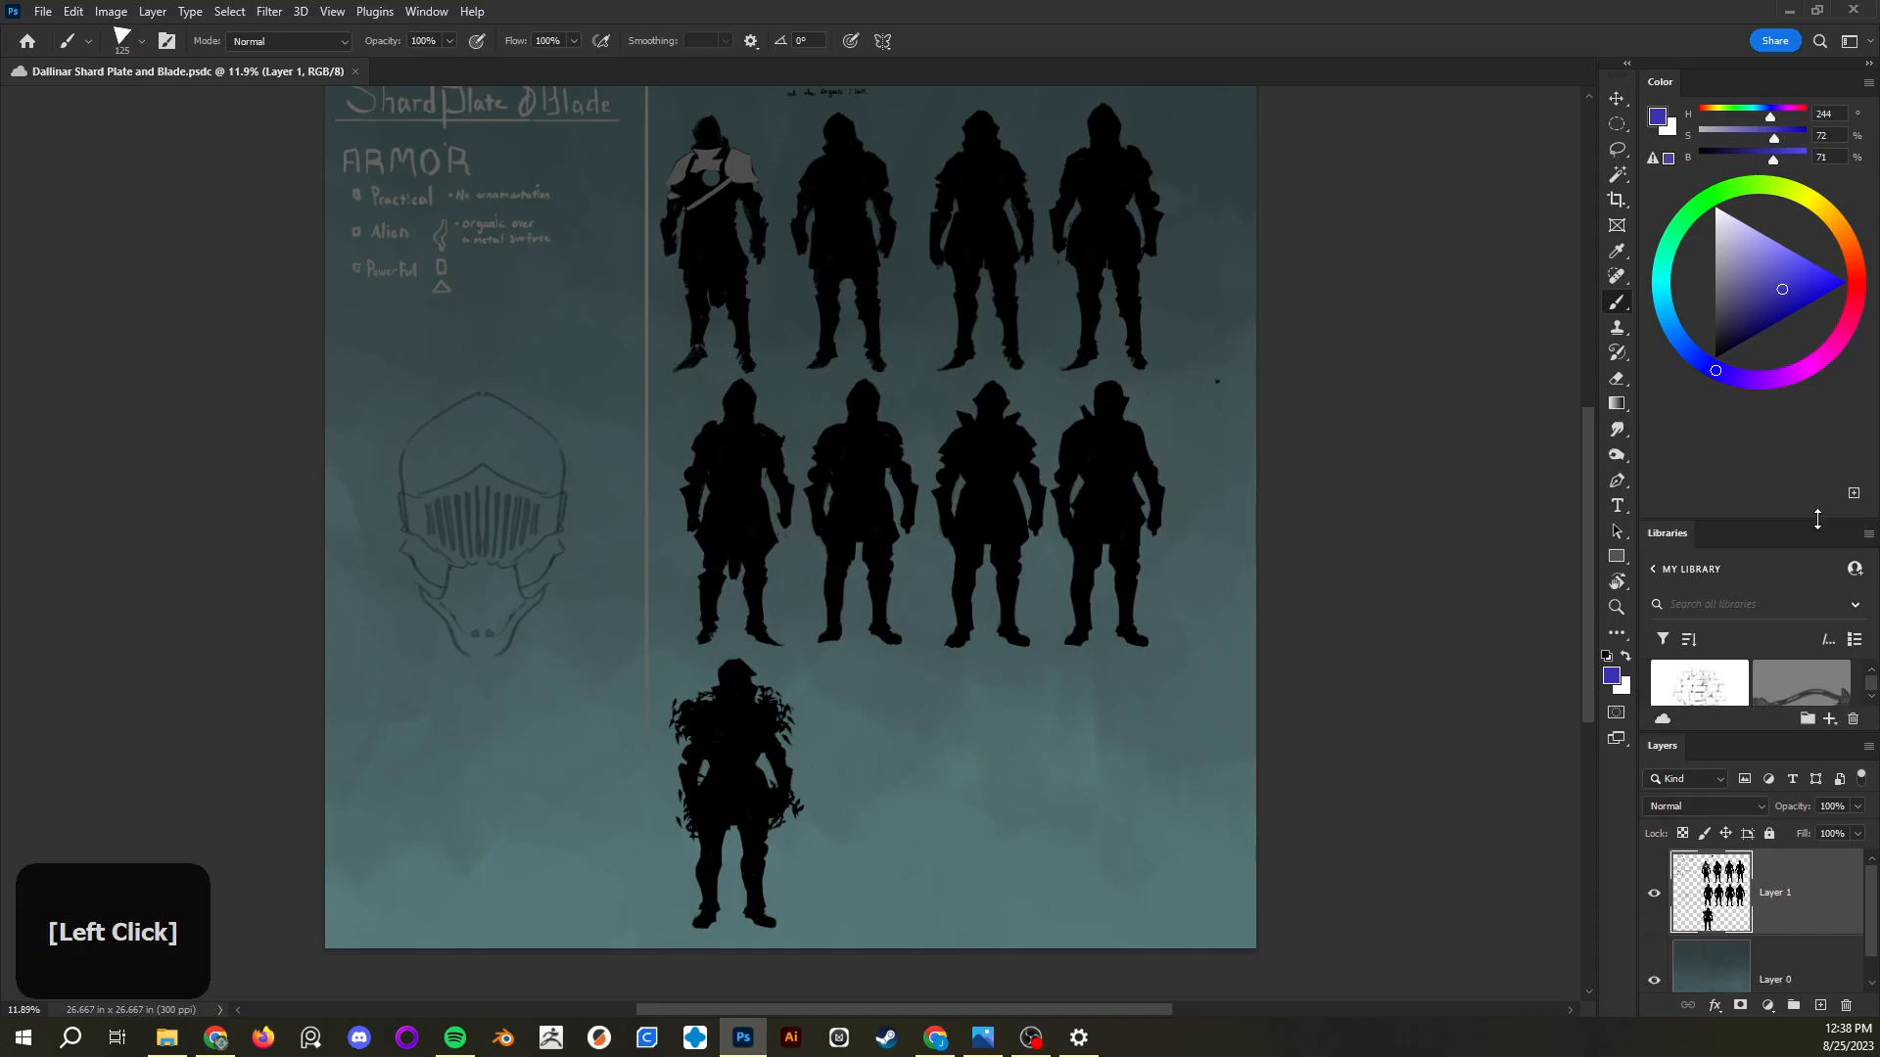
pyautogui.click(1868, 82)
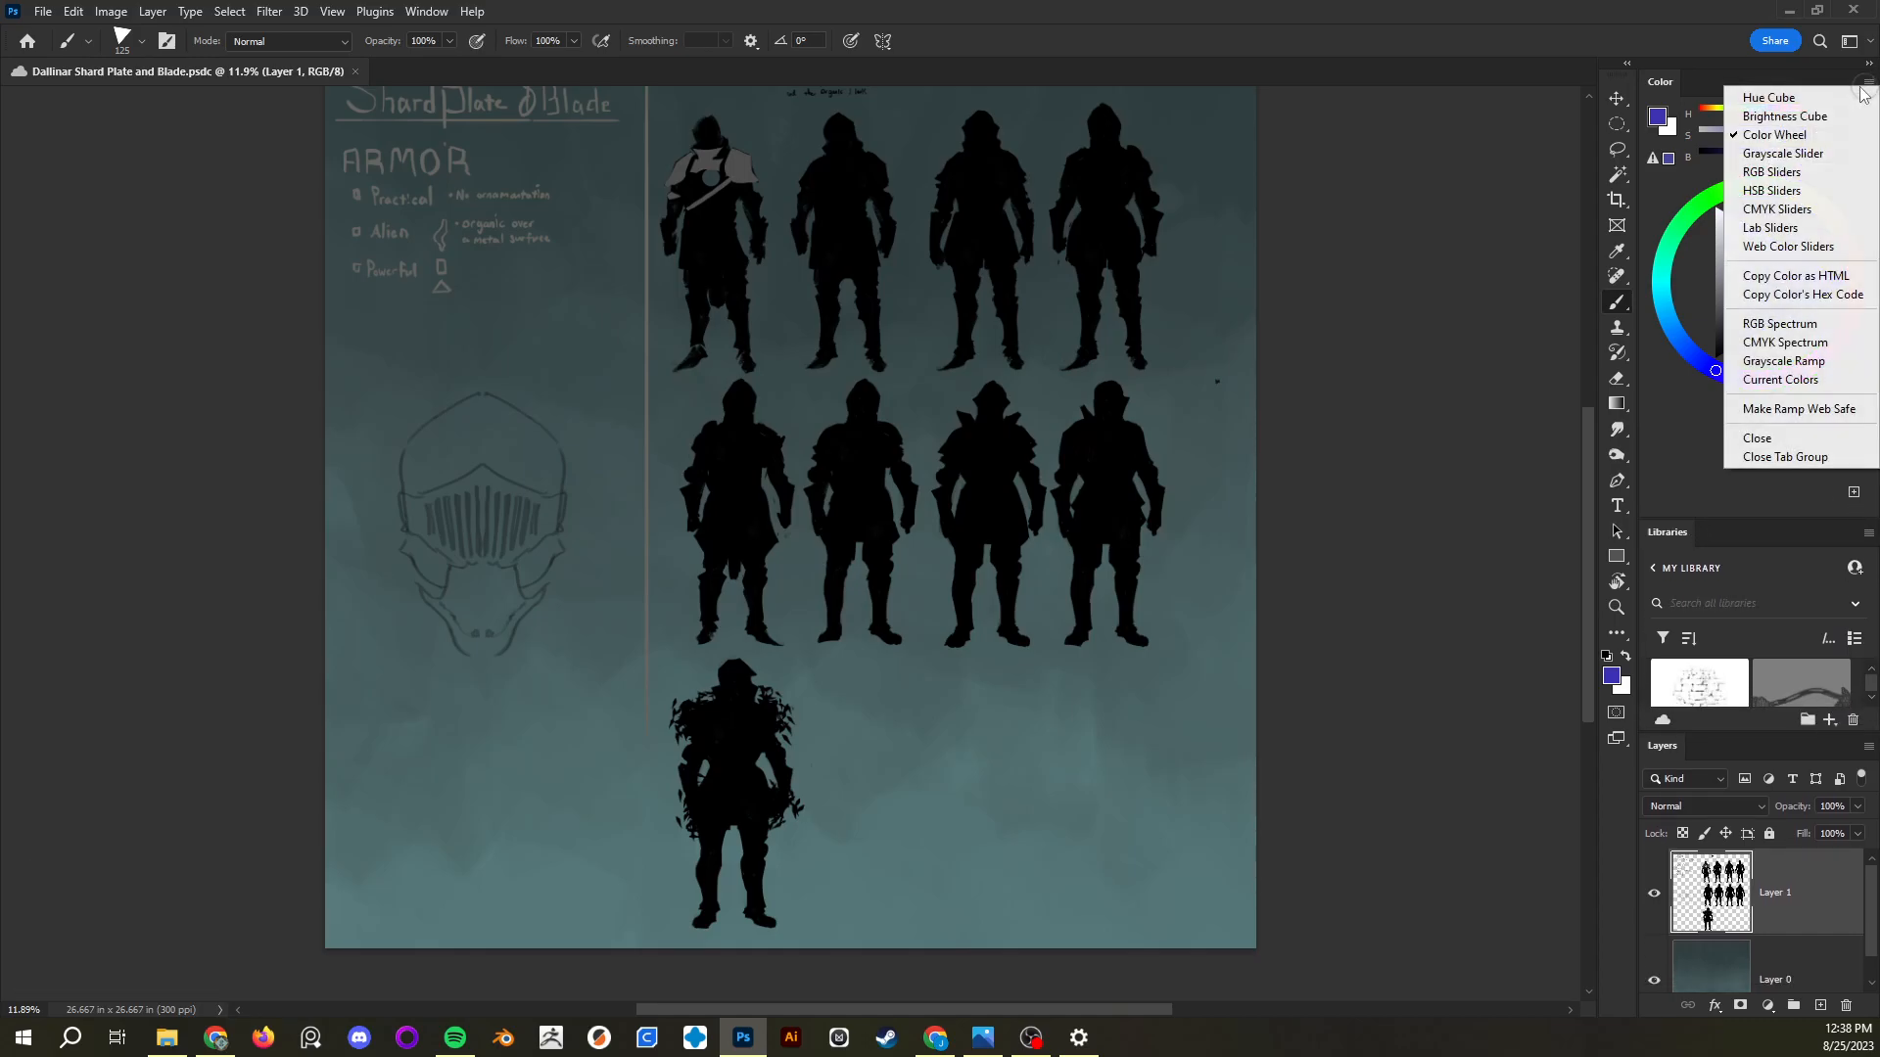
pyautogui.click(1802, 174)
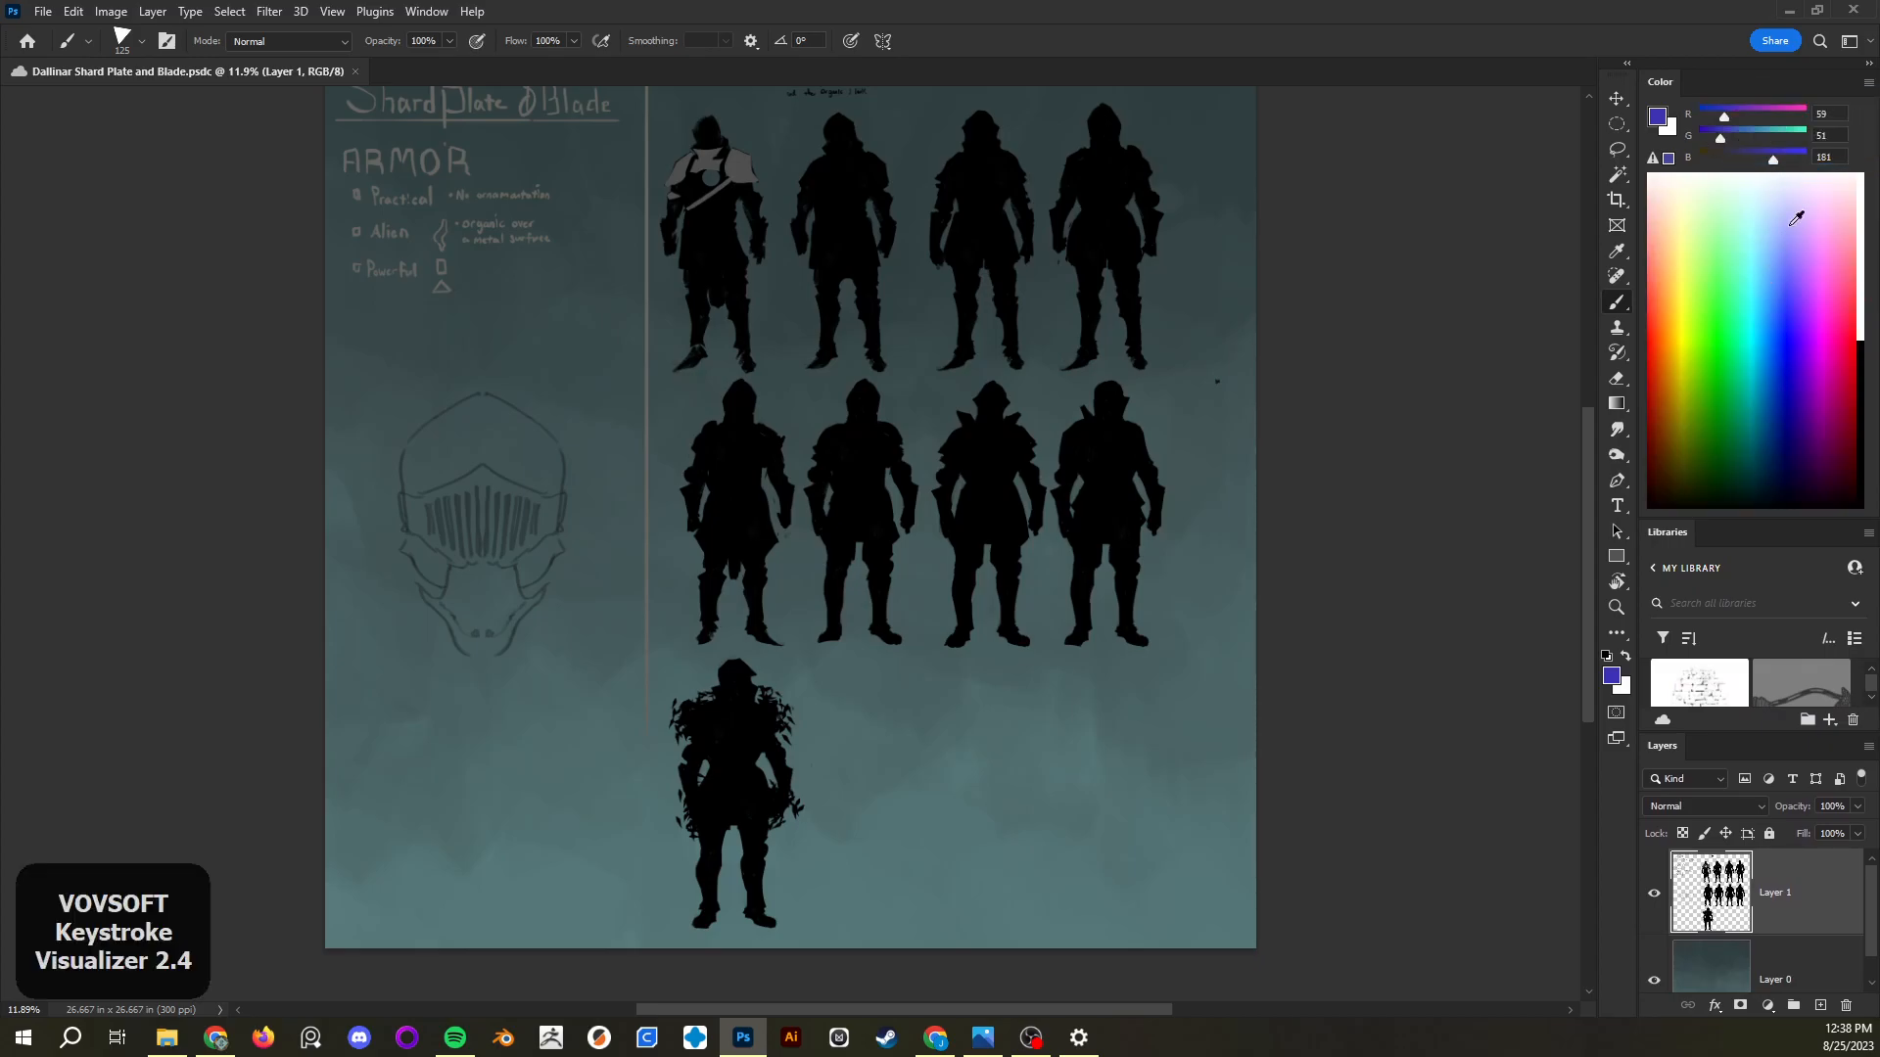
pyautogui.click(1865, 87)
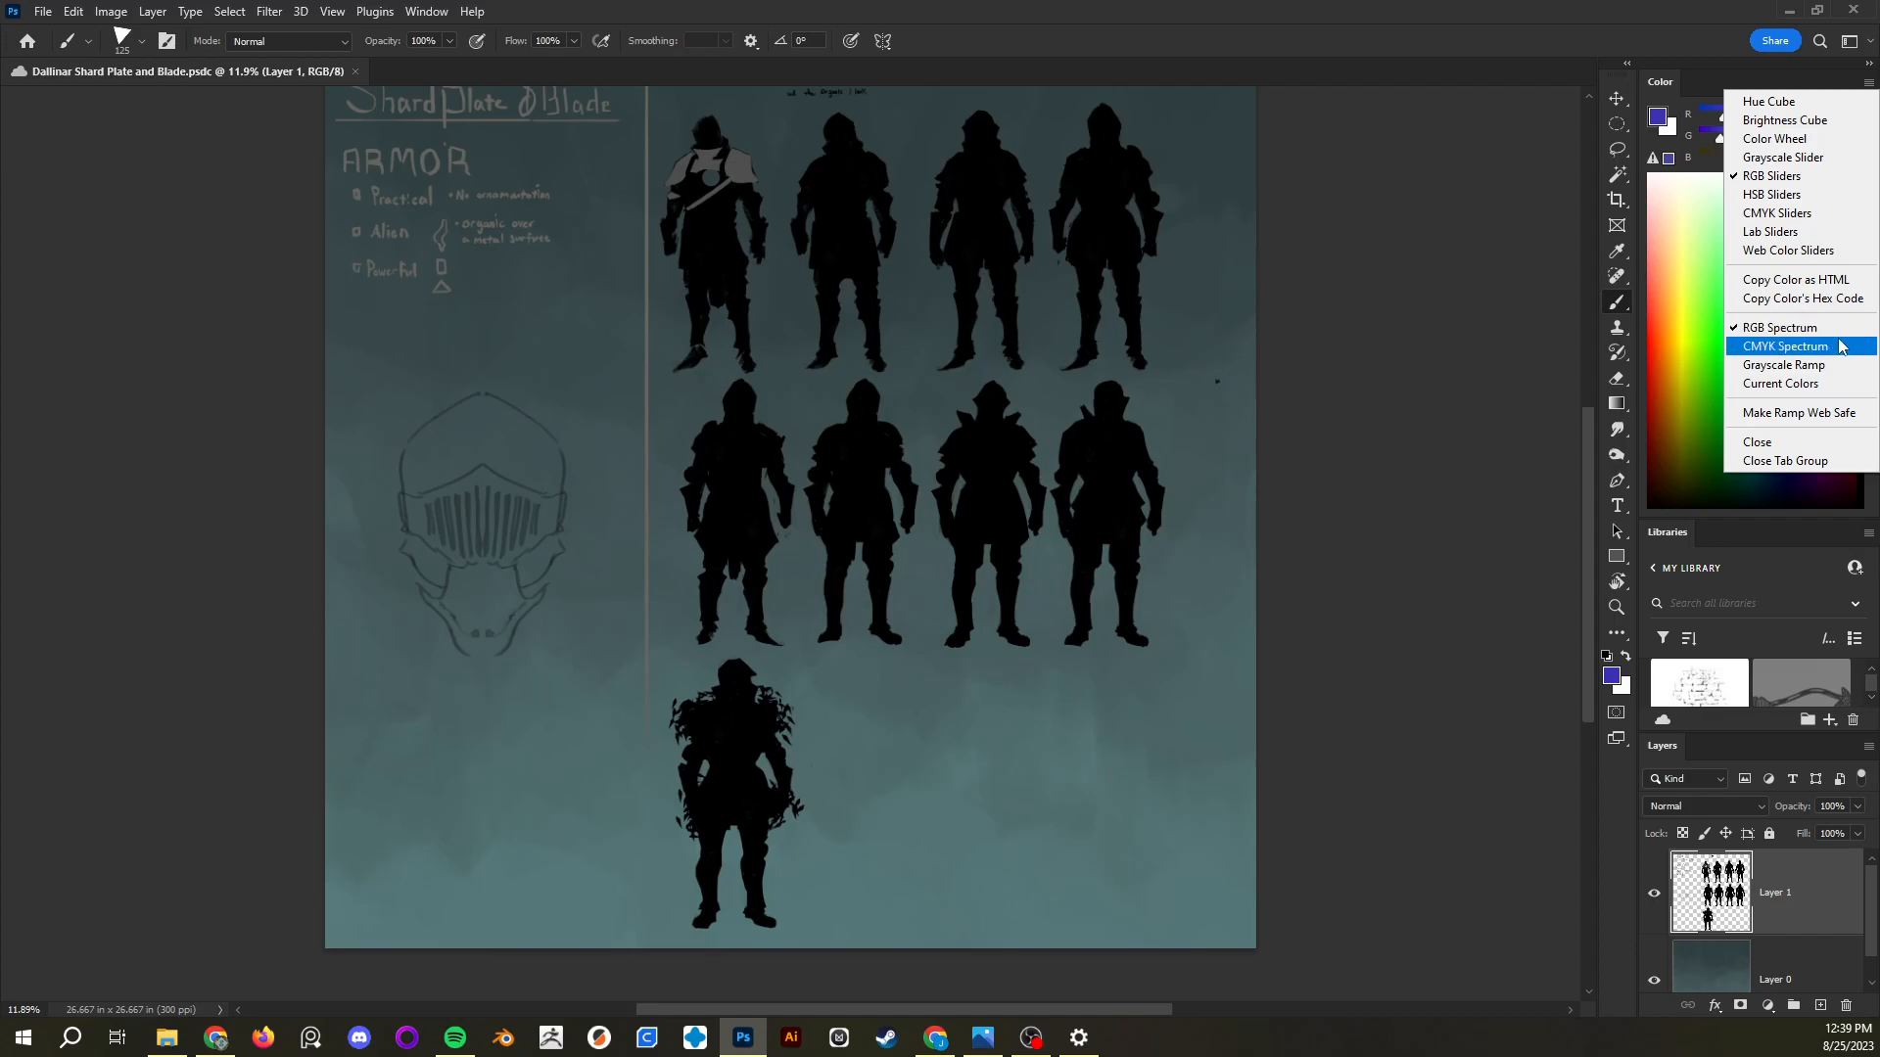
pyautogui.click(1788, 332)
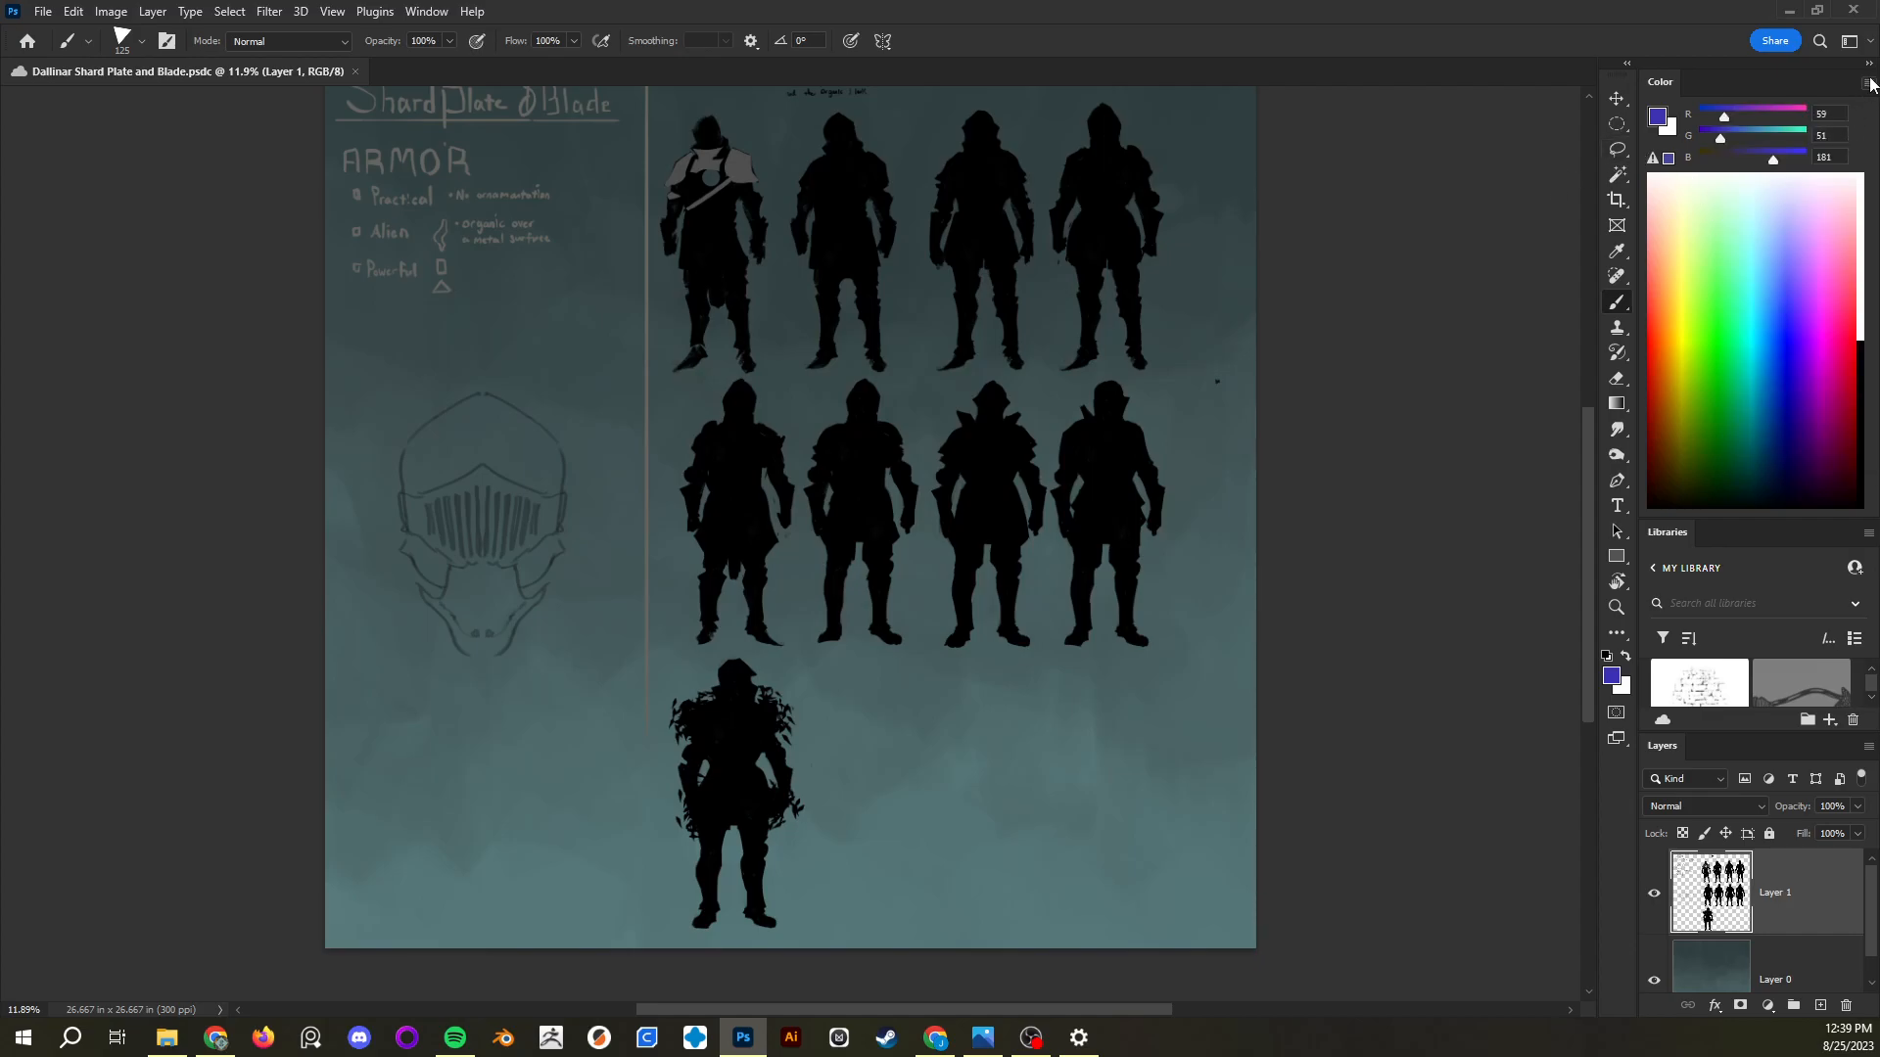
# Return the colour picker to the Hue Cube and choose a lighter blue-violet, R 75, G 66, B 201
pyautogui.click(1868, 84)
pyautogui.click(1801, 90)
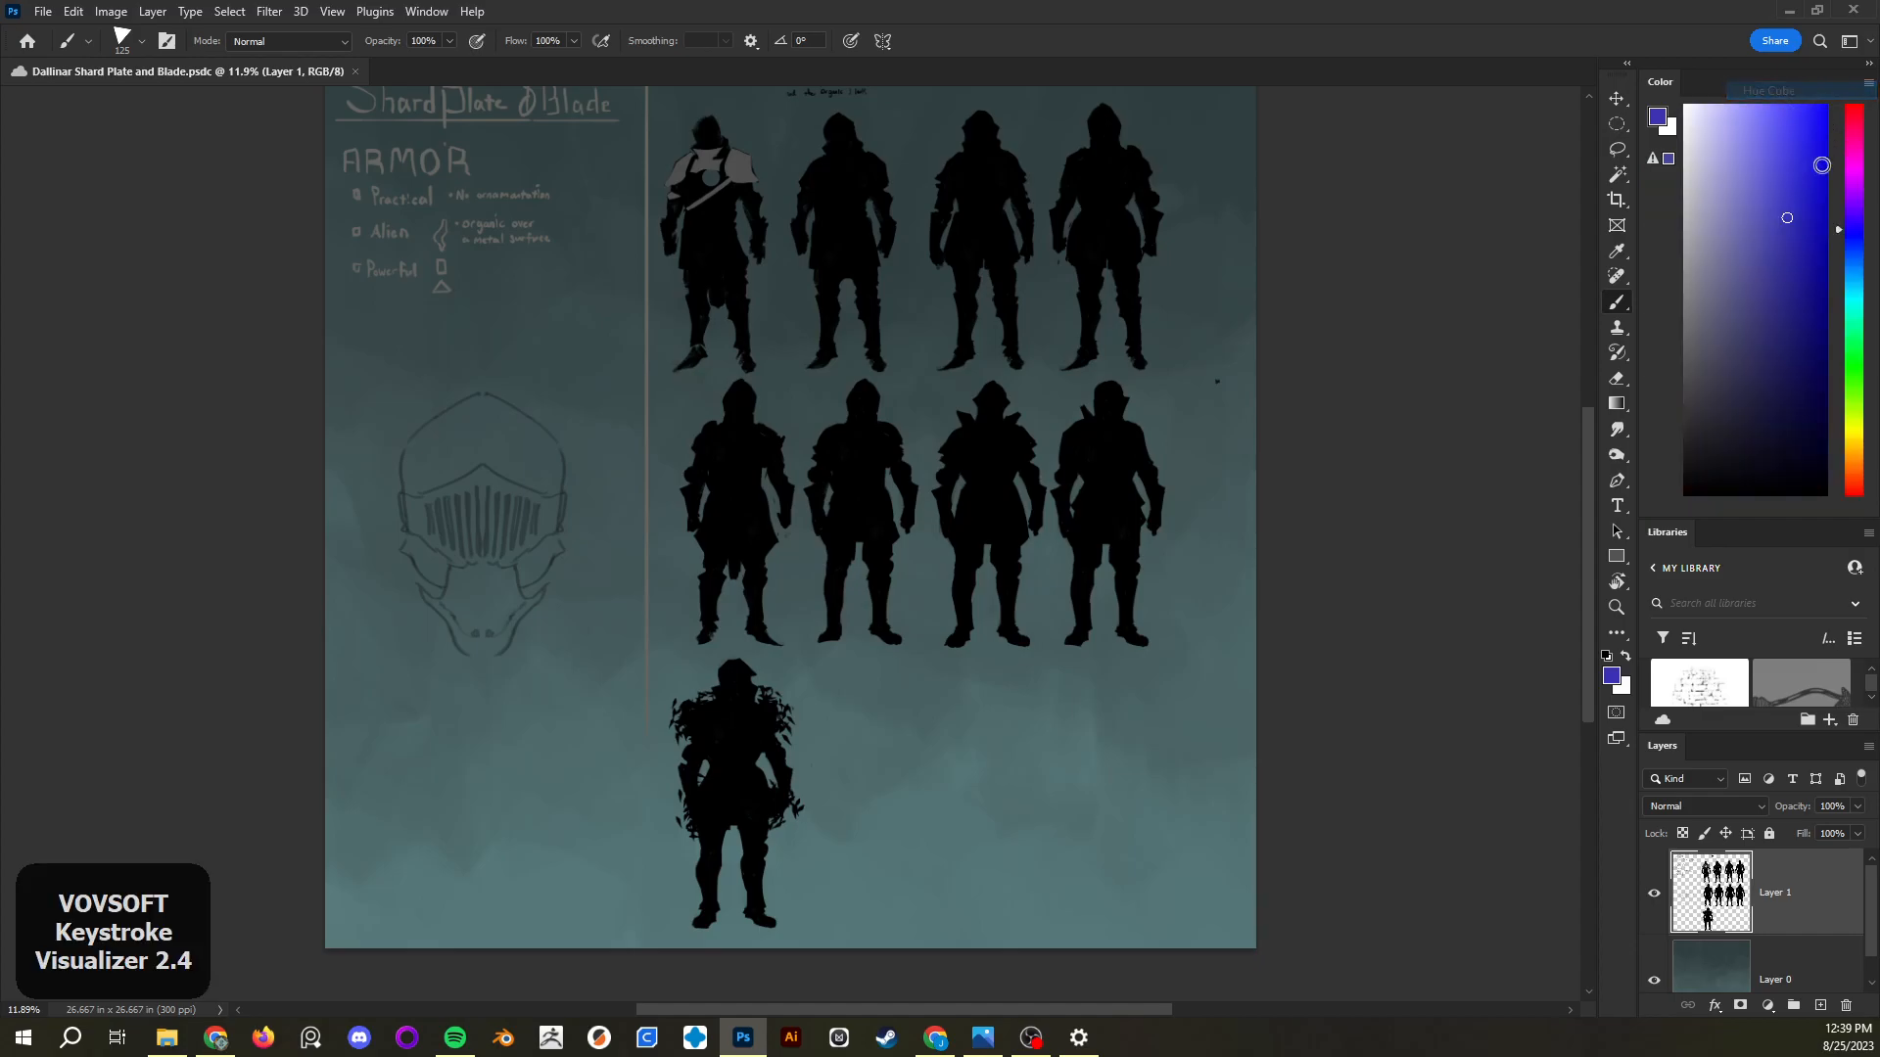
pyautogui.moveTo(1795, 206)
pyautogui.mouseDown()
pyautogui.moveTo(1775, 160)
pyautogui.moveTo(1717, 122)
pyautogui.moveTo(1815, 476)
pyautogui.moveTo(1790, 362)
pyautogui.moveTo(1801, 217)
pyautogui.mouseUp()
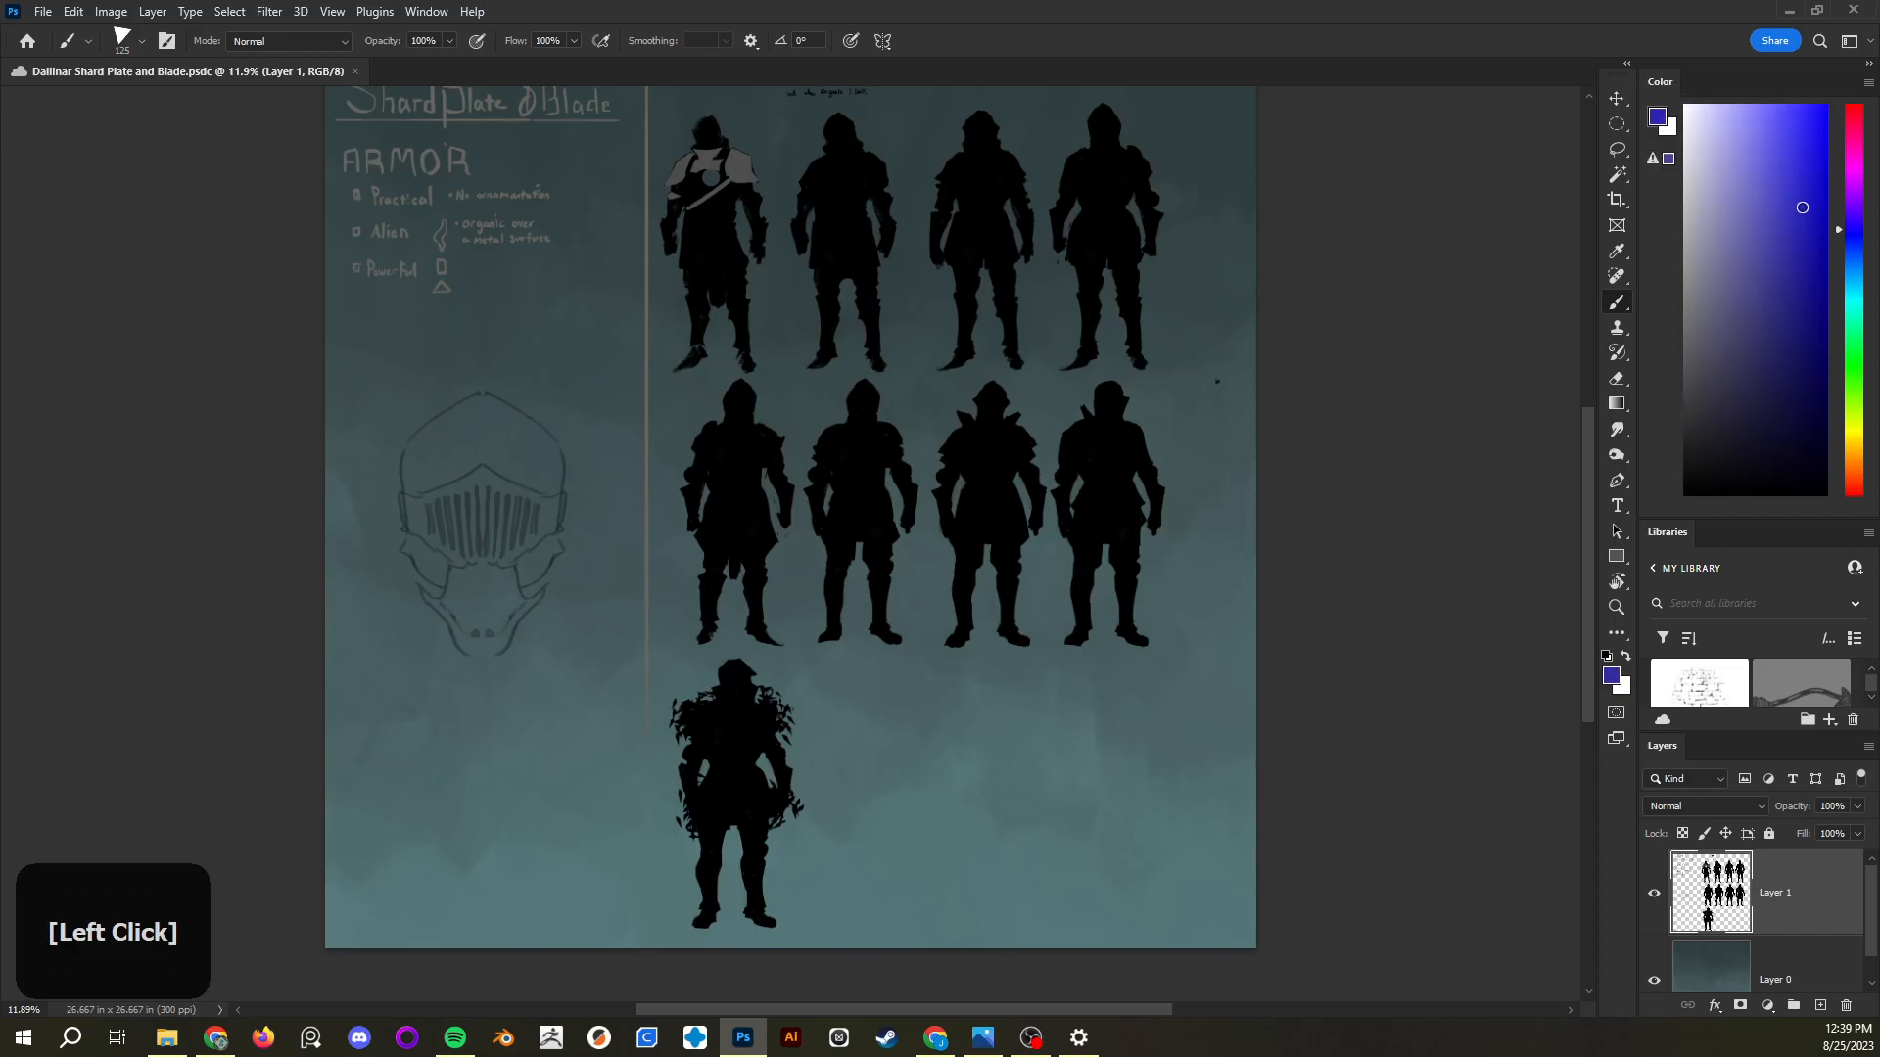
# Display the picker with the CMYK Spectrum, and compare it with the Hue Cube before returning to RGB Sliders
pyautogui.click(1868, 82)
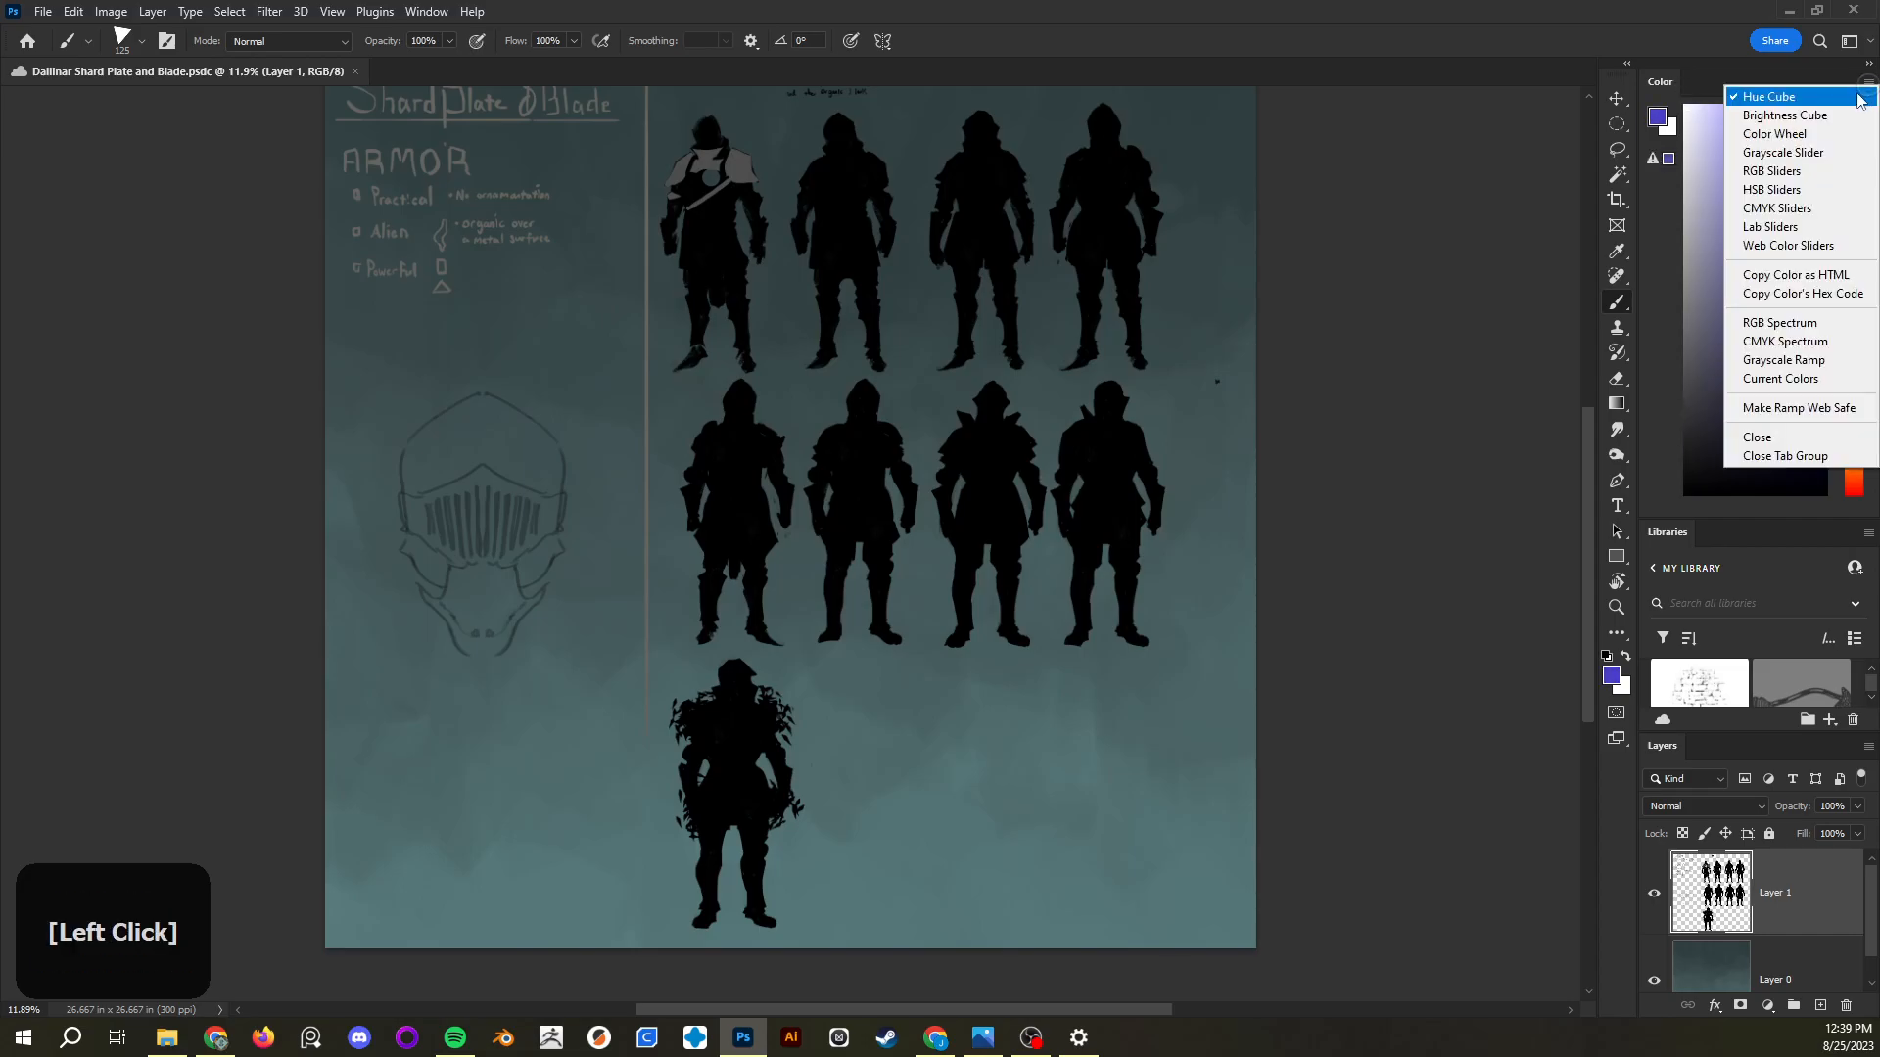
pyautogui.click(1787, 343)
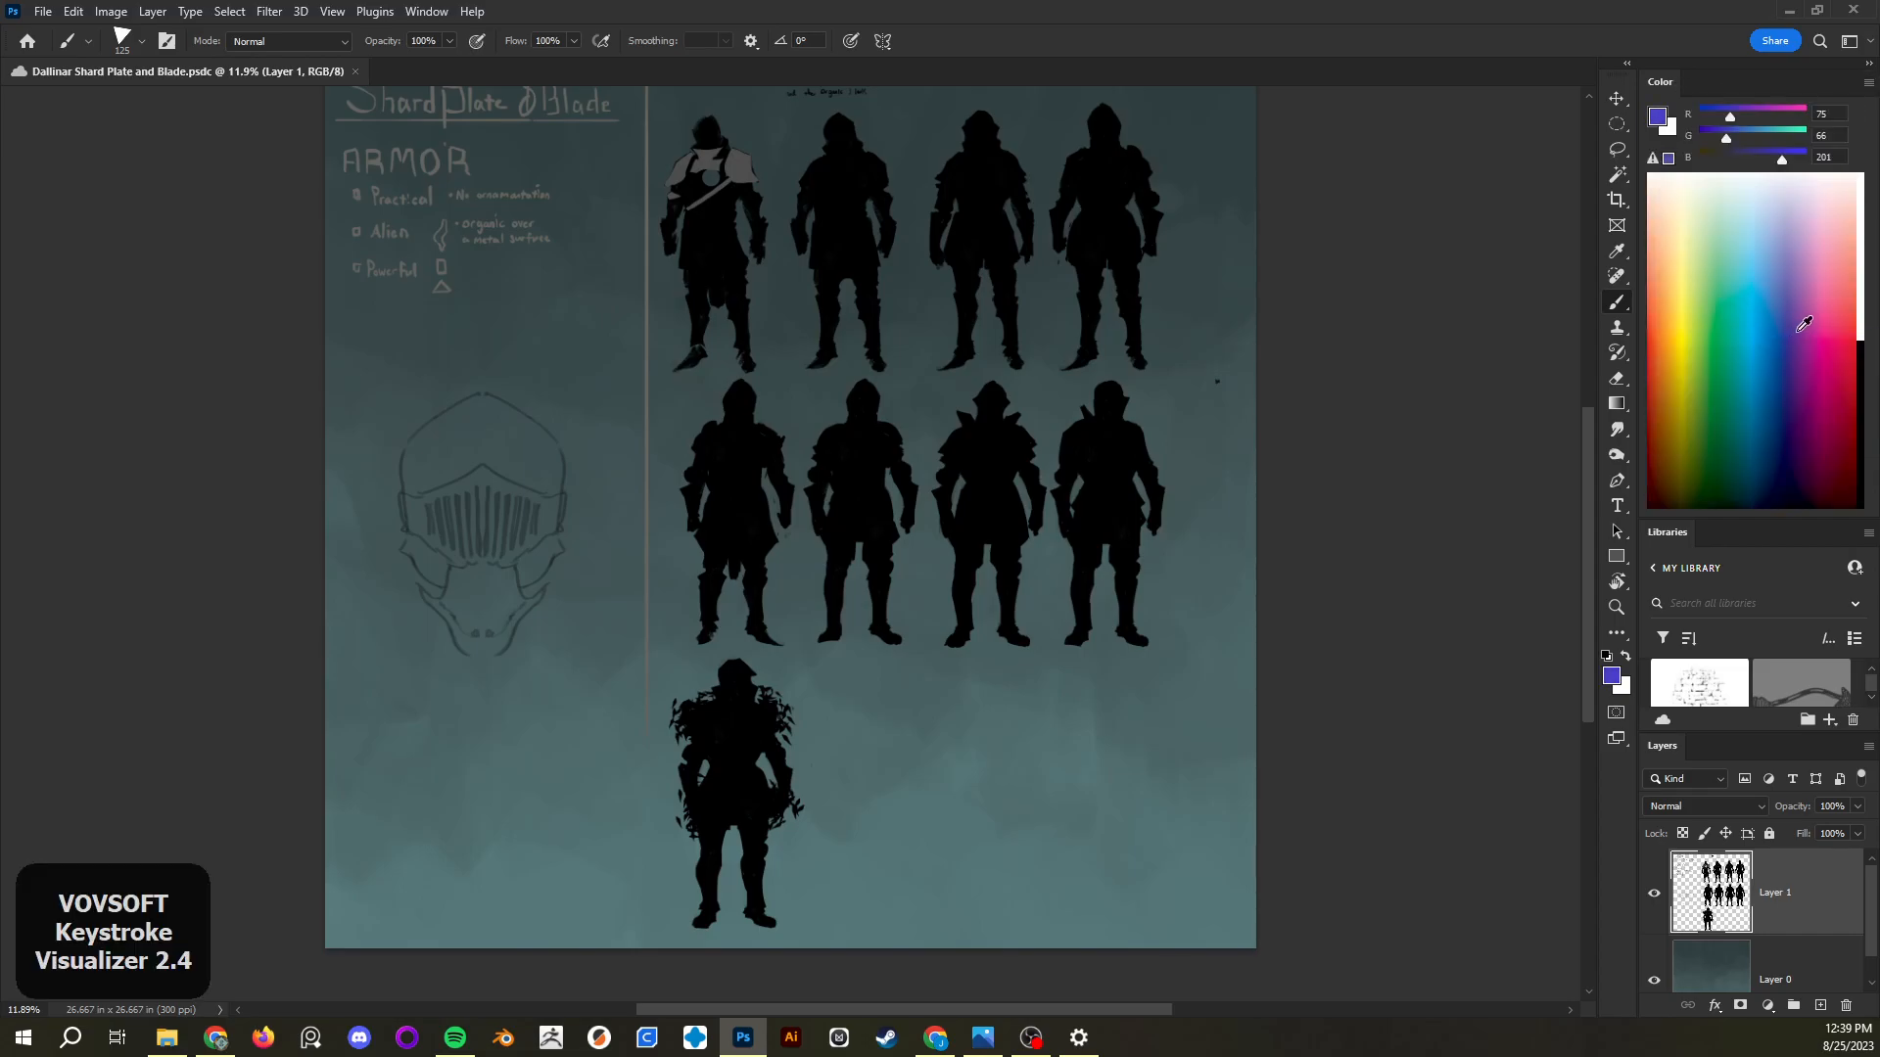
pyautogui.click(1868, 82)
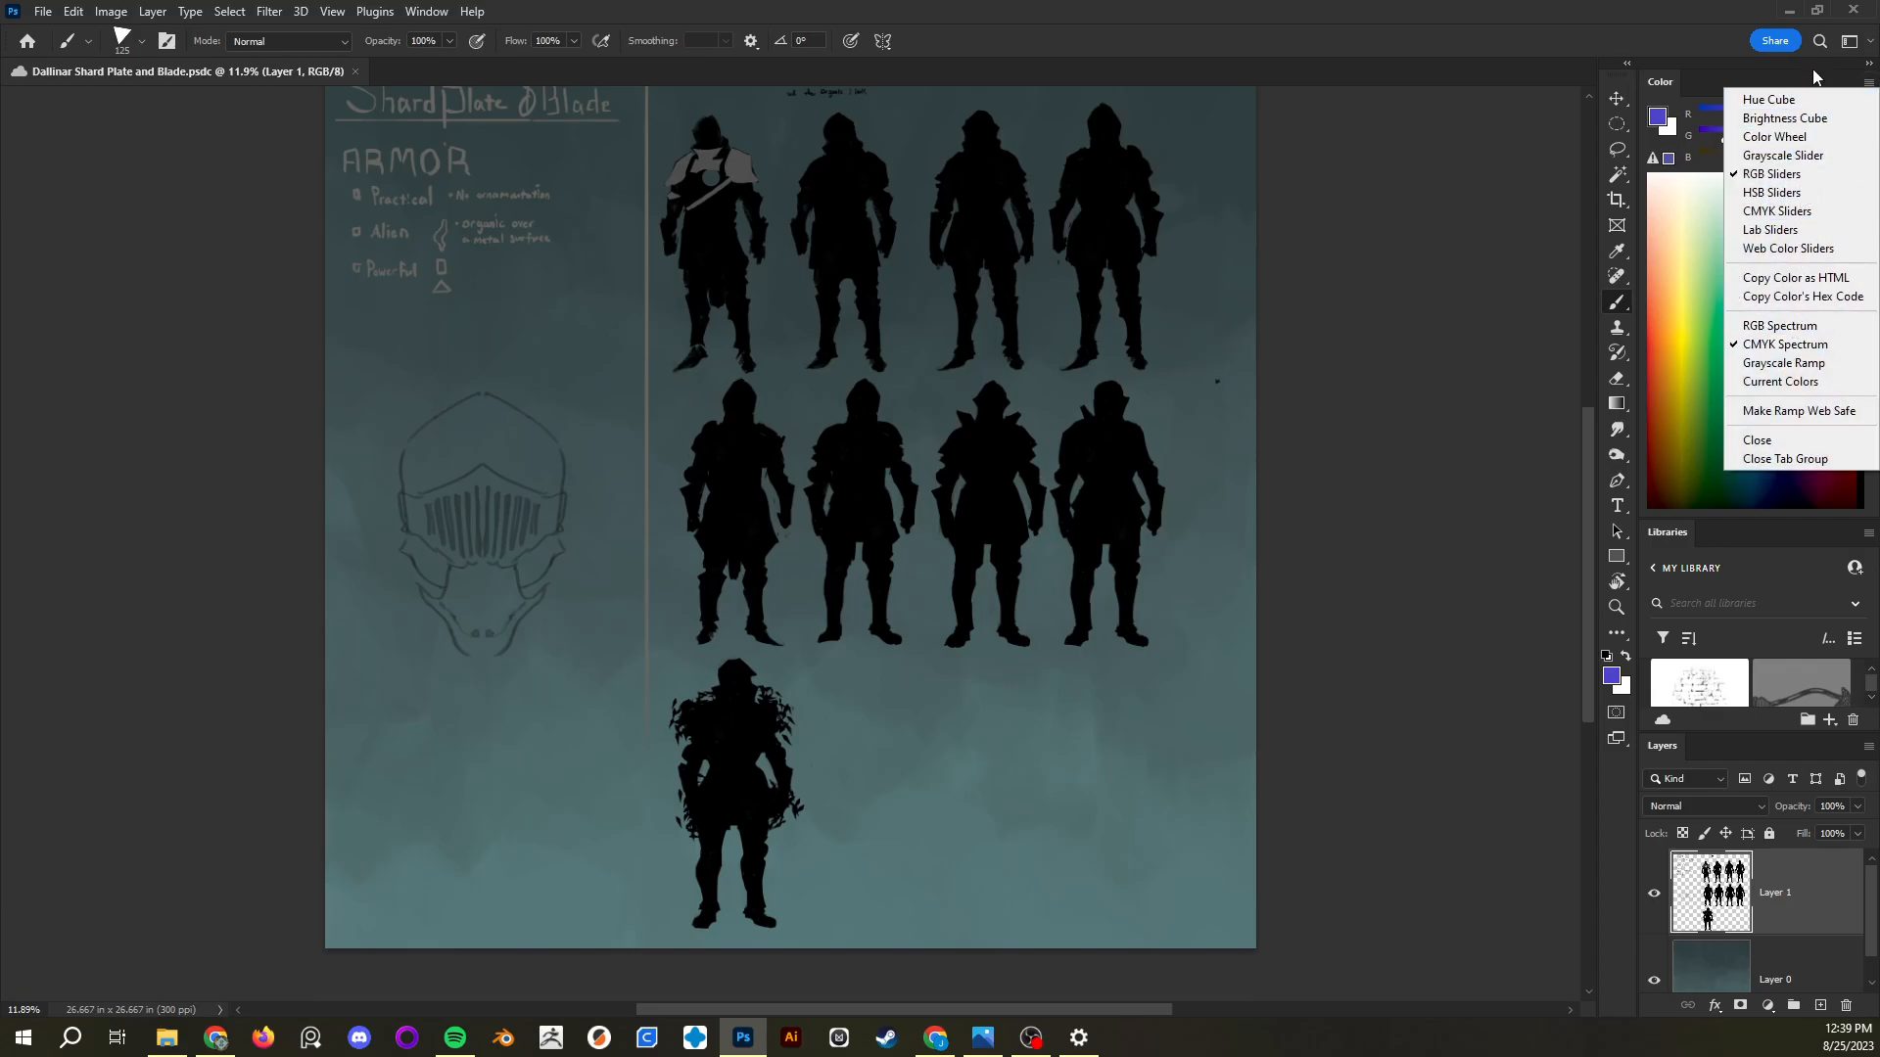
pyautogui.click(1780, 101)
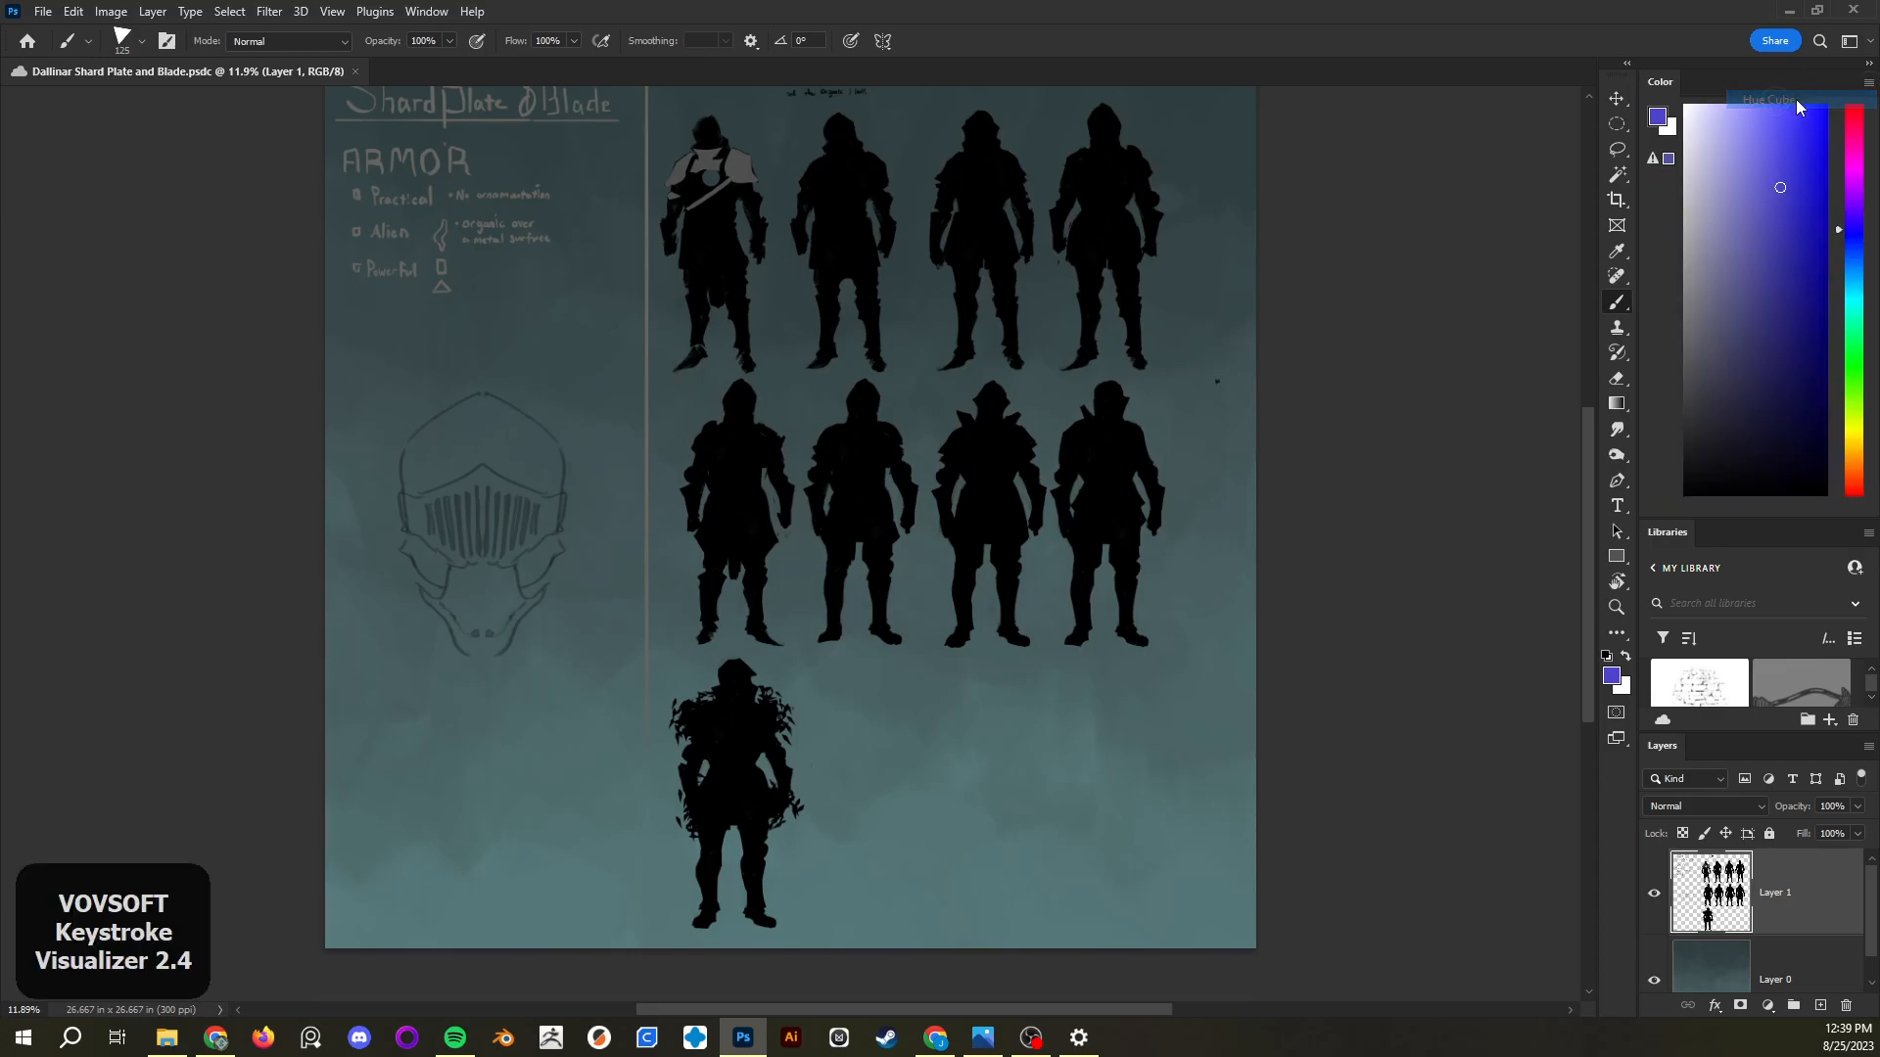
pyautogui.click(1867, 82)
pyautogui.click(1772, 174)
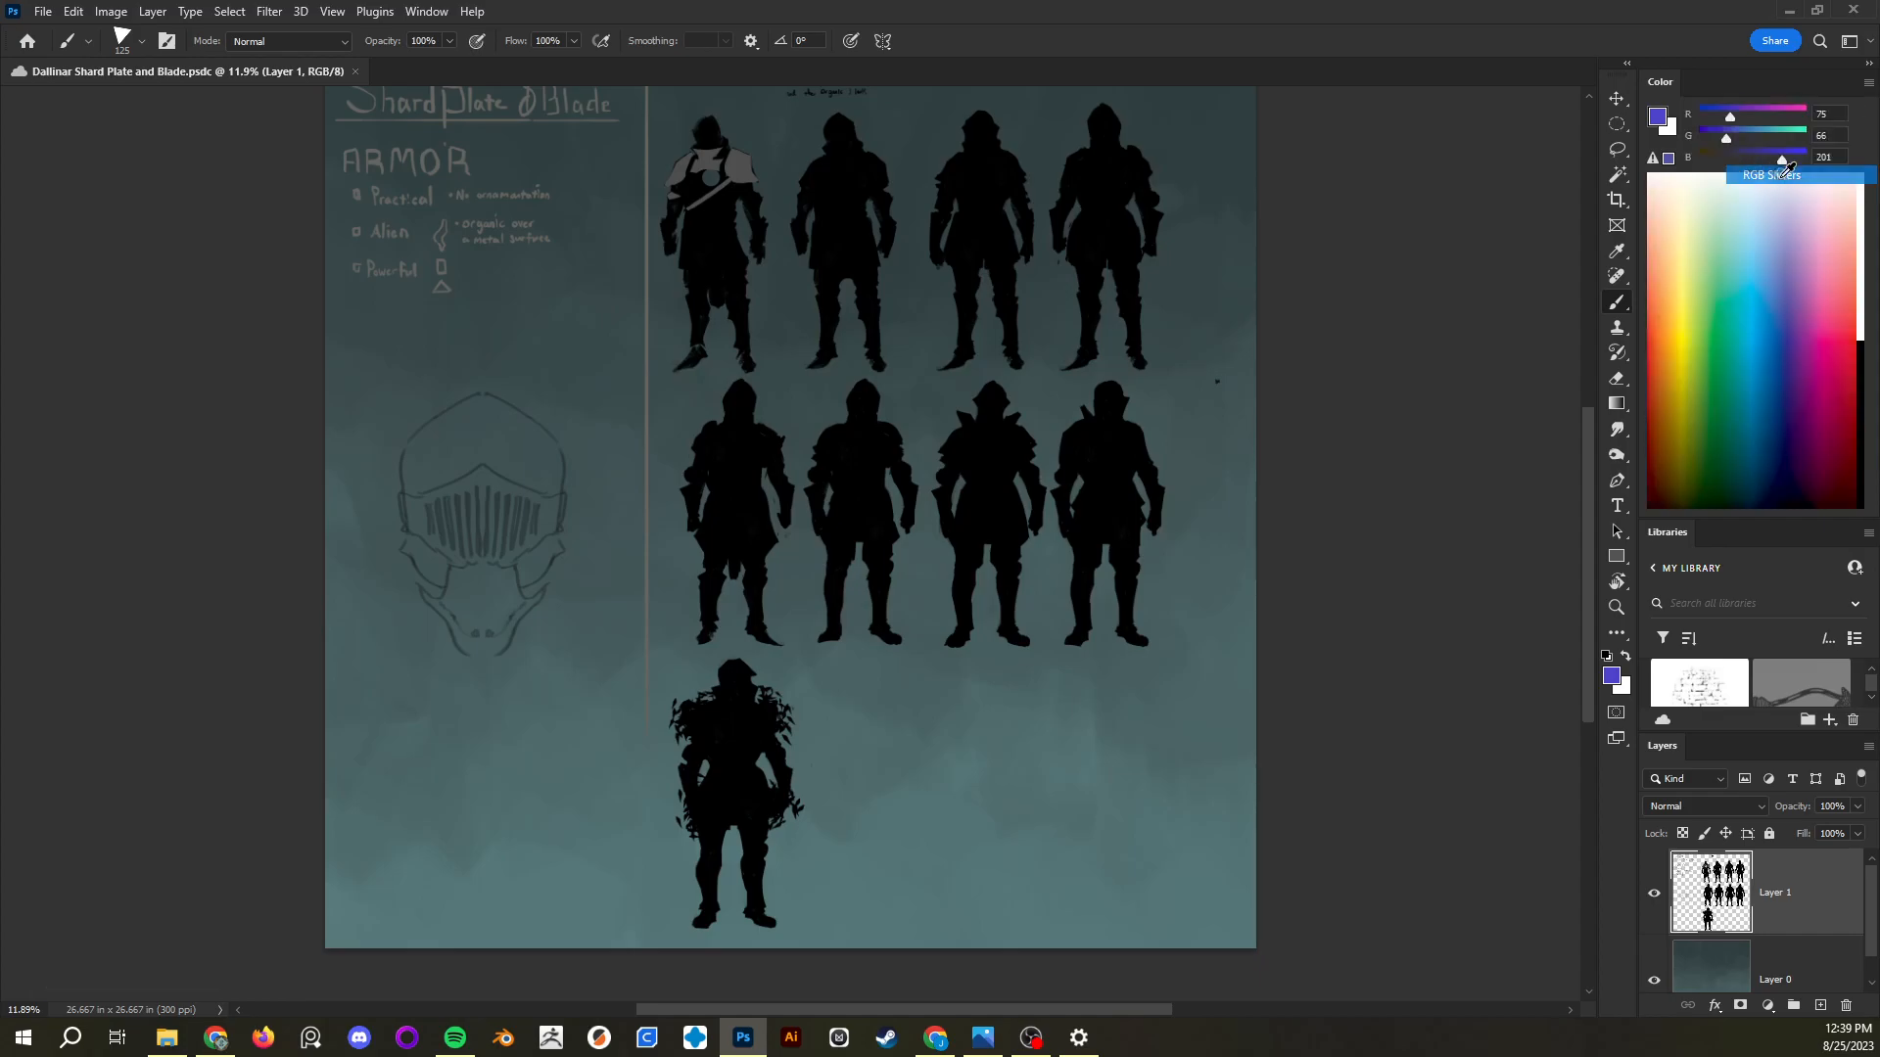
# With the CMYK Spectrum displayed, try a light blue and a vivid purple, R 156, G 53, B 235, and correct its out-of-gamut warning
pyautogui.click(1863, 88)
pyautogui.click(1790, 351)
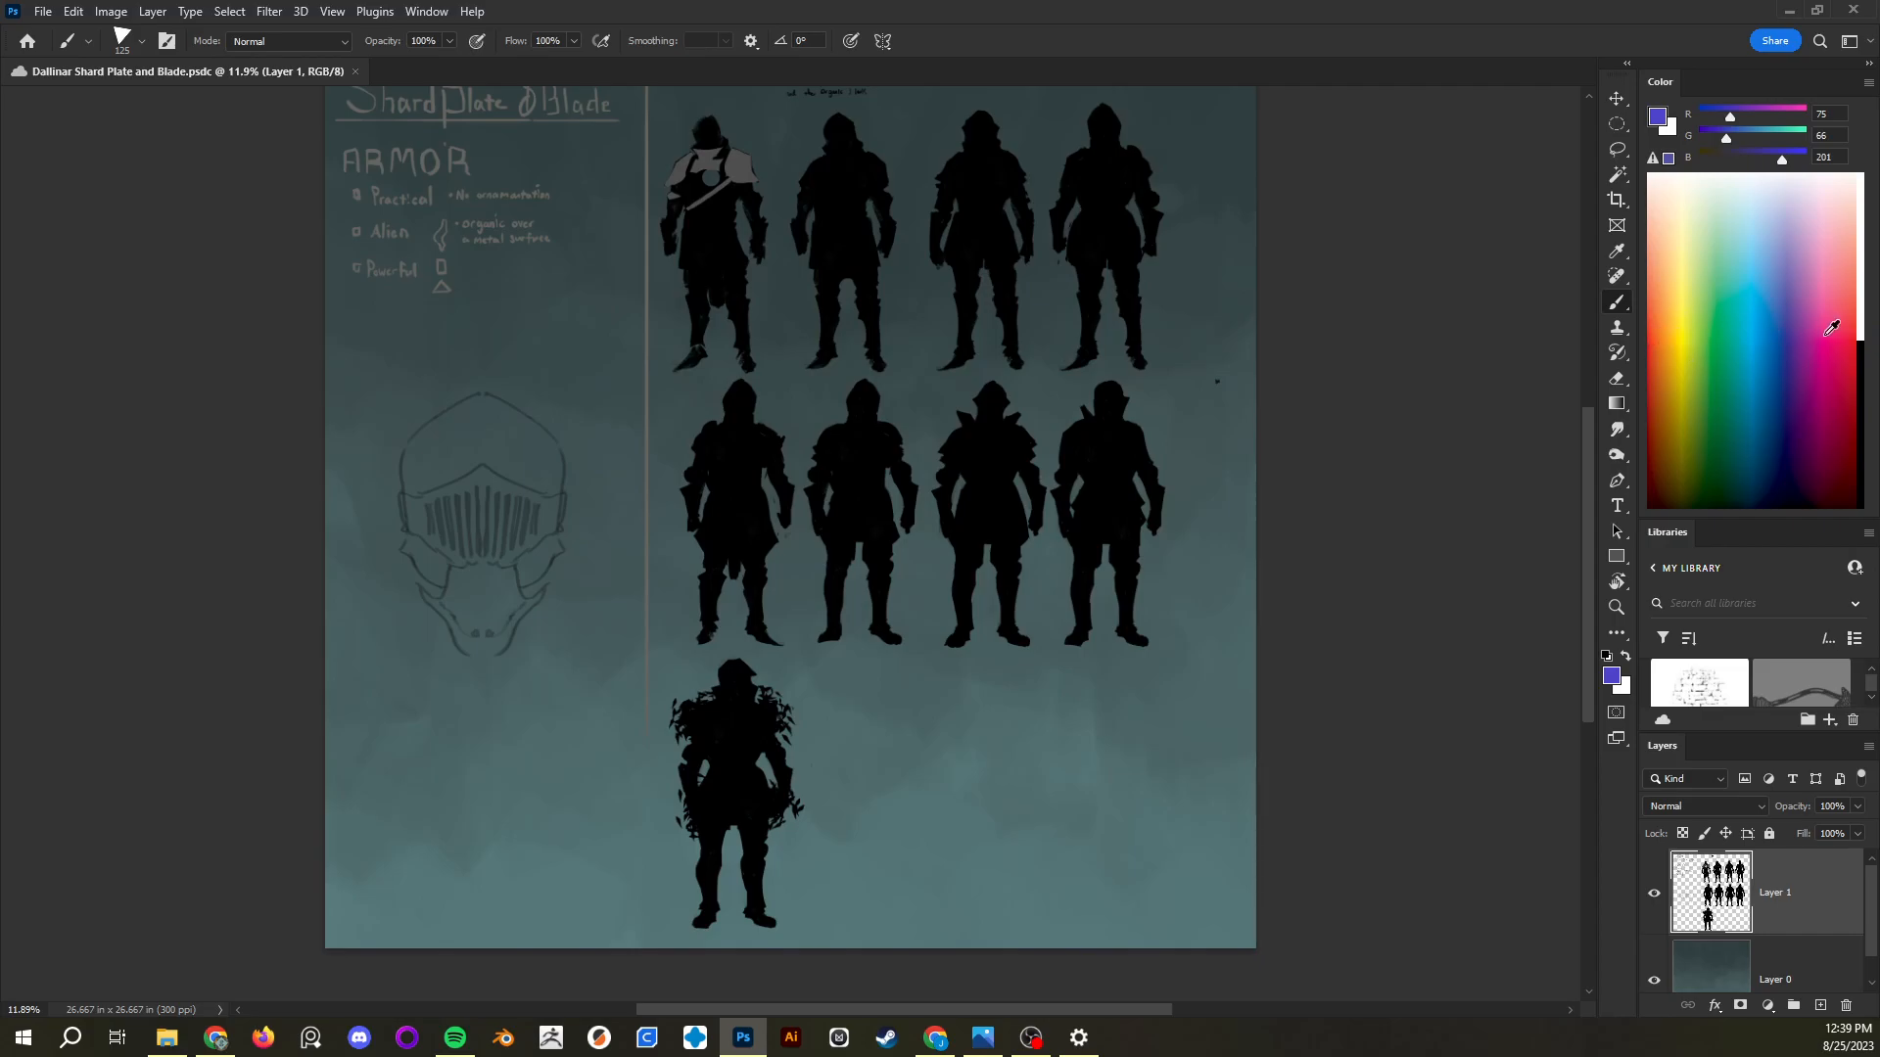
pyautogui.click(1758, 330)
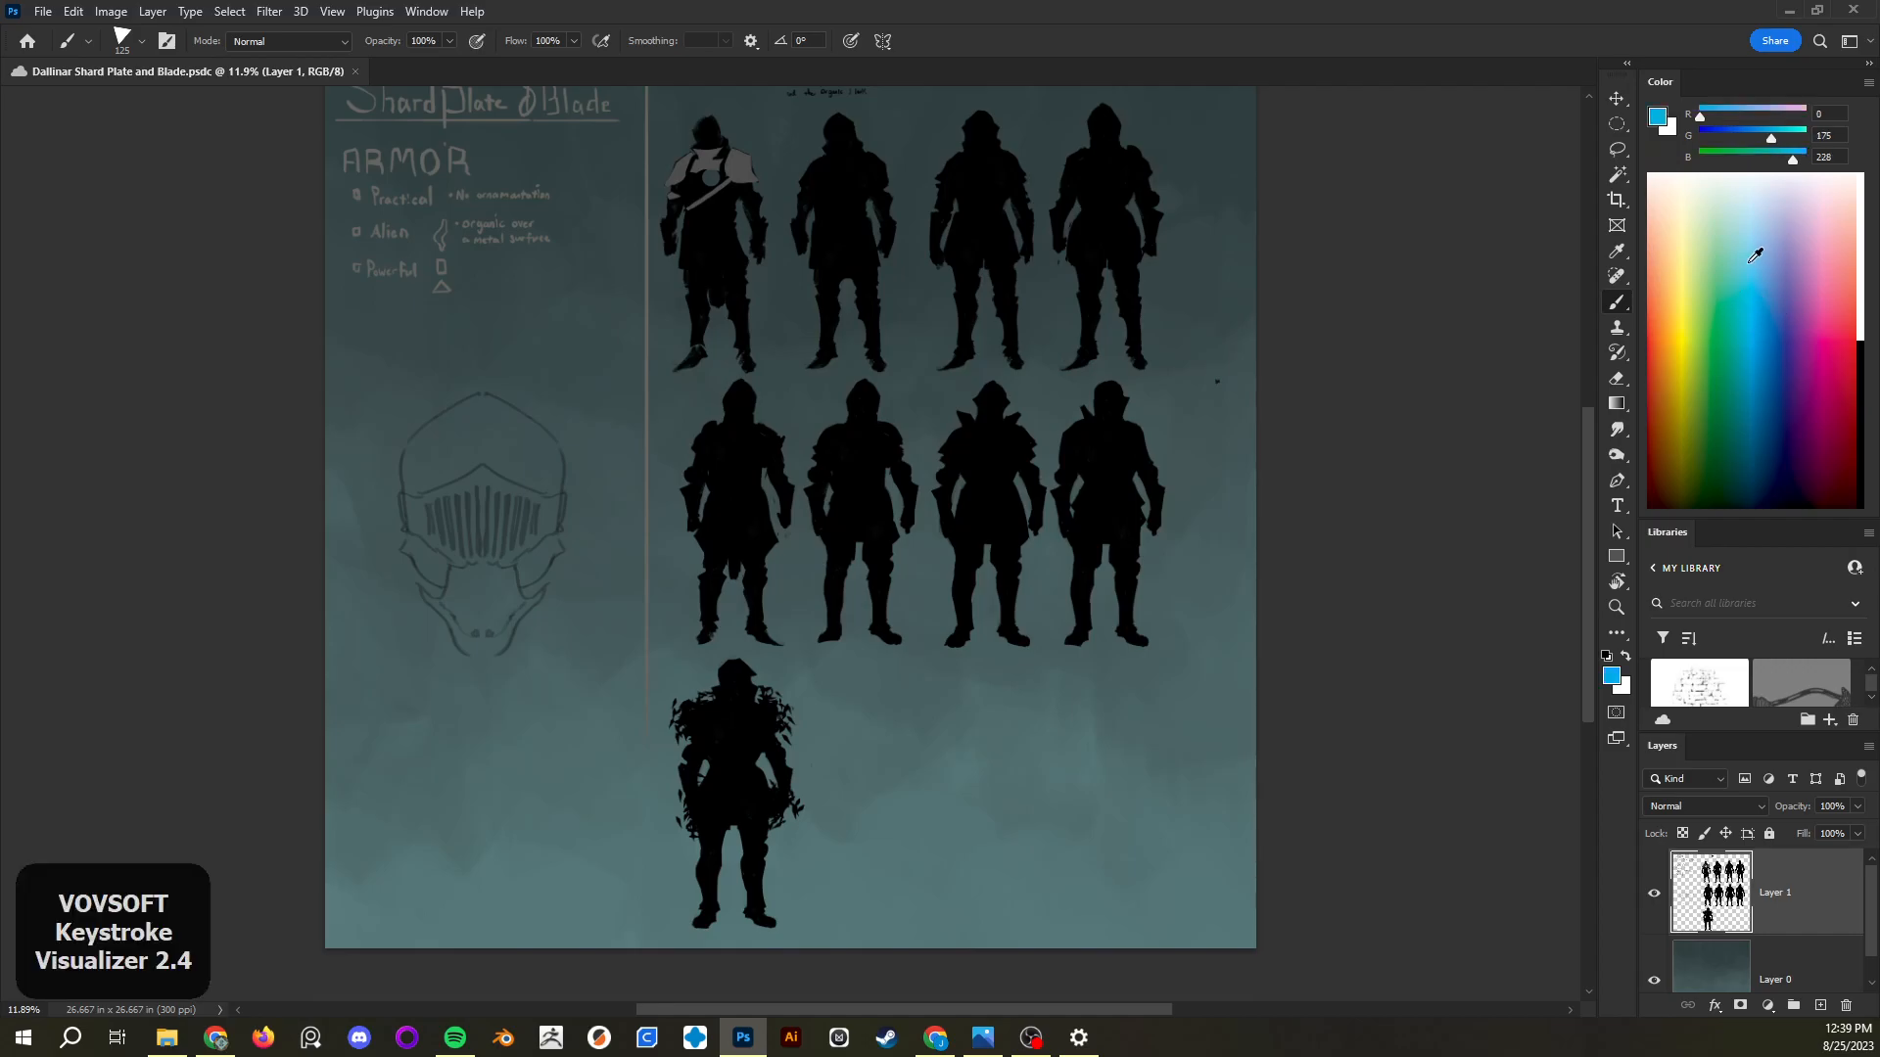
pyautogui.click(1721, 130)
pyautogui.click(1760, 115)
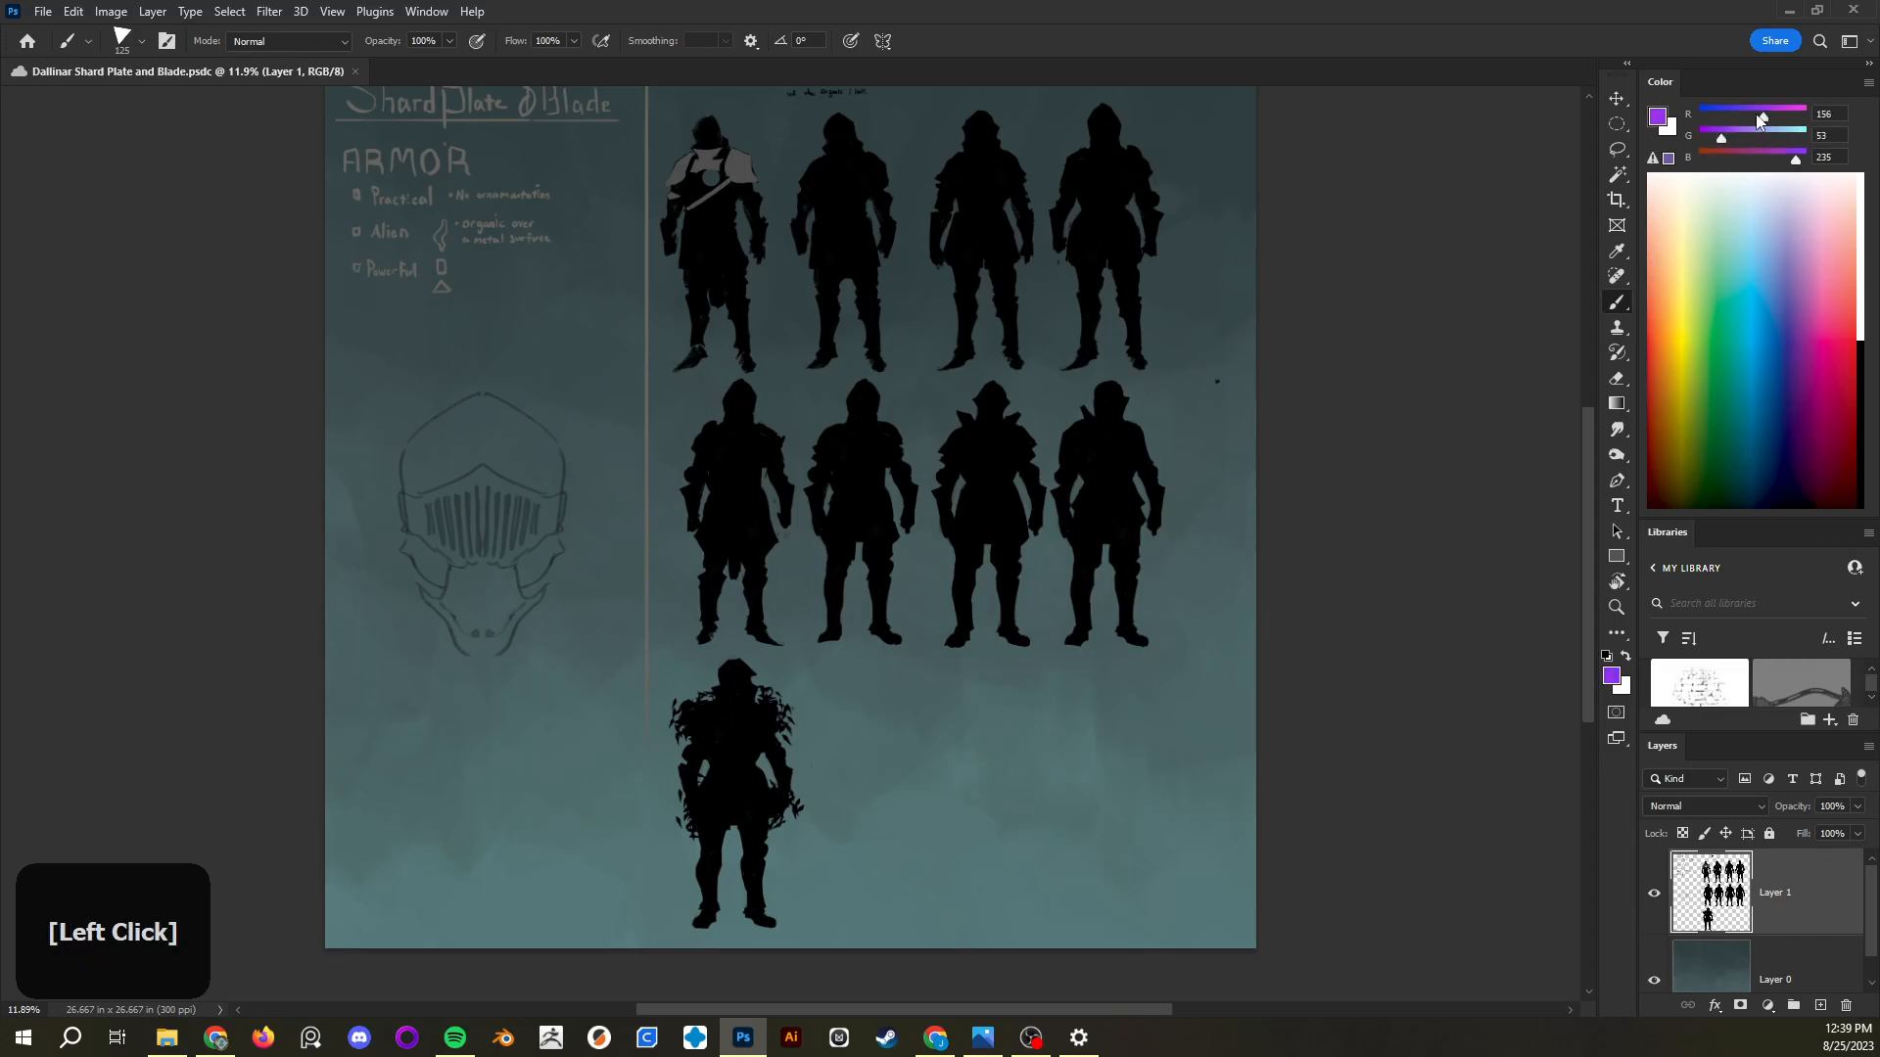
pyautogui.click(1654, 164)
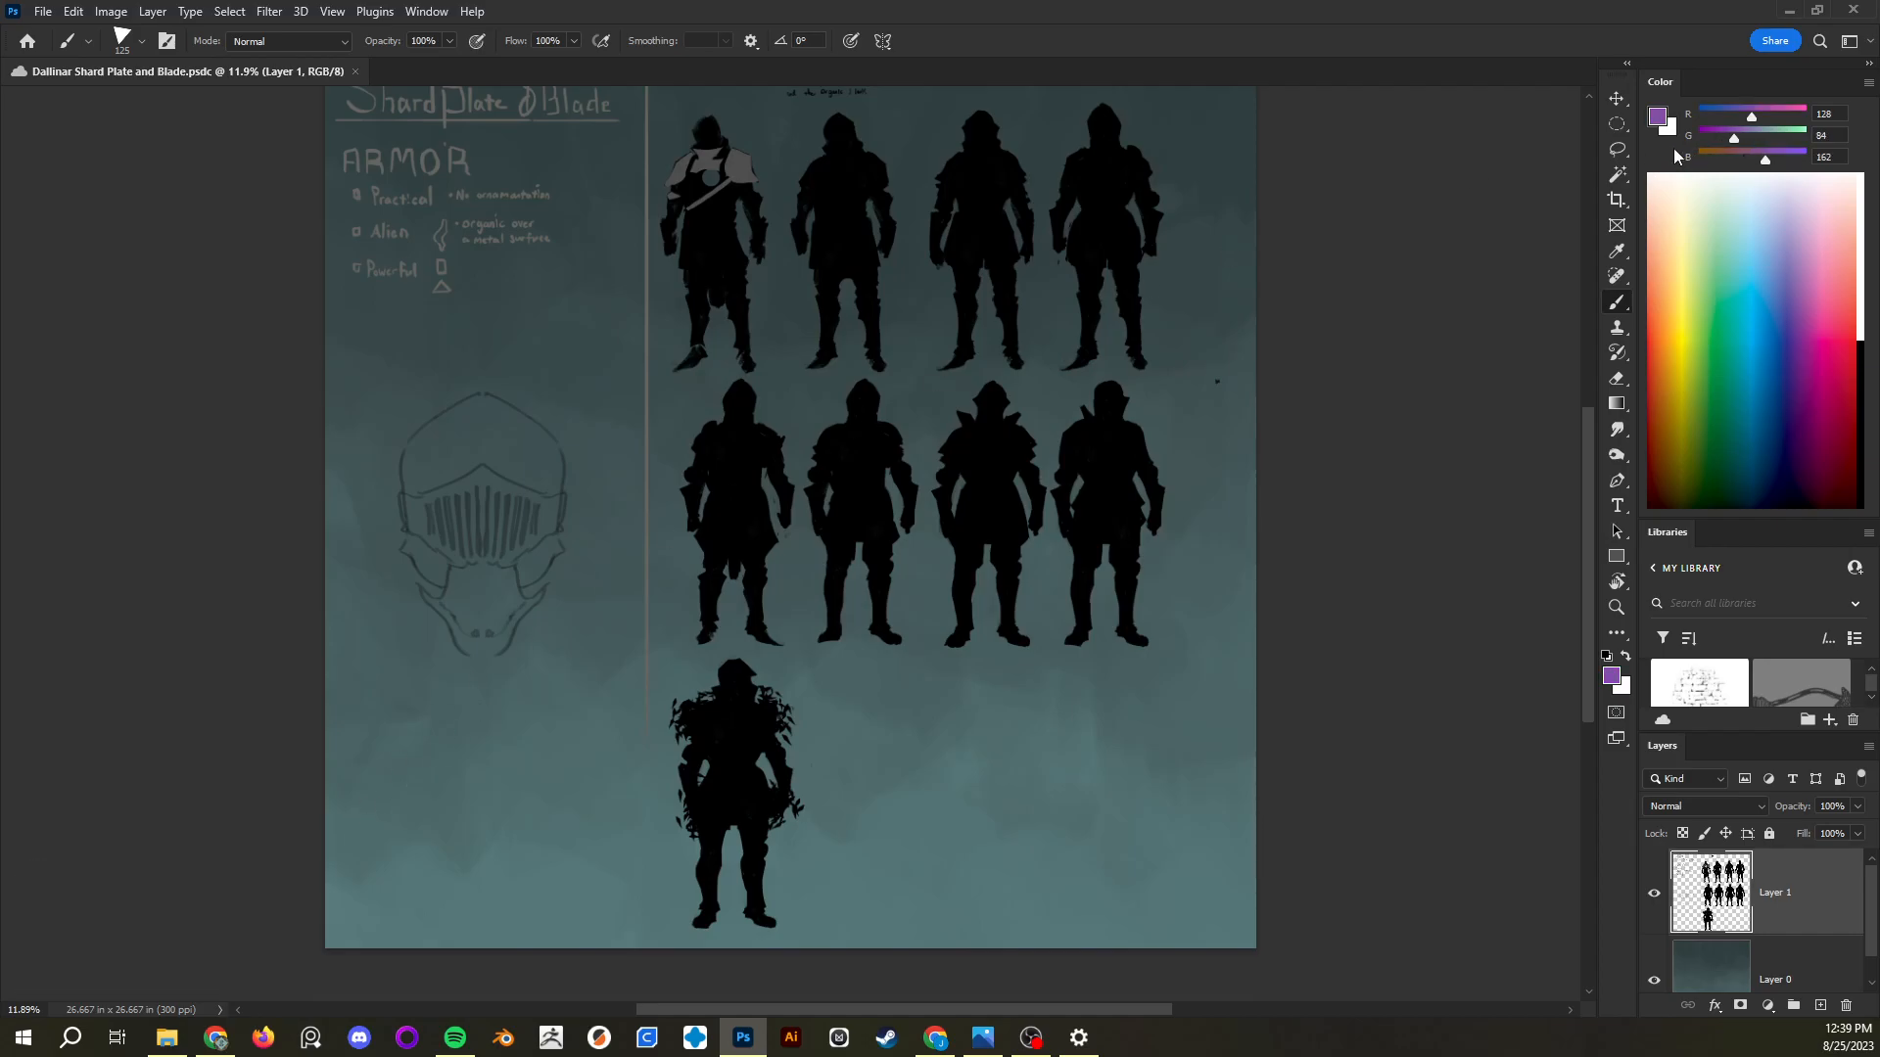
# Try a dark blue near R 28, G 15, B 149 as the foreground colour and replace it with its closest in-gamut colour
pyautogui.moveTo(1738, 231); pyautogui.dragTo(1712, 401)
pyautogui.click(1794, 385)
pyautogui.moveTo(1742, 166)
pyautogui.mouseDown()
pyautogui.moveTo(1713, 164)
pyautogui.moveTo(1770, 165)
pyautogui.mouseUp()
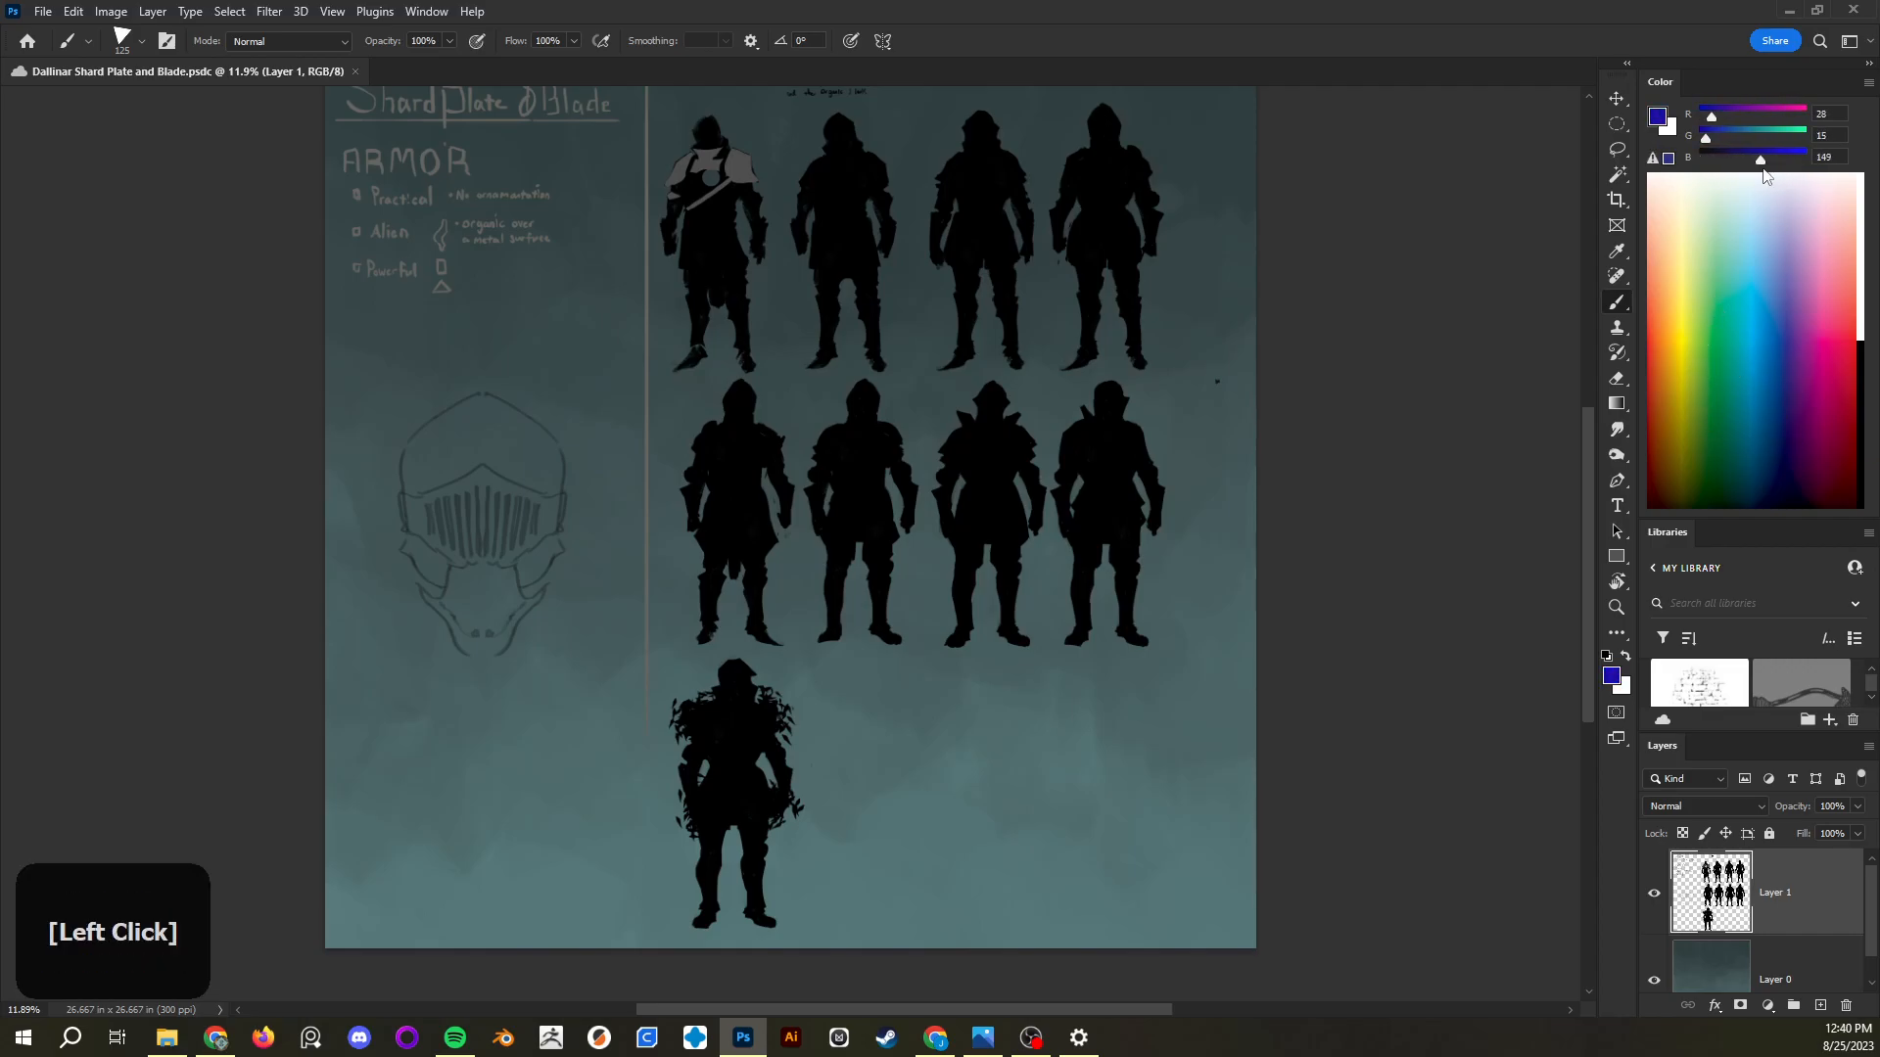
pyautogui.click(1668, 159)
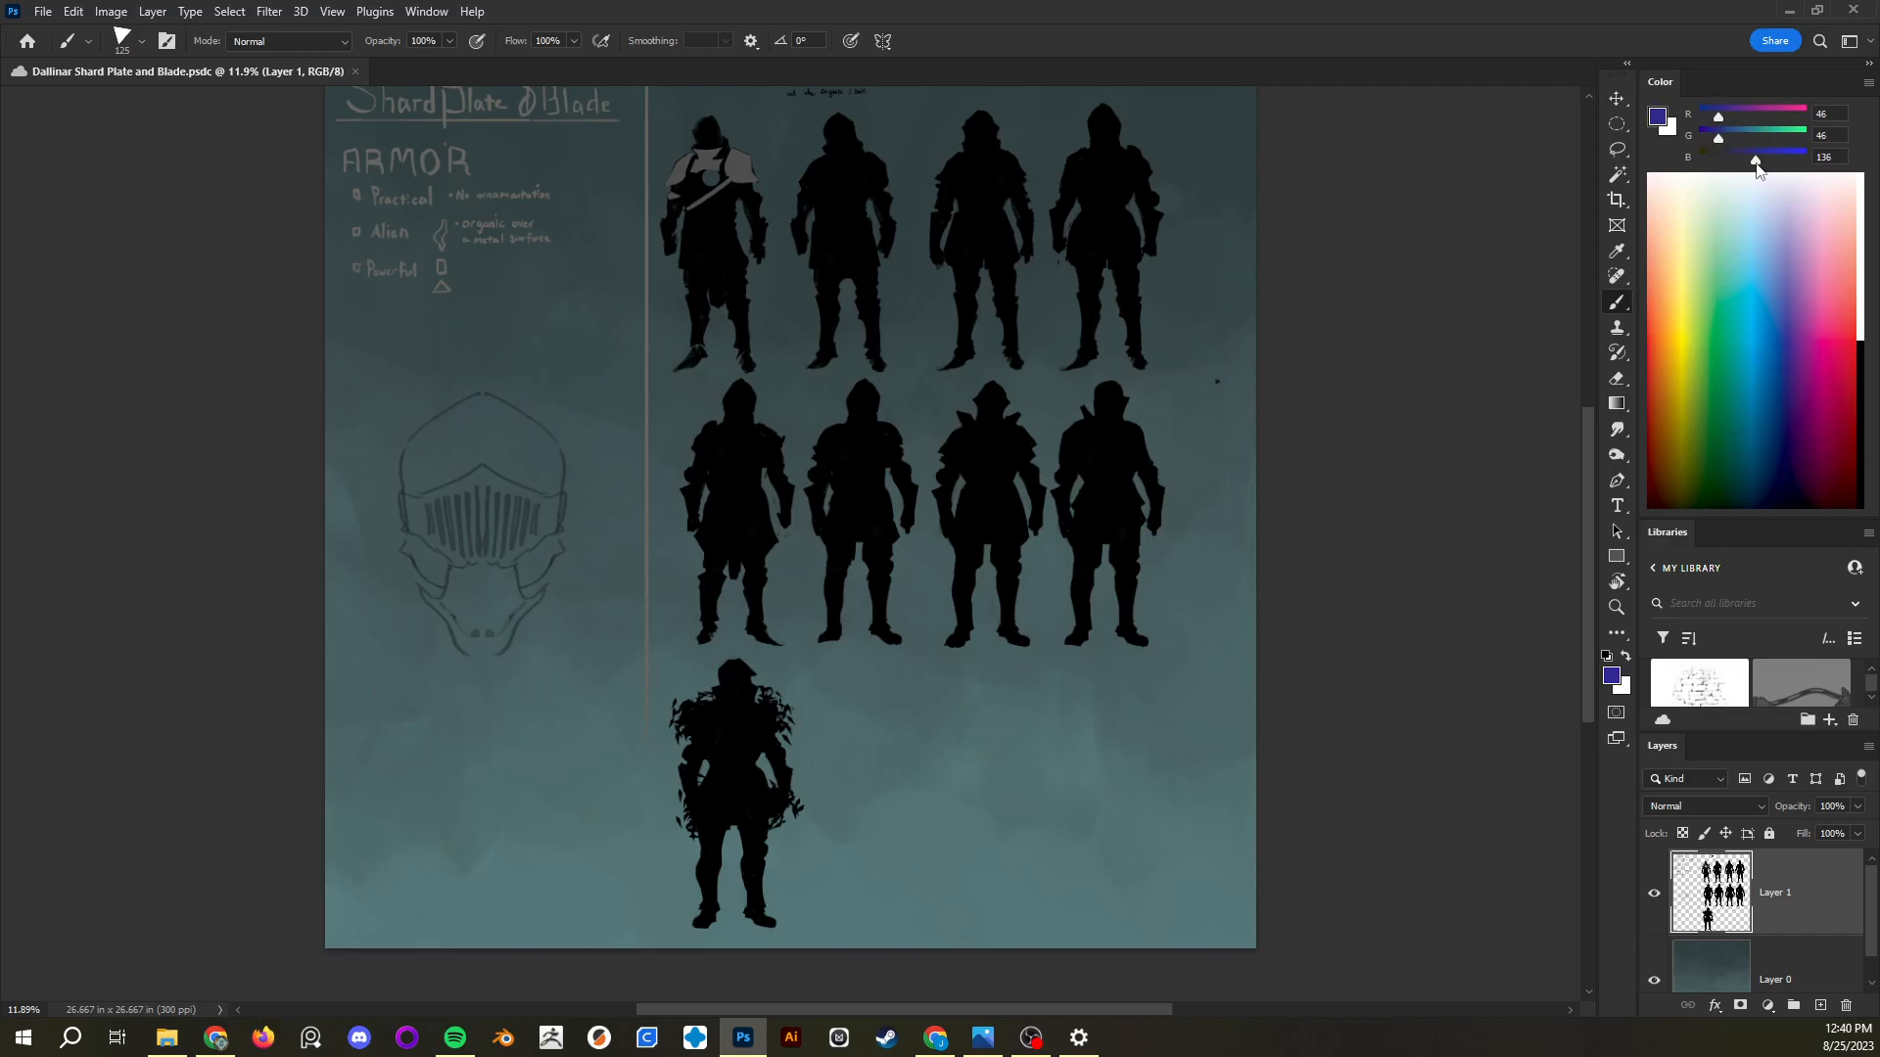
# Choose a green foreground colour, R 15, G 155, B 72, from the spectrum and colour sliders
pyautogui.moveTo(1790, 365); pyautogui.dragTo(1737, 329)
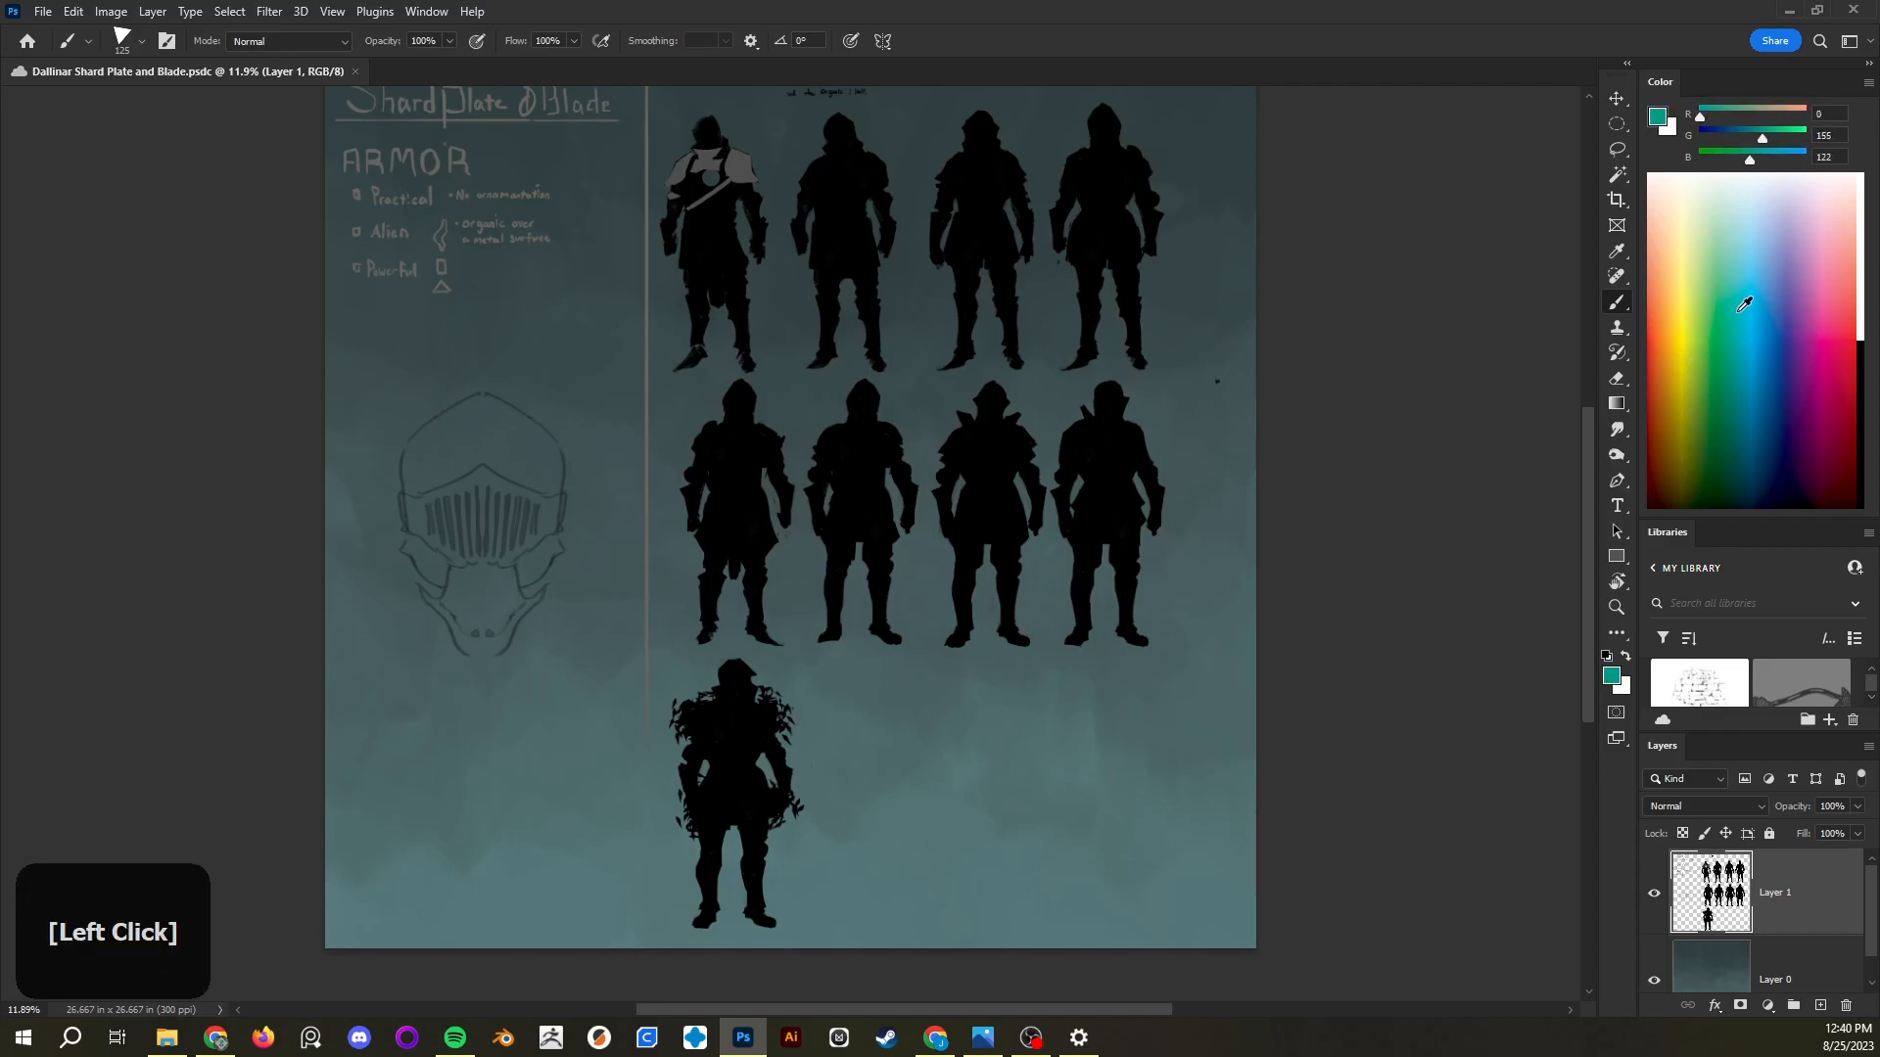
pyautogui.moveTo(1772, 173); pyautogui.dragTo(1668, 166)
pyautogui.click(1670, 160)
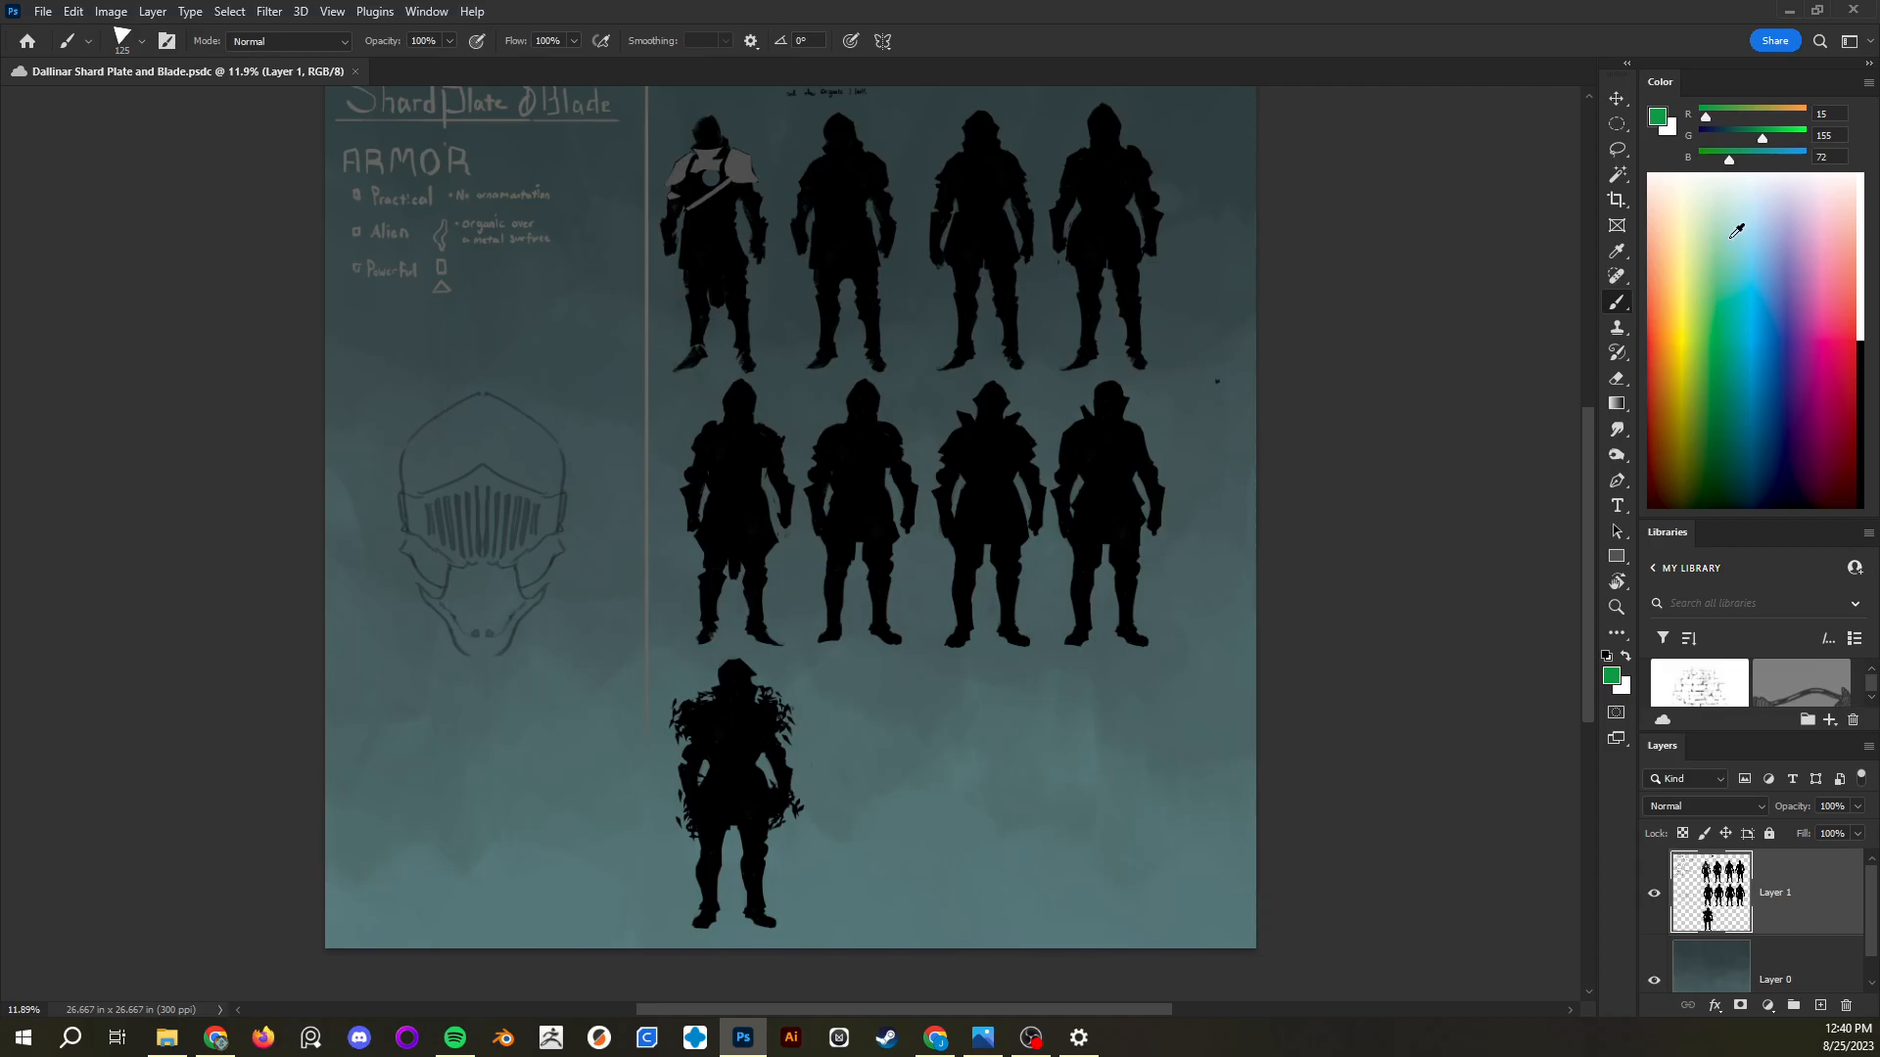
# Close the Libraries panel and reset the JC 2023 workspace
pyautogui.rightClick(1681, 537)
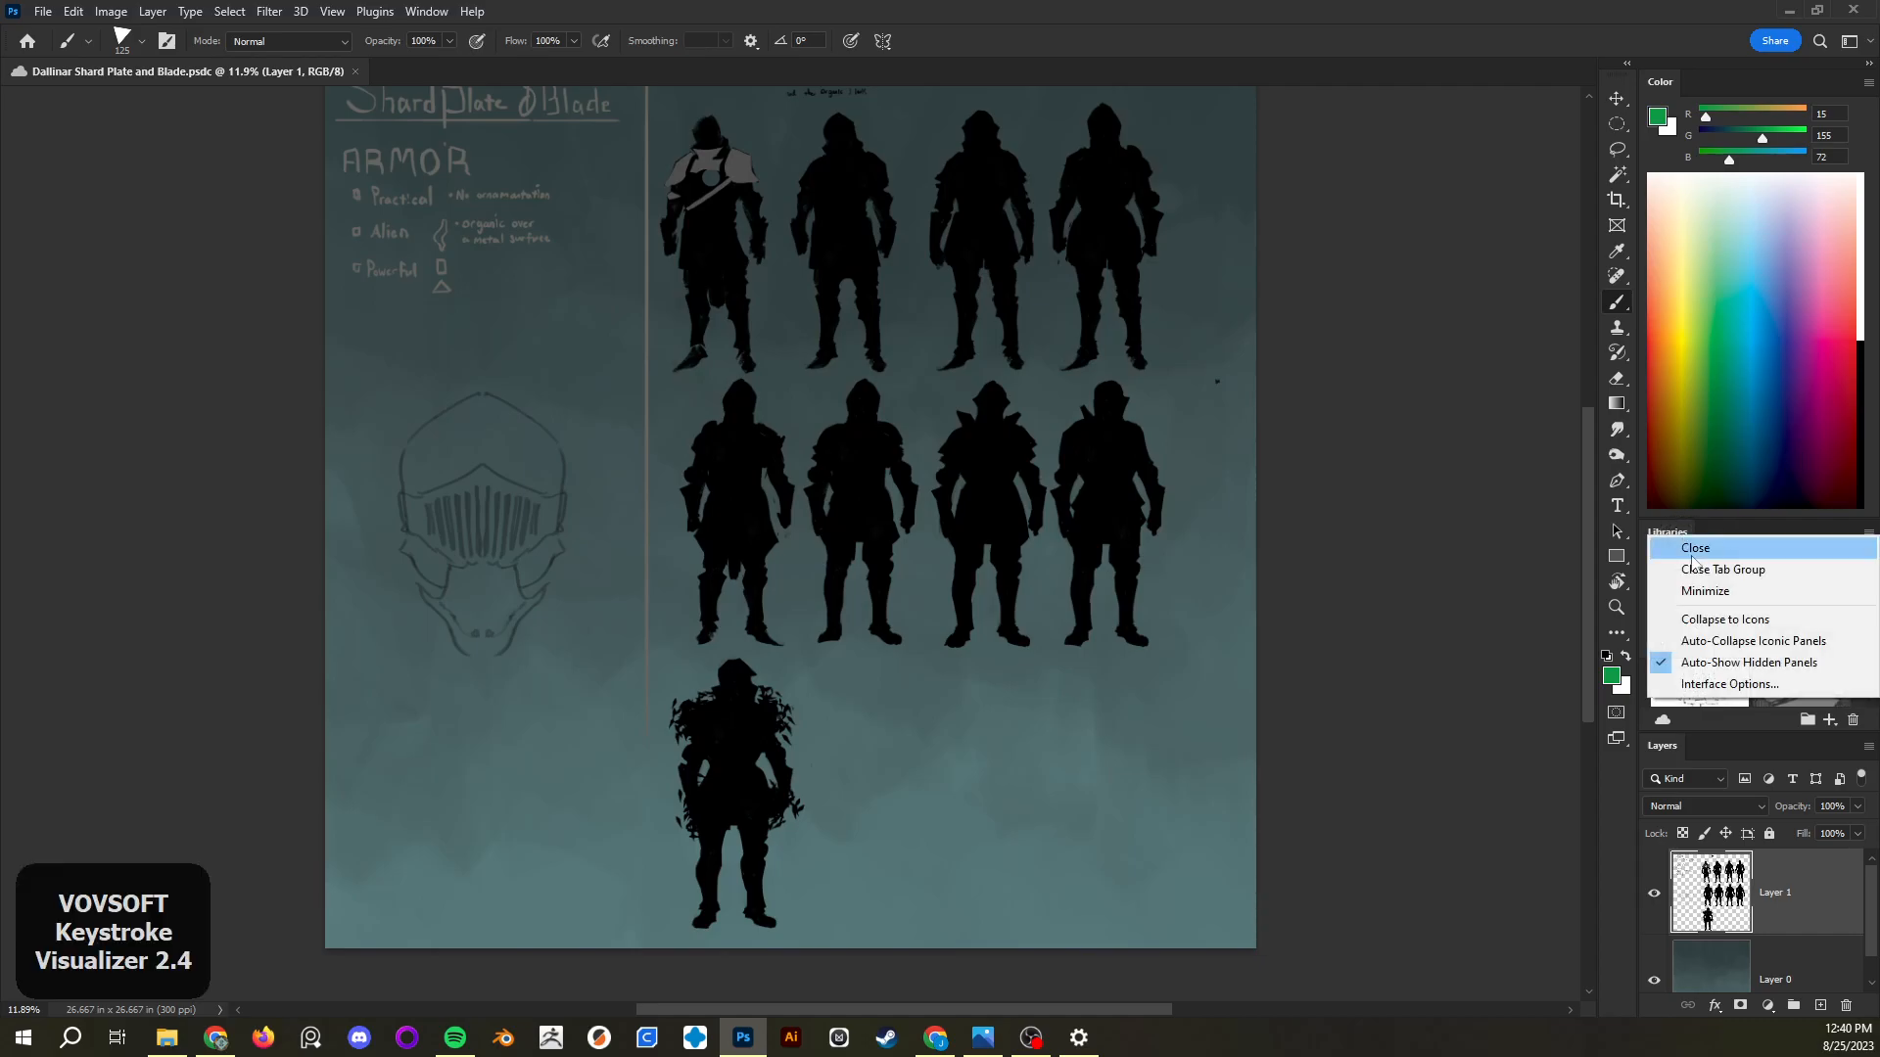
pyautogui.click(1709, 550)
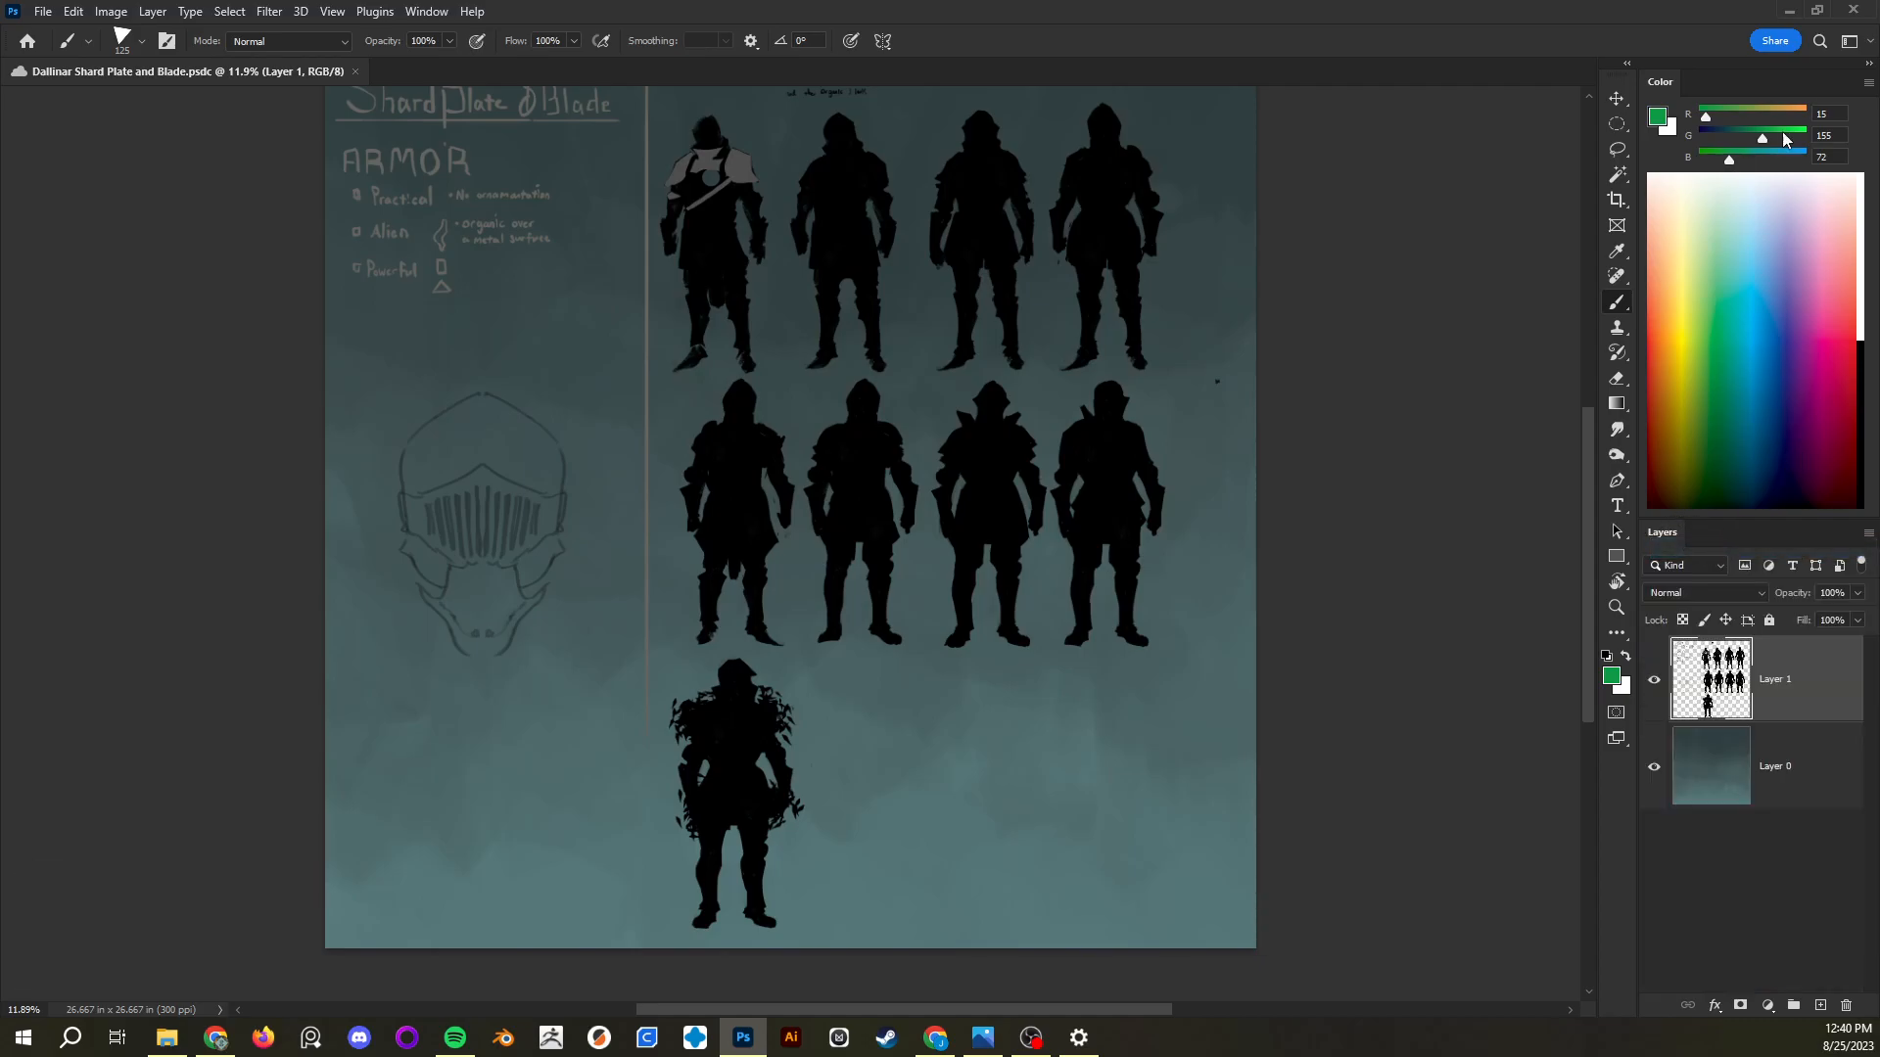
pyautogui.click(1869, 82)
pyautogui.click(1852, 41)
pyautogui.click(1797, 101)
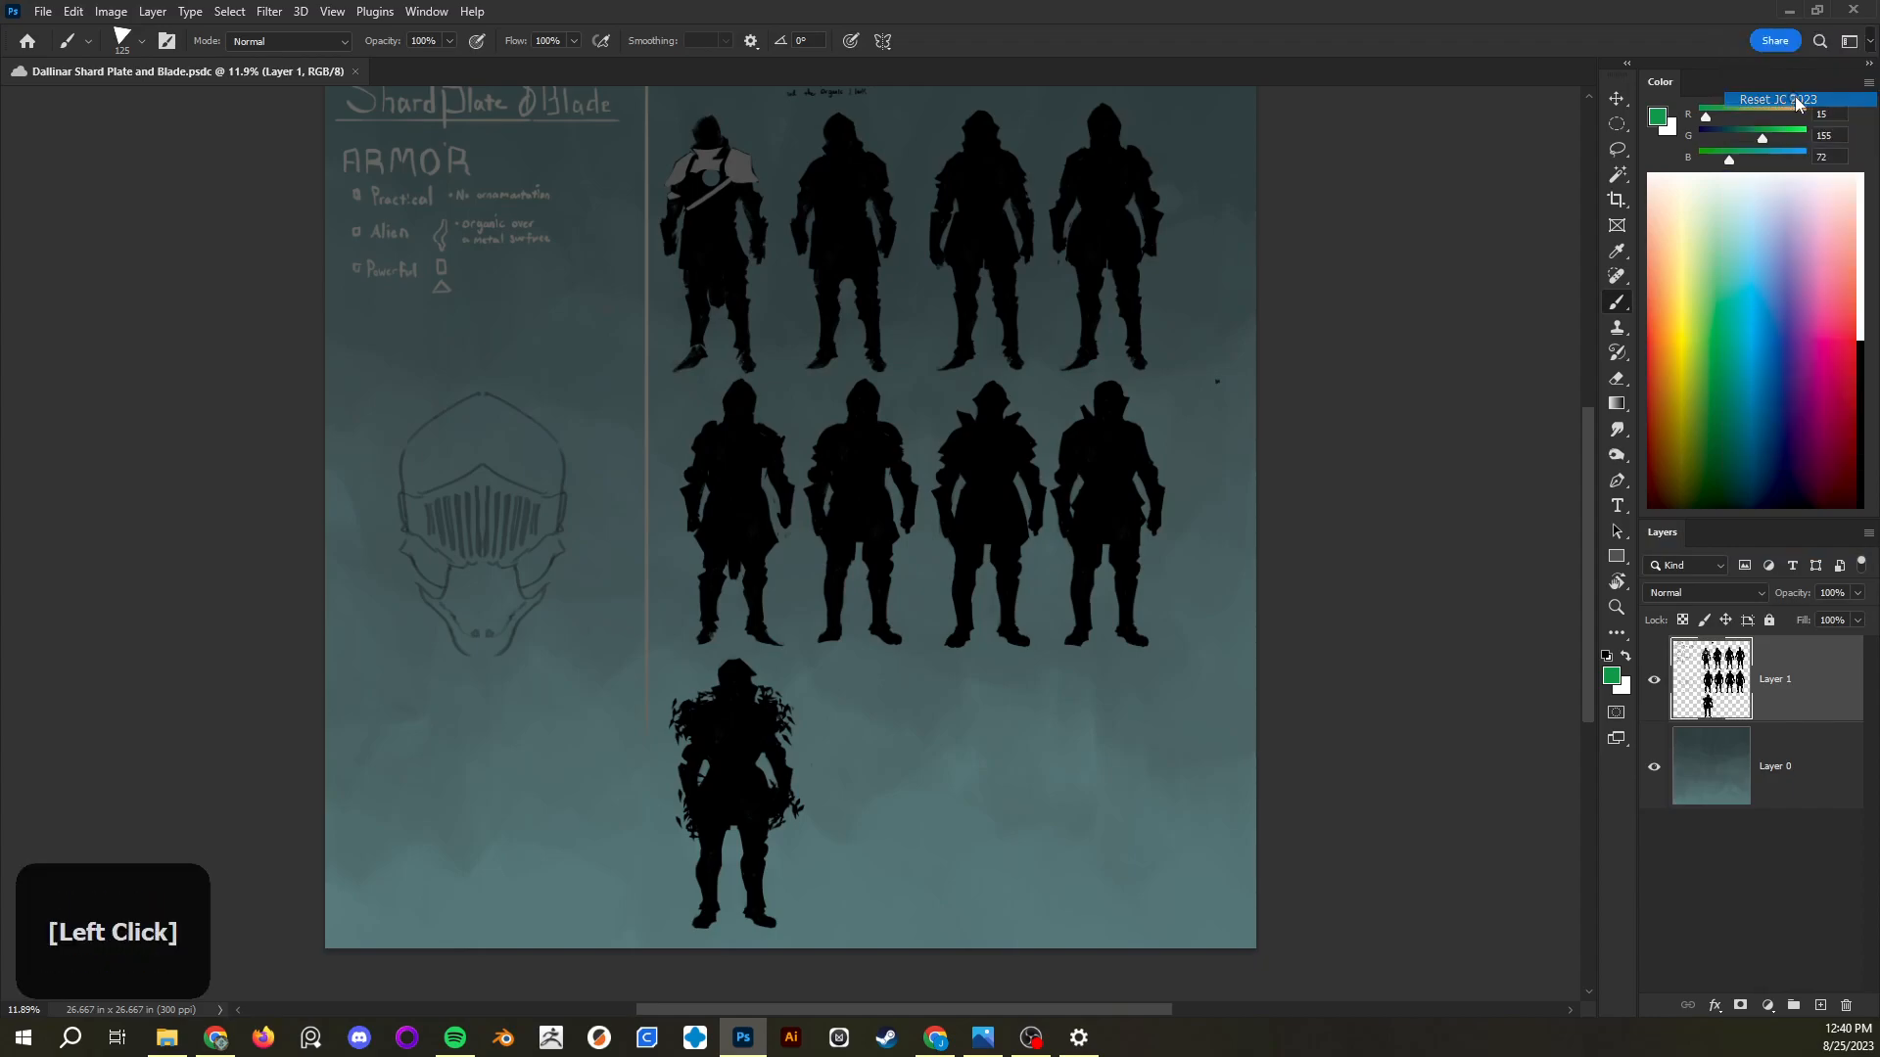
# Display the colour picker as the Hue Cube and reset the workspace once more
pyautogui.click(1868, 82)
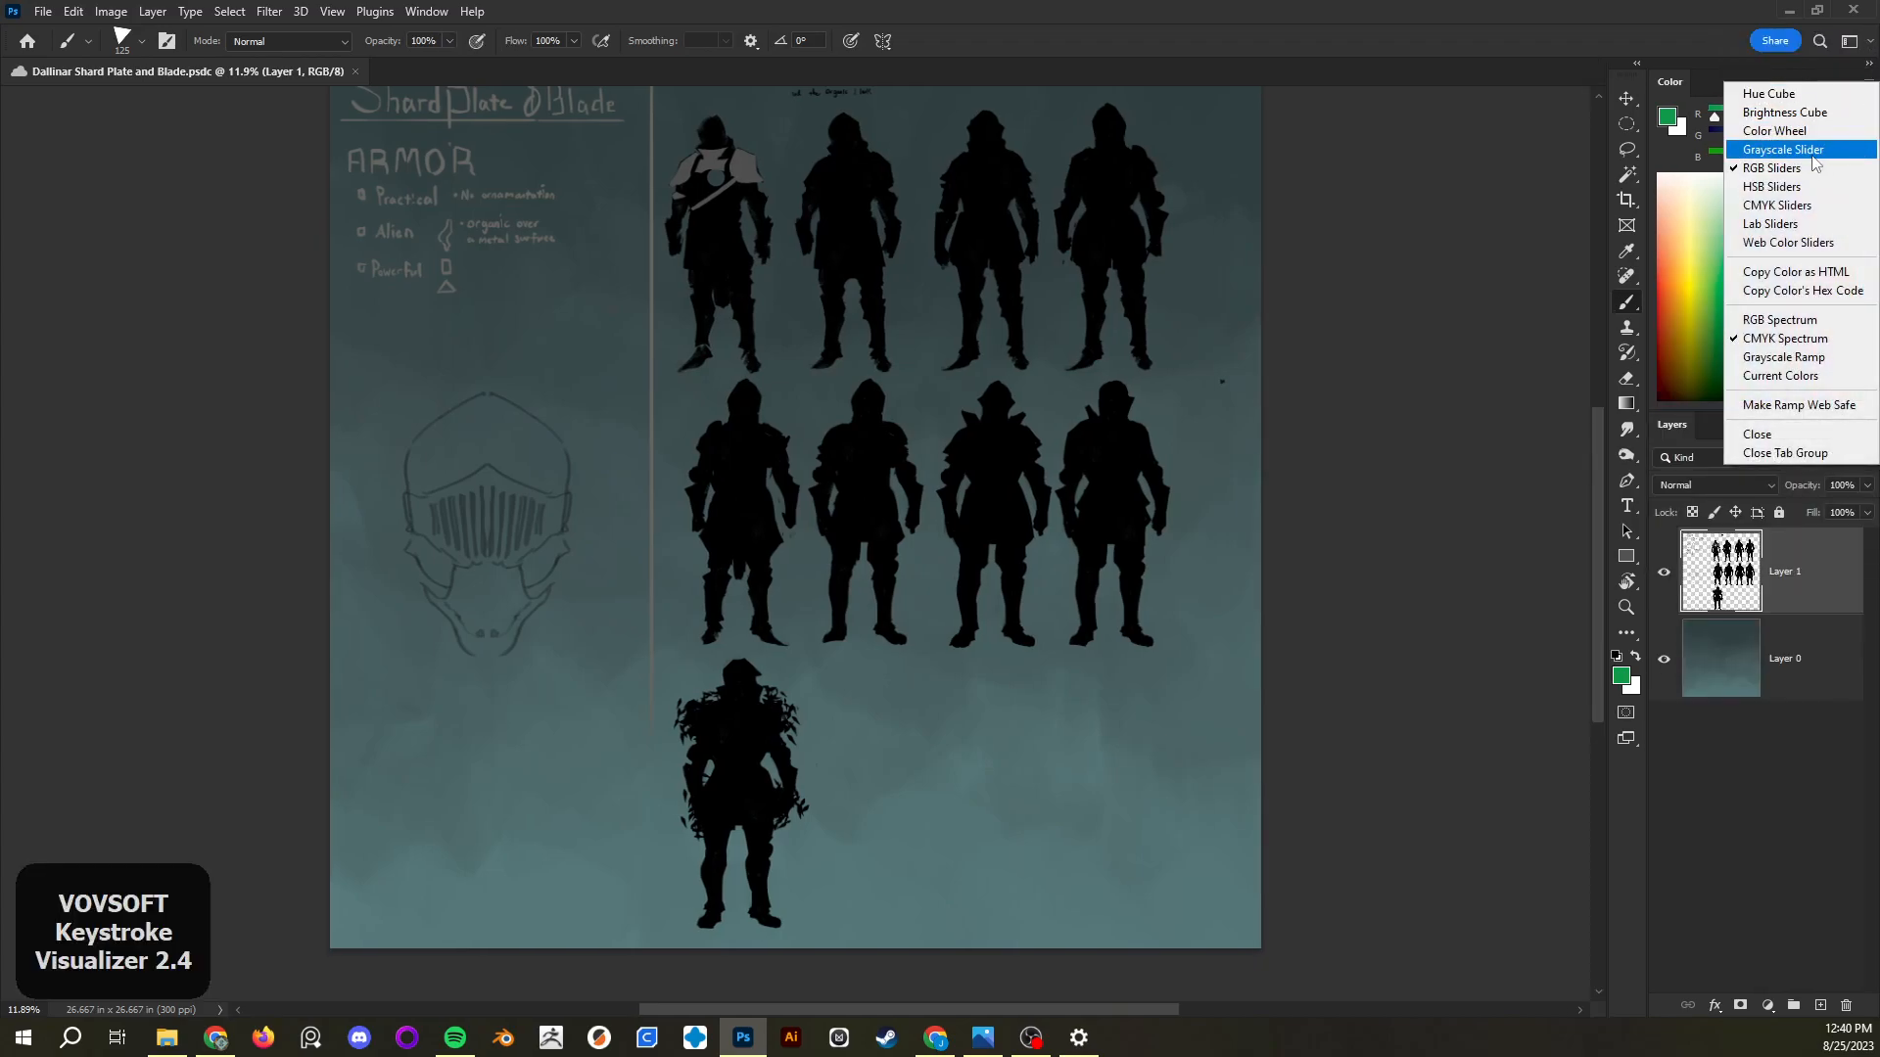
pyautogui.click(1768, 94)
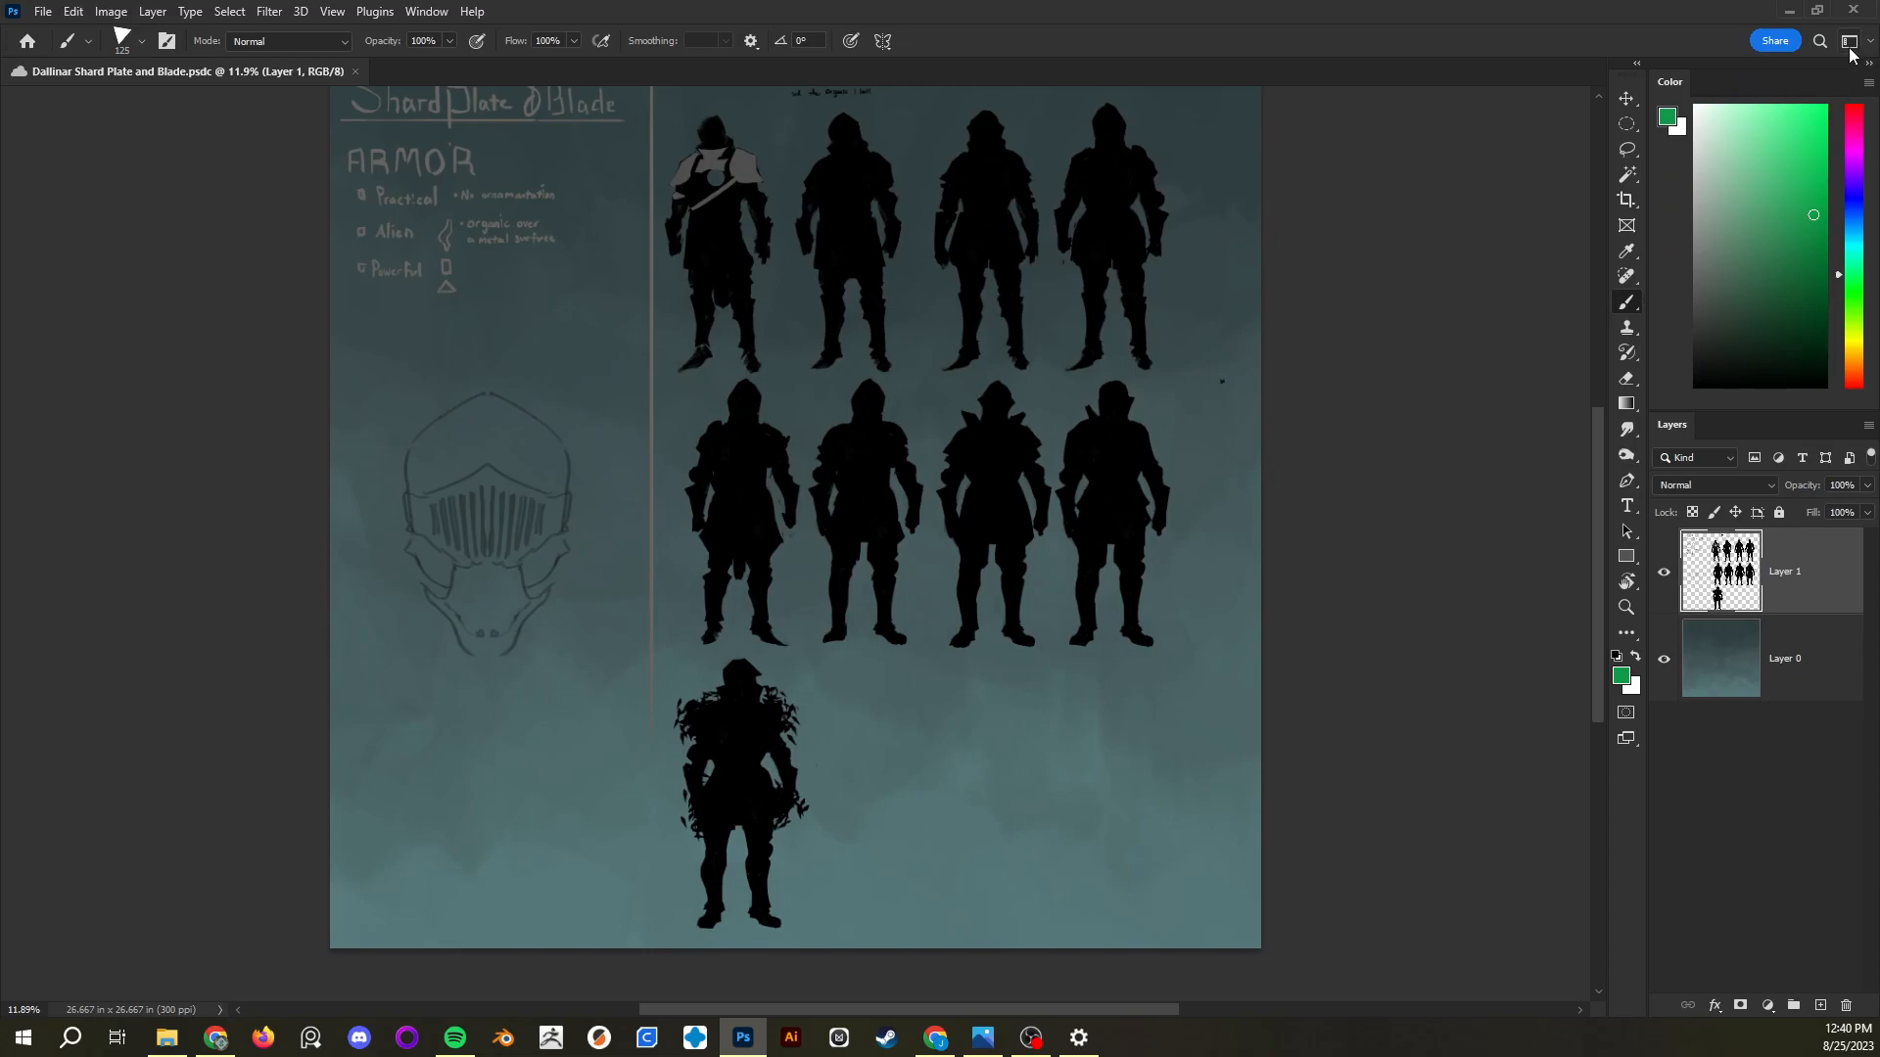
pyautogui.click(1849, 42)
pyautogui.click(1792, 103)
# Try a Brightness/Contrast adjustment on Layer 1 with brightness -90 and contrast 21, and cancel it
pyautogui.click(117, 13)
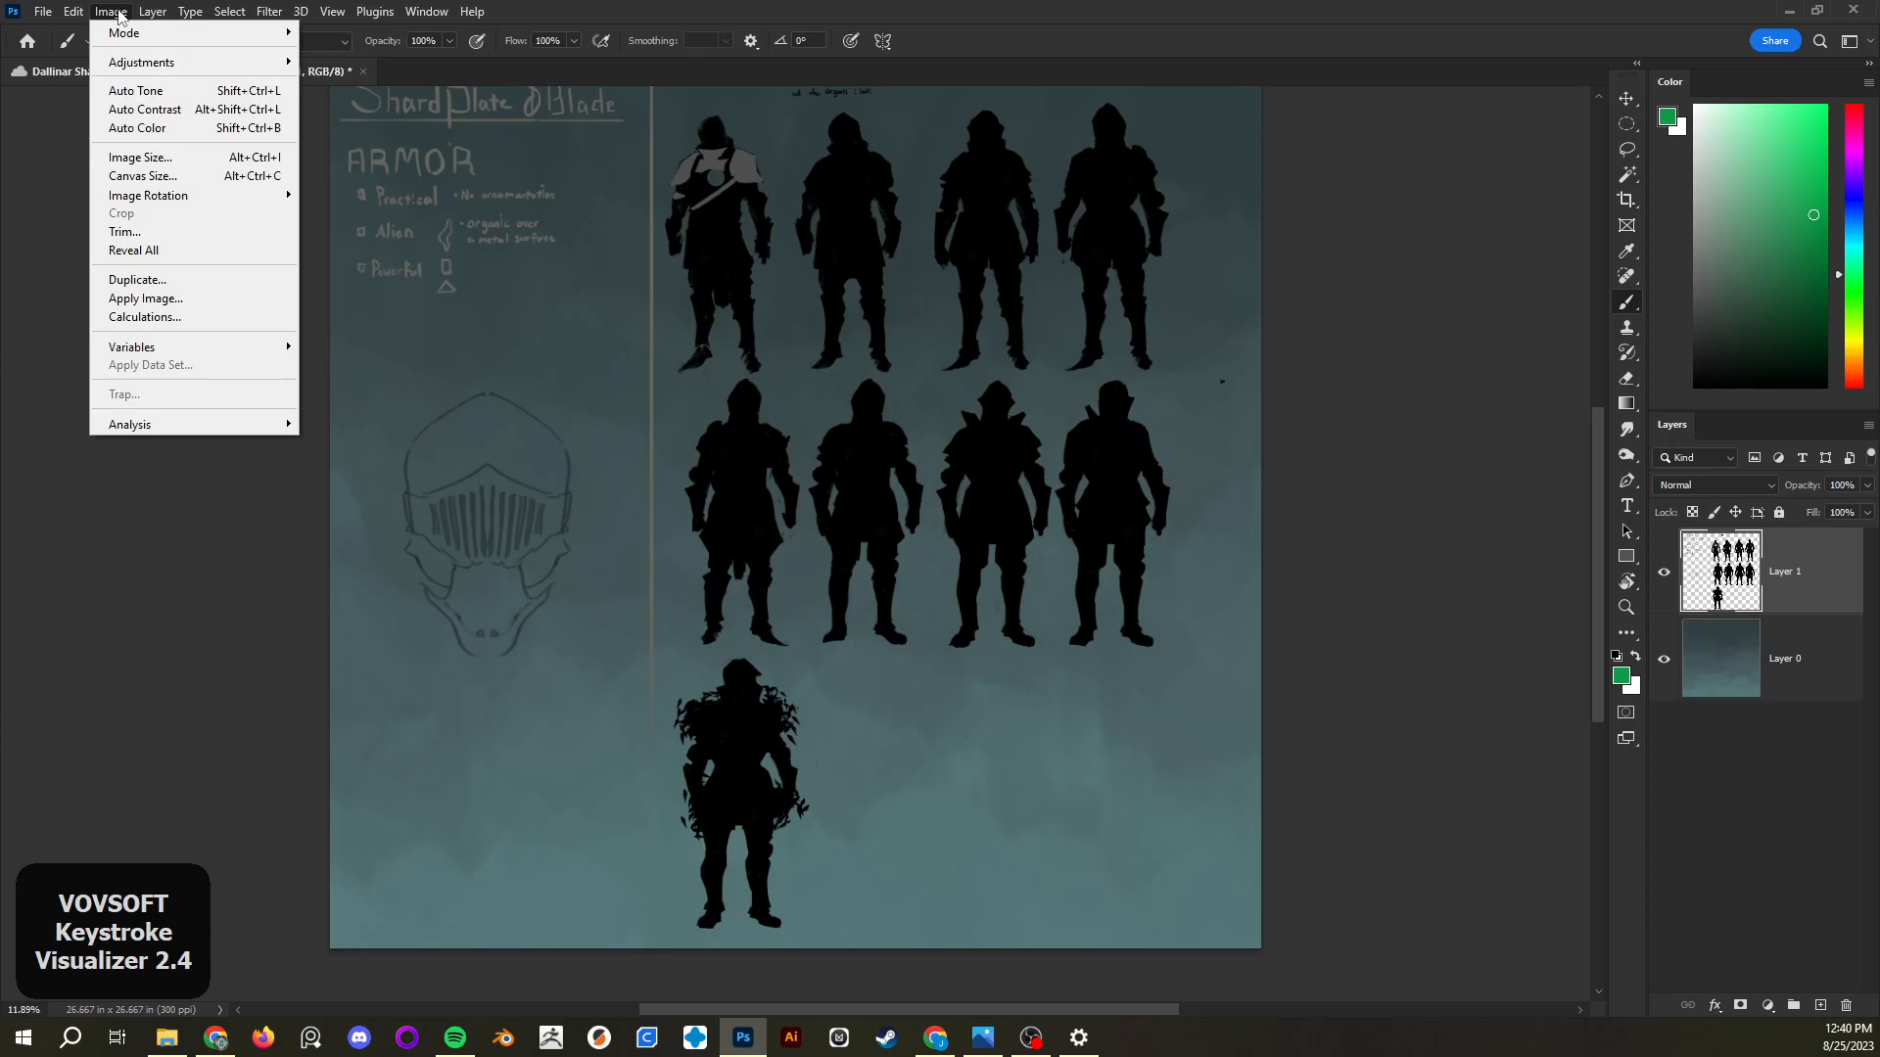
pyautogui.moveTo(135, 64)
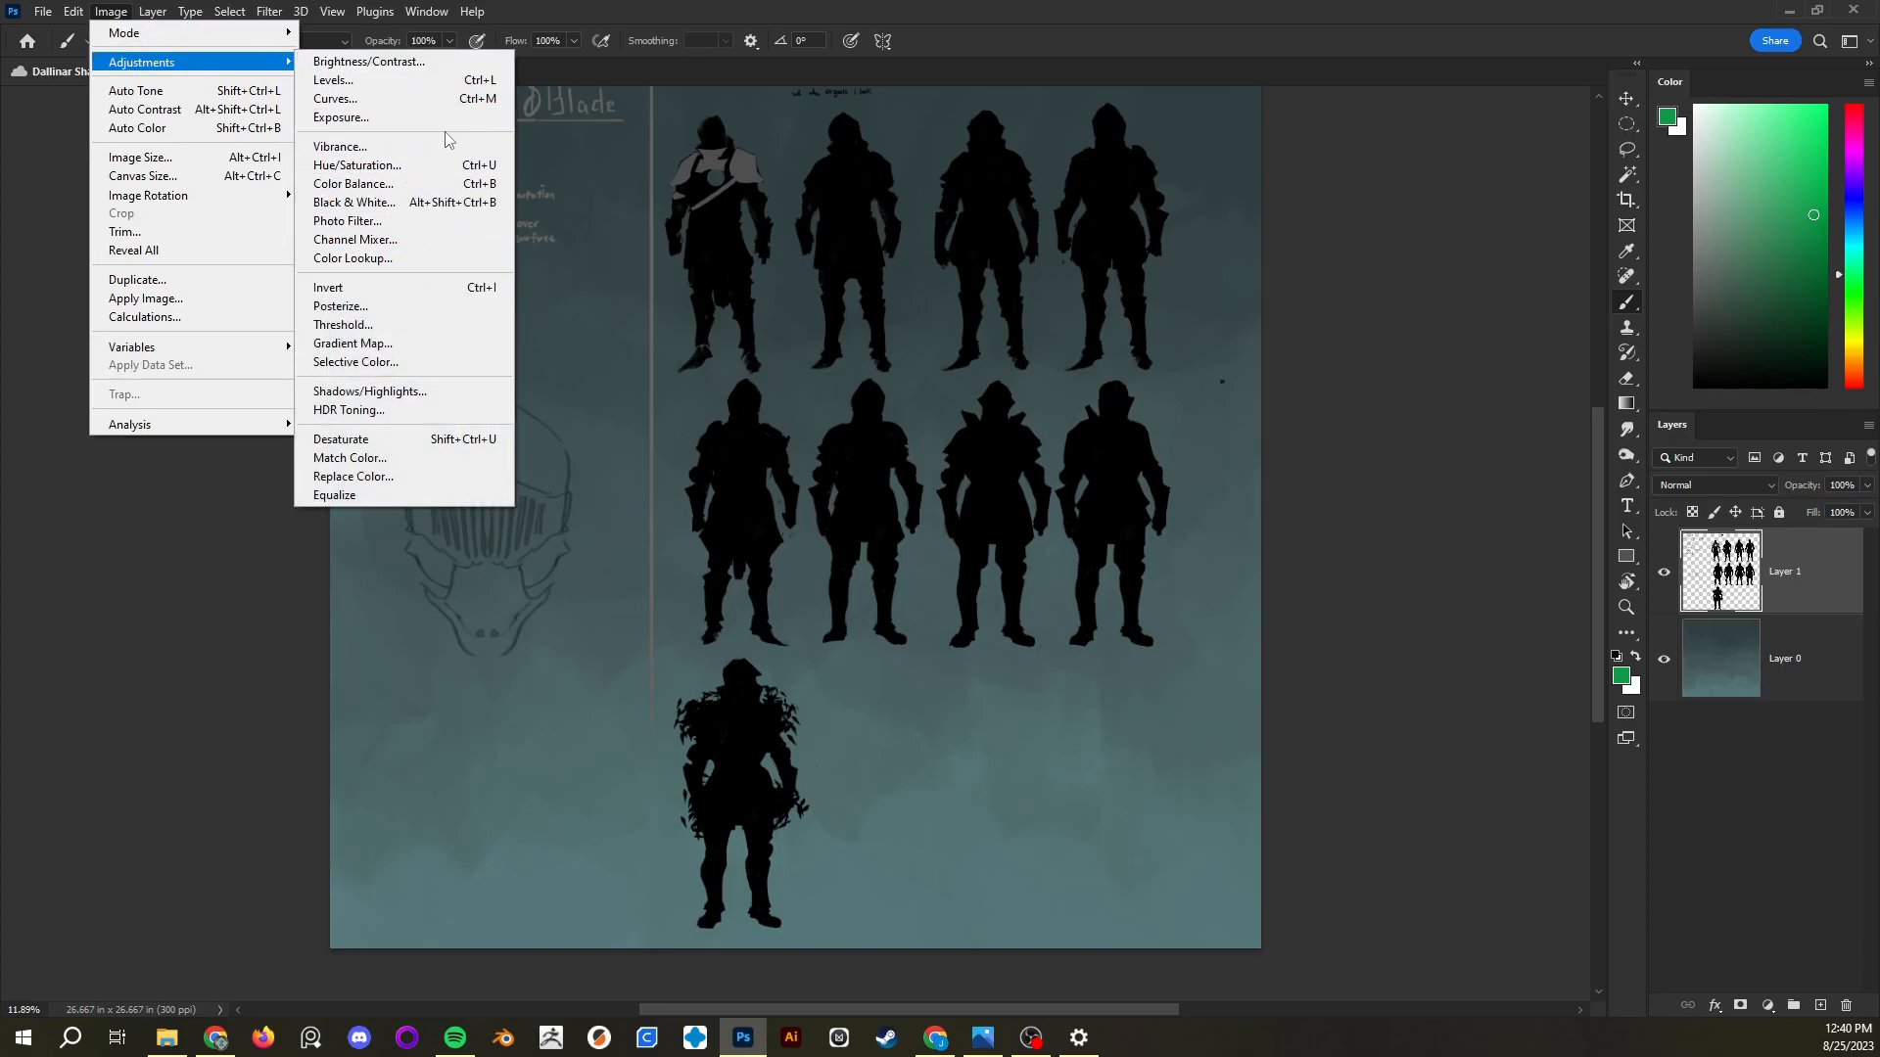
pyautogui.click(460, 66)
pyautogui.moveTo(940, 259); pyautogui.dragTo(1241, 279)
pyautogui.moveTo(1193, 386); pyautogui.dragTo(1133, 364)
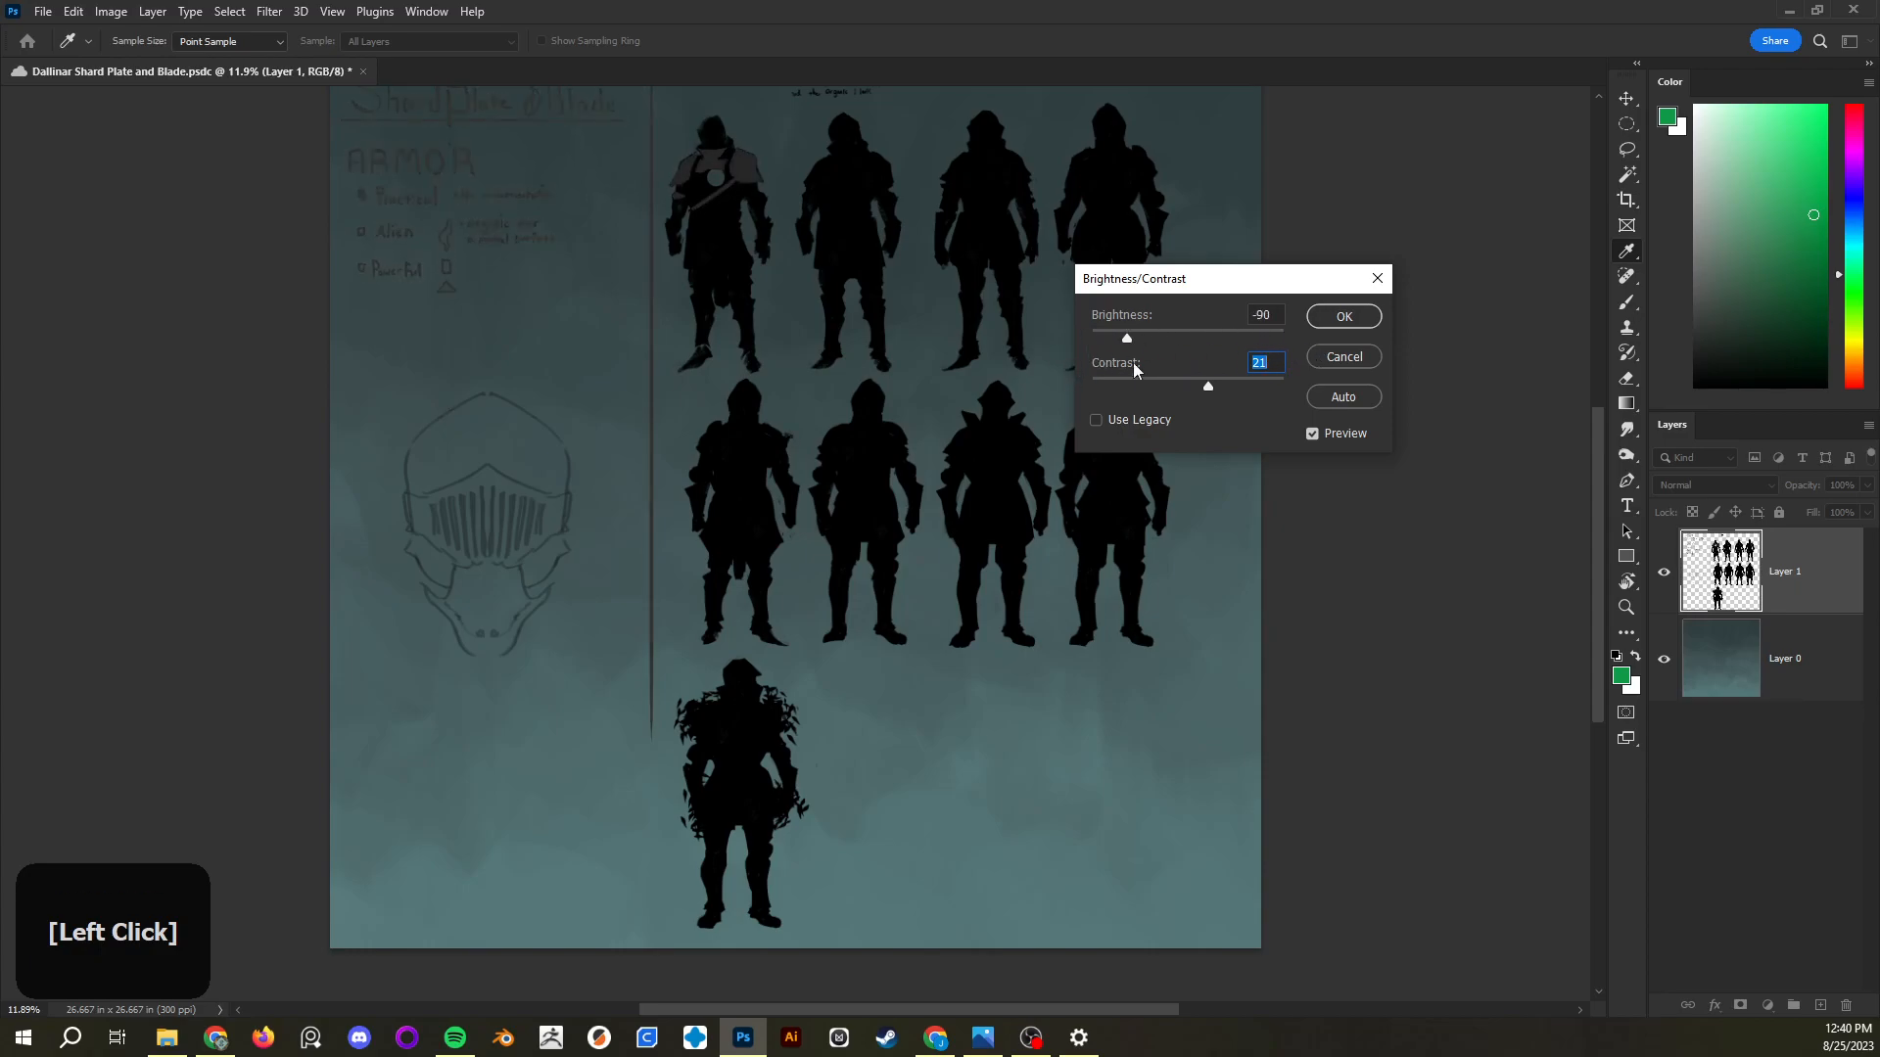
pyautogui.click(1344, 356)
# Paint long crossing brush strokes over the armor figures on Layer 1, first in grey and then in bright green
pyautogui.press('b')
pyautogui.click(1697, 236)
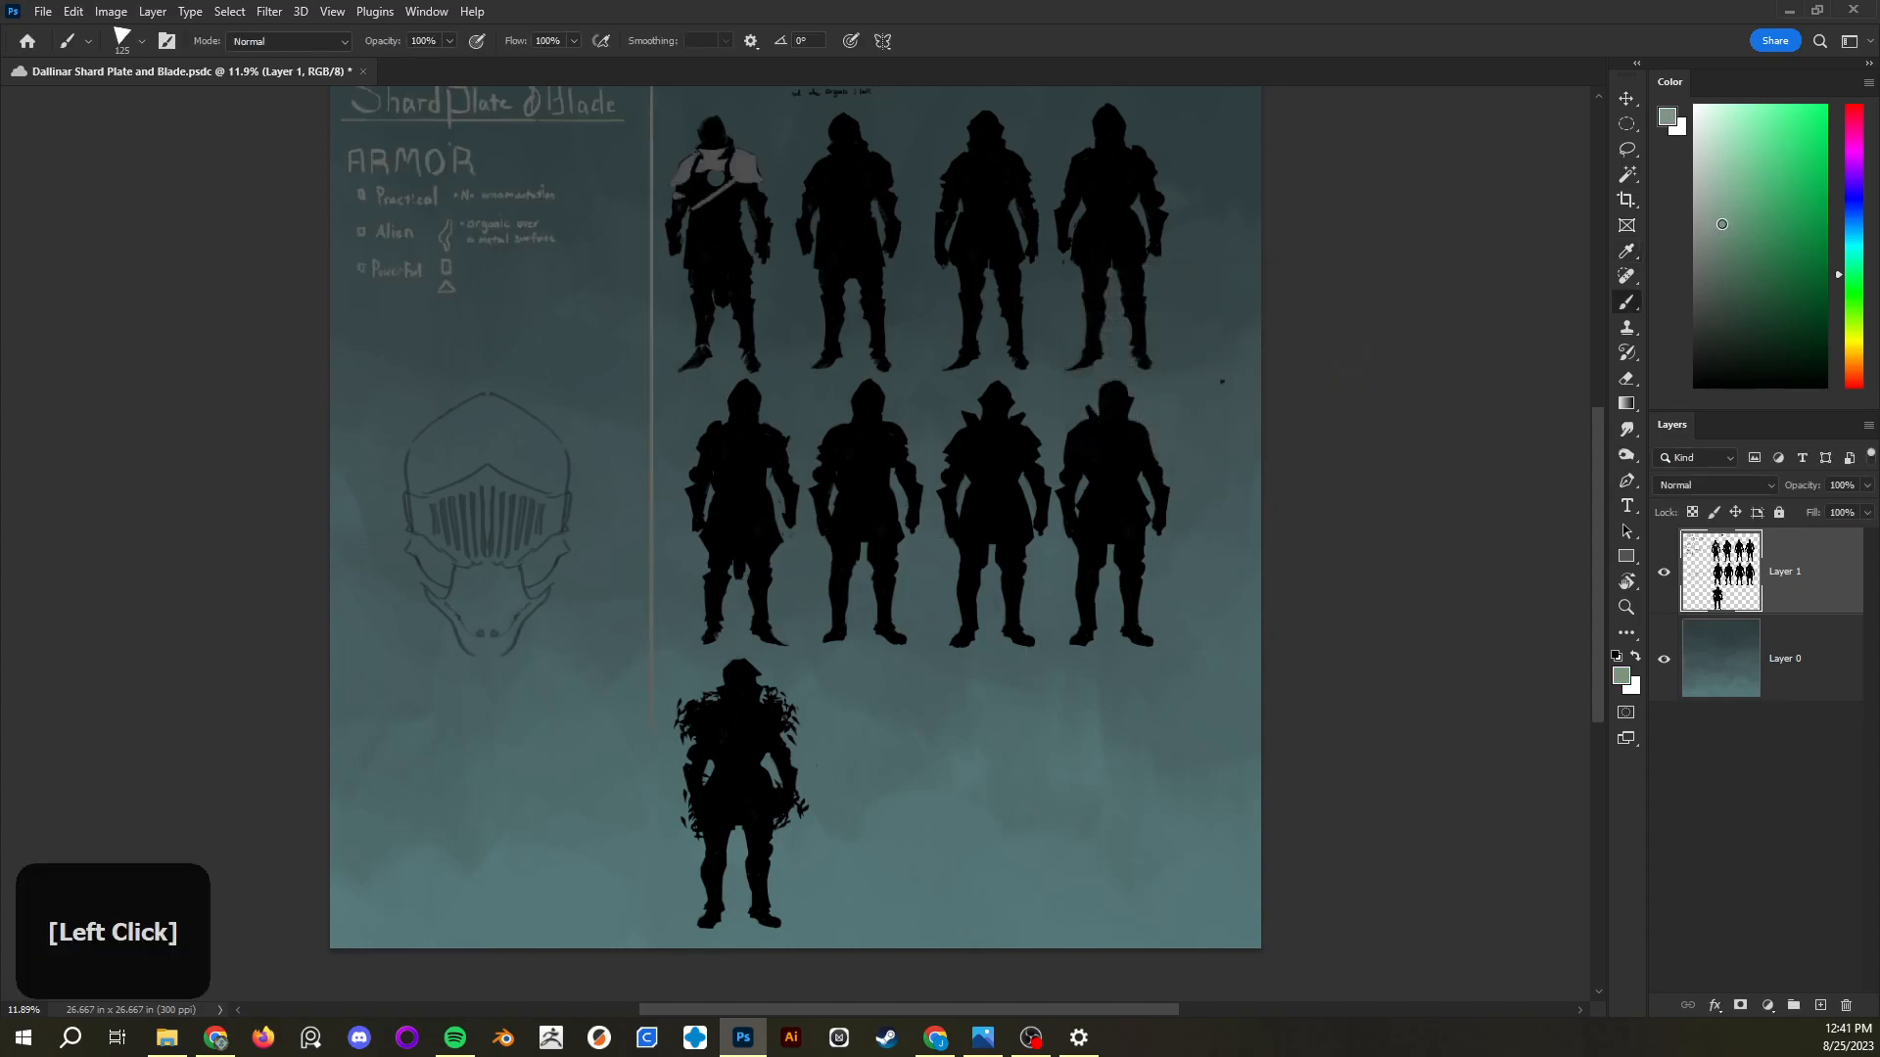
pyautogui.press('b')
pyautogui.moveTo(857, 318)
pyautogui.mouseDown()
pyautogui.moveTo(1001, 762)
pyautogui.moveTo(818, 285)
pyautogui.moveTo(803, 352)
pyautogui.mouseUp()
pyautogui.moveTo(703, 192); pyautogui.dragTo(906, 813)
pyautogui.moveTo(629, 257); pyautogui.dragTo(823, 773)
pyautogui.click(1820, 167)
pyautogui.moveTo(612, 803)
pyautogui.mouseDown()
pyautogui.moveTo(763, 612)
pyautogui.moveTo(1121, 318)
pyautogui.mouseUp()
pyautogui.moveTo(514, 761); pyautogui.dragTo(1046, 296)
# Preview a Brightness/Contrast adjustment on the painted strokes with brightness -18 and contrast 4, and cancel it
pyautogui.click(113, 12)
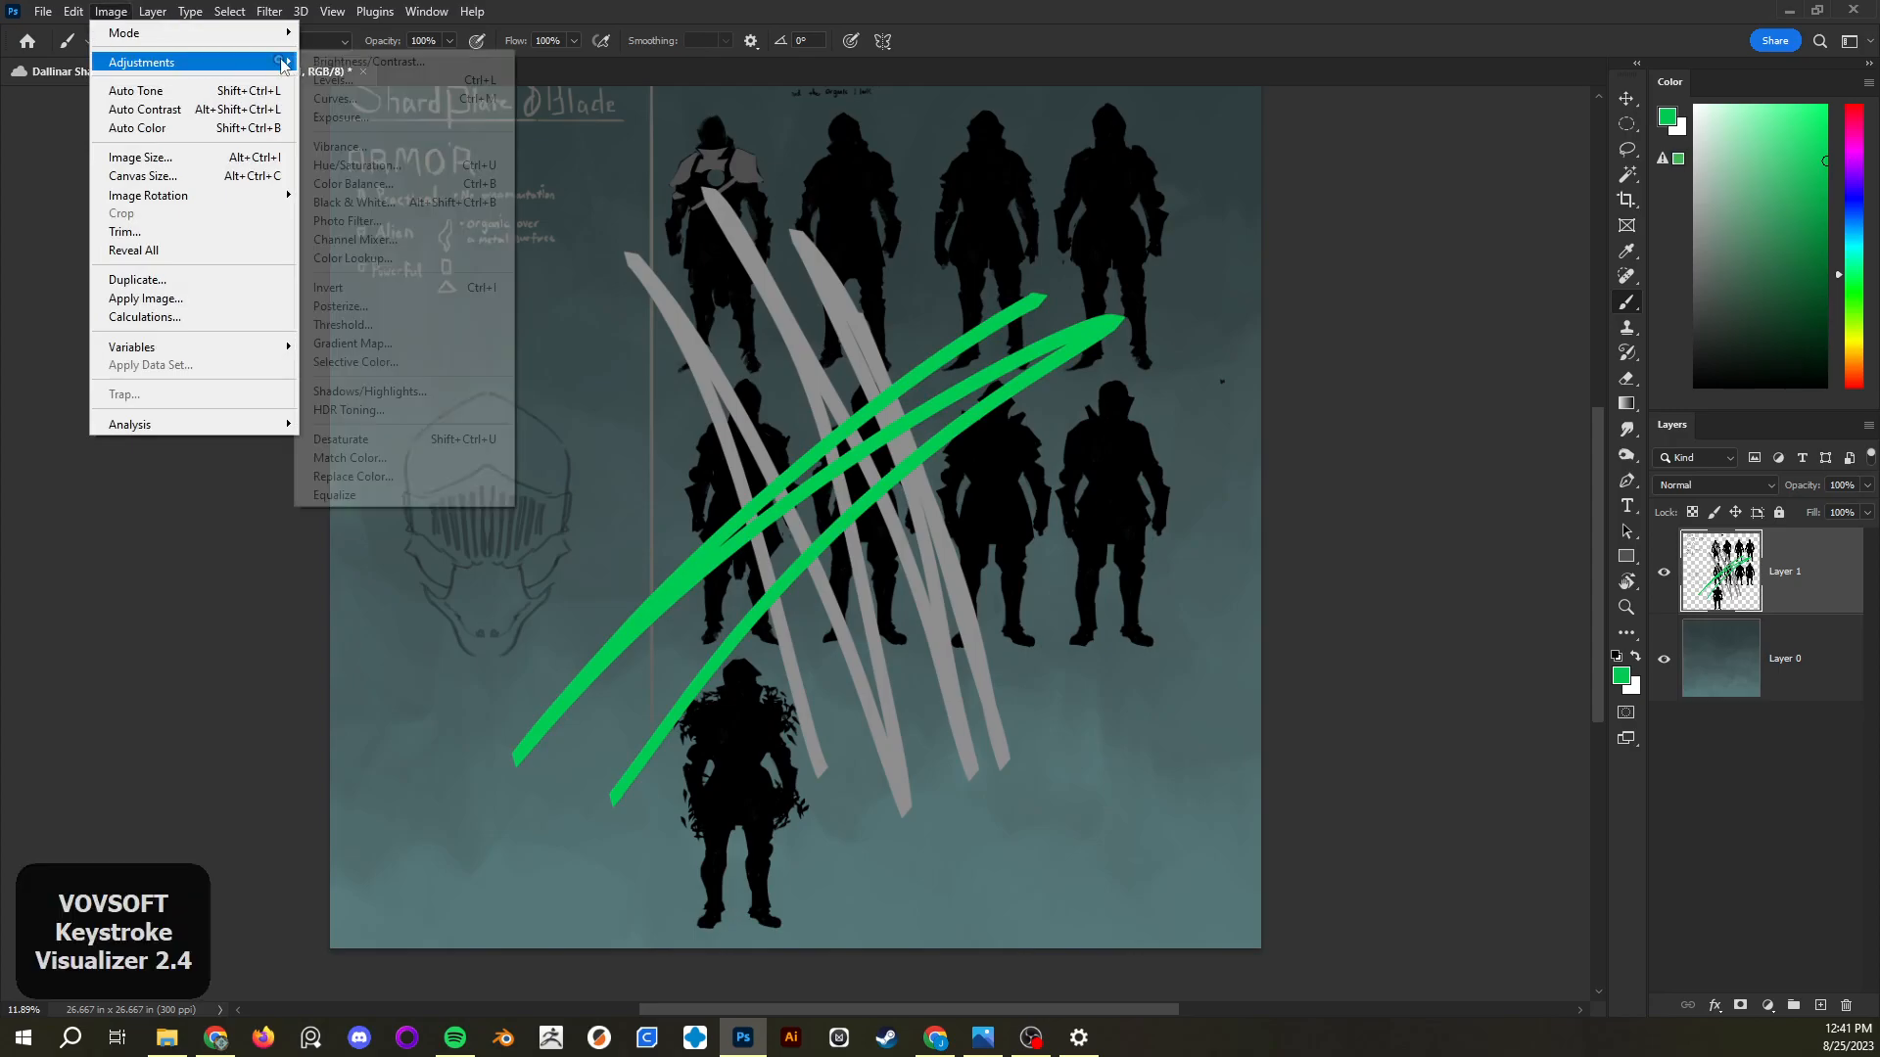
pyautogui.click(372, 61)
pyautogui.moveTo(1187, 343); pyautogui.dragTo(1197, 388)
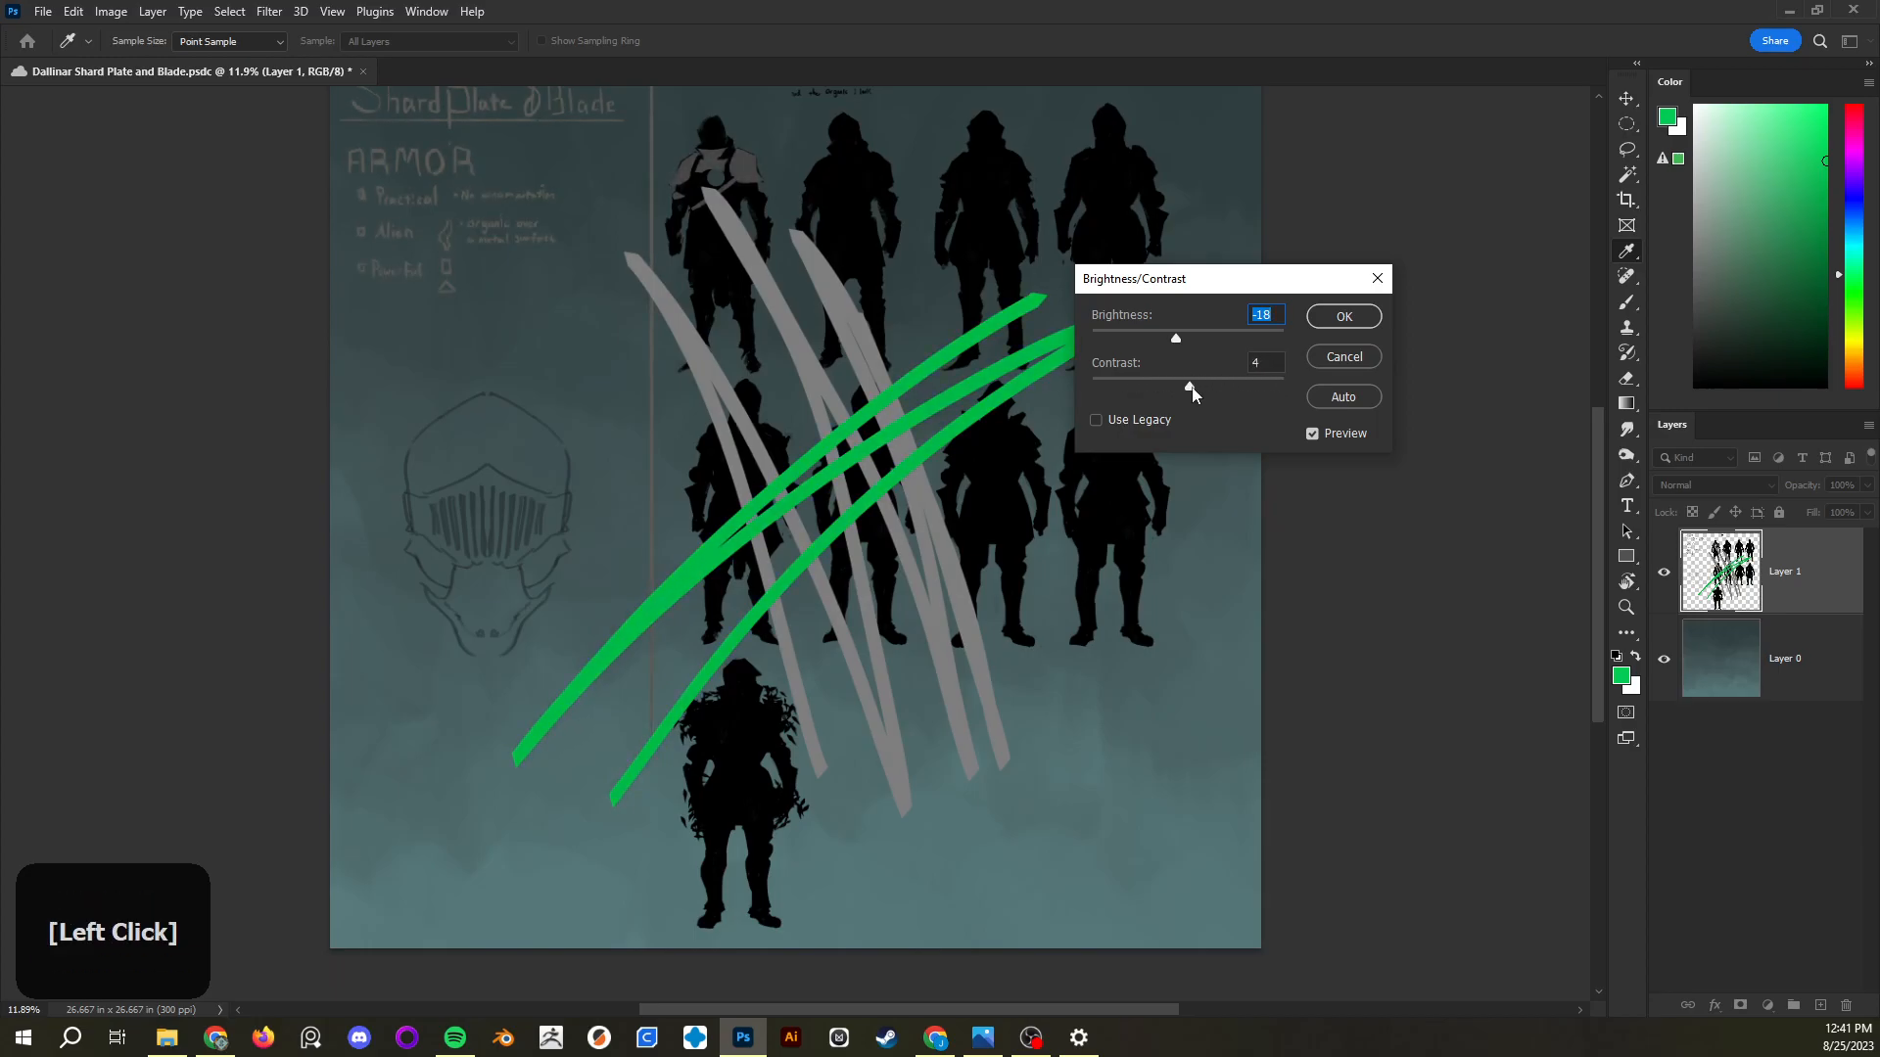
pyautogui.click(1343, 357)
# Add medium green and dark green brush strokes across the figures beneath the bright green ones
pyautogui.press('b')
pyautogui.moveTo(656, 732)
pyautogui.mouseDown()
pyautogui.moveTo(663, 761)
pyautogui.moveTo(1060, 488)
pyautogui.mouseUp()
pyautogui.click(1826, 274)
pyautogui.moveTo(871, 607)
pyautogui.mouseDown()
pyautogui.moveTo(1042, 430)
pyautogui.moveTo(1165, 458)
pyautogui.mouseUp()
# Preview contrast 100 with brightness 0 on Layer 1, cancel the adjustment, and undo all the test brush strokes
pyautogui.click(111, 11)
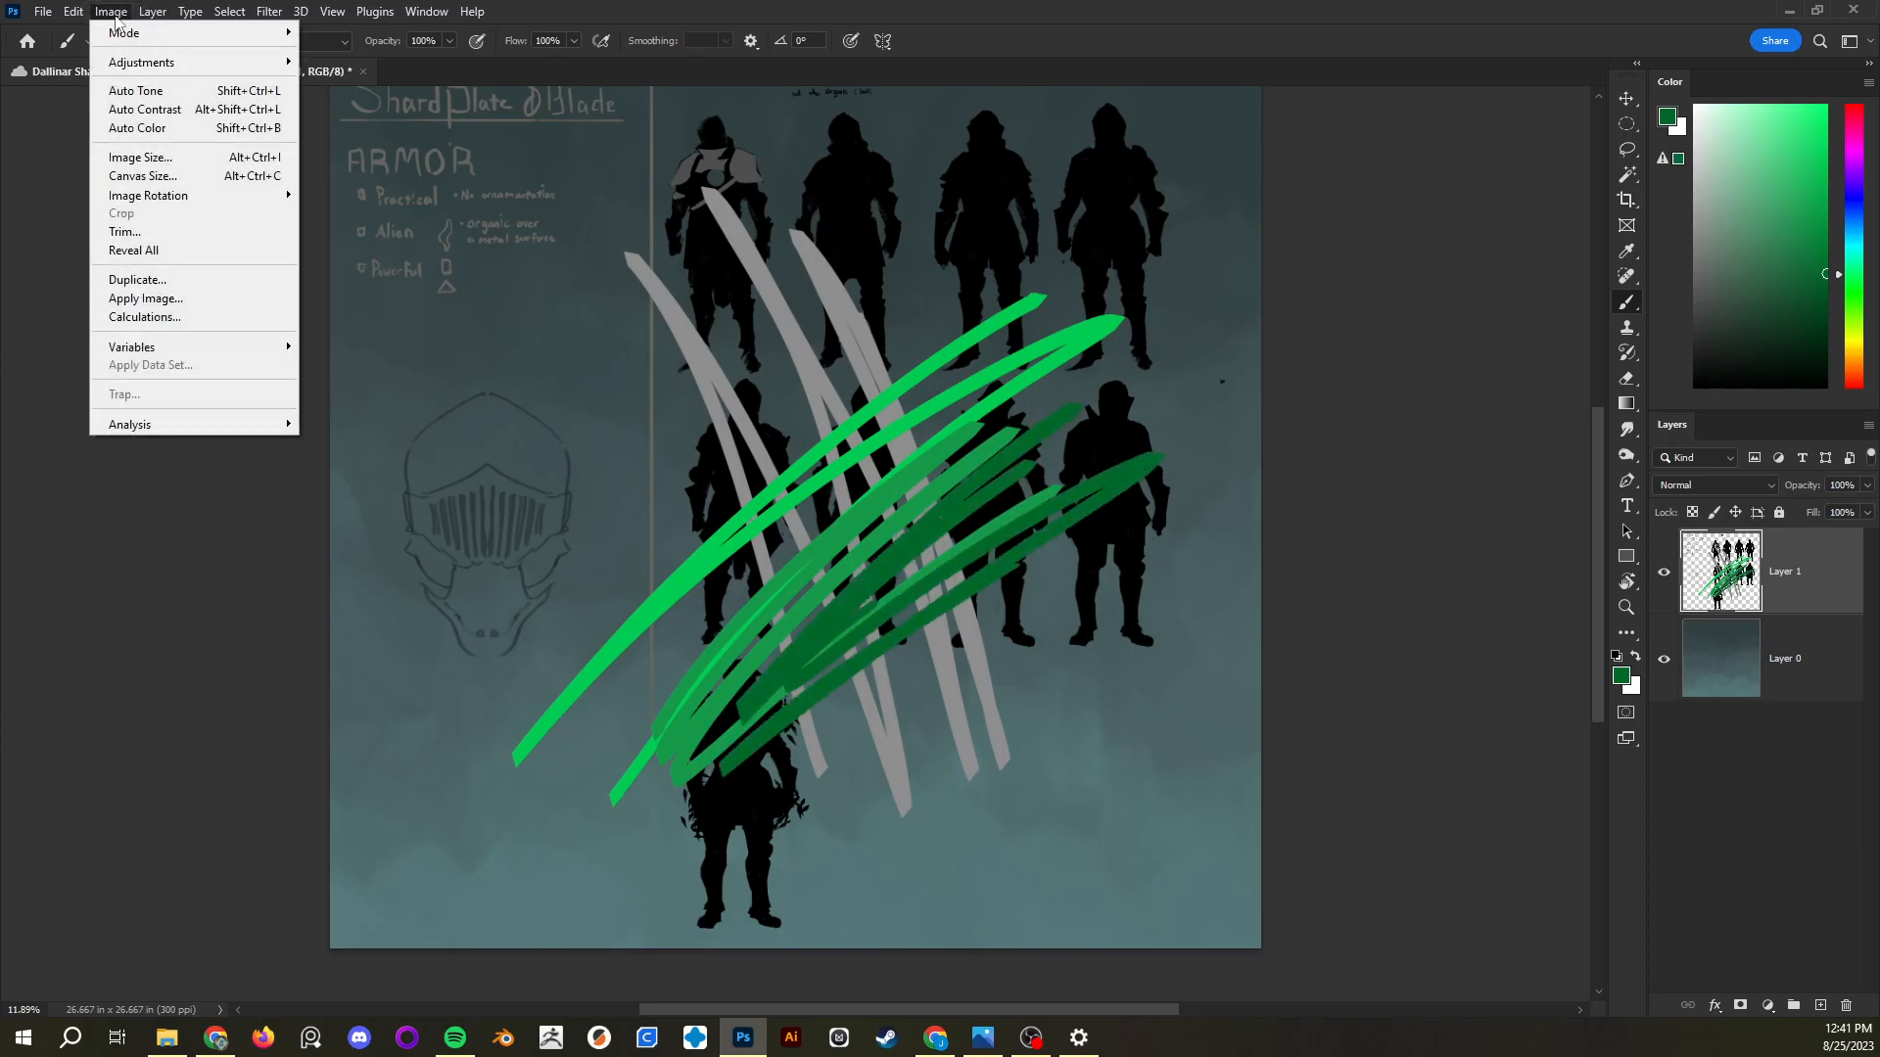
pyautogui.moveTo(146, 59)
pyautogui.click(354, 61)
pyautogui.moveTo(1196, 381); pyautogui.dragTo(1266, 387)
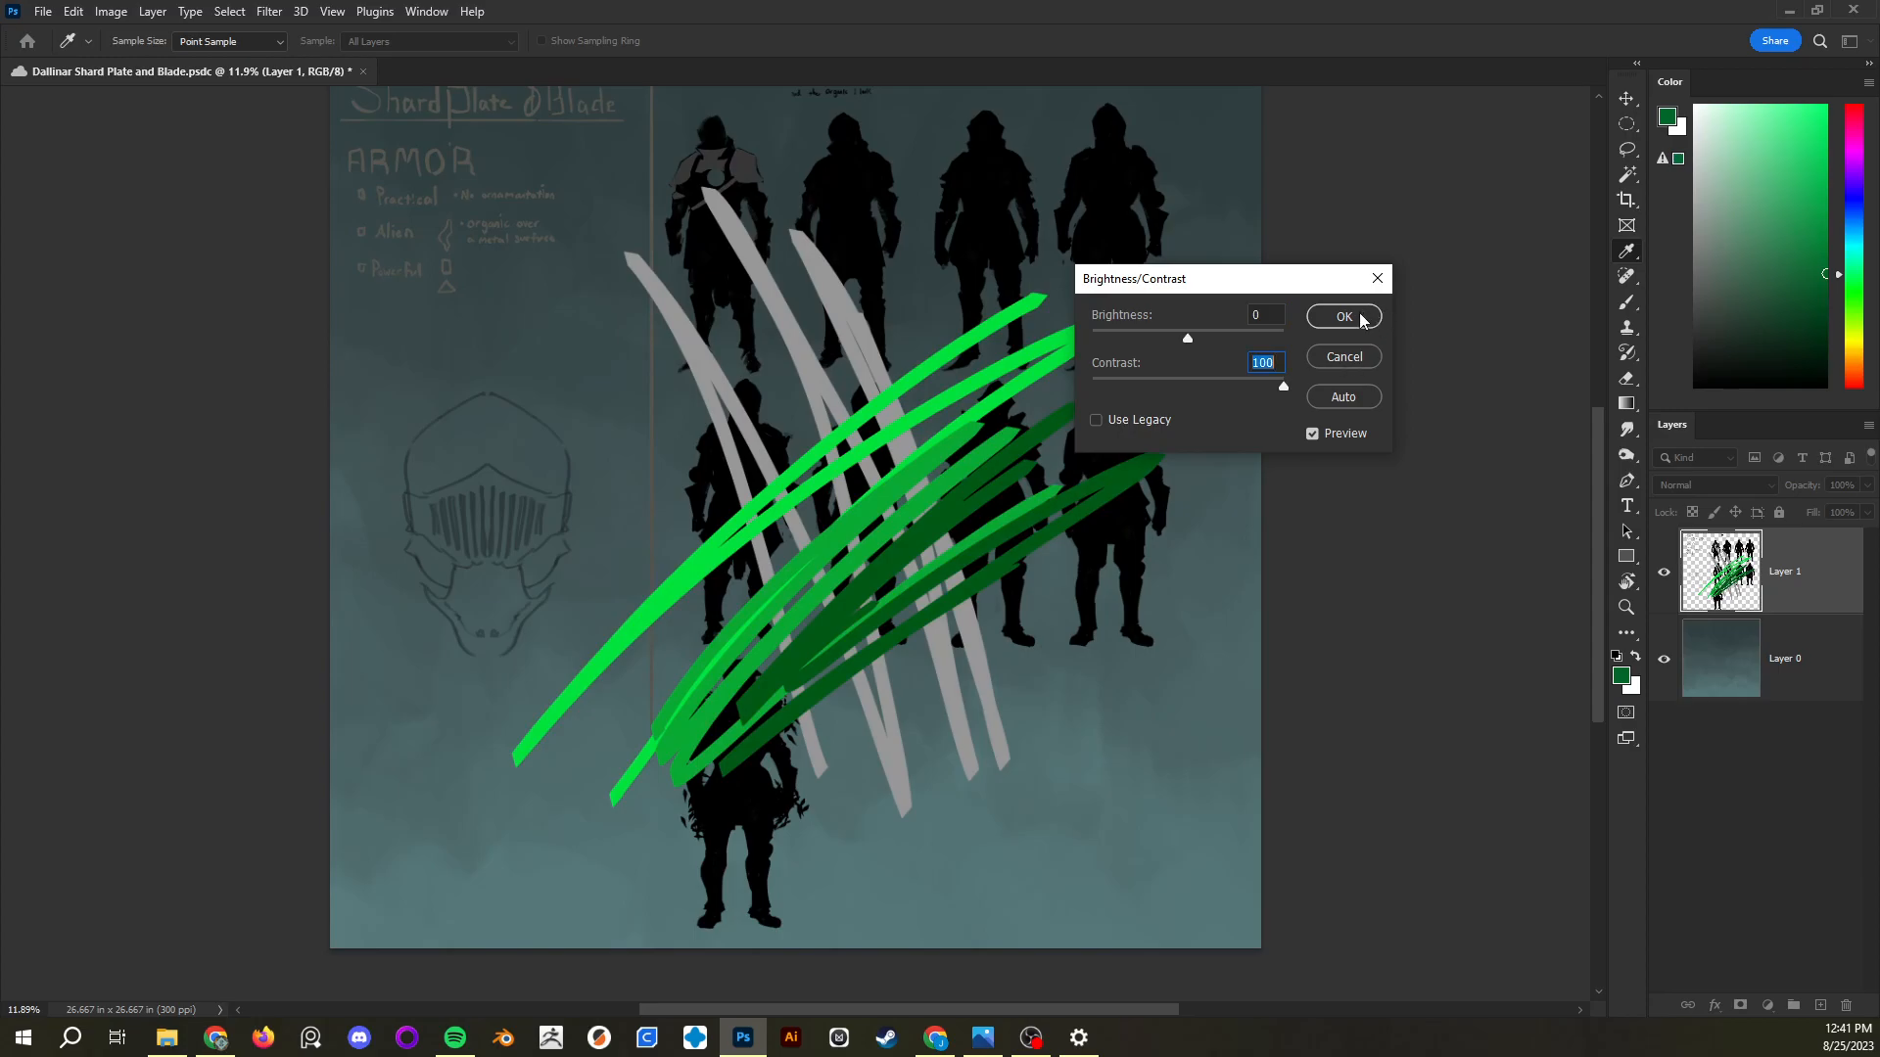
pyautogui.click(1348, 360)
pyautogui.hotkey('ctrl', 'z')
pyautogui.hotkey('ctrl', 'z')
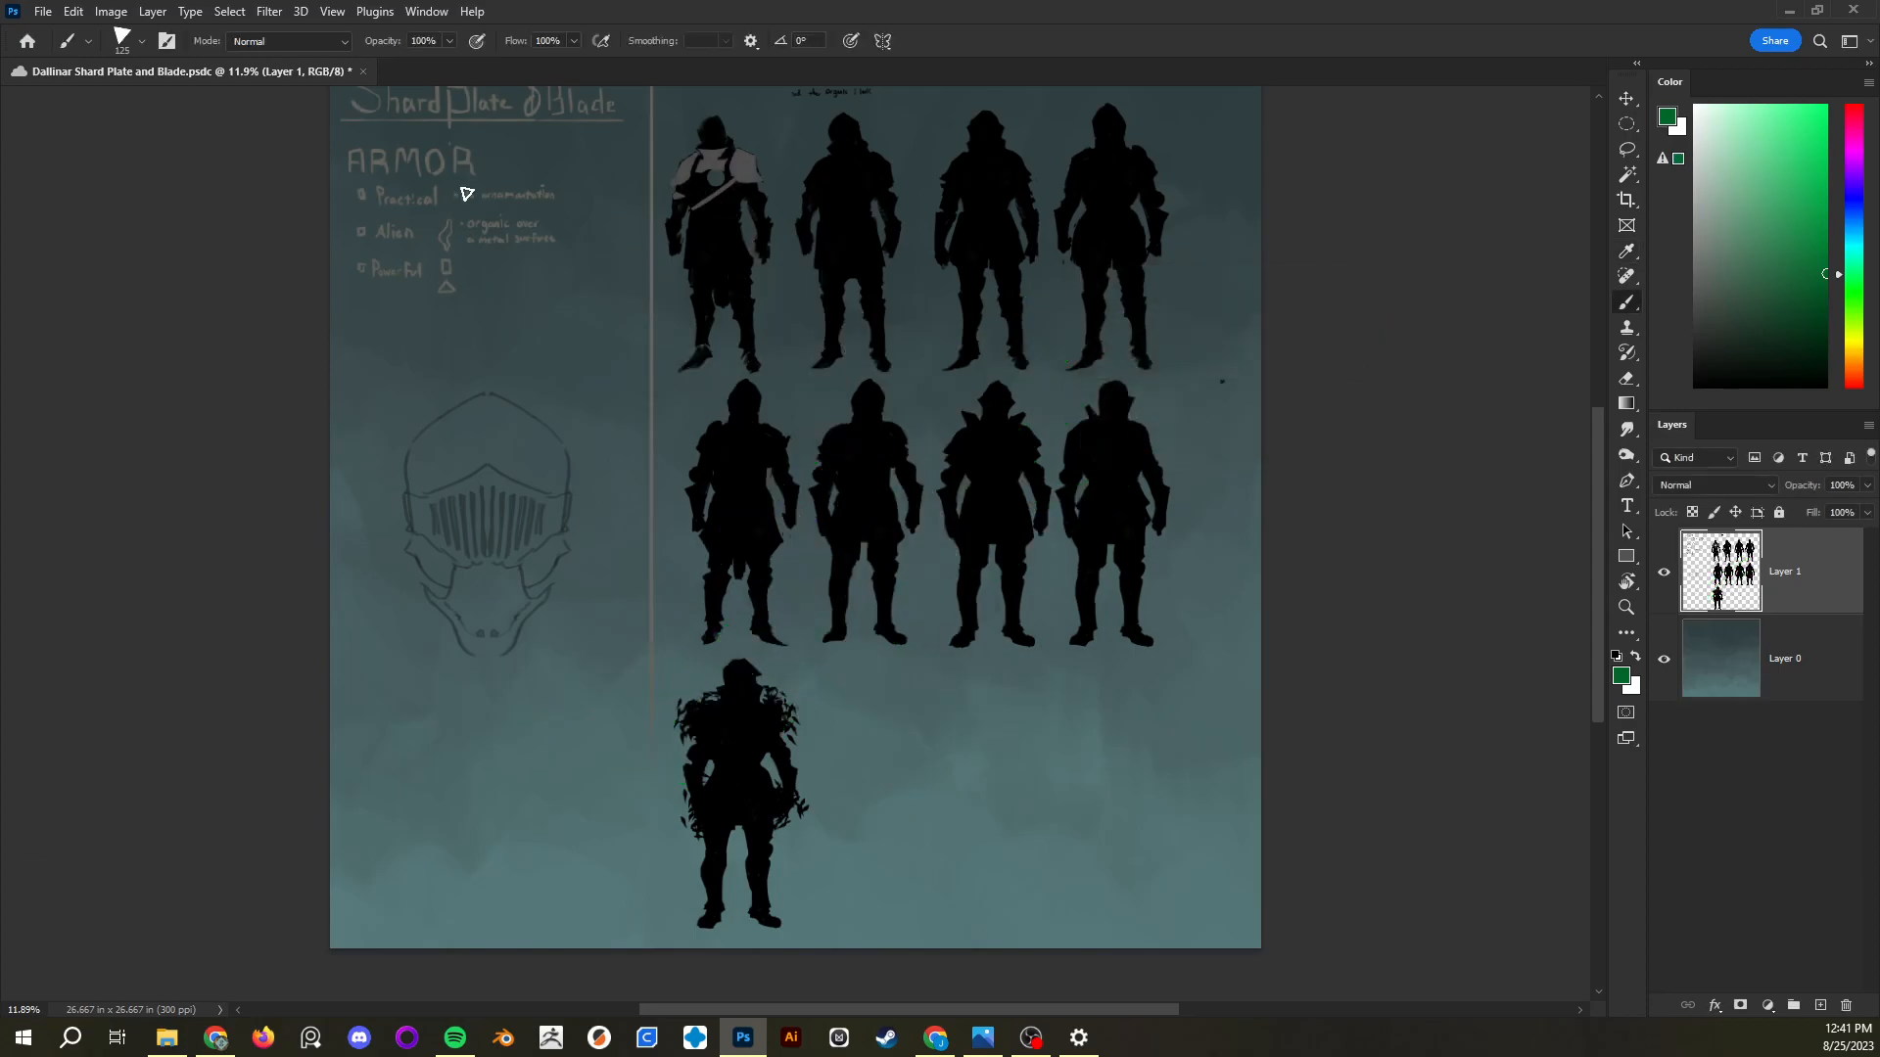
# Open Levels for Layer 1, choose a medium green foreground colour, and accept the default levels
pyautogui.click(110, 12)
pyautogui.click(142, 61)
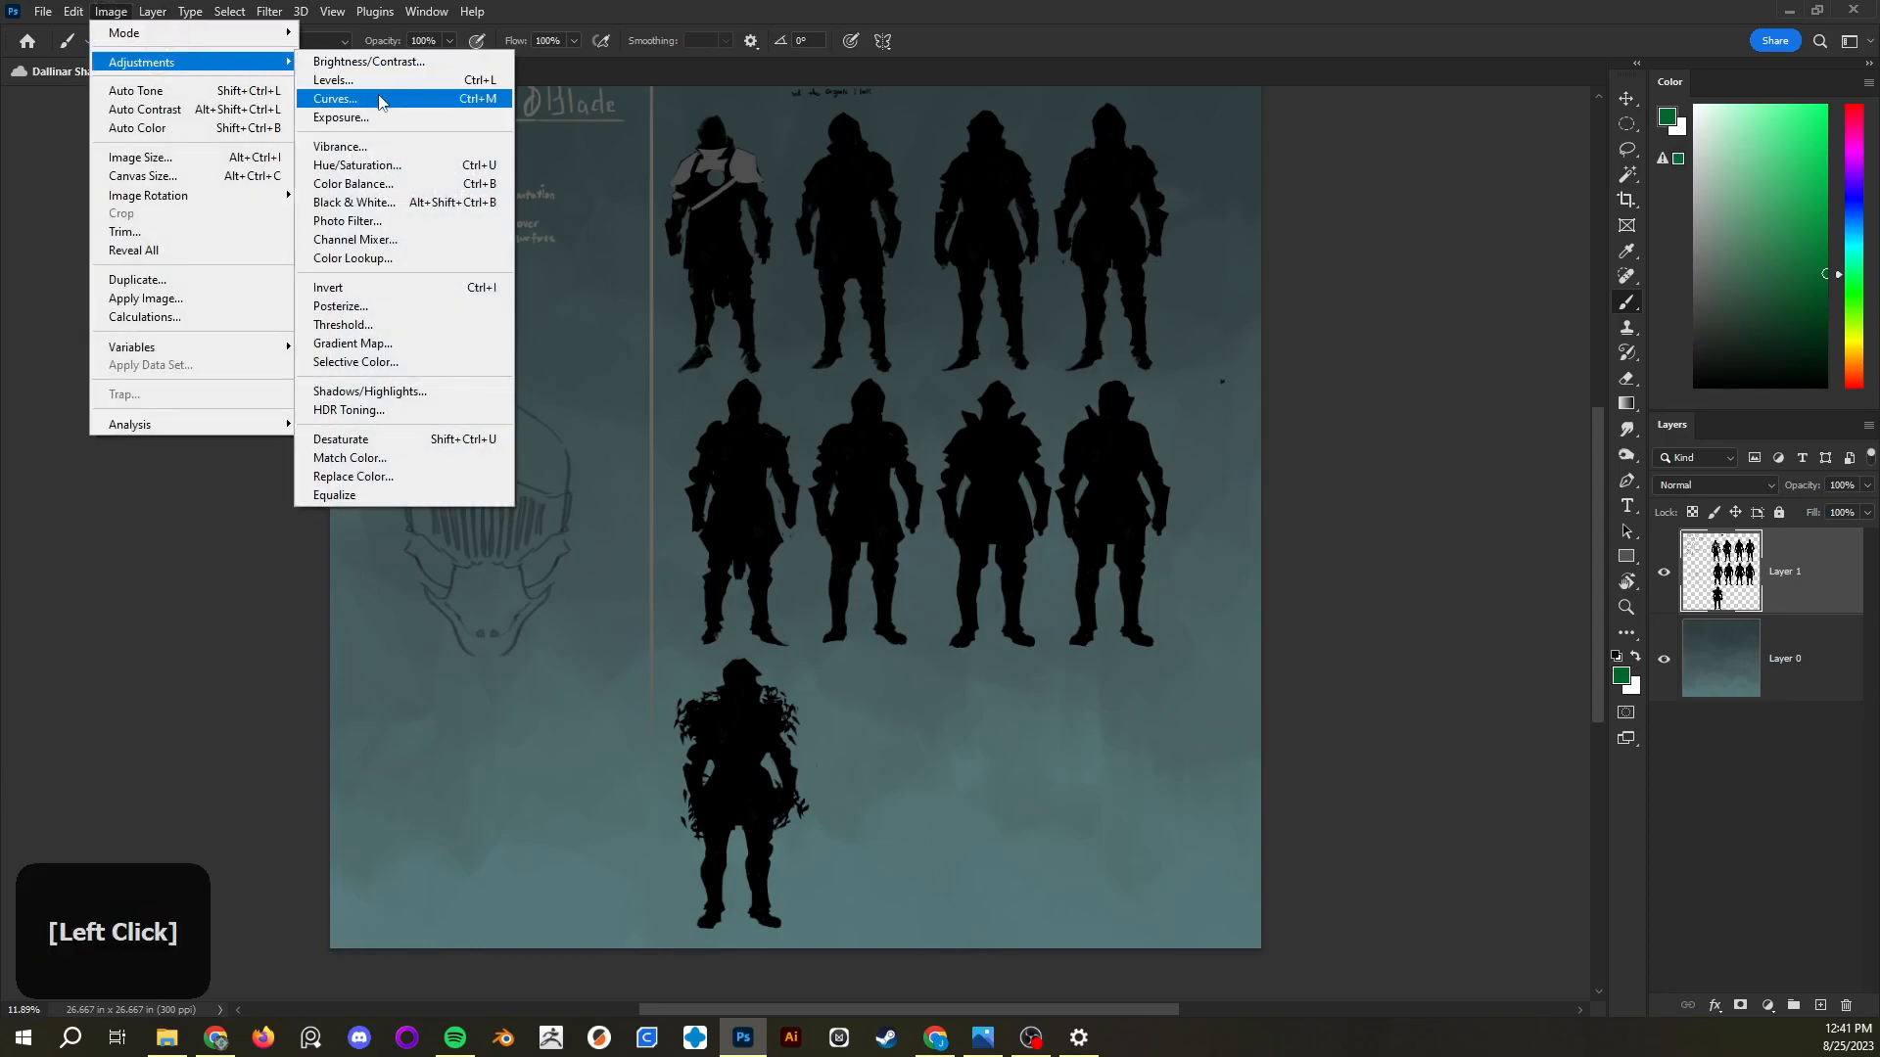
pyautogui.click(432, 80)
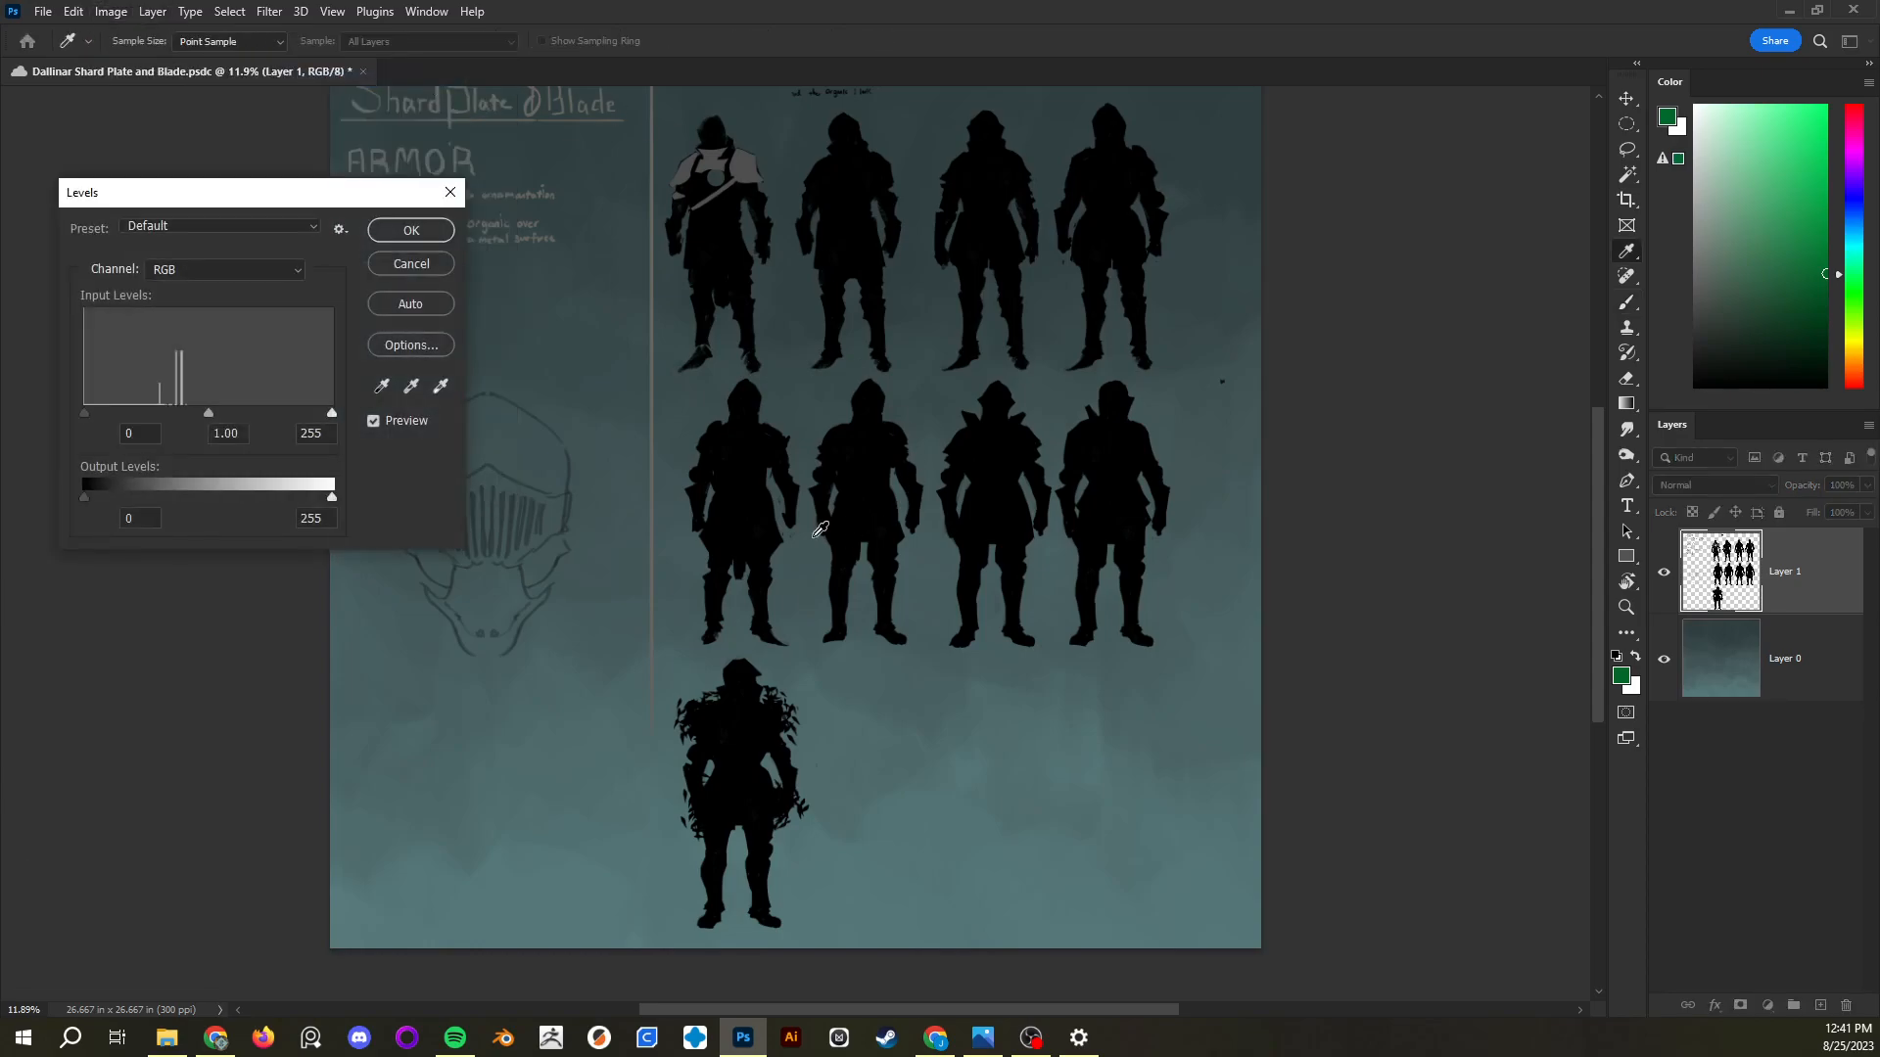
pyautogui.moveTo(338, 194); pyautogui.dragTo(1539, 427)
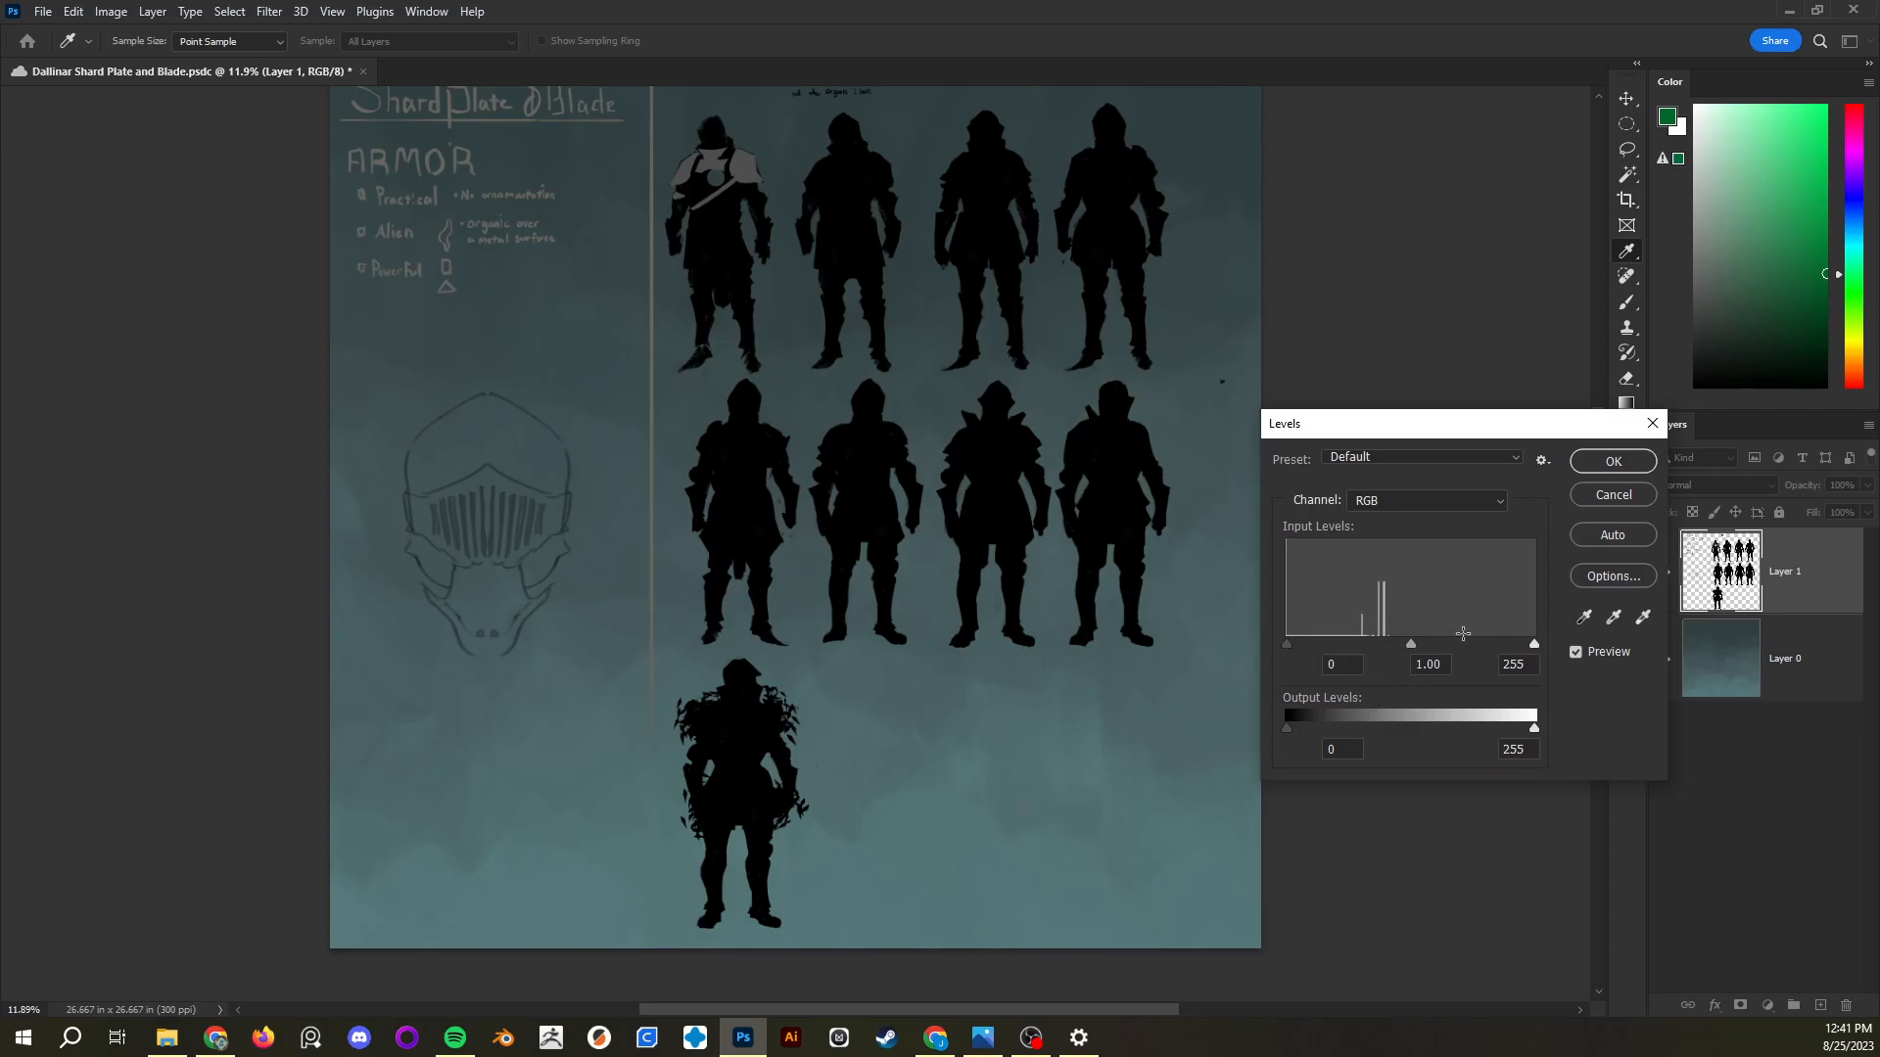
pyautogui.click(1793, 207)
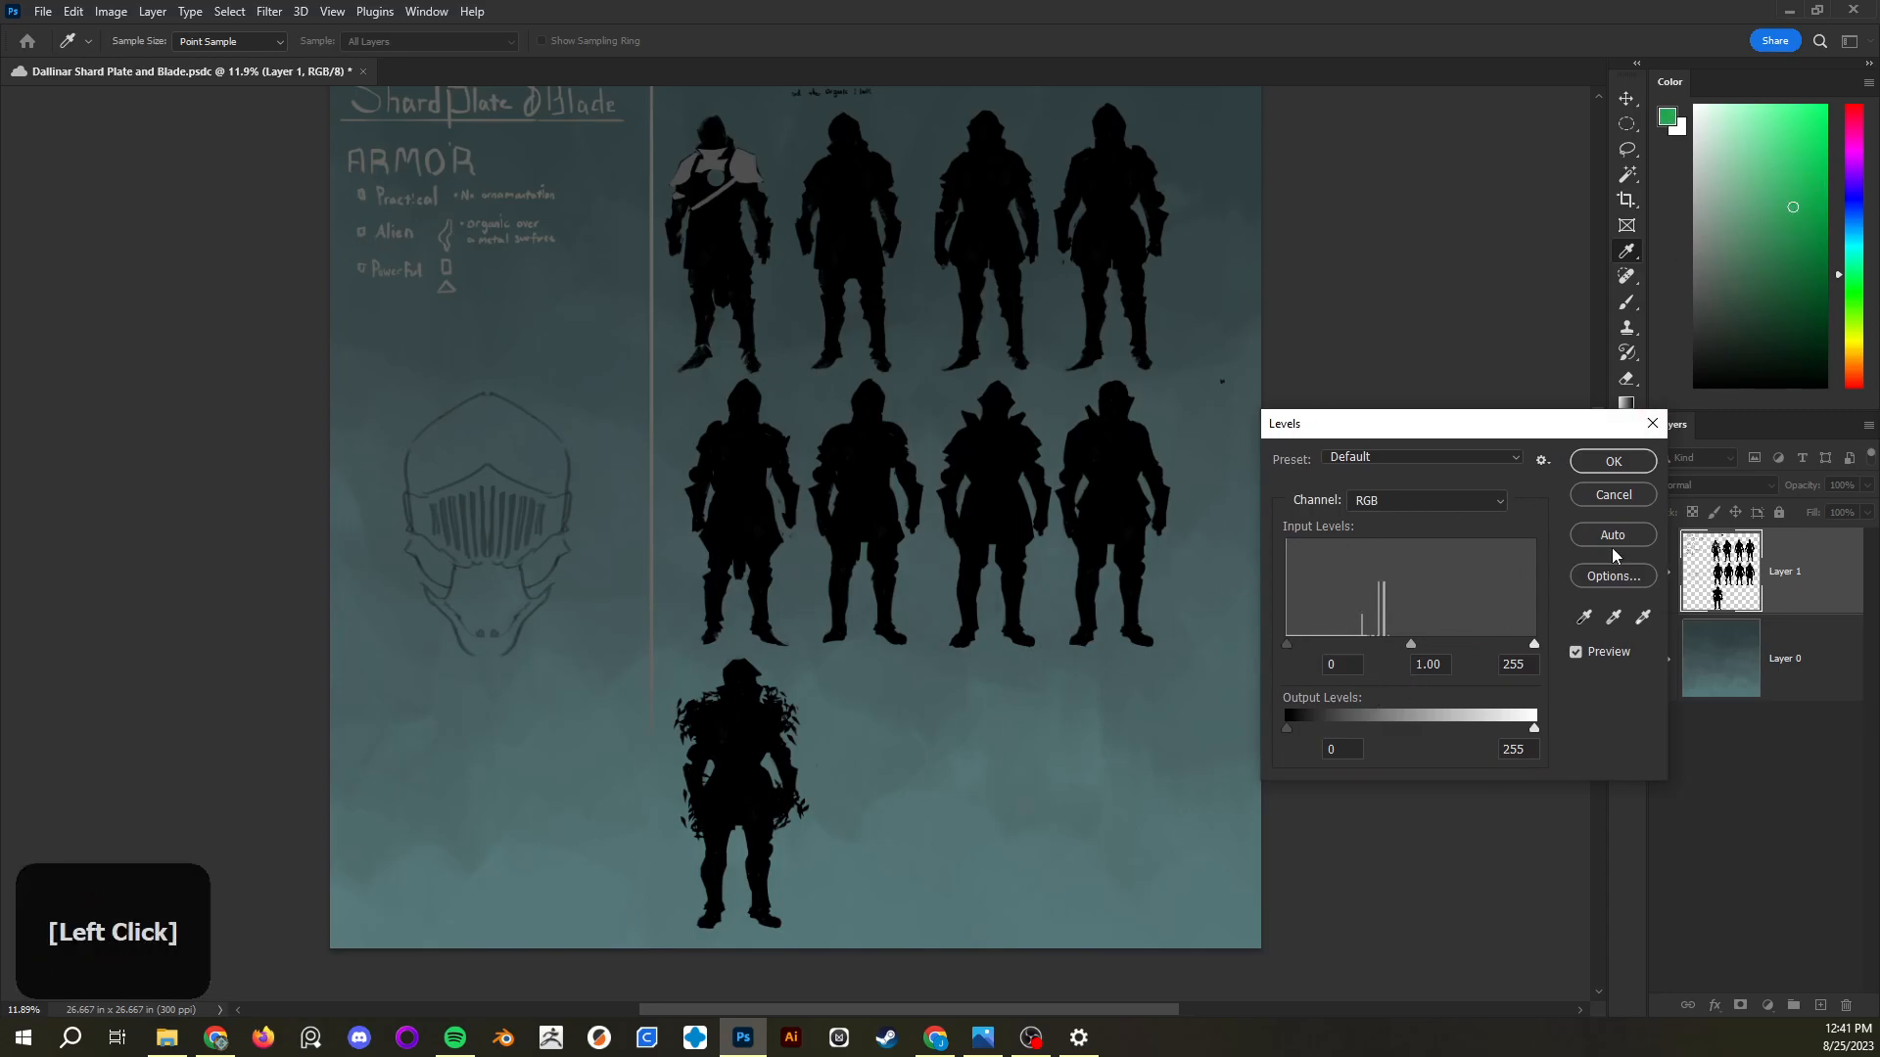
pyautogui.click(1613, 461)
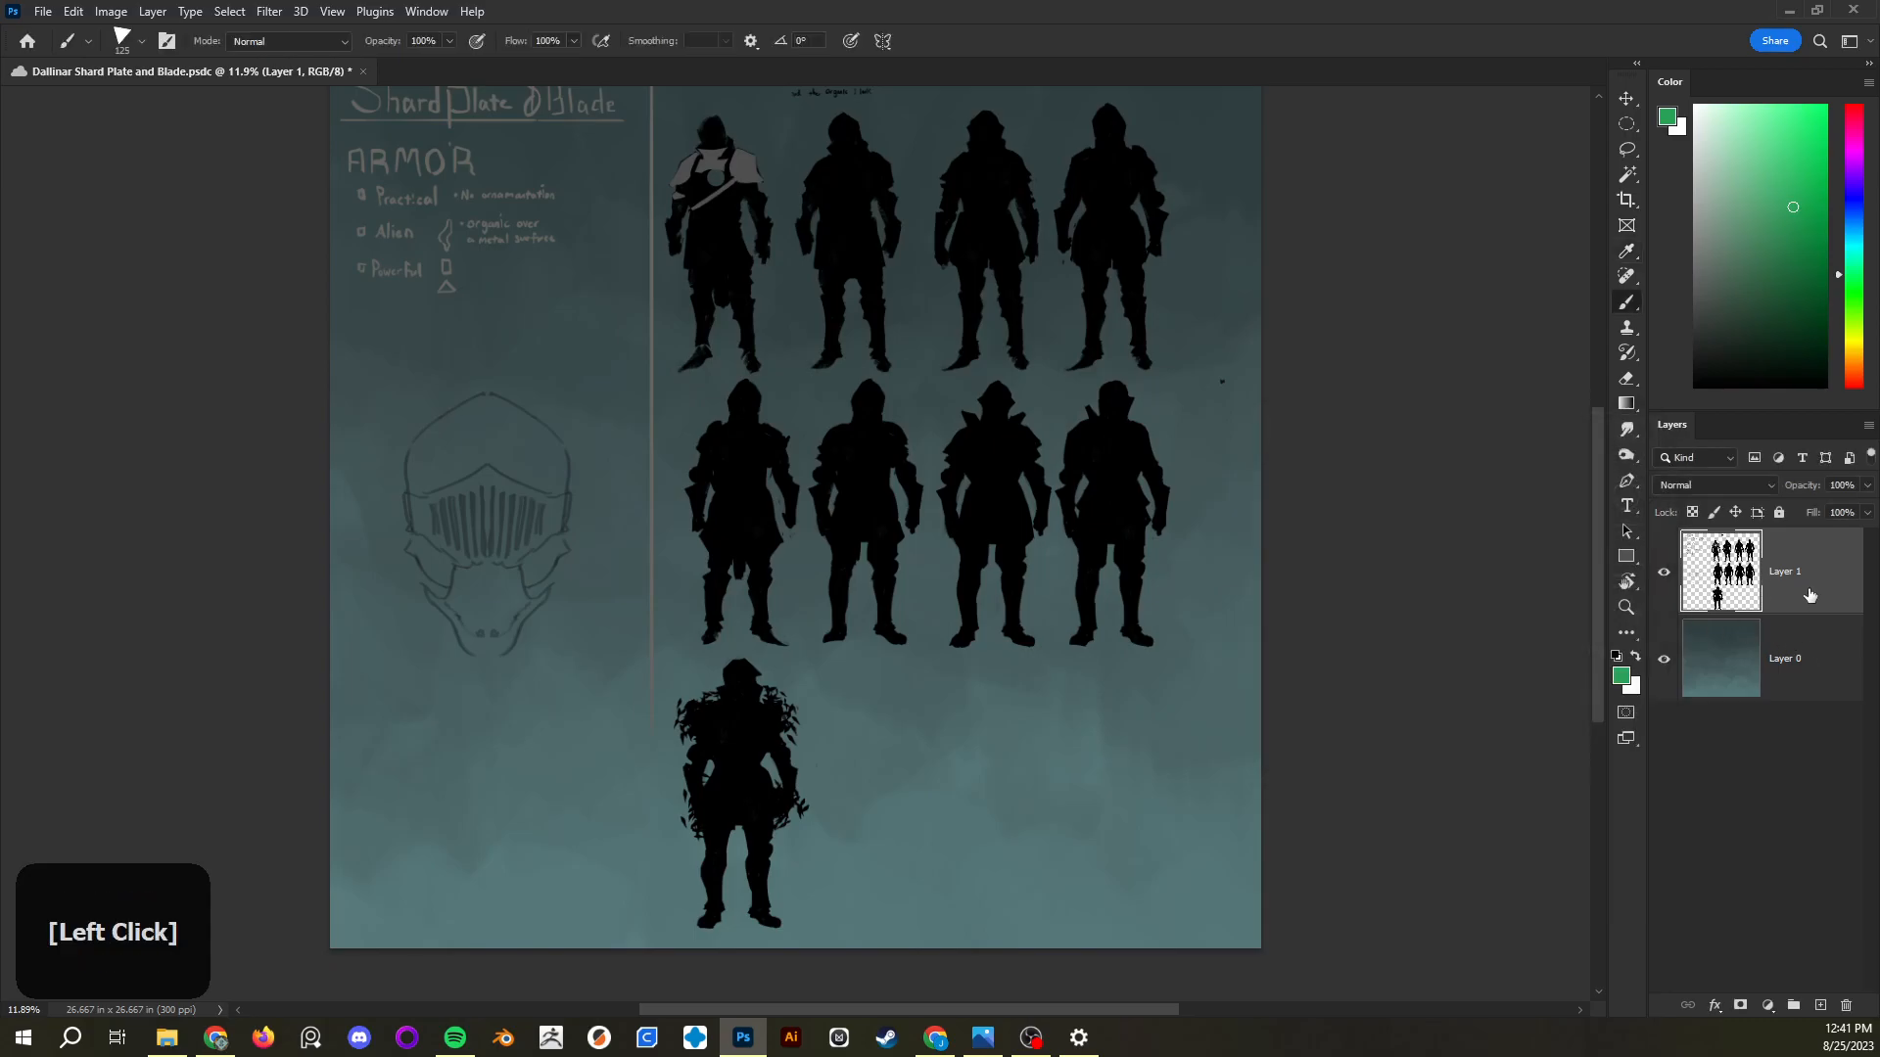
# Preview Levels on Layer 0 with input black at 44 and input white at 123, and cancel the adjustment
pyautogui.click(1819, 667)
pyautogui.click(110, 12)
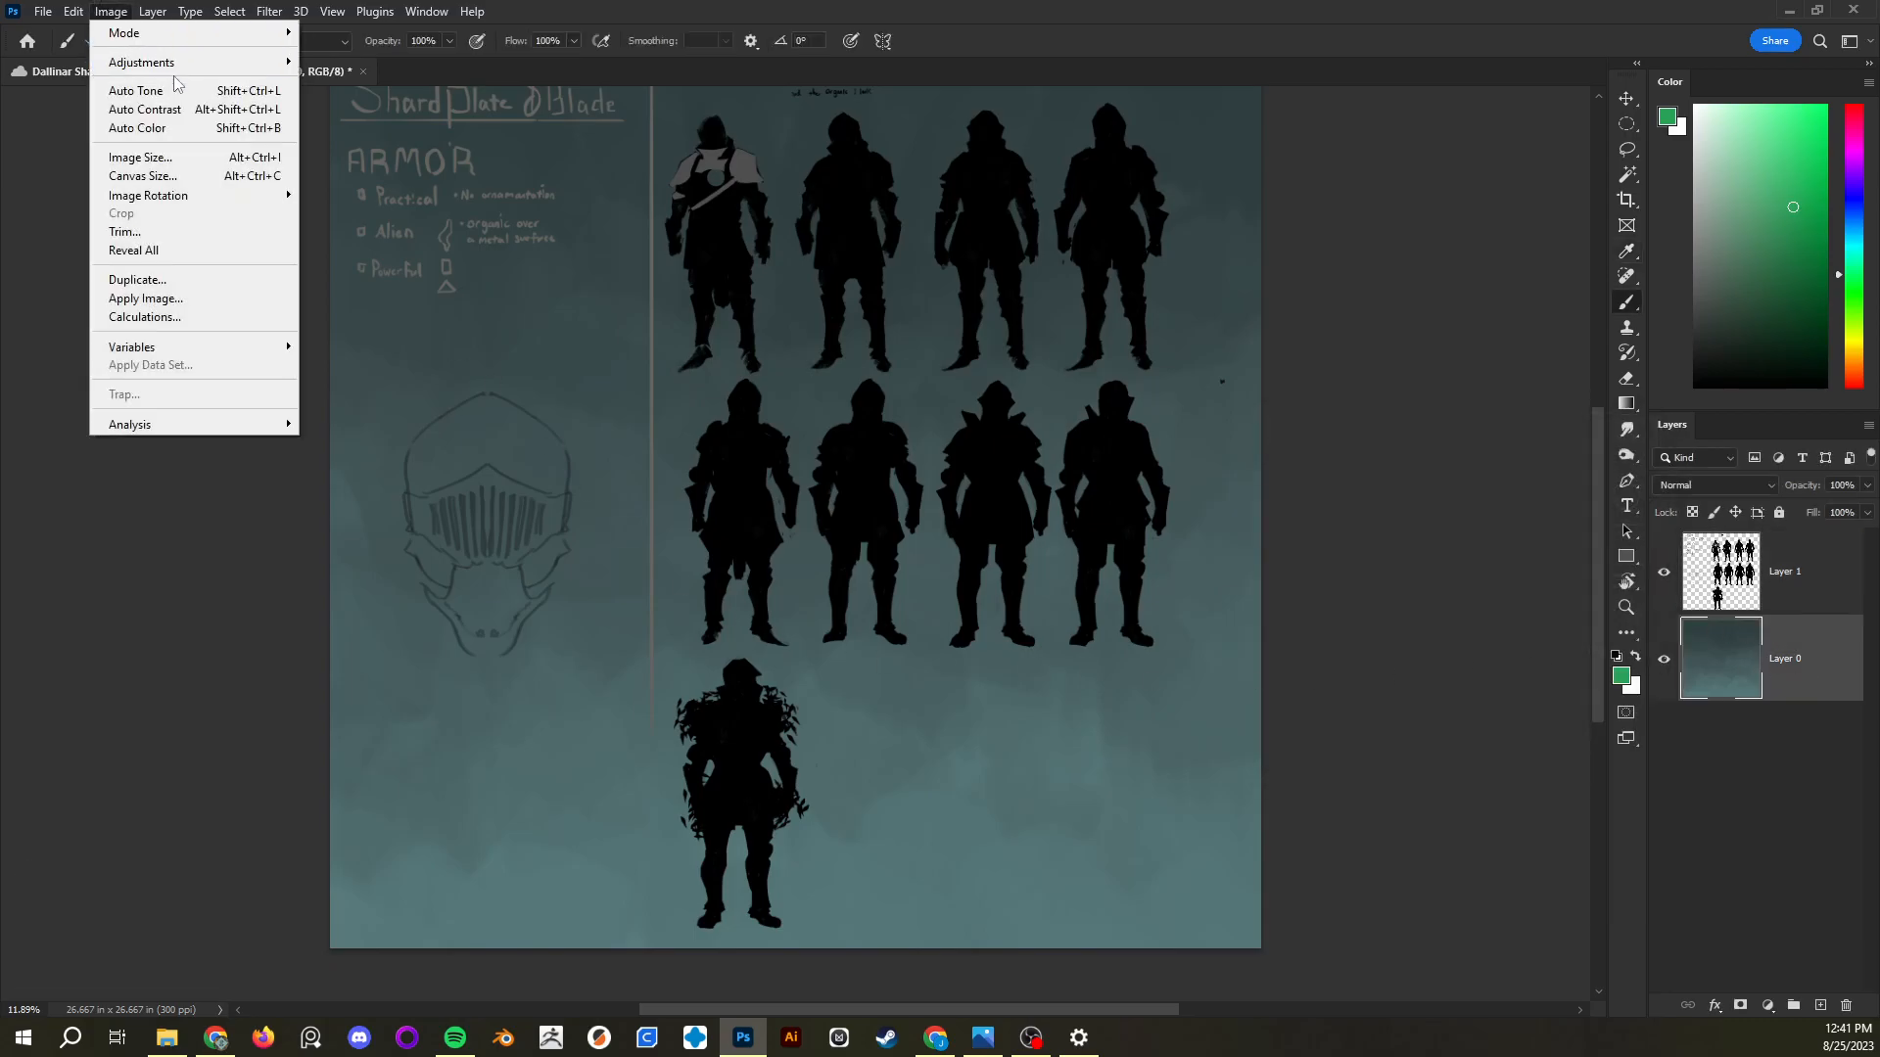
pyautogui.click(190, 63)
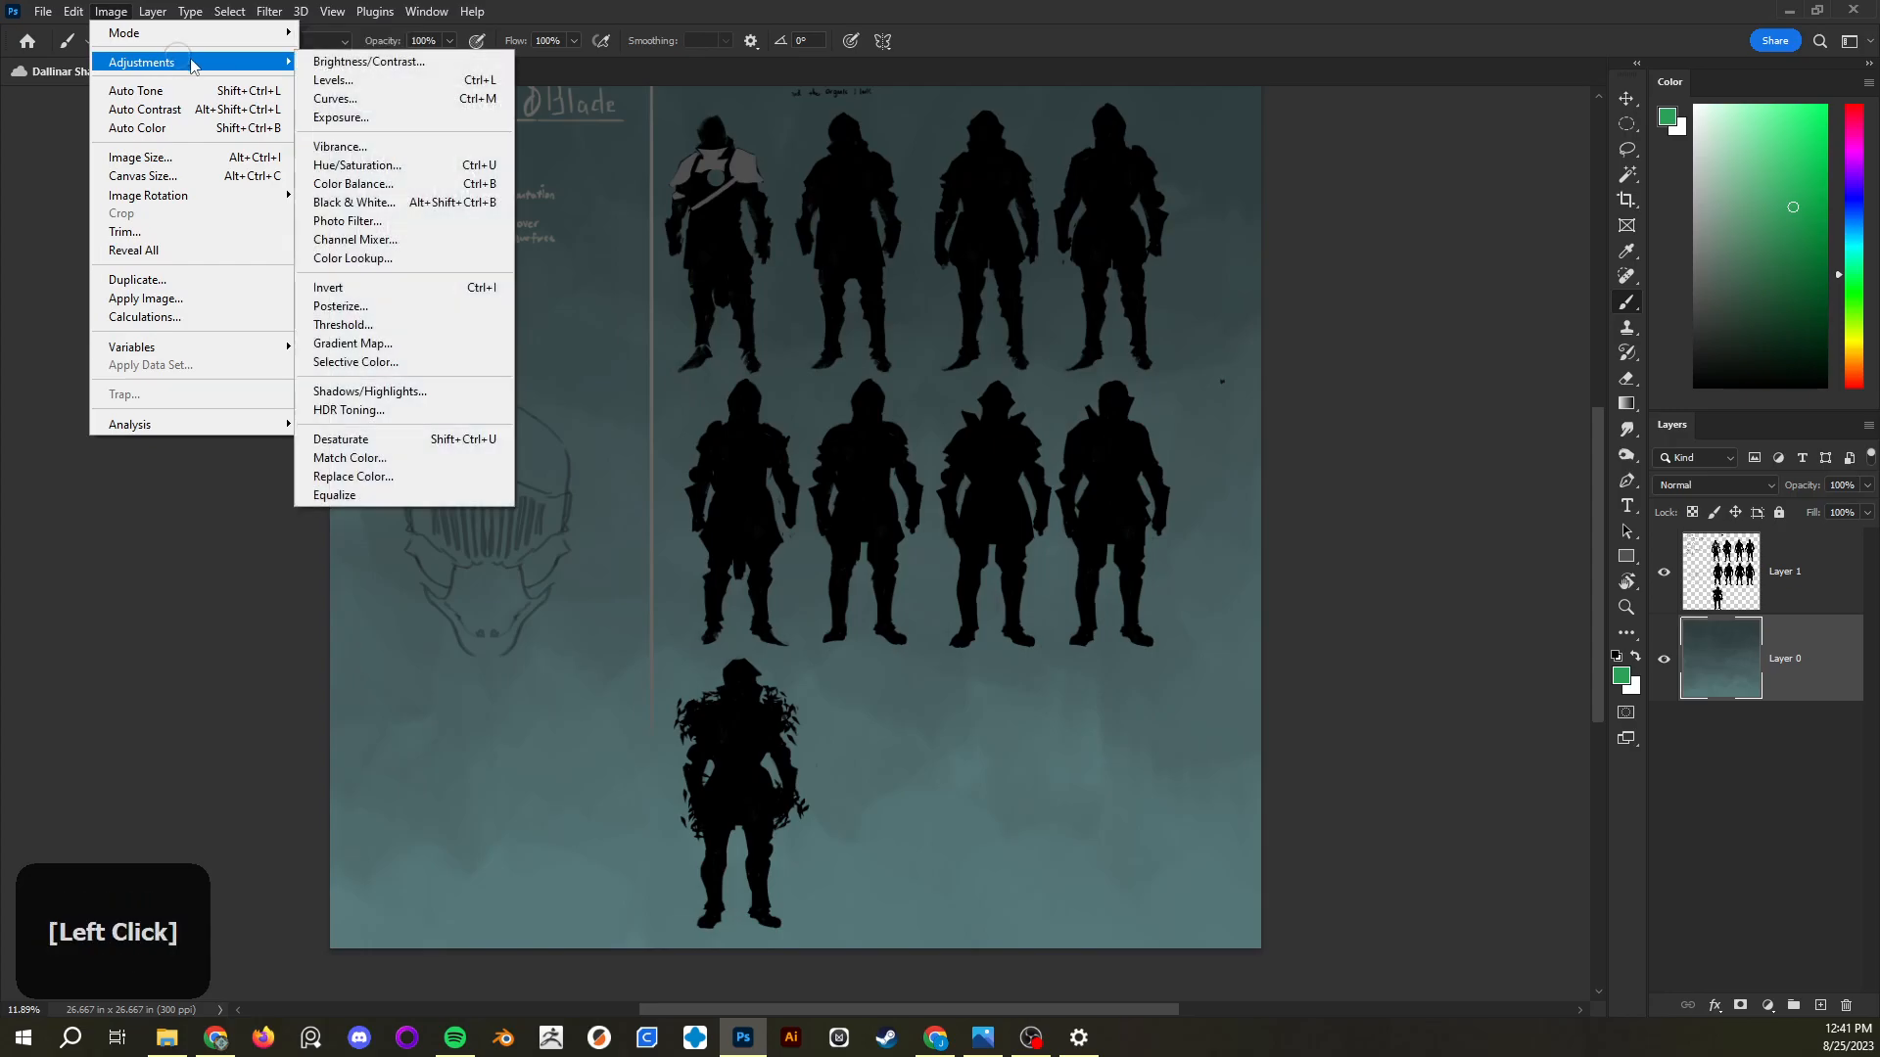
pyautogui.click(337, 80)
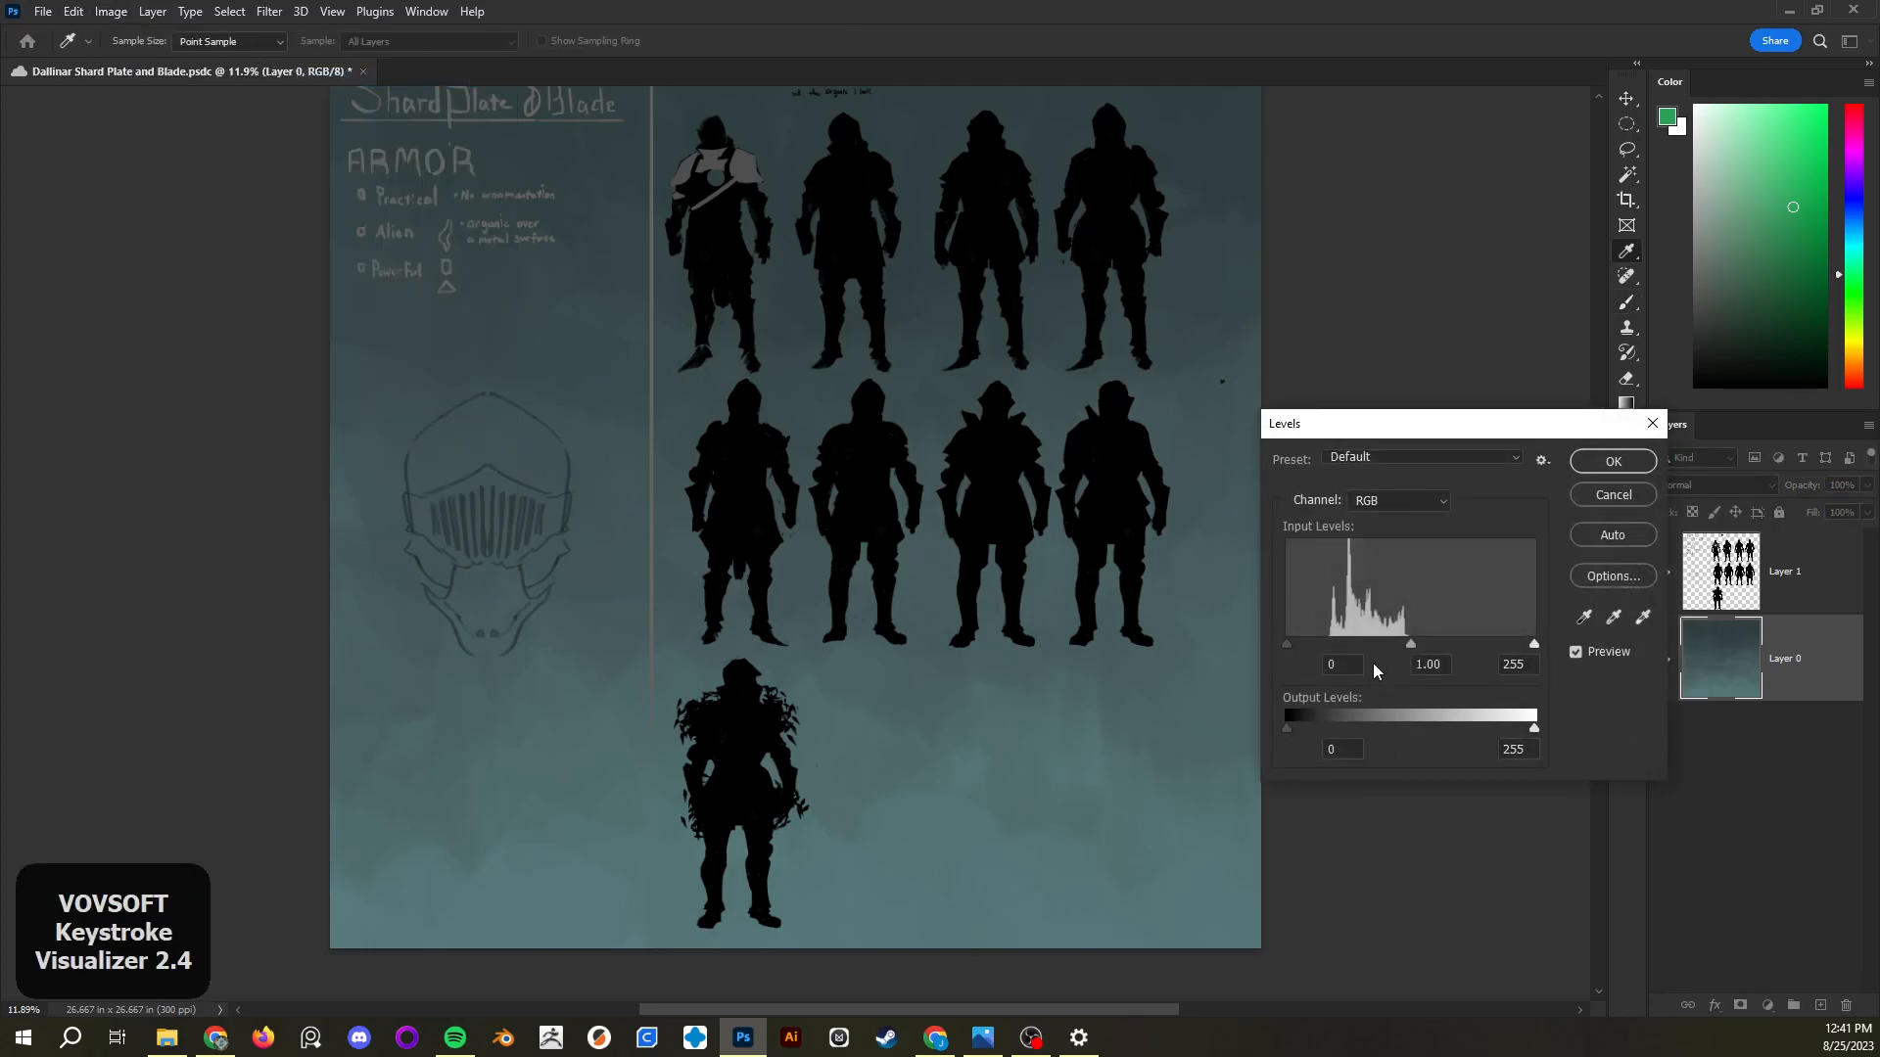
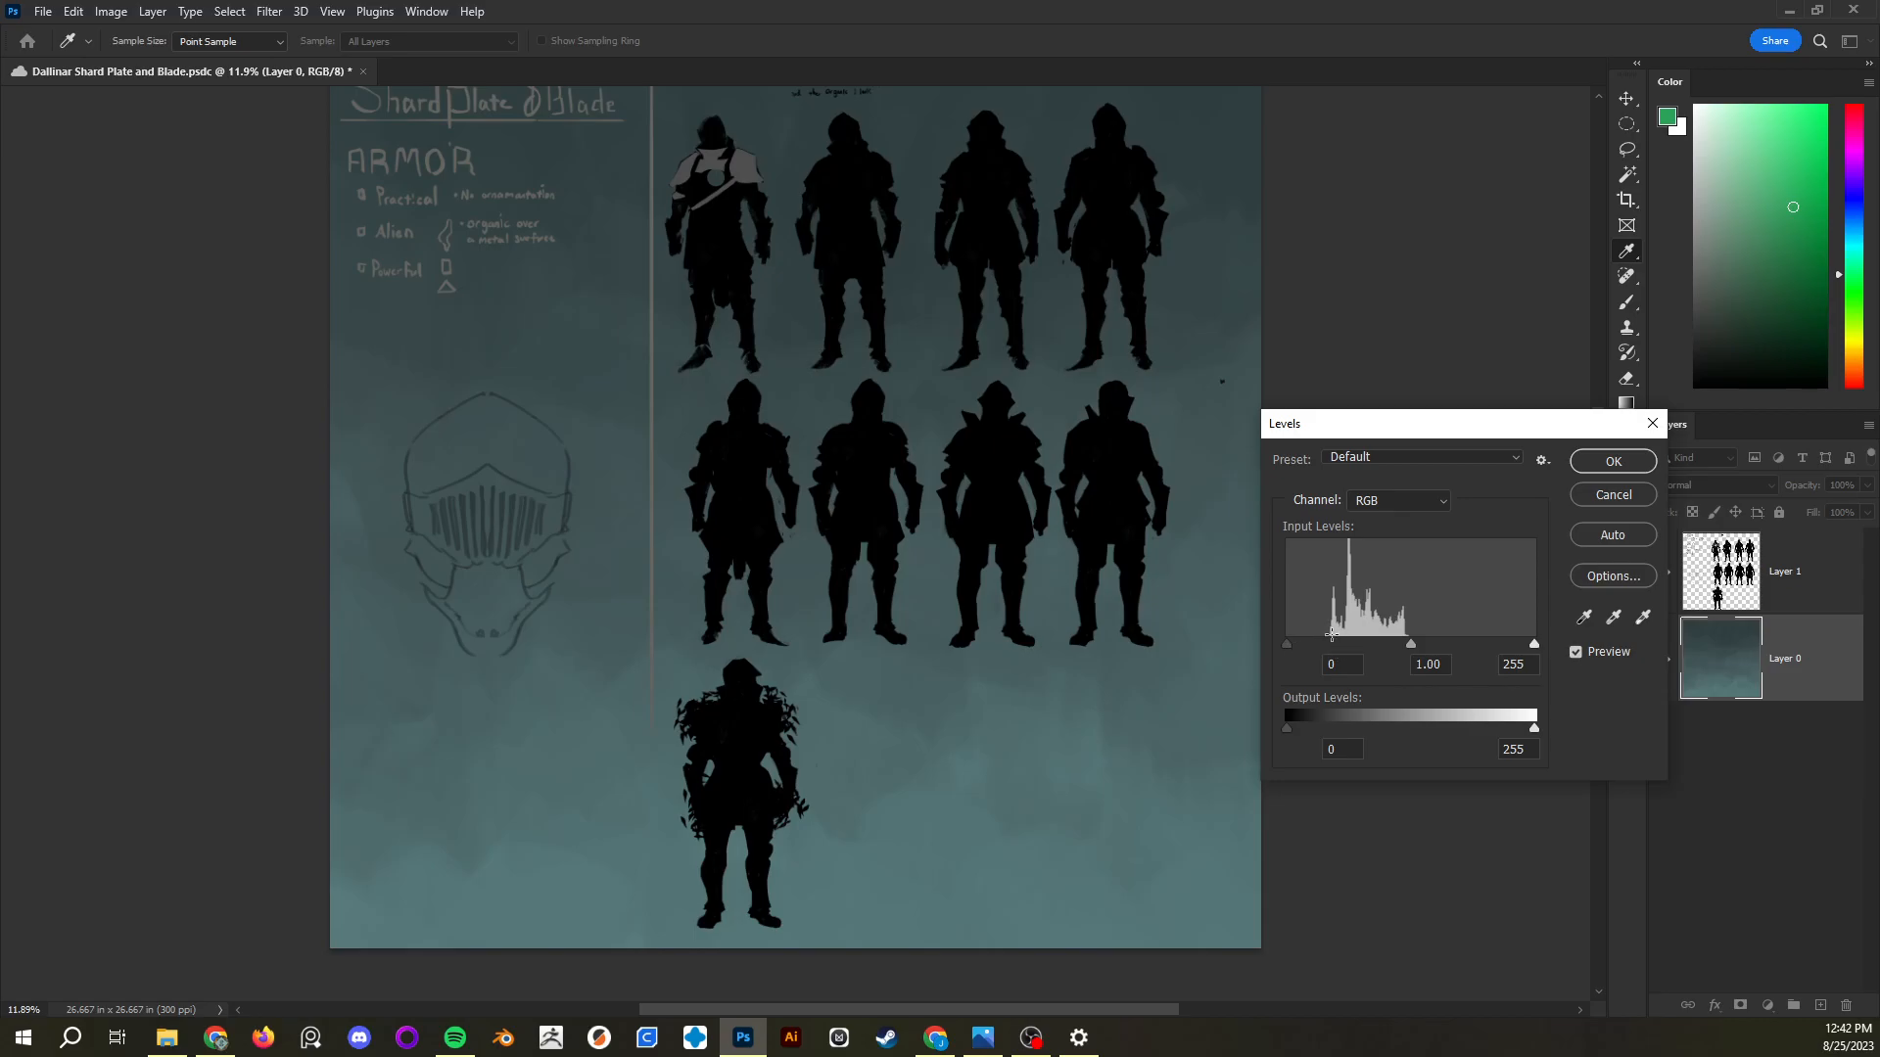
pyautogui.moveTo(1288, 643); pyautogui.dragTo(1328, 643)
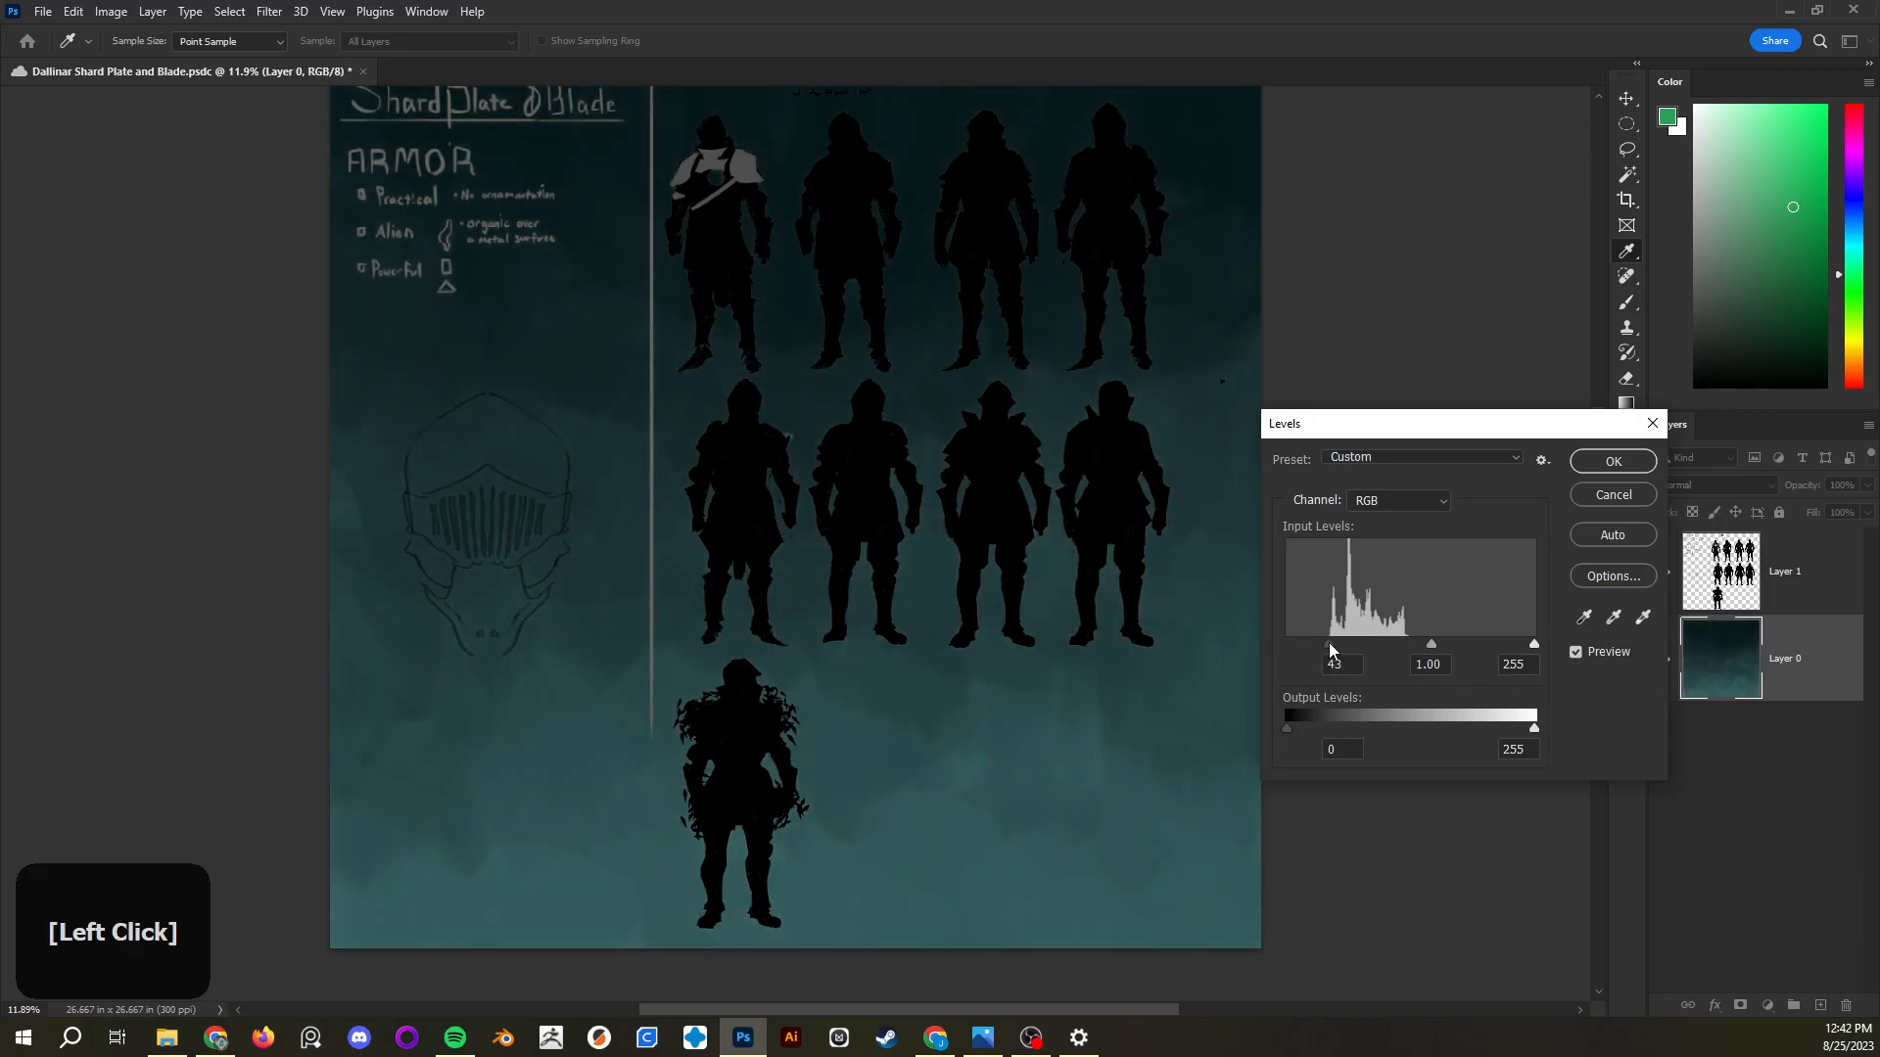
pyautogui.click(1330, 642)
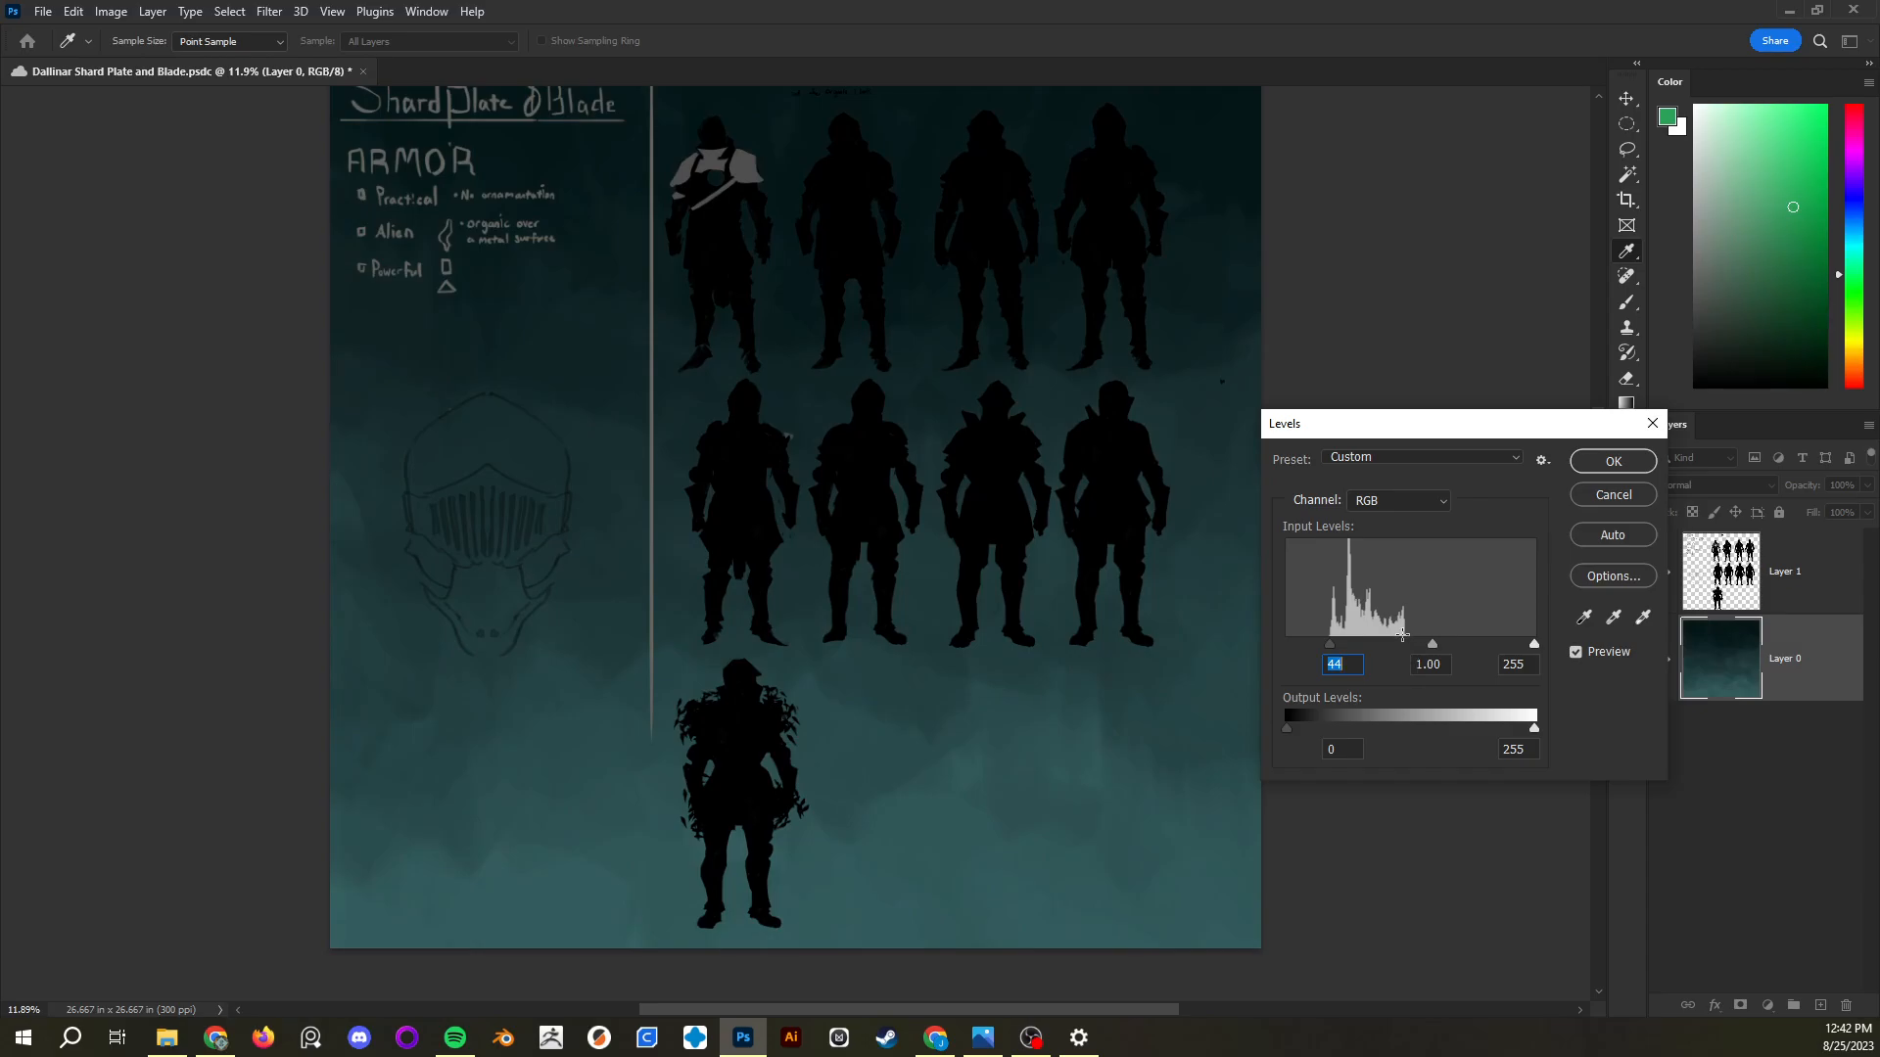
pyautogui.moveTo(1536, 643); pyautogui.dragTo(1408, 646)
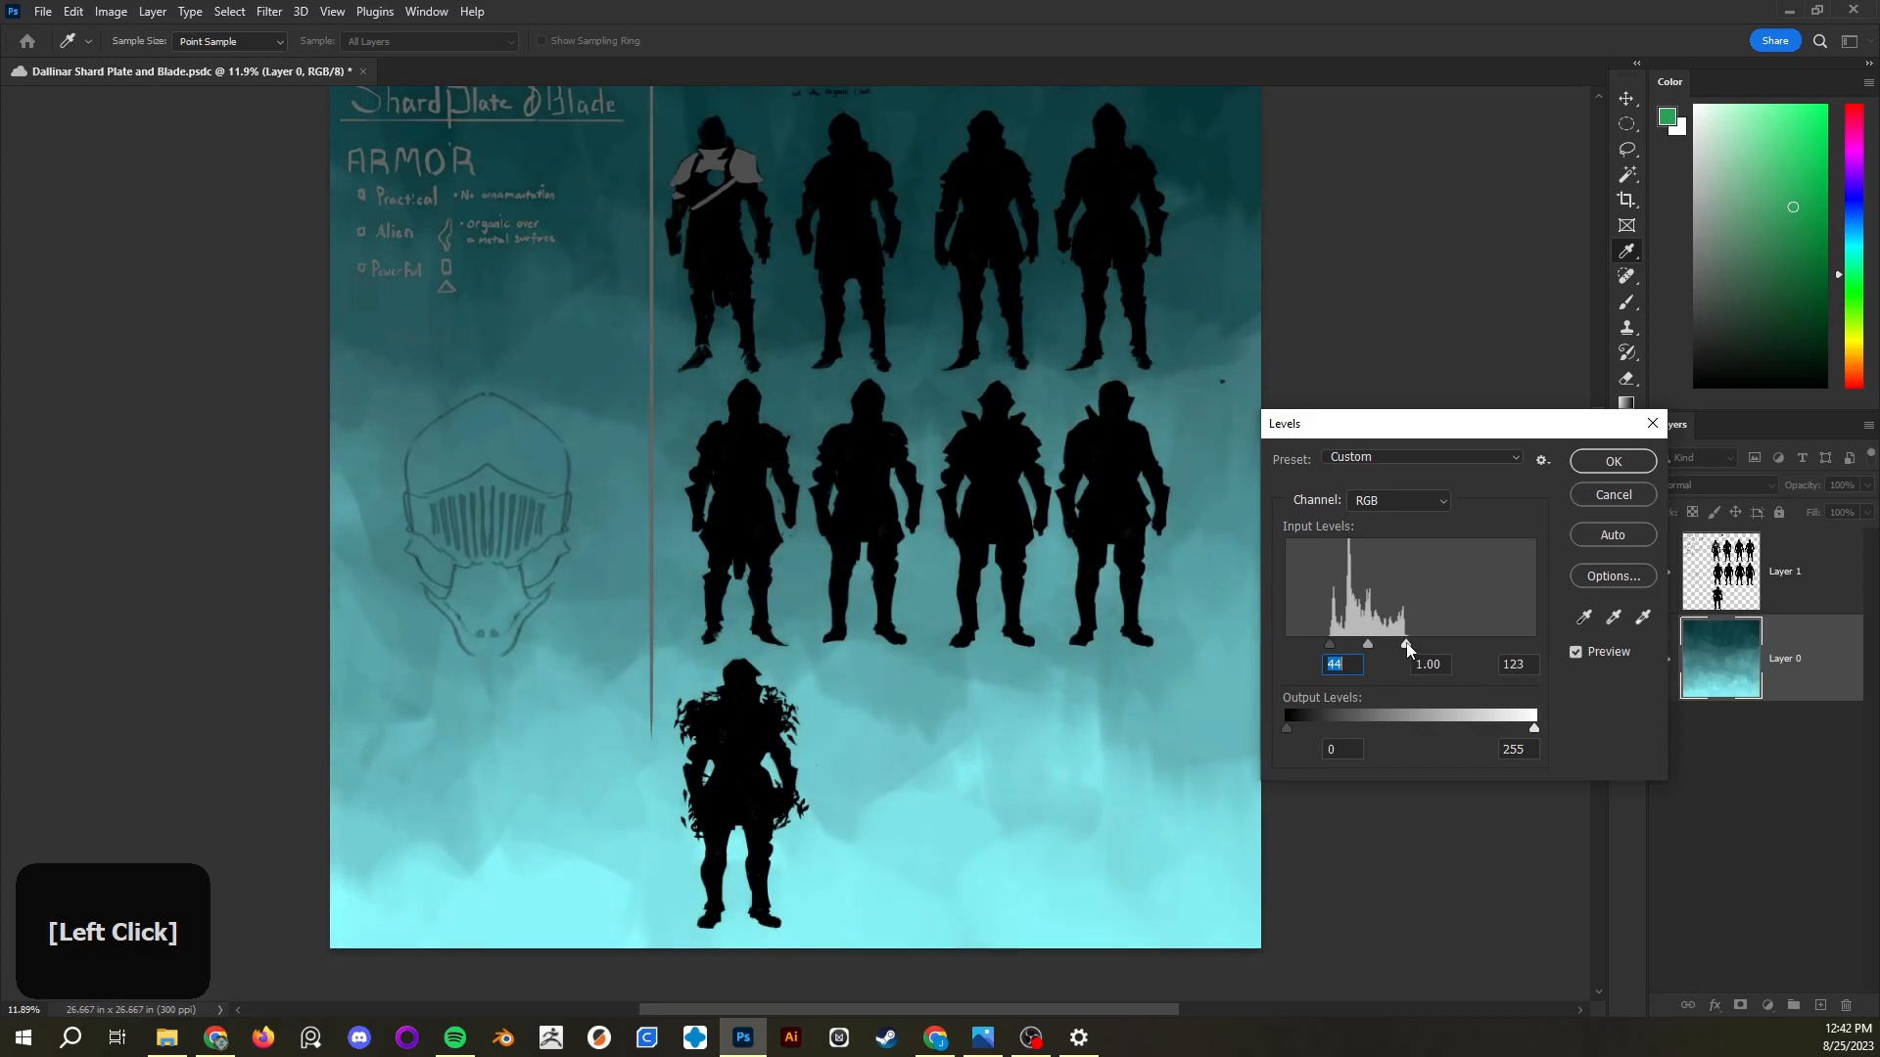
pyautogui.click(1407, 644)
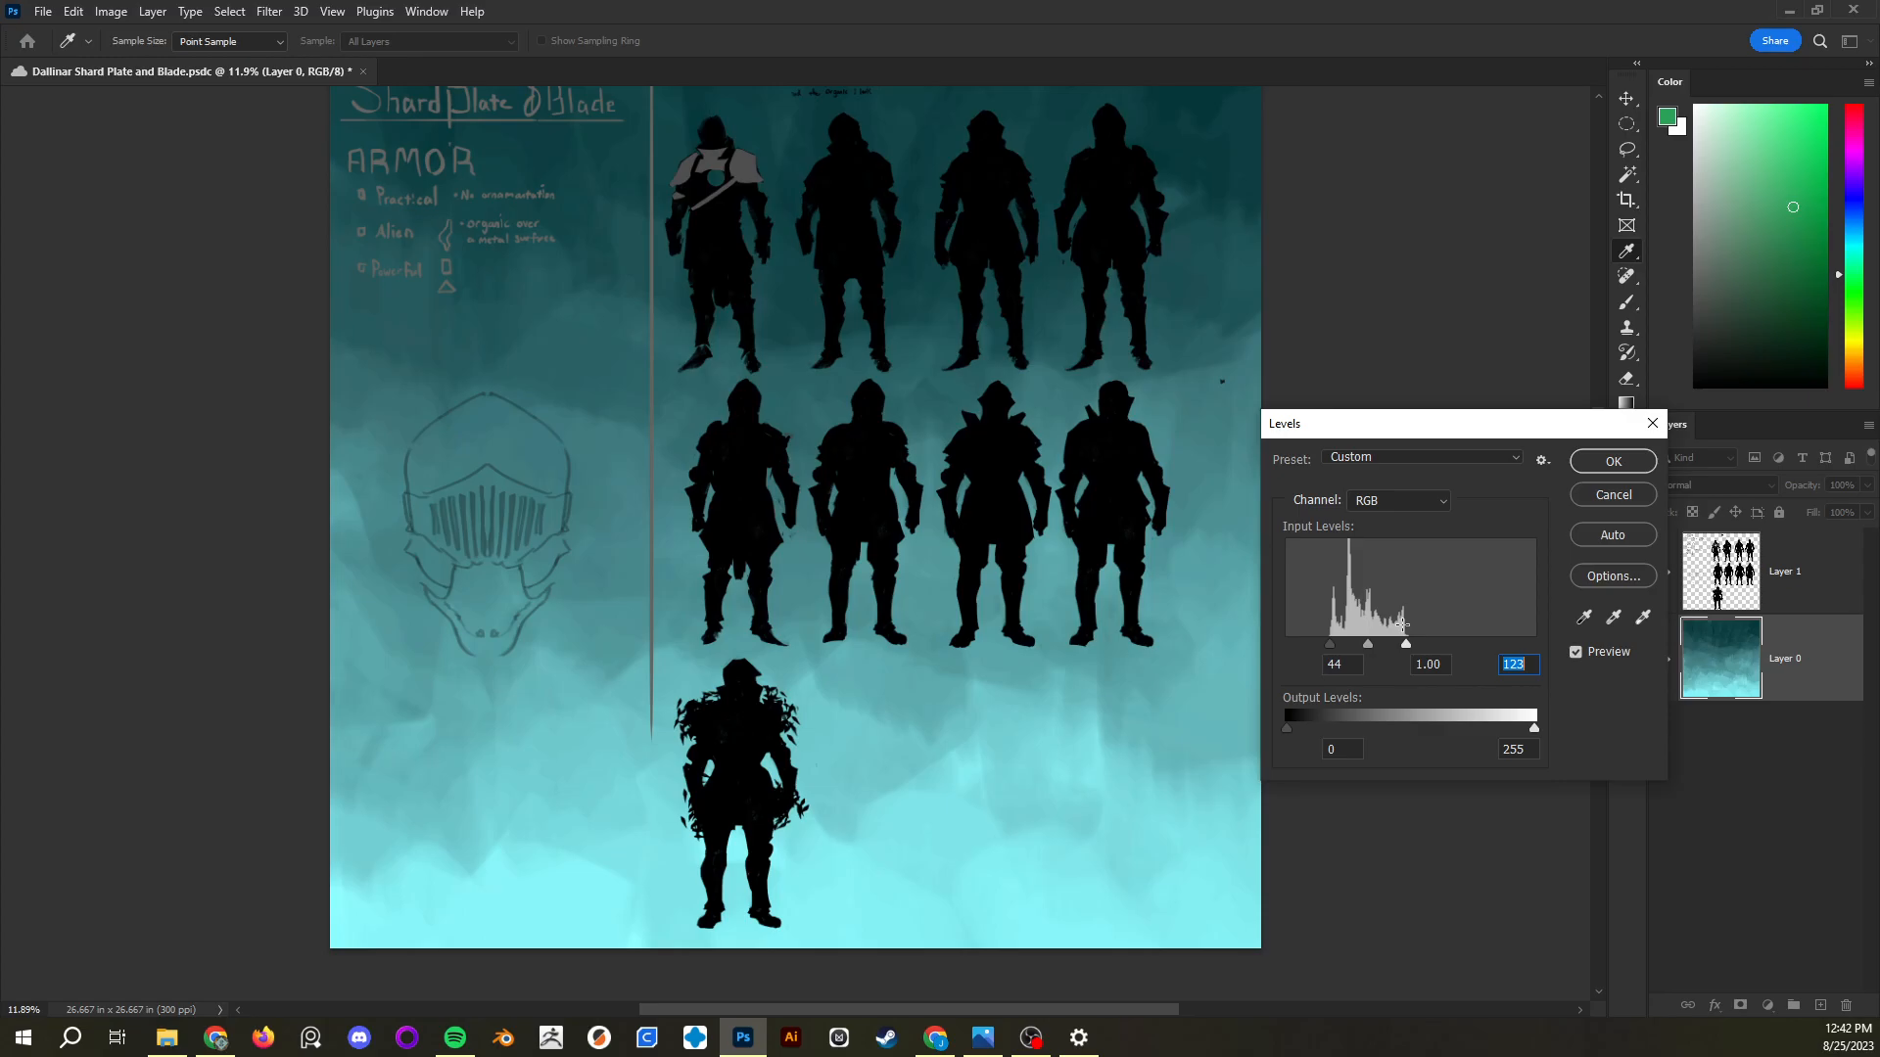
pyautogui.moveTo(1368, 651)
pyautogui.mouseDown()
pyautogui.moveTo(1343, 651)
pyautogui.moveTo(1396, 646)
pyautogui.moveTo(1340, 648)
pyautogui.moveTo(1388, 647)
pyautogui.moveTo(1355, 647)
pyautogui.moveTo(1371, 648)
pyautogui.mouseUp()
pyautogui.click(1627, 496)
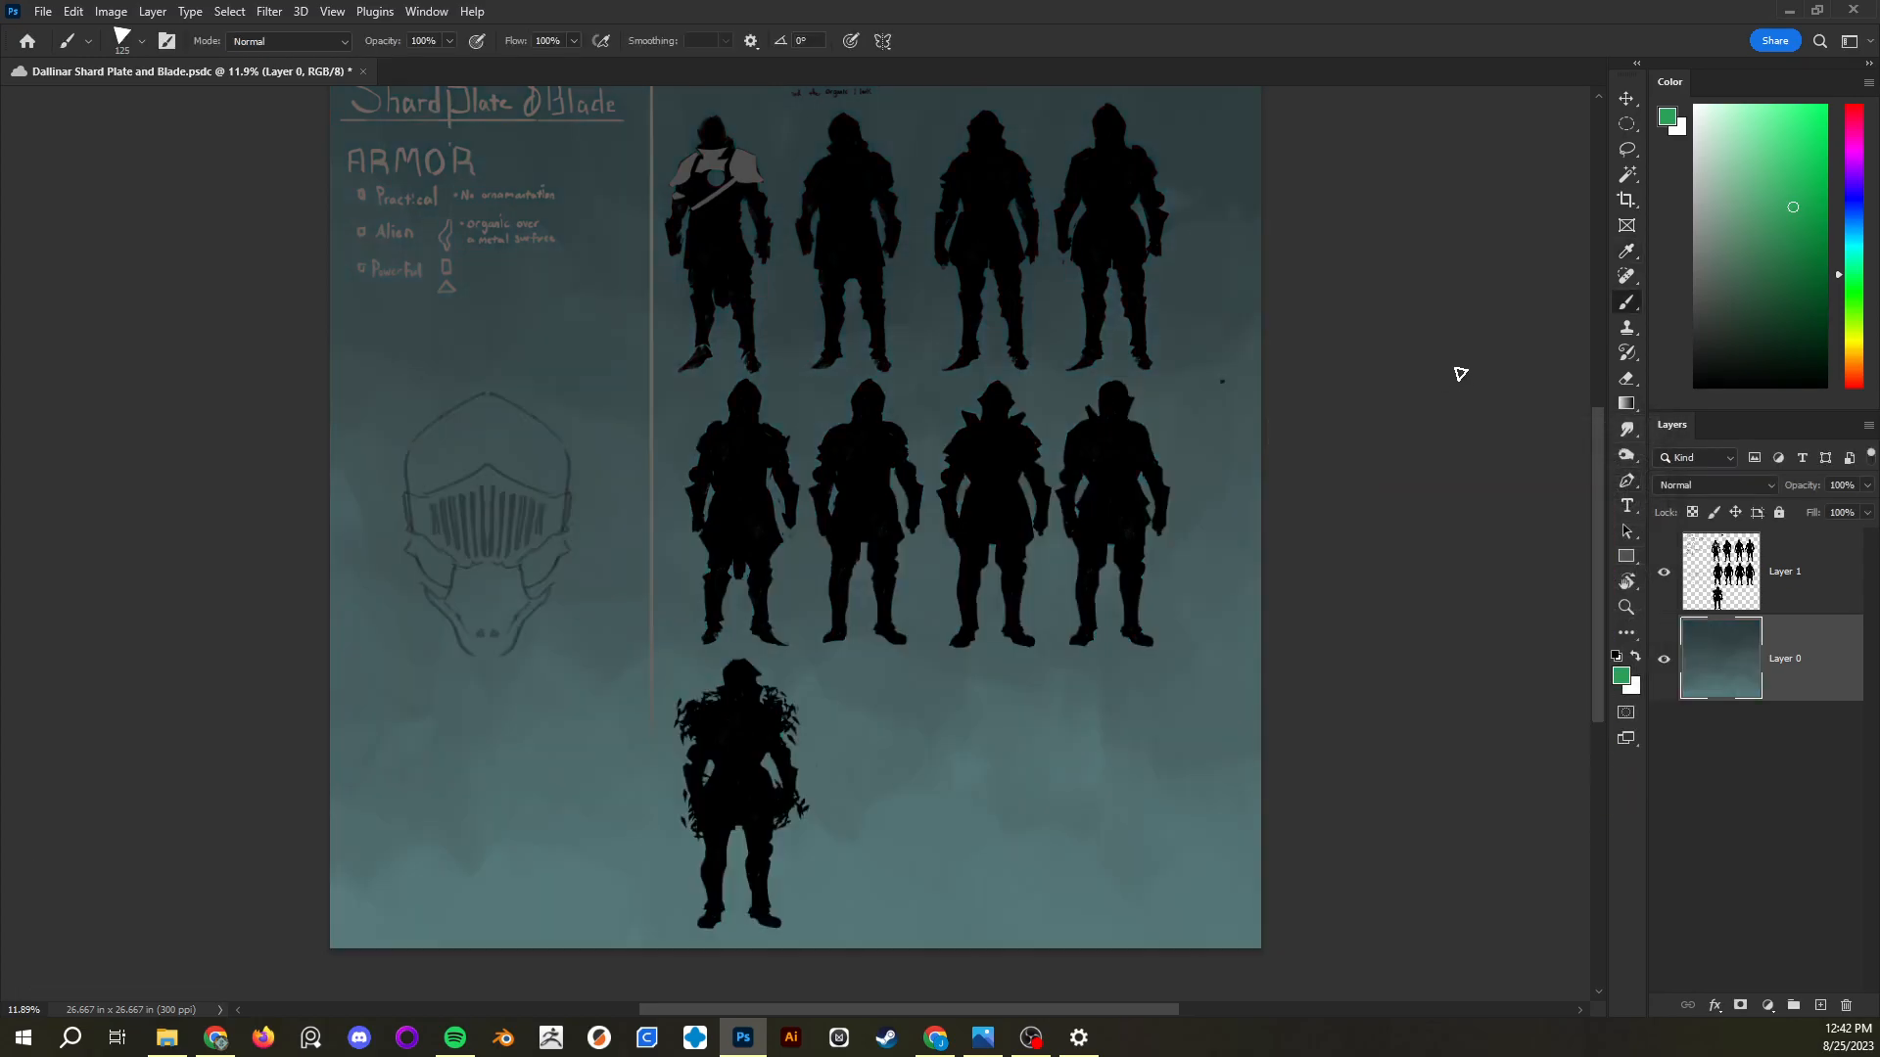
# Open Curves for Layer 0 and bend the RGB curve into an S shape, with the upper point at input 164, output 190
pyautogui.click(111, 12)
pyautogui.click(149, 62)
pyautogui.click(406, 103)
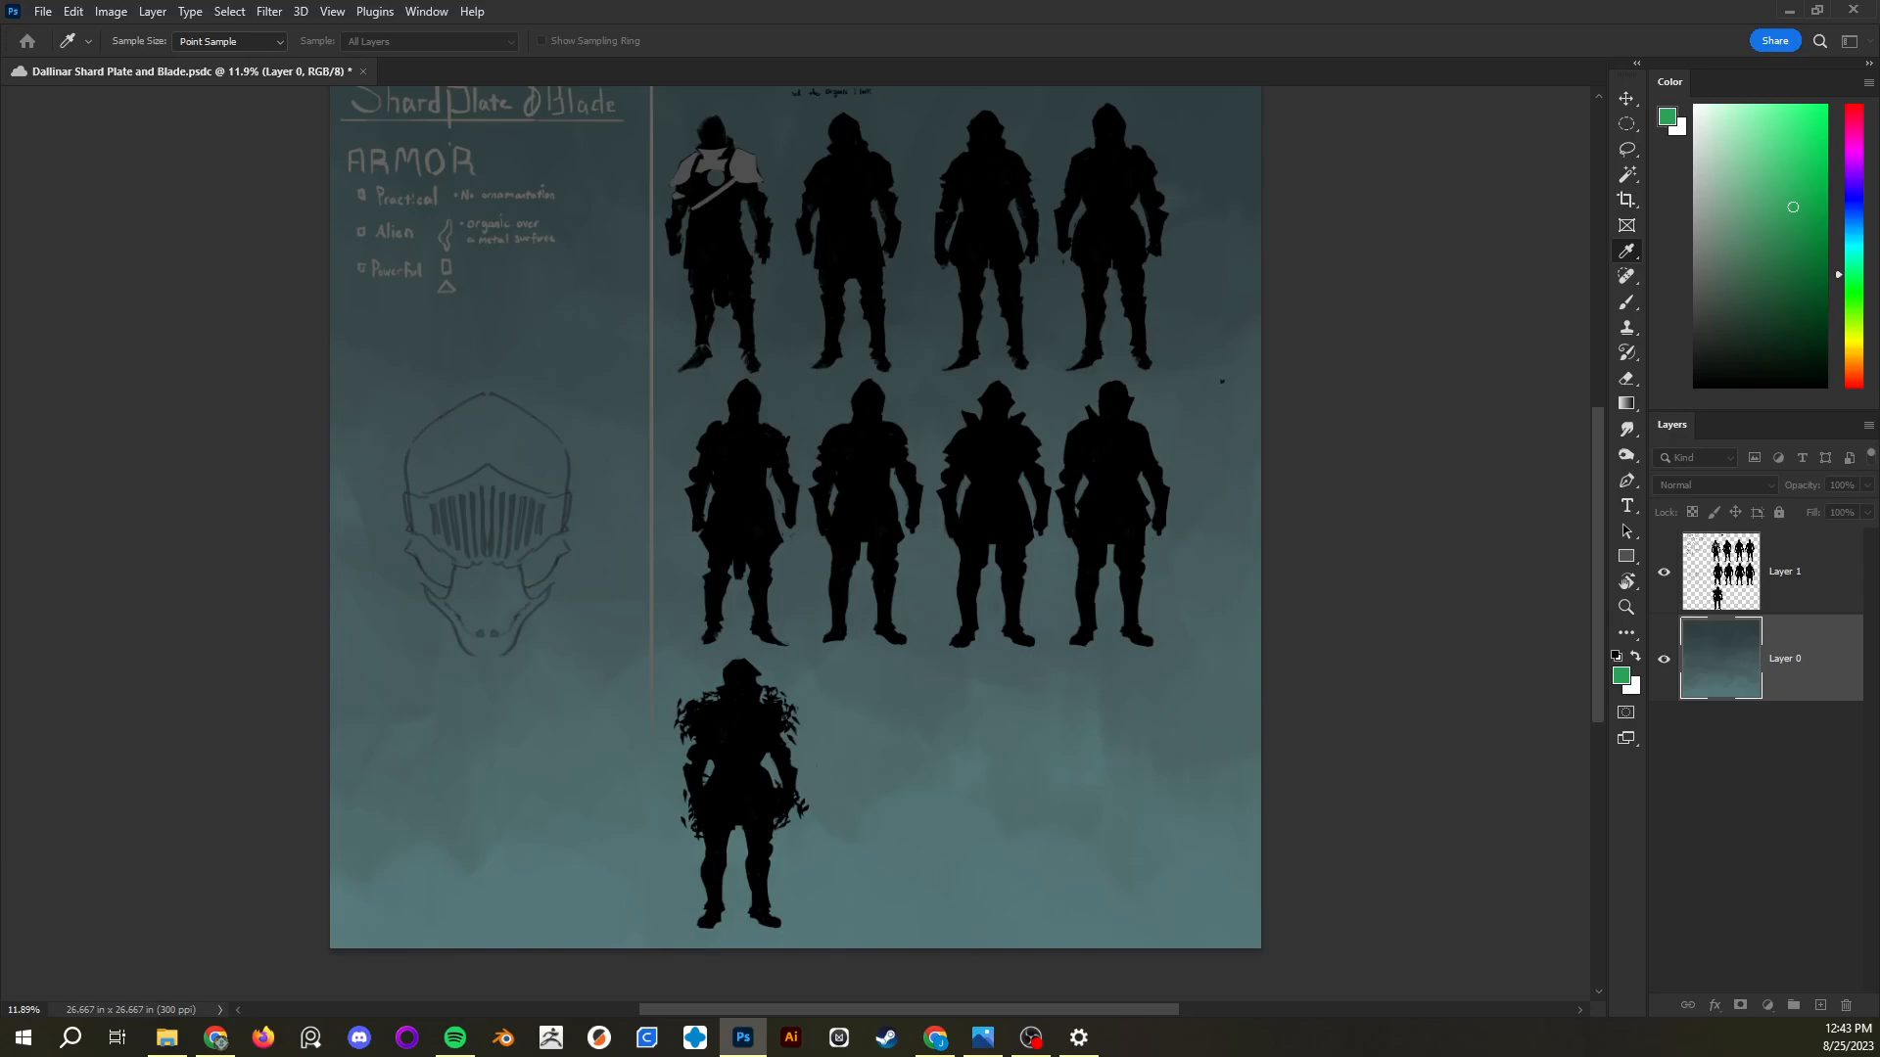
pyautogui.moveTo(820, 245); pyautogui.dragTo(1175, 309)
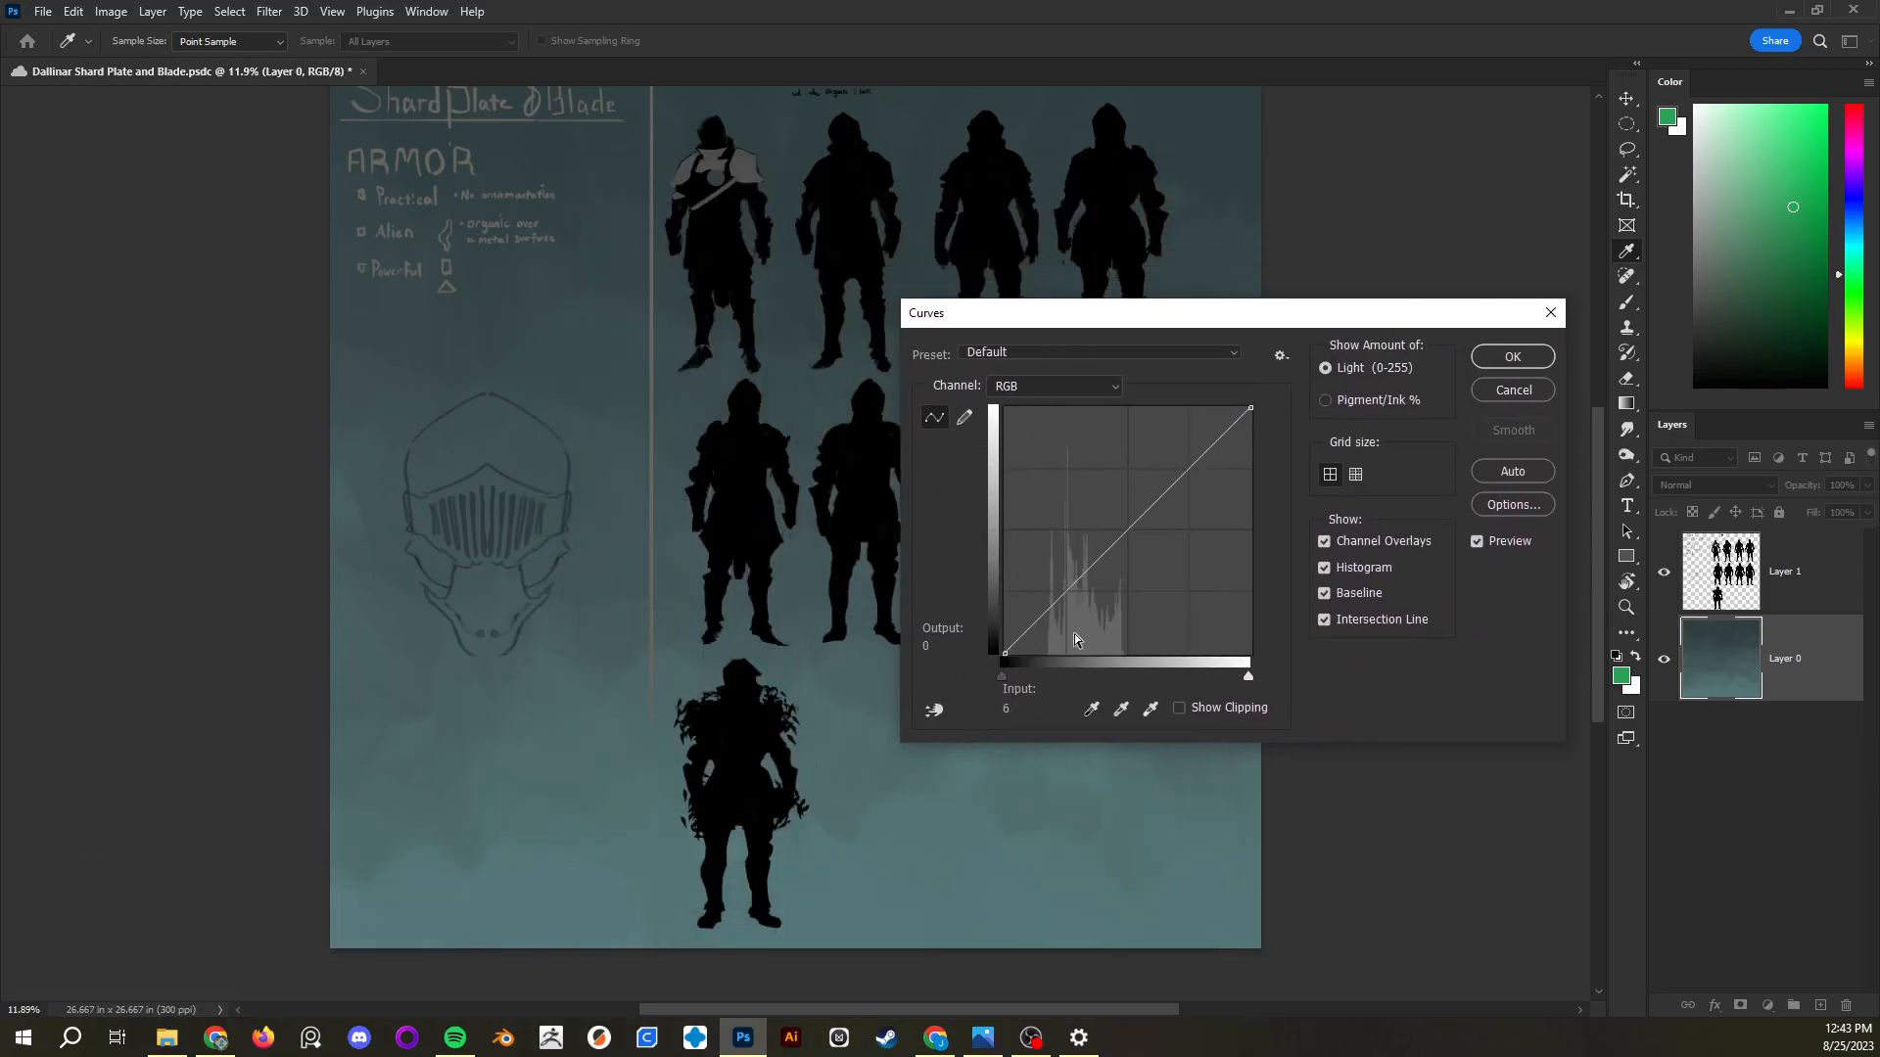
pyautogui.moveTo(1239, 682)
pyautogui.mouseDown()
pyautogui.moveTo(1183, 681)
pyautogui.moveTo(1249, 679)
pyautogui.mouseUp()
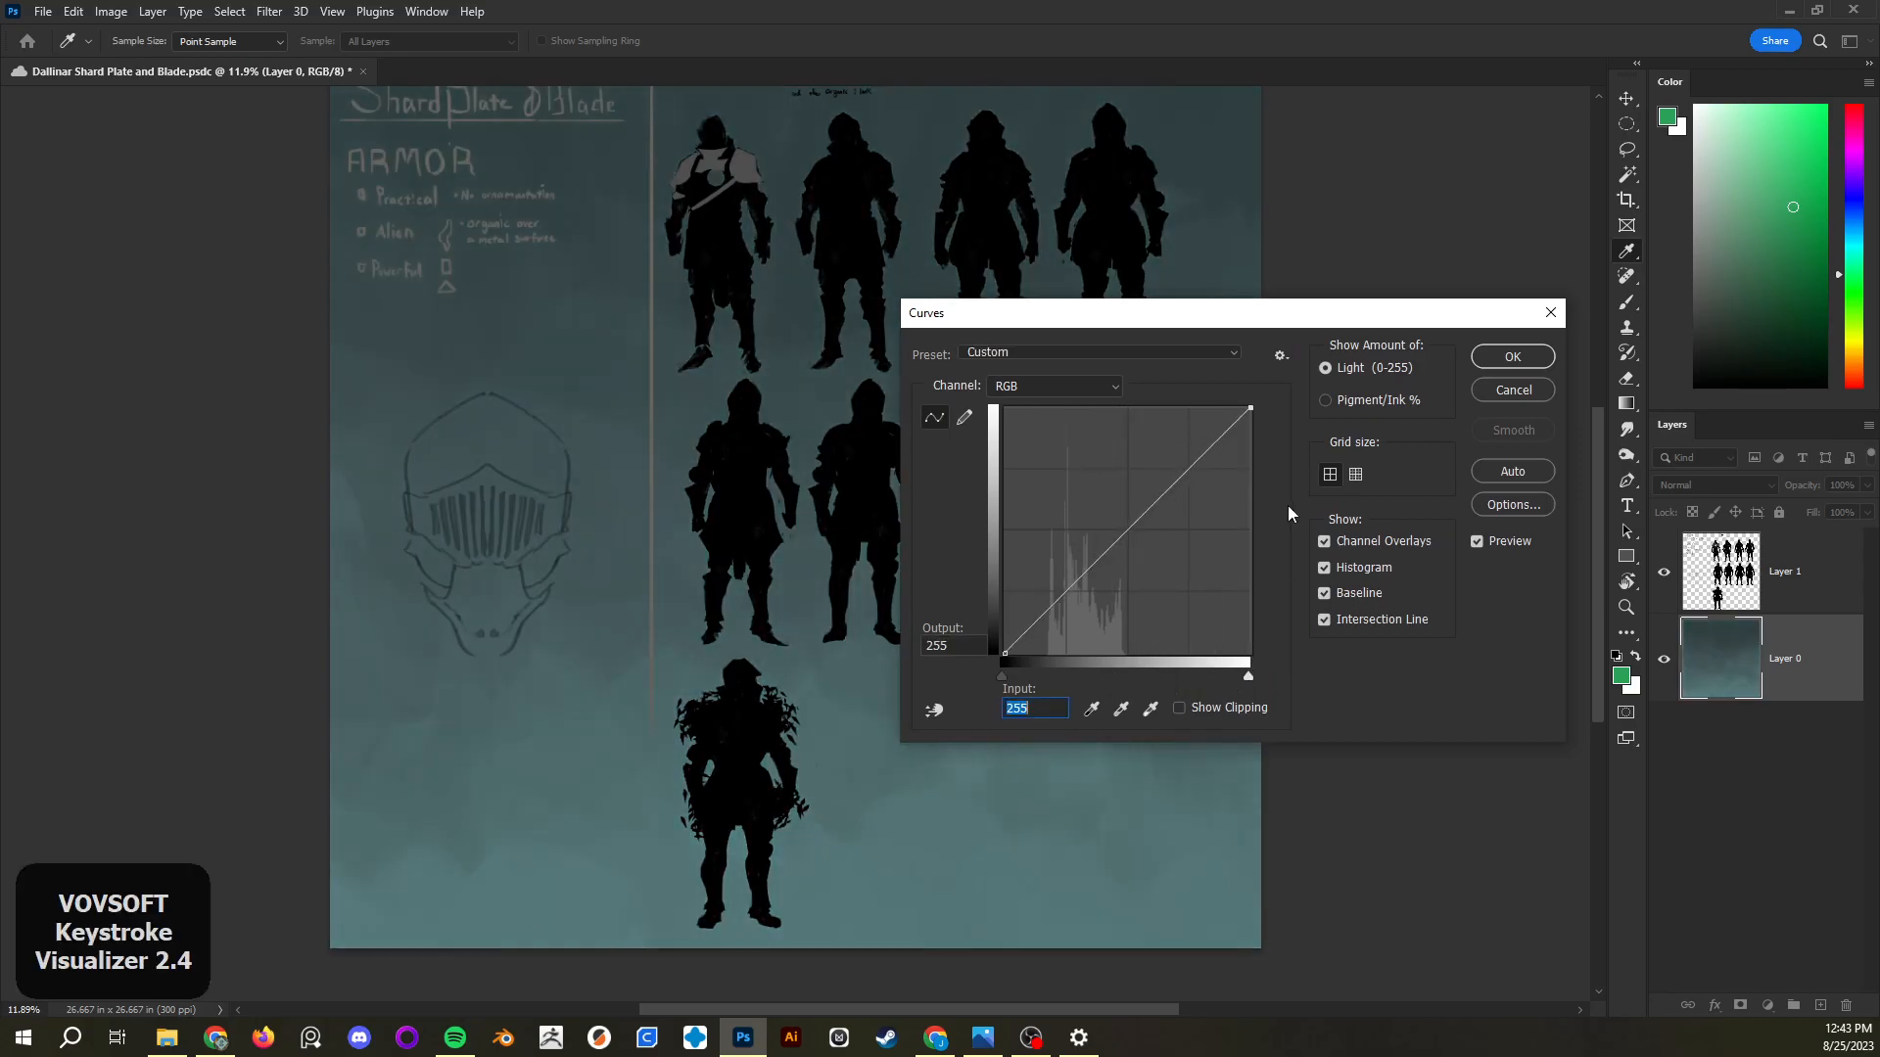
pyautogui.moveTo(1166, 481); pyautogui.dragTo(1176, 509)
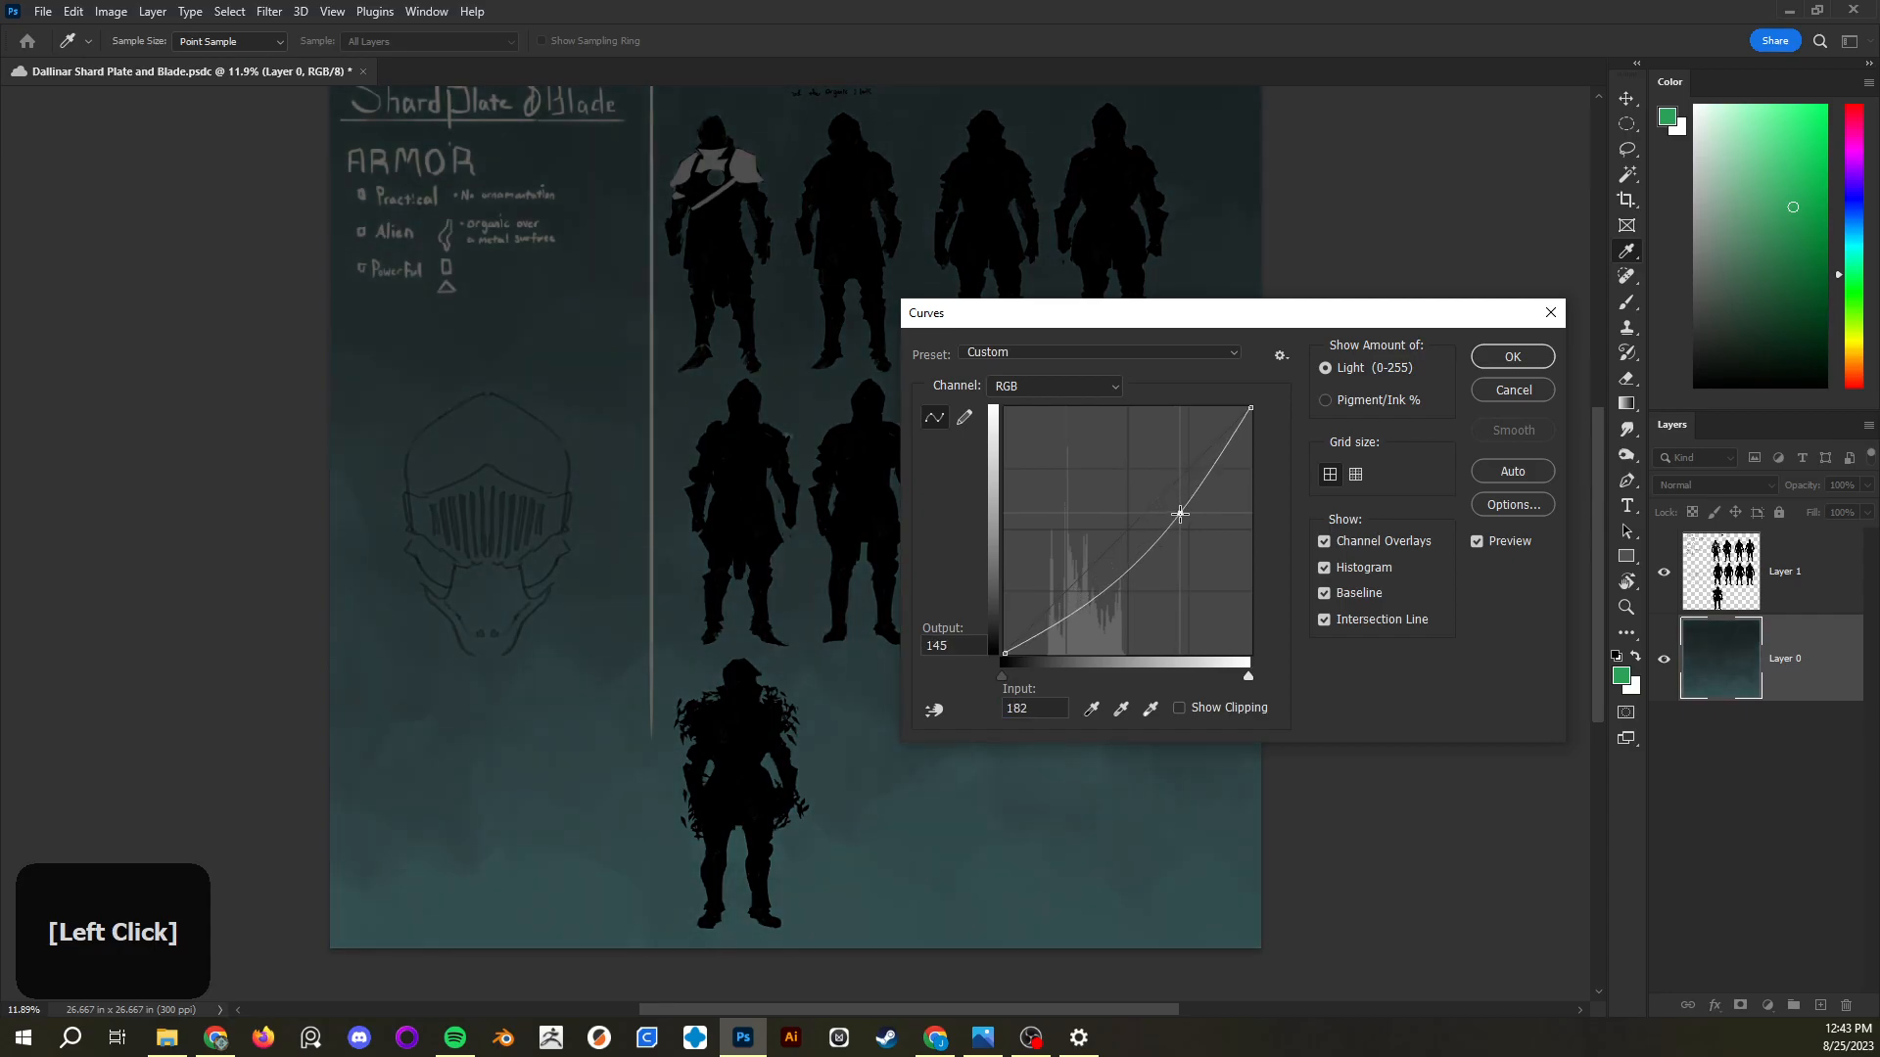
pyautogui.moveTo(1115, 571)
pyautogui.mouseDown()
pyautogui.moveTo(1087, 545)
pyautogui.moveTo(1113, 574)
pyautogui.mouseUp()
pyautogui.moveTo(1176, 510); pyautogui.dragTo(1164, 470)
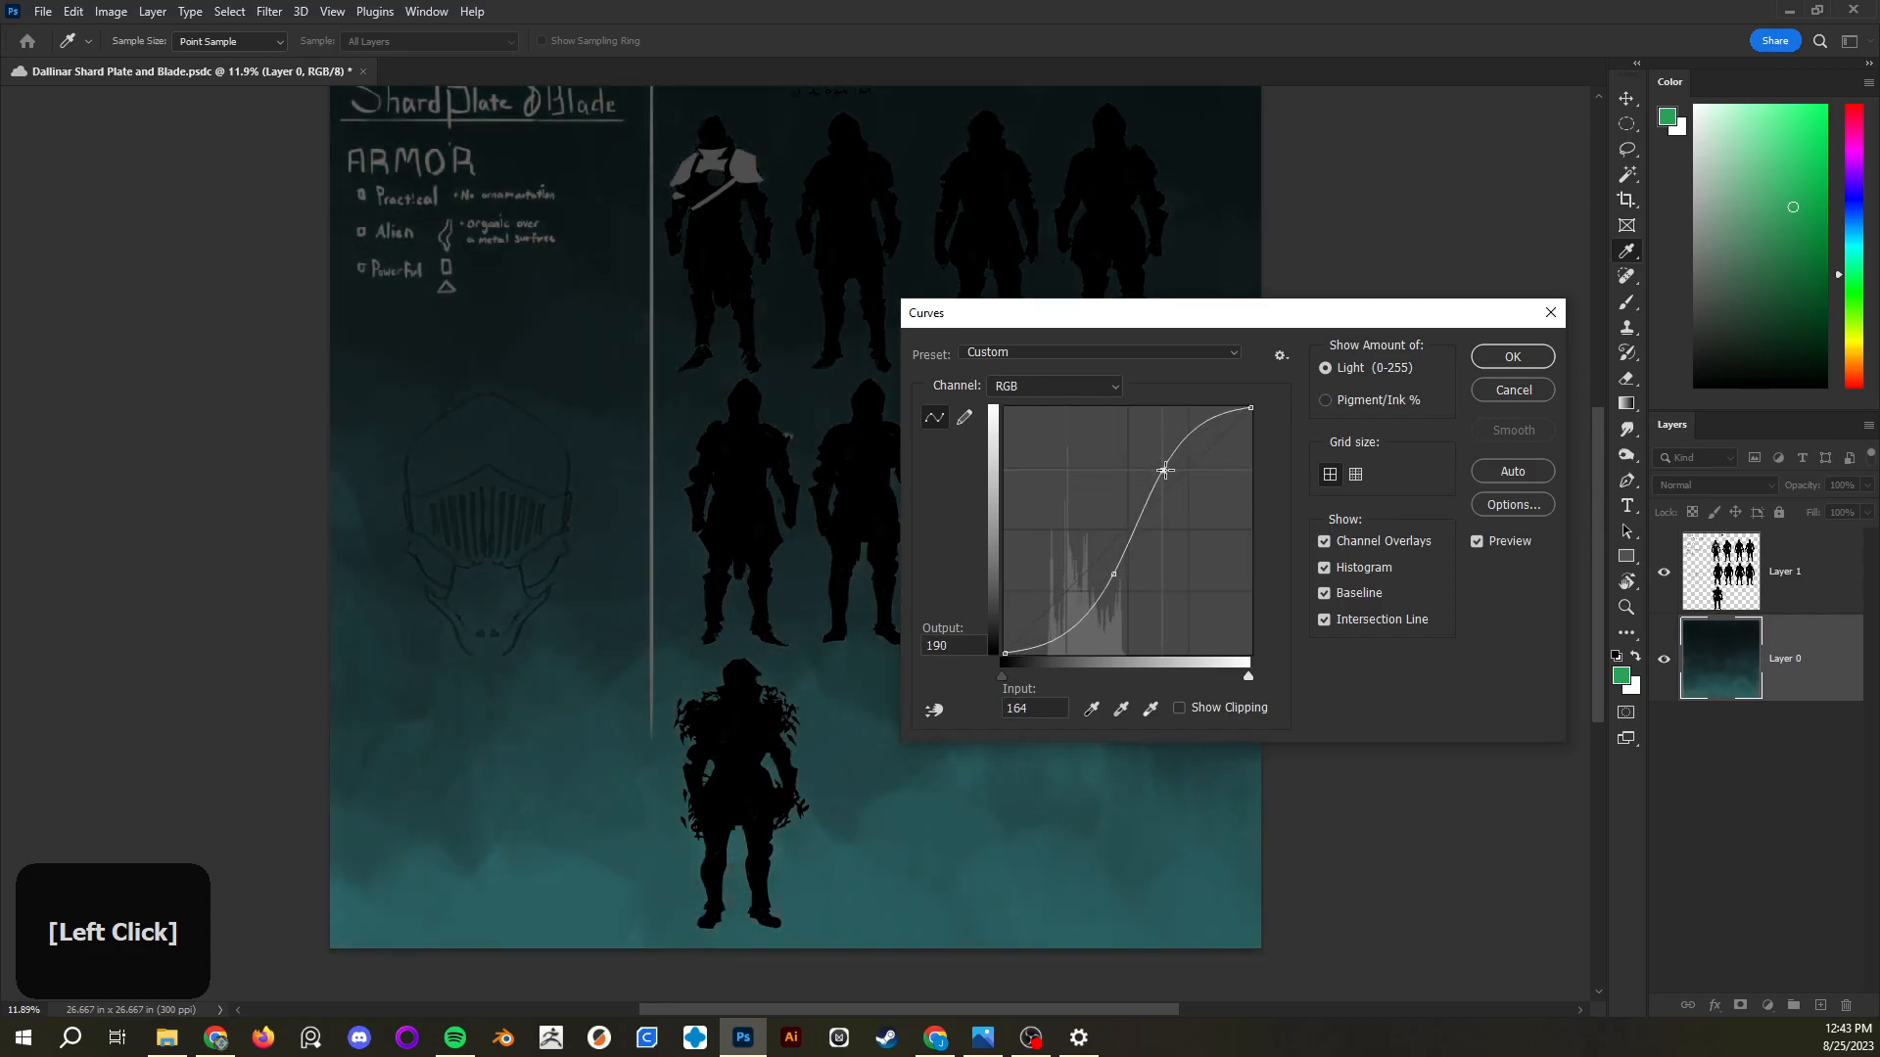
# Reshape the curve's lower and upper points, add a midpoint at input 122, output 135, and cancel Curves
pyautogui.moveTo(1122, 570); pyautogui.dragTo(1072, 610)
pyautogui.moveTo(1163, 471); pyautogui.dragTo(1173, 442)
pyautogui.click(1123, 530)
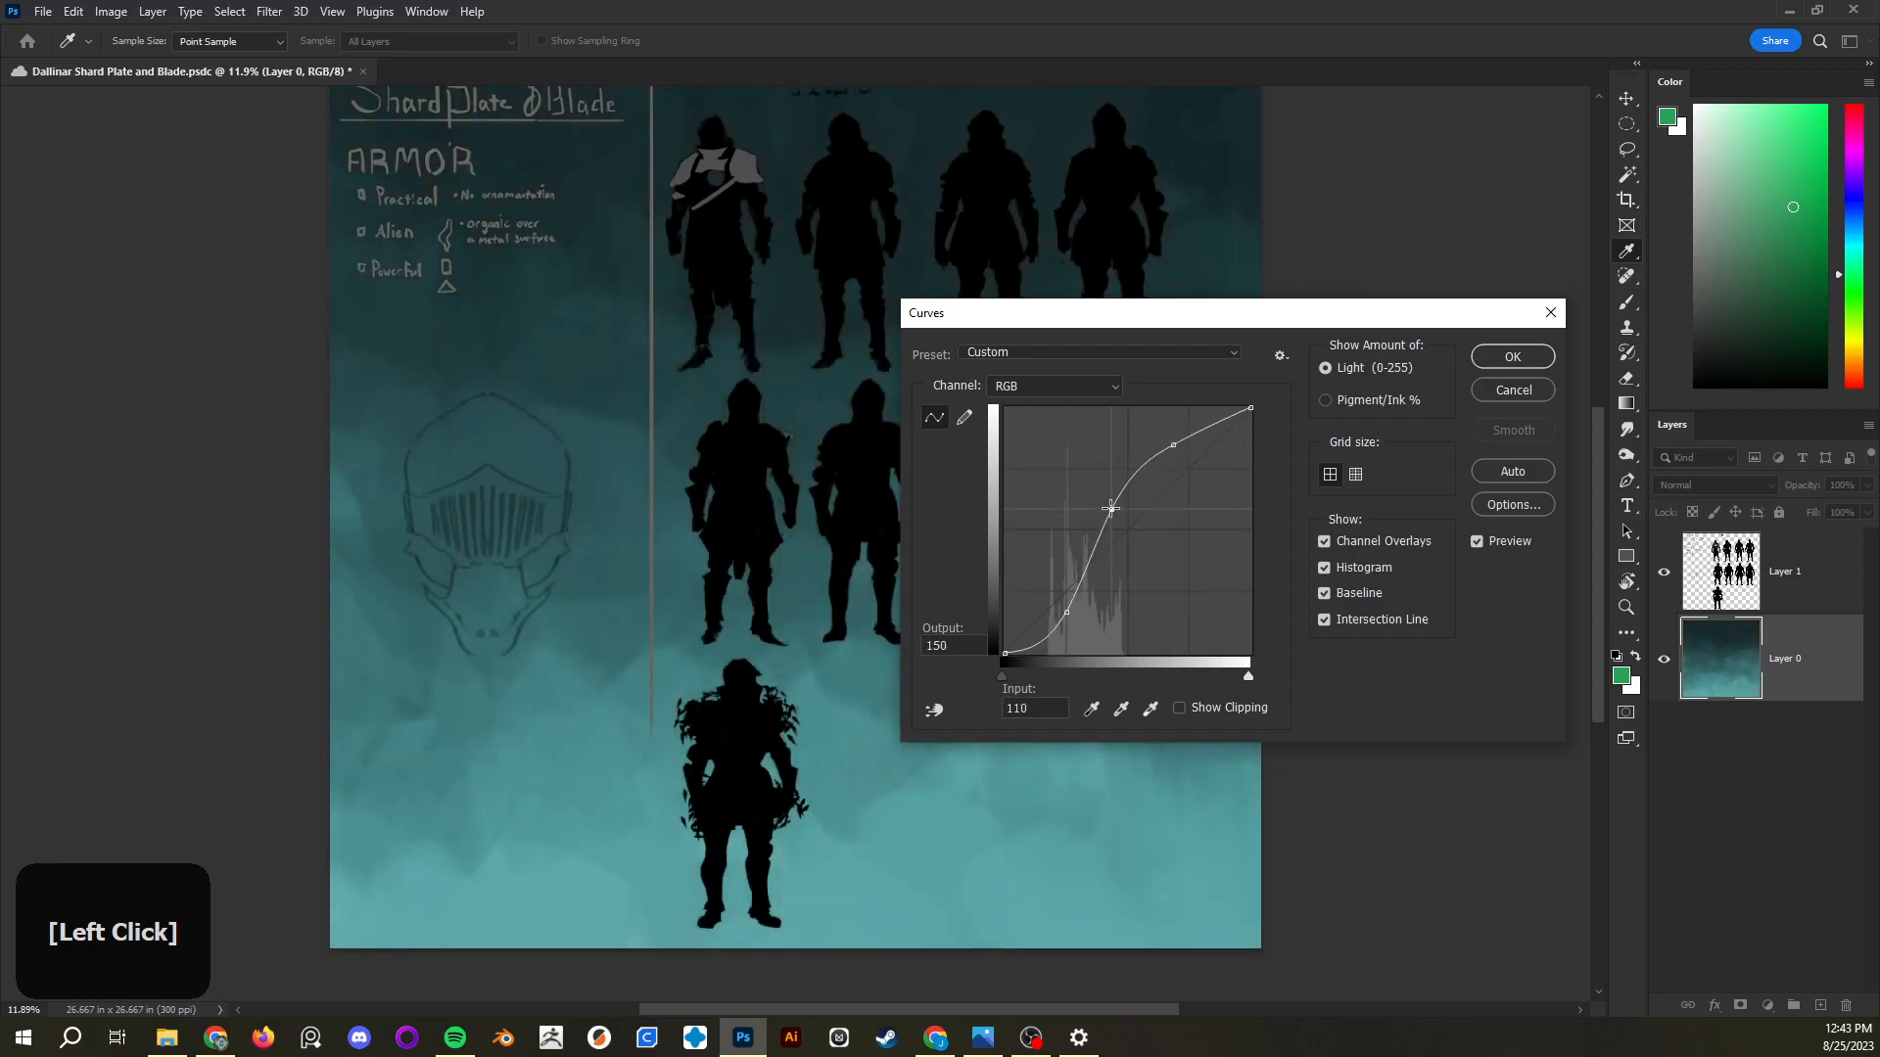
pyautogui.moveTo(1123, 530); pyautogui.dragTo(1122, 523)
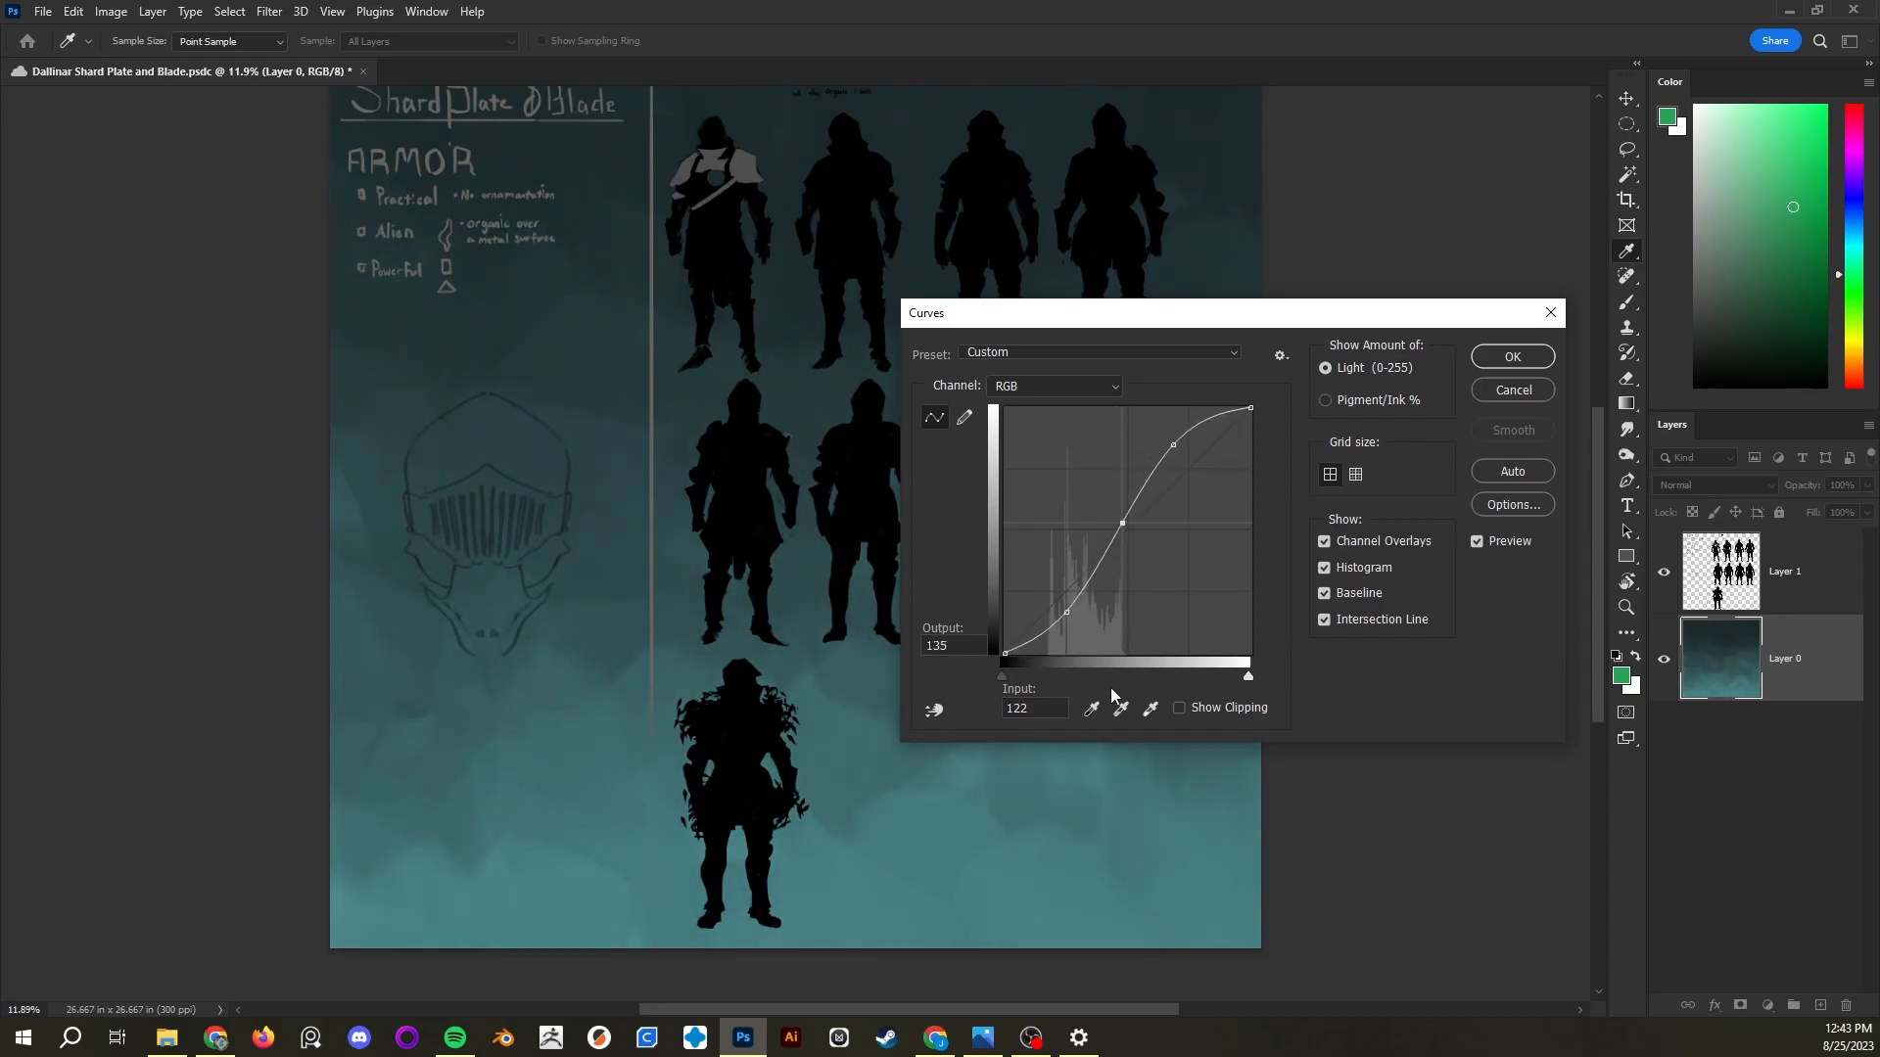
pyautogui.click(1481, 388)
# Reopen Curves for Layer 0, sampling a black point on the lowest figure and a white point on the first figure's chest
pyautogui.click(110, 11)
pyautogui.moveTo(152, 63)
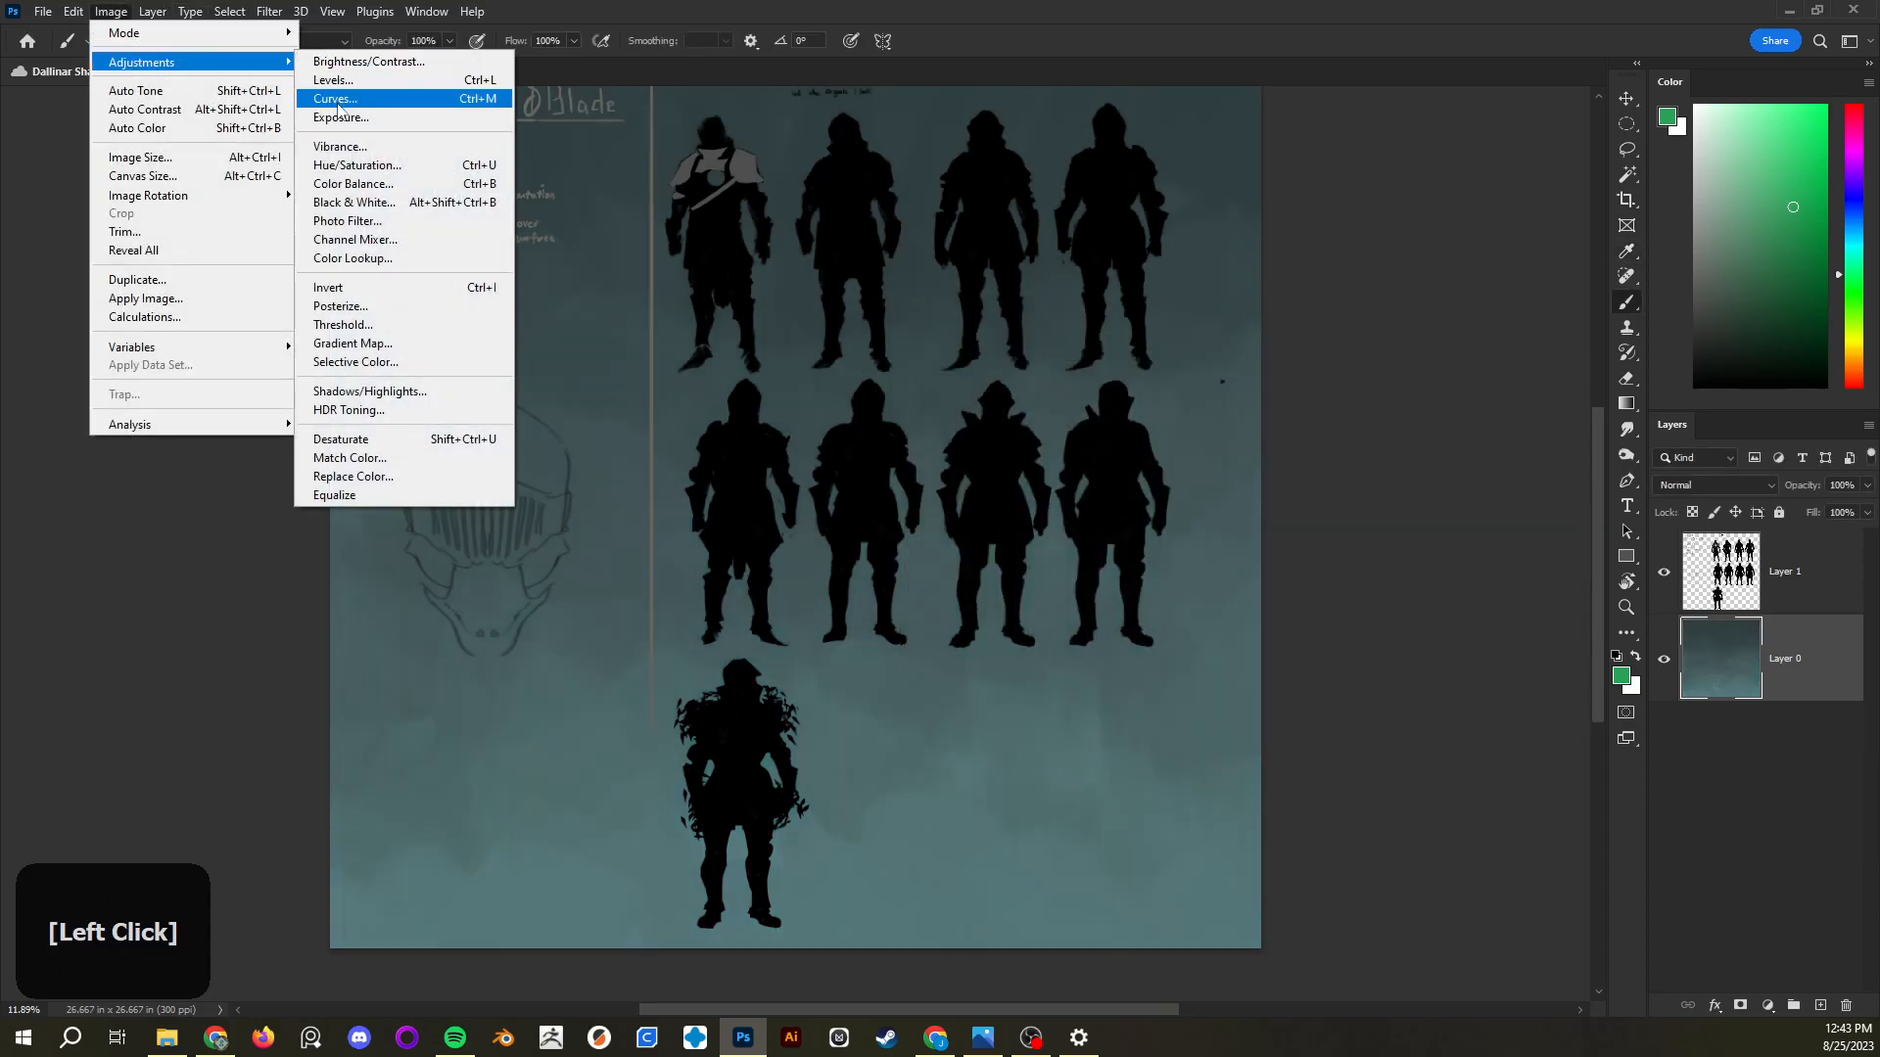
pyautogui.click(337, 101)
pyautogui.click(1089, 712)
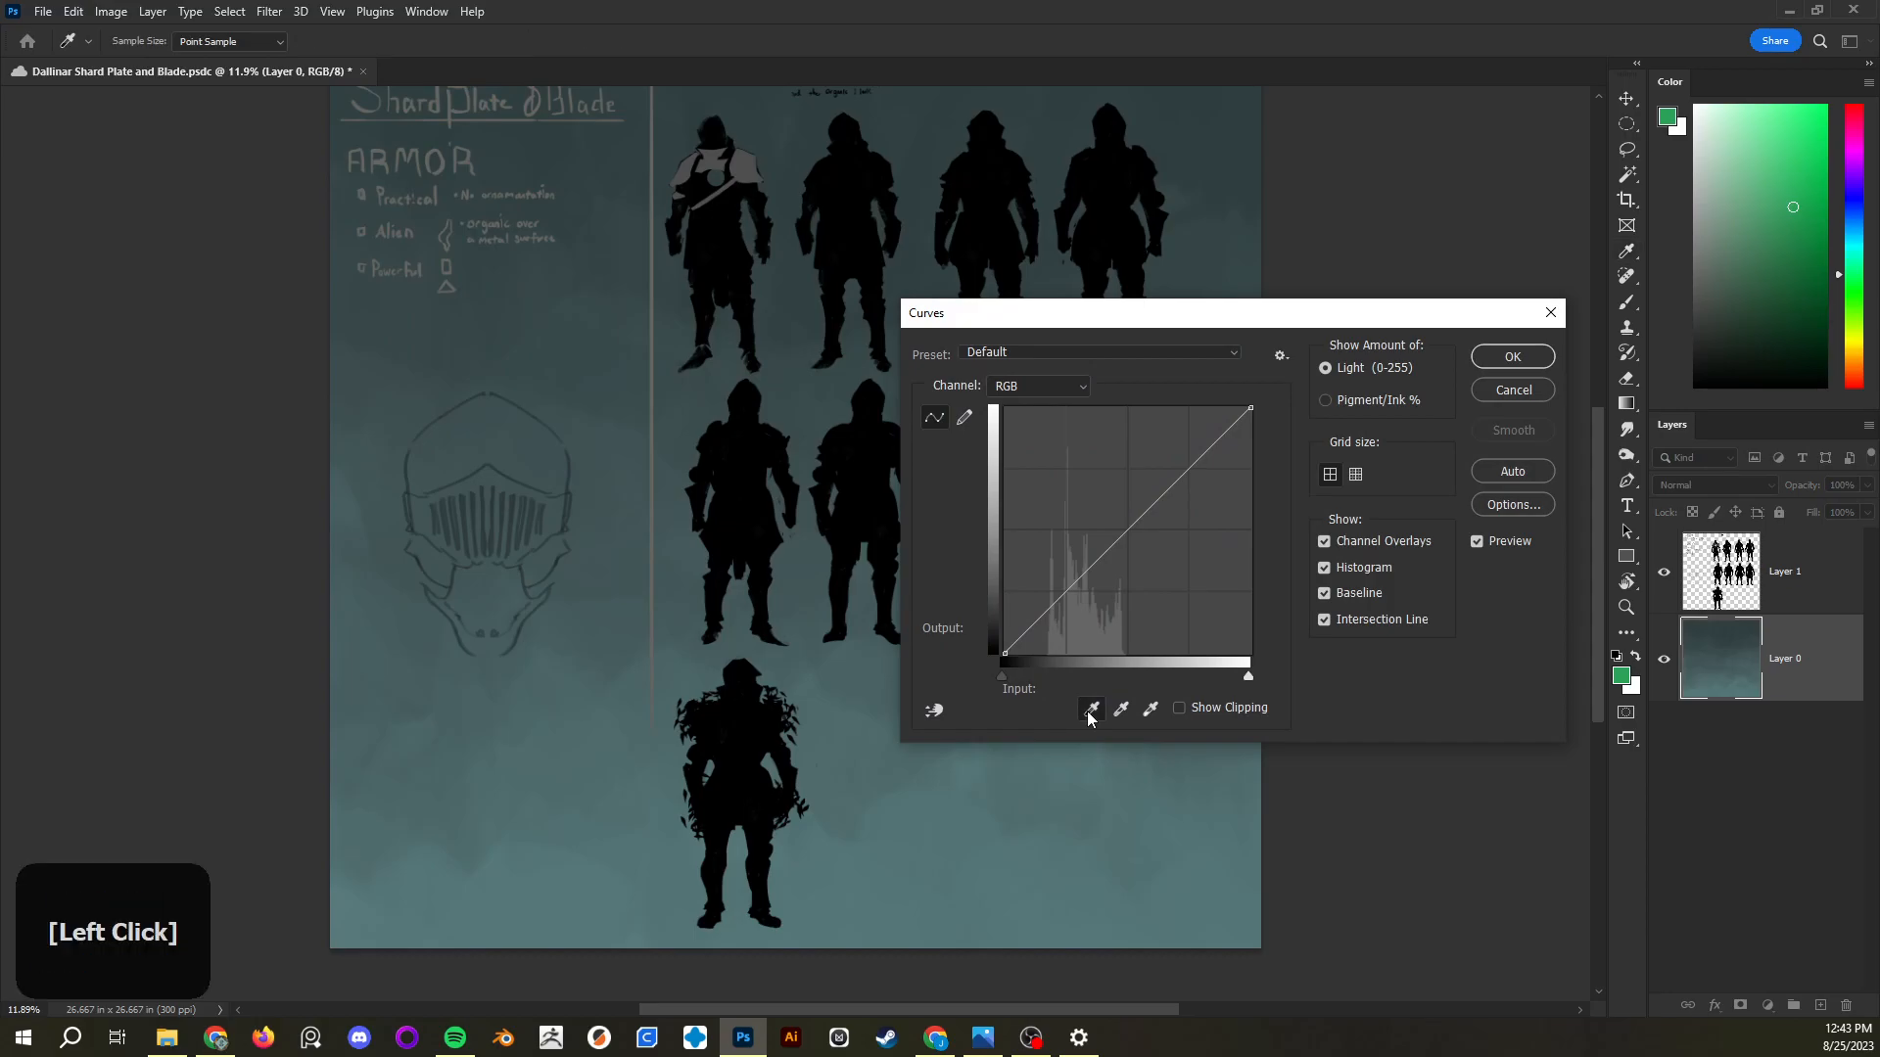
pyautogui.click(747, 721)
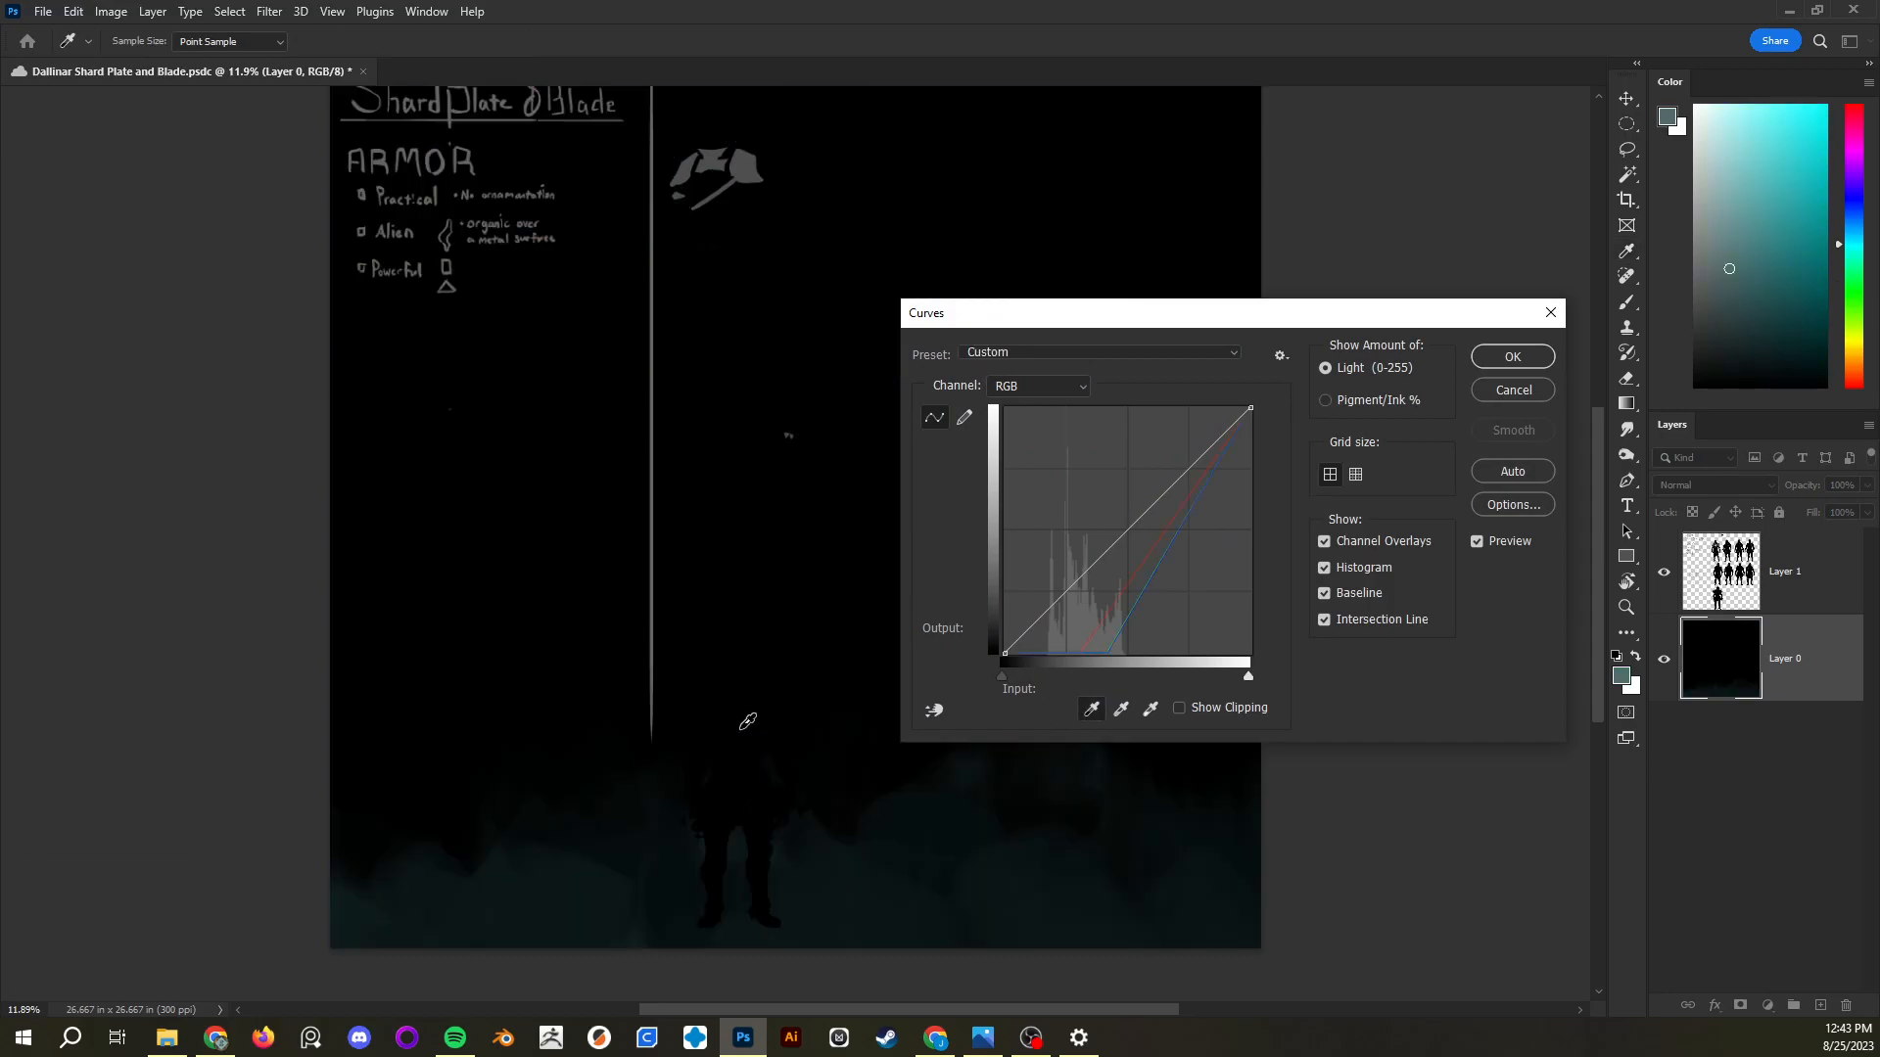
pyautogui.click(1151, 709)
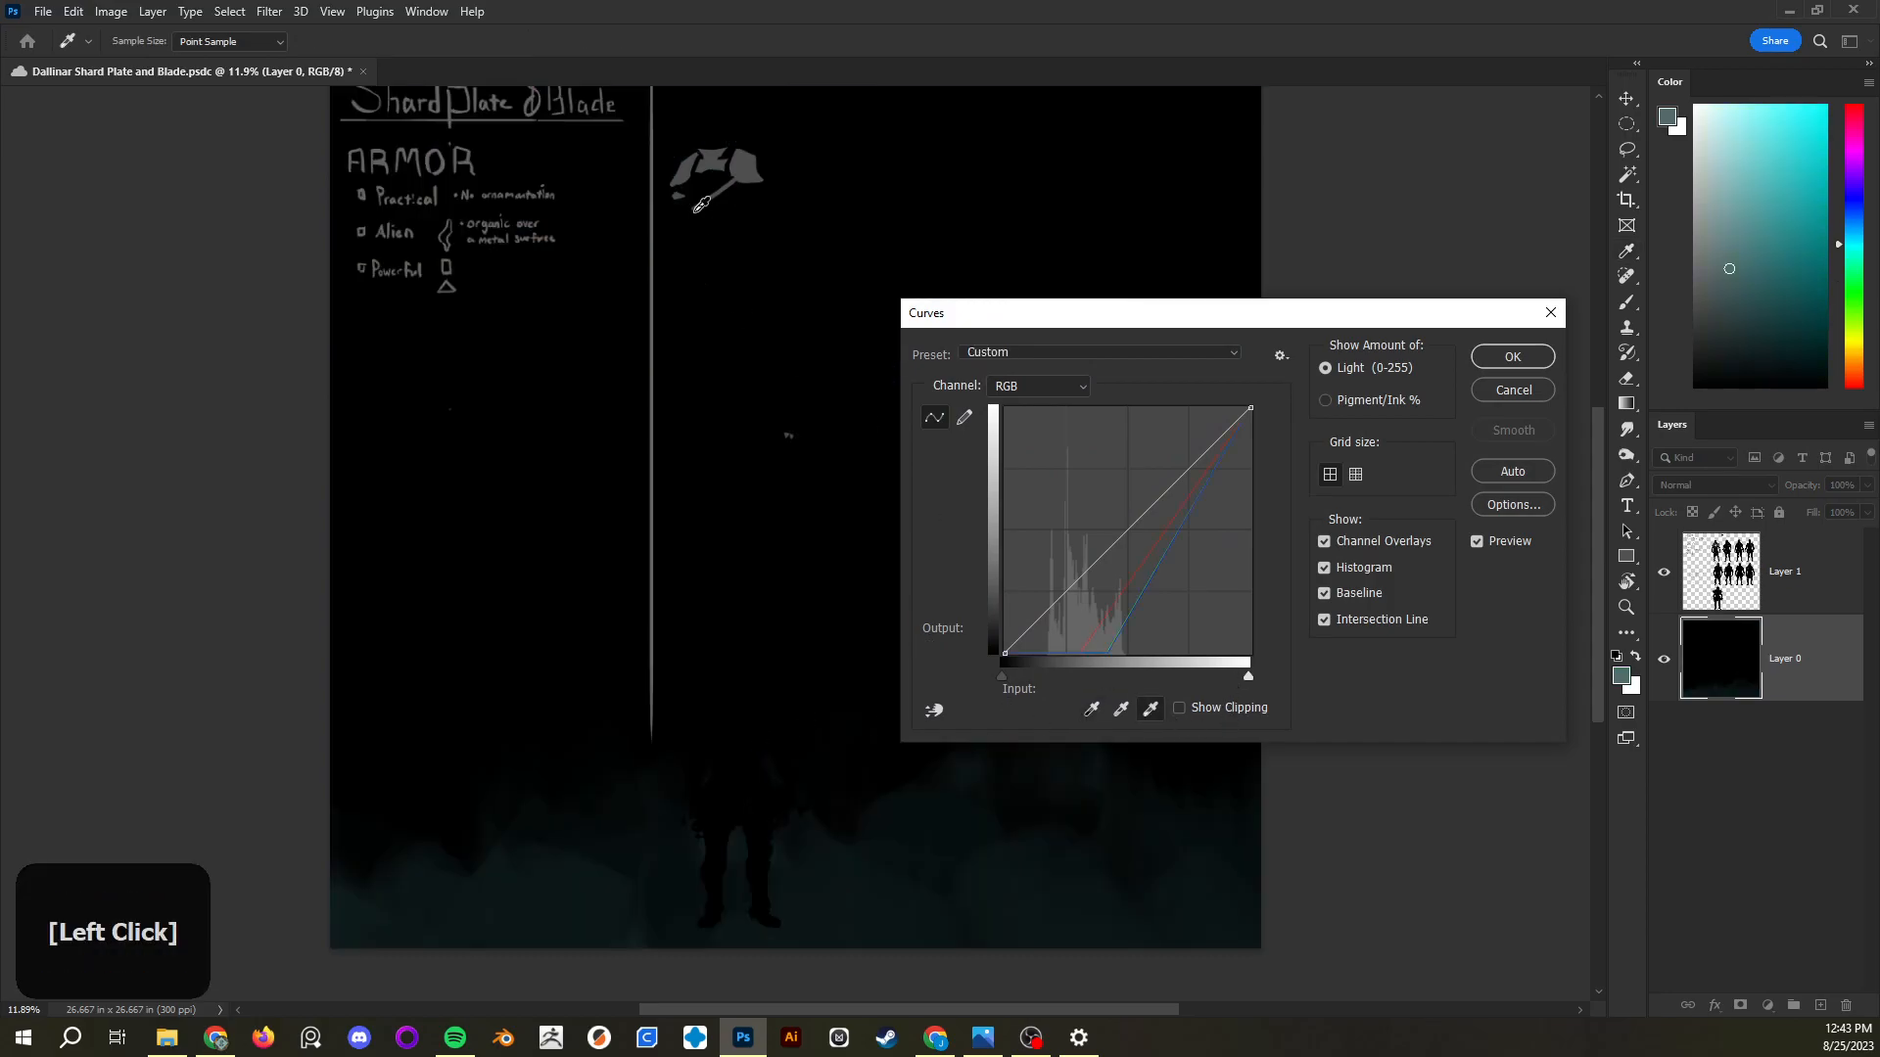
pyautogui.click(719, 159)
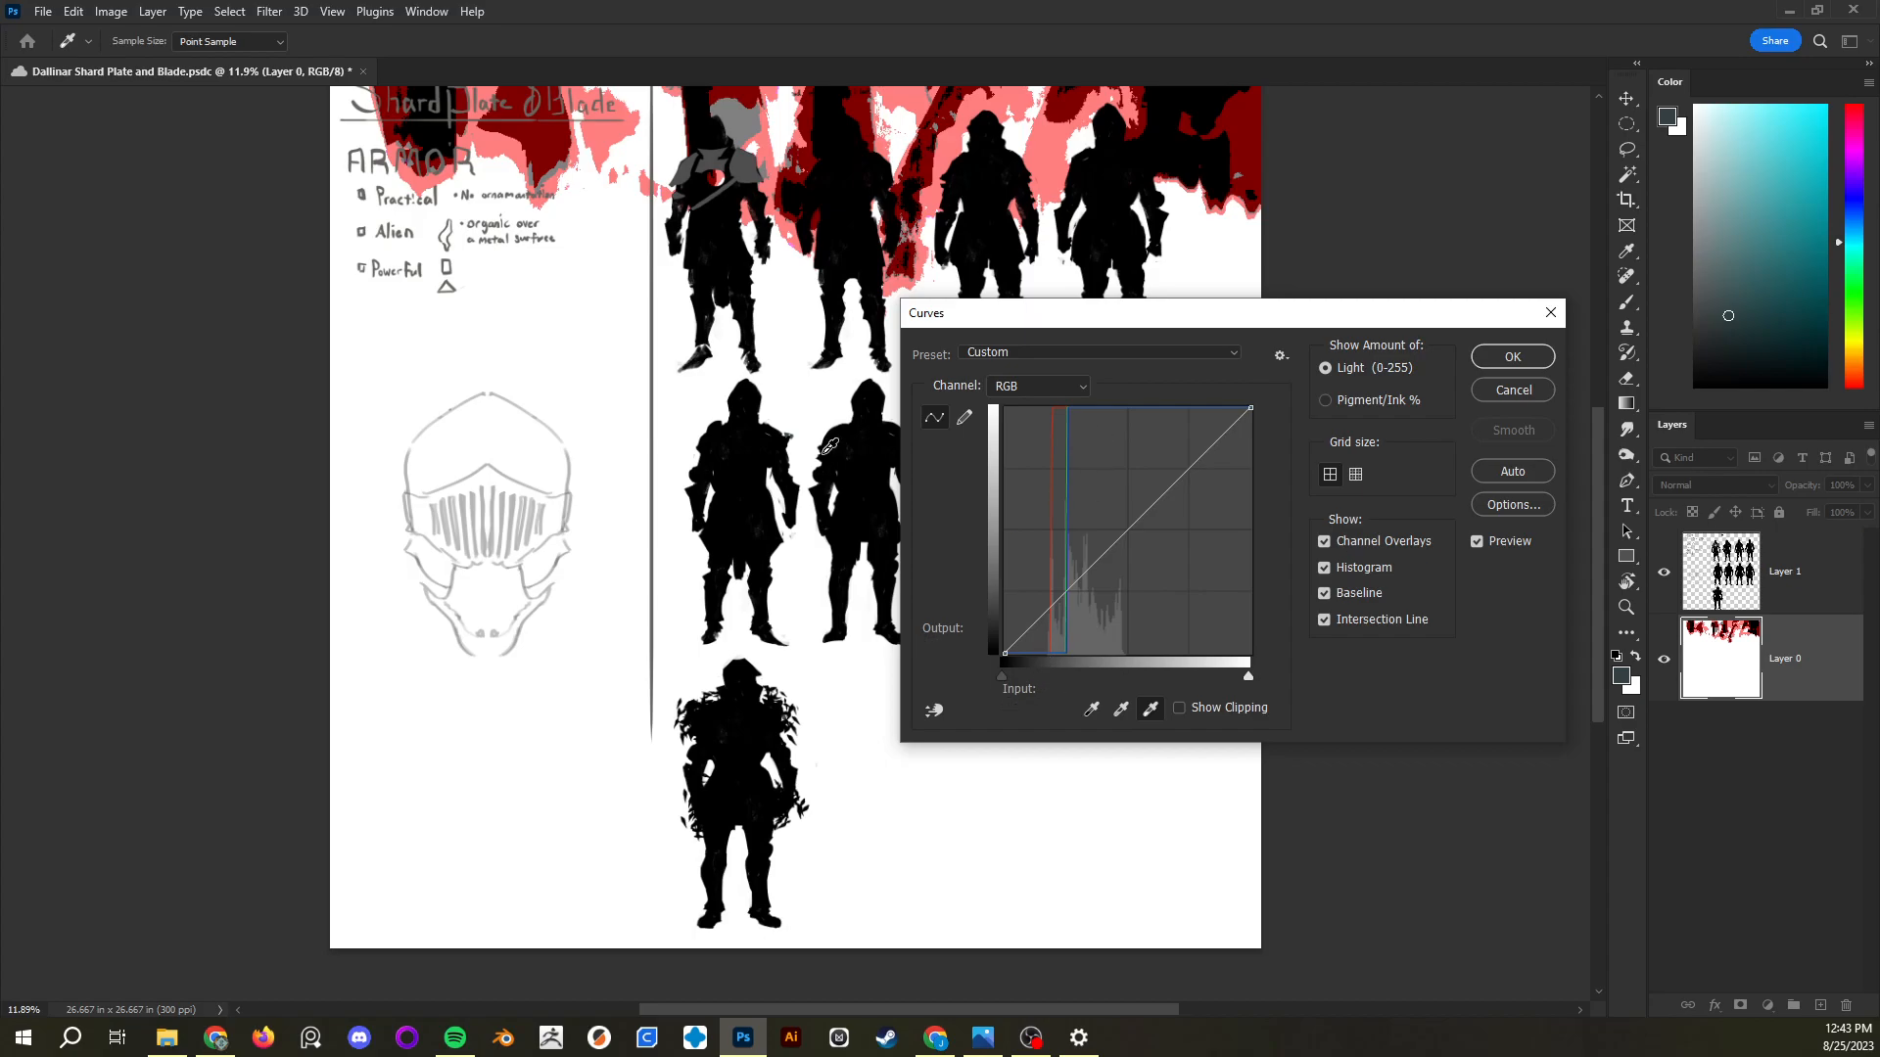
# Try white points sampled at various spots across the background and figures, and cancel the Curves adjustment
pyautogui.click(713, 400)
pyautogui.click(562, 387)
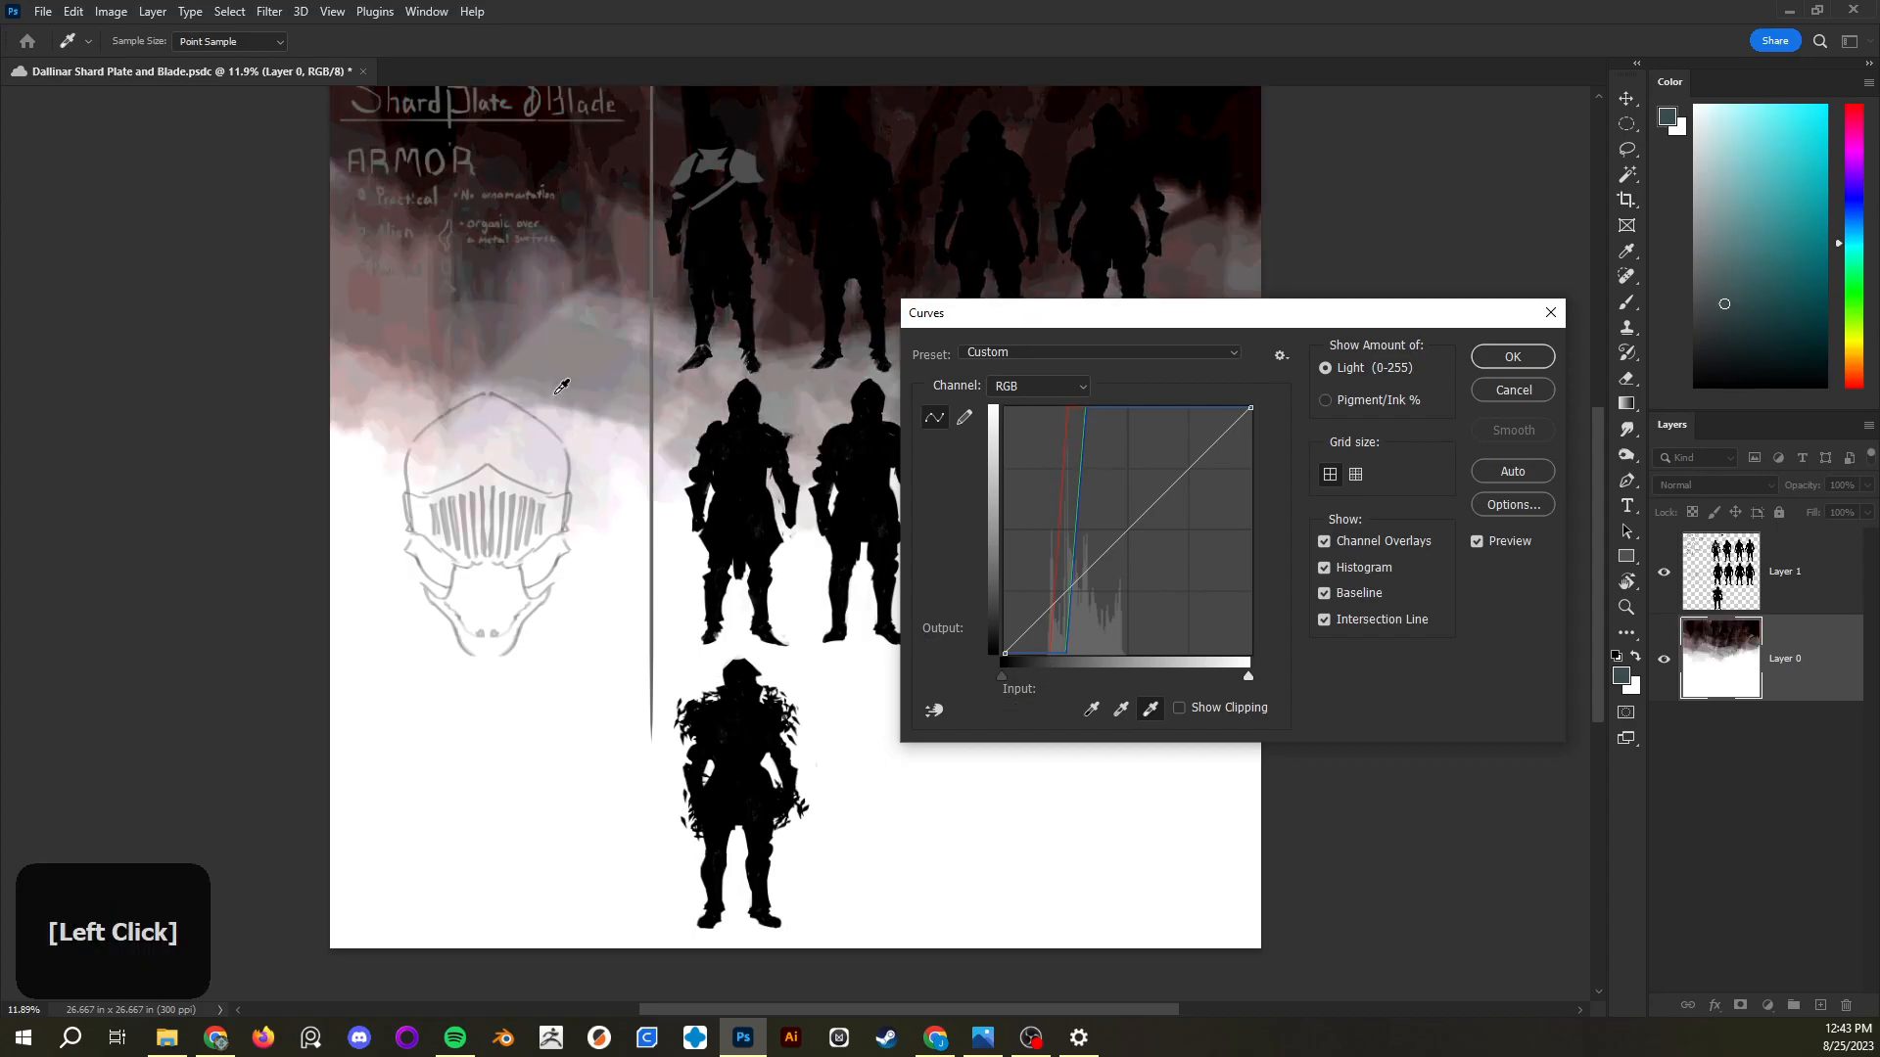
pyautogui.click(496, 339)
pyautogui.click(565, 404)
pyautogui.click(629, 477)
pyautogui.click(713, 593)
pyautogui.click(813, 686)
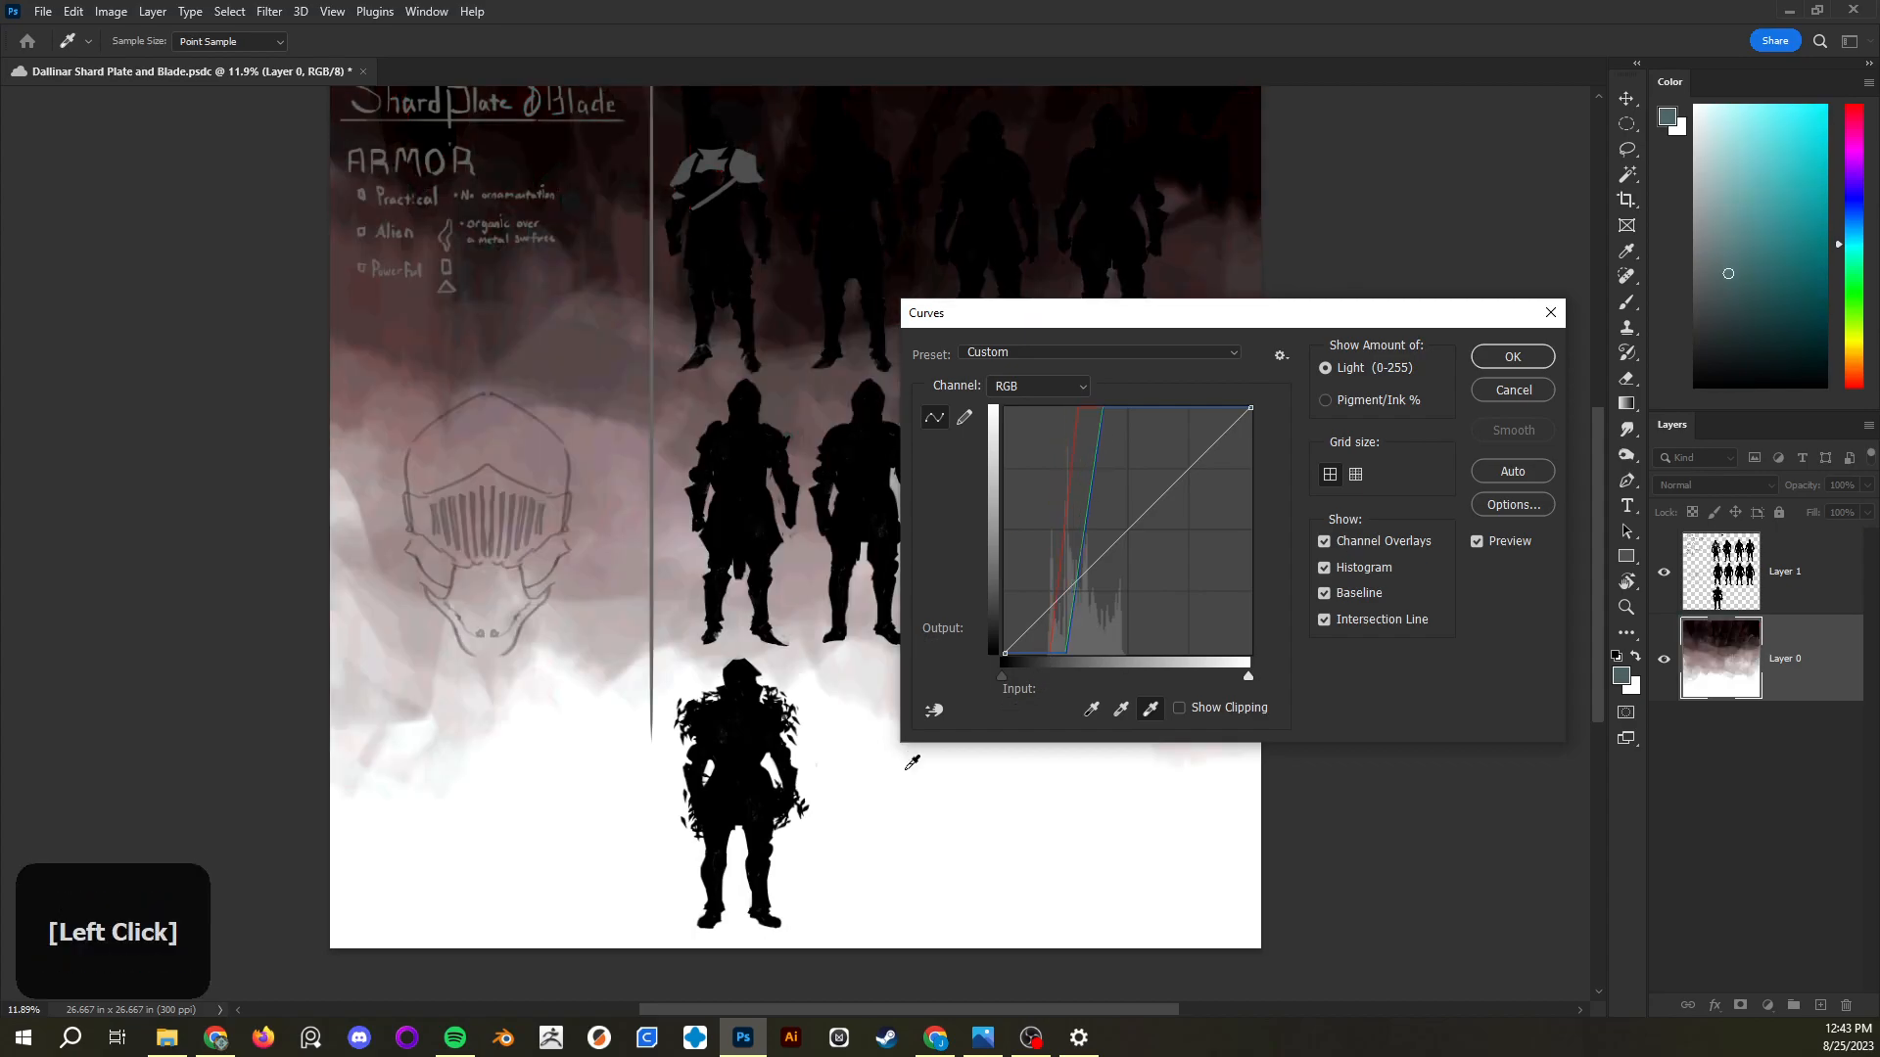
pyautogui.click(1151, 849)
pyautogui.click(923, 901)
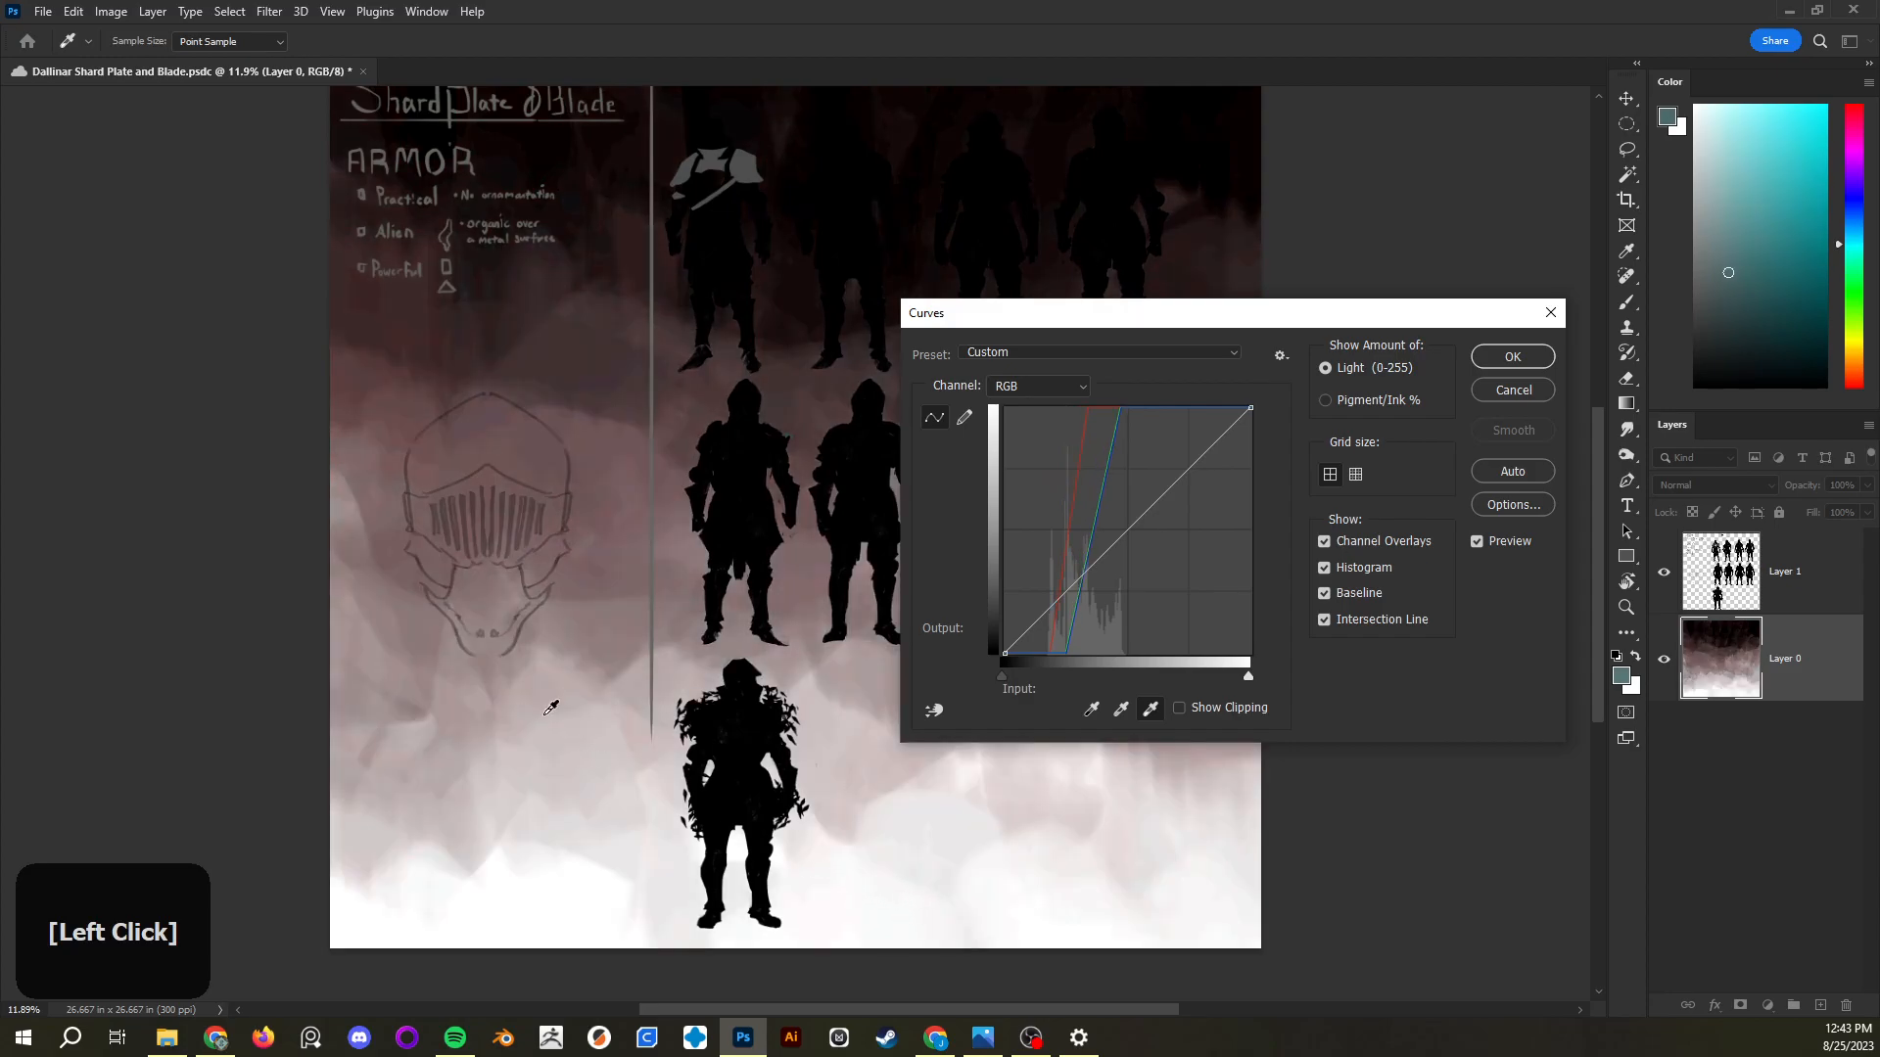
pyautogui.click(632, 566)
pyautogui.click(640, 401)
pyautogui.click(758, 226)
pyautogui.click(872, 183)
pyautogui.click(1175, 191)
pyautogui.click(1201, 245)
pyautogui.click(1222, 274)
pyautogui.click(1236, 290)
pyautogui.click(1540, 384)
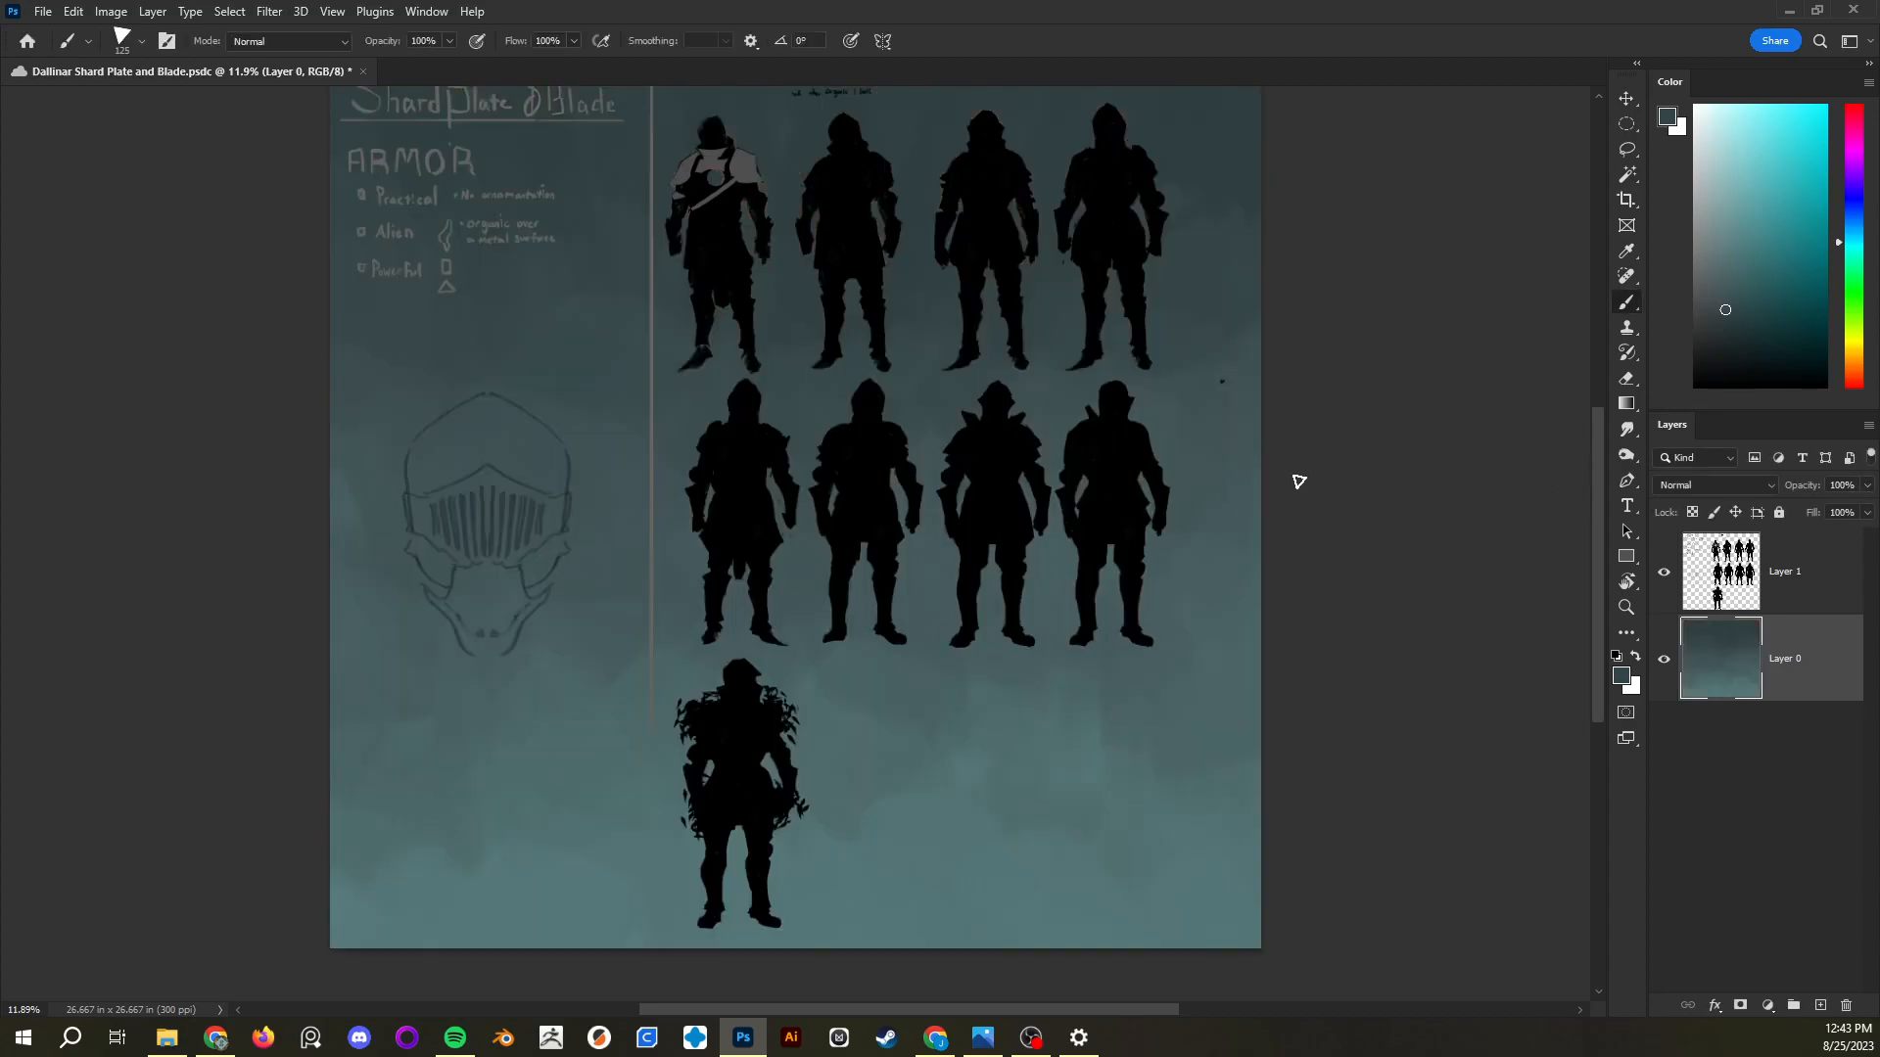
# Save the document
pyautogui.hotkey('ctrl', 's')
# Preview a Hue/Saturation adjustment on Layer 0, including saturation -2 and lightness -15, and cancel it
pyautogui.click(110, 11)
pyautogui.moveTo(154, 65)
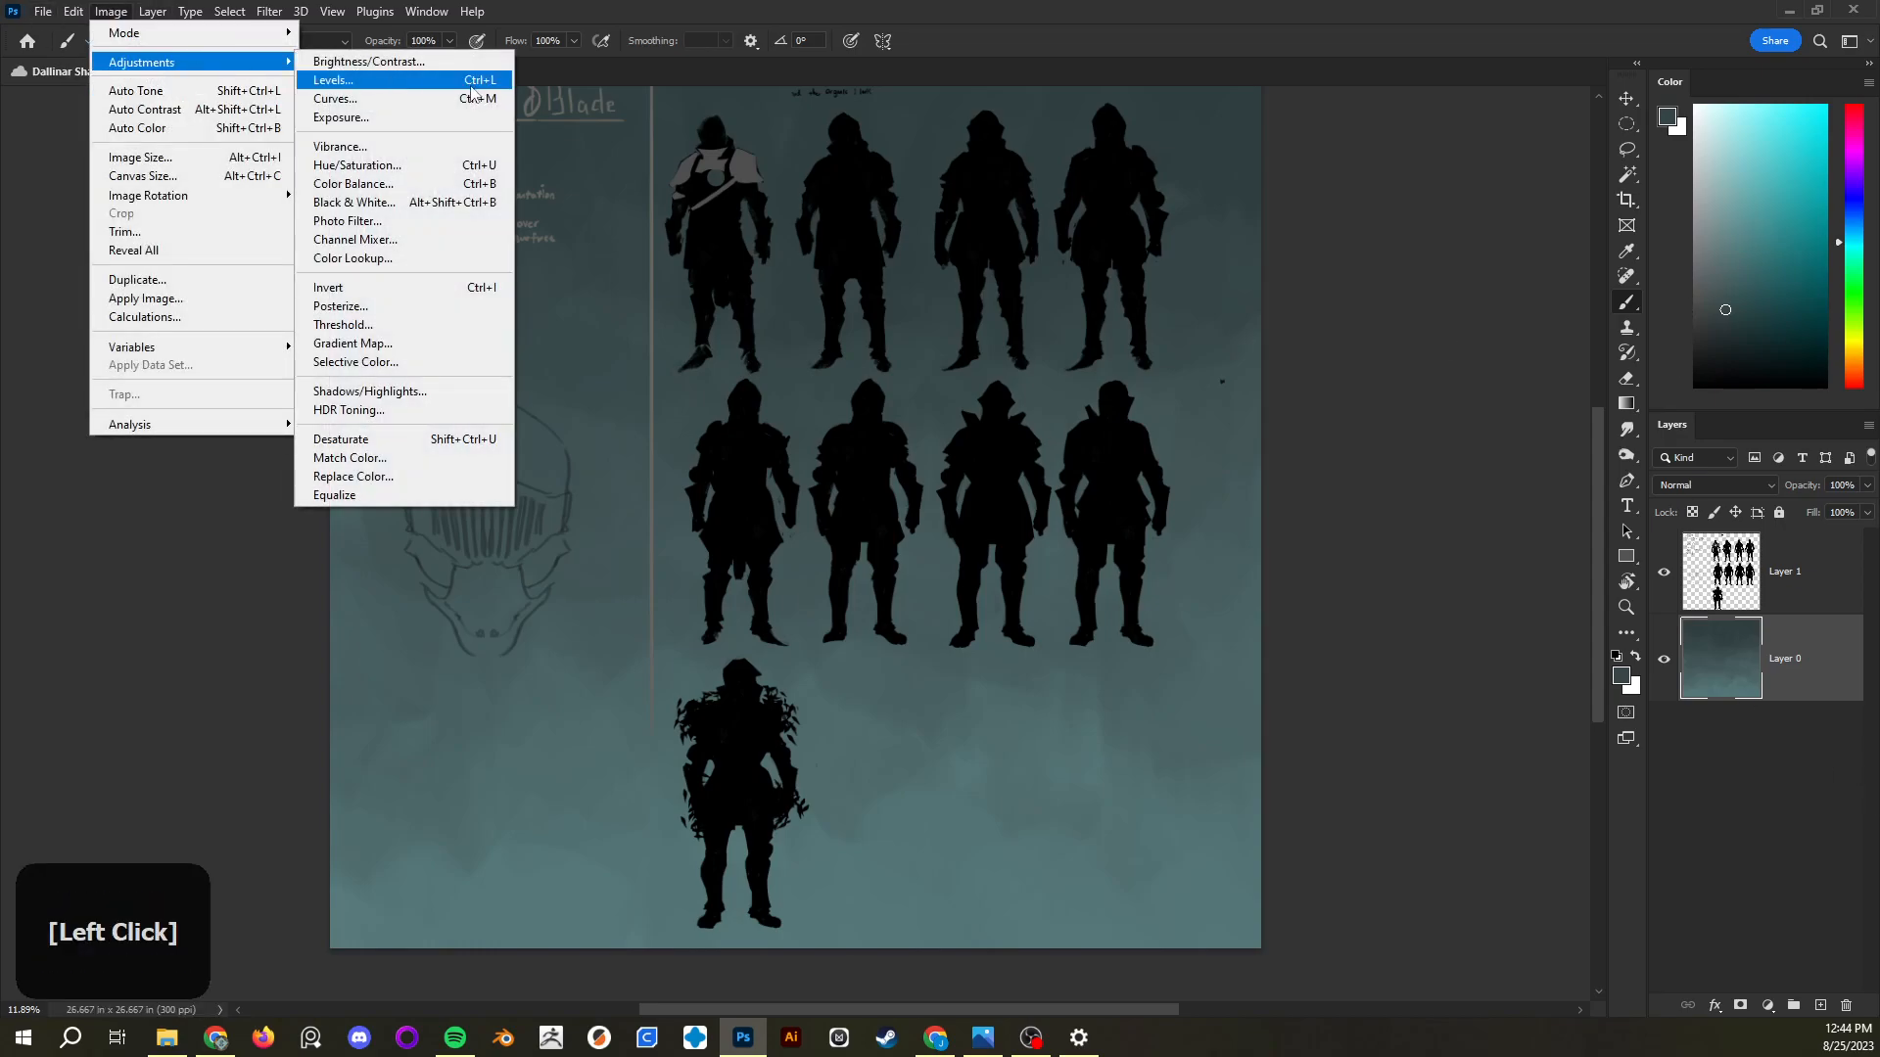
pyautogui.click(406, 168)
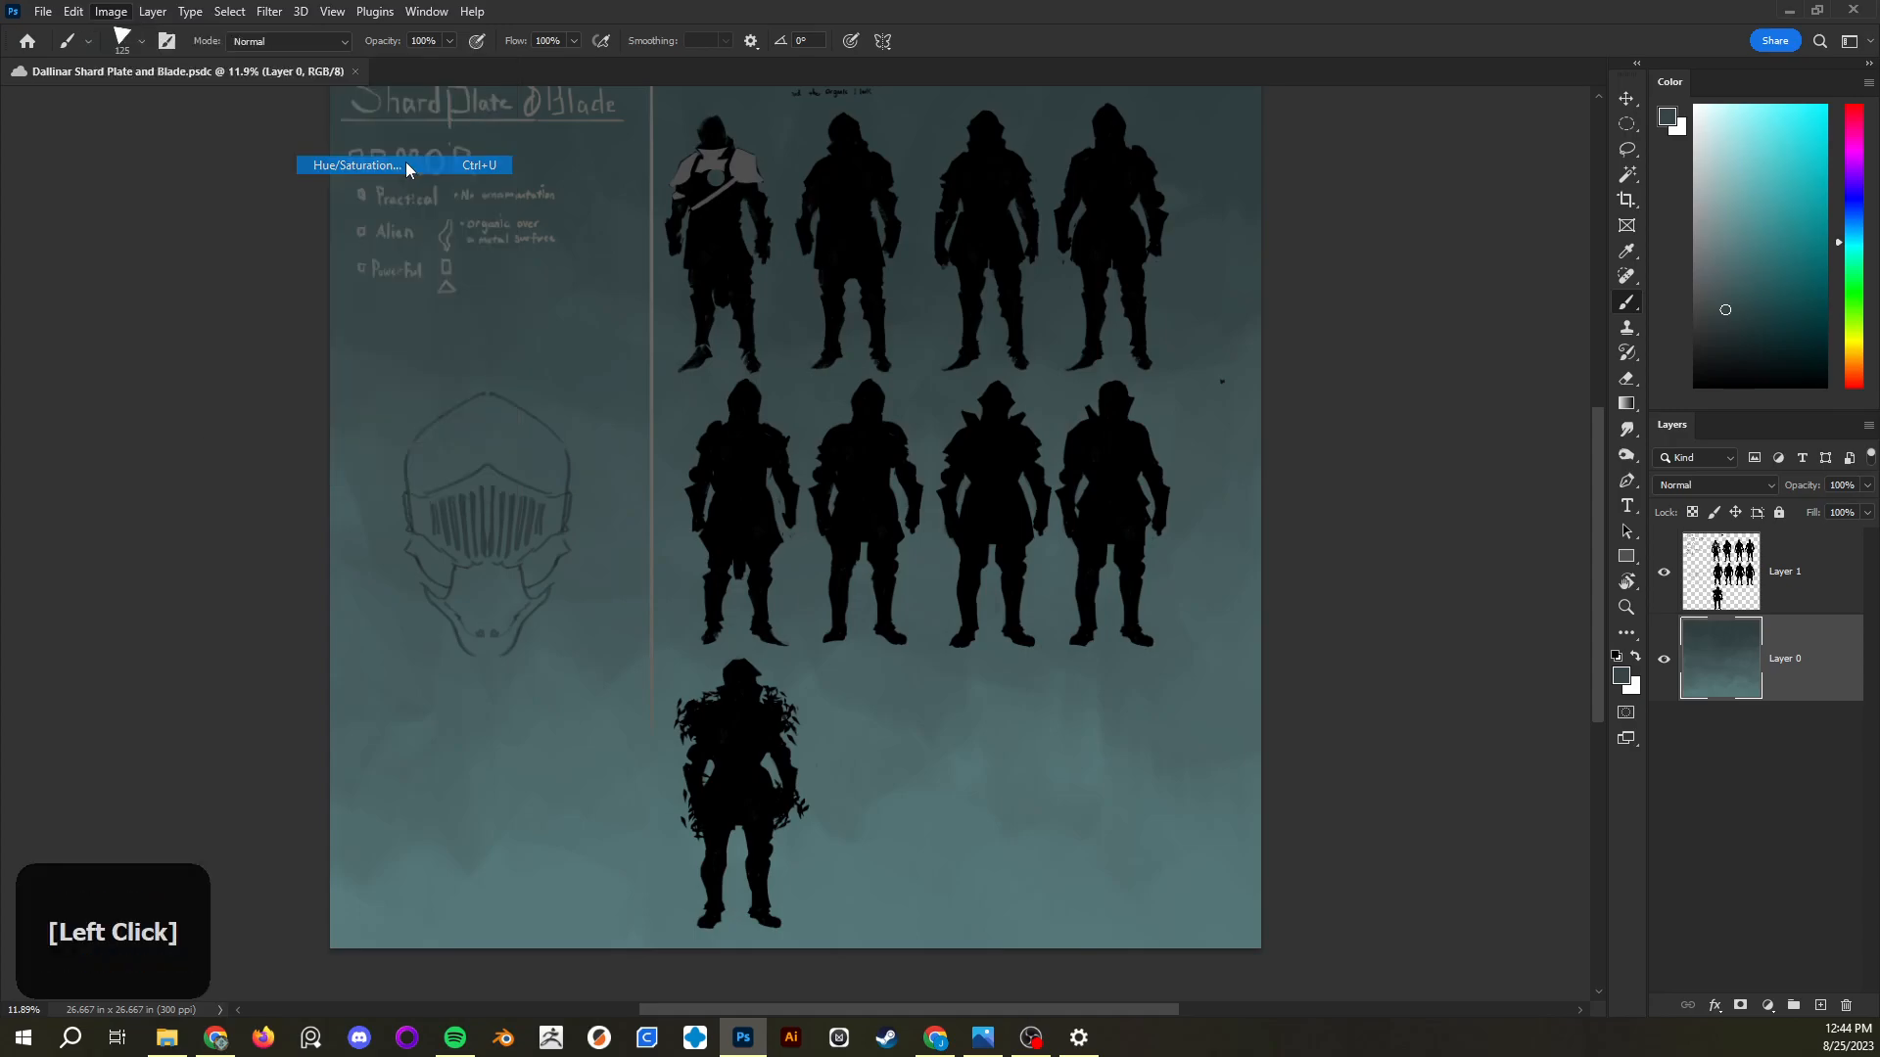
pyautogui.moveTo(1084, 352); pyautogui.dragTo(1075, 297)
pyautogui.moveTo(985, 437)
pyautogui.mouseDown()
pyautogui.moveTo(962, 436)
pyautogui.moveTo(1000, 437)
pyautogui.moveTo(931, 487)
pyautogui.moveTo(990, 487)
pyautogui.moveTo(945, 487)
pyautogui.moveTo(942, 530)
pyautogui.moveTo(990, 548)
pyautogui.moveTo(958, 492)
pyautogui.moveTo(999, 490)
pyautogui.moveTo(986, 437)
pyautogui.mouseUp()
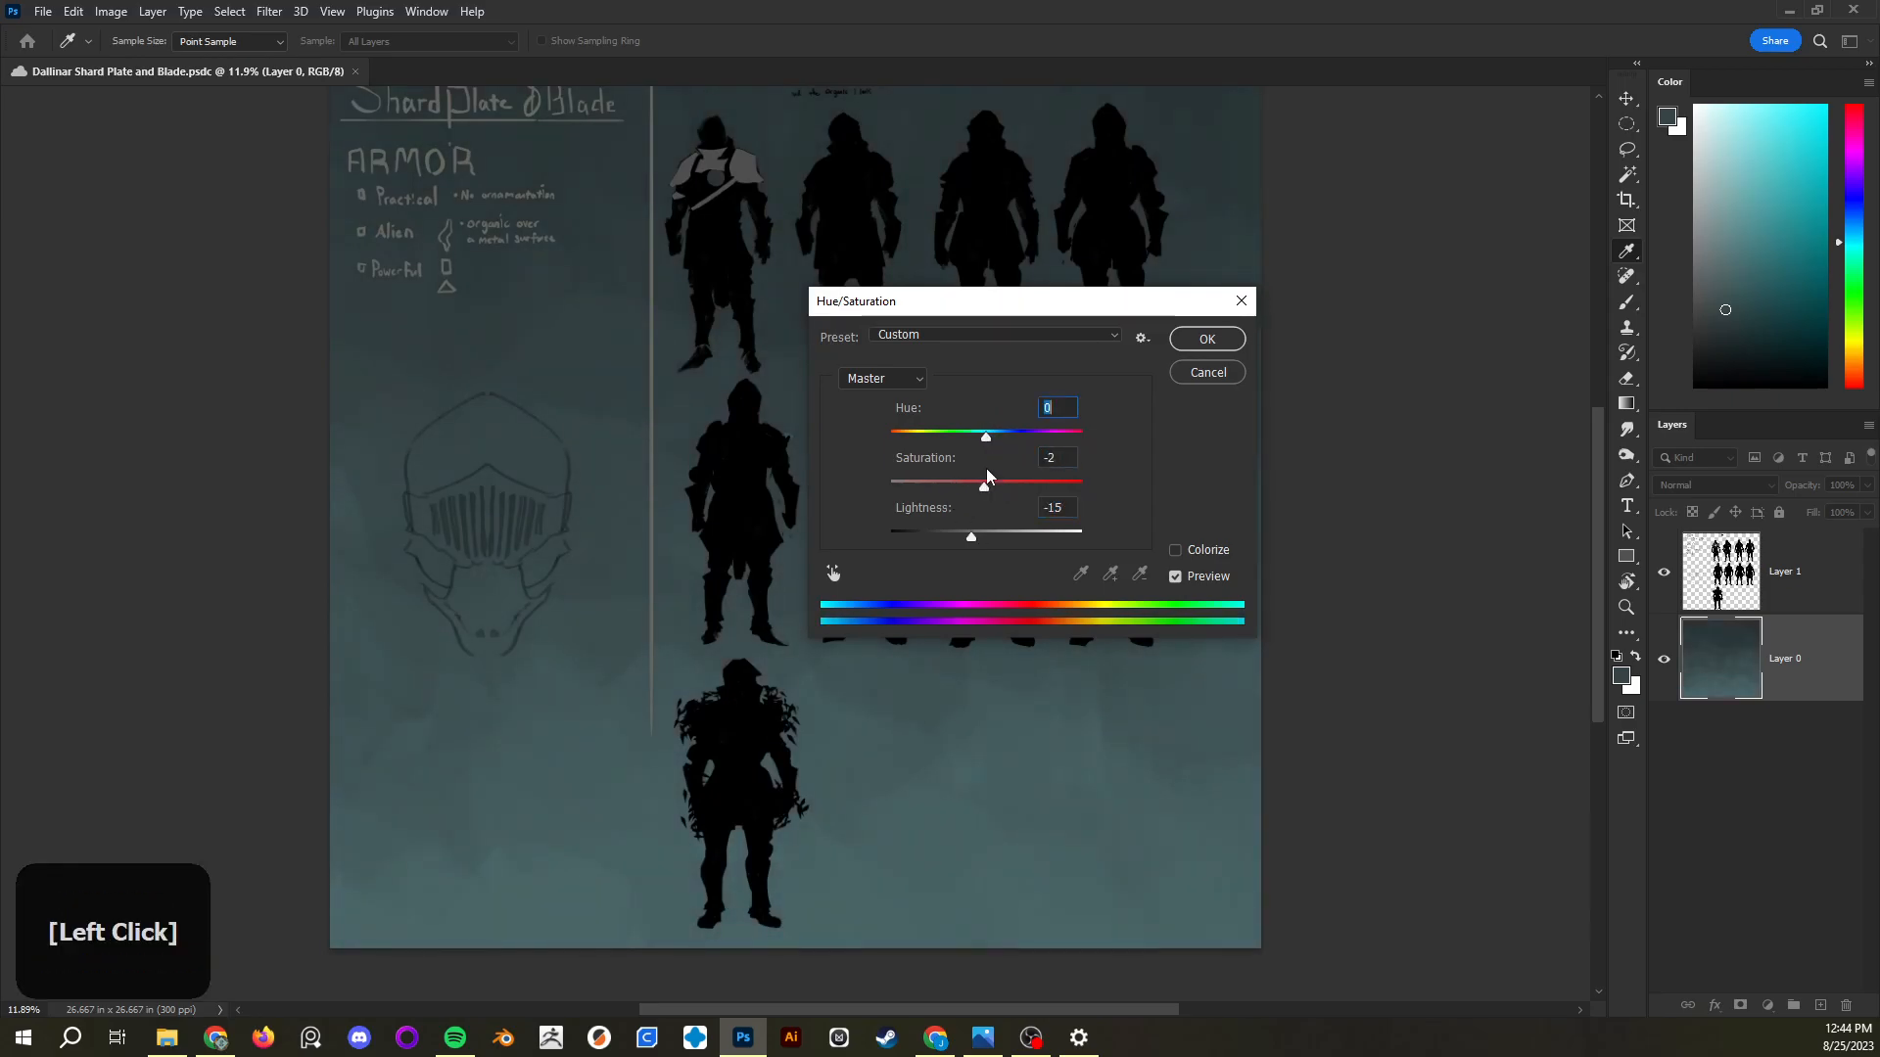
pyautogui.moveTo(969, 537); pyautogui.dragTo(989, 537)
pyautogui.click(1188, 374)
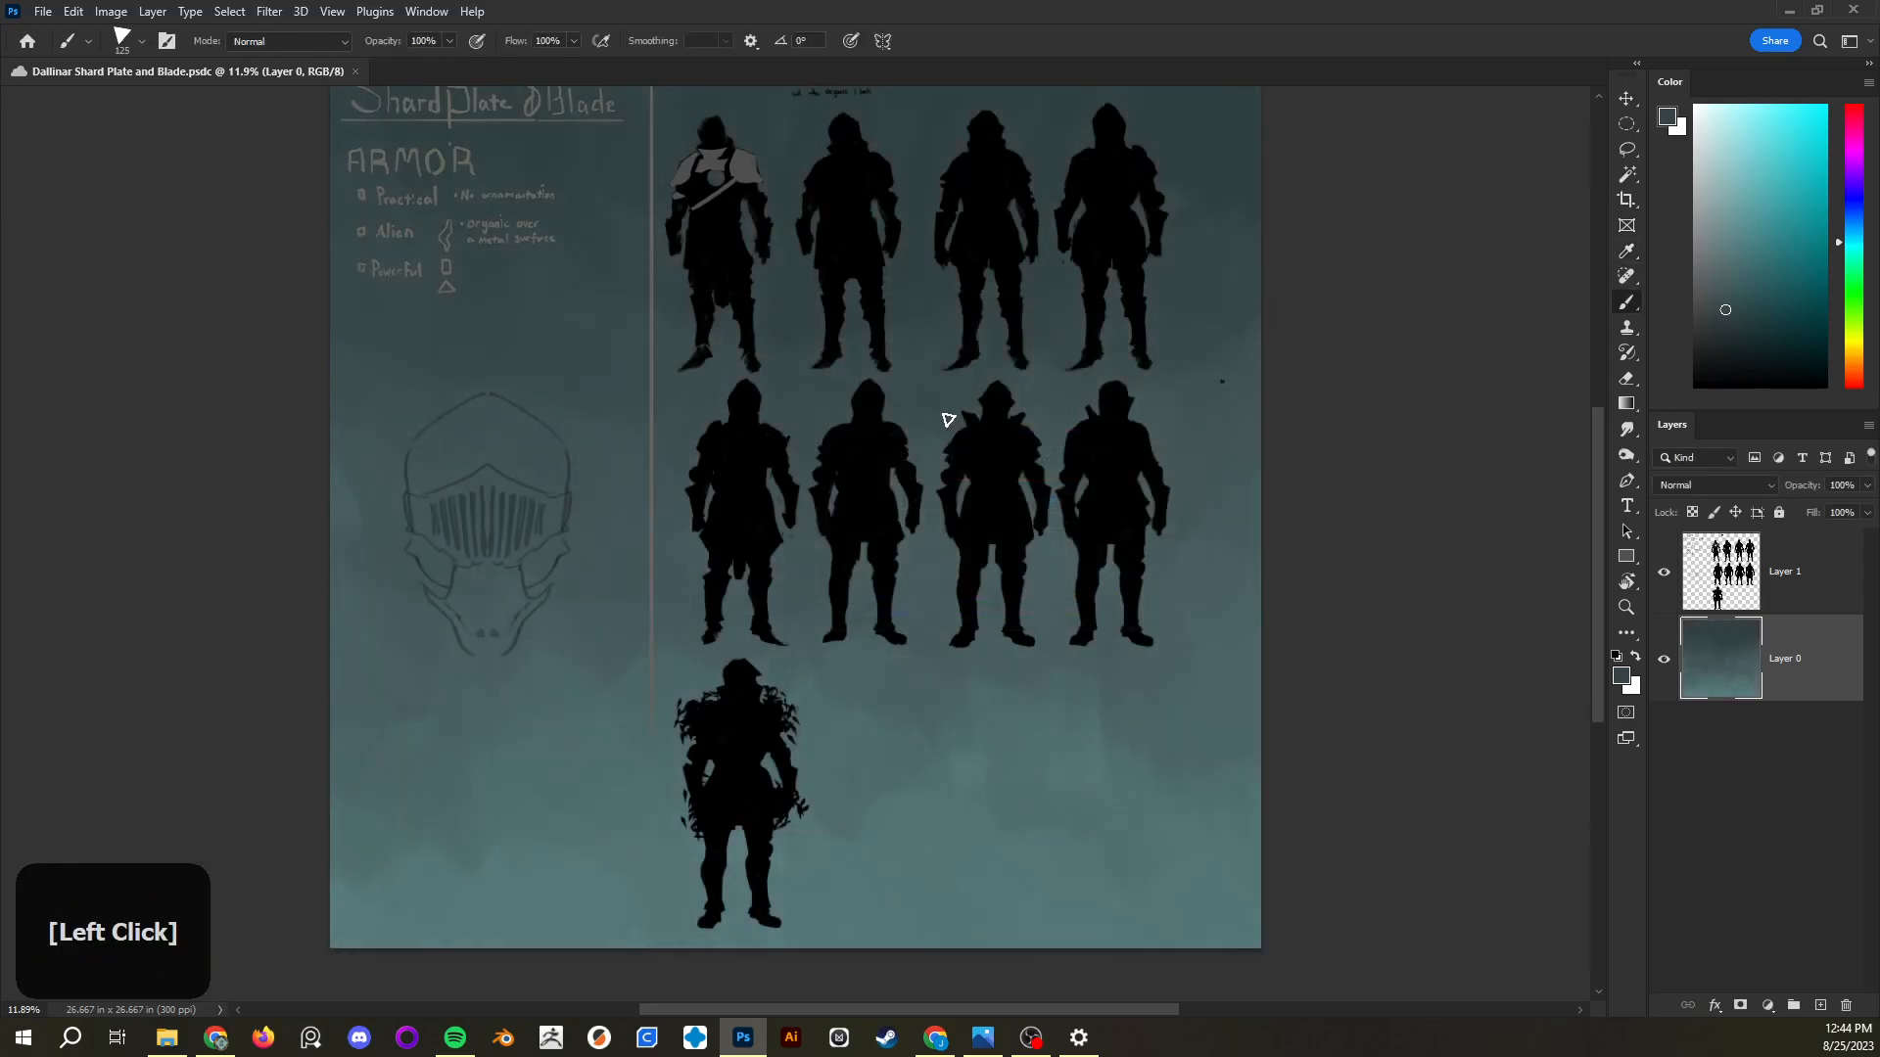
# Open the Hue/Saturation, Curves and Levels adjustments one after another, cancelling each without changes
pyautogui.hotkey('ctrl', 'u')
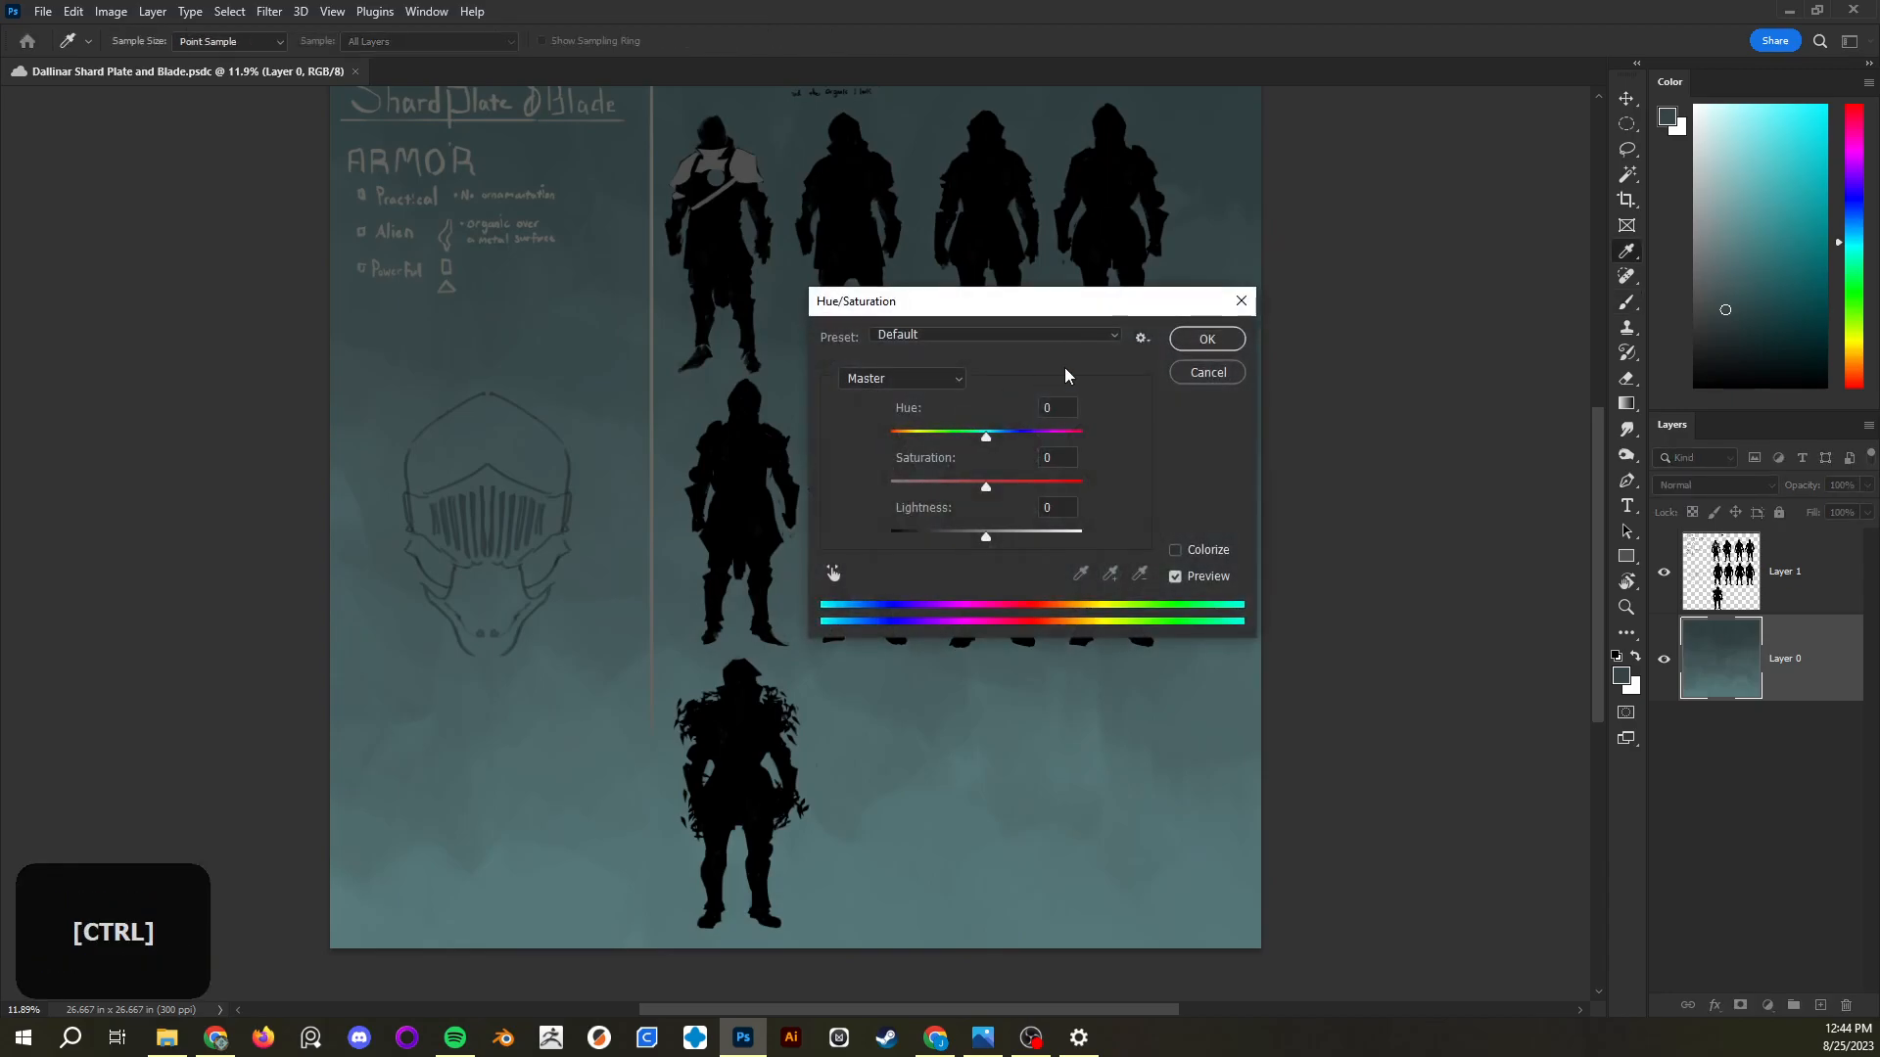
pyautogui.click(1197, 373)
pyautogui.hotkey('ctrl', 'm')
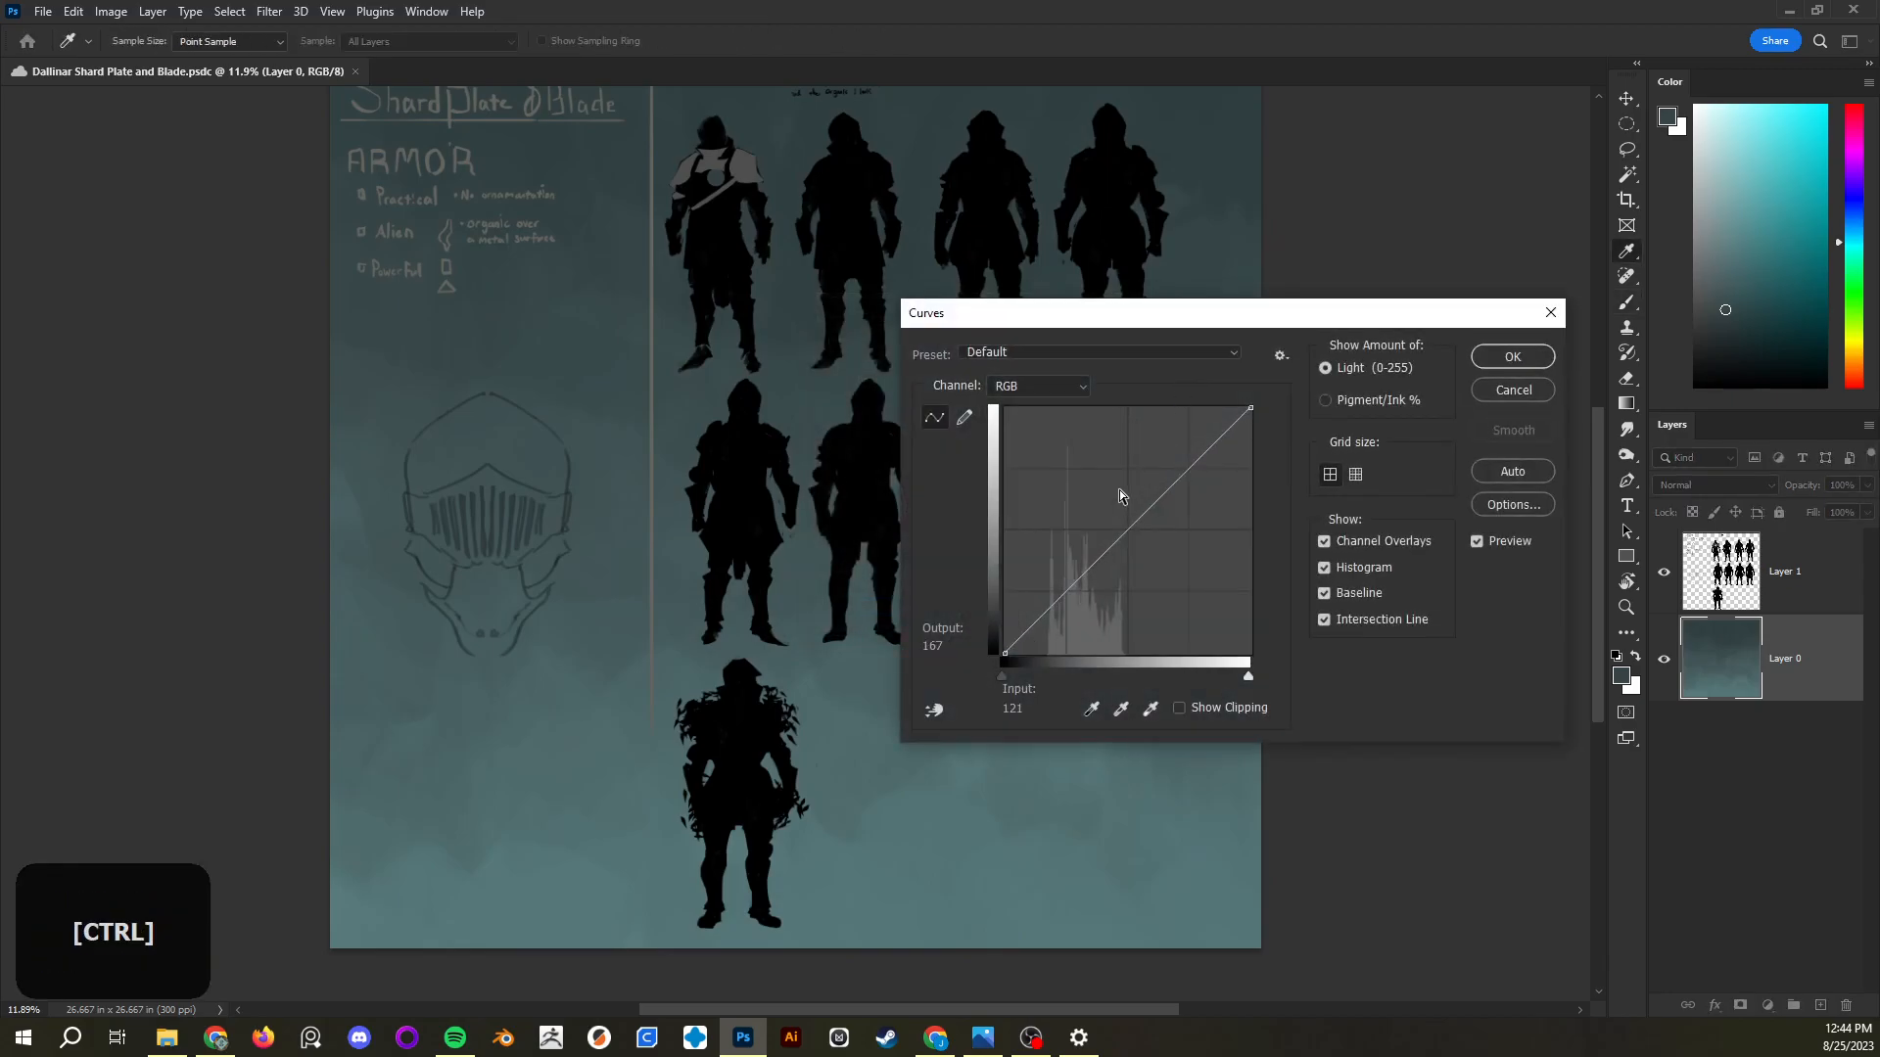
pyautogui.click(1513, 390)
pyautogui.hotkey('ctrl', 'l')
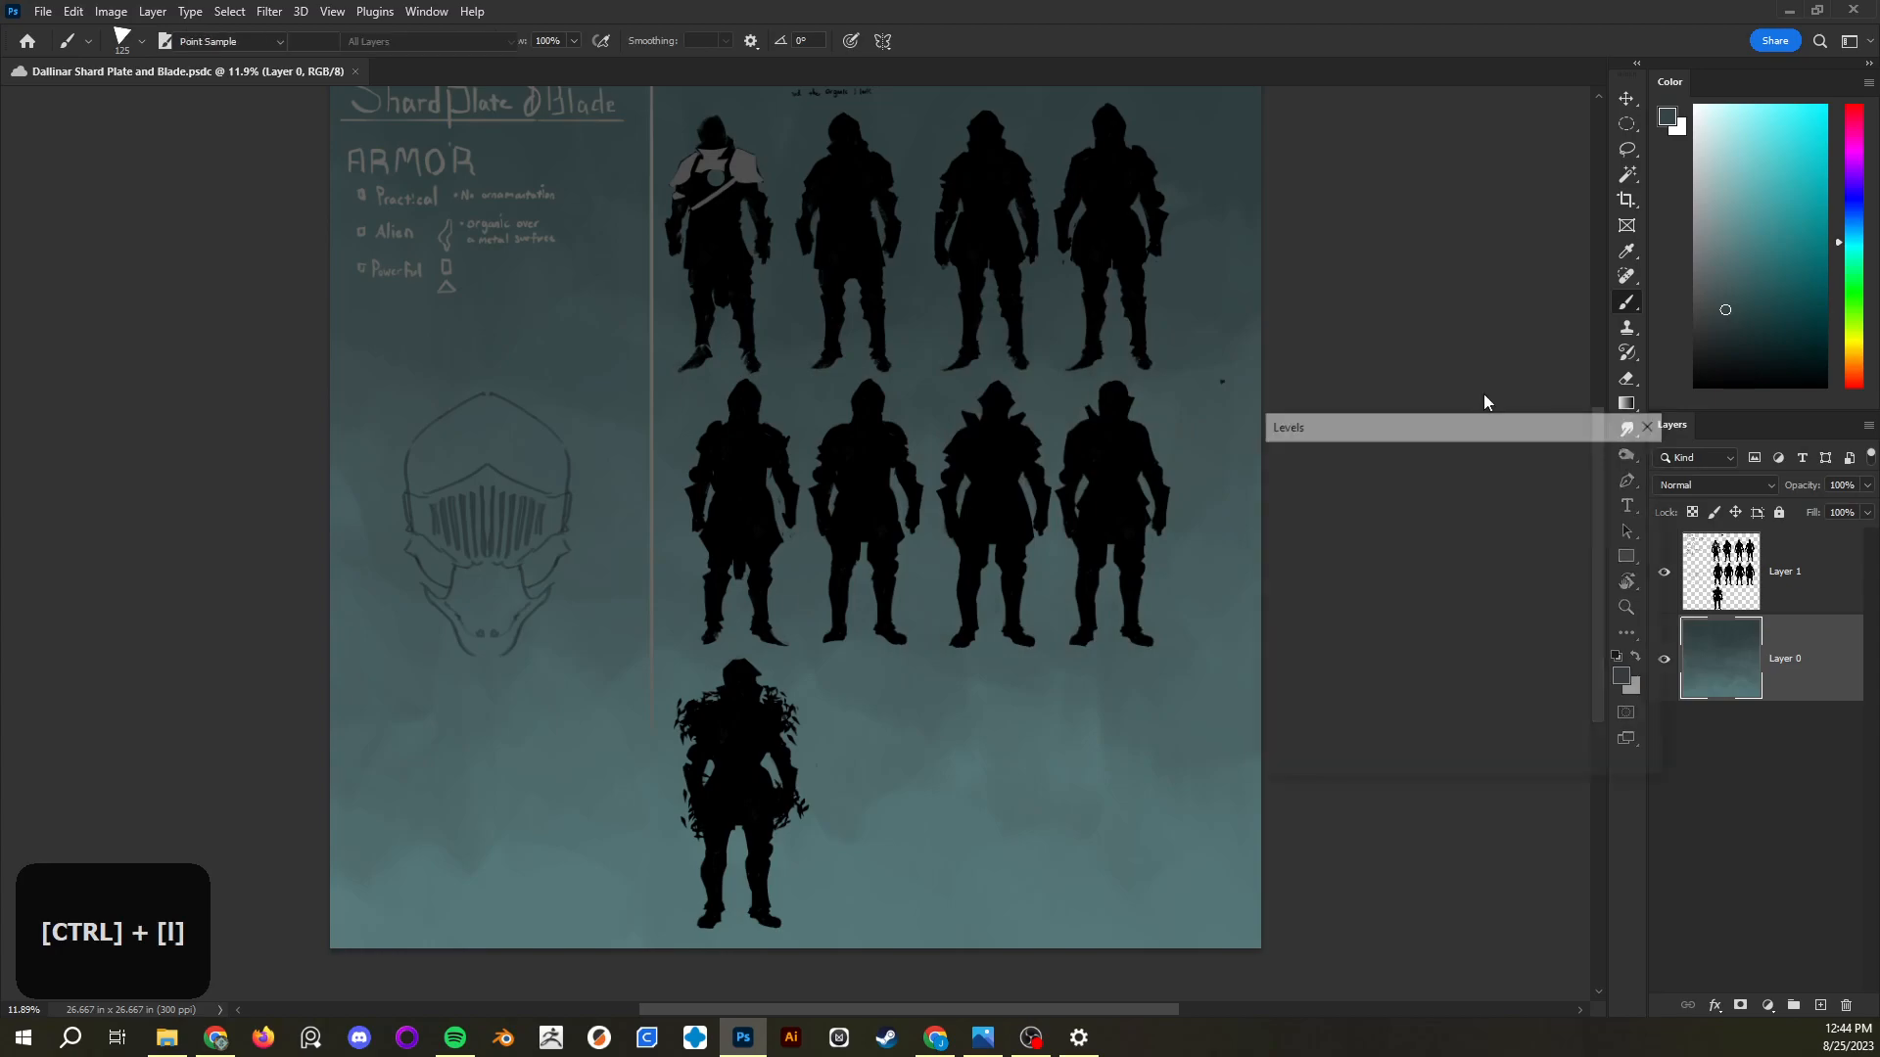
pyautogui.moveTo(1420, 423); pyautogui.dragTo(1280, 375)
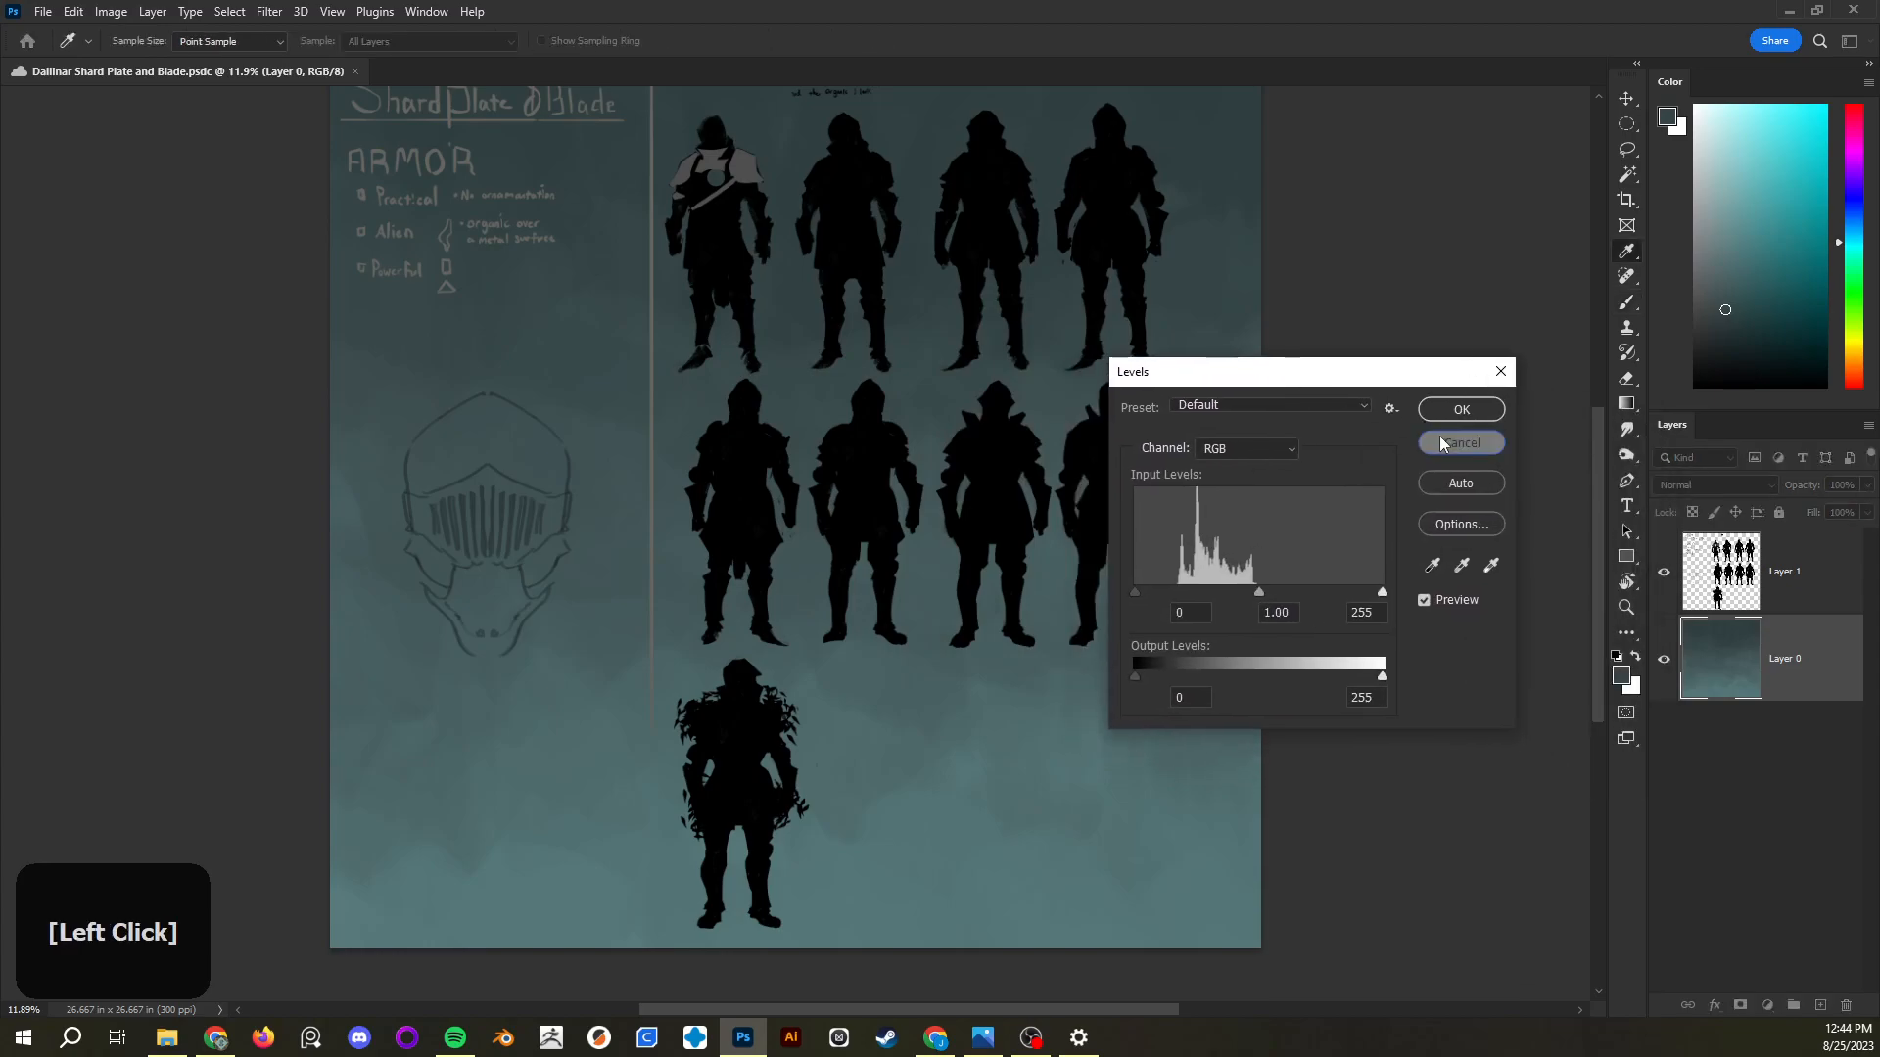
pyautogui.click(1440, 437)
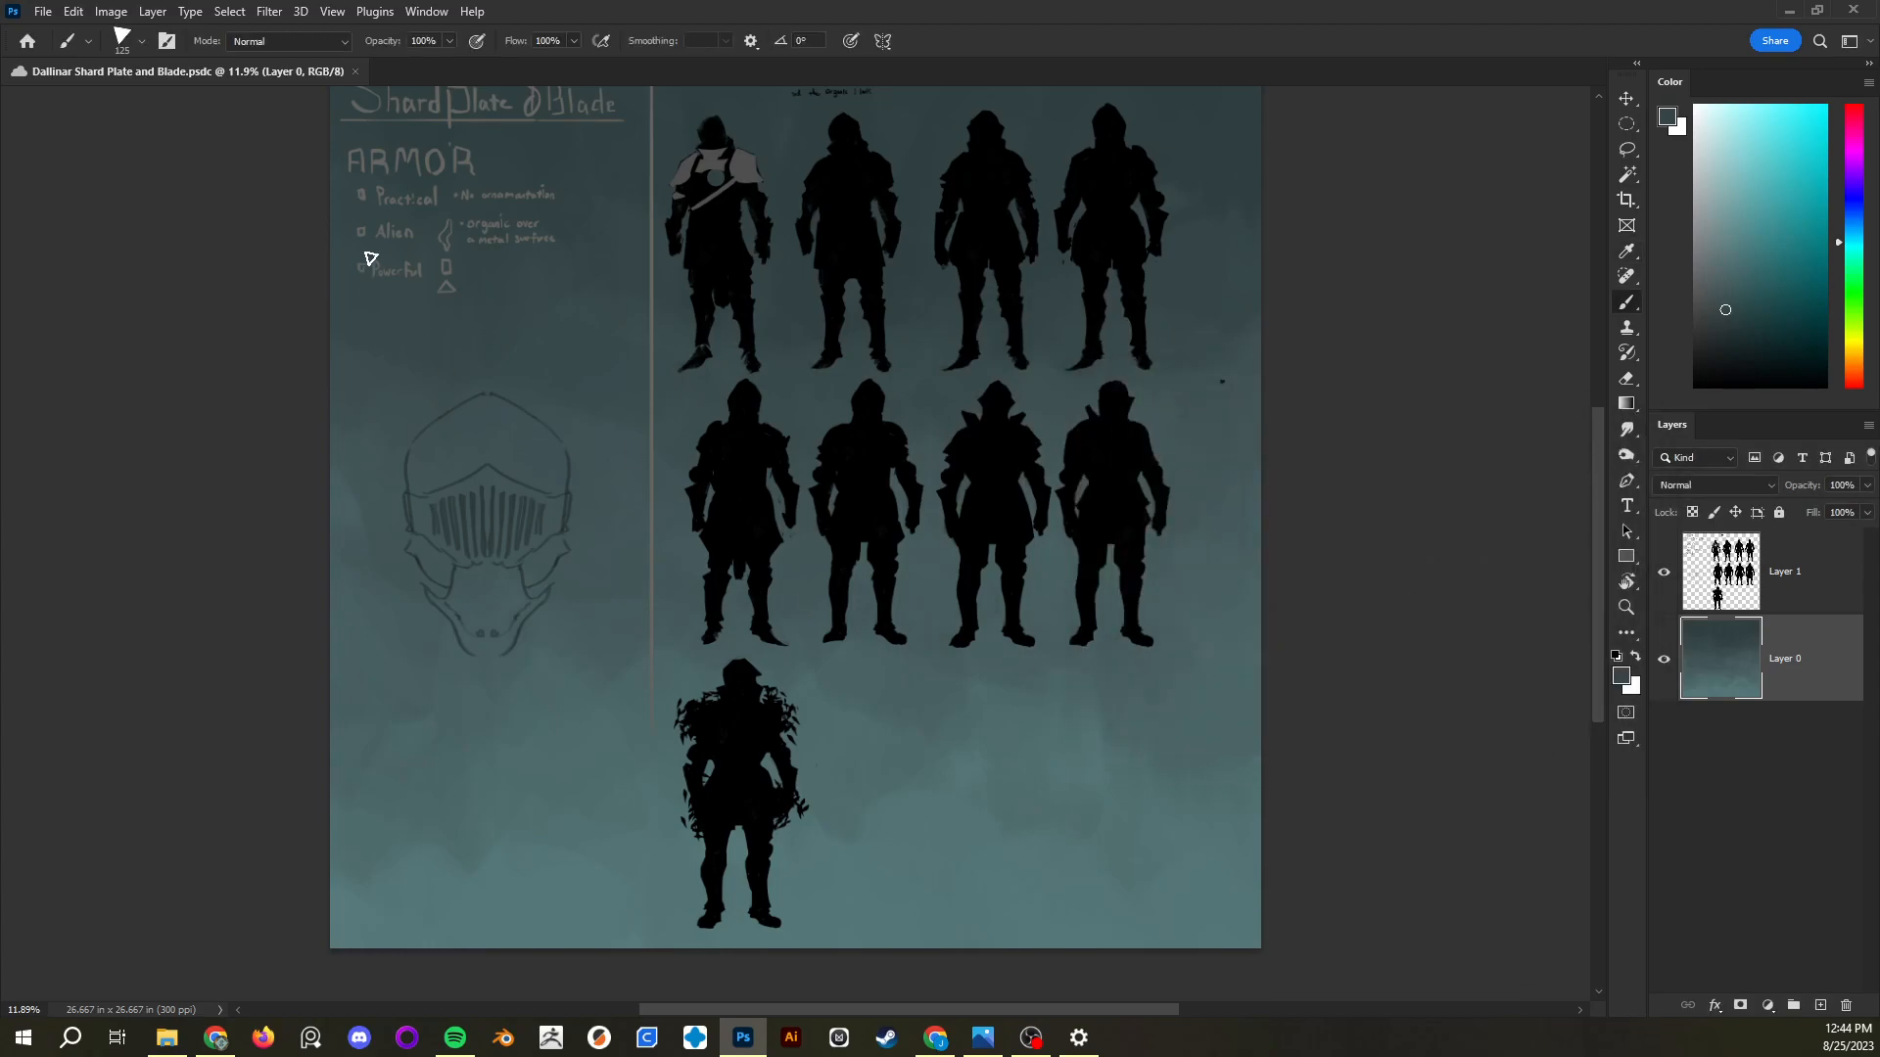